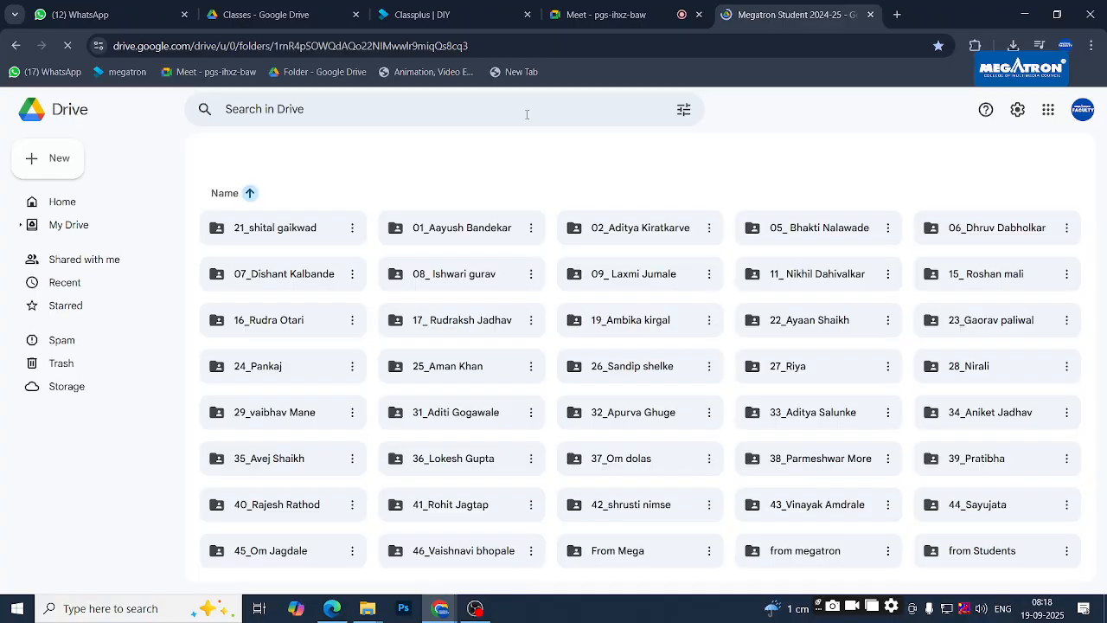
# - Lower the system volume and check the video call before returning to the Drive listing
pyautogui.press('XF86AudioLowerVolume')
pyautogui.press('XF86AudioLowerVolume')
pyautogui.press('XF86AudioLowerVolume')
pyautogui.press('XF86AudioLowerVolume')
pyautogui.press('XF86AudioLowerVolume')
pyautogui.press('XF86AudioLowerVolume')
pyautogui.press('XF86AudioLowerVolume')
pyautogui.press('XF86AudioLowerVolume')
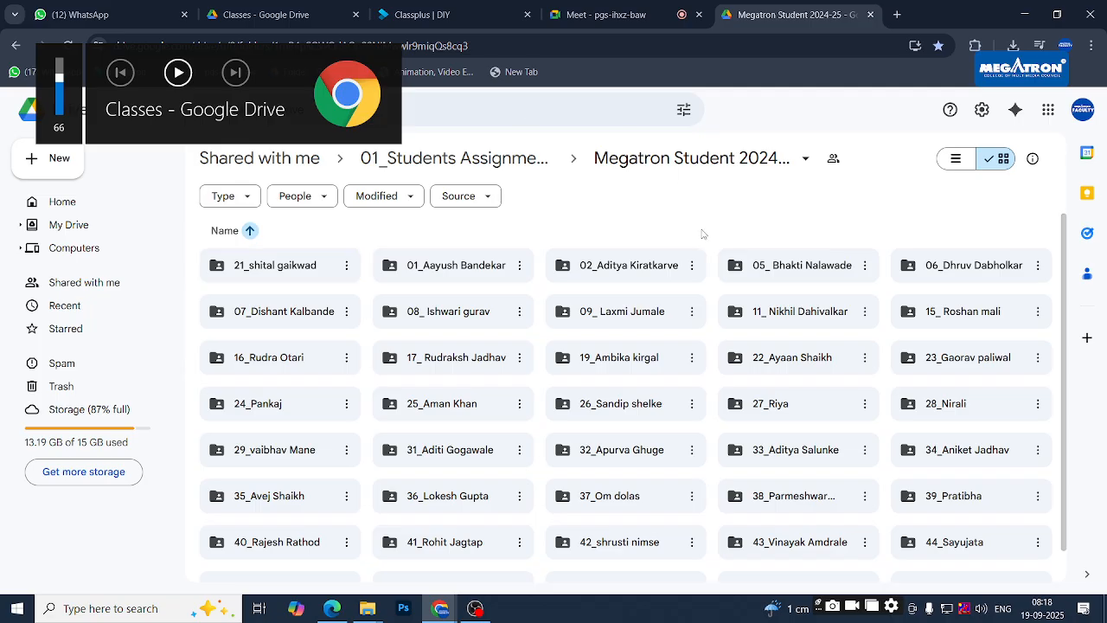
pyautogui.click(606, 14)
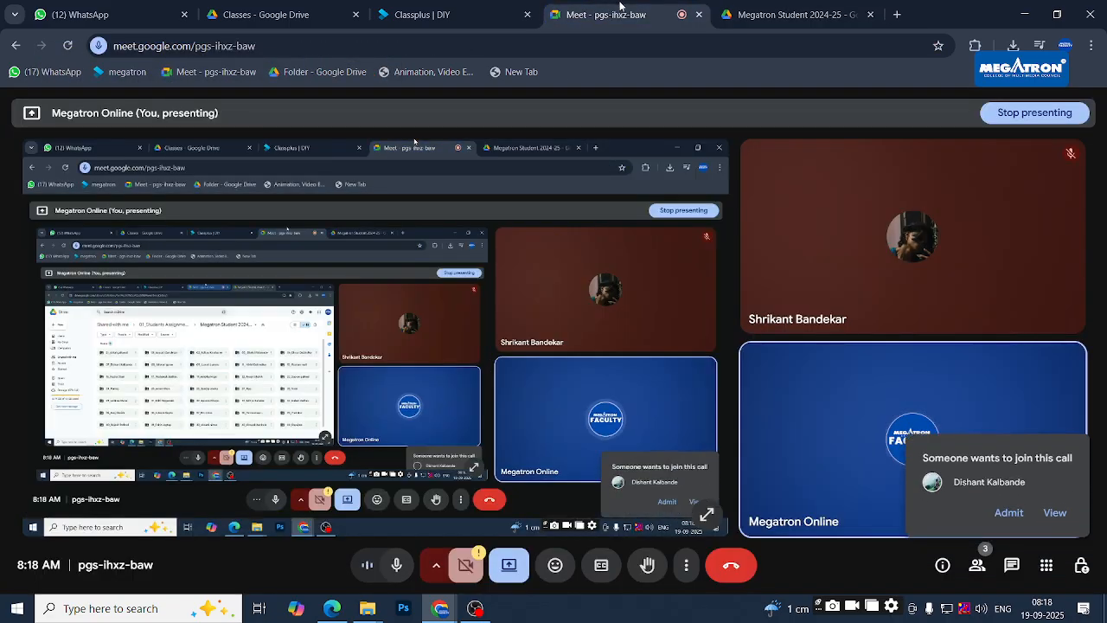
pyautogui.click(770, 15)
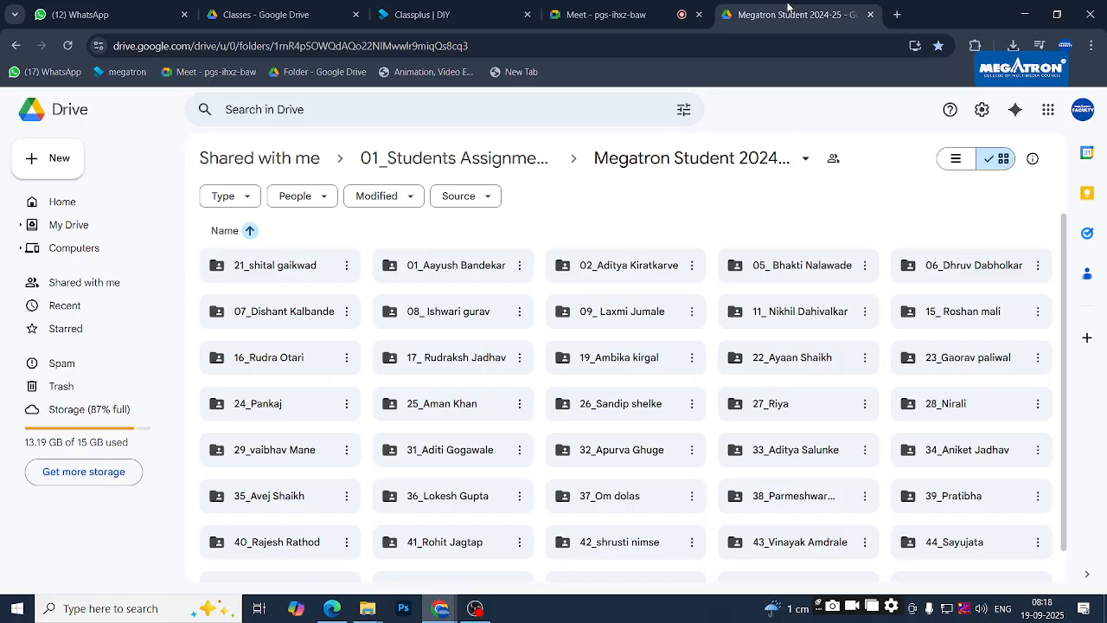
# - Open the student's After effects > A 7 folder and play Comp 1_1.avi through
pyautogui.click(463, 269)
pyautogui.doubleClick(463, 268)
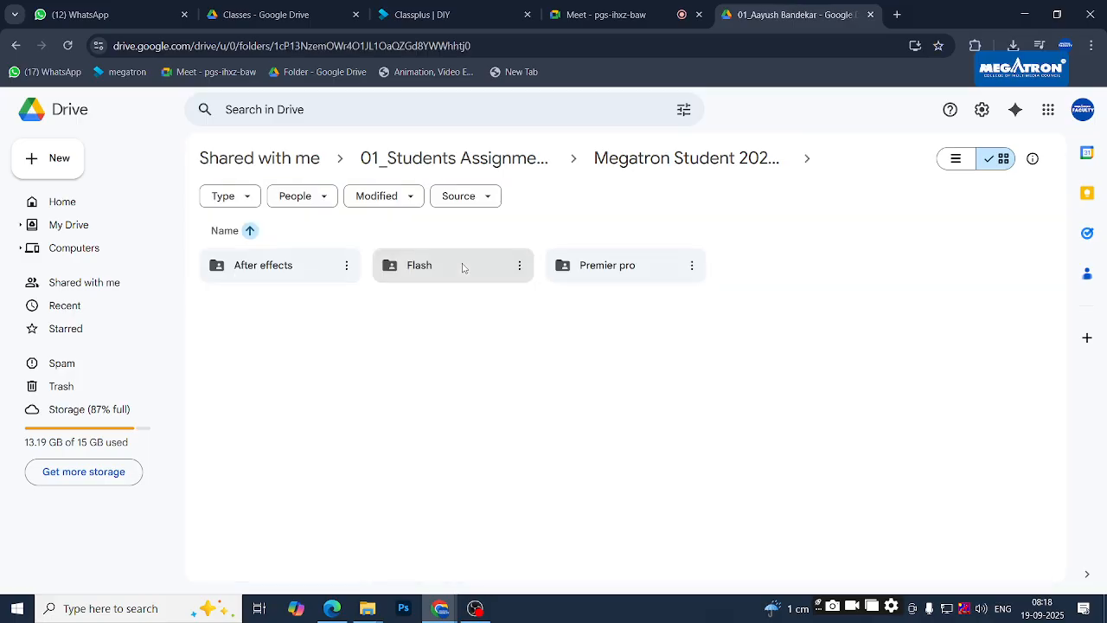
pyautogui.doubleClick(272, 279)
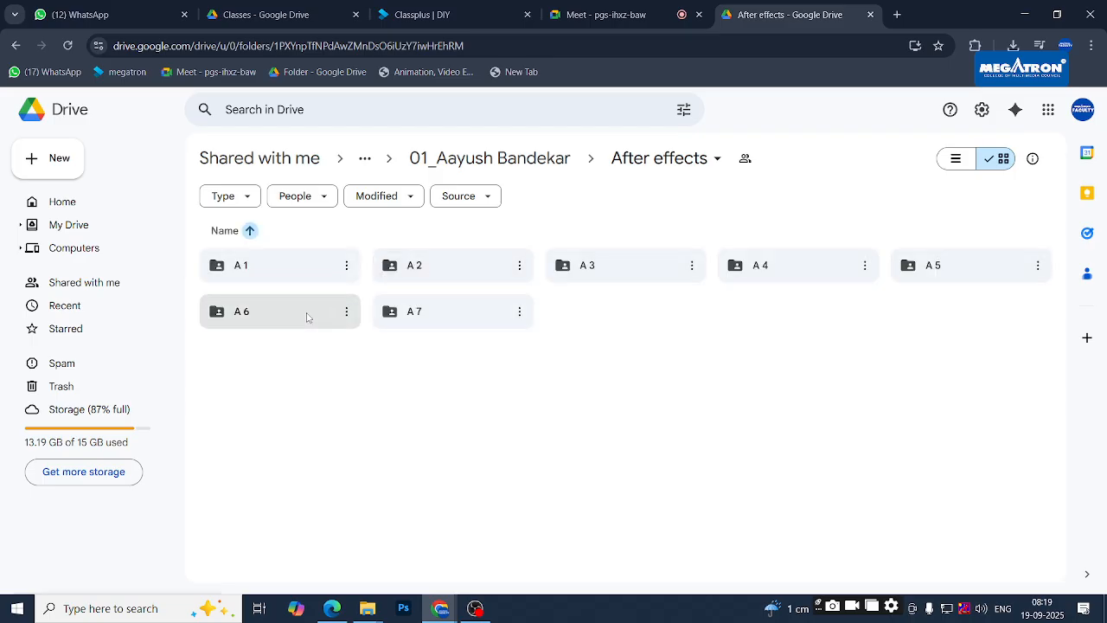
pyautogui.doubleClick(433, 317)
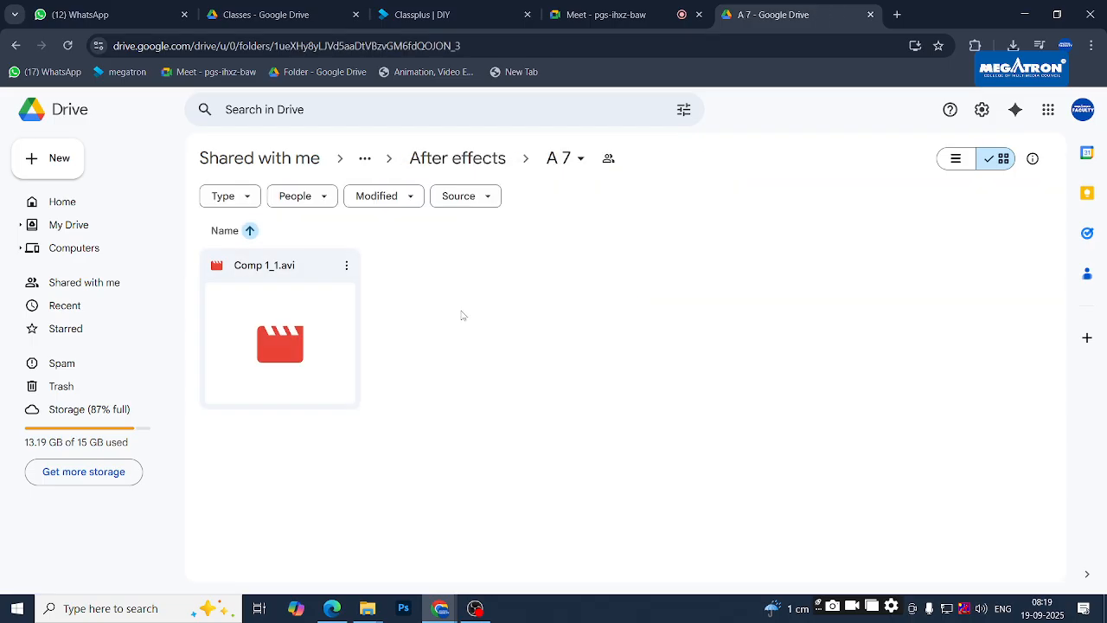
pyautogui.click(288, 330)
pyautogui.doubleClick(288, 330)
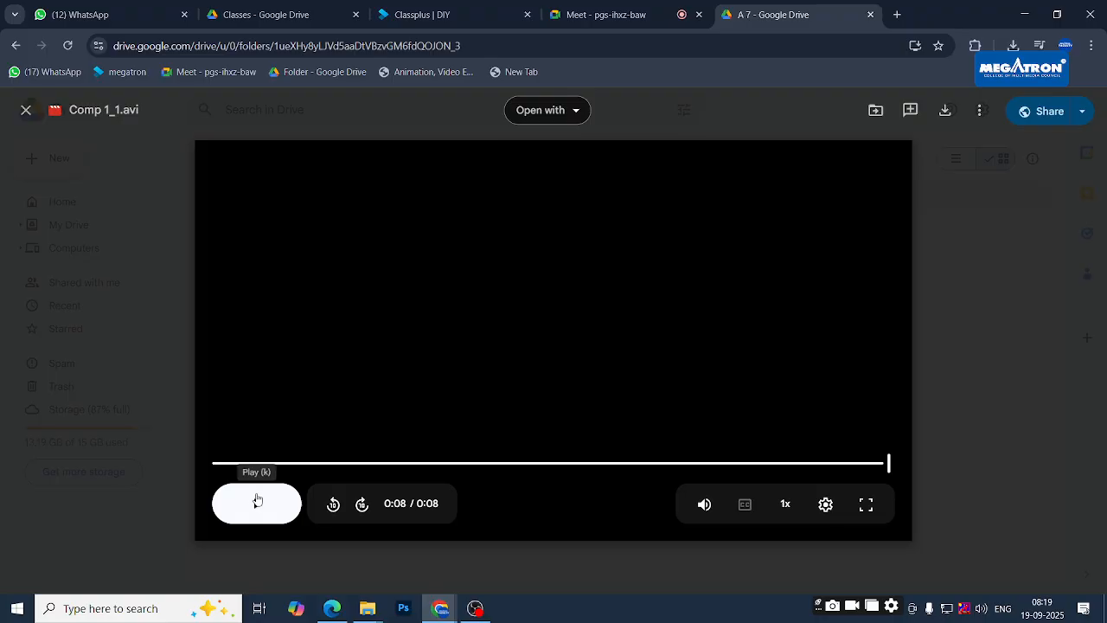
# - Replay Comp 1_1.avi to 0:08 and return it to its opening grid frame
pyautogui.click(257, 501)
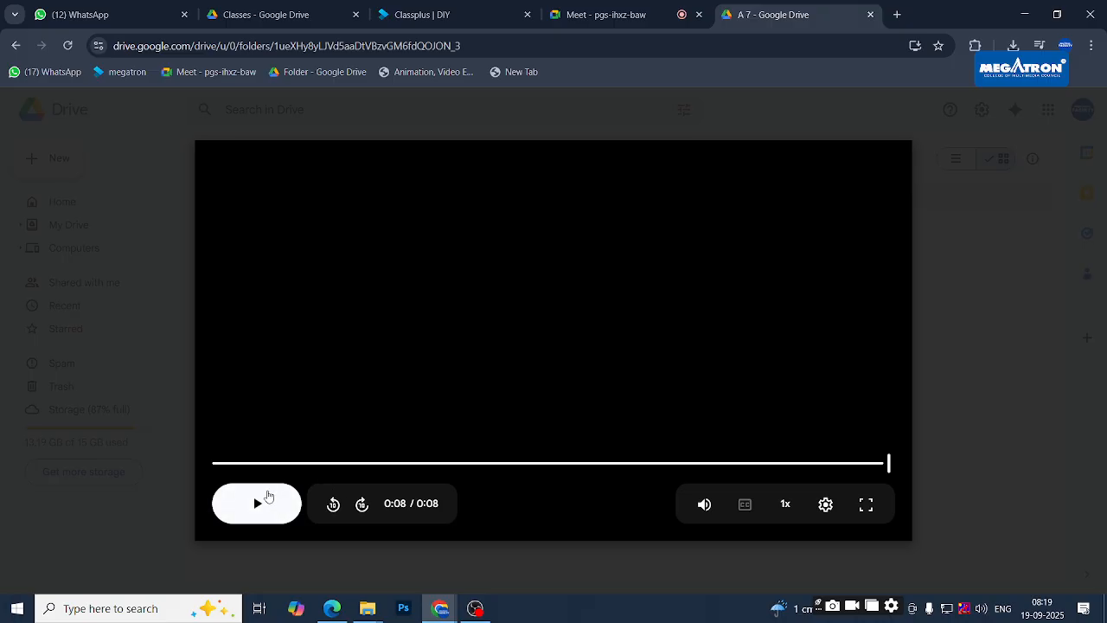
pyautogui.click(256, 464)
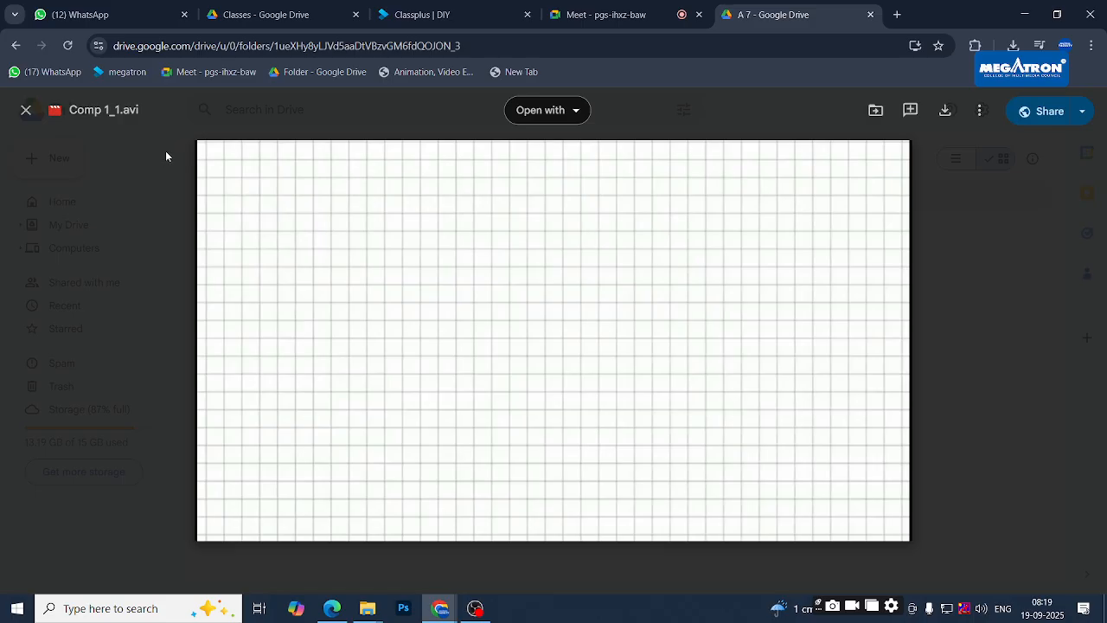
# - Close the video preview and admit the waiting participant into the video call
pyautogui.click(164, 157)
pyautogui.click(606, 14)
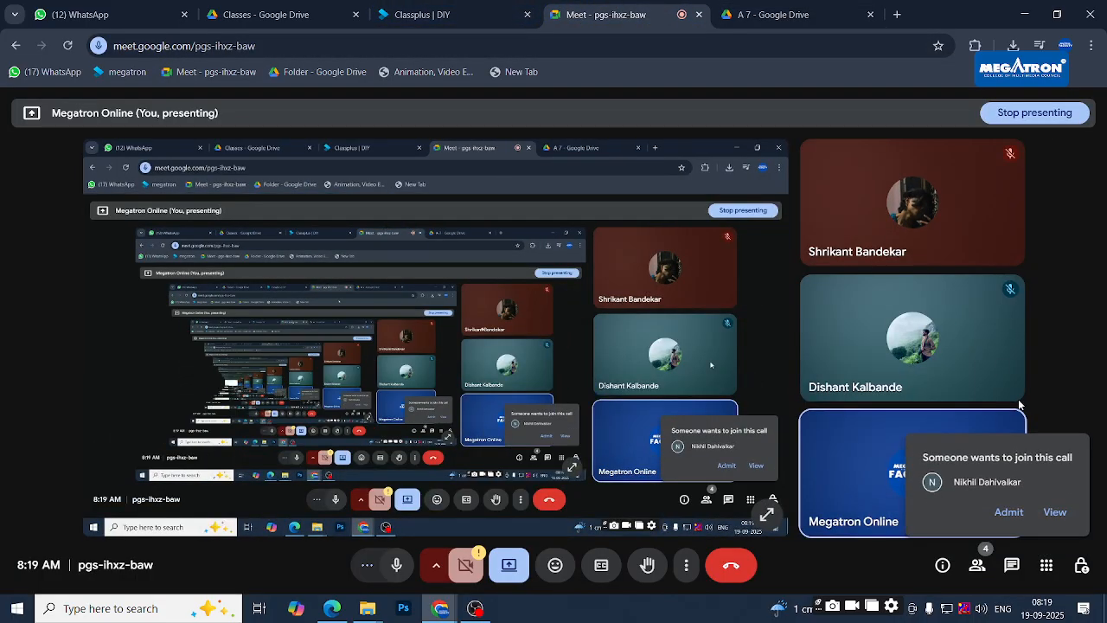
pyautogui.click(1009, 513)
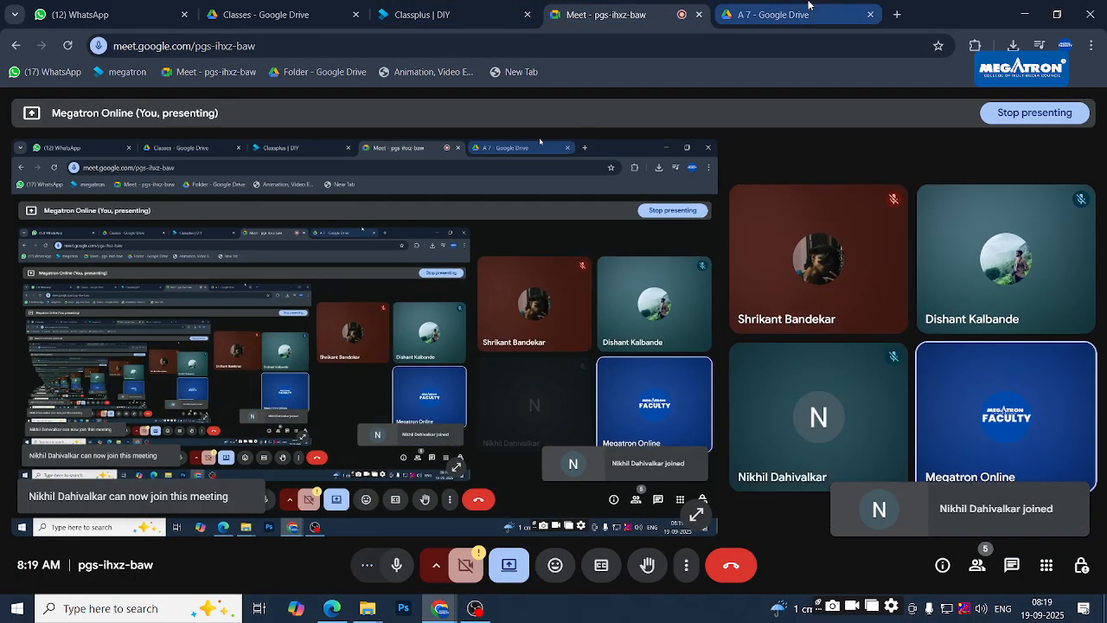
pyautogui.click(796, 10)
pyautogui.click(521, 385)
# - Check folders A 6 and A 5 from the After effects folder, finding both empty
pyautogui.click(487, 158)
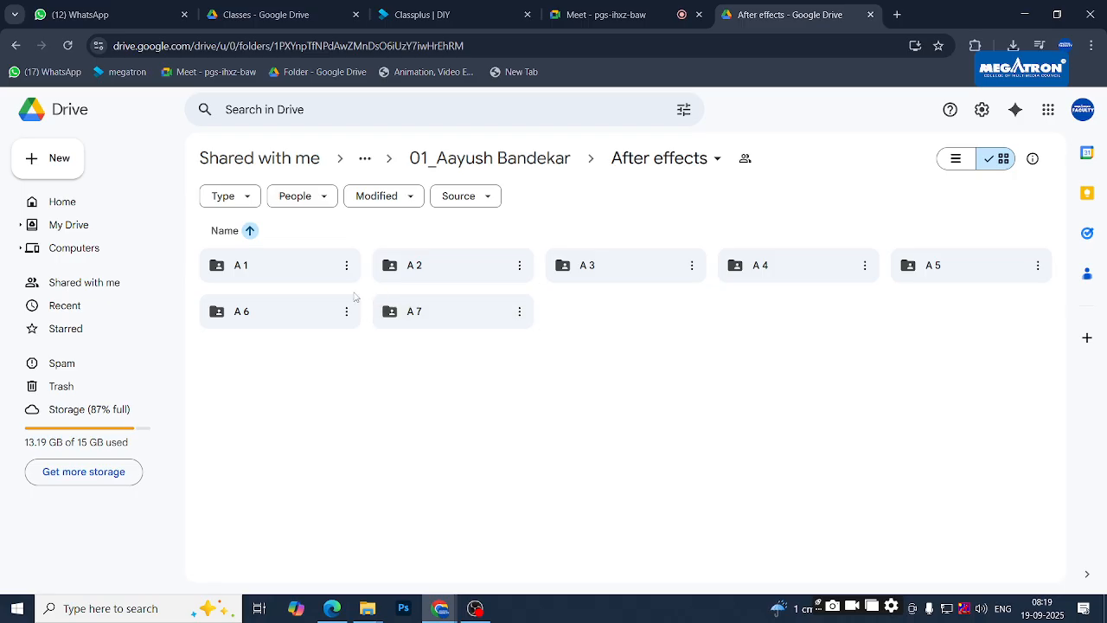
pyautogui.doubleClick(262, 312)
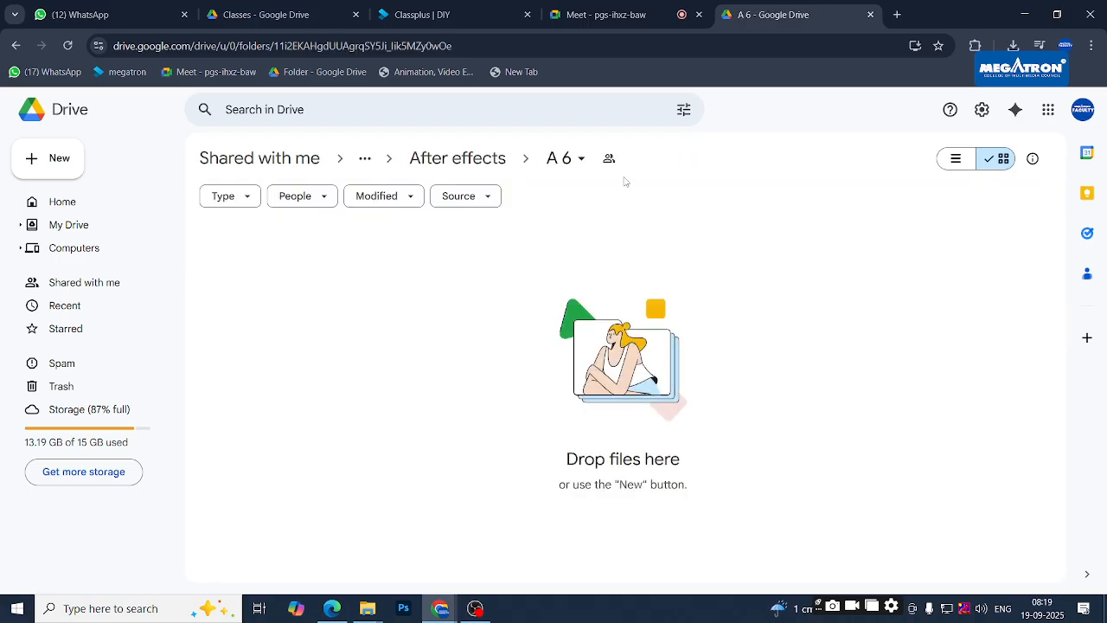
pyautogui.click(458, 157)
pyautogui.doubleClick(966, 267)
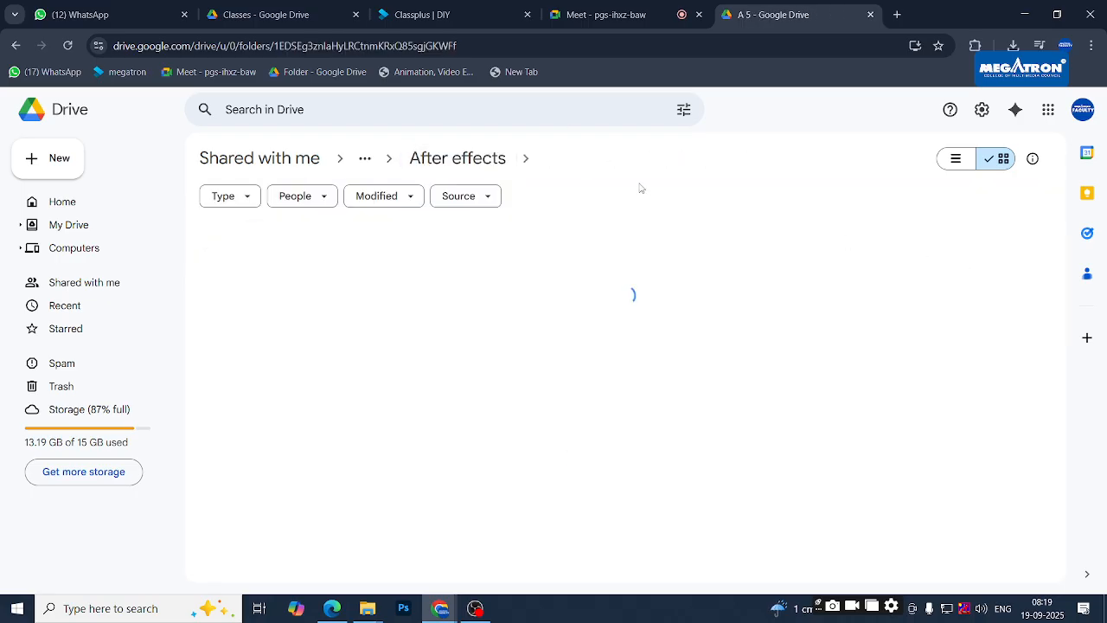
pyautogui.click(457, 158)
# - Reopen folder A 7 and select its web address
pyautogui.click(651, 23)
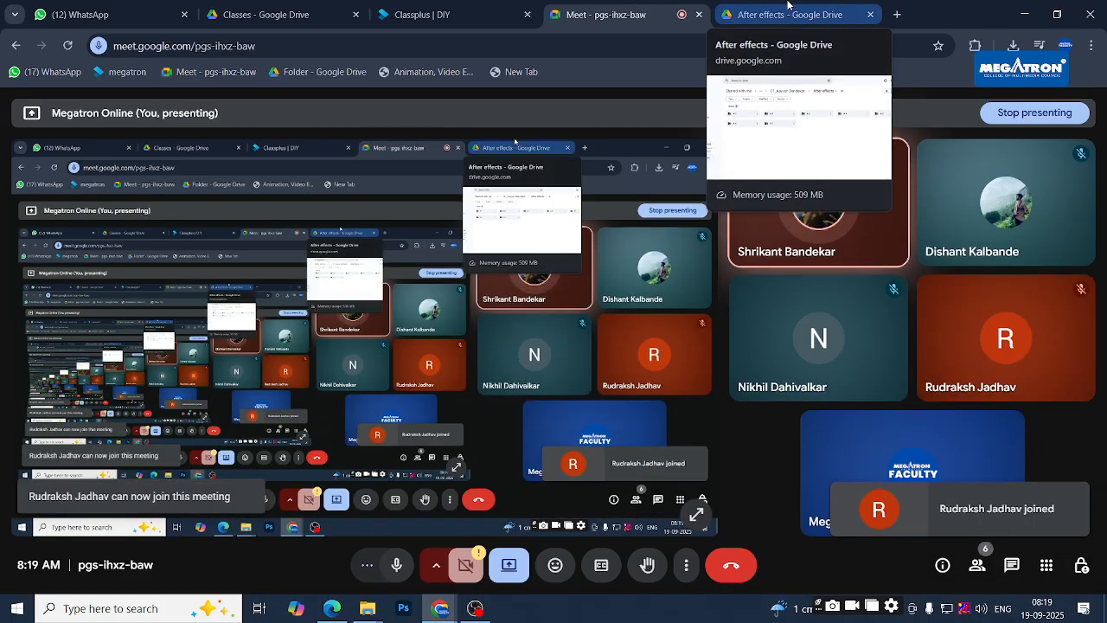
pyautogui.click(787, 4)
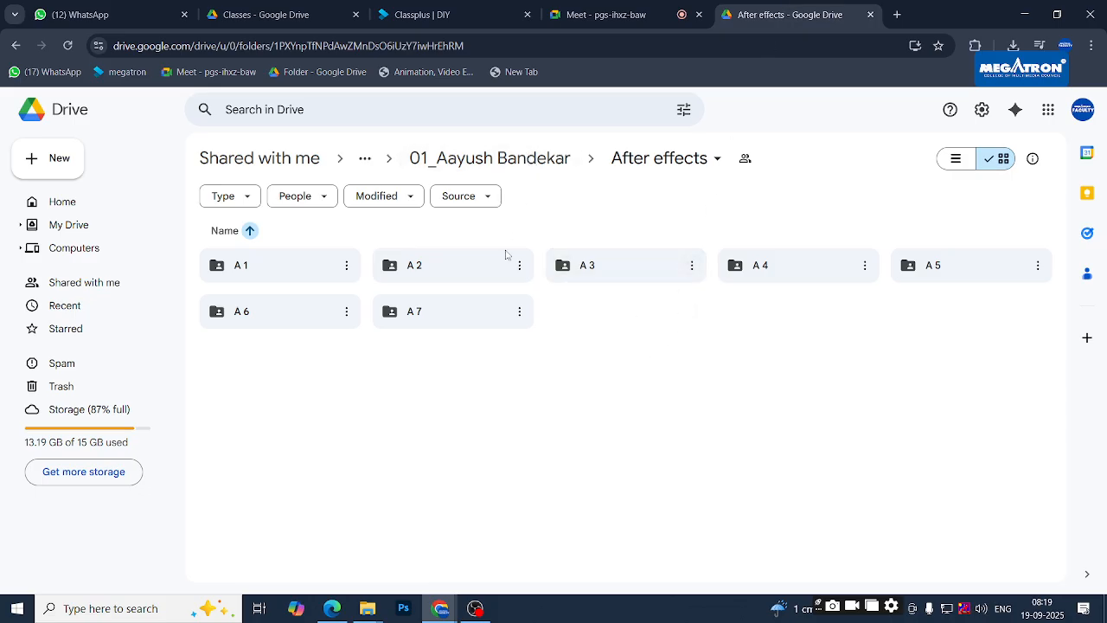
pyautogui.click(475, 321)
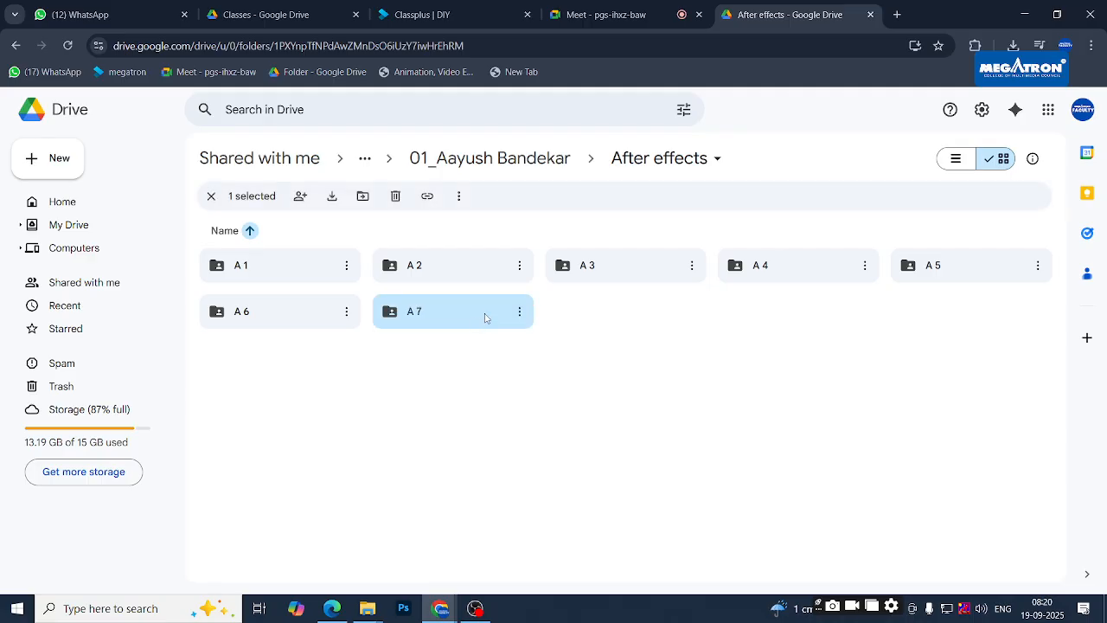
pyautogui.doubleClick(475, 320)
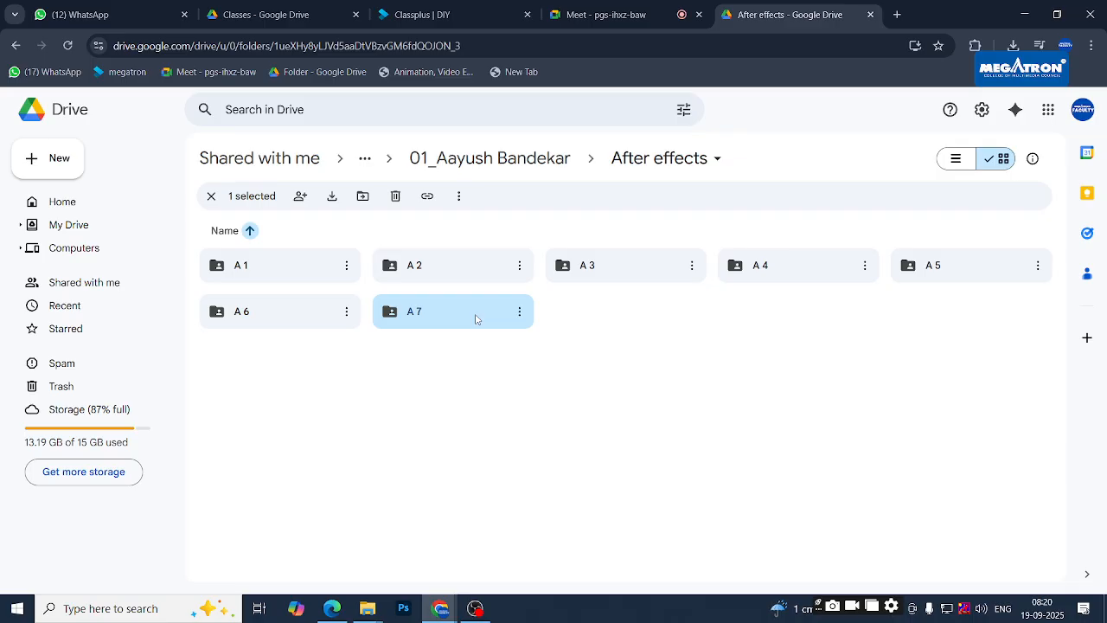
pyautogui.click(537, 38)
pyautogui.click(537, 38)
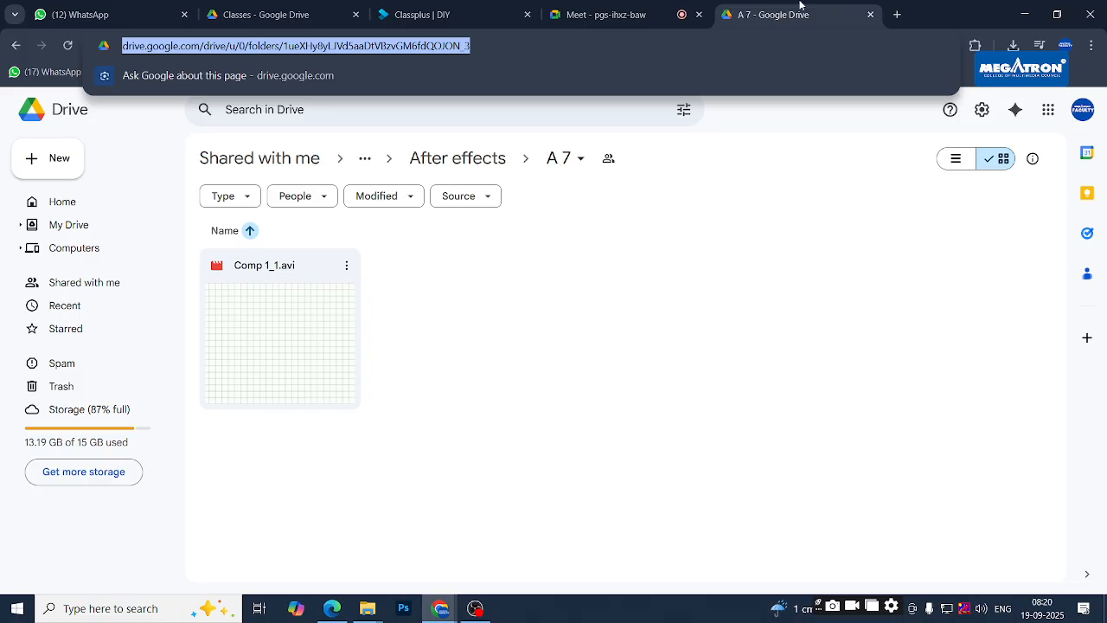
# - Launch Google Sheets in a new Chrome tab from the Google apps grid
pyautogui.click(897, 14)
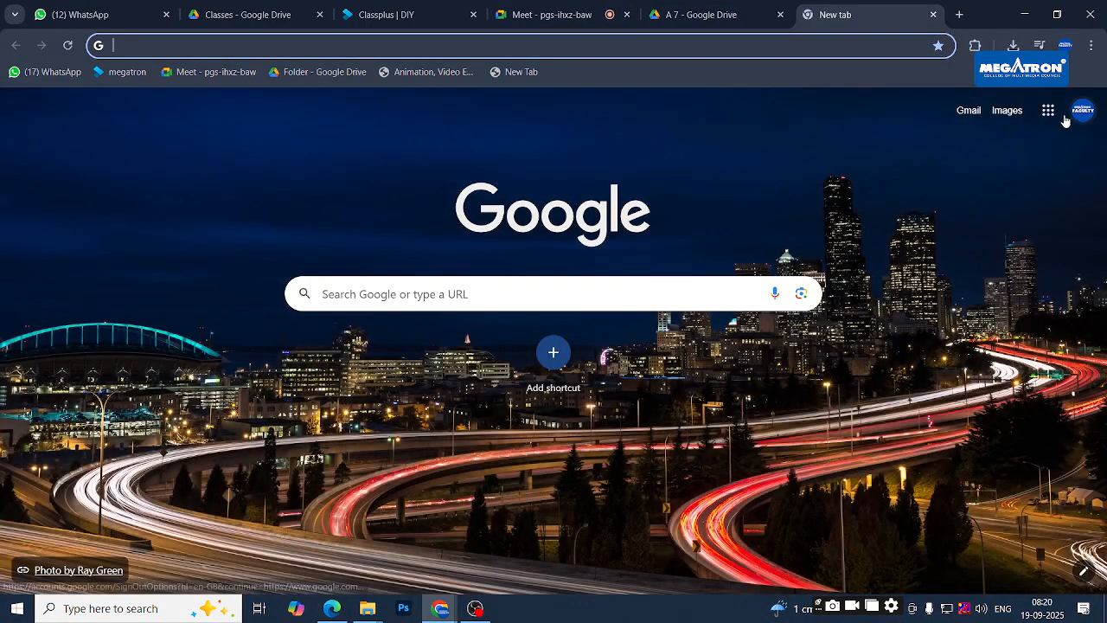
pyautogui.click(1049, 111)
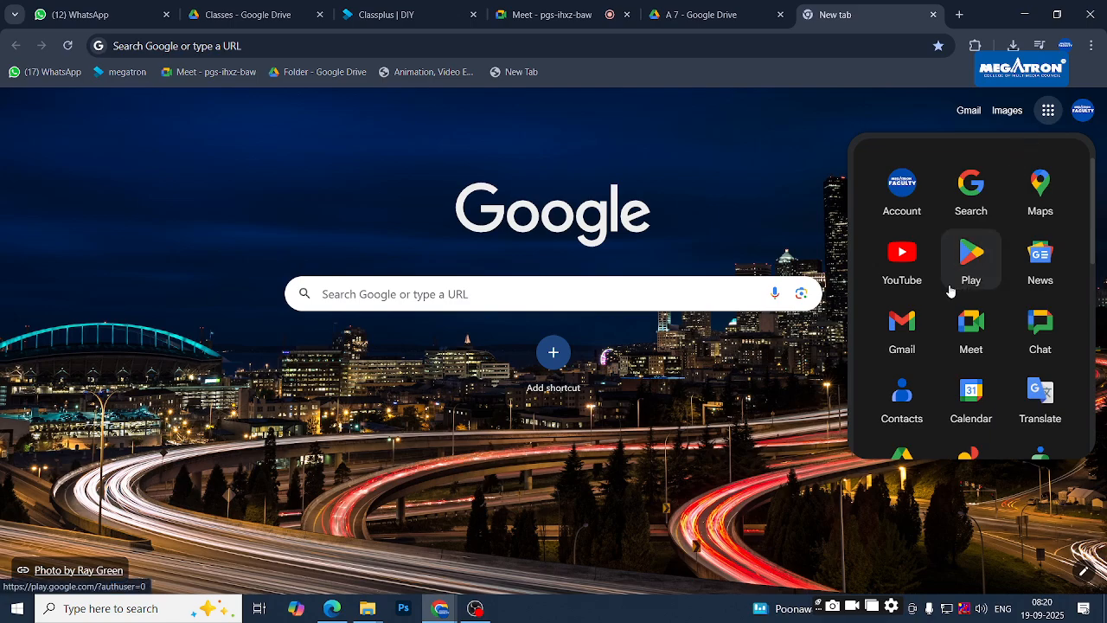
pyautogui.scroll(-6, 950, 291)
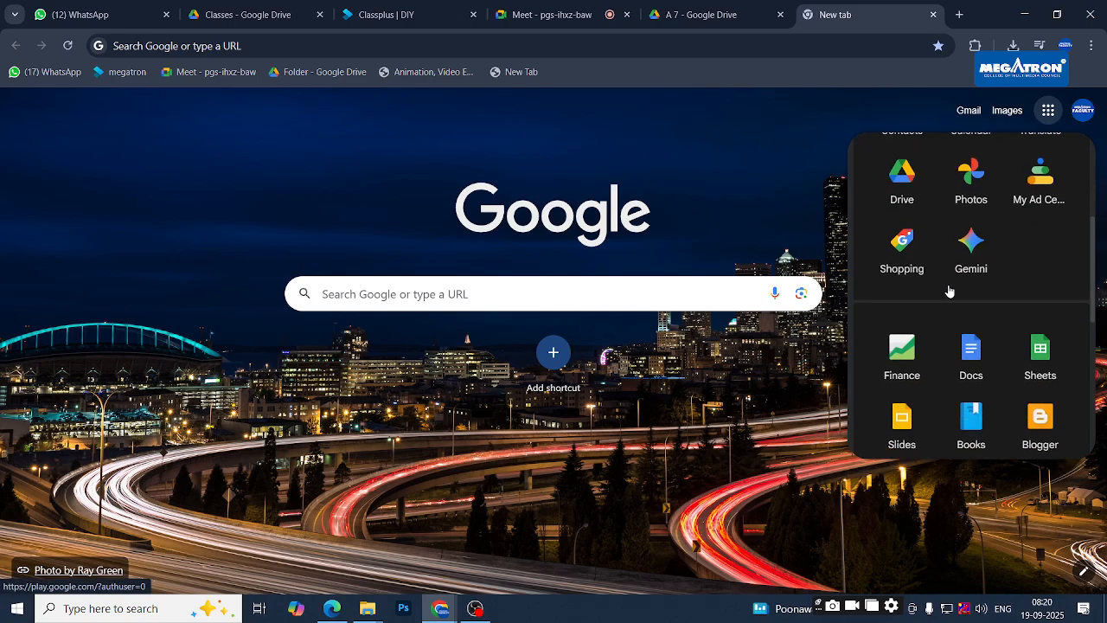
pyautogui.scroll(3, 950, 291)
pyautogui.click(1043, 283)
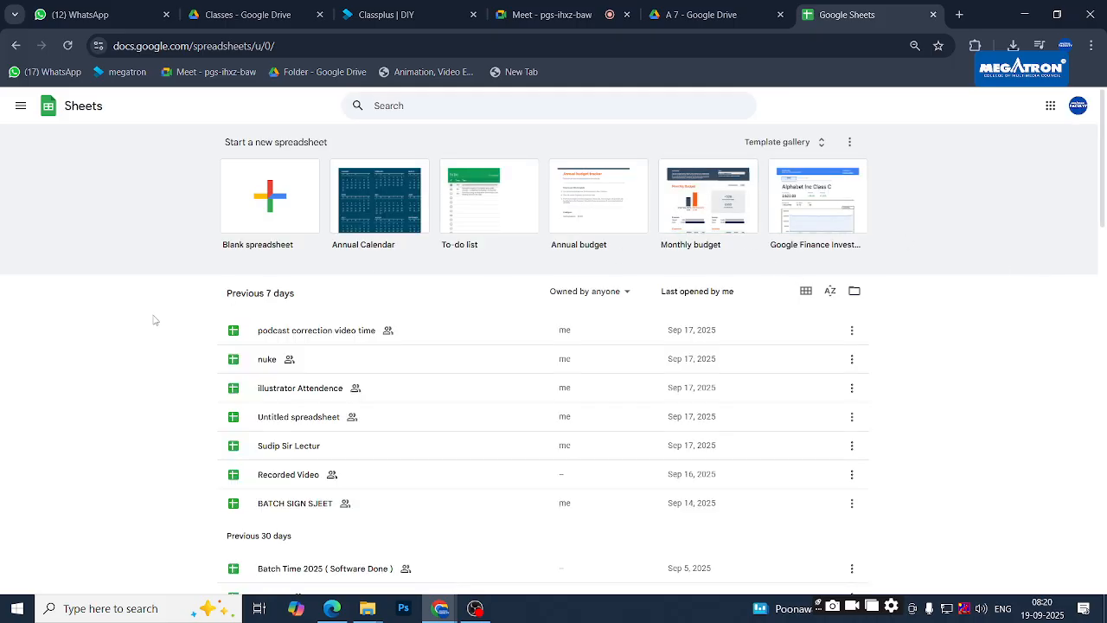
pyautogui.scroll(-1, 156, 313)
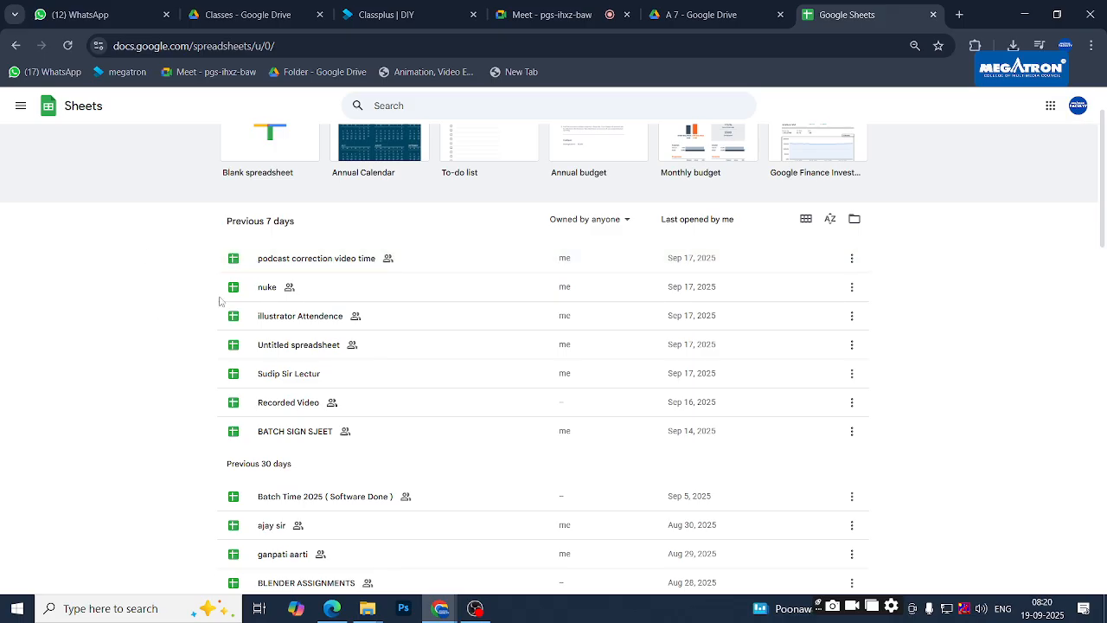
pyautogui.click(317, 374)
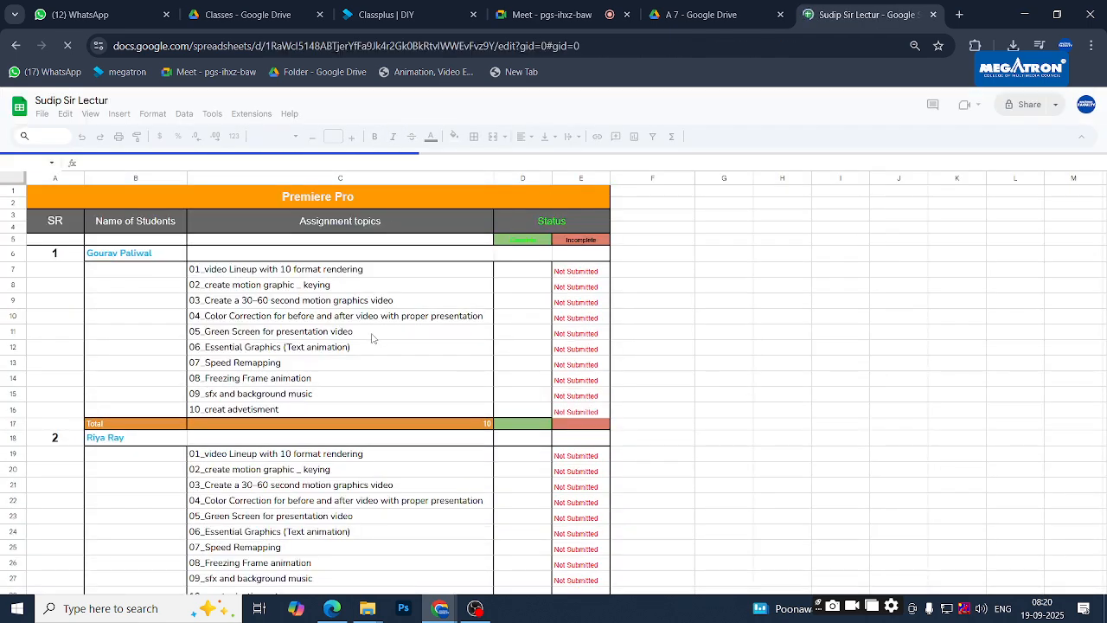
pyautogui.scroll(-6, 372, 338)
pyautogui.scroll(4, 359, 286)
pyautogui.scroll(-2, 351, 251)
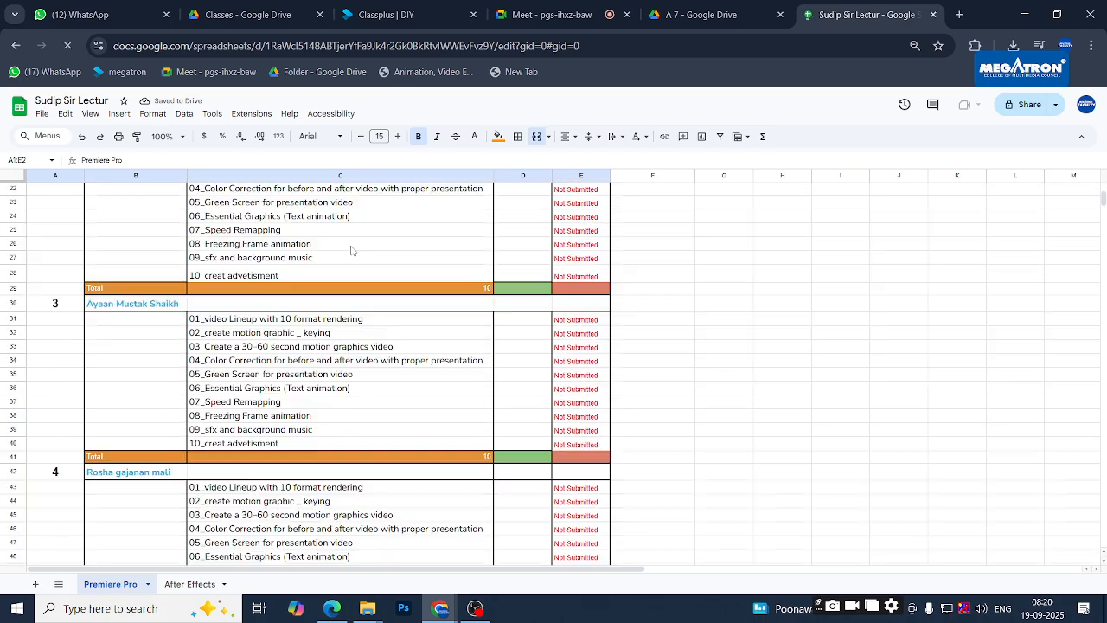
pyautogui.scroll(4, 351, 251)
pyautogui.scroll(-2, 351, 251)
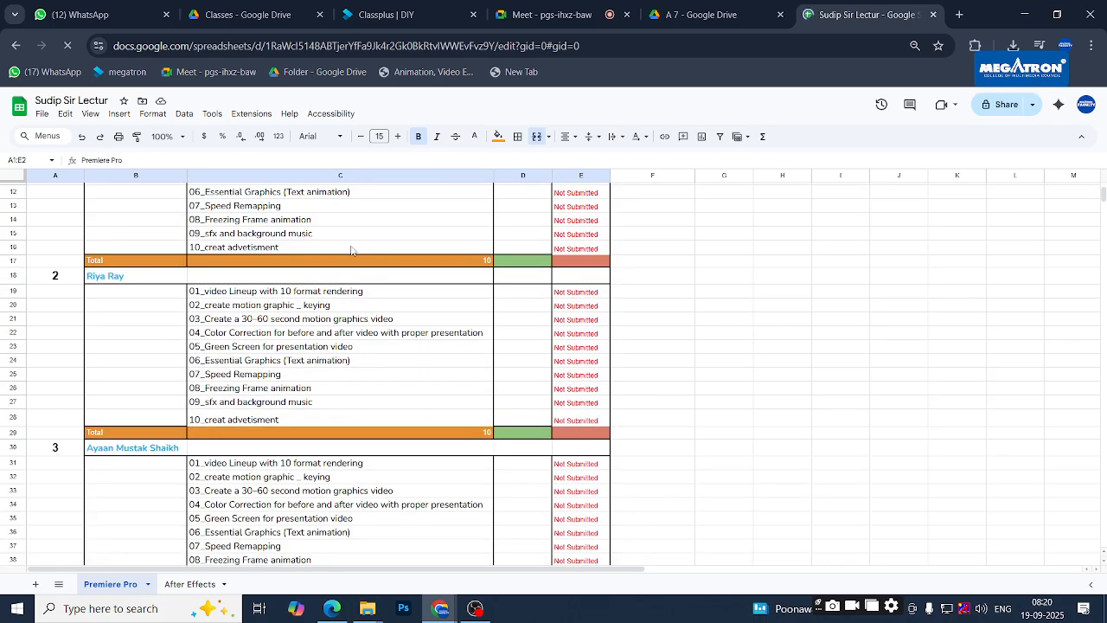
pyautogui.scroll(-10, 351, 251)
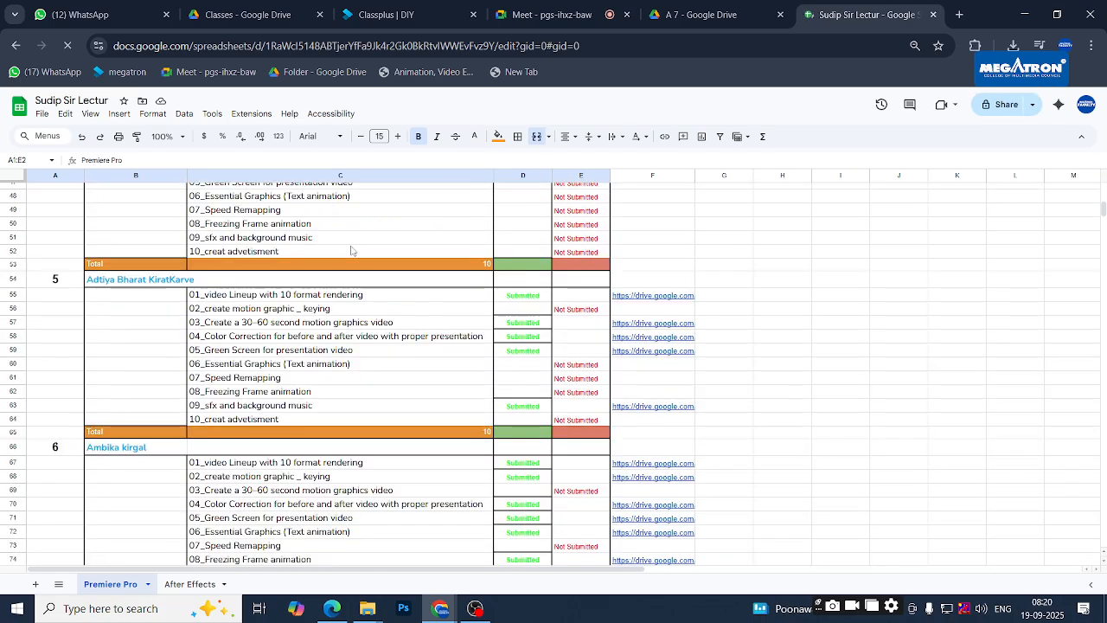
pyautogui.scroll(-6, 351, 251)
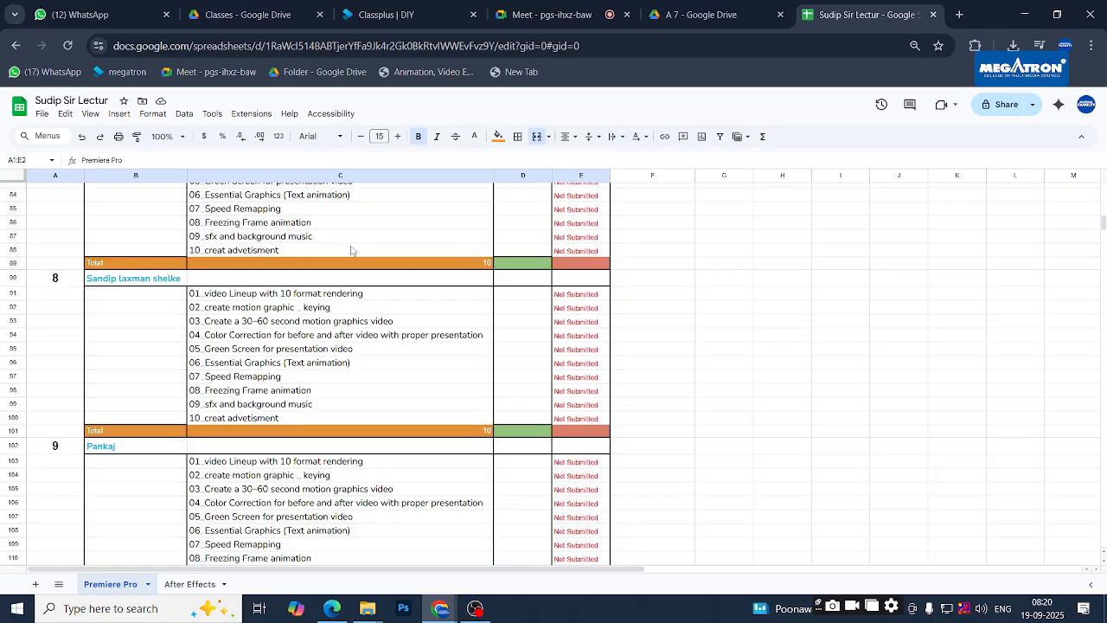
pyautogui.scroll(-9, 351, 251)
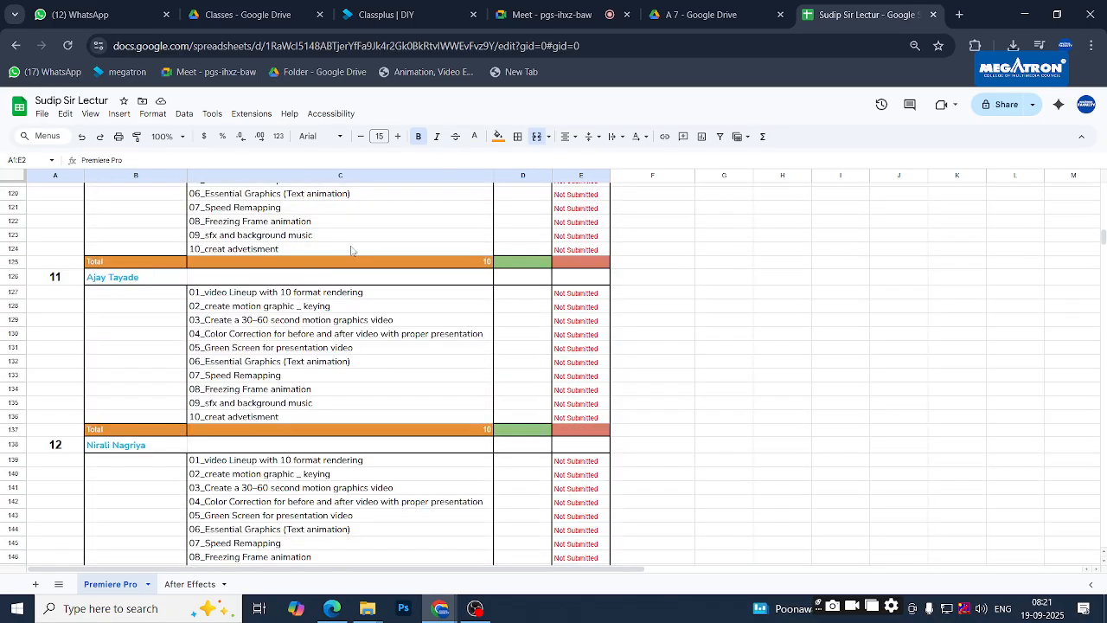
pyautogui.scroll(-4, 351, 251)
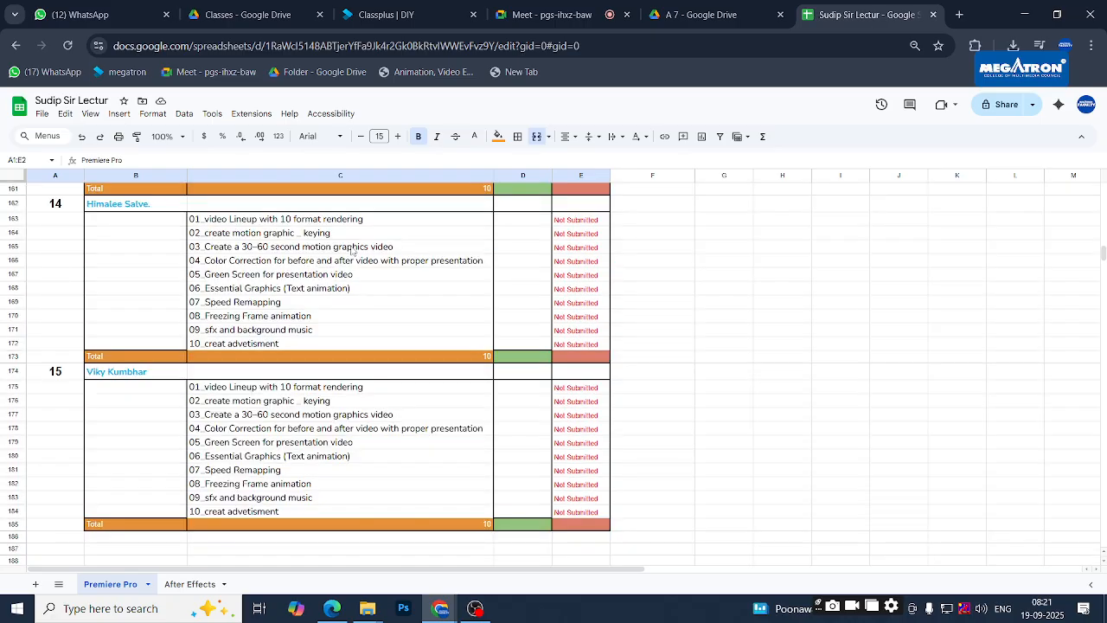
pyautogui.scroll(10, 351, 251)
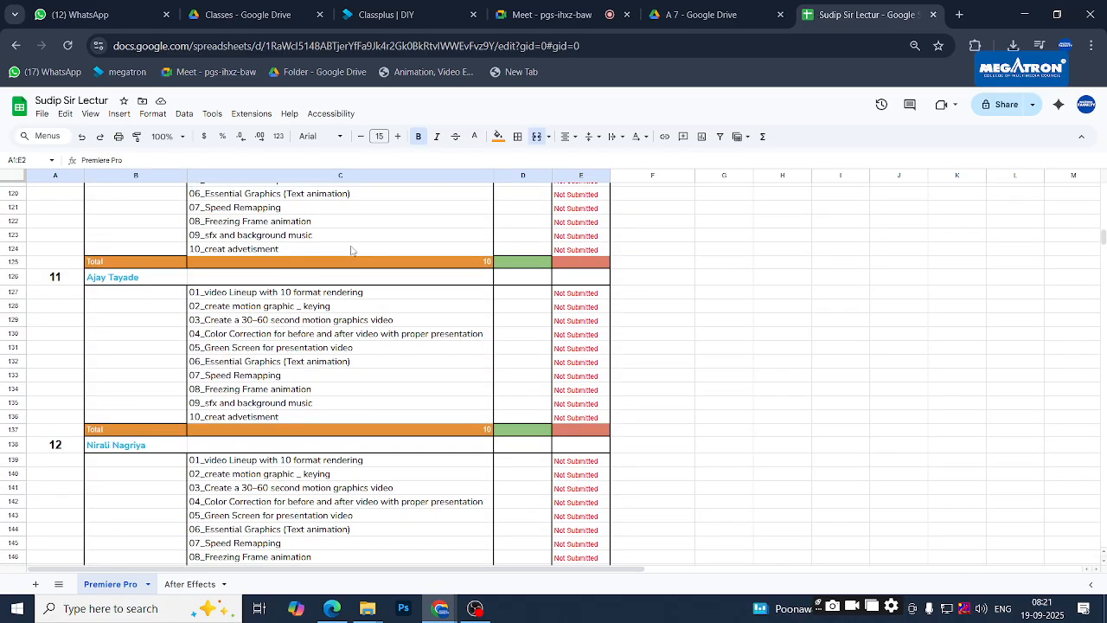
pyautogui.scroll(11, 351, 251)
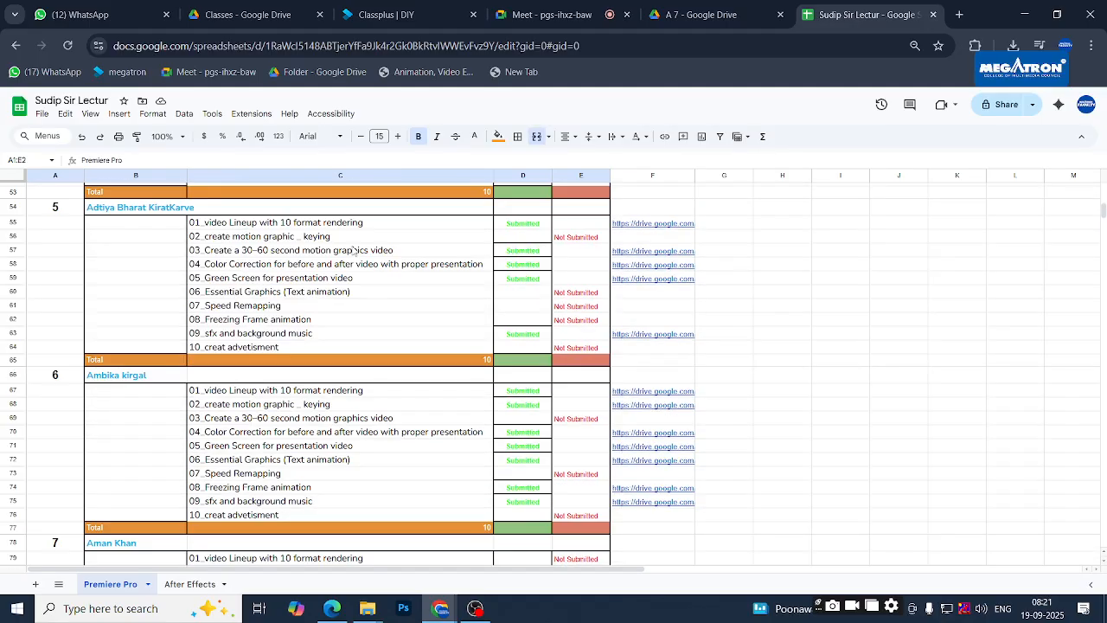
pyautogui.scroll(9, 353, 251)
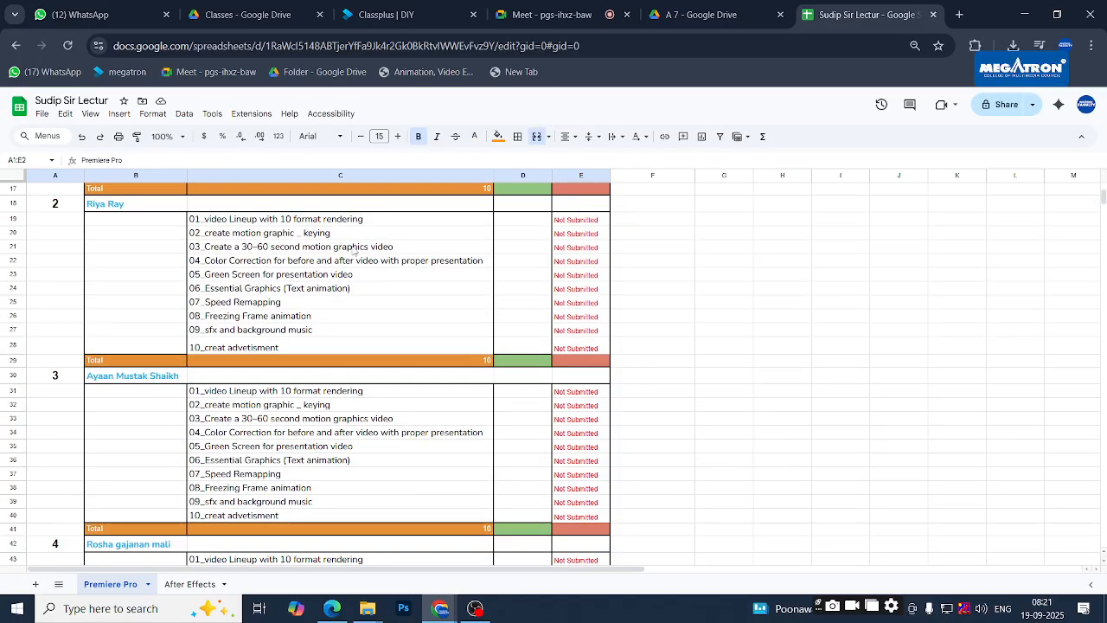
pyautogui.scroll(2, 353, 251)
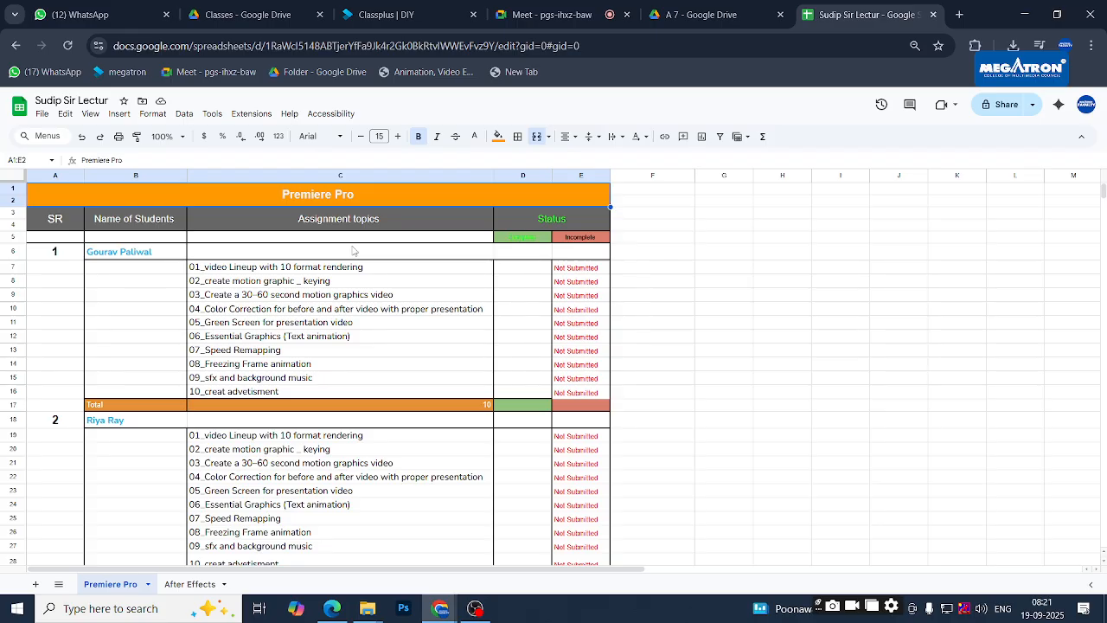
pyautogui.scroll(-5, 353, 251)
pyautogui.scroll(-5, 366, 249)
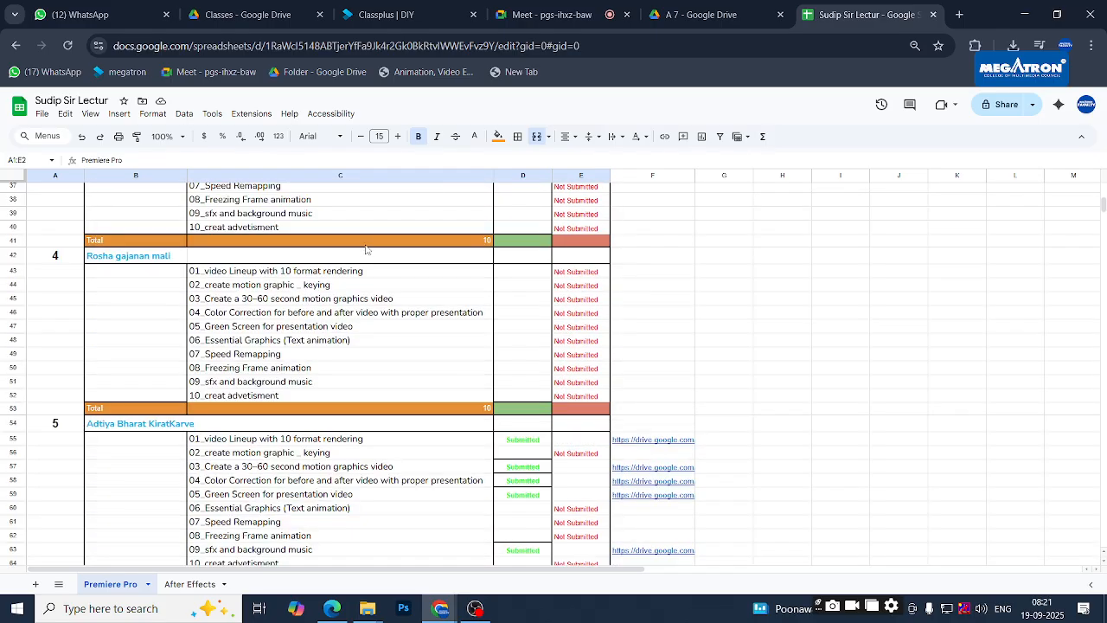
pyautogui.scroll(-6, 366, 250)
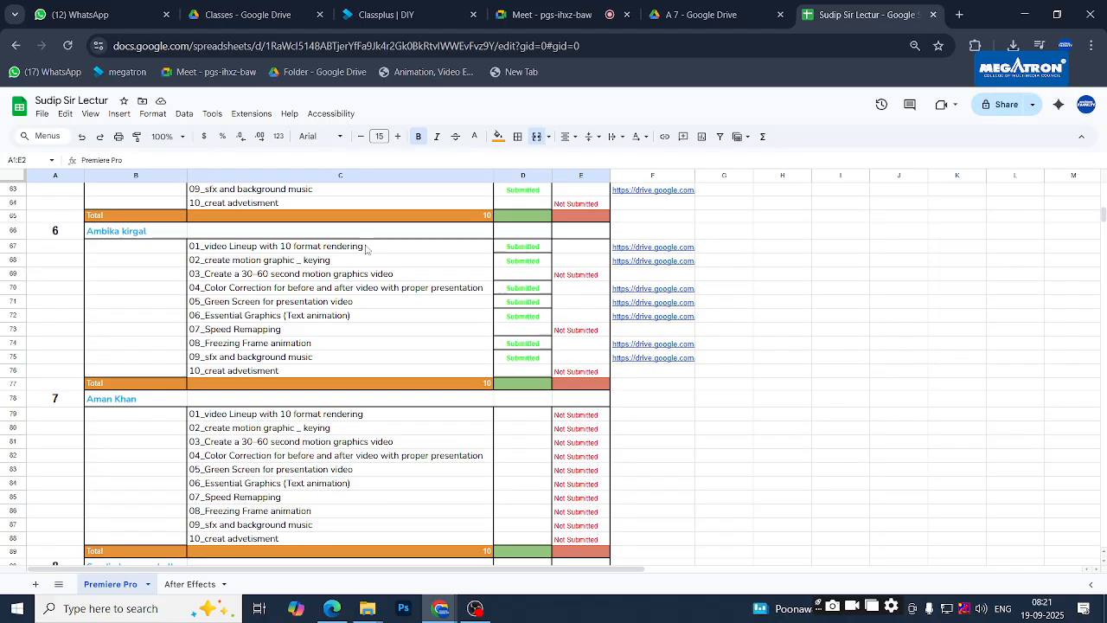
pyautogui.scroll(-7, 366, 249)
pyautogui.scroll(-5, 366, 249)
pyautogui.scroll(-7, 366, 249)
pyautogui.scroll(-2, 608, 309)
pyautogui.scroll(12, 717, 319)
pyautogui.scroll(10, 717, 321)
pyautogui.scroll(5, 717, 321)
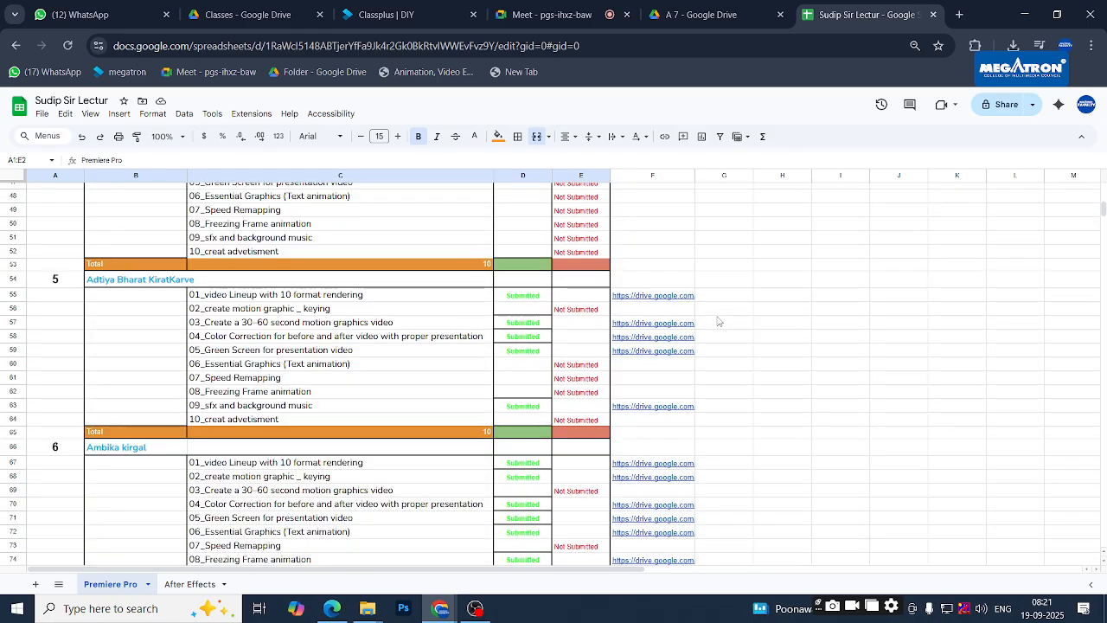
pyautogui.scroll(5, 717, 321)
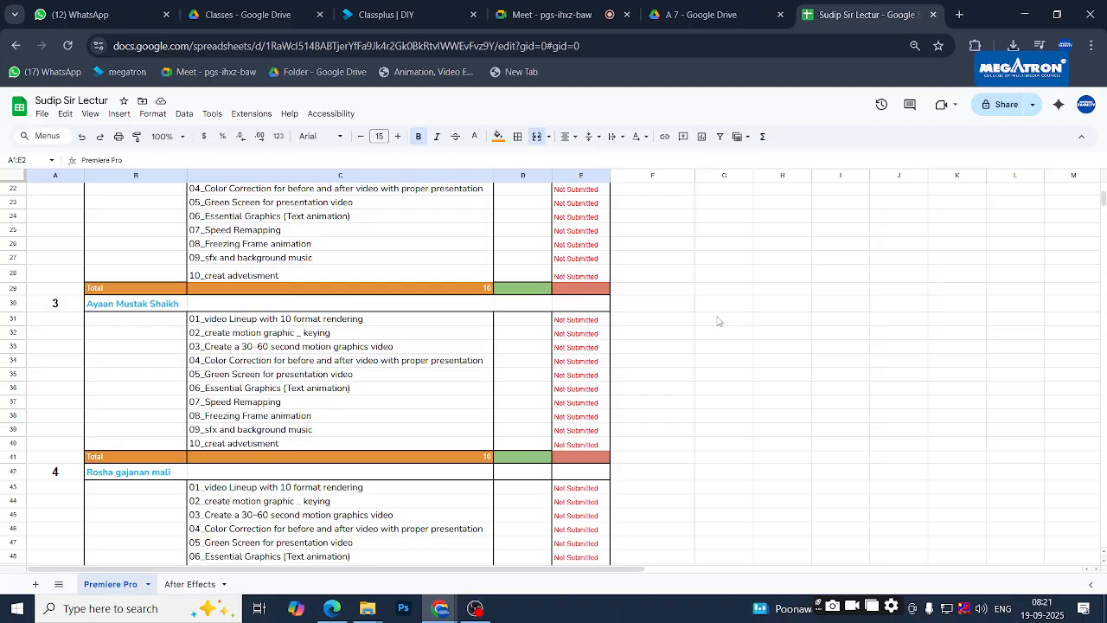
pyautogui.scroll(2, 718, 321)
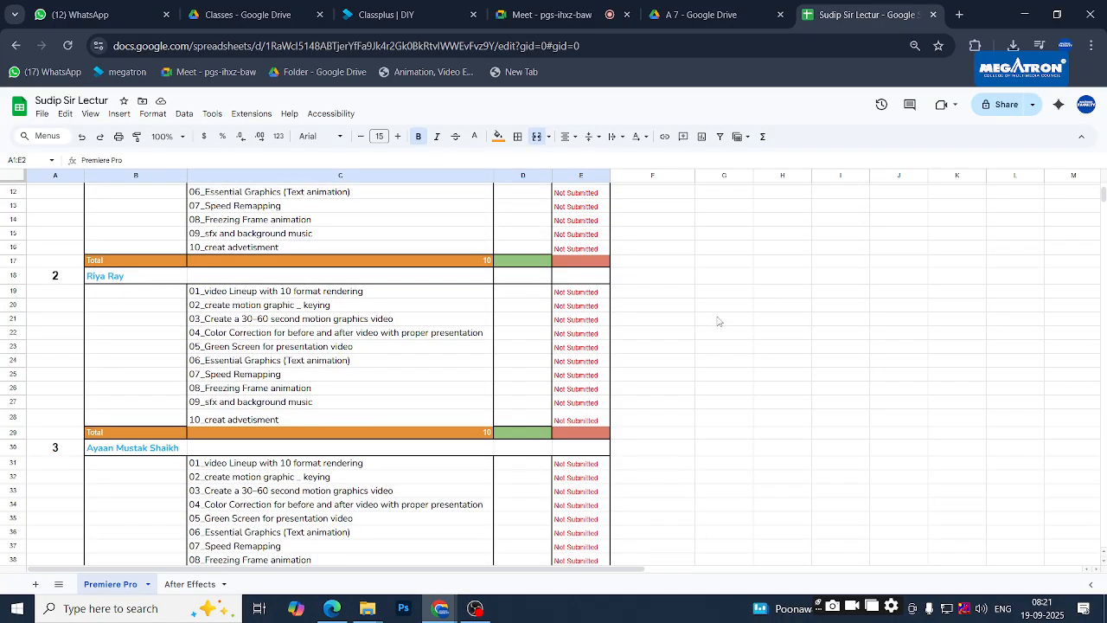
# - Paste the A 7 folder link into F173 of the After Effects sheet, then return to Drive's After effects folder
pyautogui.click(161, 586)
pyautogui.scroll(-5, 332, 346)
pyautogui.scroll(-12, 330, 334)
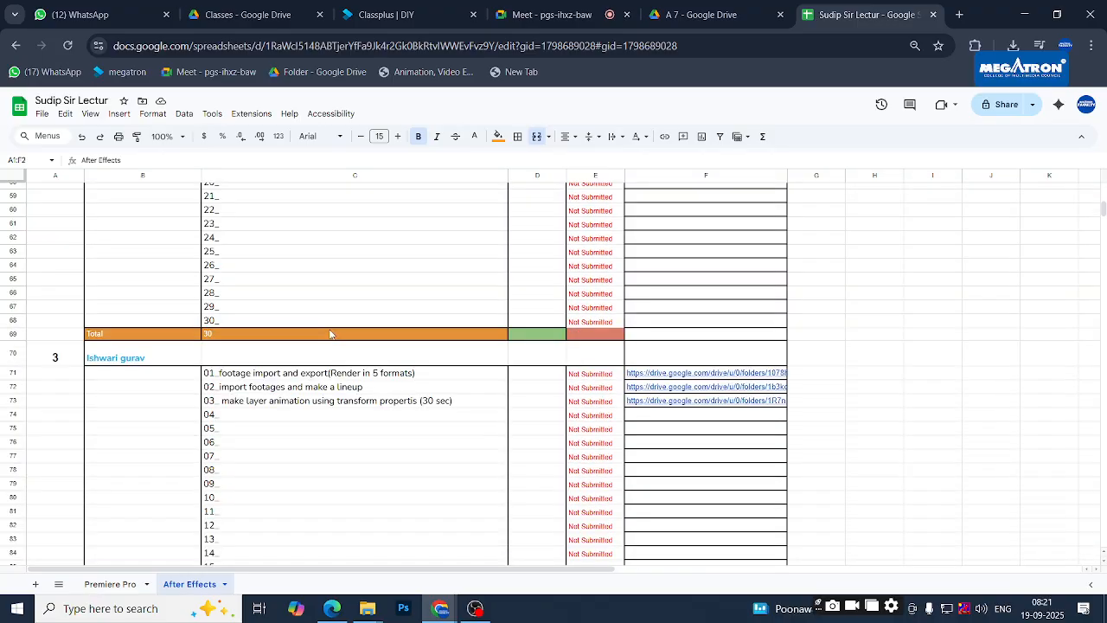
pyautogui.scroll(-12, 329, 334)
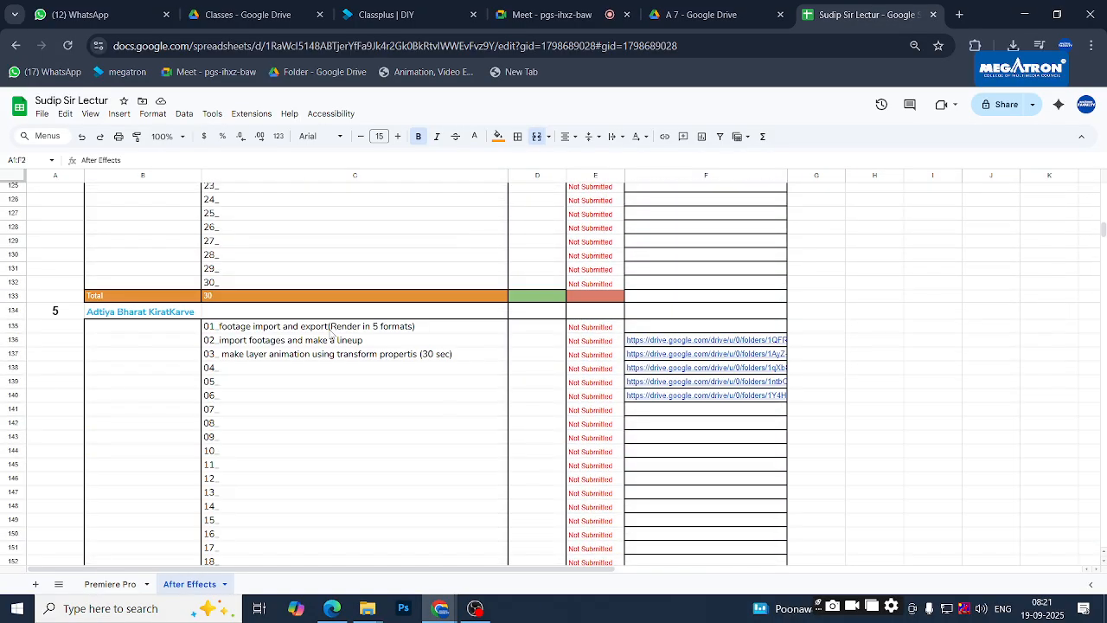
pyautogui.scroll(-3, 329, 334)
pyautogui.scroll(2, 330, 334)
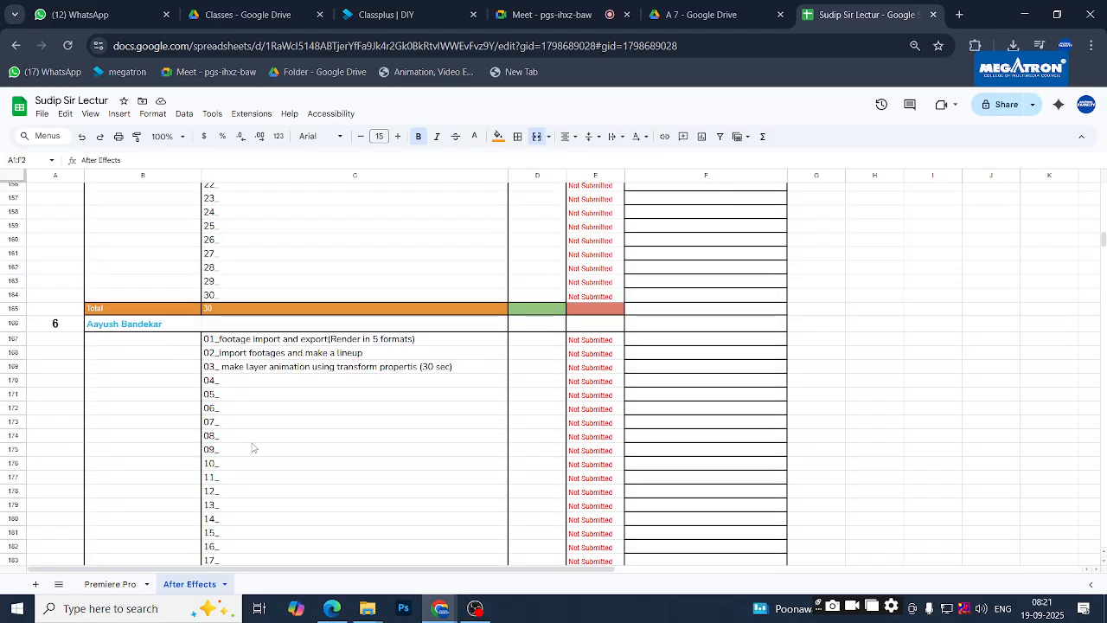
pyautogui.click(642, 425)
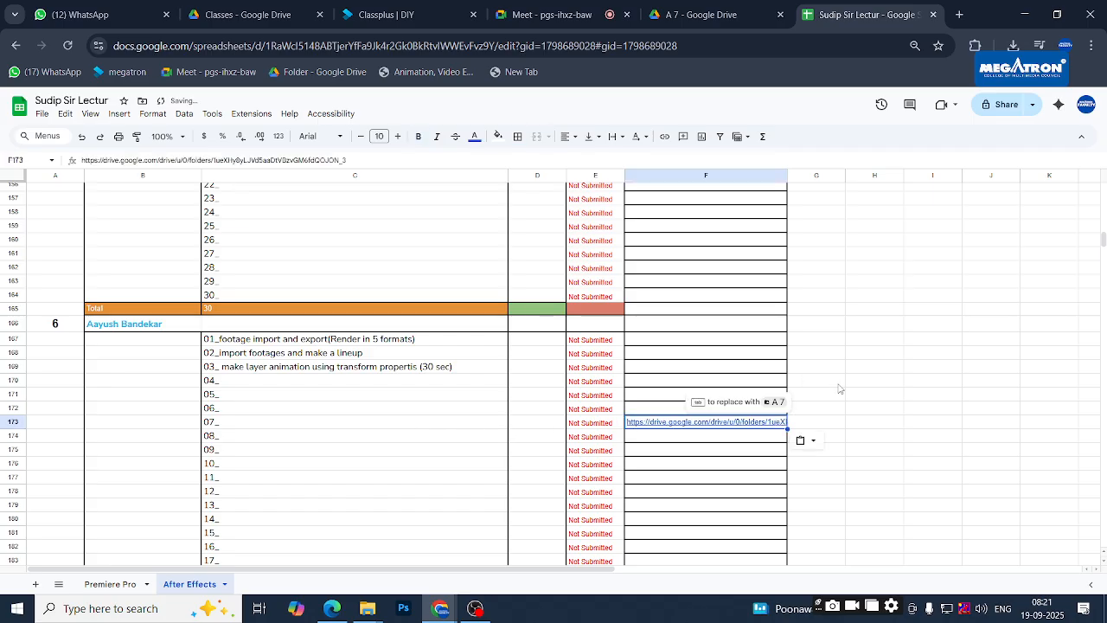
pyautogui.click(843, 378)
pyautogui.click(744, 5)
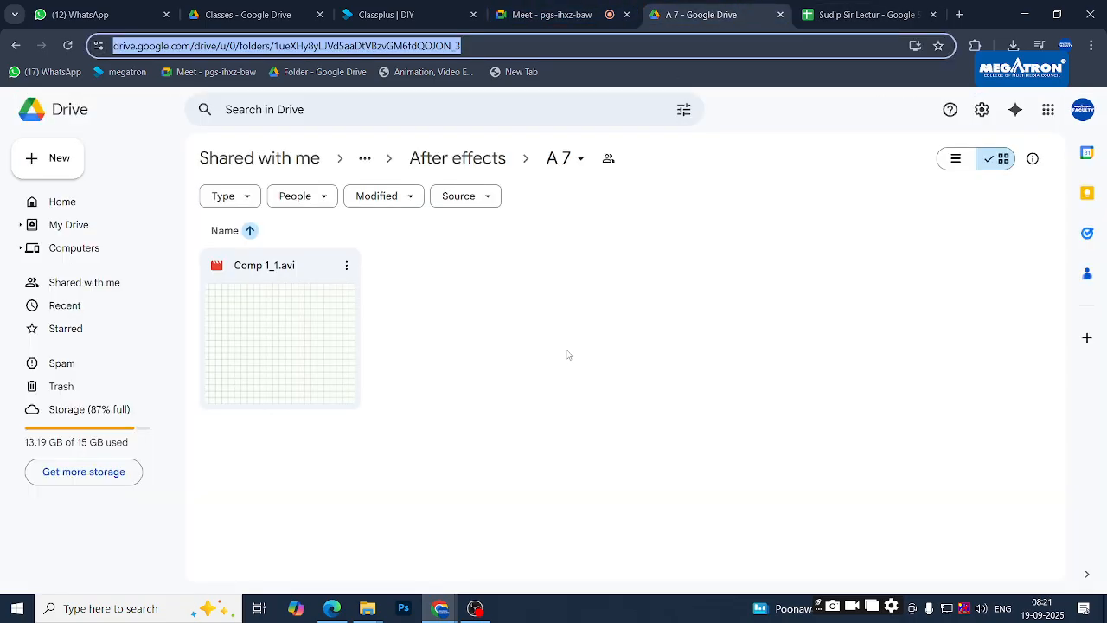
pyautogui.click(470, 160)
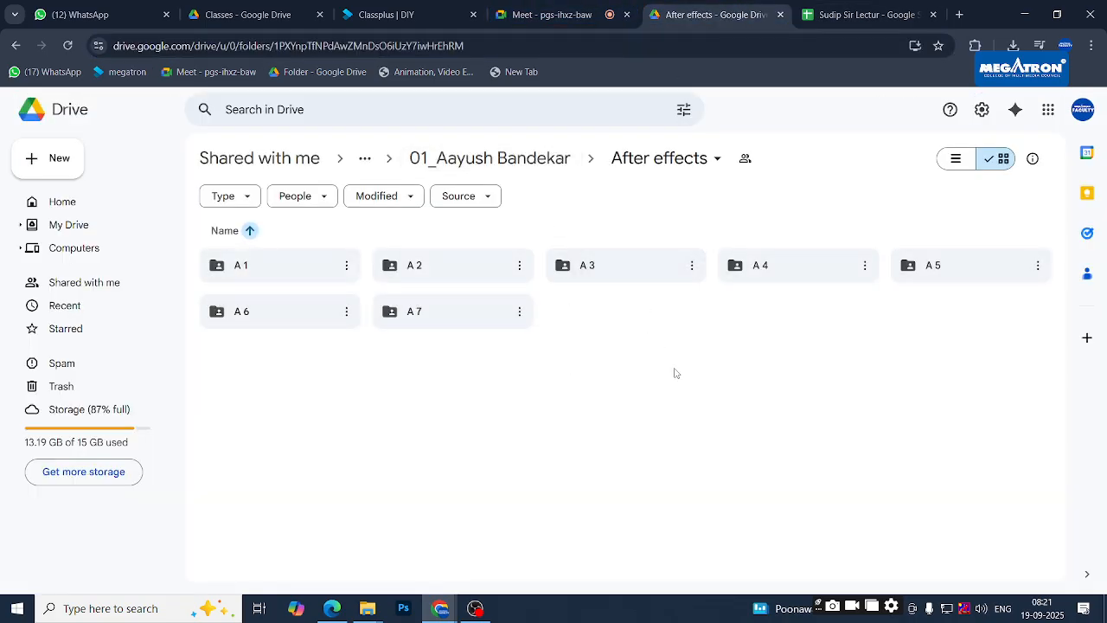
# - Go to another student's After Effect > assign7 folder and preview inphography_motion_animation_2.mp4
pyautogui.click(539, 173)
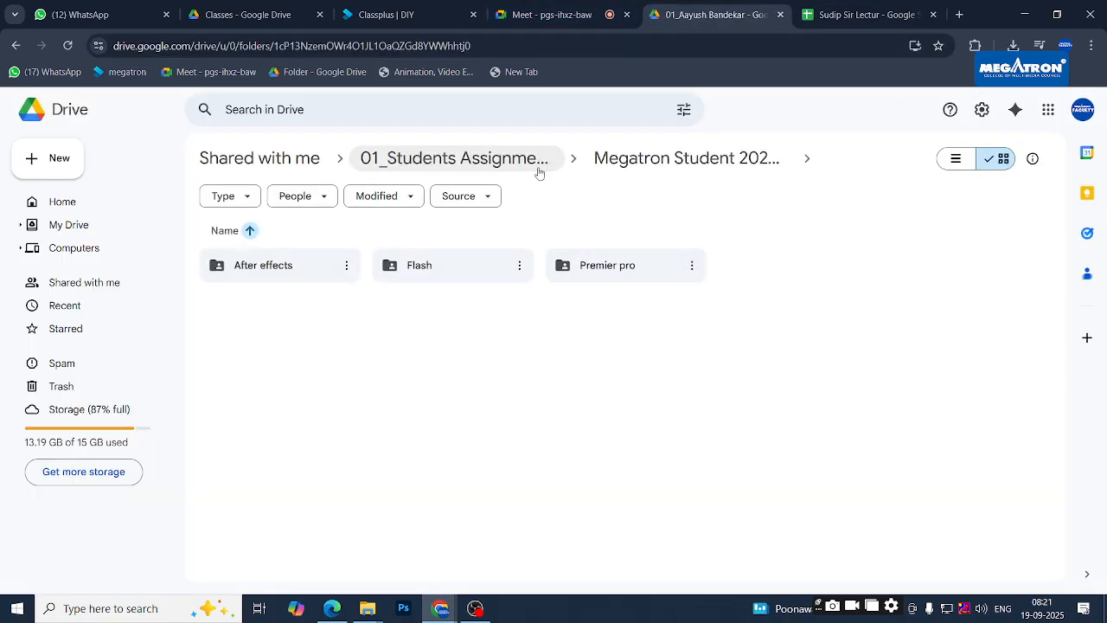
pyautogui.click(667, 161)
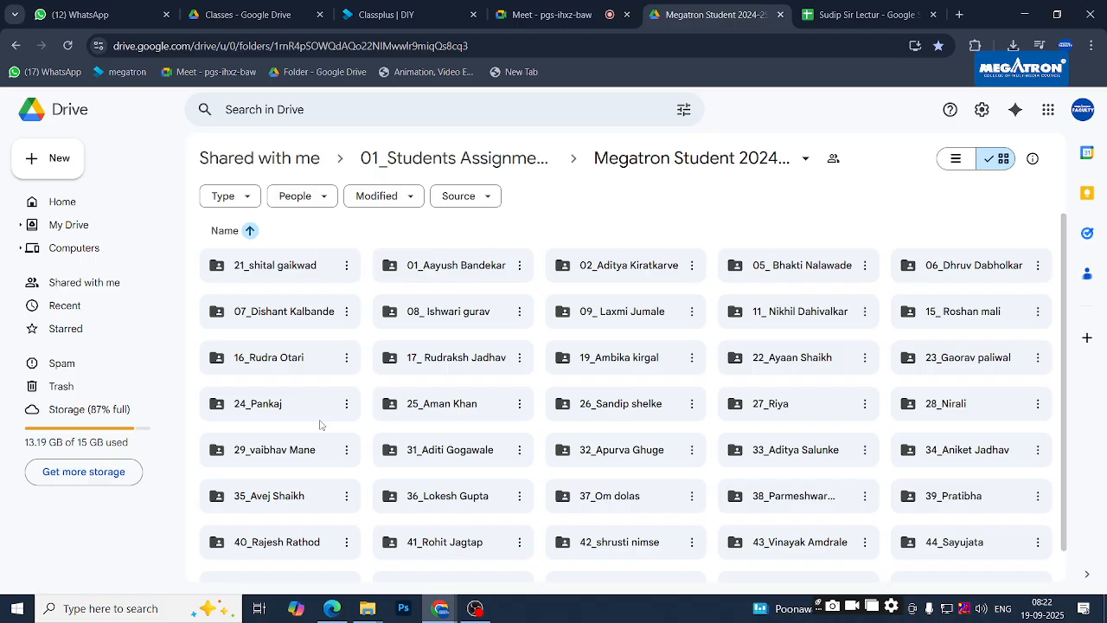
pyautogui.doubleClick(627, 358)
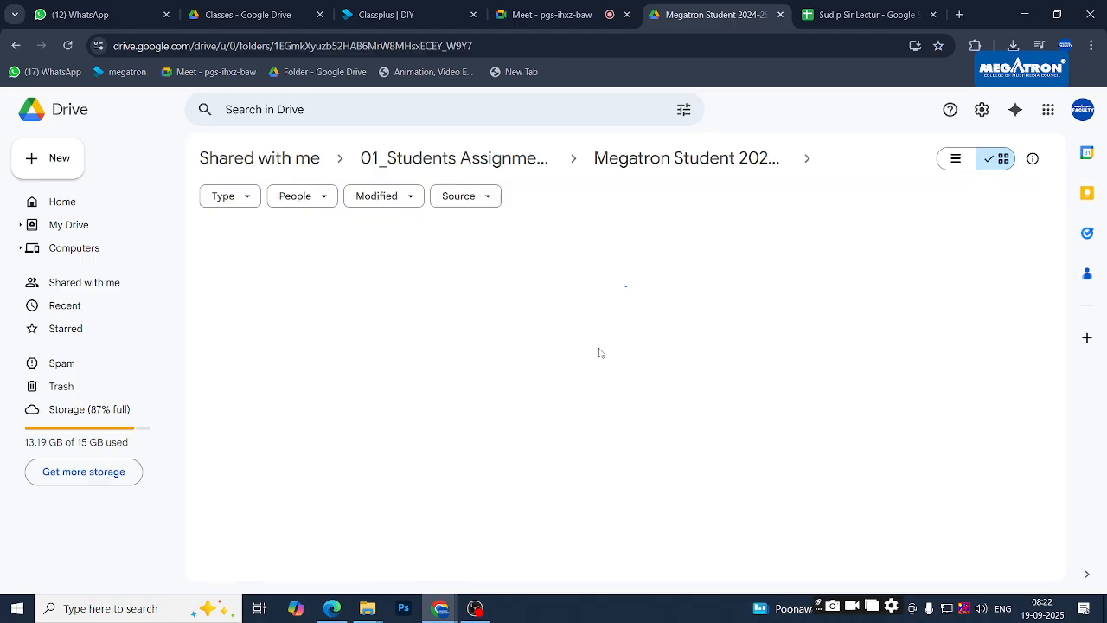
pyautogui.doubleClick(286, 278)
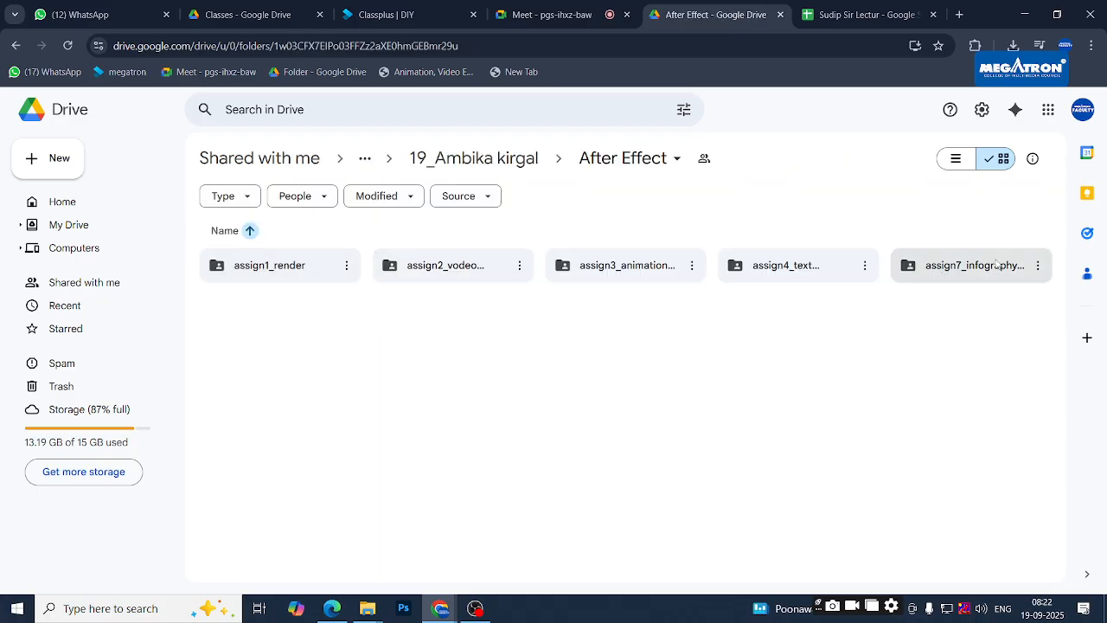
pyautogui.doubleClick(997, 274)
pyautogui.click(277, 340)
pyautogui.doubleClick(277, 340)
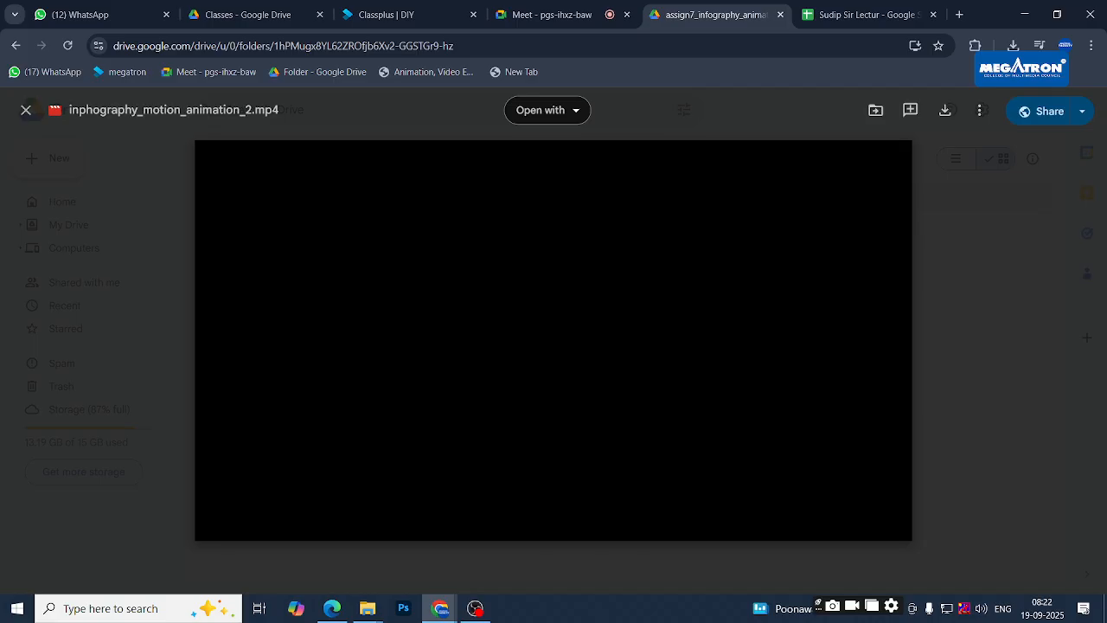
# - Repeatedly rewind and replay the infographic's opening circle-and-logo build, leaving it at 0:00
pyautogui.click(223, 464)
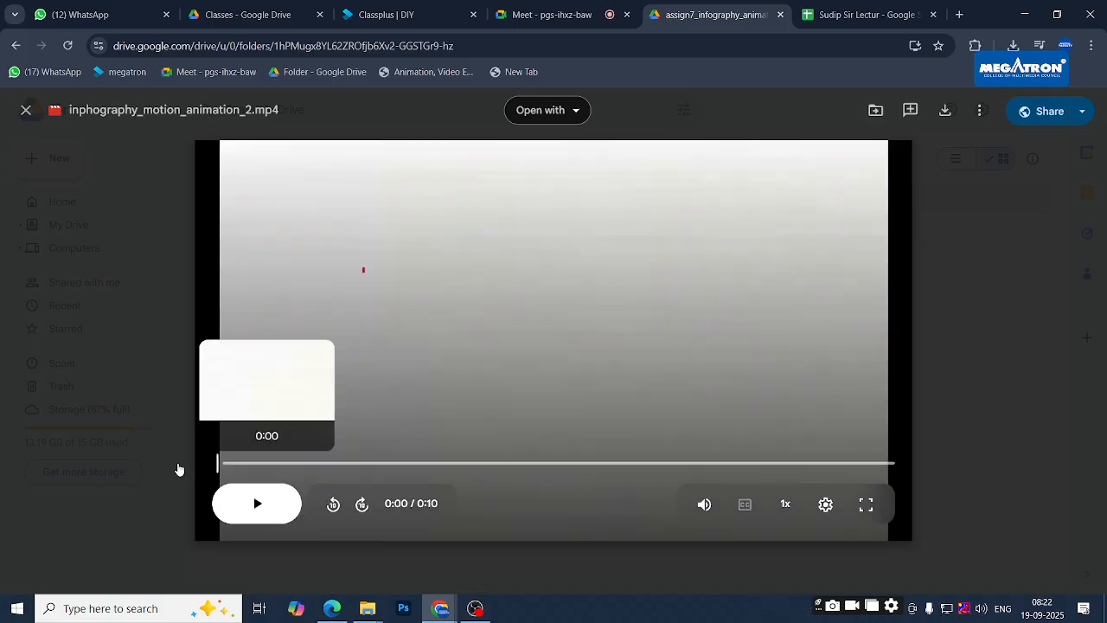
pyautogui.click(265, 505)
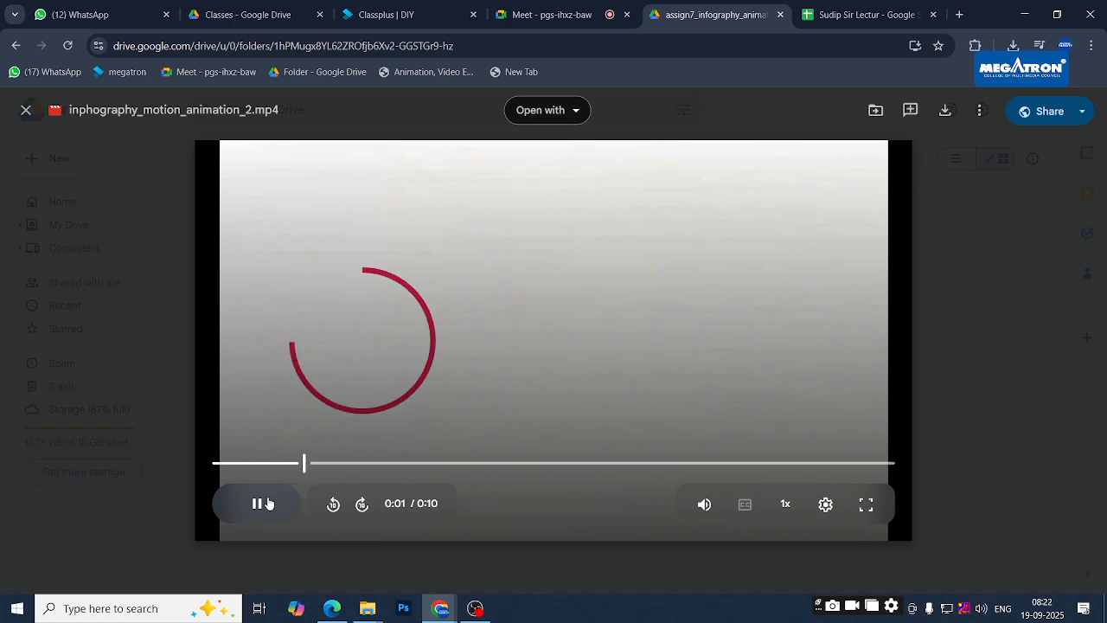
pyautogui.click(217, 464)
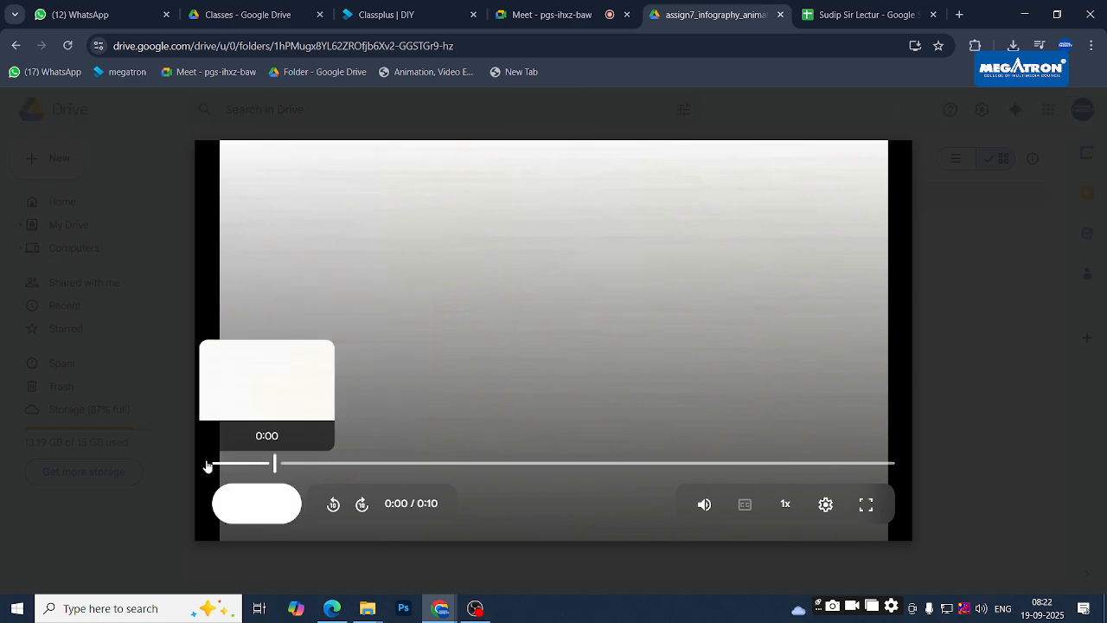
pyautogui.click(258, 504)
pyautogui.click(258, 504)
pyautogui.moveTo(249, 465); pyautogui.dragTo(217, 463)
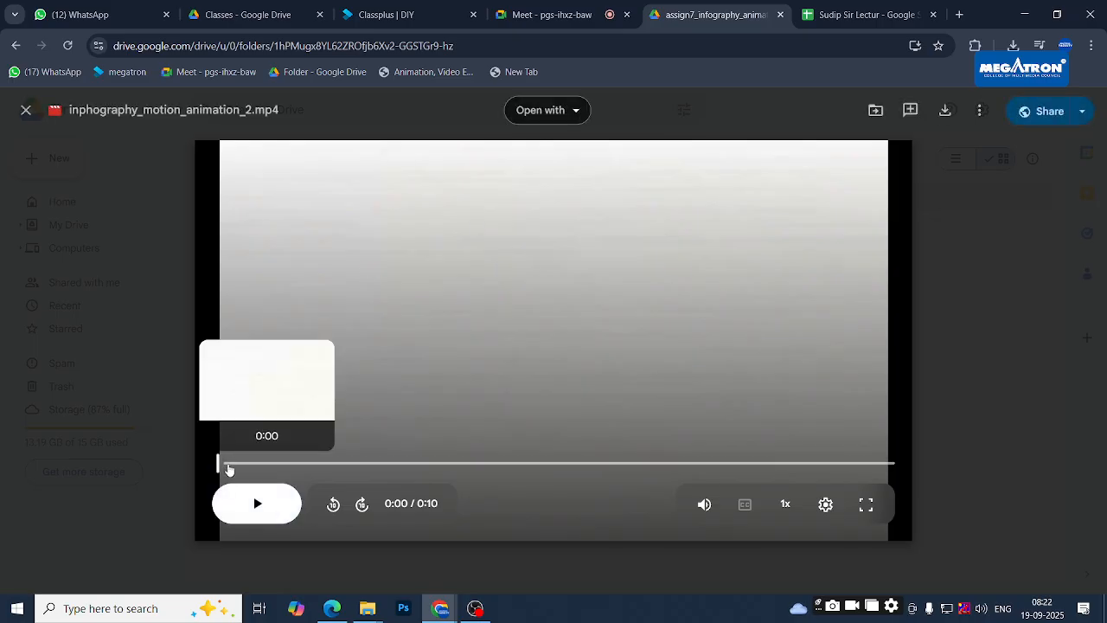
pyautogui.click(257, 503)
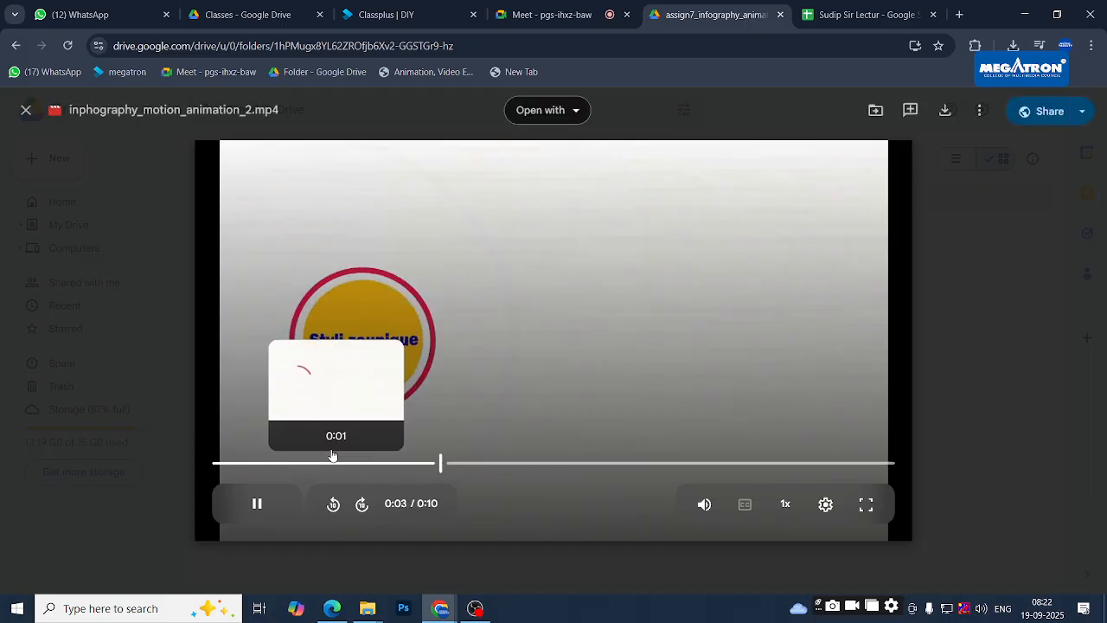
pyautogui.click(304, 466)
pyautogui.click(217, 464)
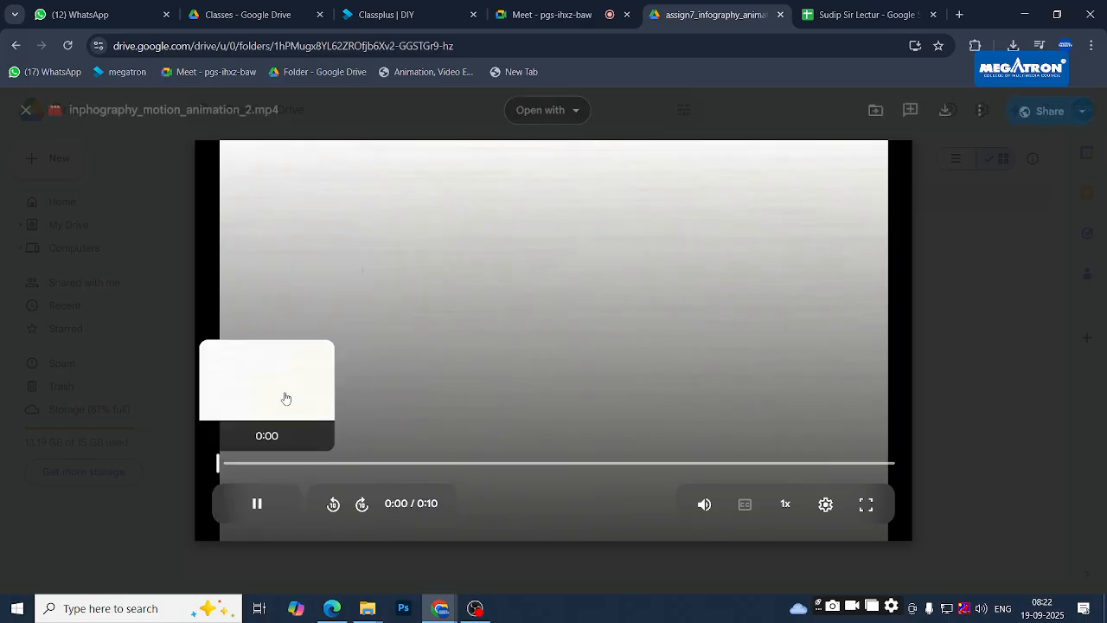
pyautogui.click(256, 503)
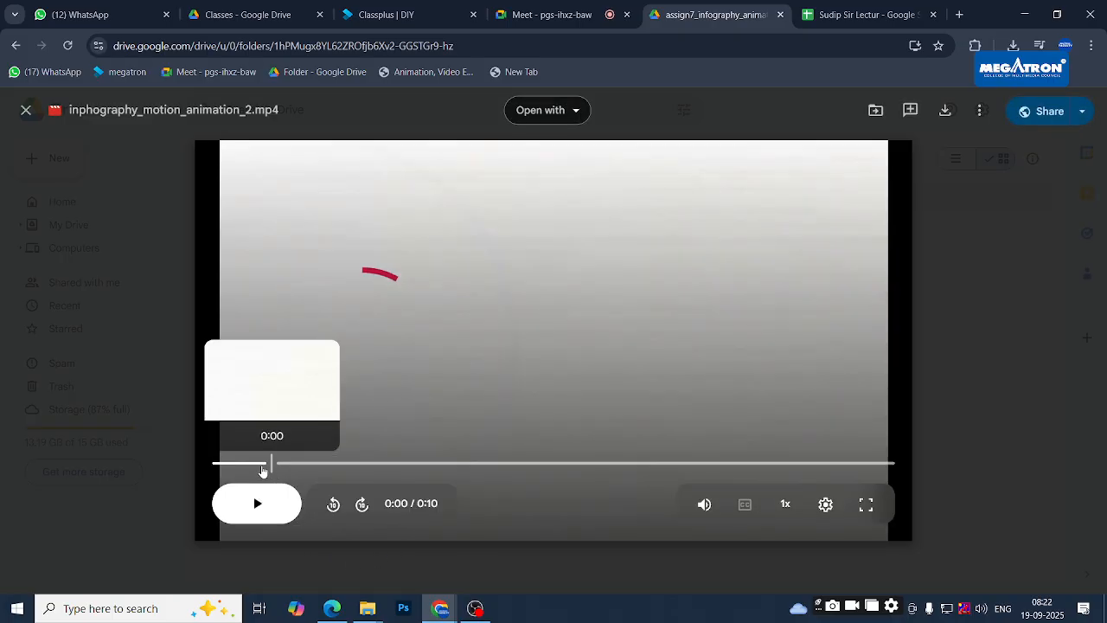
pyautogui.moveTo(268, 463); pyautogui.dragTo(218, 463)
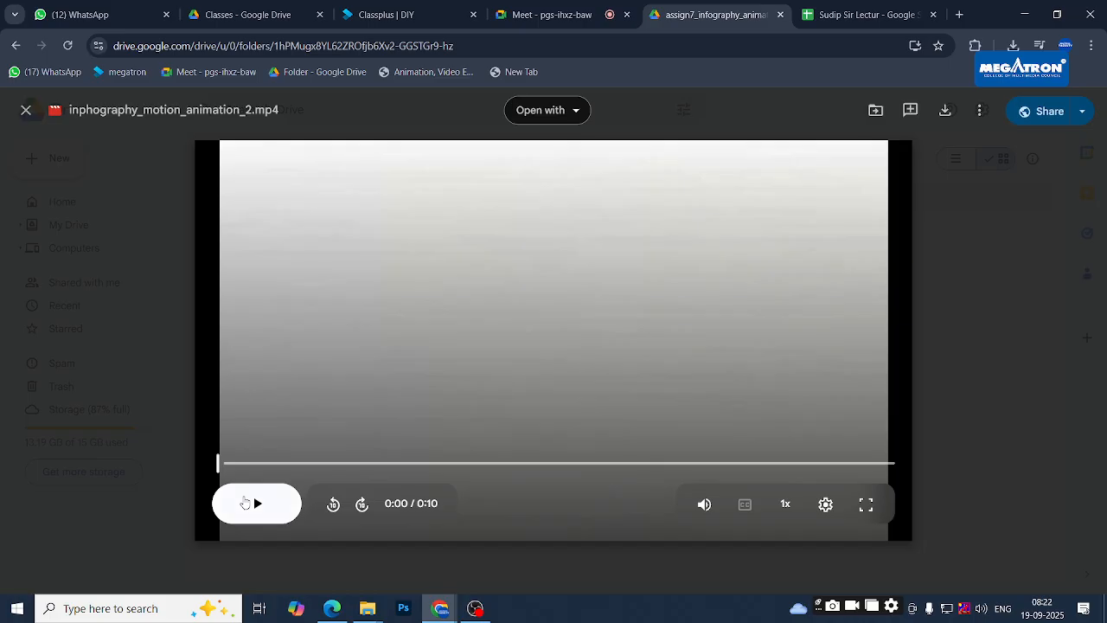
pyautogui.click(247, 502)
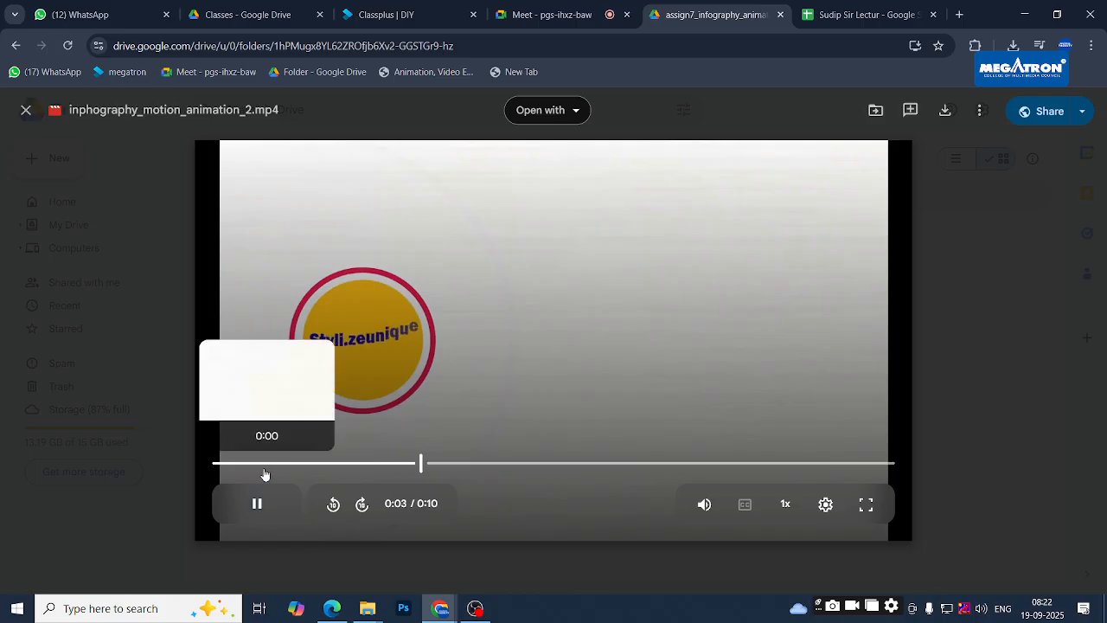
pyautogui.click(217, 463)
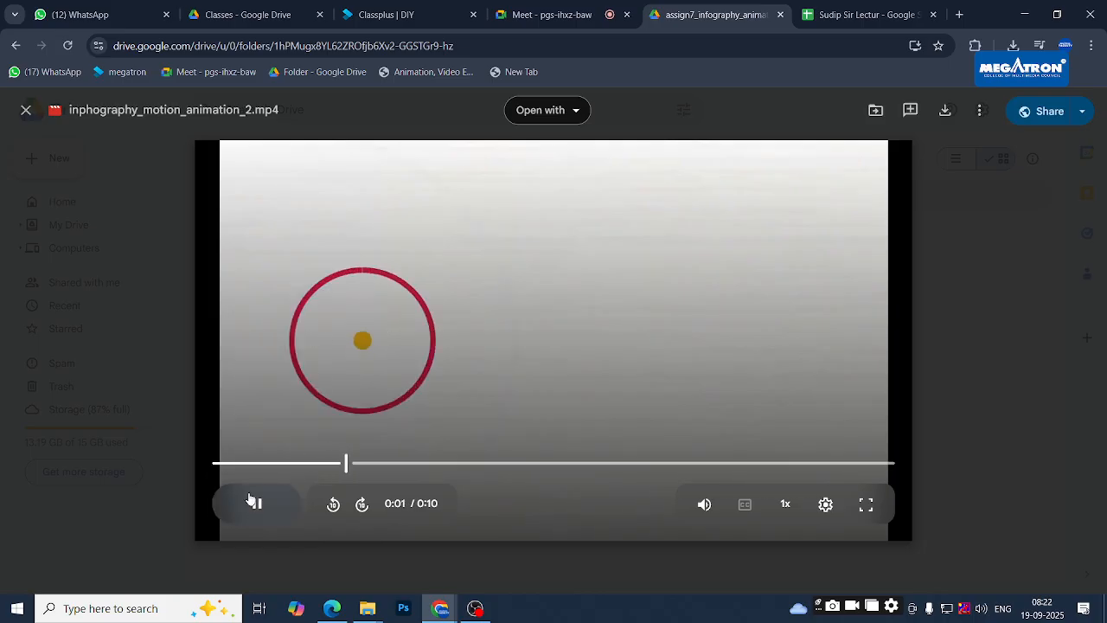
pyautogui.click(269, 464)
pyautogui.click(257, 504)
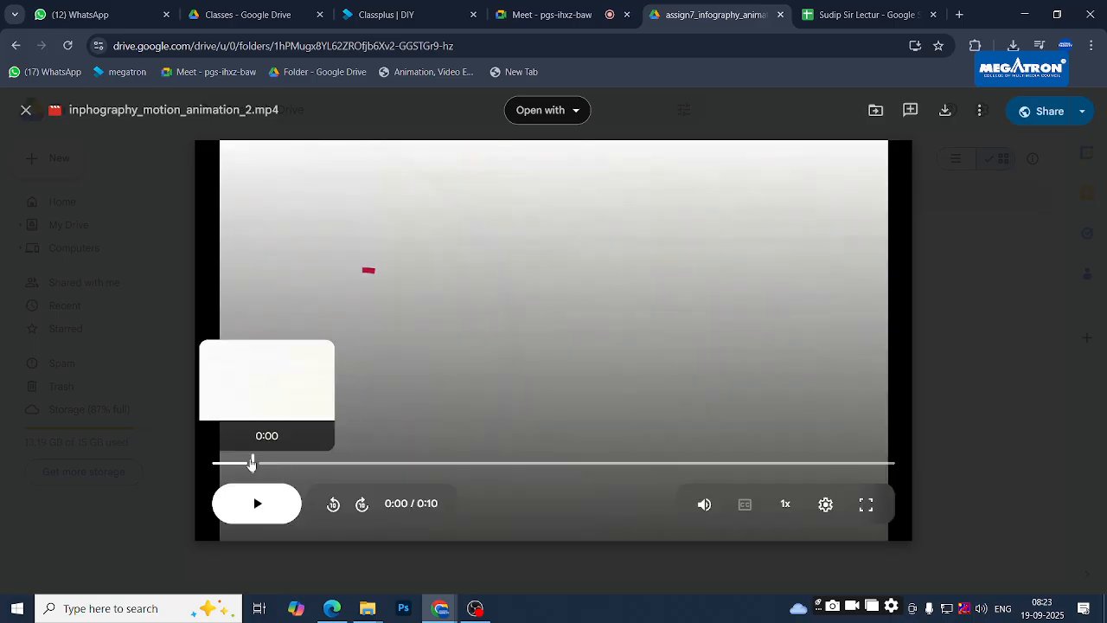
pyautogui.click(269, 502)
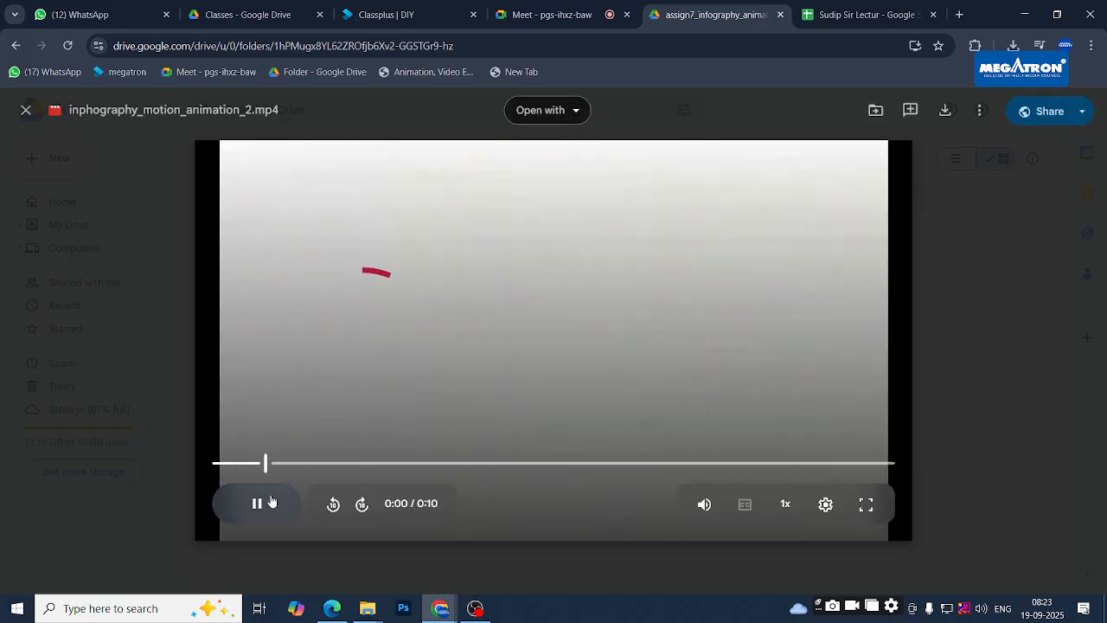
pyautogui.moveTo(296, 468); pyautogui.dragTo(186, 462)
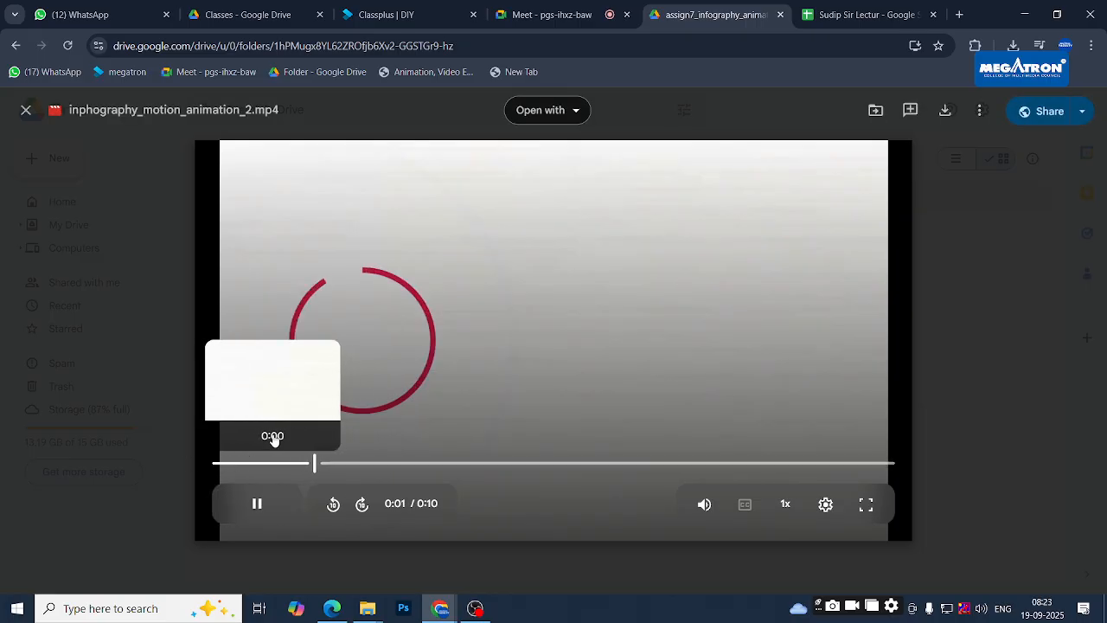
pyautogui.moveTo(265, 464); pyautogui.dragTo(248, 466)
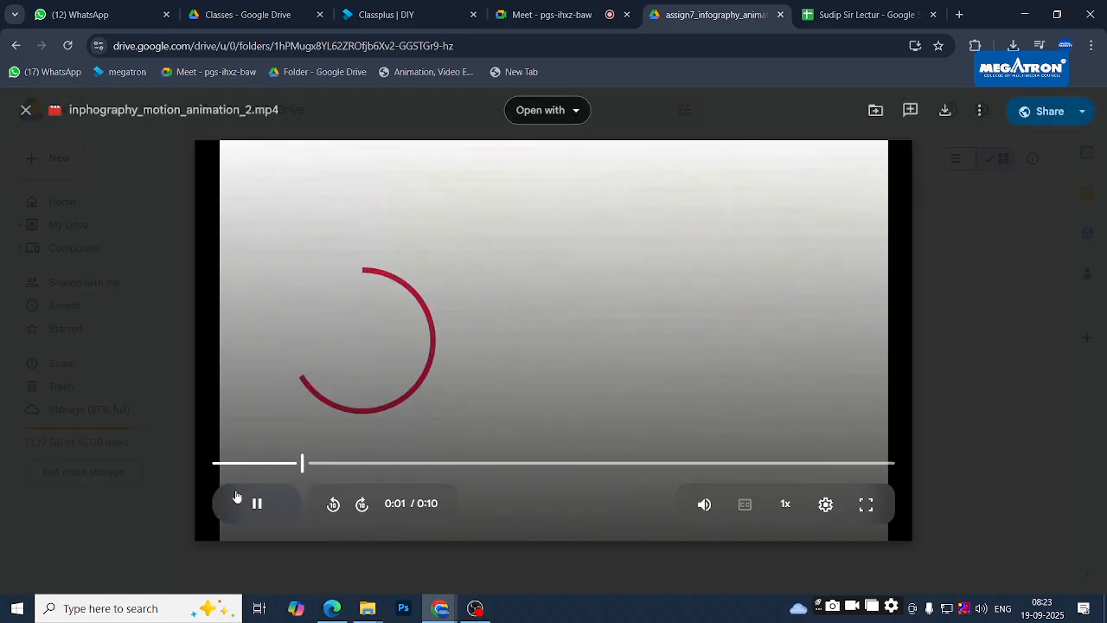
pyautogui.click(256, 503)
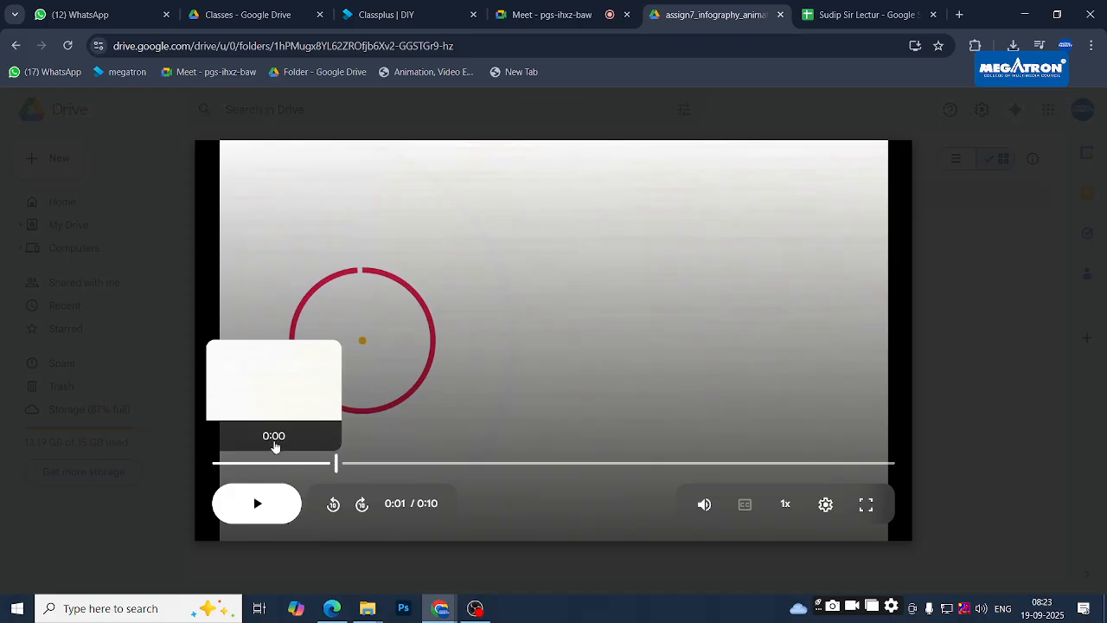
pyautogui.moveTo(277, 463); pyautogui.dragTo(219, 464)
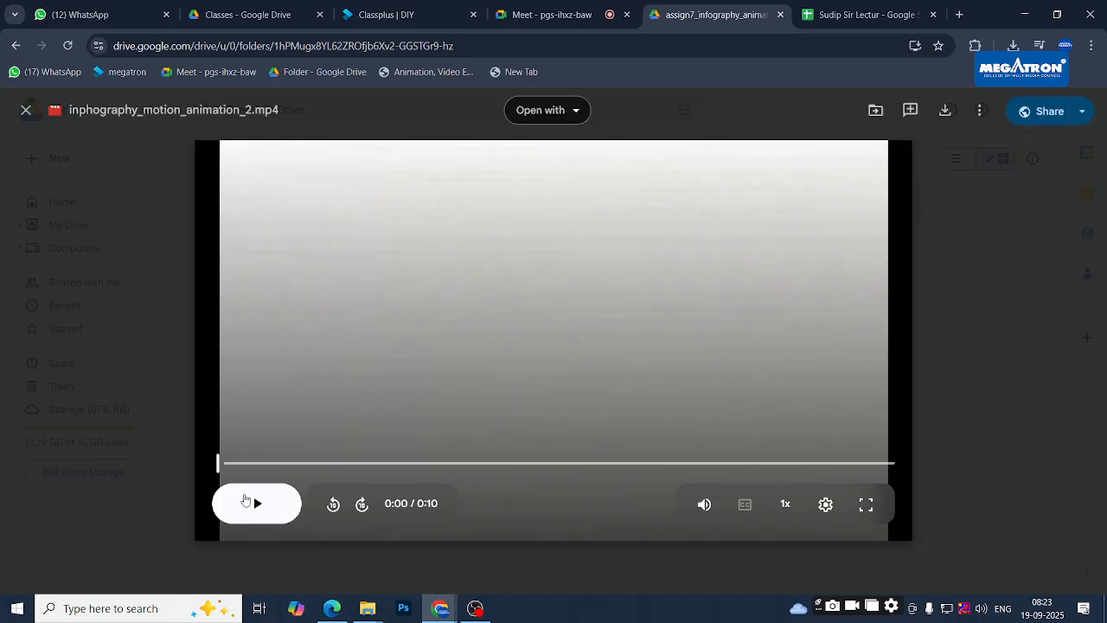
# - Play the infographic from 0:00, jump to 0:04 and pause at 0:07
pyautogui.click(256, 500)
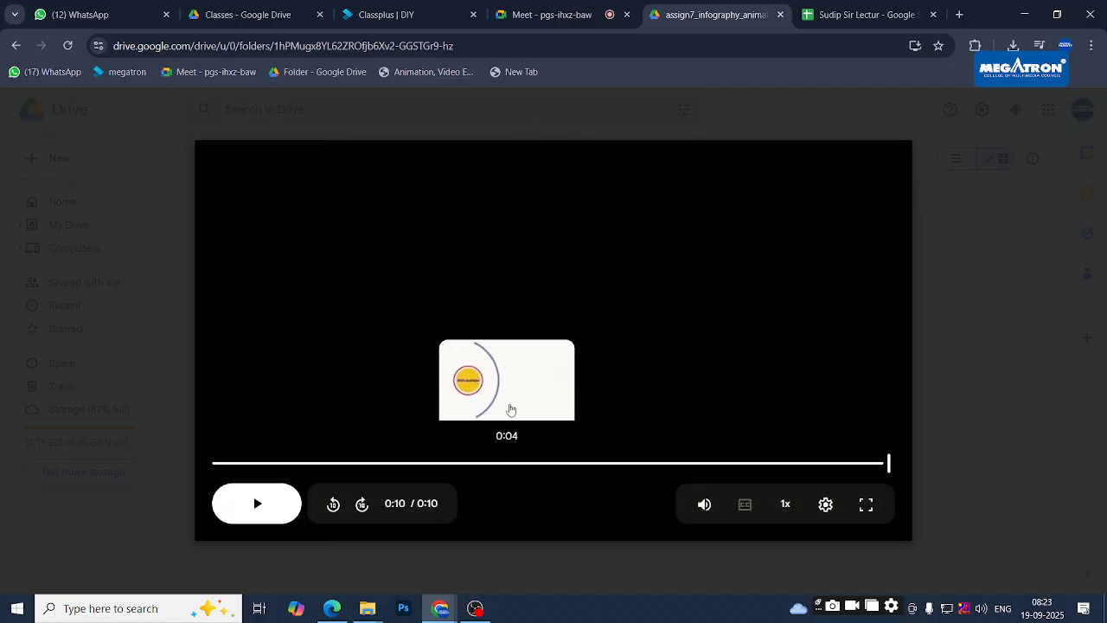
pyautogui.click(536, 463)
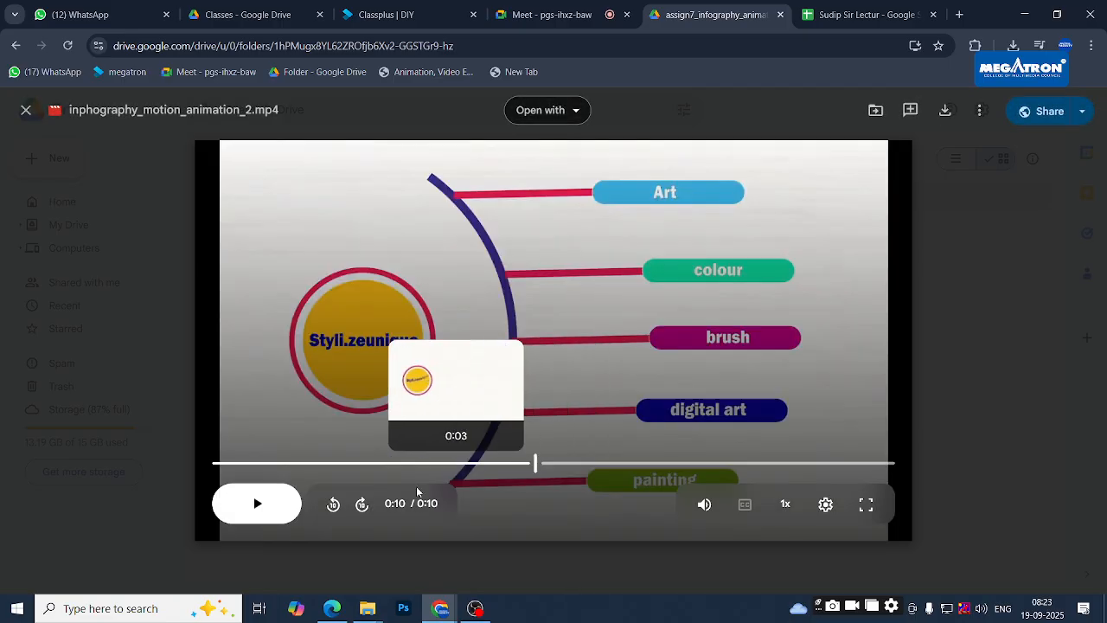
pyautogui.click(256, 514)
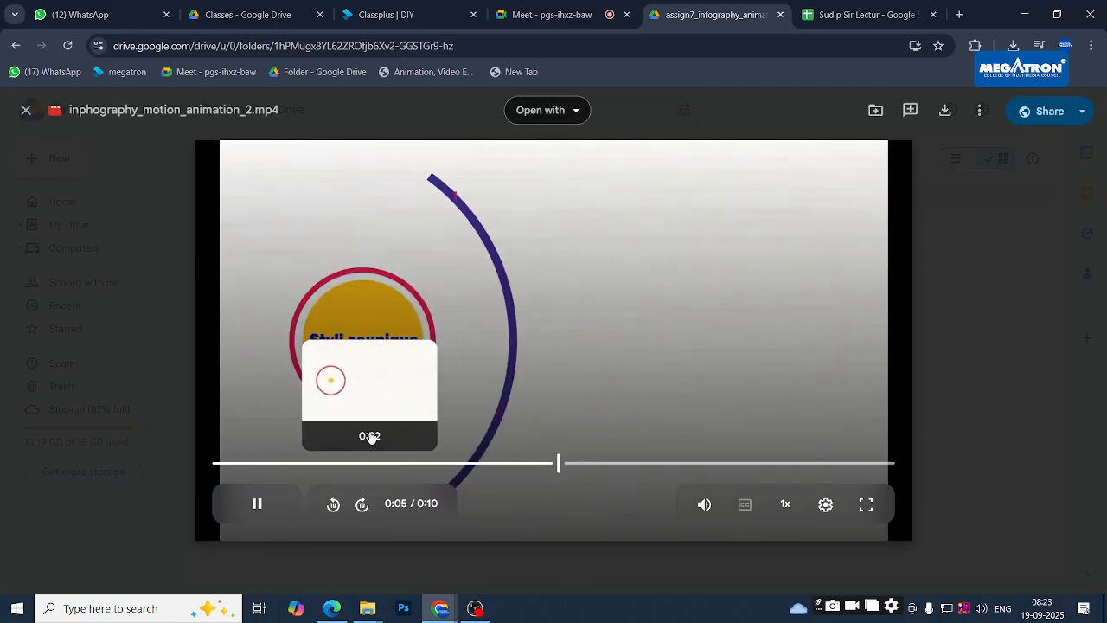
pyautogui.click(255, 508)
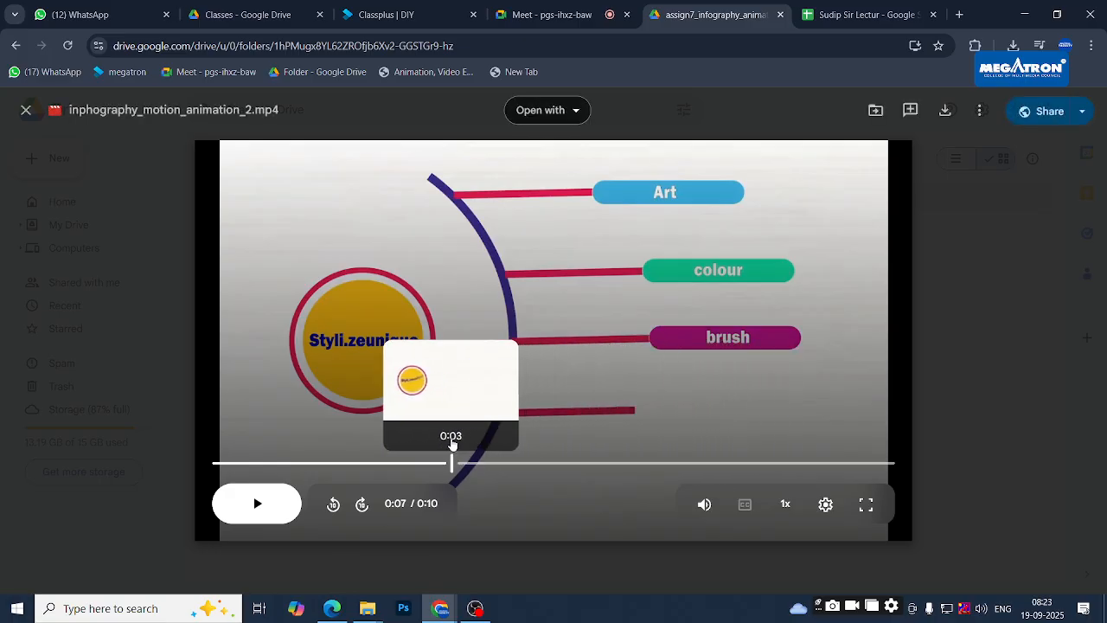
# - Replay from 0:03 to about 0:09, then close the preview
pyautogui.click(451, 461)
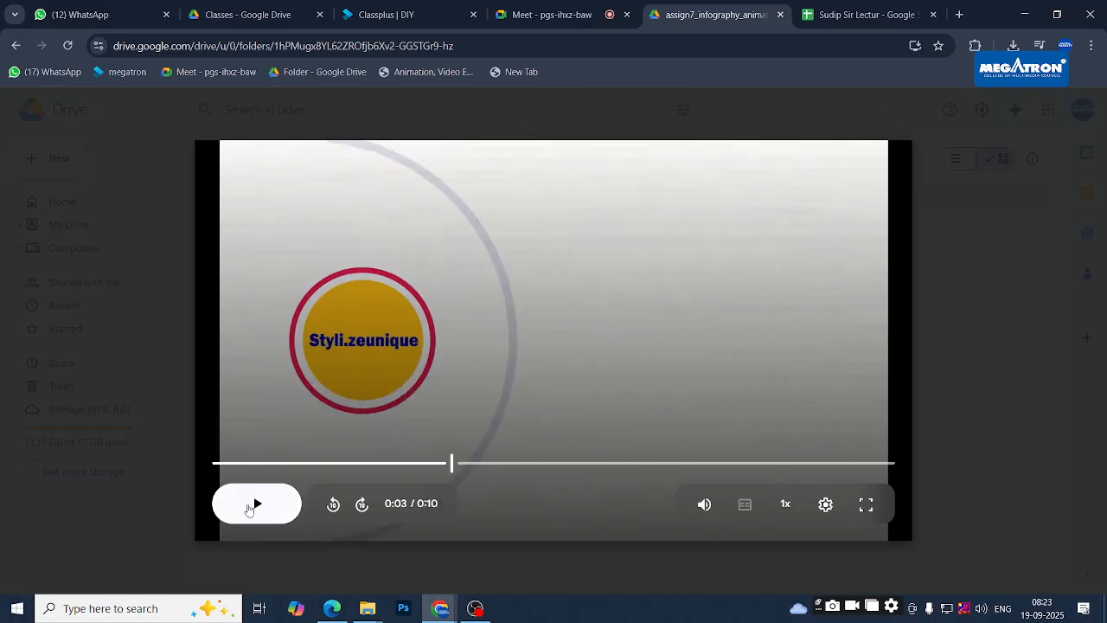
pyautogui.click(251, 507)
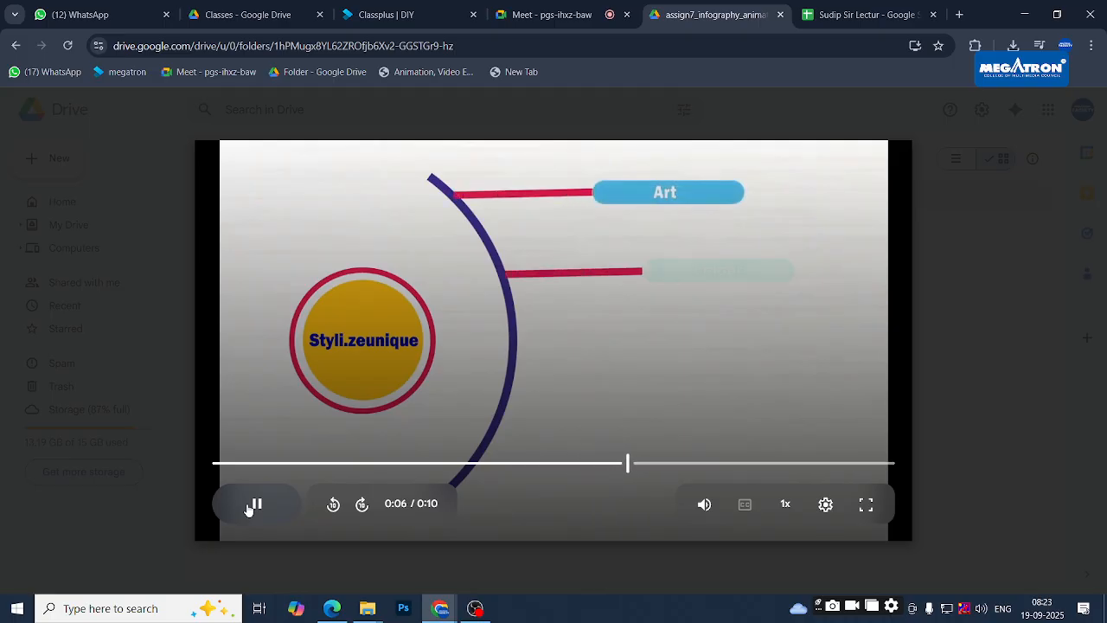
pyautogui.click(251, 506)
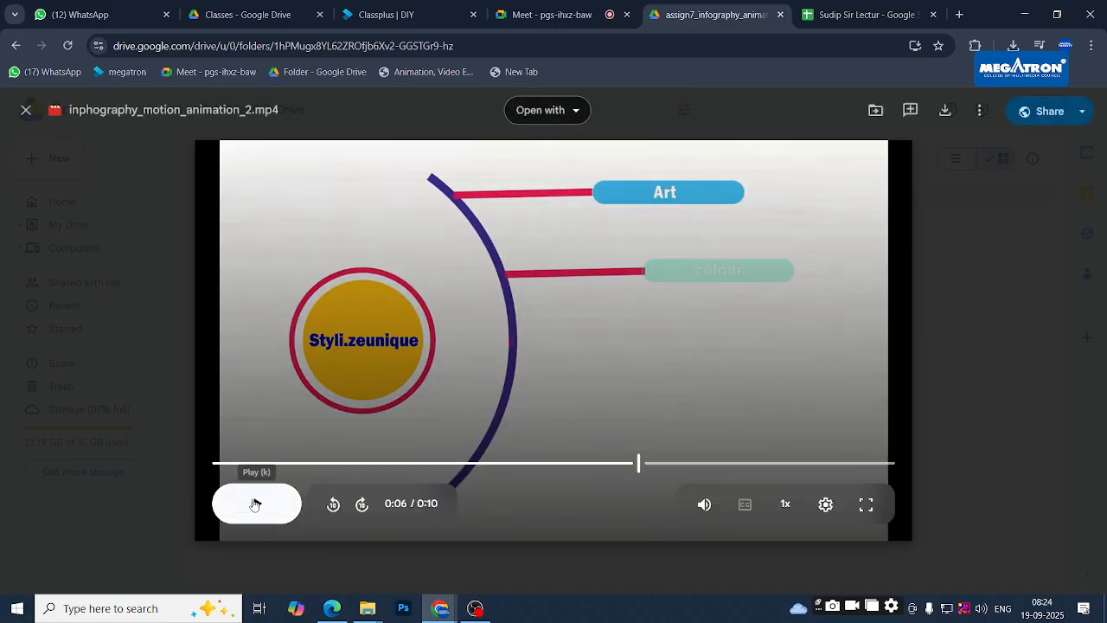
pyautogui.click(256, 504)
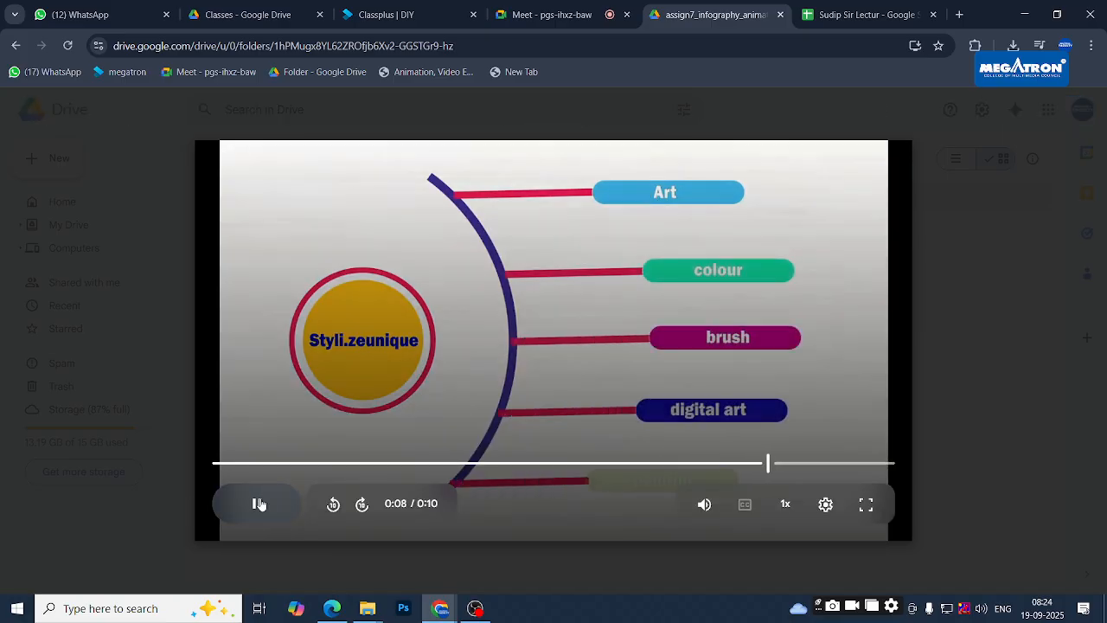
pyautogui.click(257, 504)
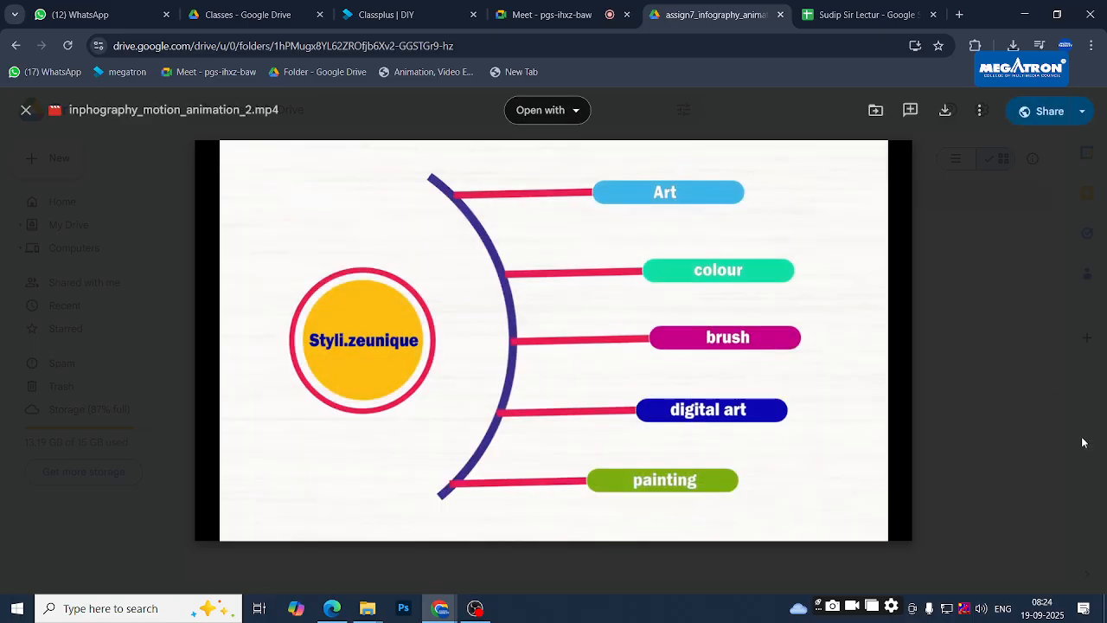
pyautogui.click(1021, 449)
pyautogui.click(605, 264)
# - Copy the assign7 folder link into F109 beside assignment 07, then return to Drive
pyautogui.click(540, 43)
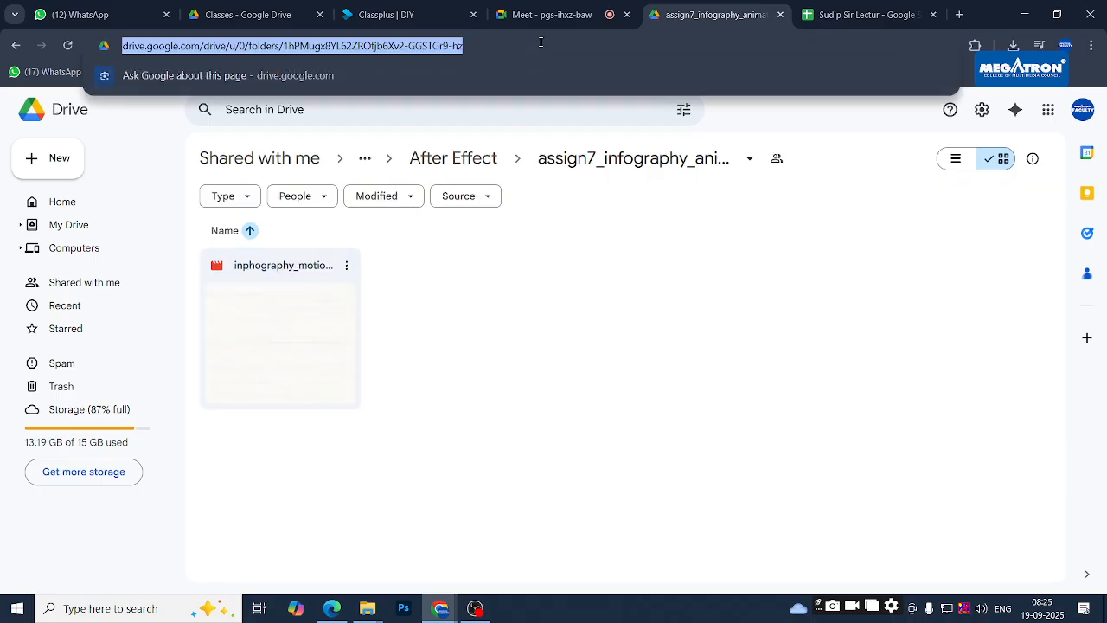
pyautogui.click(815, 7)
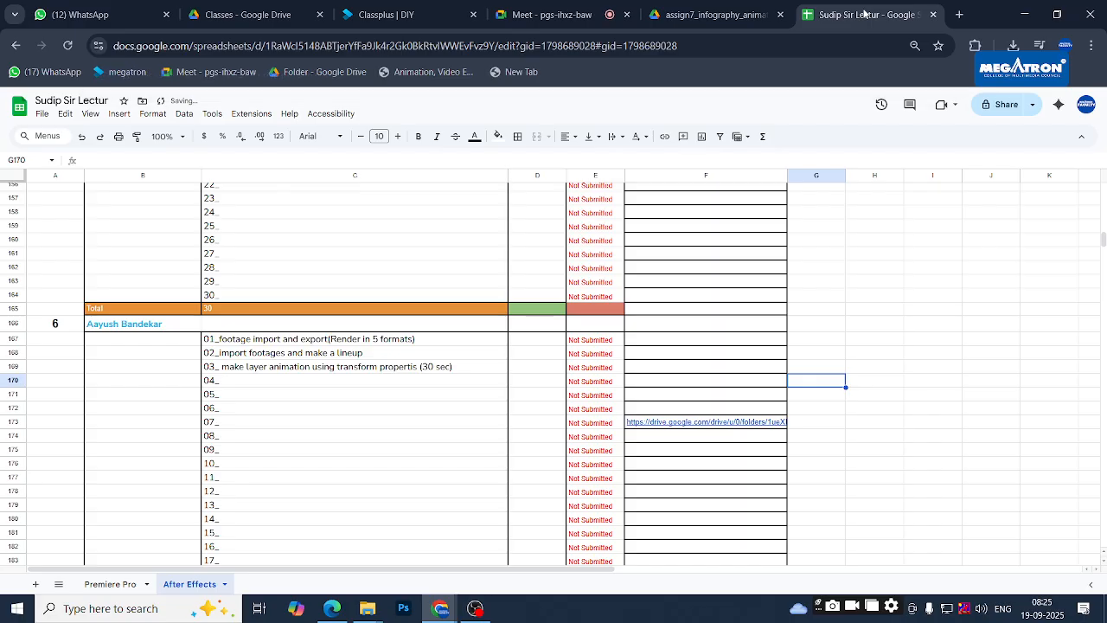
pyautogui.scroll(2, 429, 268)
pyautogui.scroll(8, 428, 267)
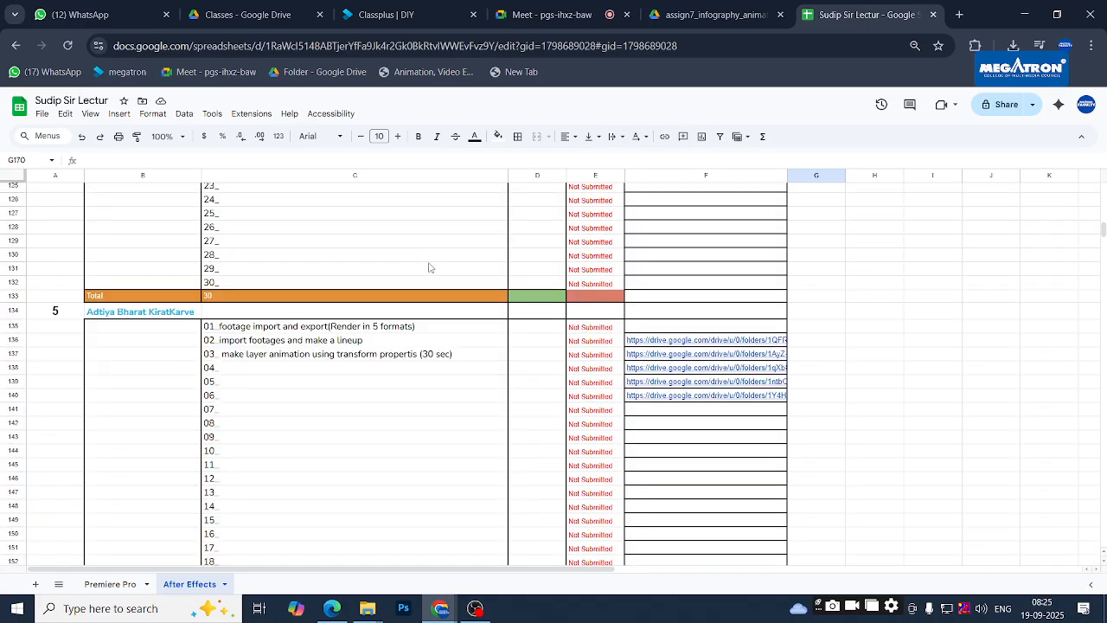
pyautogui.scroll(5, 428, 268)
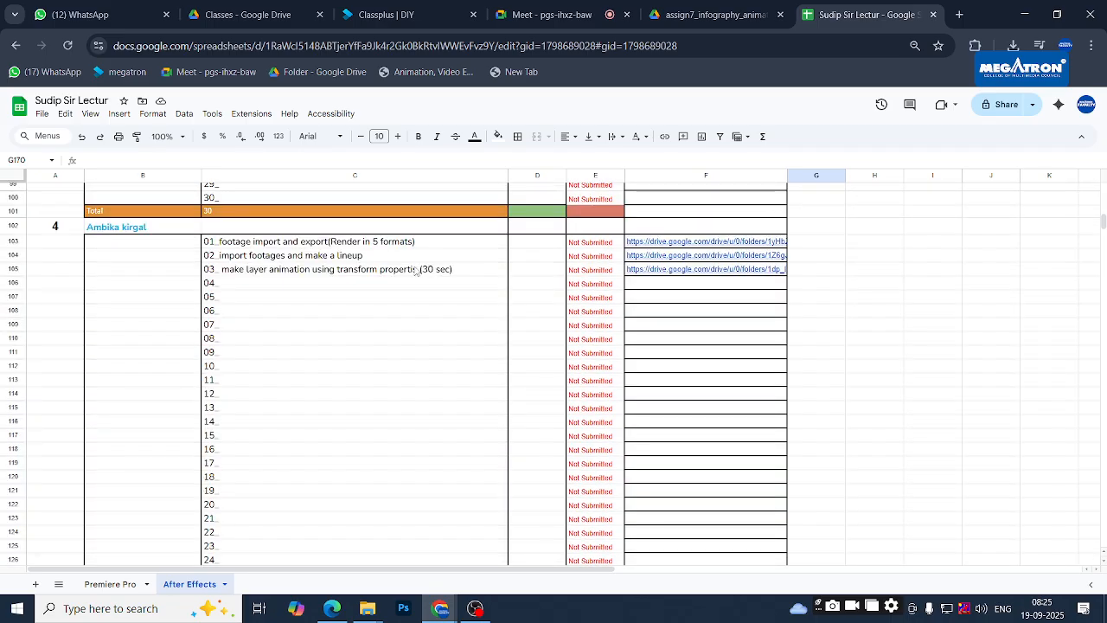
pyautogui.click(295, 326)
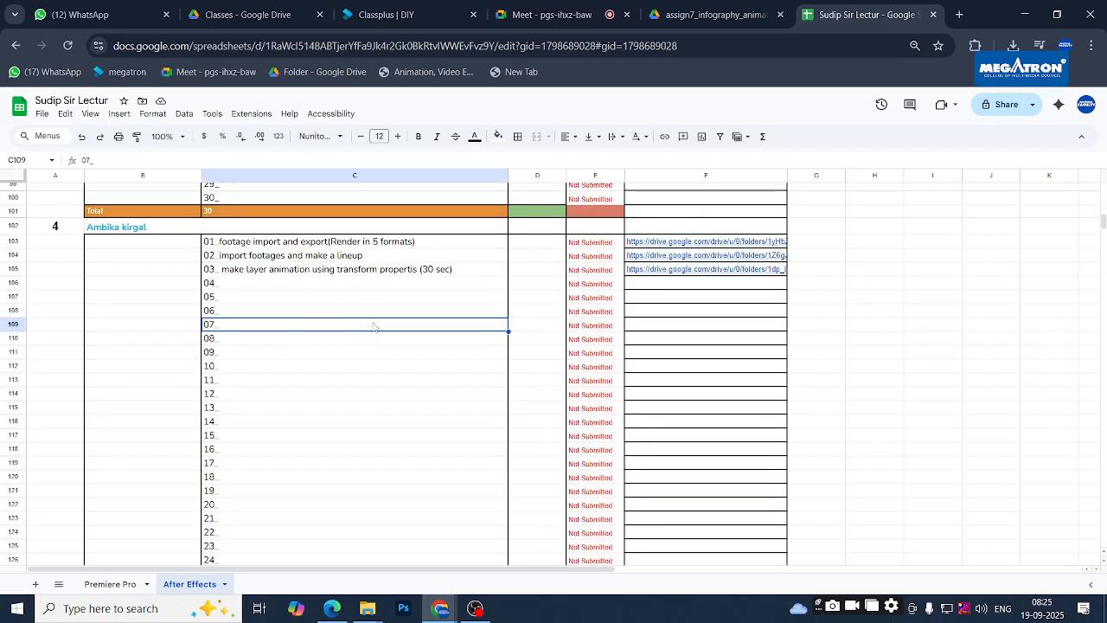
pyautogui.click(652, 327)
pyautogui.hotkey('ctrl', 'v')
pyautogui.click(861, 313)
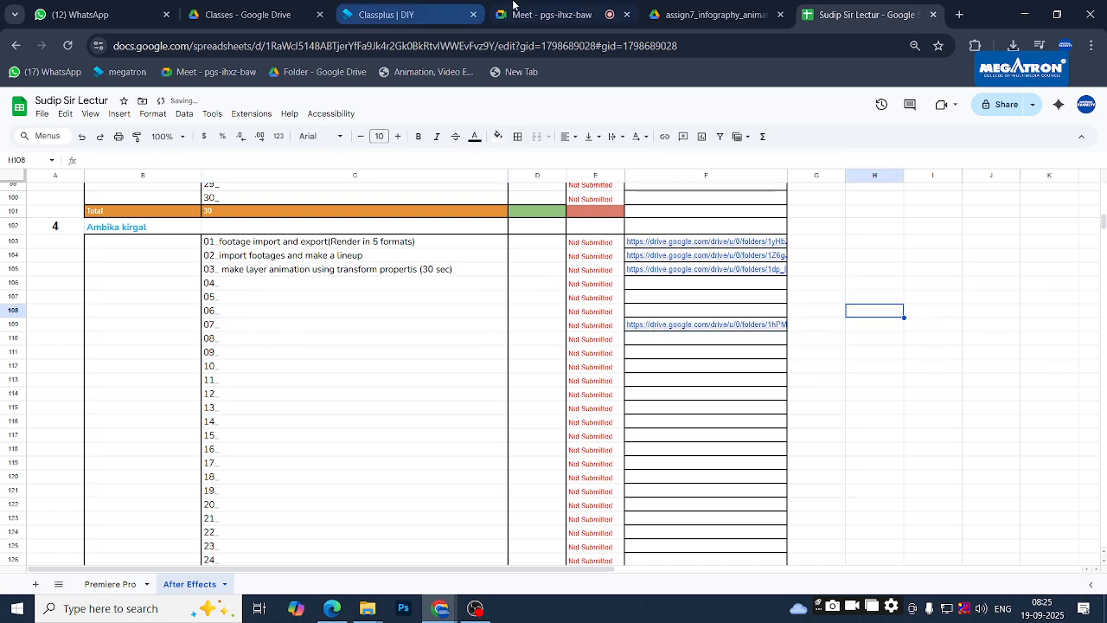
pyautogui.click(710, 15)
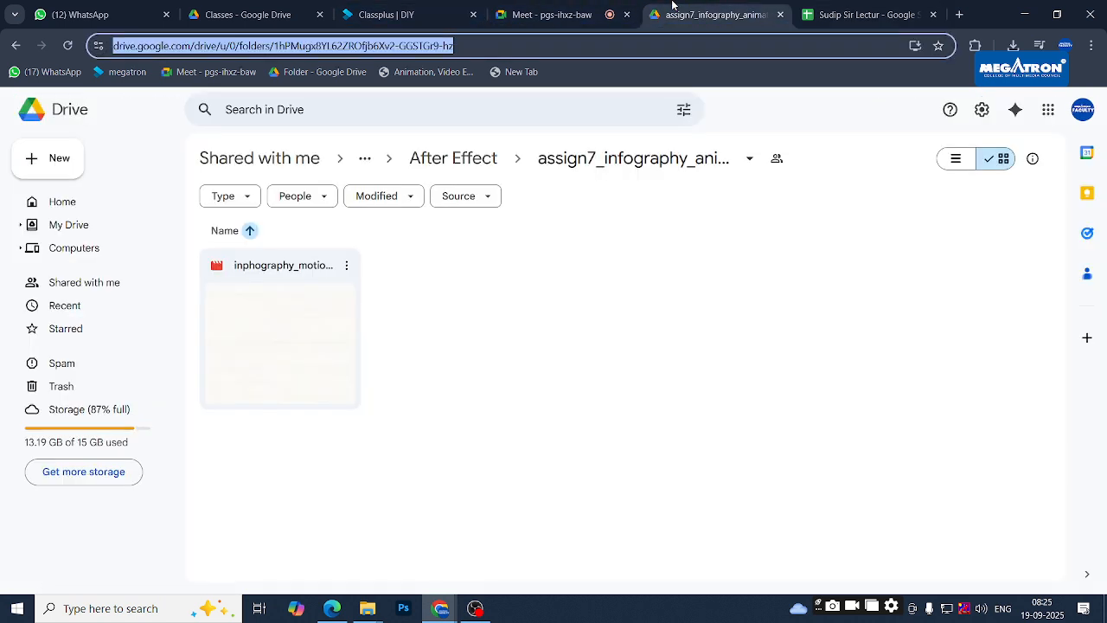
# - Open the assign4_text animation folder from the After Effect folder
pyautogui.click(453, 157)
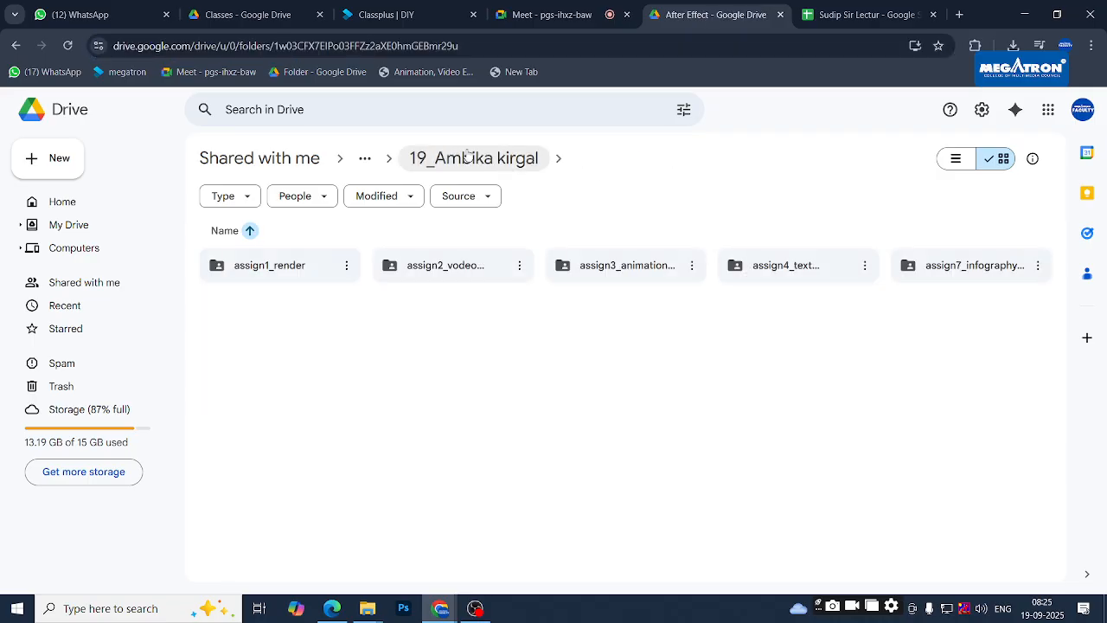
pyautogui.doubleClick(806, 271)
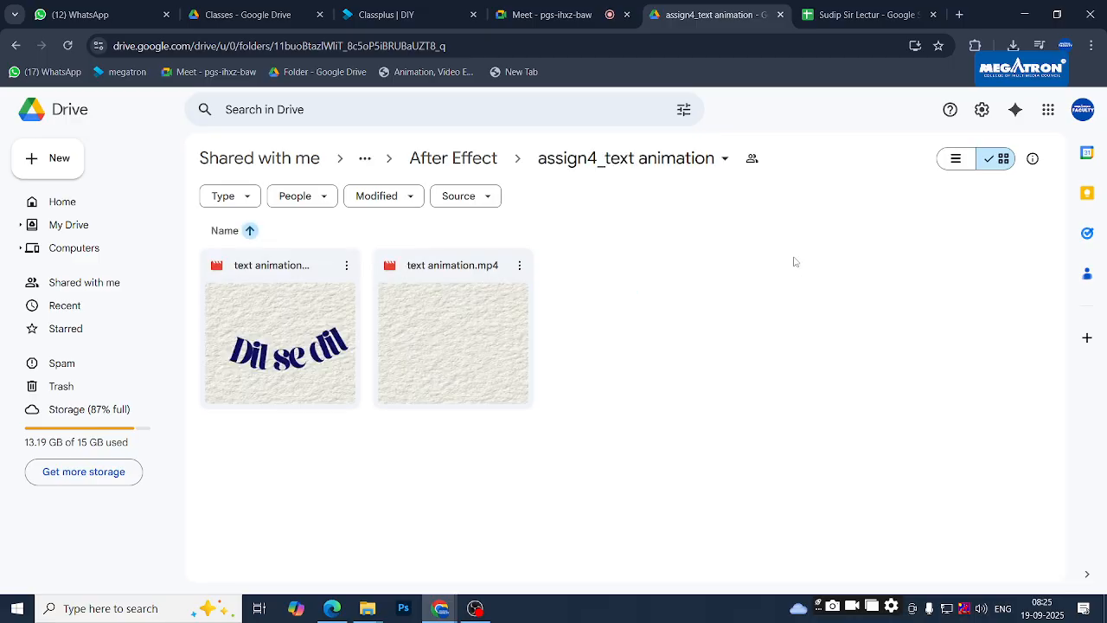
pyautogui.click(487, 156)
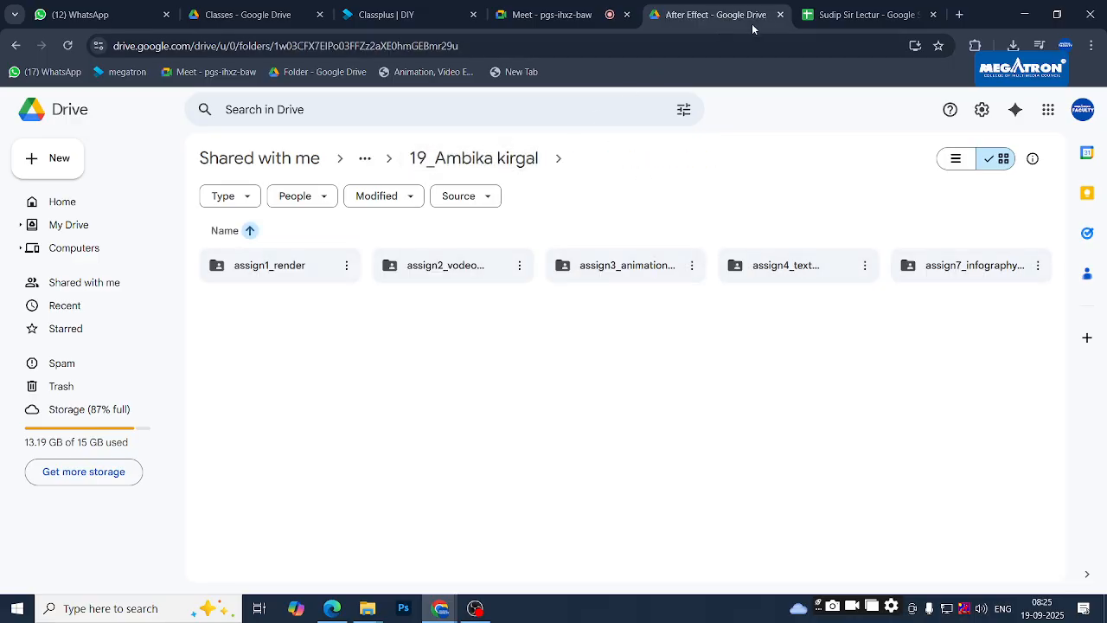
pyautogui.click(822, 14)
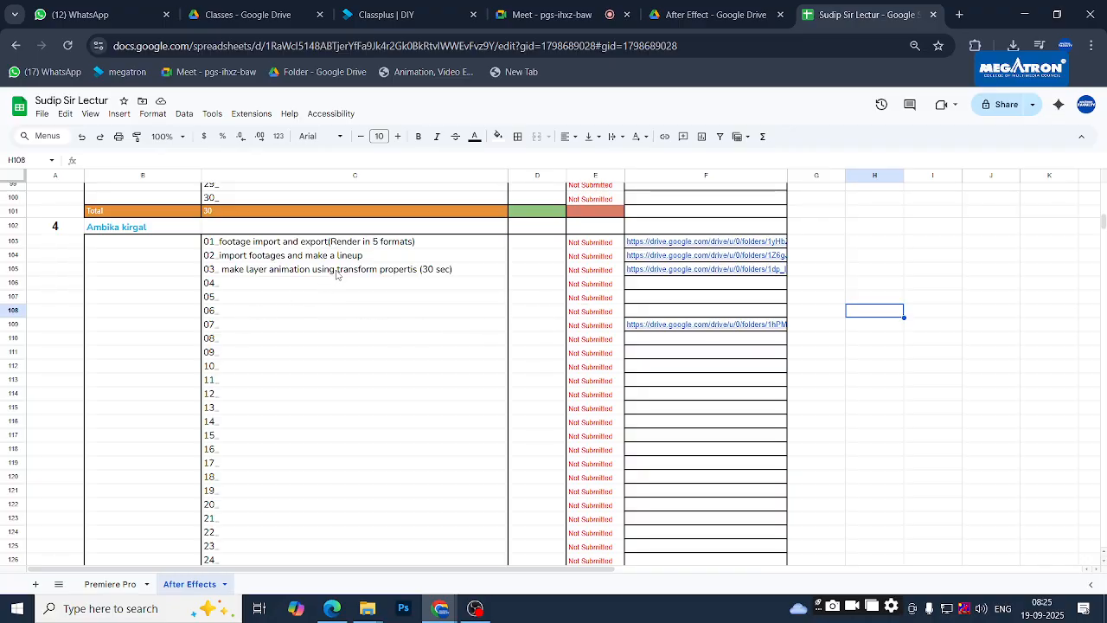
pyautogui.click(718, 14)
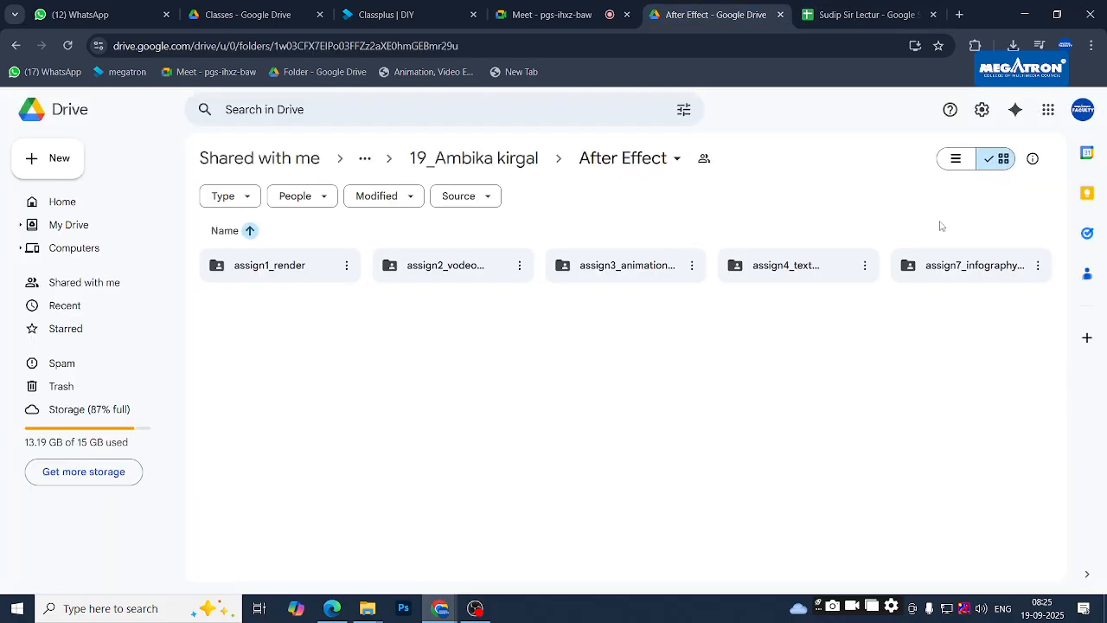
pyautogui.doubleClick(773, 274)
# - Preview text animation.mp4 at a low volume, then close it
pyautogui.doubleClick(423, 330)
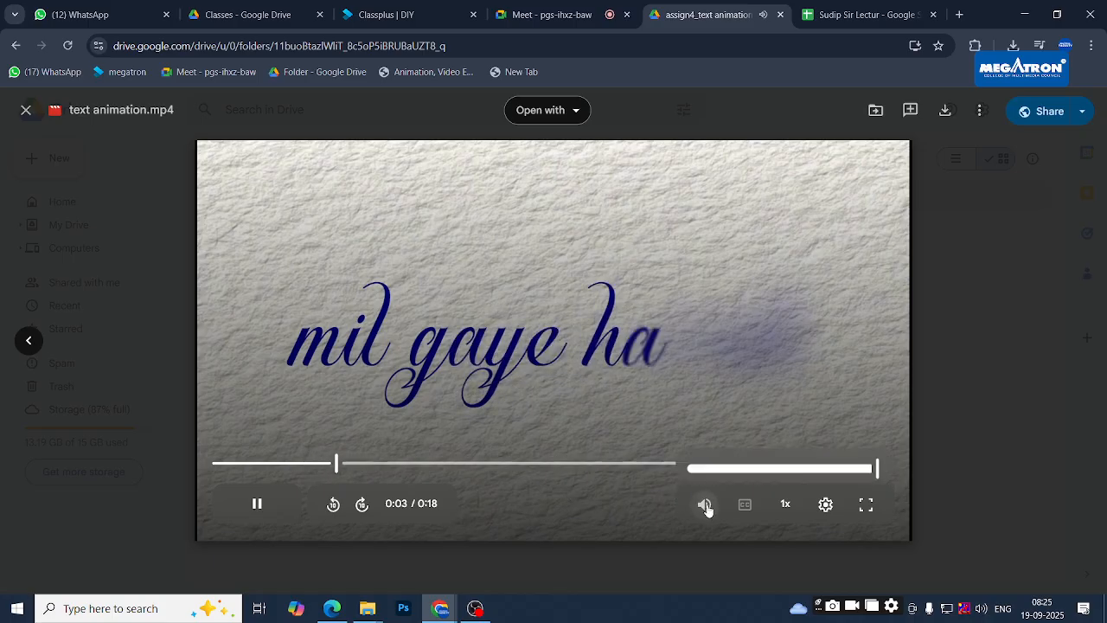
pyautogui.click(707, 508)
pyautogui.click(710, 466)
pyautogui.moveTo(711, 464); pyautogui.dragTo(705, 464)
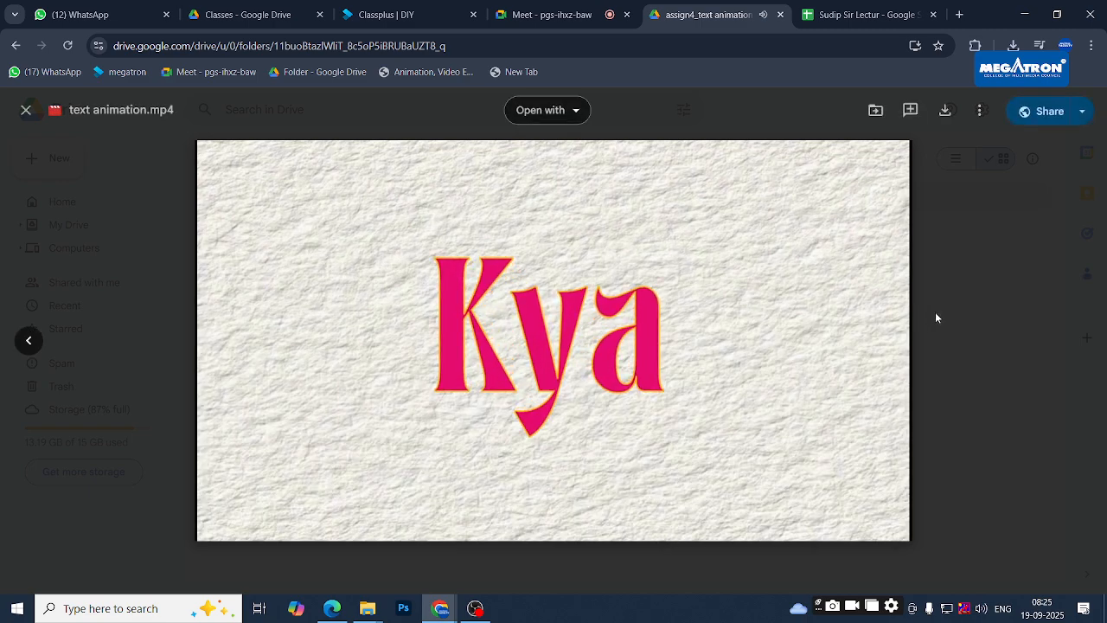
pyautogui.click(960, 327)
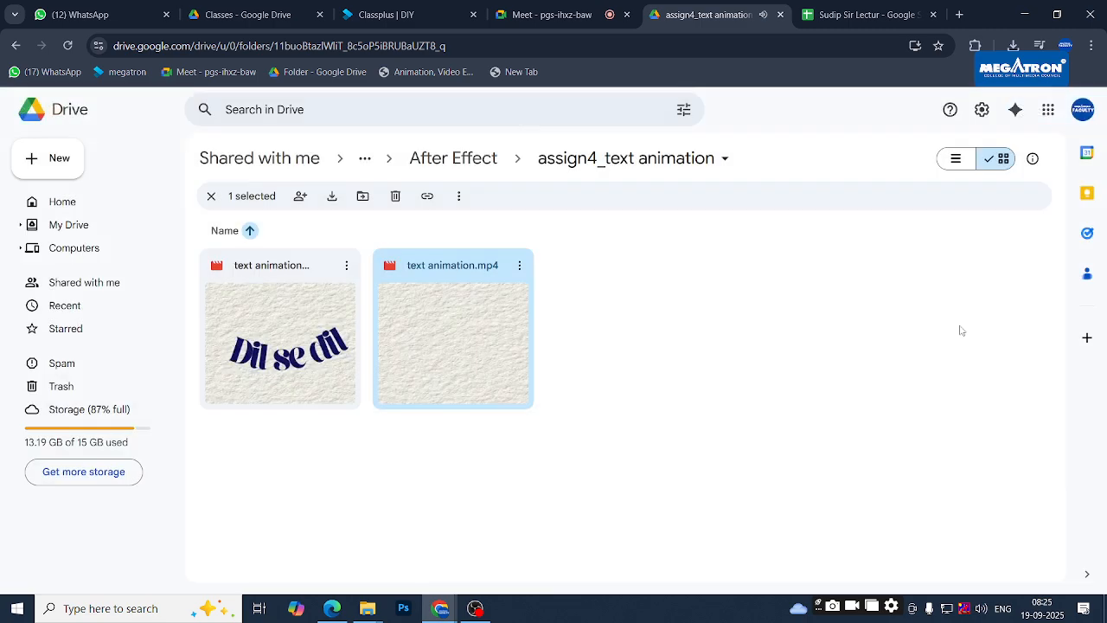
# - Preview text animation v2.mp4 in Google Drive and watch its lyric titles play to about 0:15
pyautogui.click(632, 43)
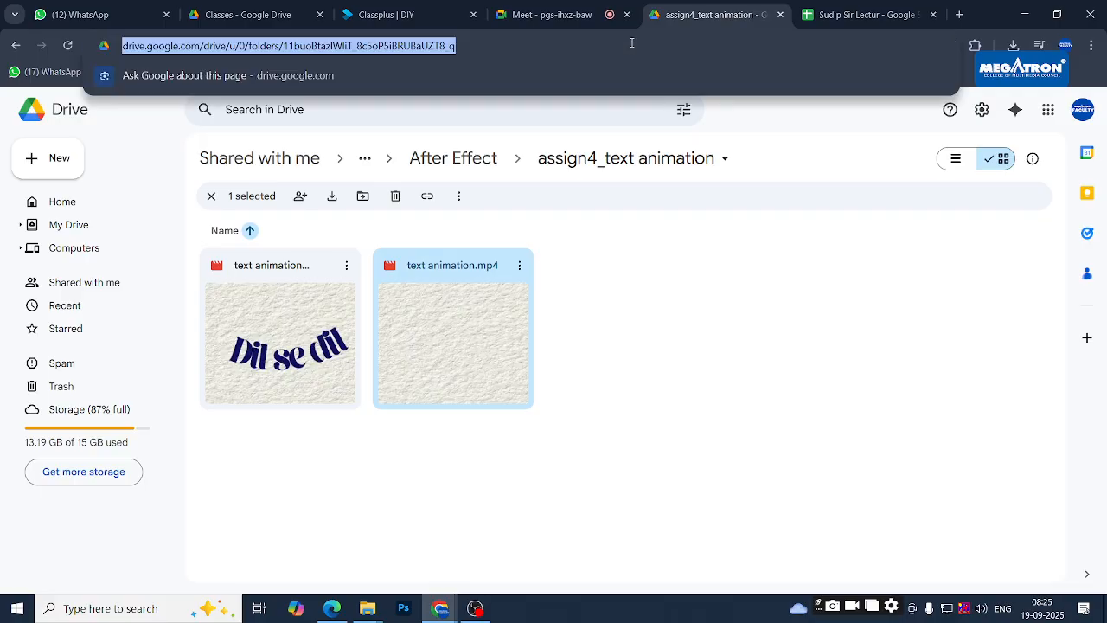
pyautogui.doubleClick(289, 332)
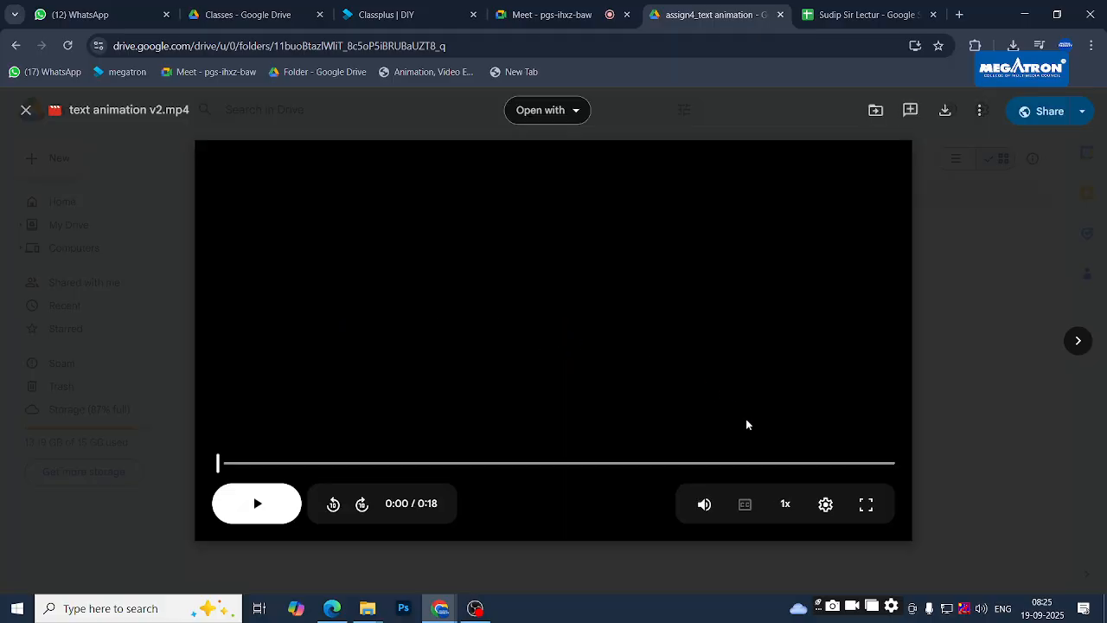
pyautogui.moveTo(709, 512)
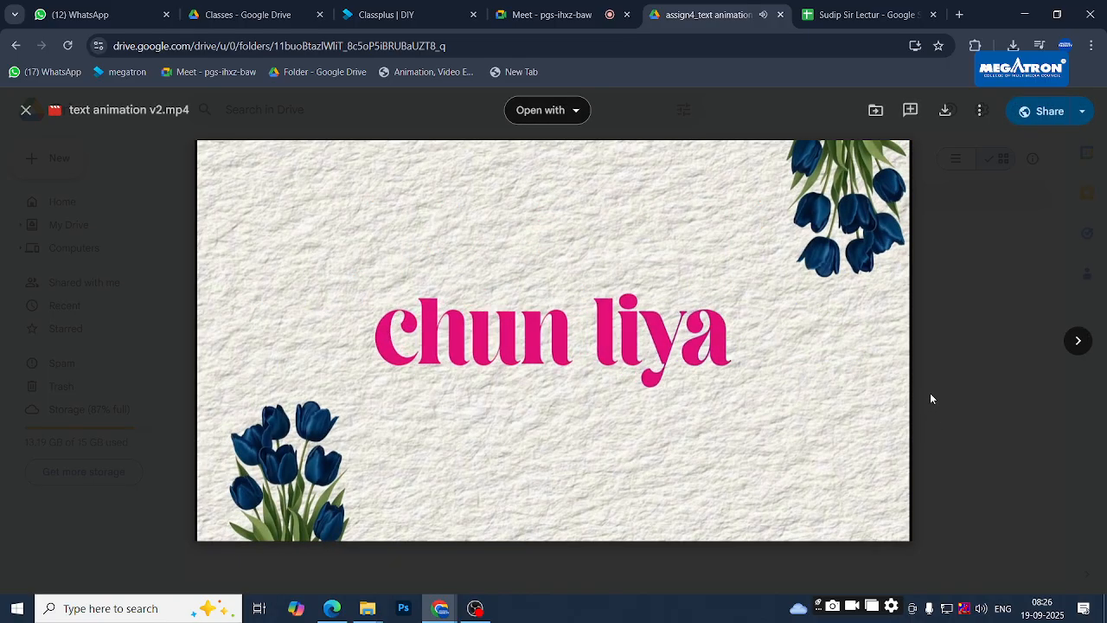
# - Close the preview and paste the assign4_text animation folder link into cell F106 beside task 04
pyautogui.press('Escape')
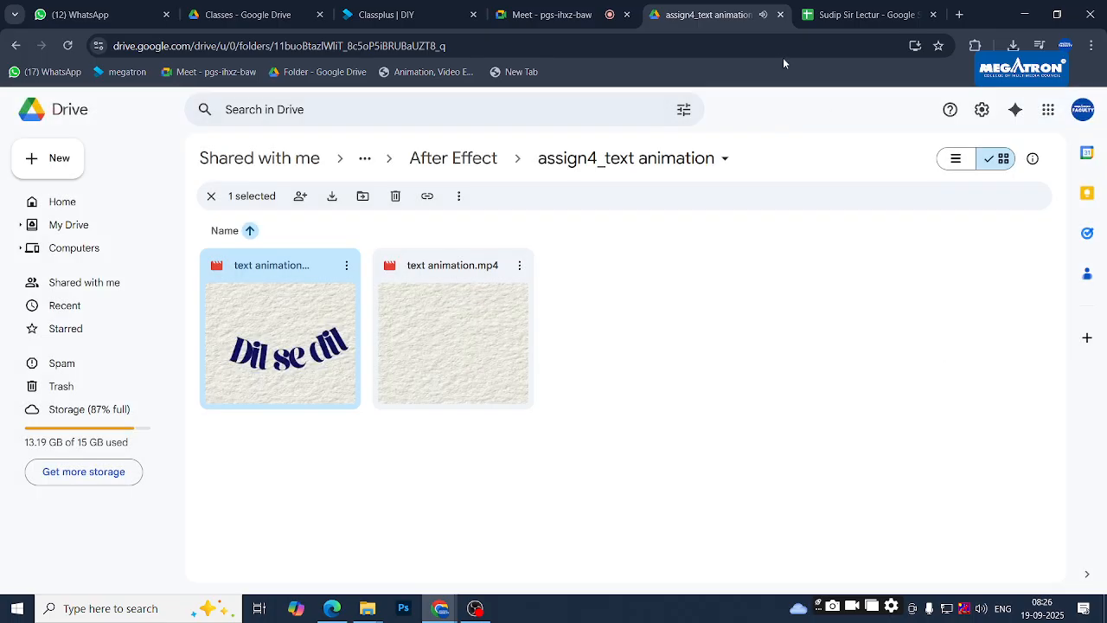
pyautogui.click(861, 15)
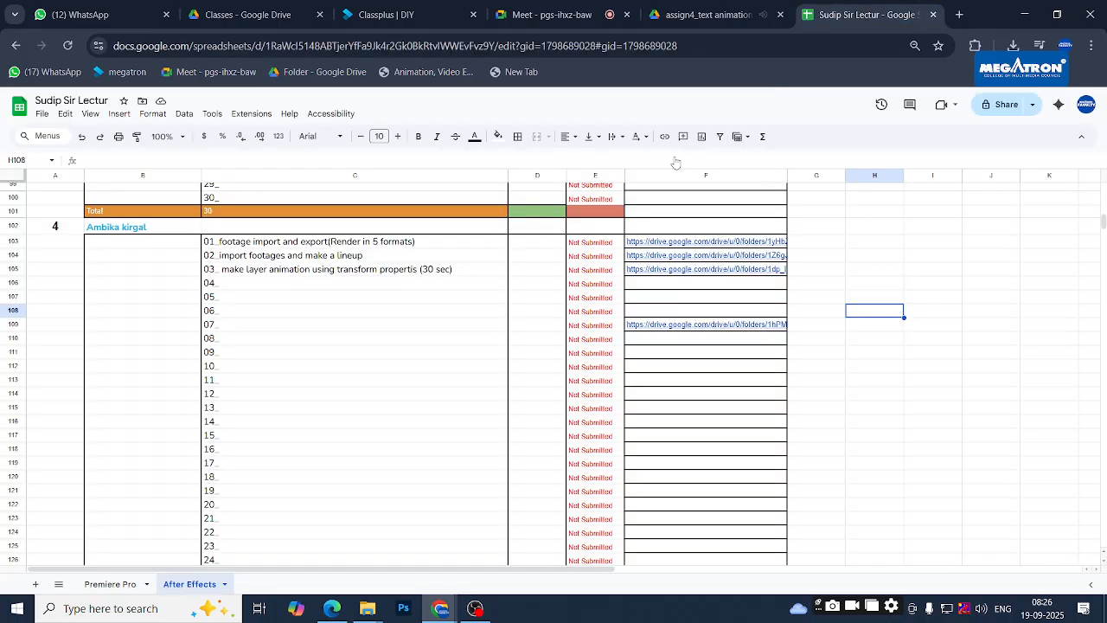
pyautogui.click(642, 284)
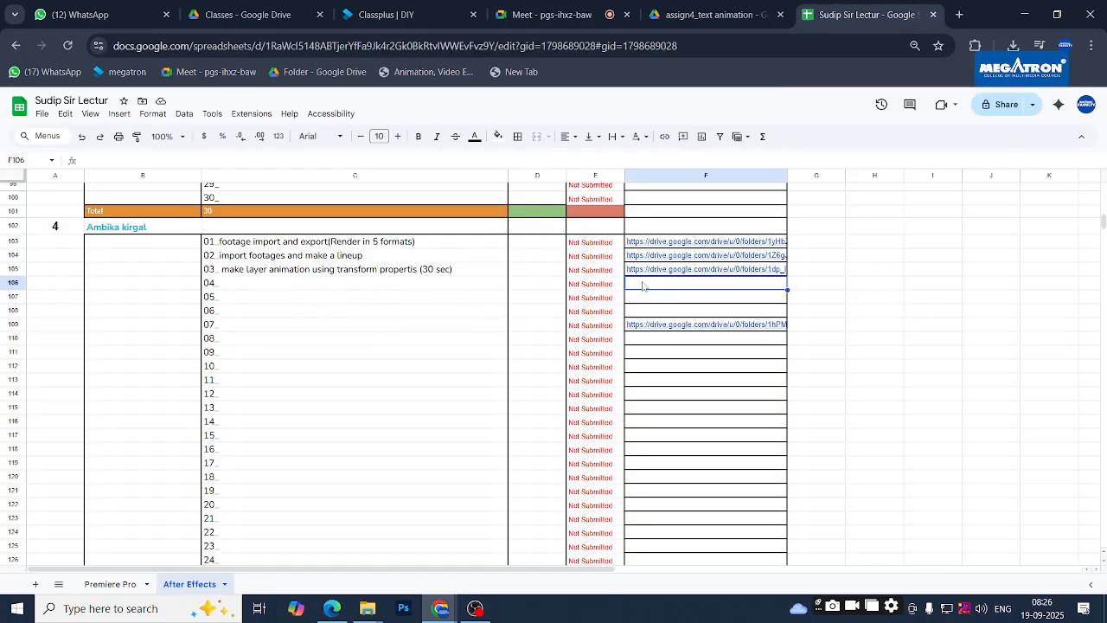
pyautogui.hotkey('ctrl', 'v')
pyautogui.click(929, 309)
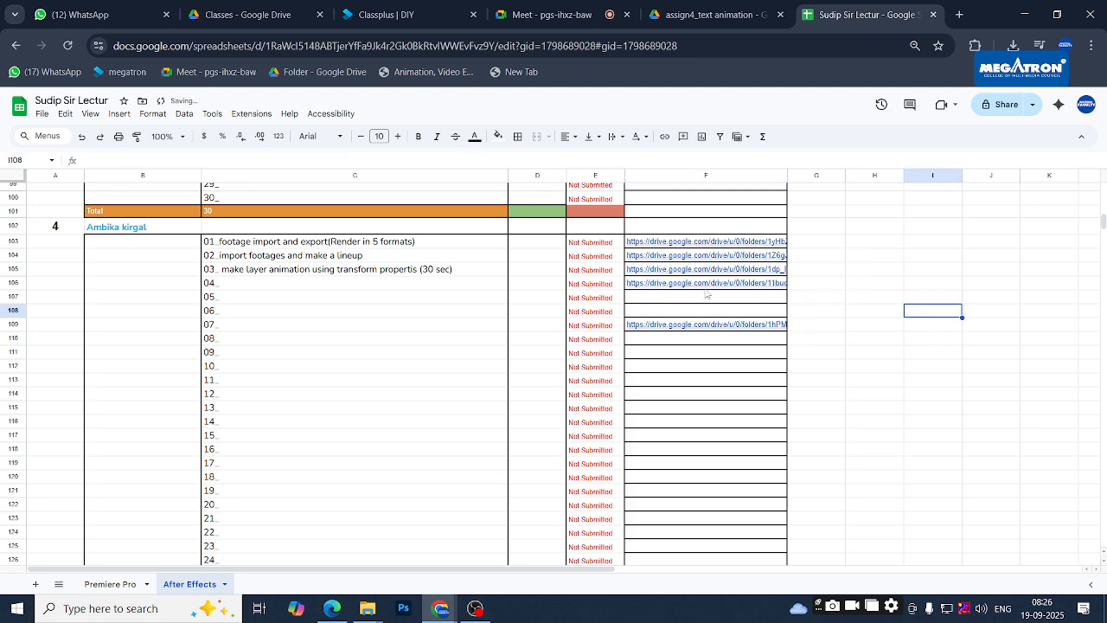
pyautogui.click(690, 9)
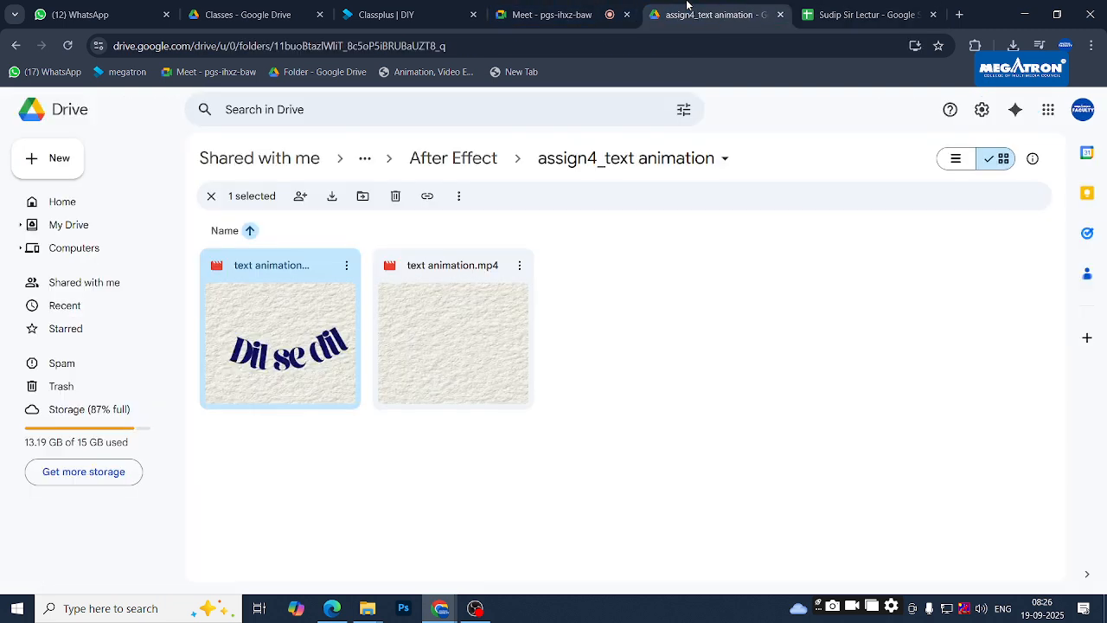
# - Go up through the breadcrumbs to the Megatron Student 2024-25 folder
pyautogui.click(584, 5)
pyautogui.click(715, 7)
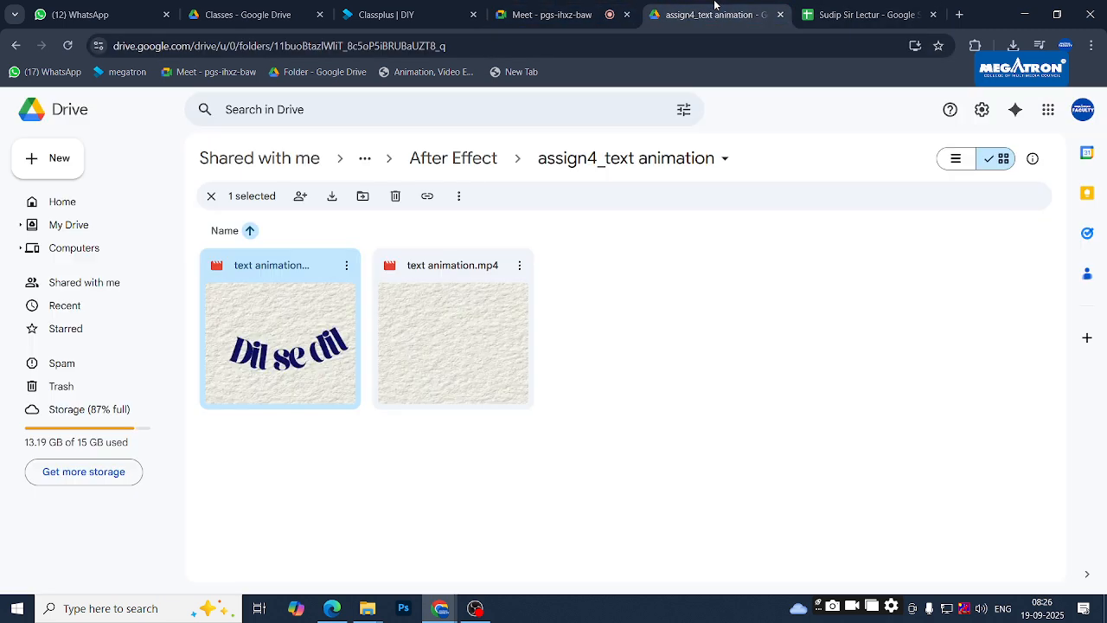
pyautogui.click(597, 10)
pyautogui.click(744, 6)
pyautogui.click(459, 154)
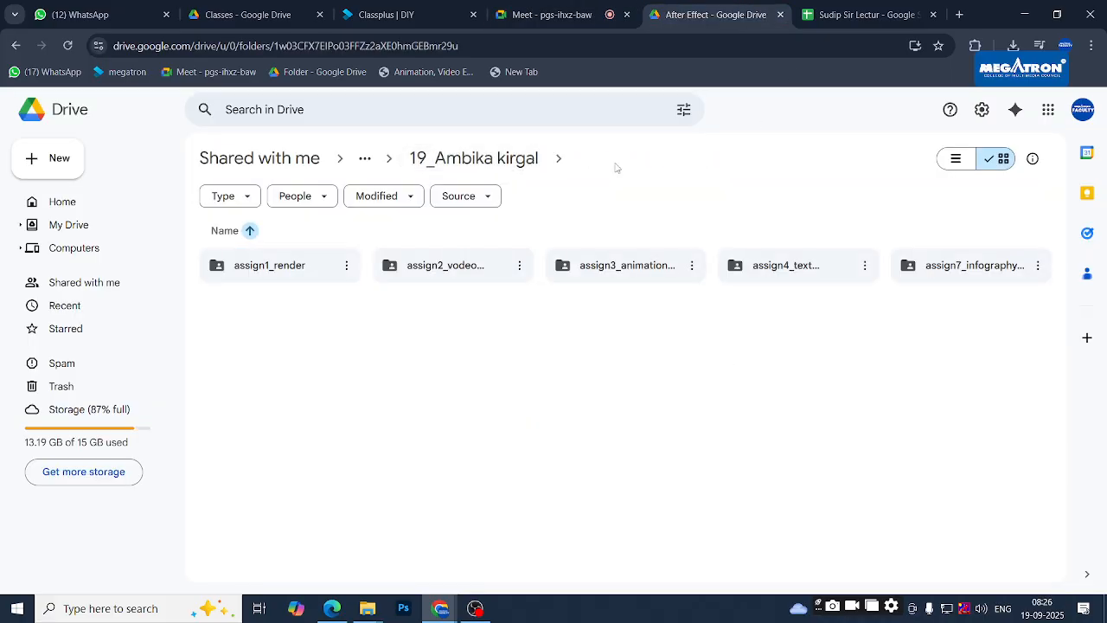
pyautogui.click(490, 161)
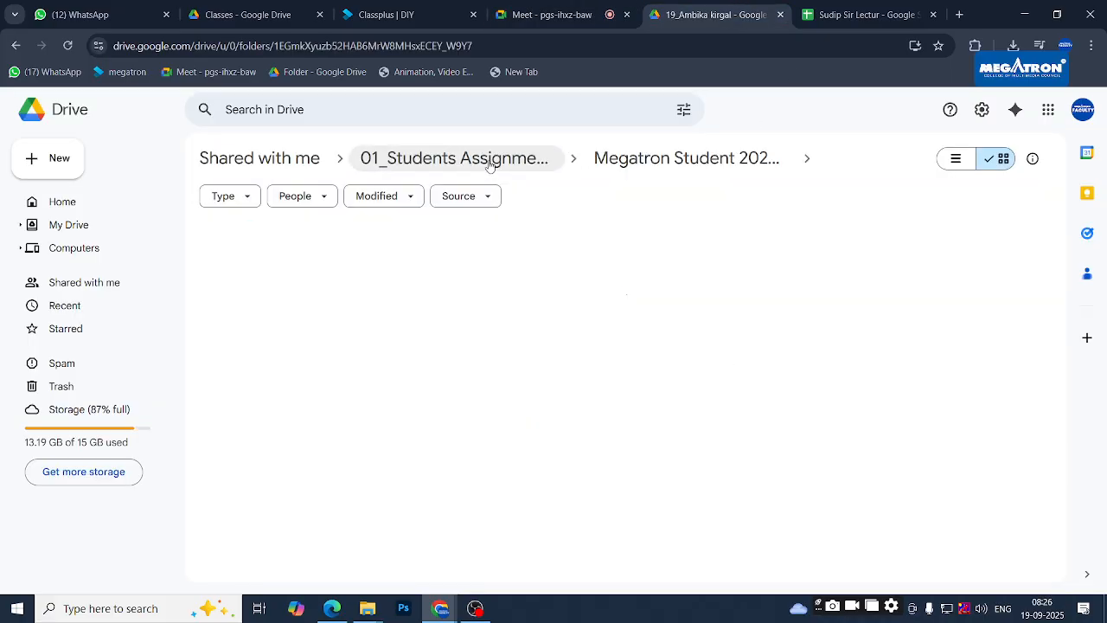
pyautogui.click(619, 157)
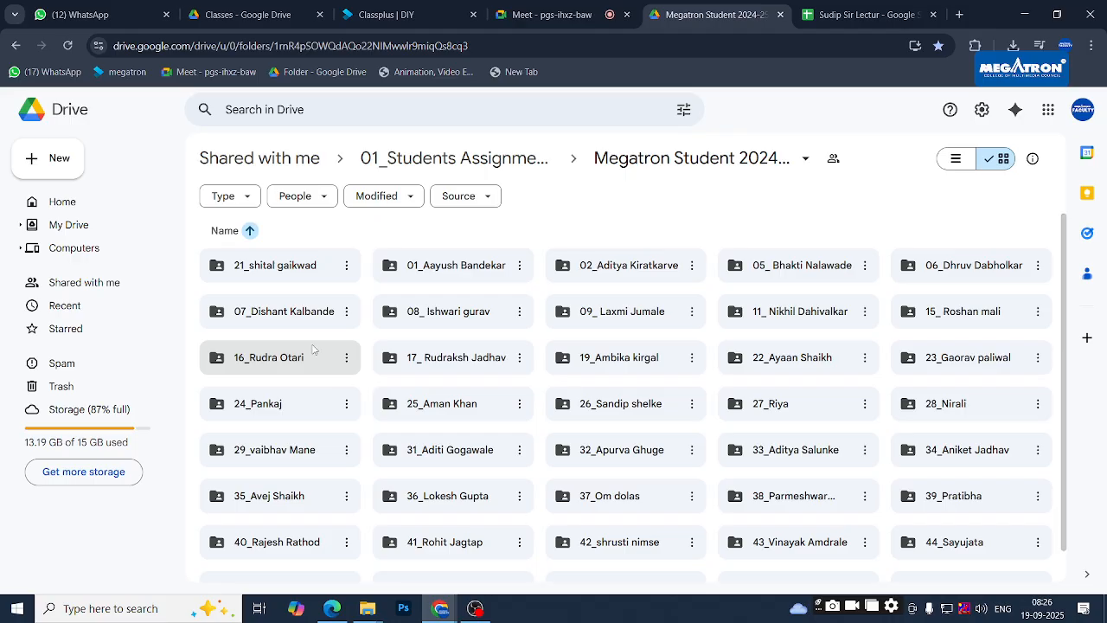
# - Open another student's After effects > 7th assignment folder and select Final video.mp4
pyautogui.click(811, 276)
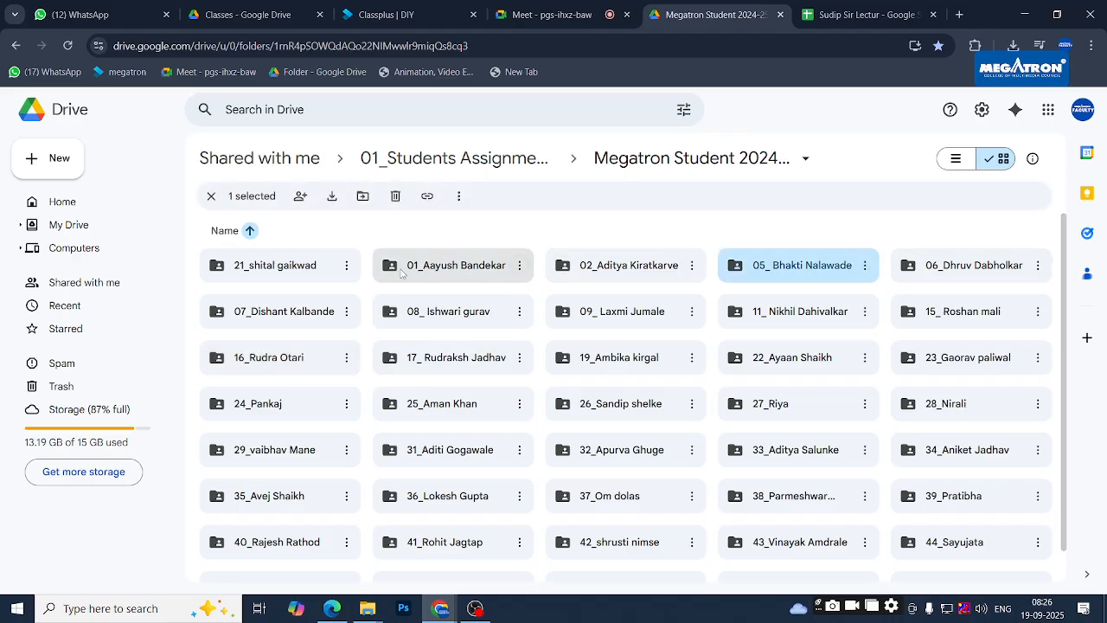
pyautogui.doubleClick(294, 323)
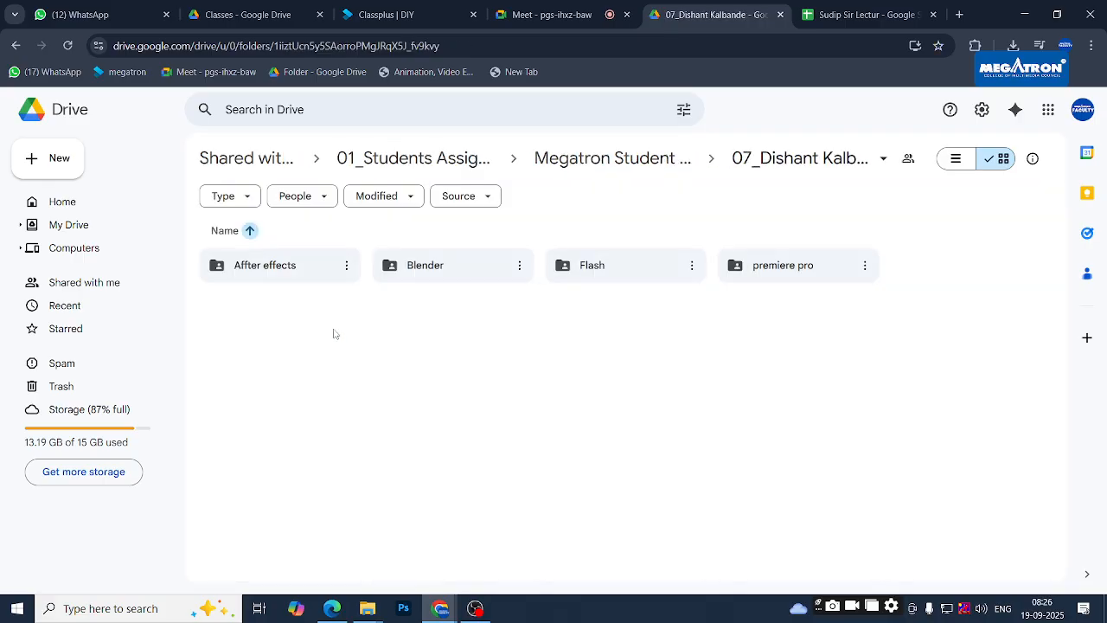
pyautogui.doubleClick(295, 275)
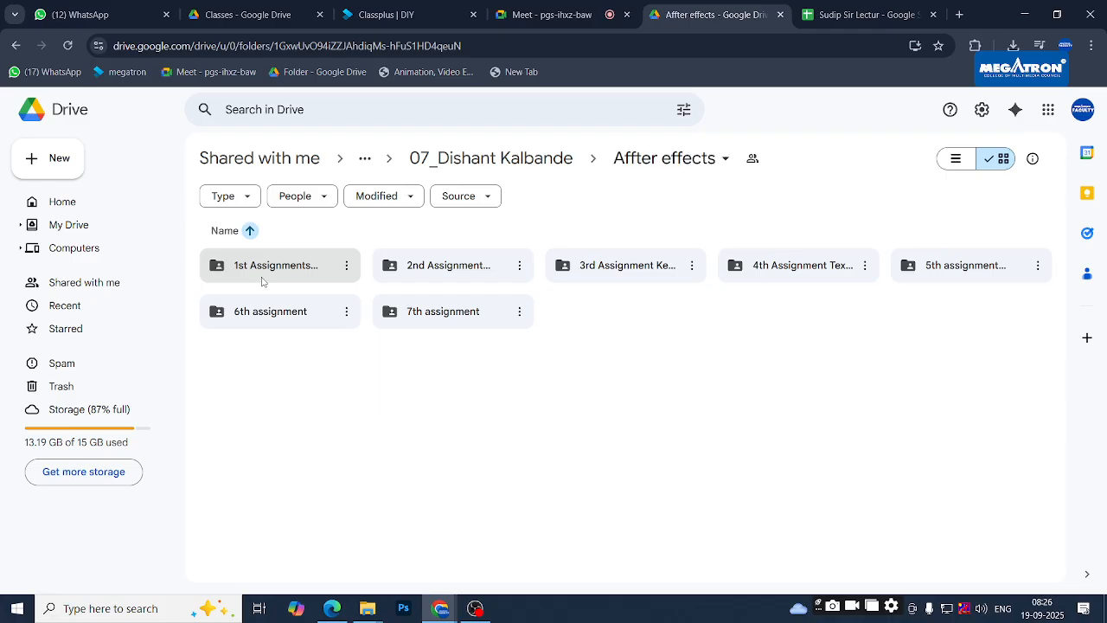
pyautogui.doubleClick(462, 314)
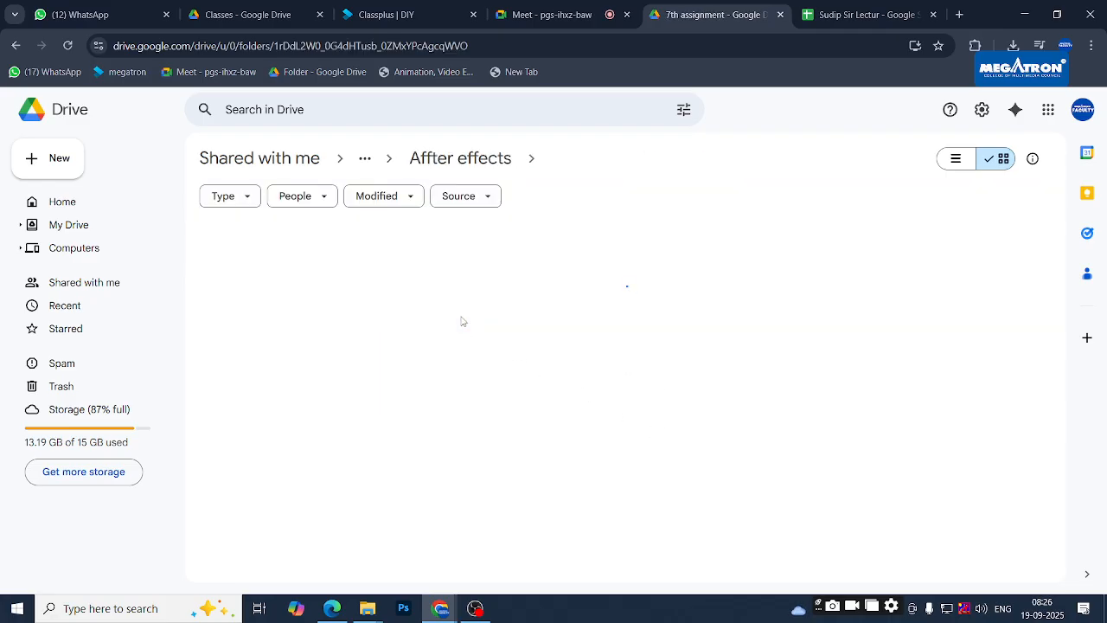
pyautogui.click(274, 347)
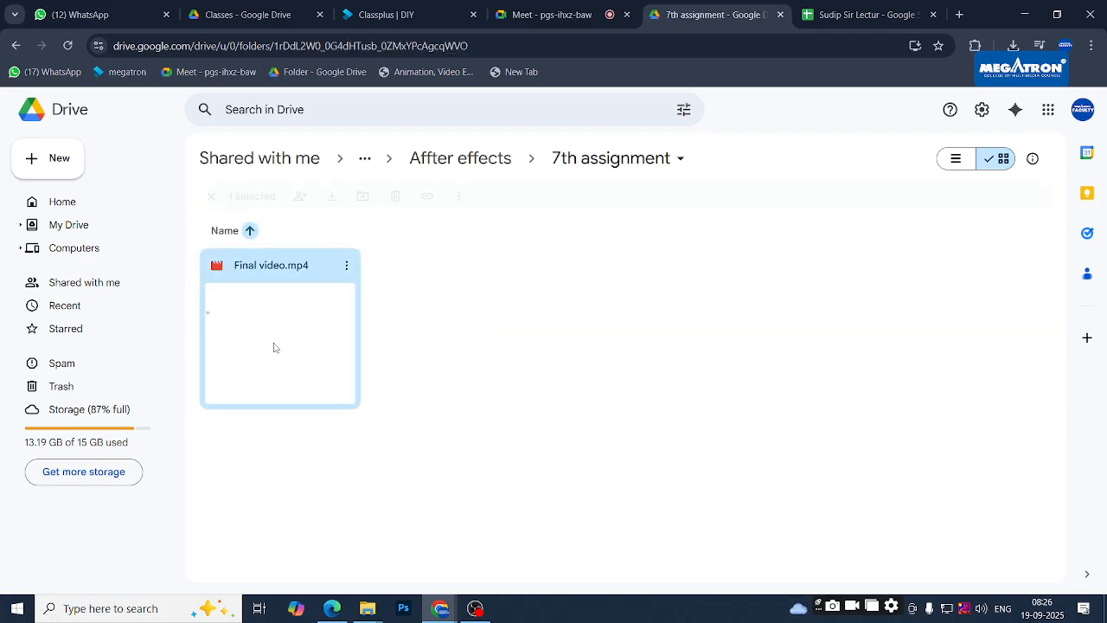
# - Preview Final video.mp4 and play it, rewinding to 0:00 and replaying it several times
pyautogui.doubleClick(275, 347)
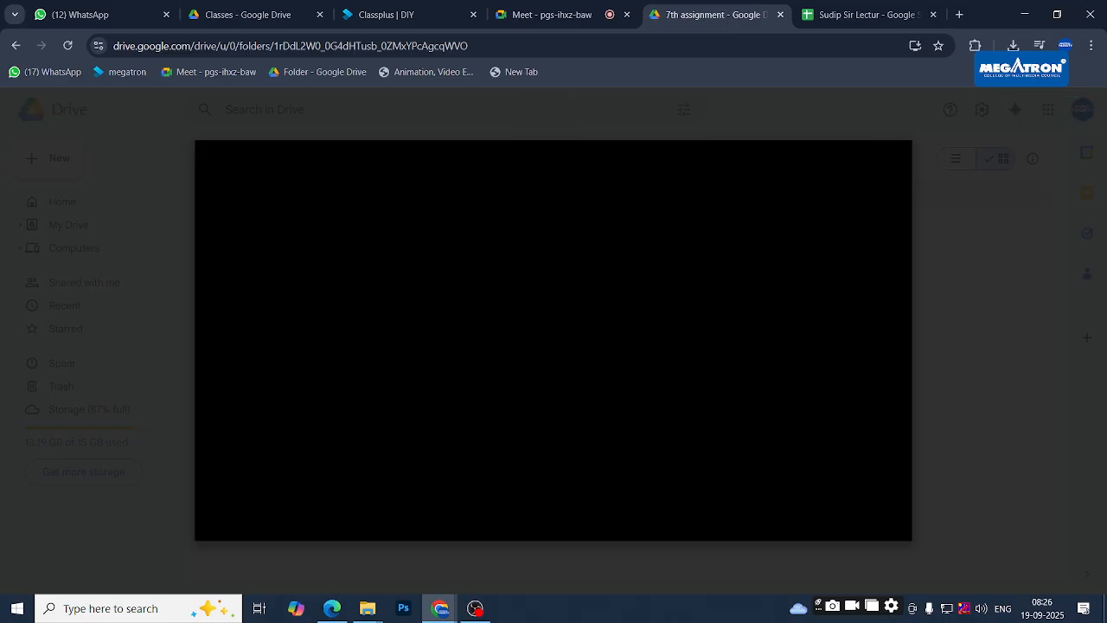
pyautogui.click(262, 504)
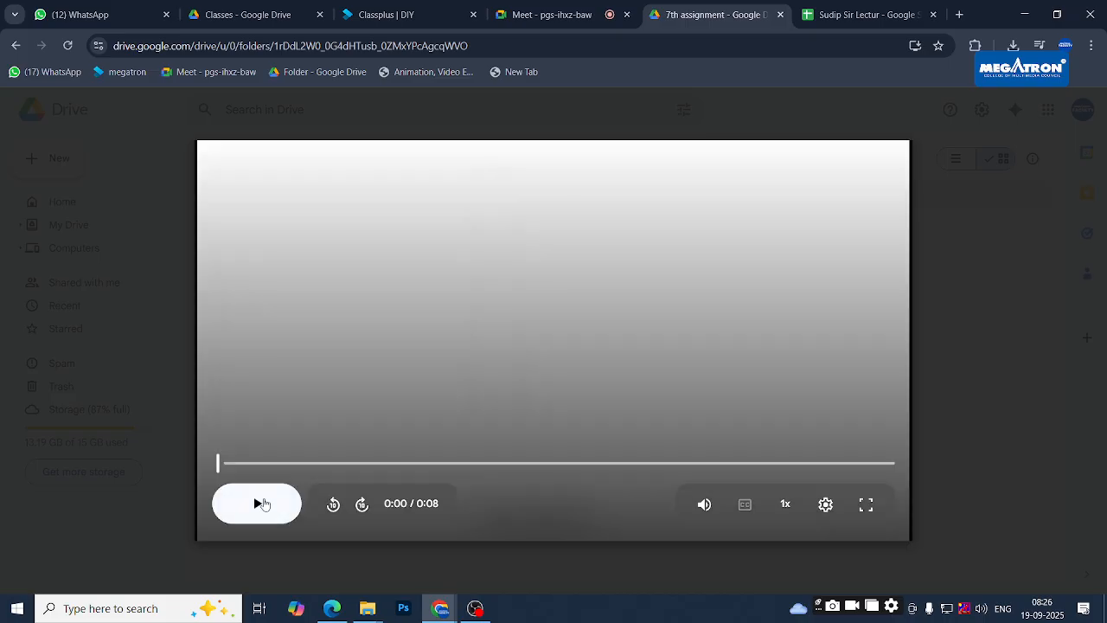
pyautogui.click(254, 511)
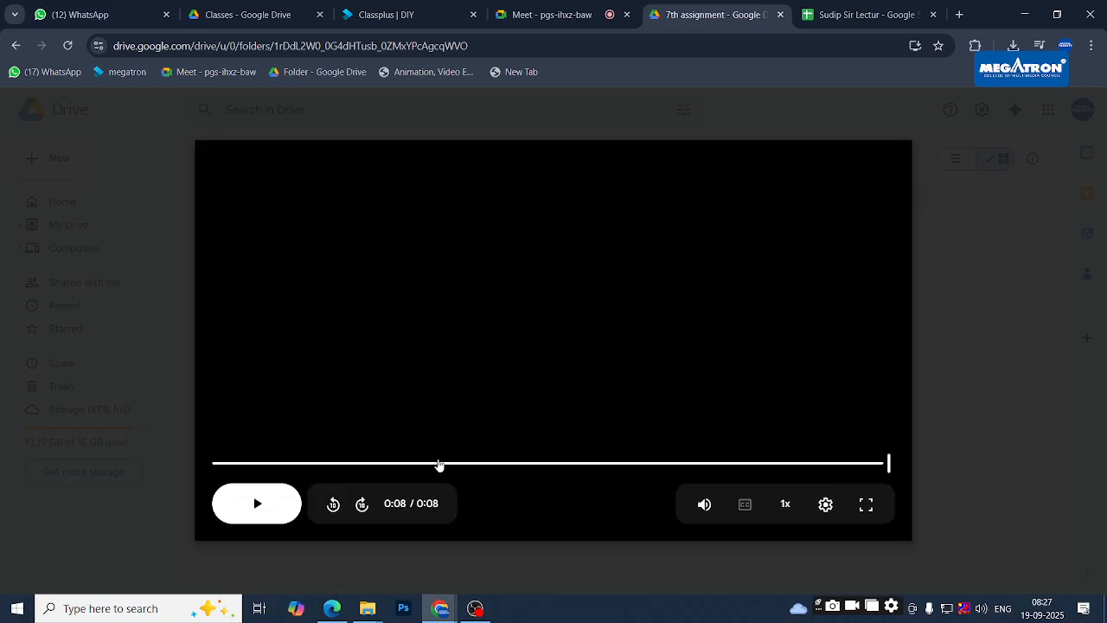
pyautogui.moveTo(379, 465); pyautogui.dragTo(189, 502)
pyautogui.click(252, 504)
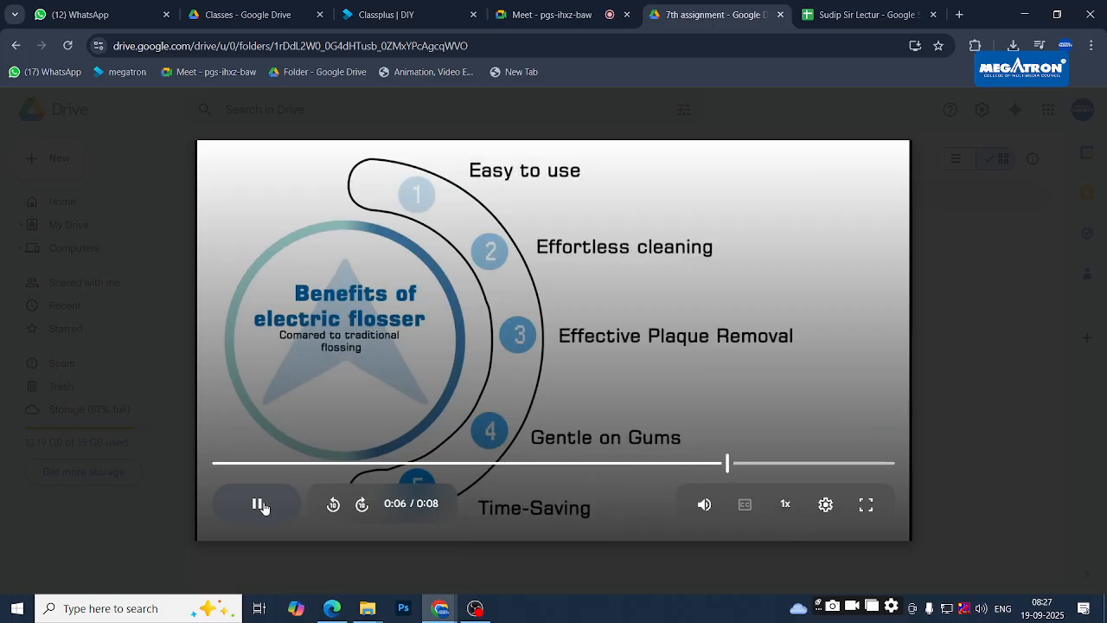
pyautogui.click(259, 505)
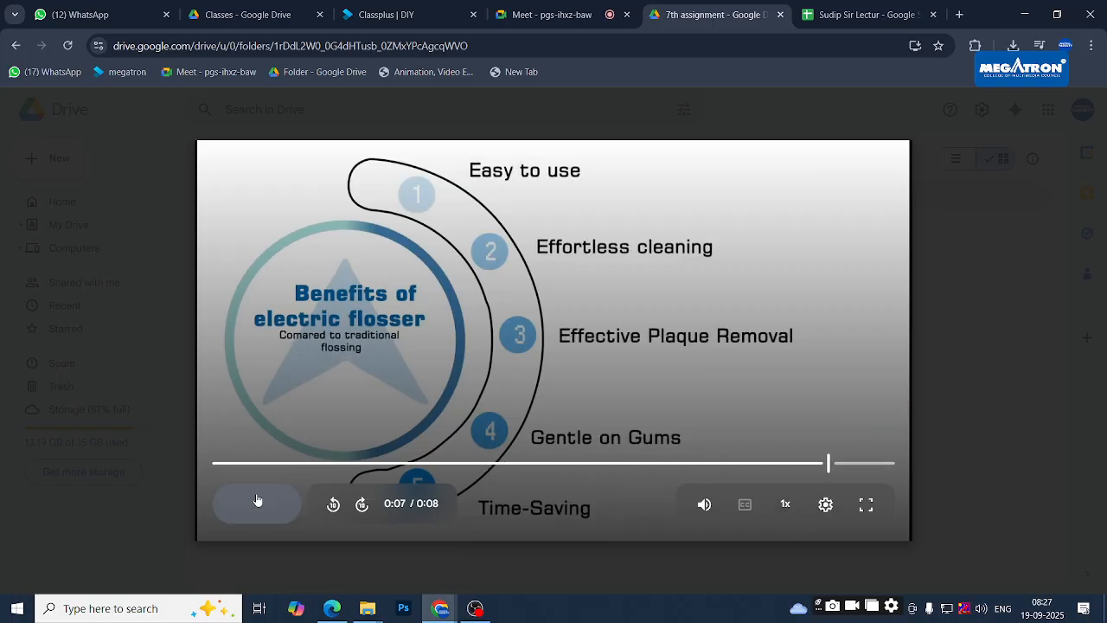
pyautogui.click(218, 463)
pyautogui.click(256, 506)
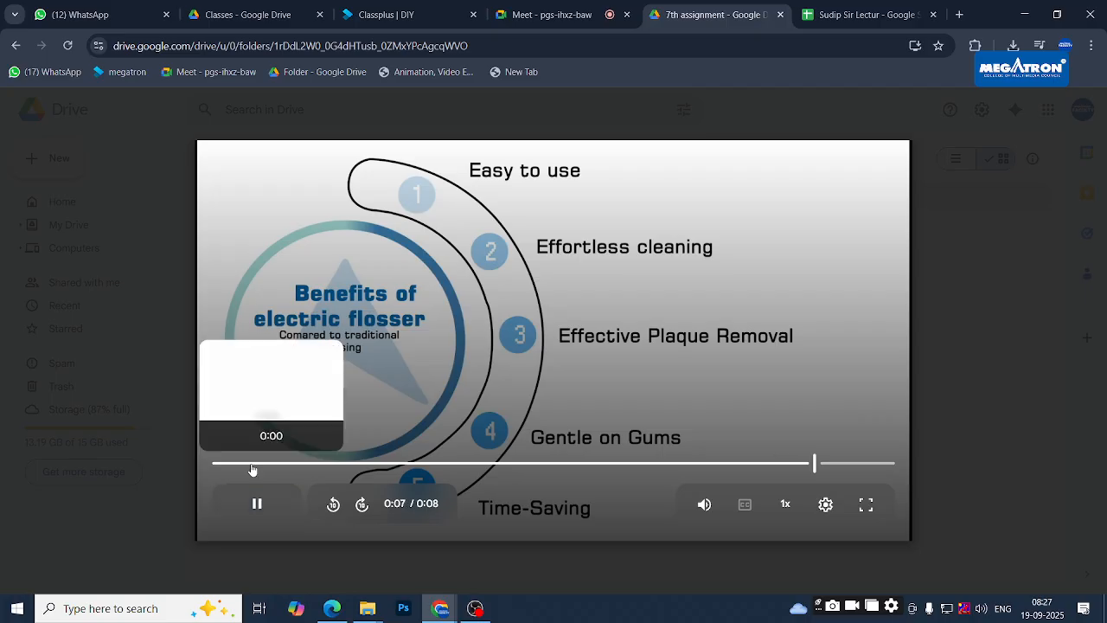
pyautogui.moveTo(251, 465); pyautogui.dragTo(197, 477)
pyautogui.click(253, 506)
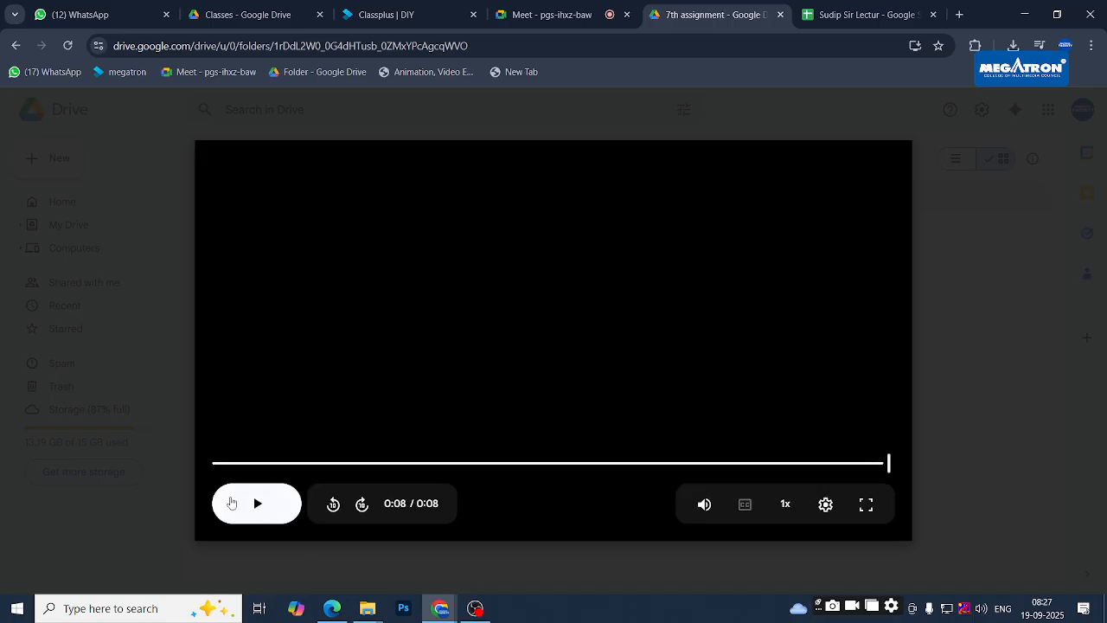
pyautogui.click(257, 502)
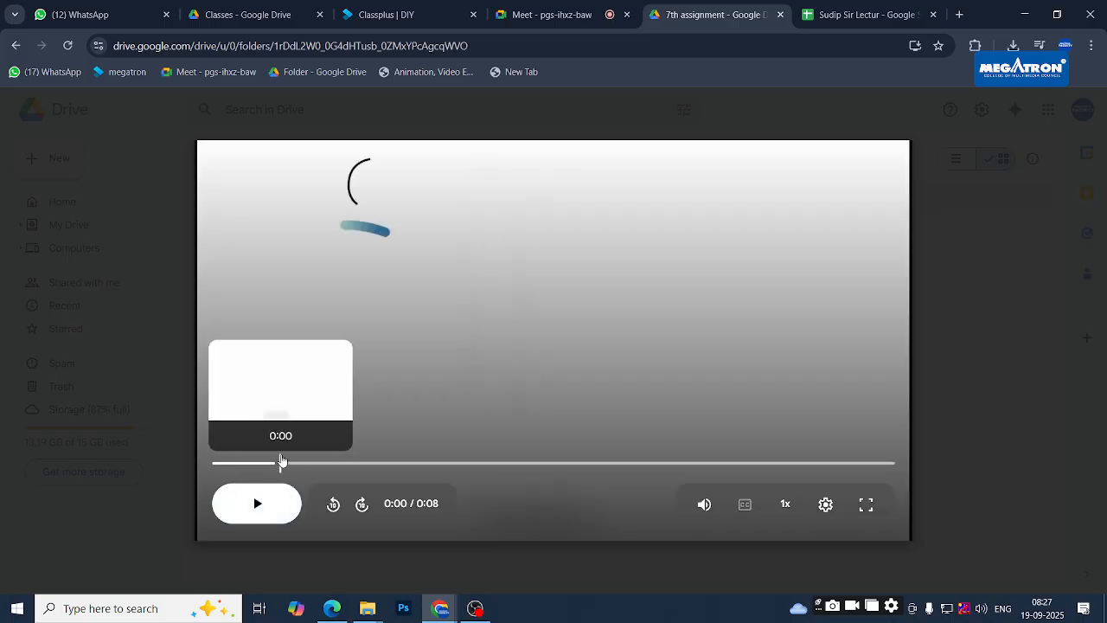
# - Move the video to about 0:02 and pause on the 'Benefits of electric flosser' title
pyautogui.click(327, 461)
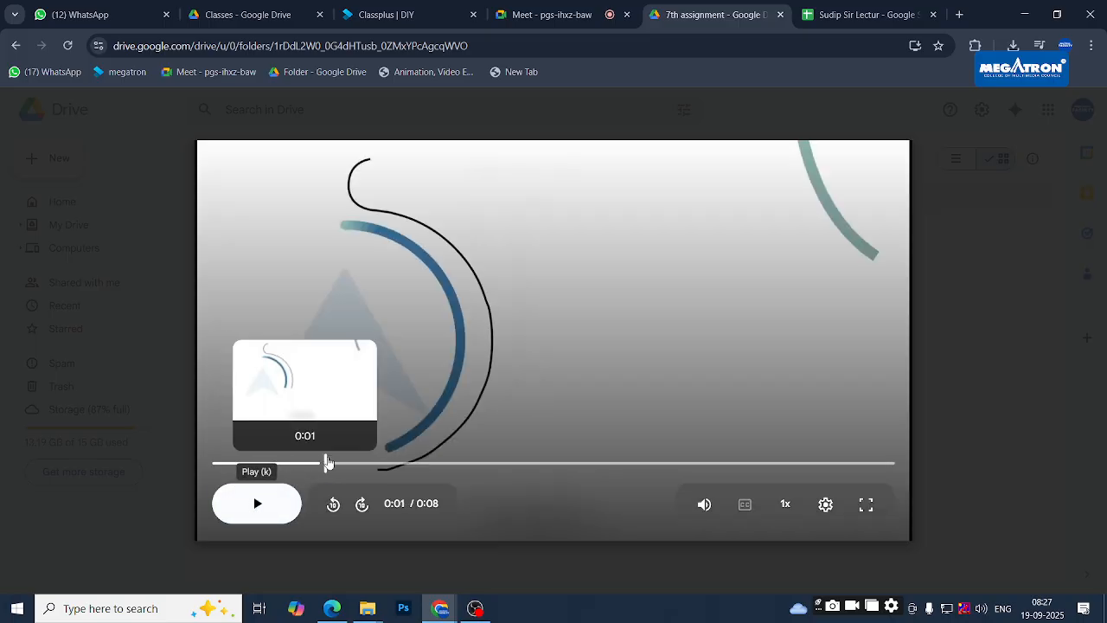
pyautogui.moveTo(328, 464); pyautogui.dragTo(418, 472)
pyautogui.click(253, 507)
pyautogui.click(253, 507)
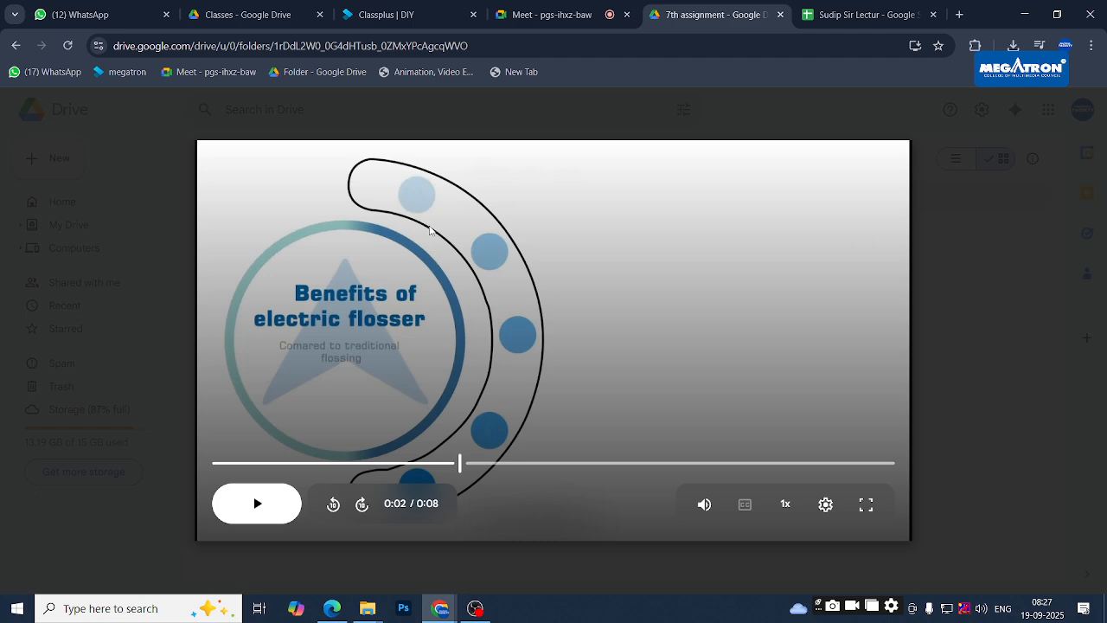
pyautogui.click(430, 231)
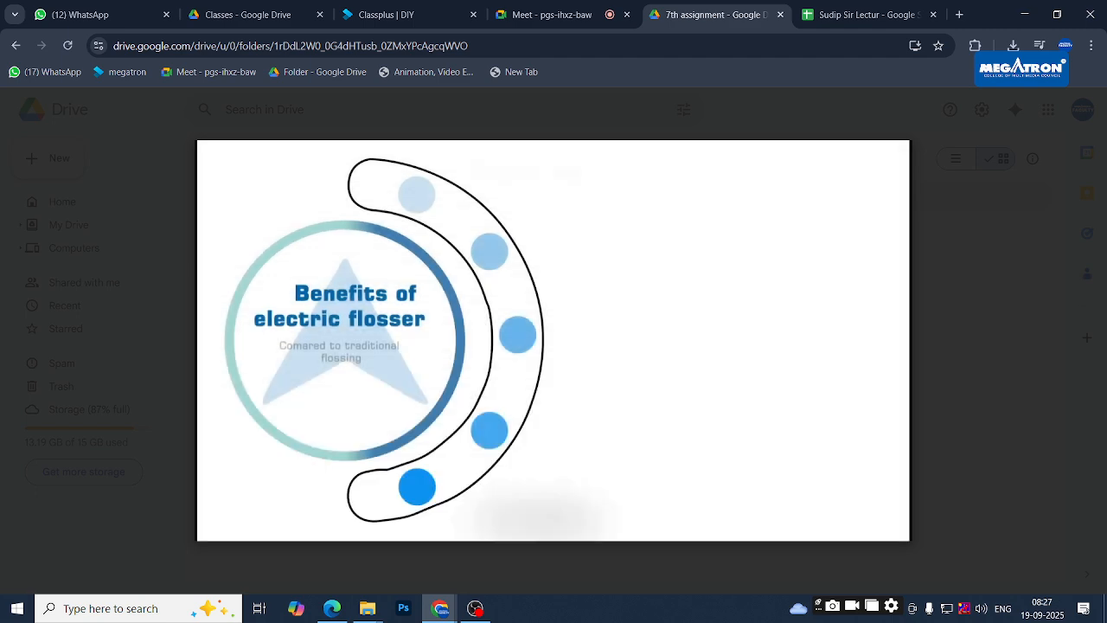
pyautogui.click(430, 240)
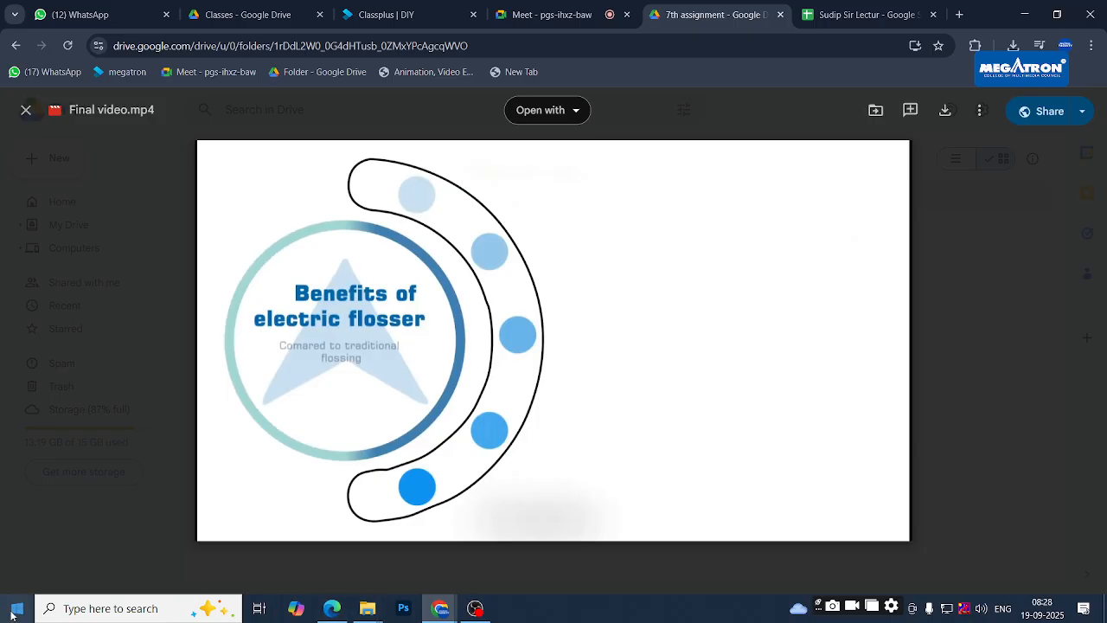
# - Launch Adobe After Effects 2020 from the app list and close the video preview
pyautogui.click(11, 616)
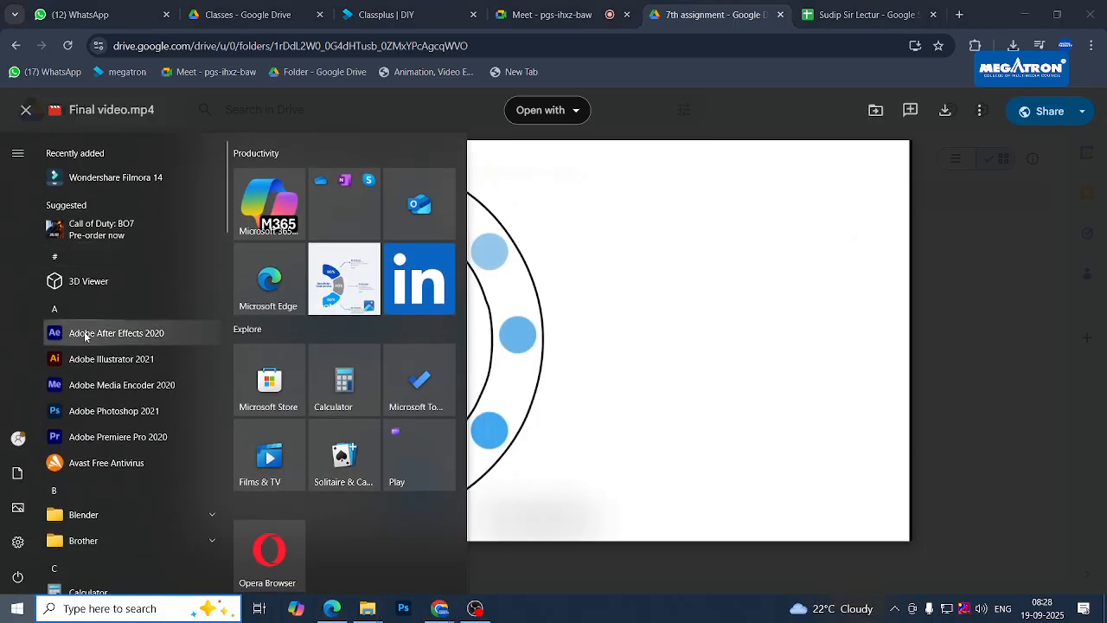
pyautogui.click(84, 332)
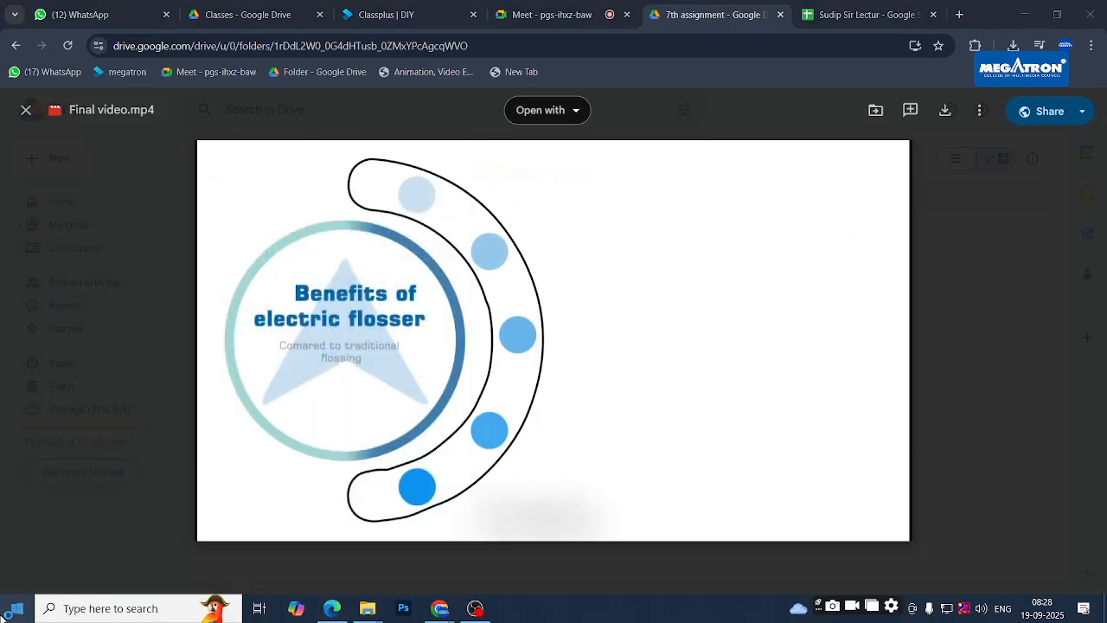
pyautogui.click(18, 614)
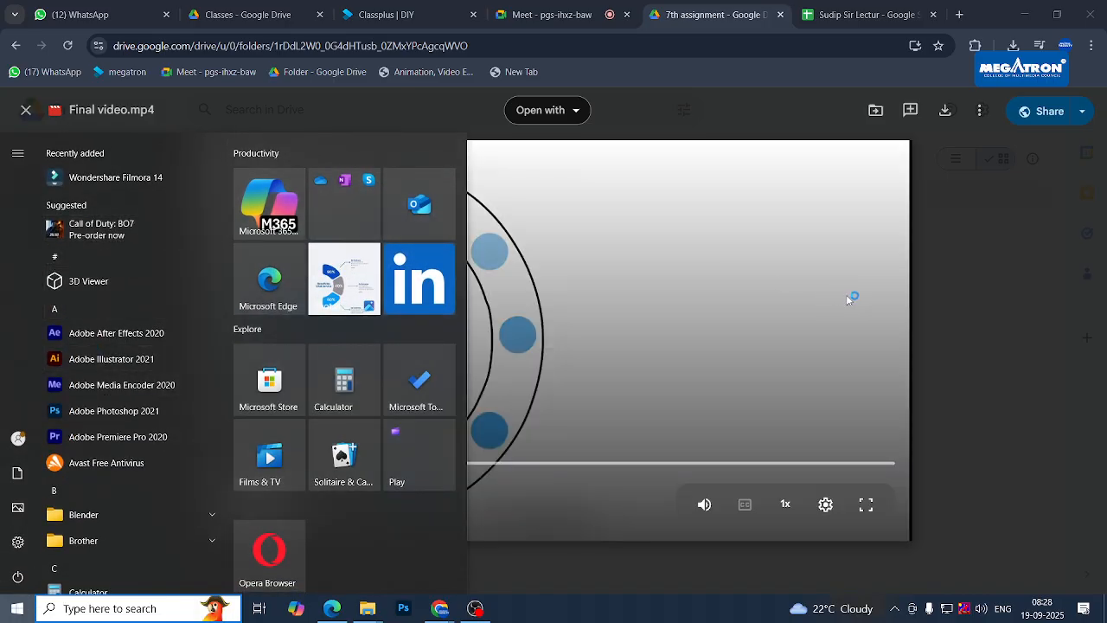
pyautogui.click(941, 297)
pyautogui.click(947, 299)
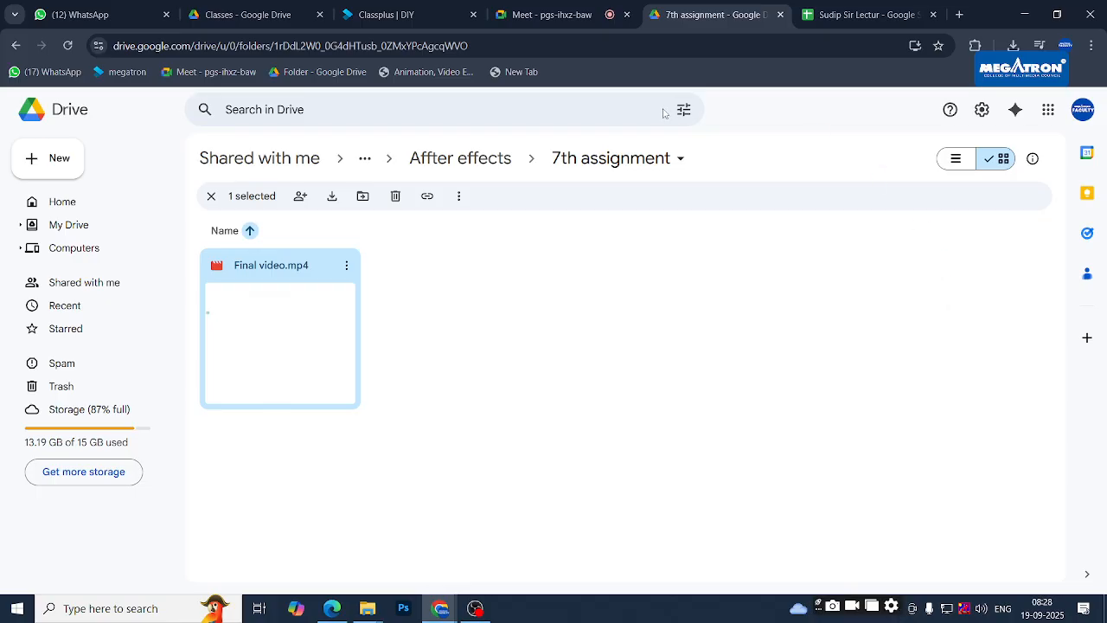
# - Paste the 7th assignment folder link into cell F13 of the tracking sheet
pyautogui.click(666, 43)
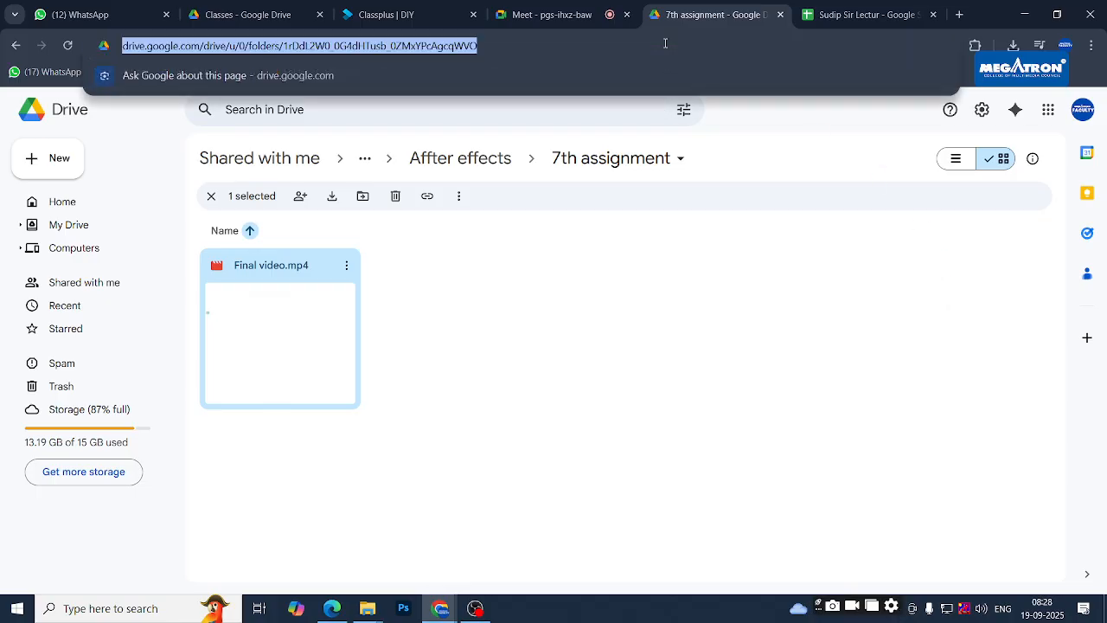
pyautogui.click(856, 15)
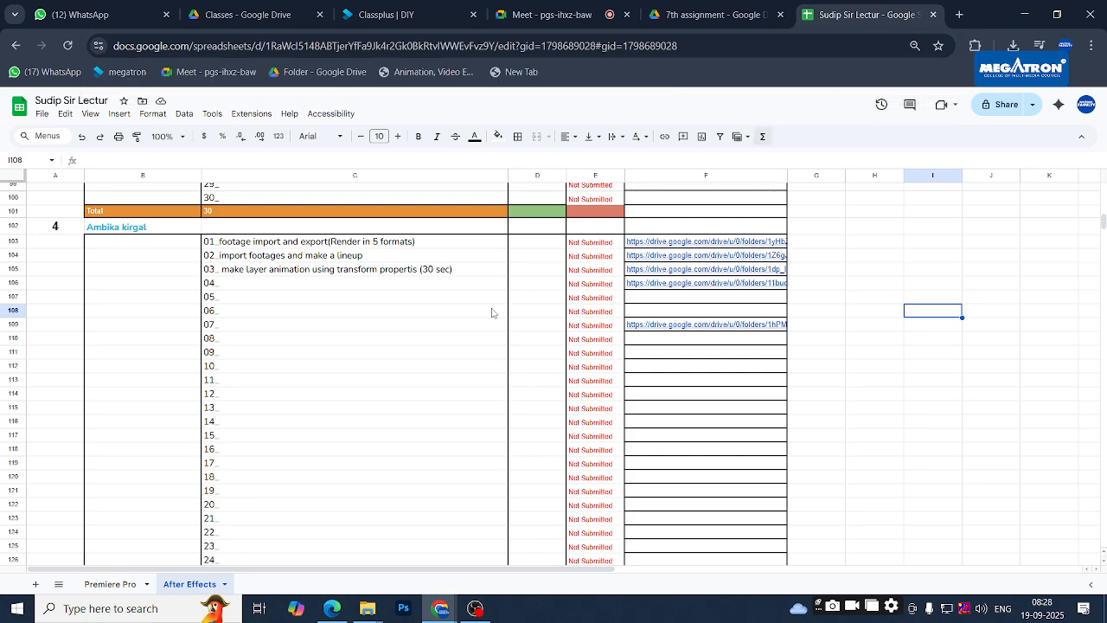
pyautogui.scroll(-2, 410, 371)
pyautogui.scroll(14, 405, 373)
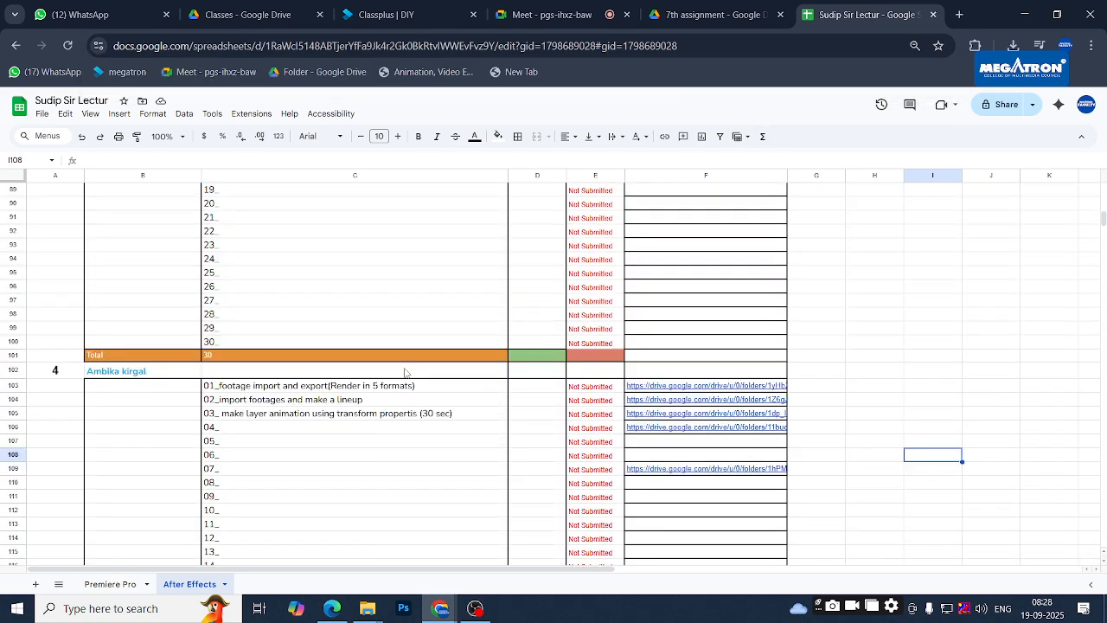
pyautogui.scroll(8, 404, 374)
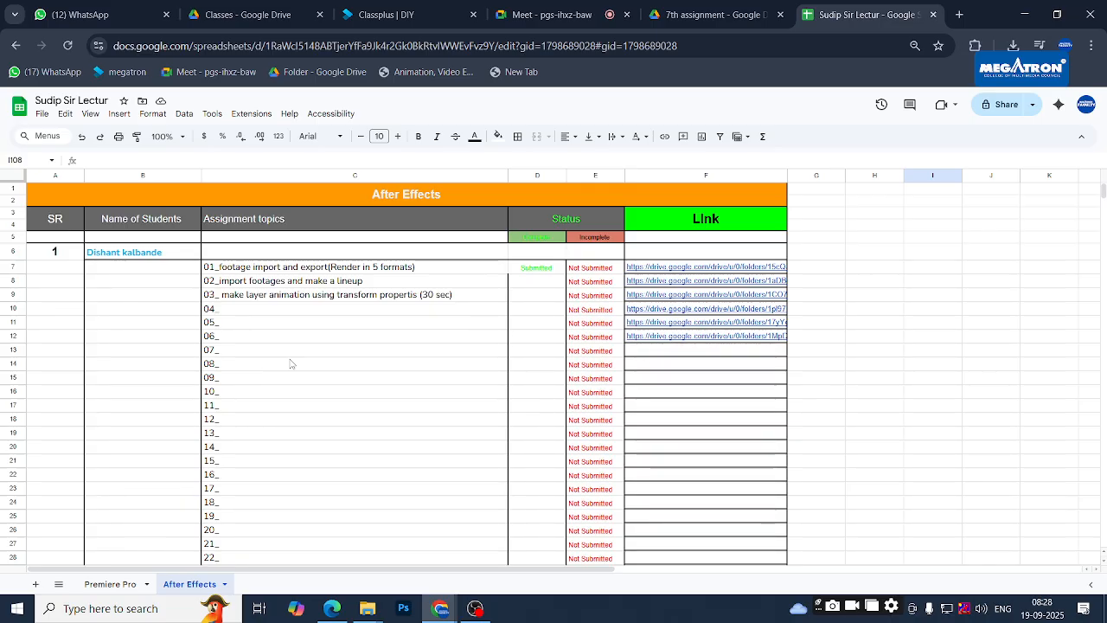
pyautogui.click(682, 353)
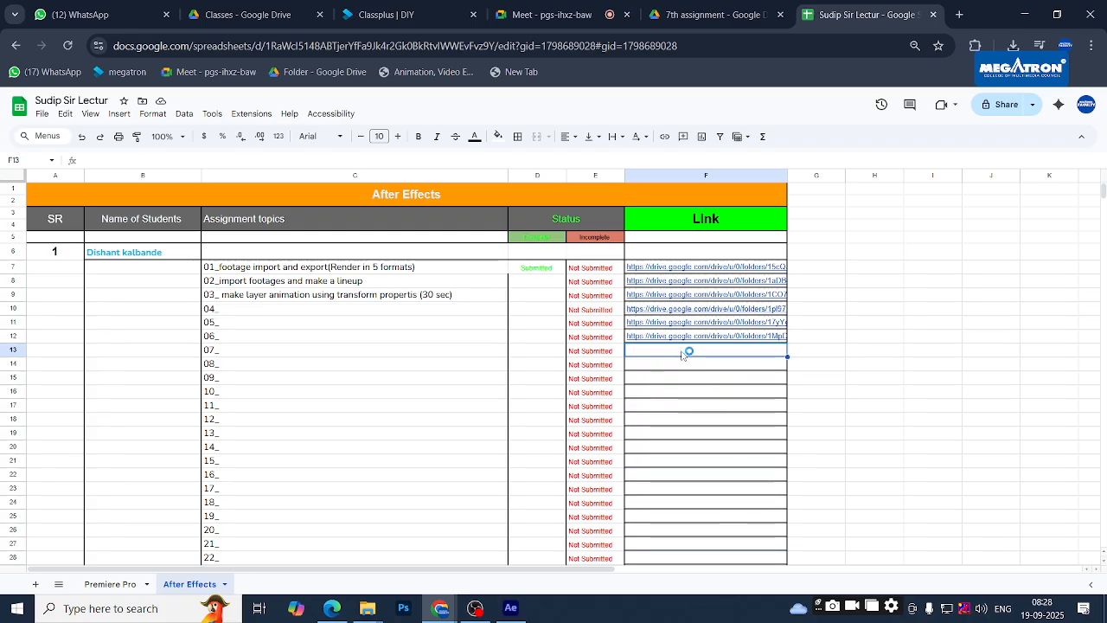
pyautogui.hotkey('ctrl', 'v')
pyautogui.click(872, 350)
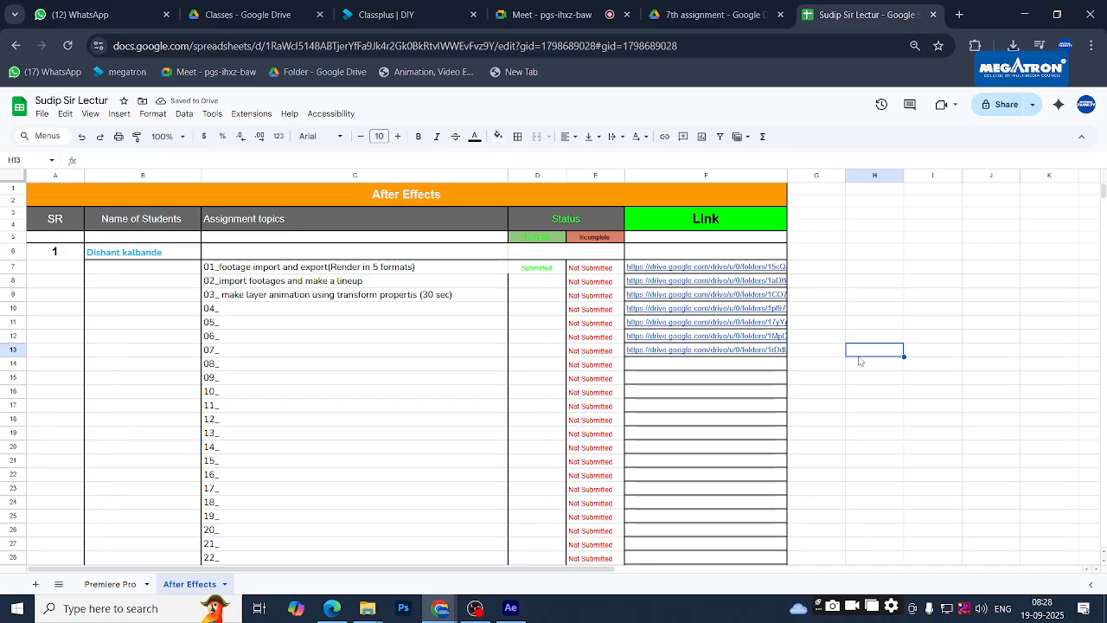
# - Glance at the 7th assignment folder, then bring After Effects to the front
pyautogui.click(713, 15)
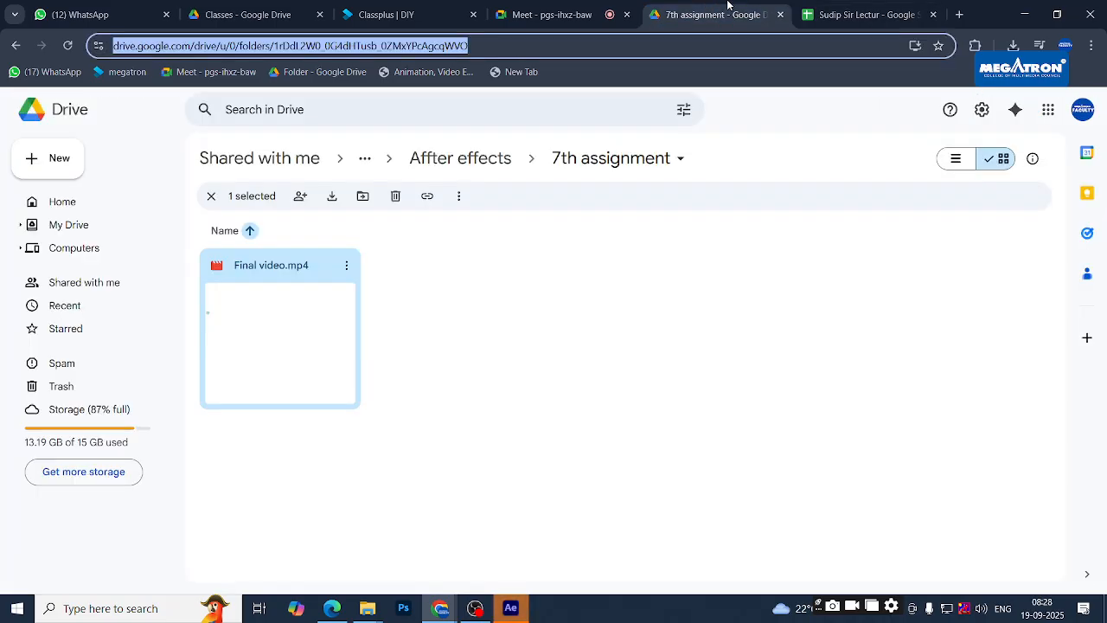
pyautogui.click(861, 11)
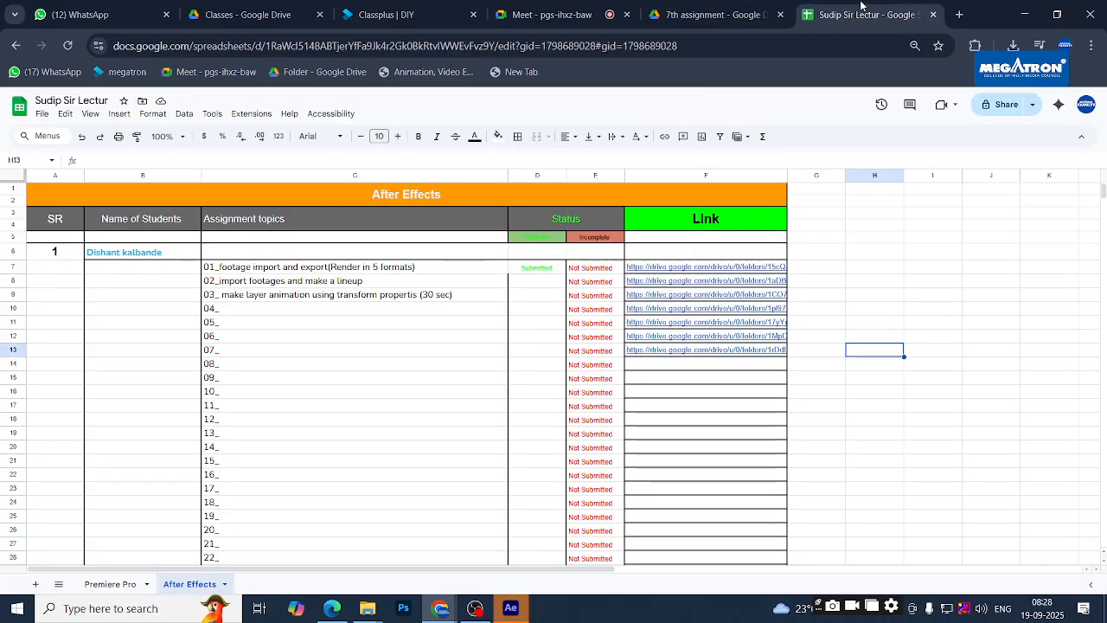
pyautogui.hotkey('alt', 'Tab')
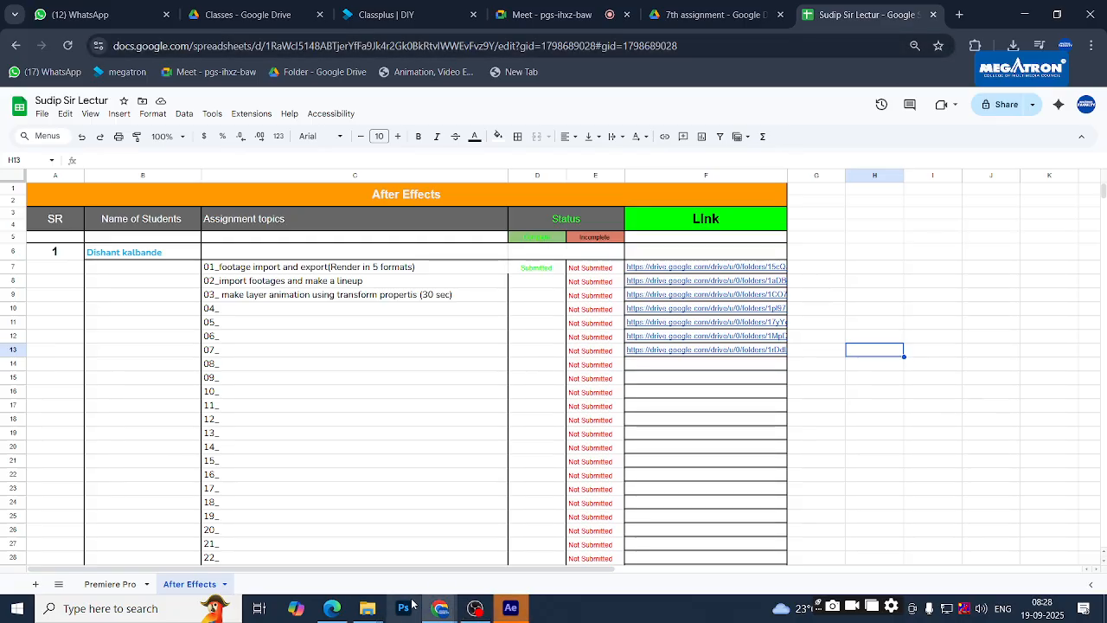
pyautogui.click(511, 608)
# - Reopen the recent Untitled Project and add a new 1920×1080, 30 fps, 30-second Comp 3
pyautogui.click(240, 275)
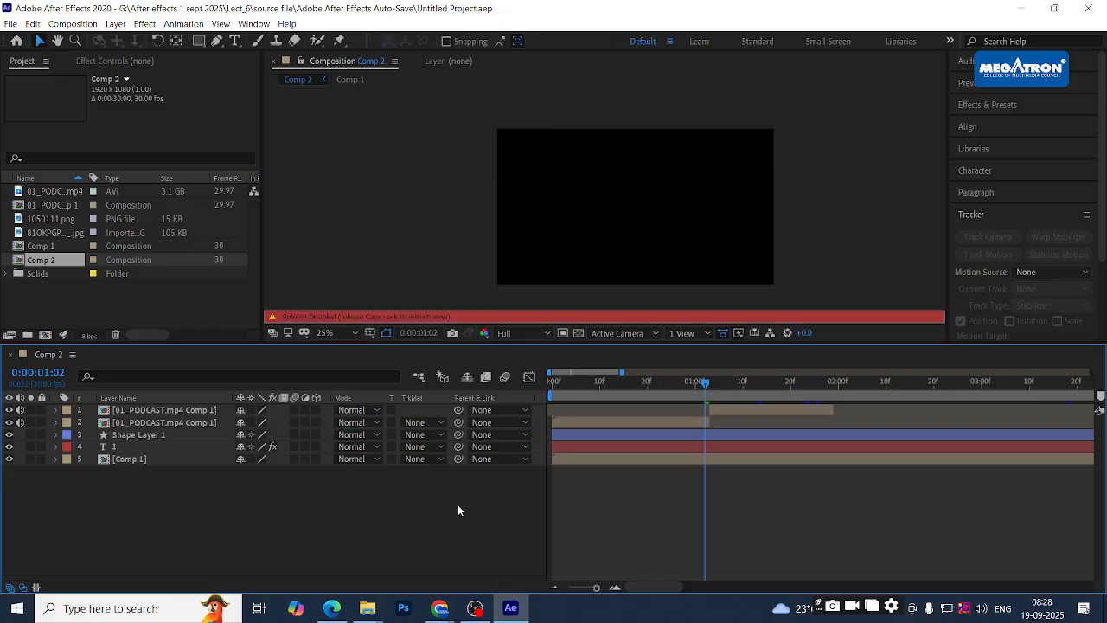
pyautogui.hotkey('ctrl', 'n')
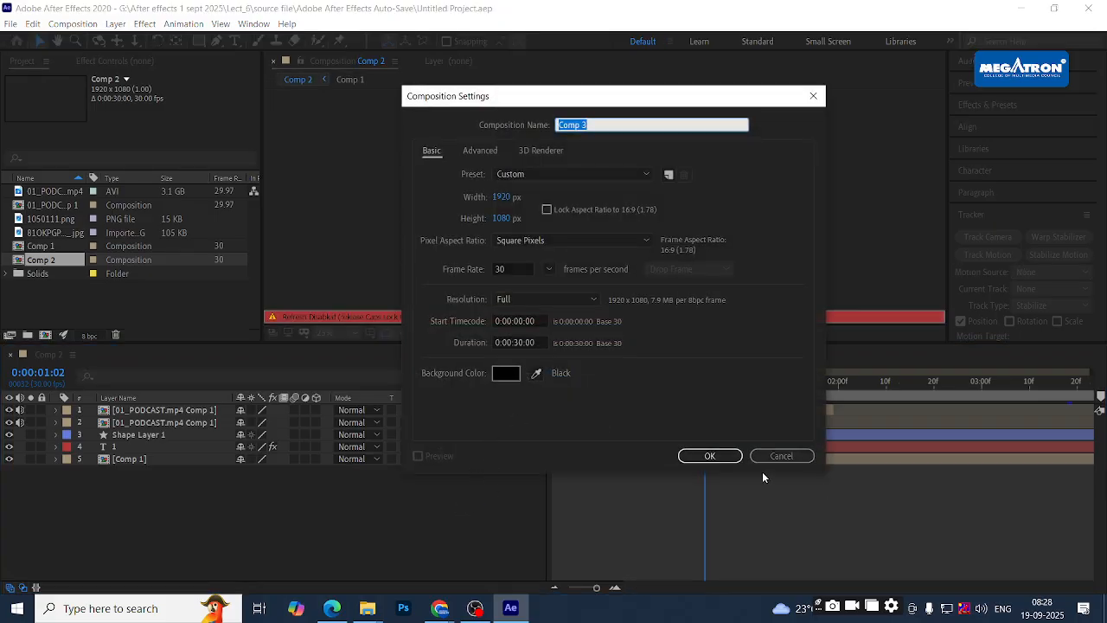
pyautogui.click(709, 455)
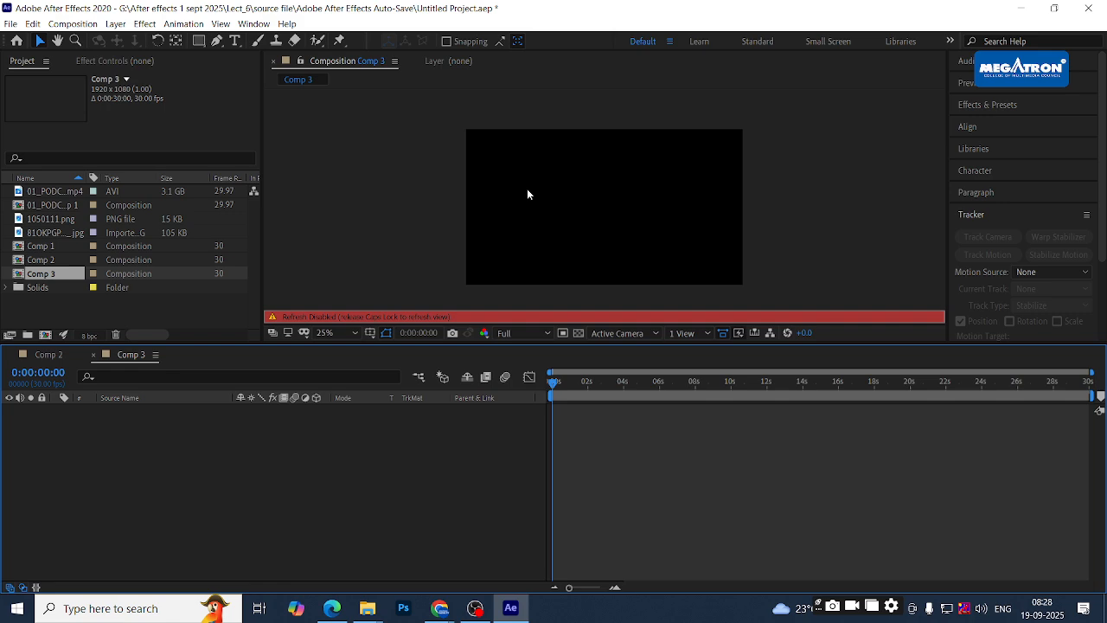
pyautogui.press('capslock')
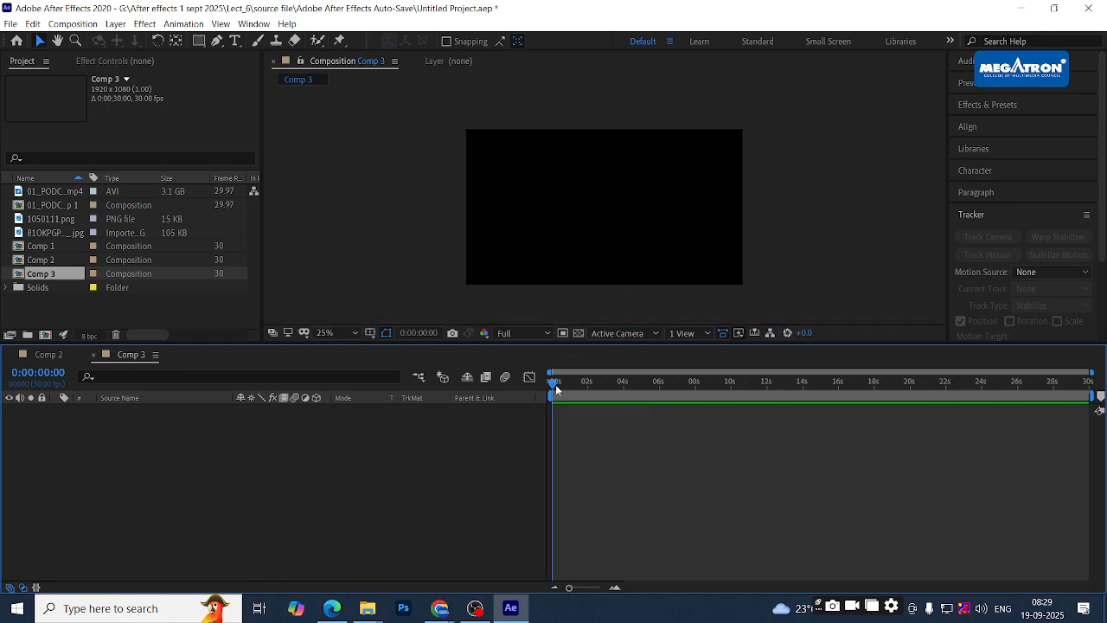
pyautogui.click(554, 205)
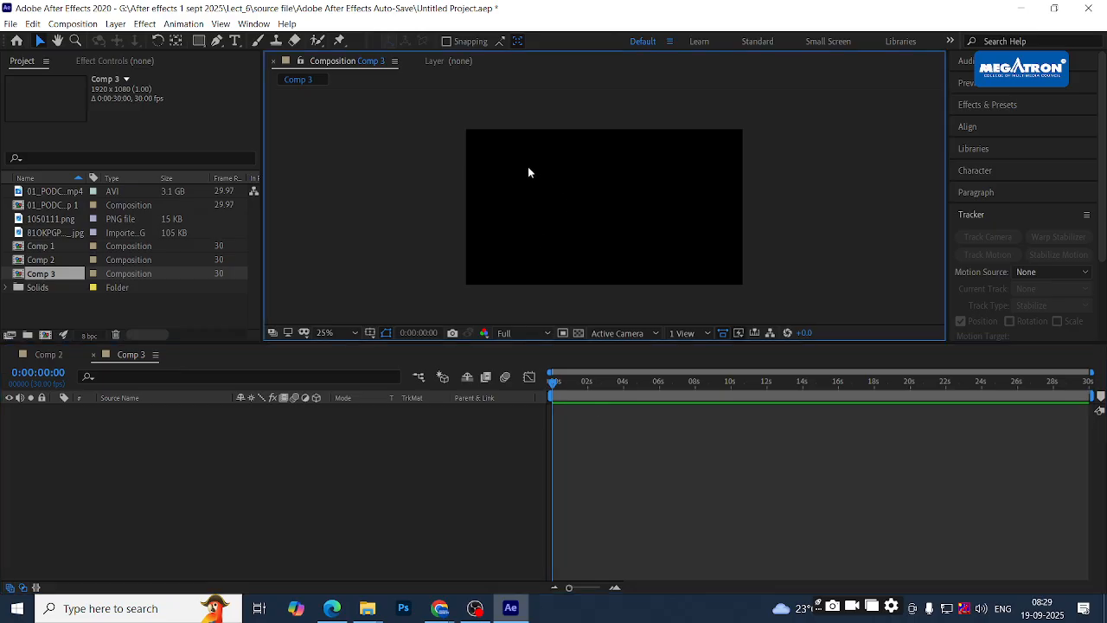
pyautogui.click(197, 477)
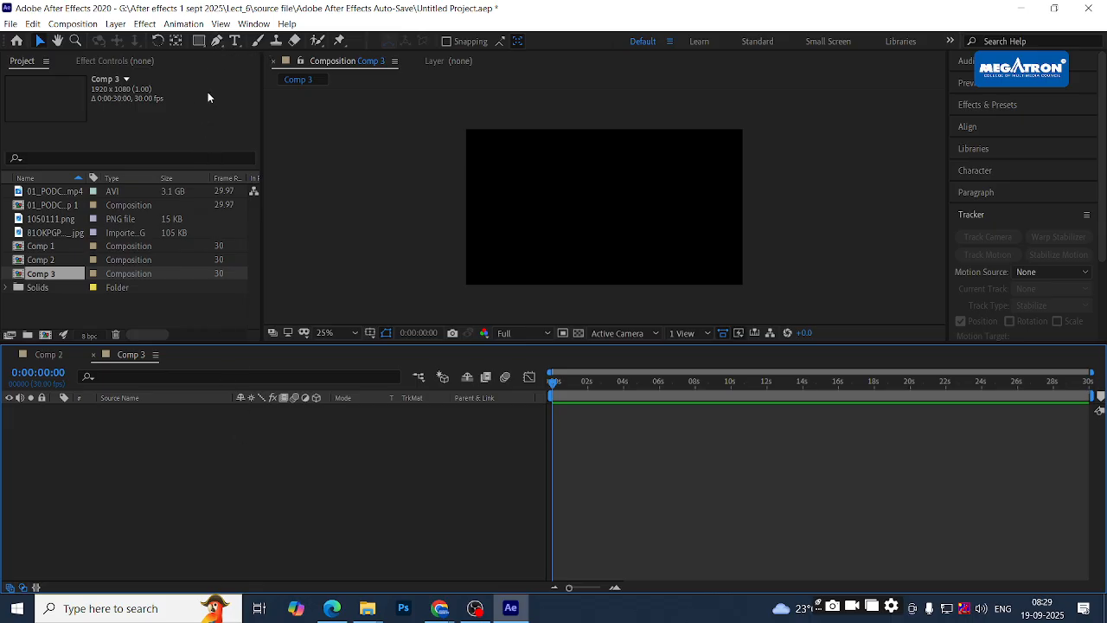
pyautogui.click(217, 42)
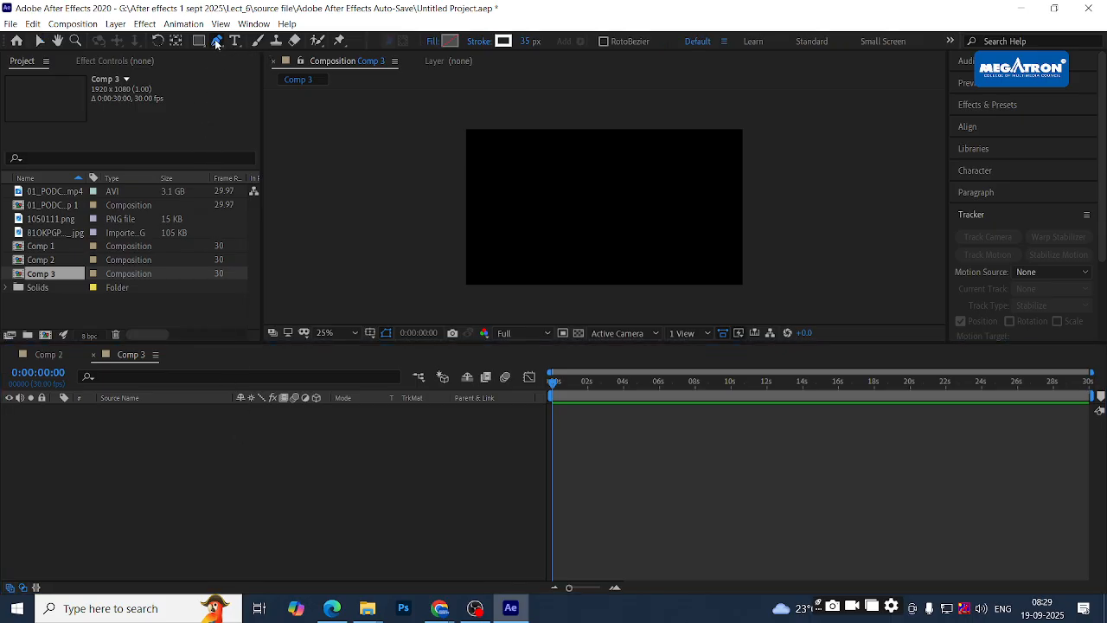
# - Draw a three-point curved arc with the Pen tool in Comp 3
pyautogui.click(529, 153)
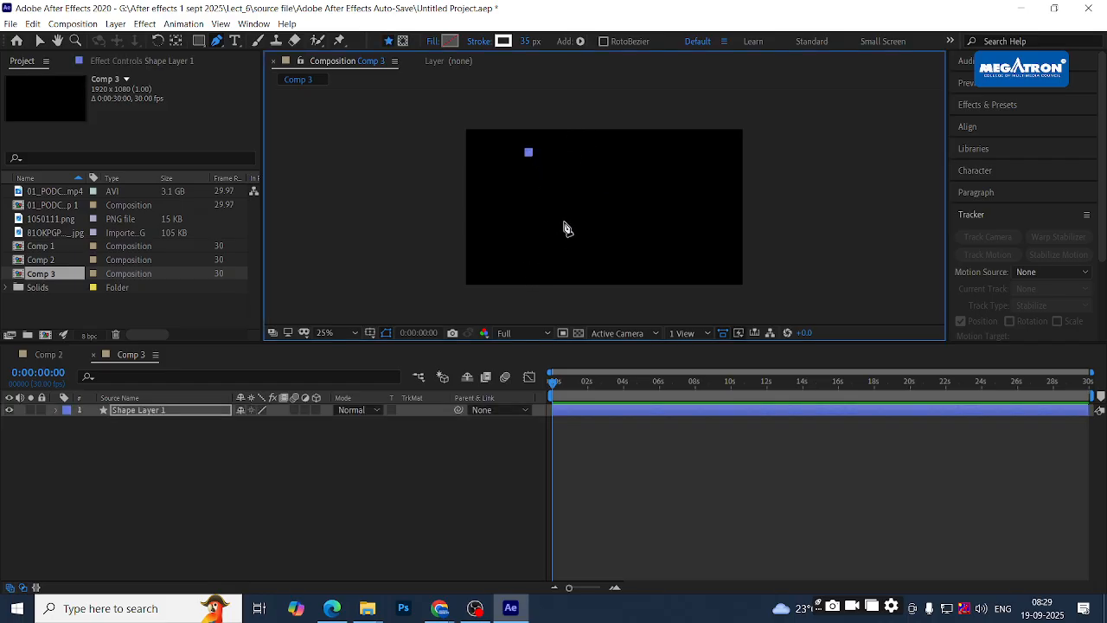
pyautogui.moveTo(561, 205); pyautogui.dragTo(564, 250)
pyautogui.click(530, 233)
pyautogui.hotkey('ctrl', 'z')
pyautogui.click(533, 248)
pyautogui.moveTo(534, 250); pyautogui.dragTo(531, 256)
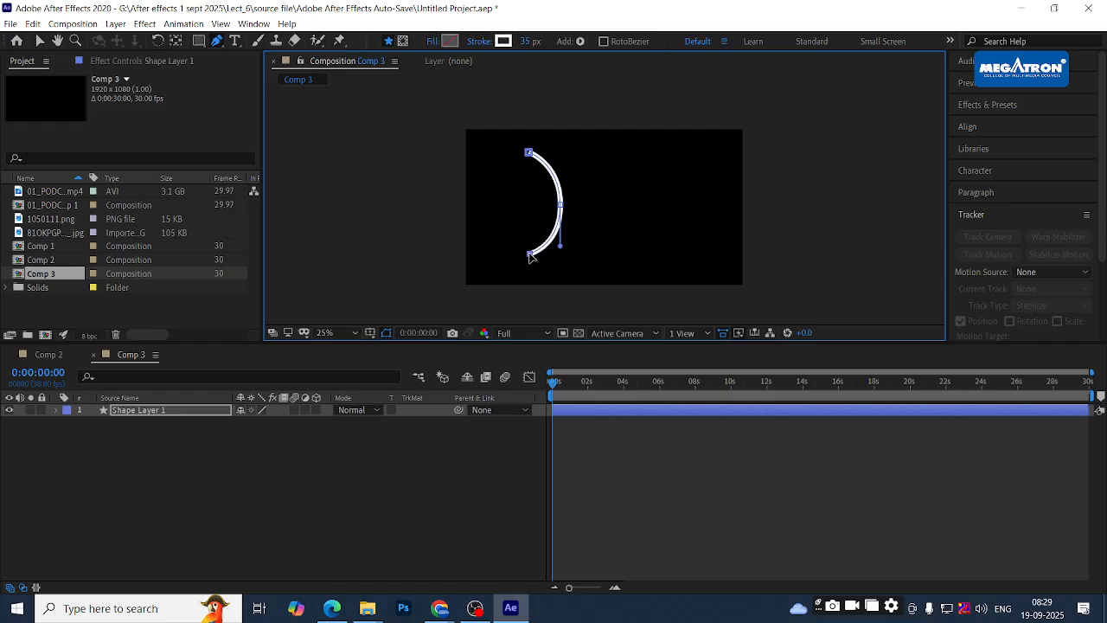
pyautogui.scroll(-1, 551, 171)
pyautogui.scroll(2, 574, 192)
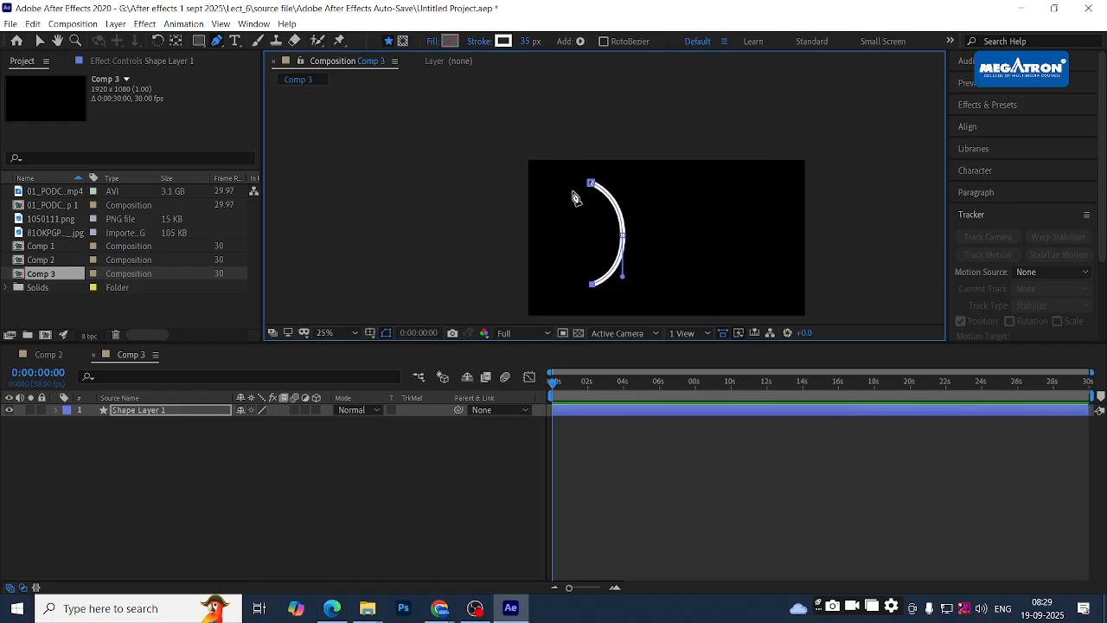
pyautogui.press('h')
pyautogui.moveTo(769, 250); pyautogui.dragTo(636, 149)
pyautogui.press('g')
# - Set the arc's stroke width to 129 px, trying and undoing moves of the arc
pyautogui.moveTo(567, 343)
pyautogui.mouseDown()
pyautogui.moveTo(566, 461)
pyautogui.moveTo(570, 450)
pyautogui.mouseUp()
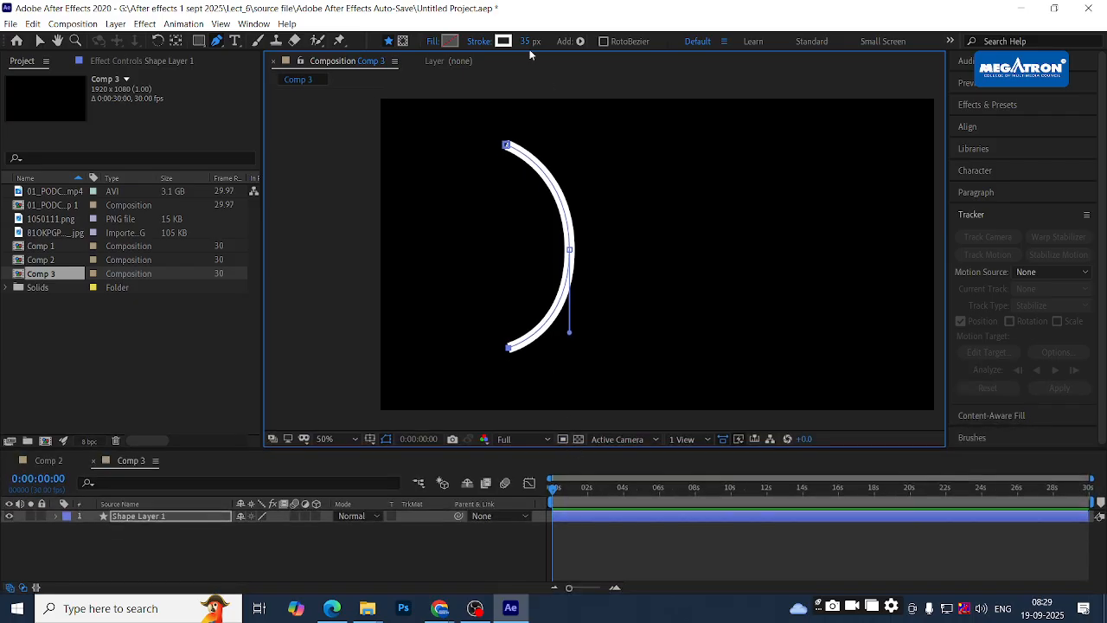
pyautogui.moveTo(525, 42)
pyautogui.mouseDown()
pyautogui.moveTo(657, 254)
pyautogui.moveTo(615, 146)
pyautogui.mouseUp()
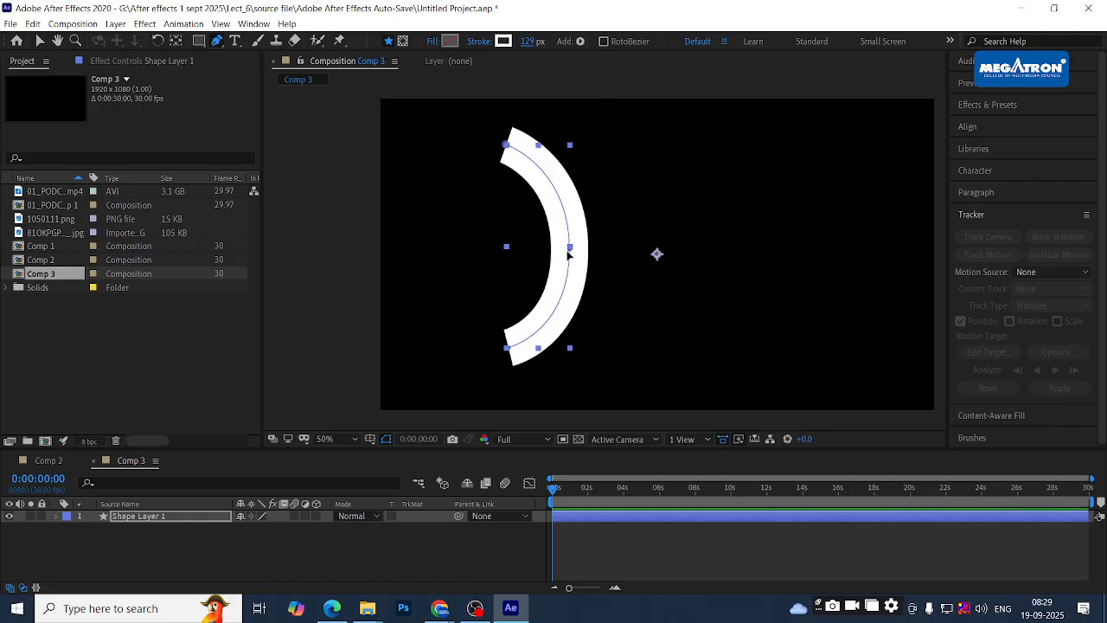
pyautogui.press('v')
pyautogui.moveTo(570, 250); pyautogui.dragTo(584, 253)
pyautogui.hotkey('ctrl', 'z')
pyautogui.click(587, 297)
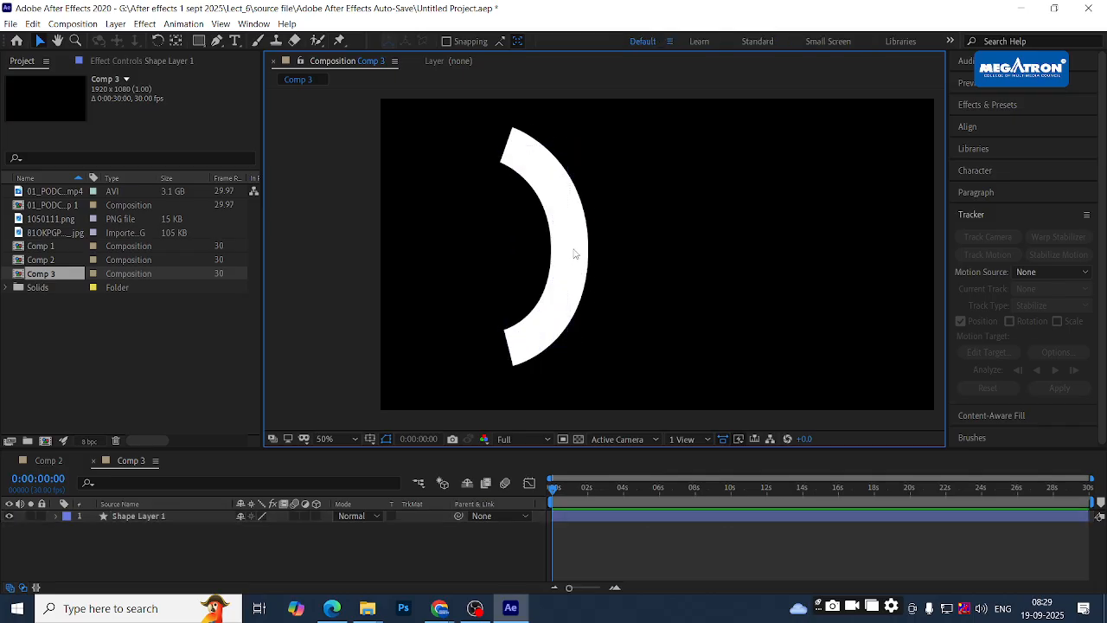
pyautogui.click(574, 253)
pyautogui.moveTo(575, 252); pyautogui.dragTo(585, 249)
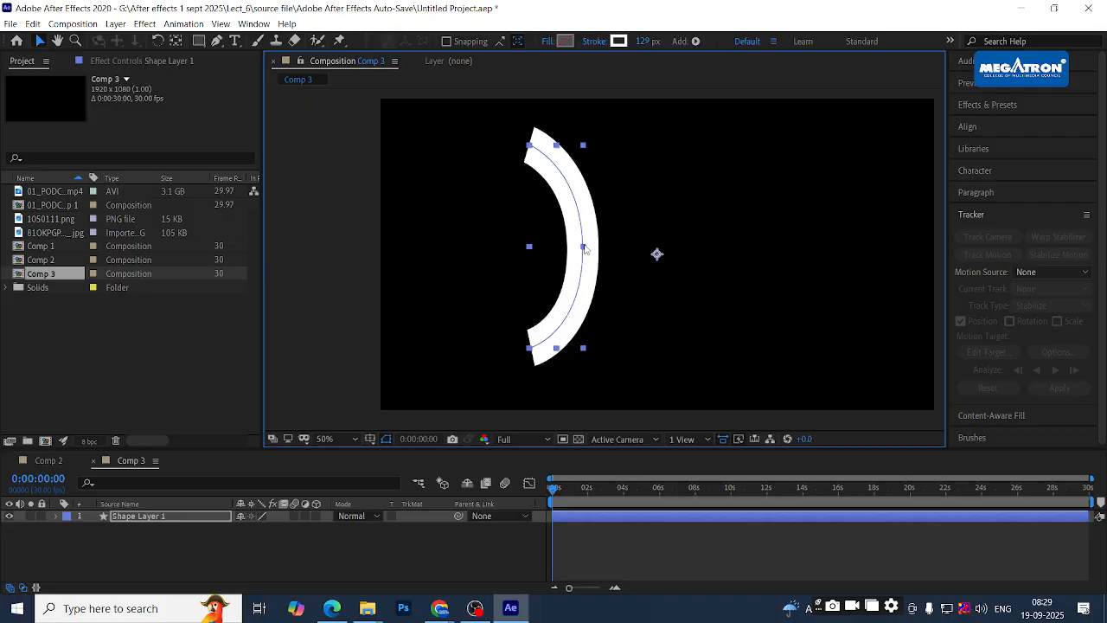
pyautogui.hotkey('ctrl', 'z')
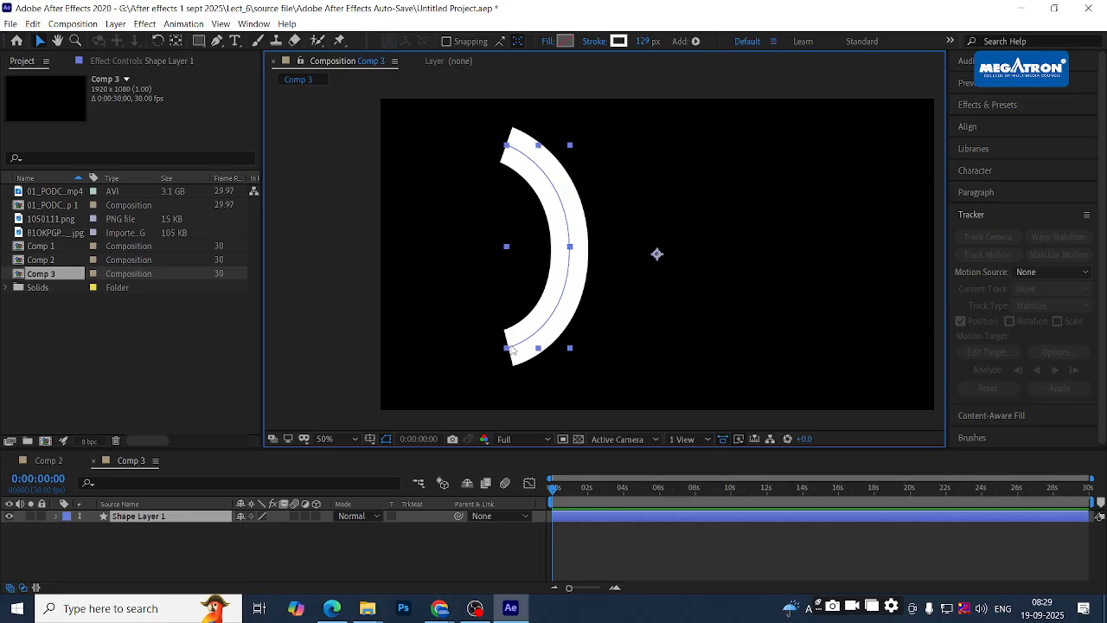
# - Bulge the arc to the right by pushing its middle and bottom points
pyautogui.click(218, 40)
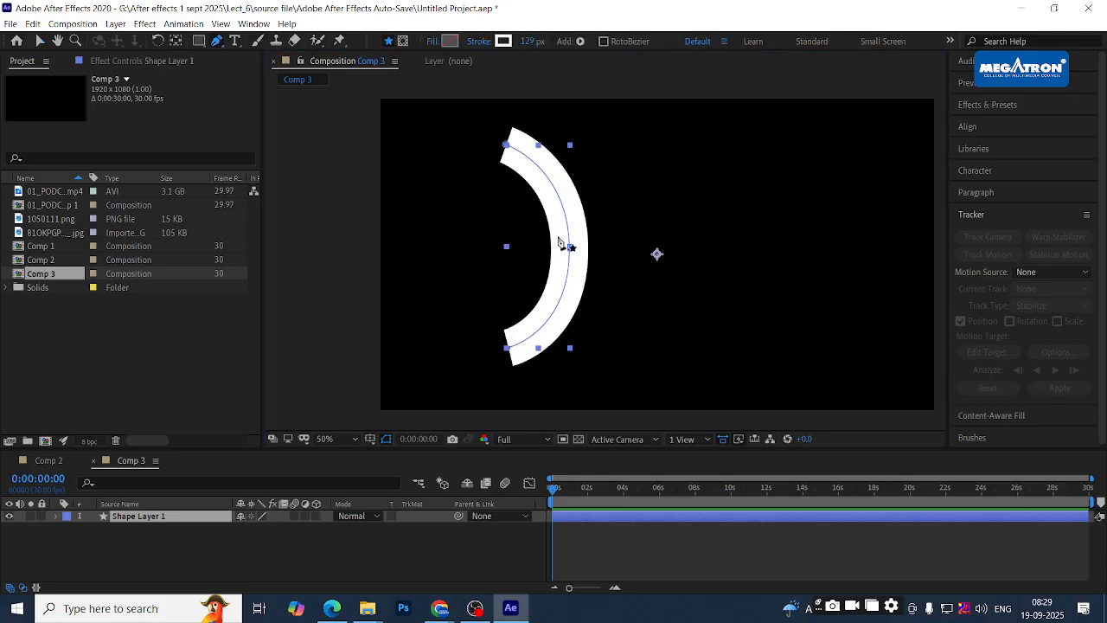
pyautogui.moveTo(570, 248); pyautogui.dragTo(580, 247)
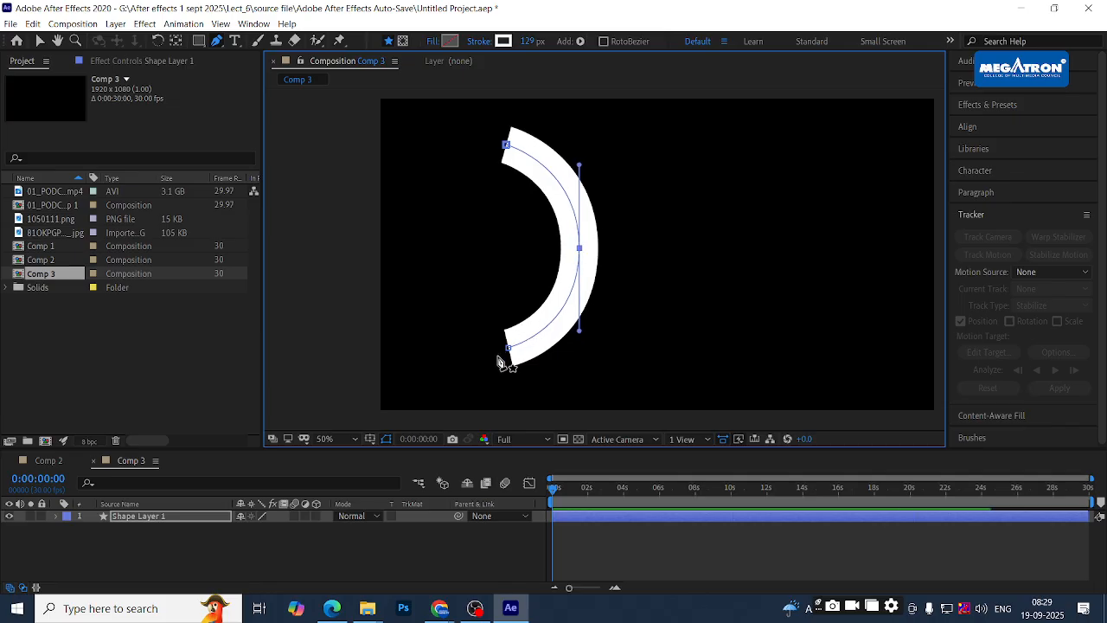
pyautogui.moveTo(508, 348); pyautogui.dragTo(504, 353)
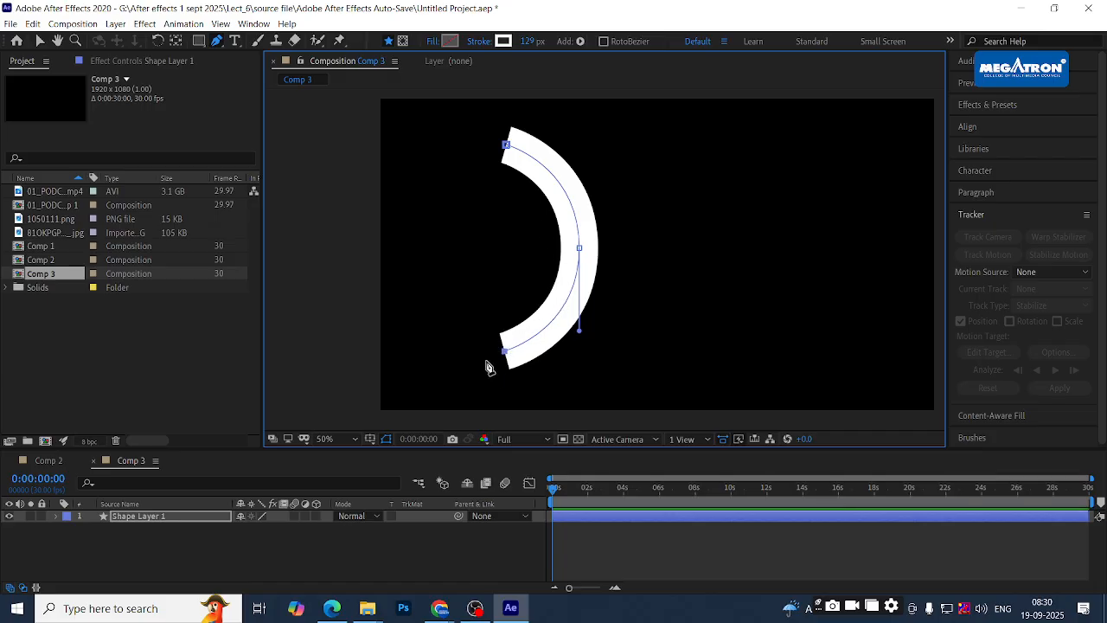
pyautogui.click(81, 558)
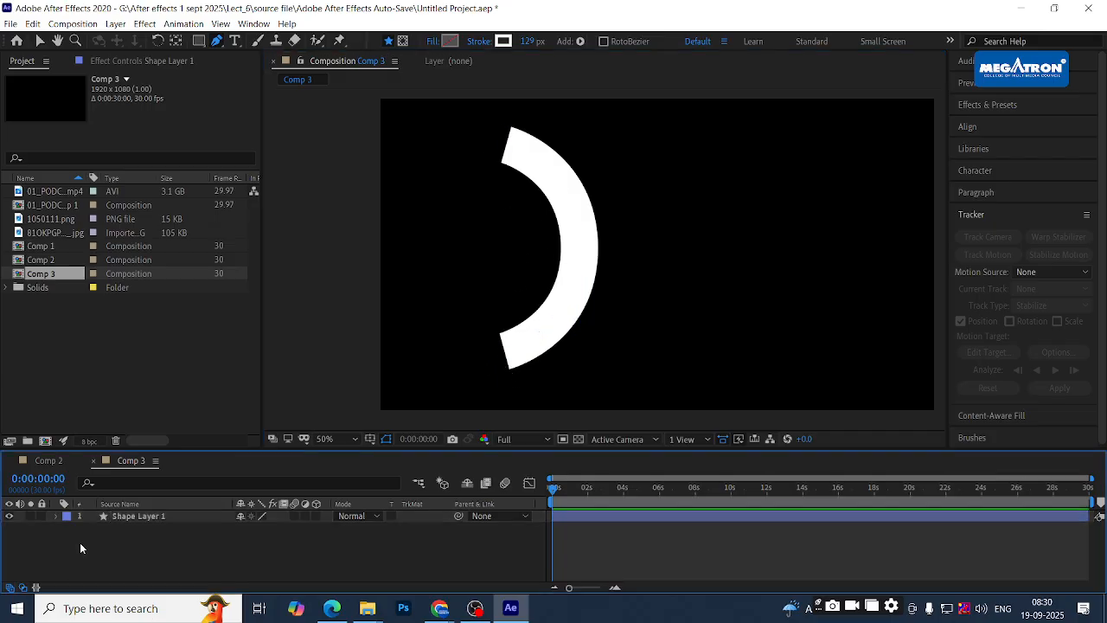
# - Expand Shape 1's Stroke 1 settings and set its Line Cap to Round Cap
pyautogui.click(55, 516)
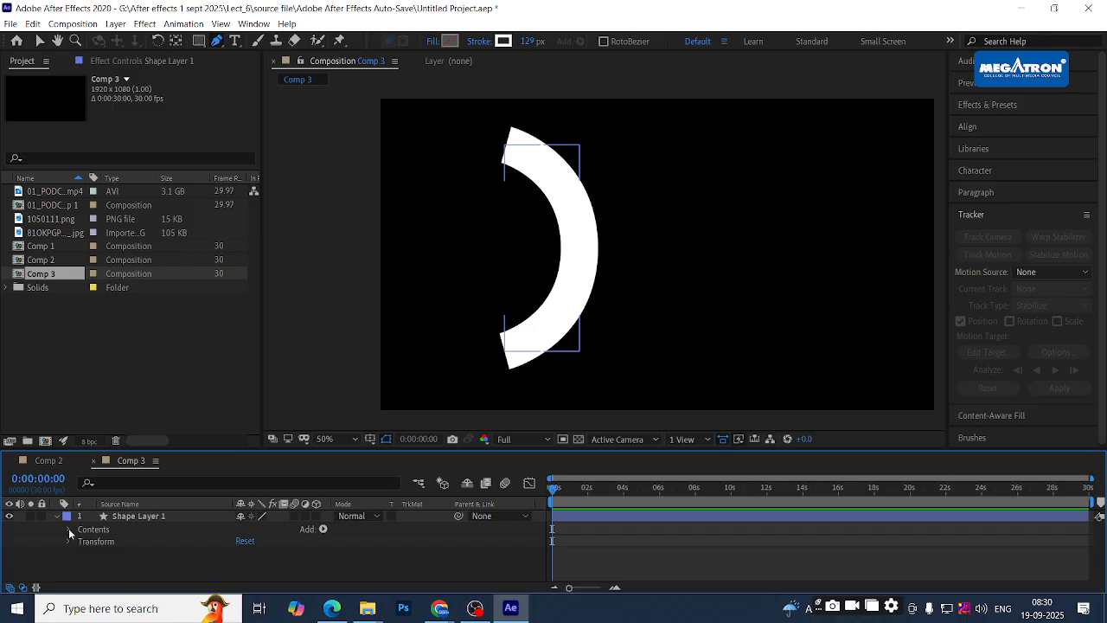
pyautogui.click(69, 529)
pyautogui.scroll(-1, 47, 533)
pyautogui.scroll(1, 55, 536)
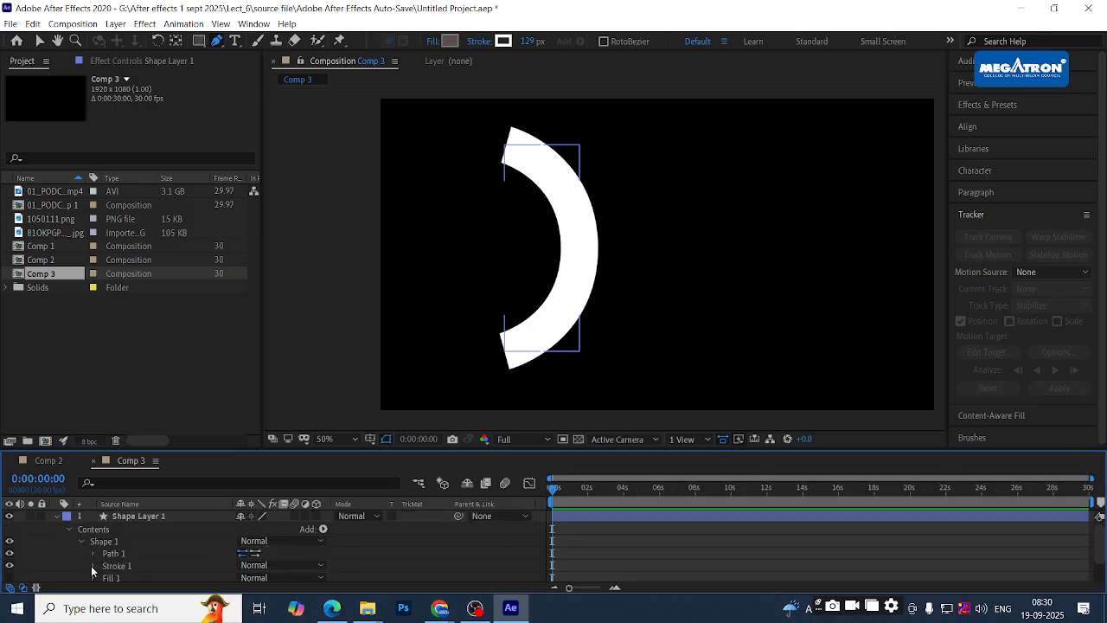
pyautogui.click(92, 567)
pyautogui.moveTo(346, 450); pyautogui.dragTo(346, 384)
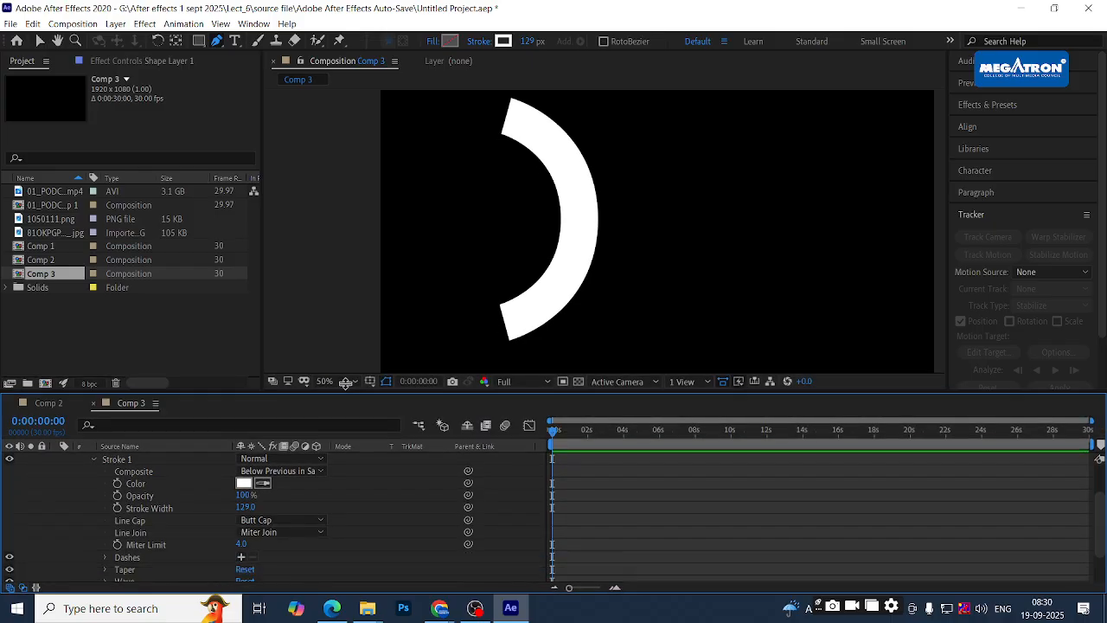
pyautogui.click(265, 512)
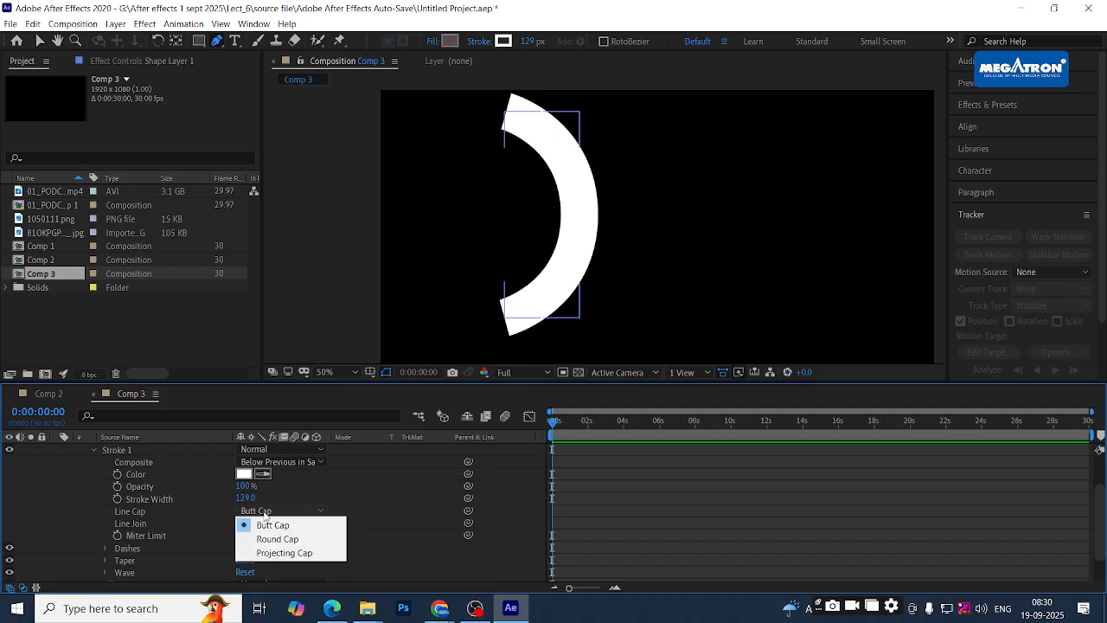
pyautogui.click(277, 539)
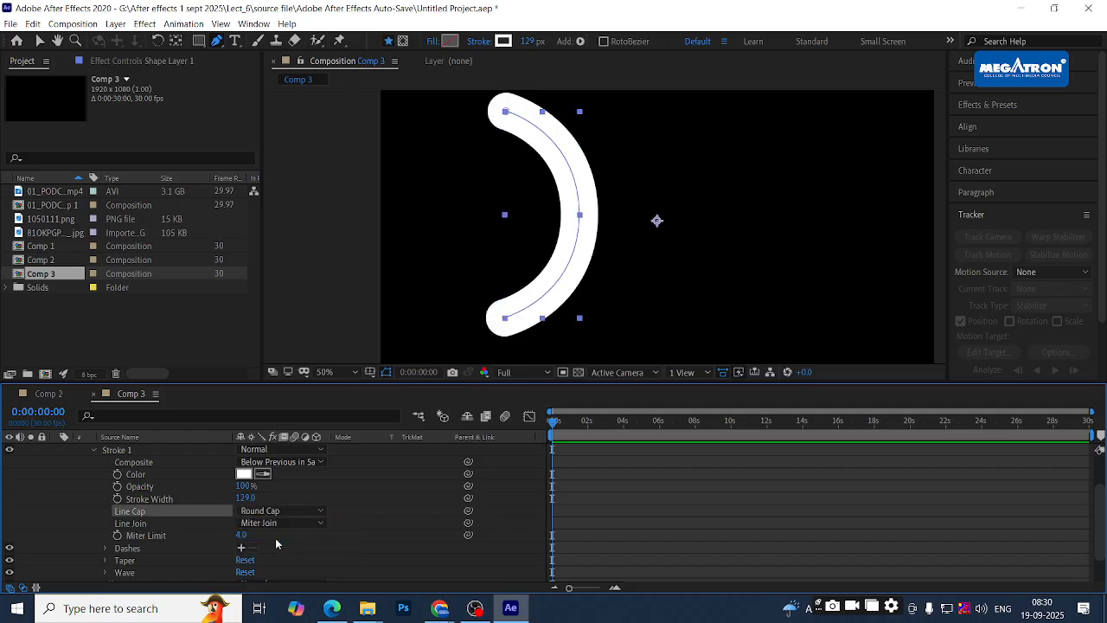
pyautogui.click(360, 545)
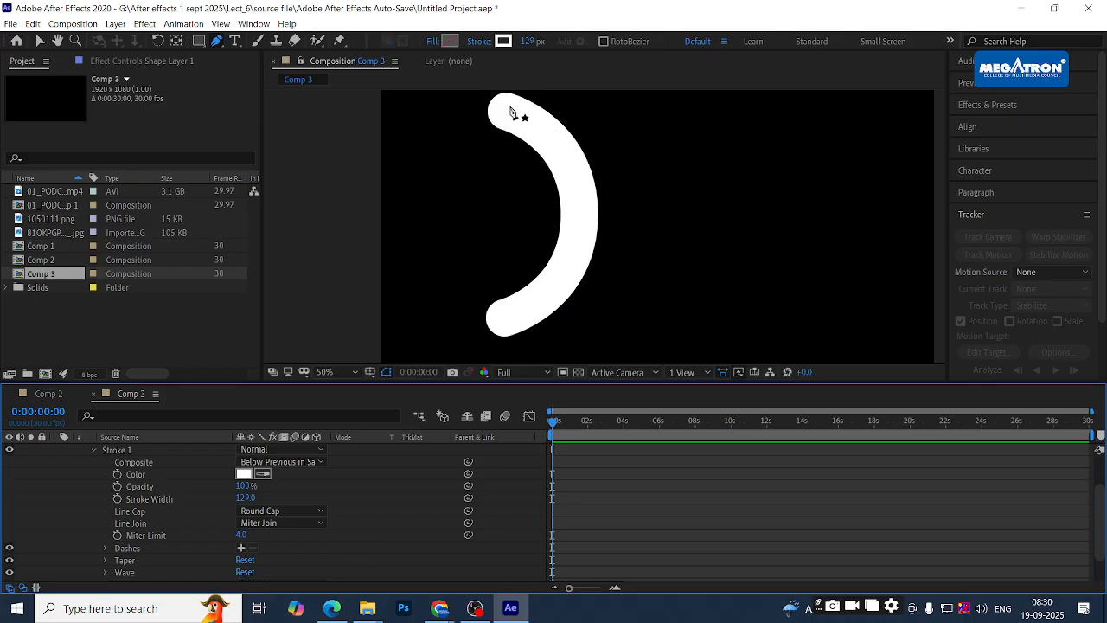
# - Collapse the stroke settings, switch to the Selection tool and deselect Shape Layer 1
pyautogui.click(367, 556)
pyautogui.scroll(2, 369, 552)
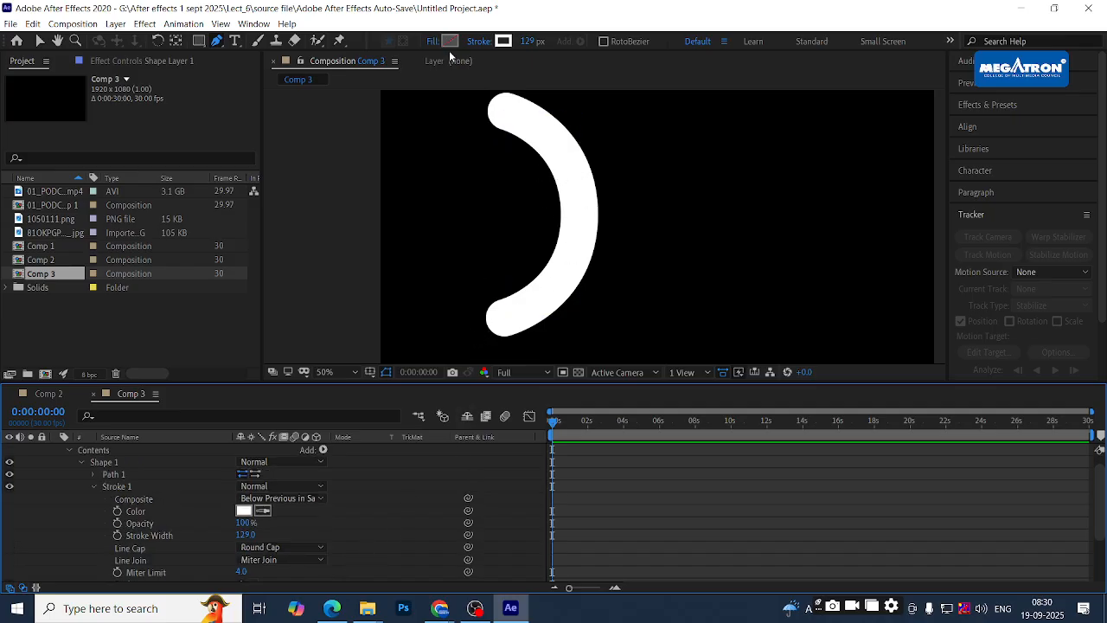
pyautogui.click(386, 373)
pyautogui.scroll(1, 410, 513)
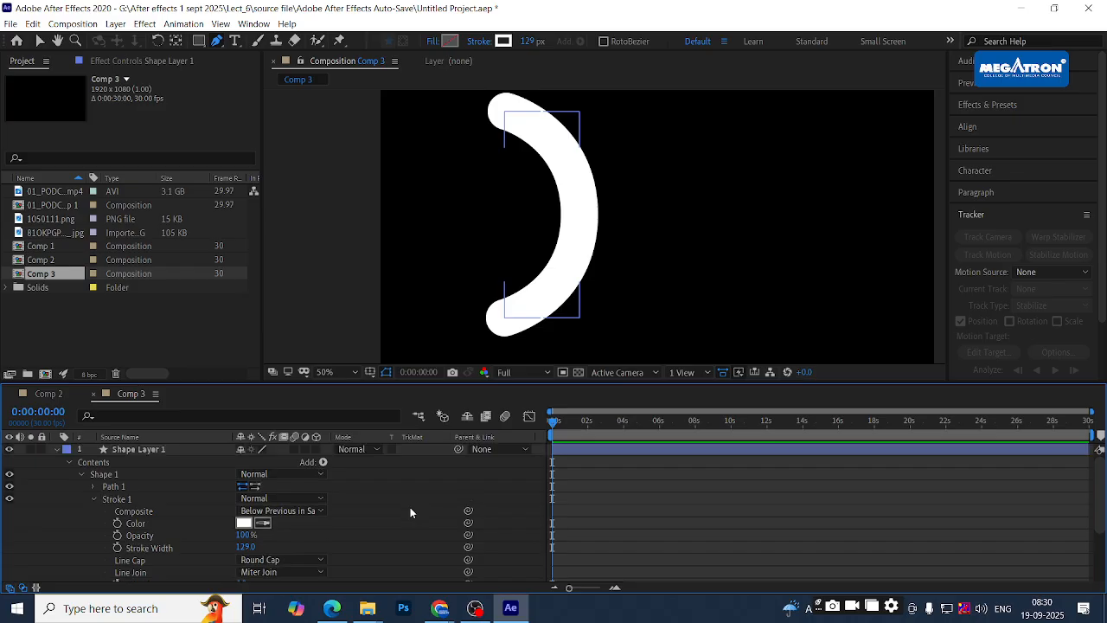
pyautogui.click(94, 499)
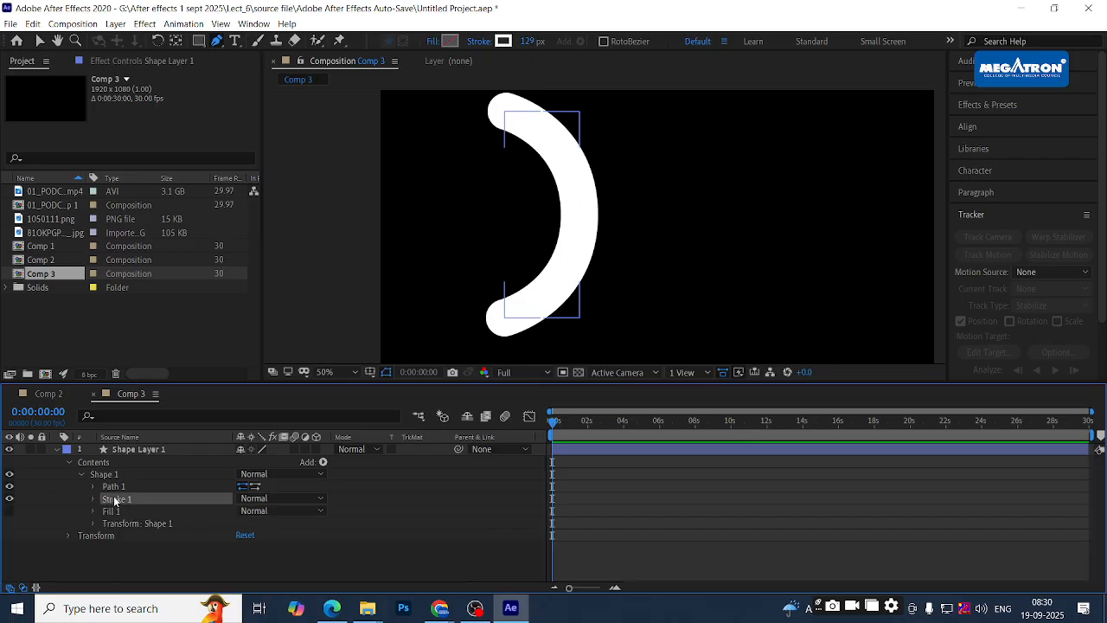
pyautogui.click(112, 502)
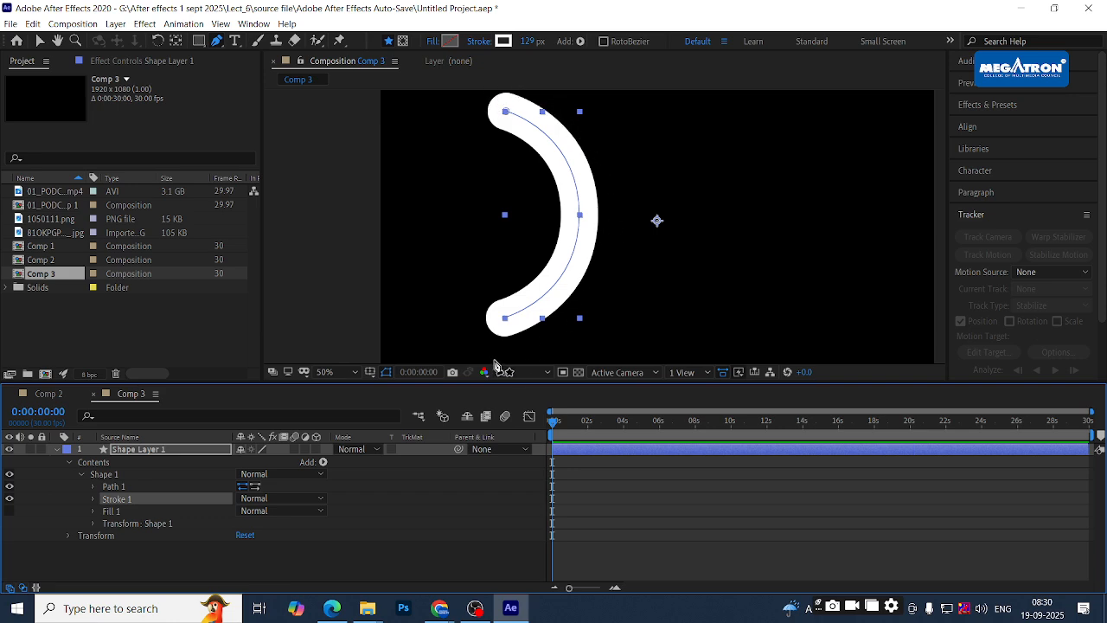
pyautogui.click(169, 565)
pyautogui.click(172, 449)
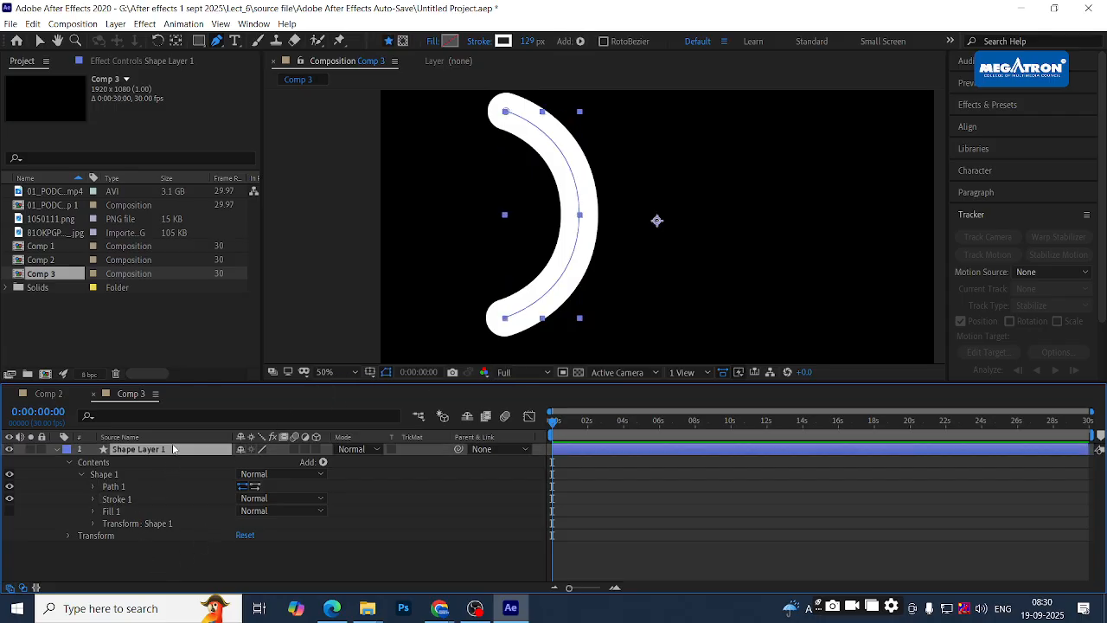
pyautogui.press('v')
pyautogui.click(155, 566)
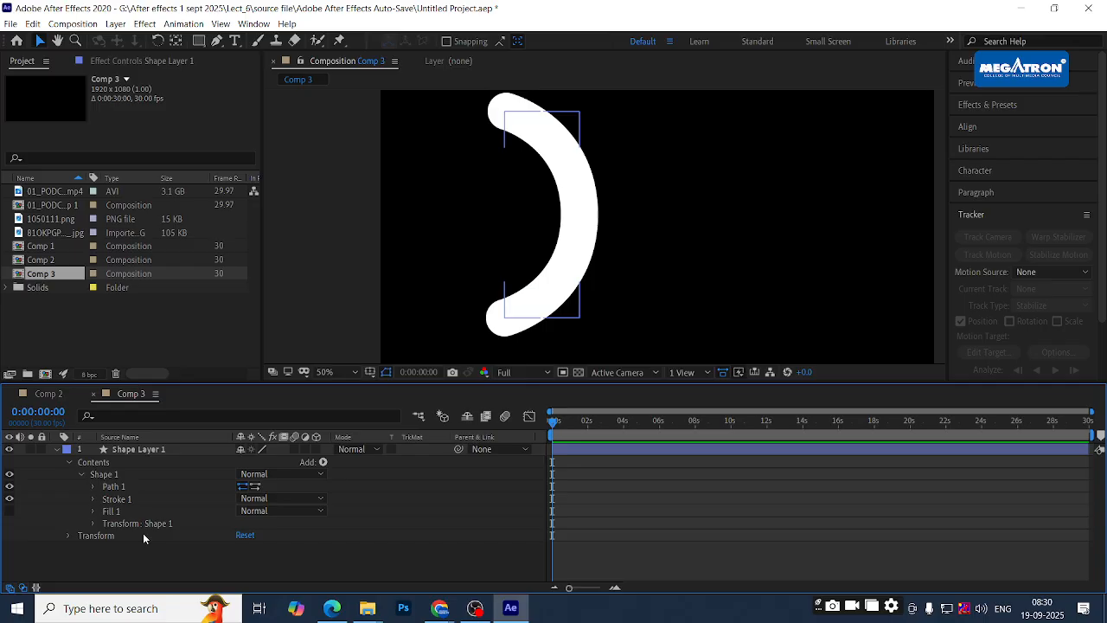
# - Add a second Stroke to Shape 1, initially black (000000) and thickened around the arc
pyautogui.click(322, 463)
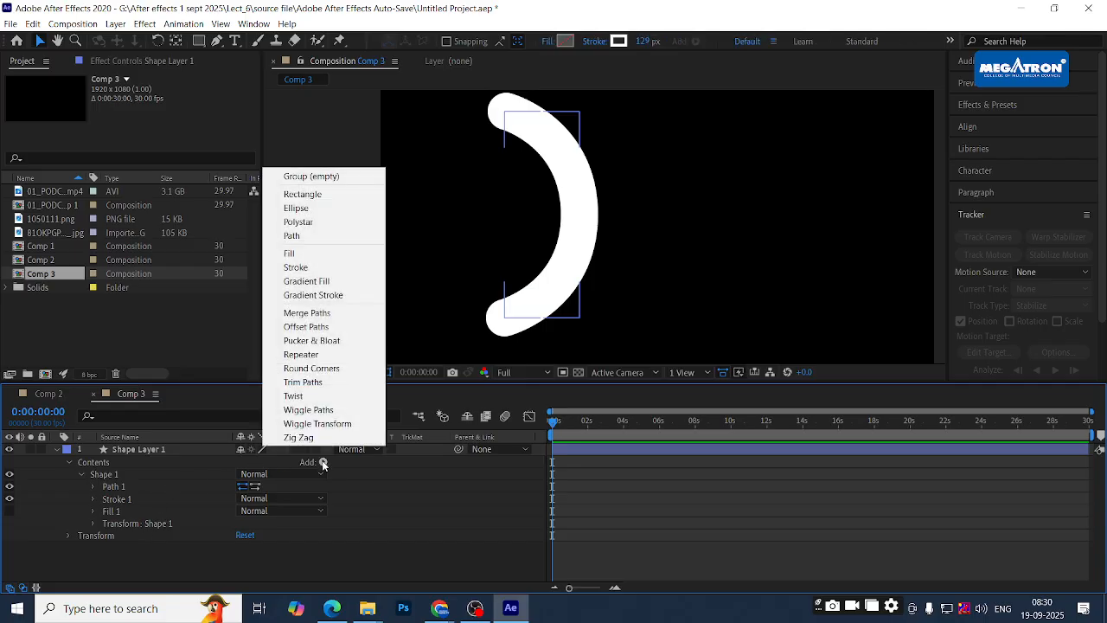
pyautogui.click(281, 269)
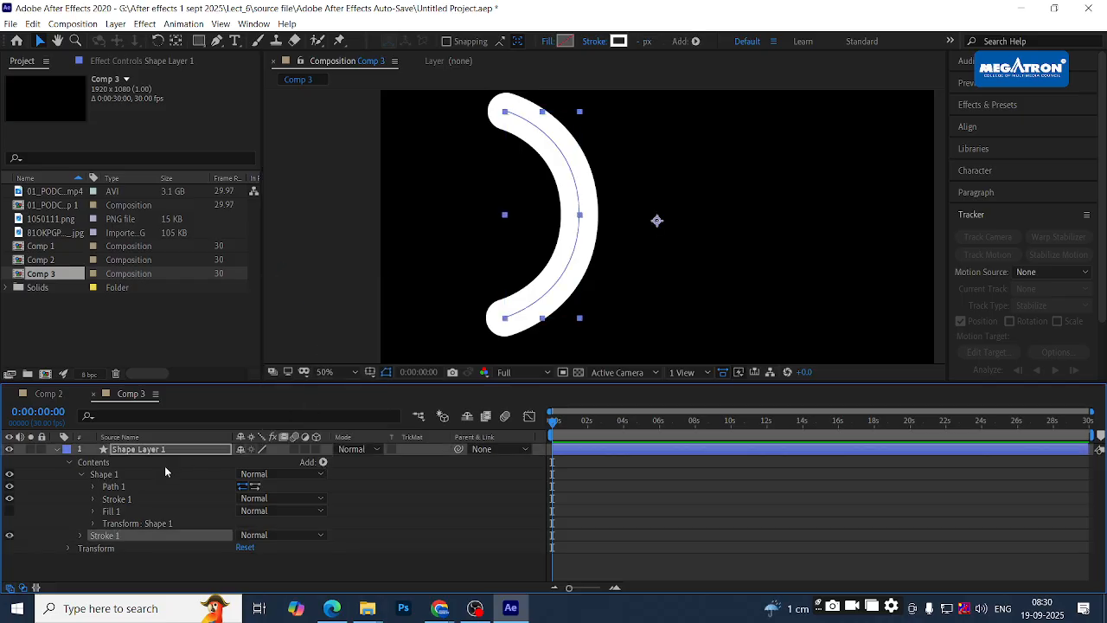
pyautogui.click(80, 536)
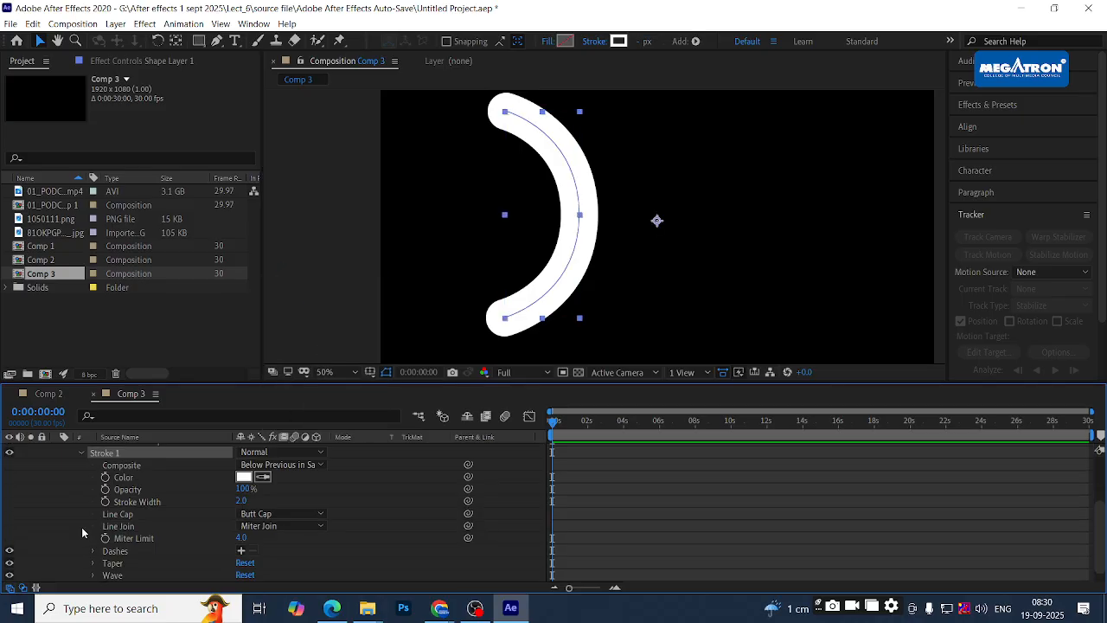
pyautogui.click(244, 476)
pyautogui.write('000000')
pyautogui.click(699, 156)
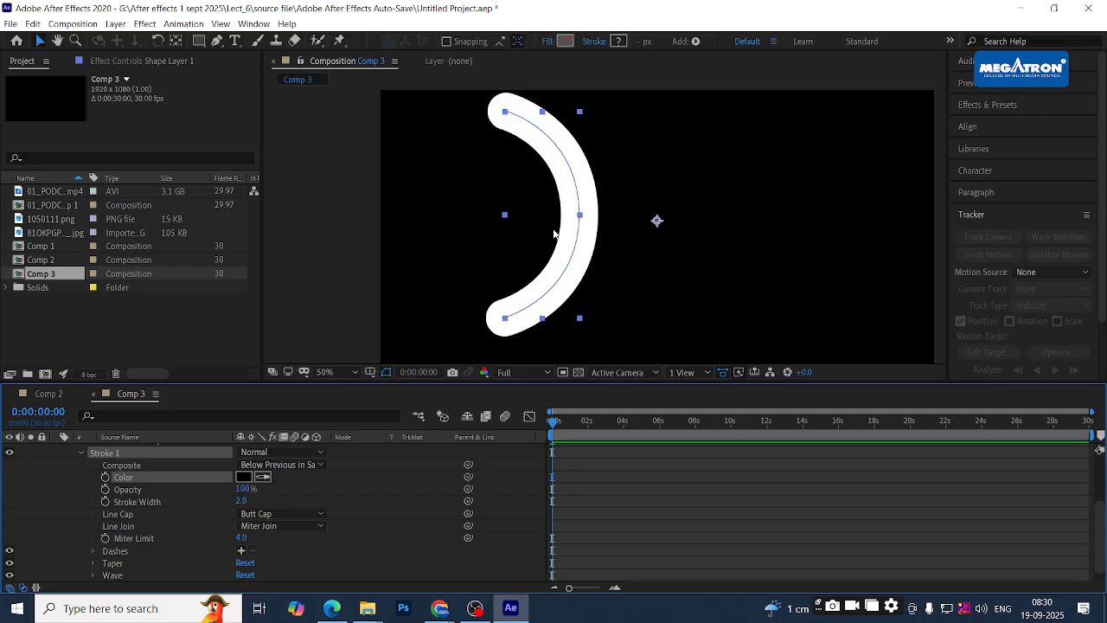
pyautogui.moveTo(244, 502)
pyautogui.mouseDown()
pyautogui.moveTo(381, 489)
pyautogui.moveTo(363, 491)
pyautogui.mouseUp()
# - Make the new stroke red (FF0000), 143 wide, with Round Cap ends
pyautogui.click(243, 476)
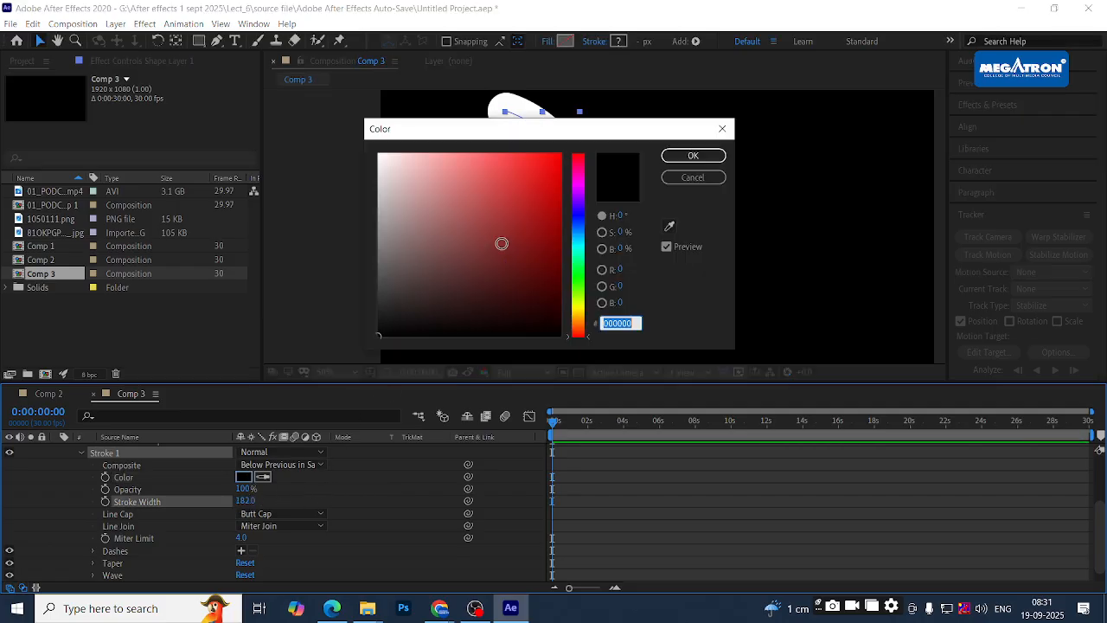
pyautogui.write('FF0000')
pyautogui.click(695, 158)
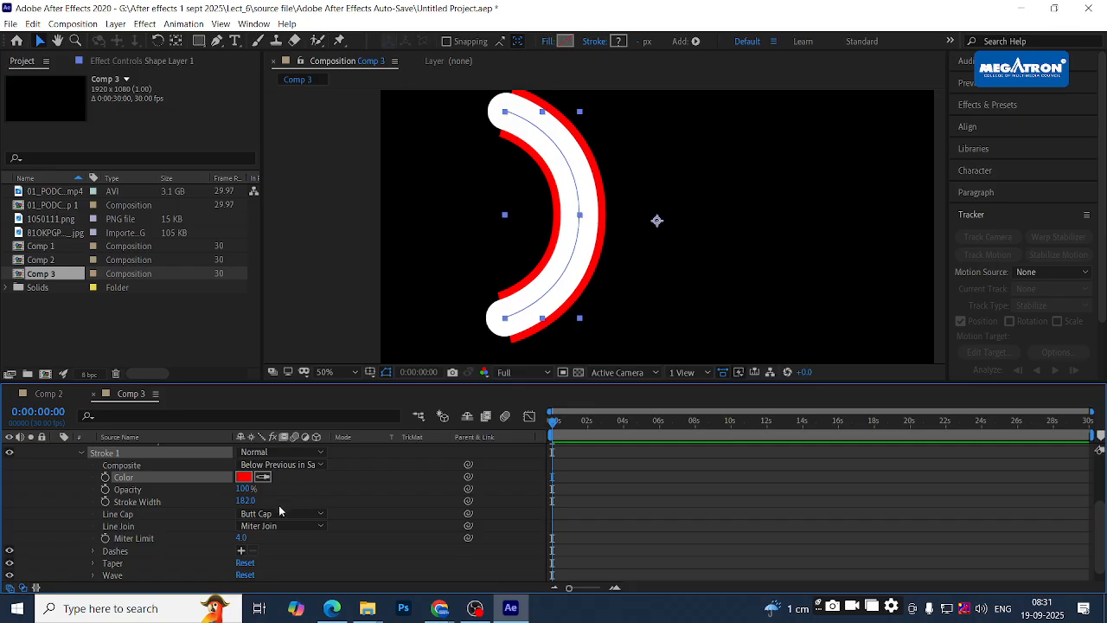
pyautogui.moveTo(245, 489)
pyautogui.mouseDown()
pyautogui.moveTo(224, 489)
pyautogui.moveTo(255, 487)
pyautogui.moveTo(220, 501)
pyautogui.mouseUp()
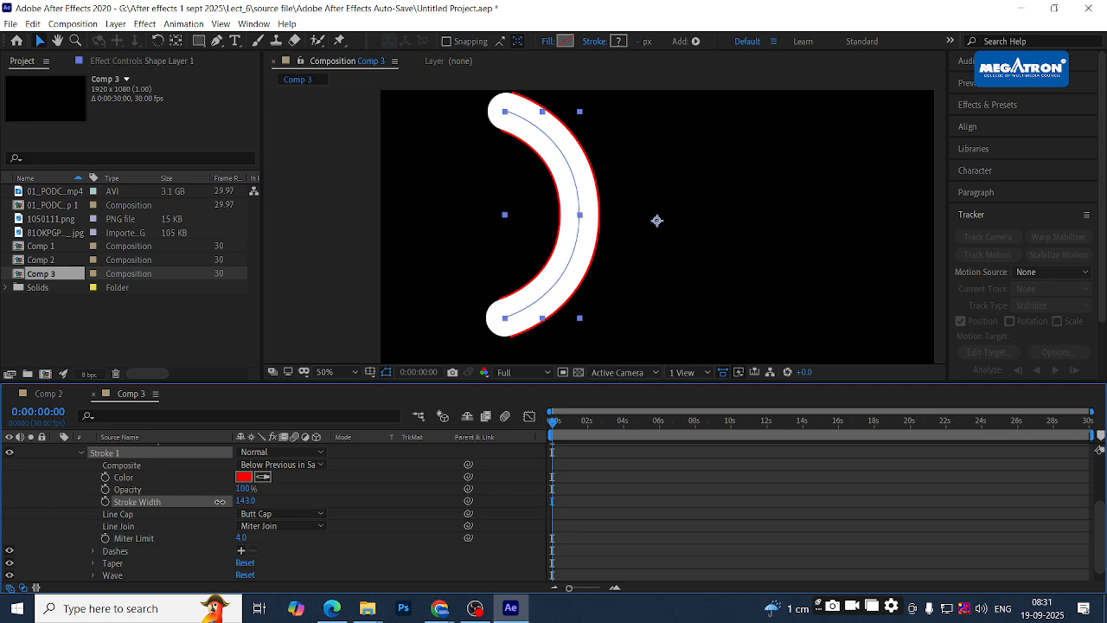
pyautogui.scroll(-1, 385, 502)
pyautogui.click(290, 501)
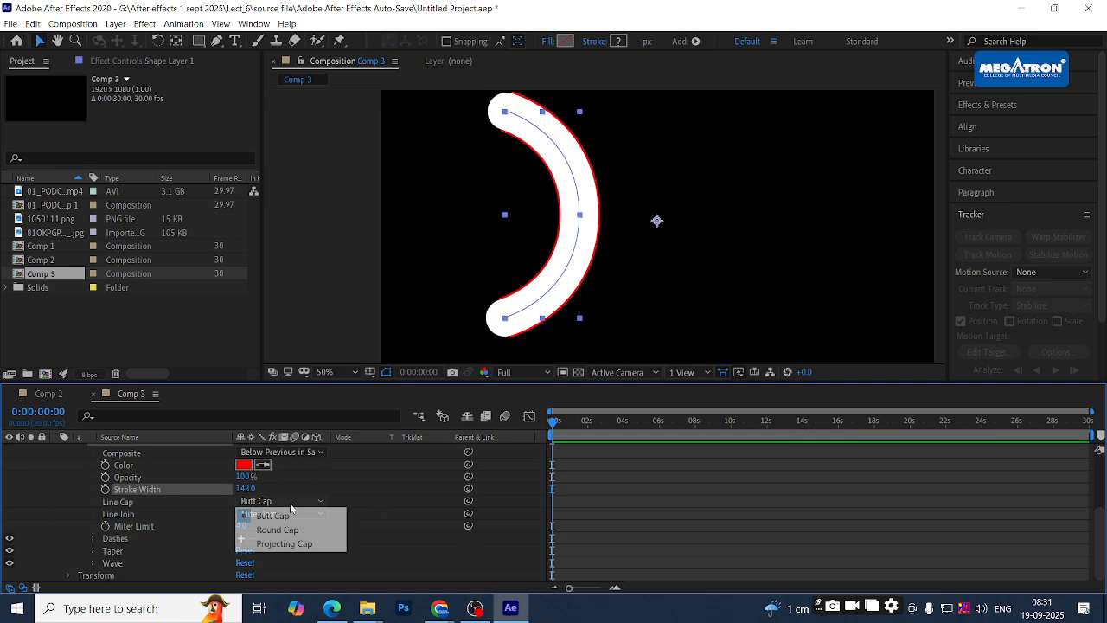
pyautogui.click(278, 529)
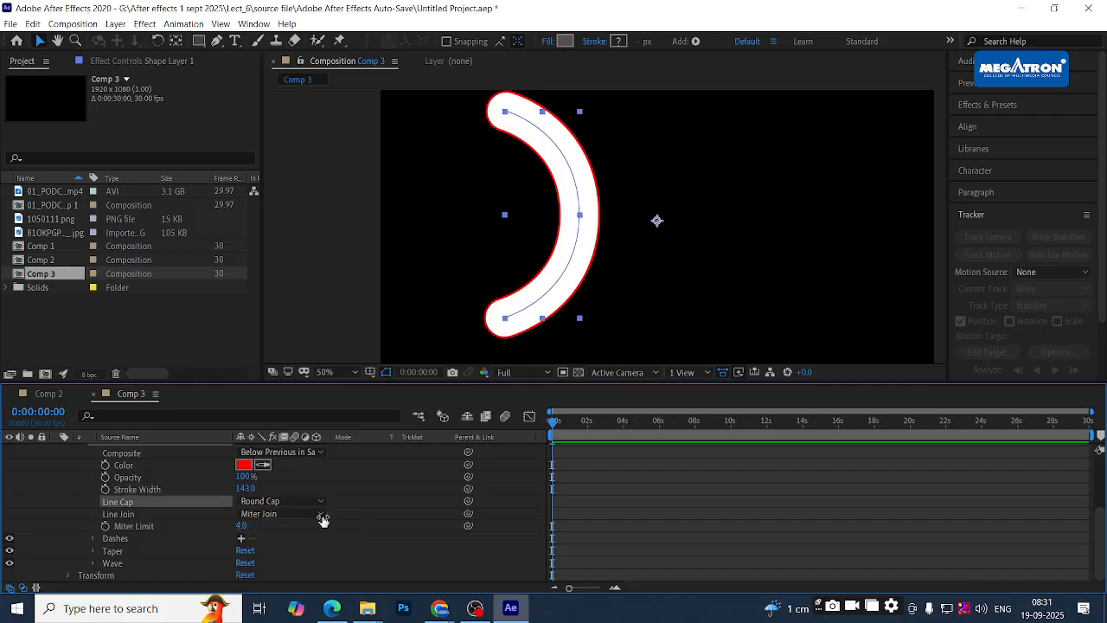
pyautogui.scroll(1, 593, 182)
pyautogui.scroll(-1, 593, 182)
pyautogui.scroll(4, 359, 516)
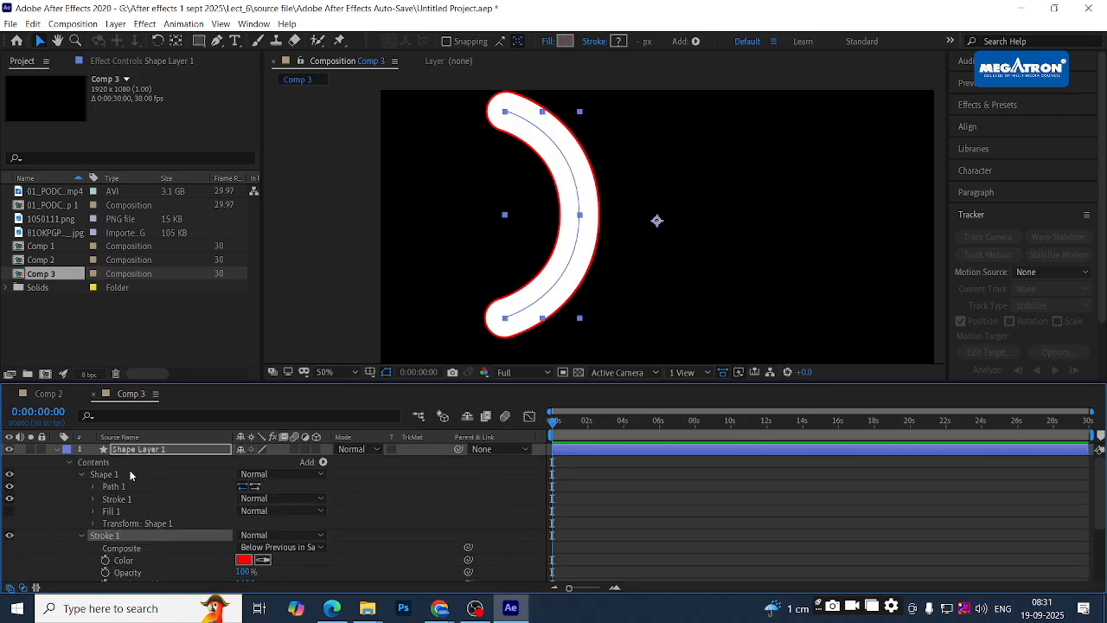
pyautogui.click(80, 535)
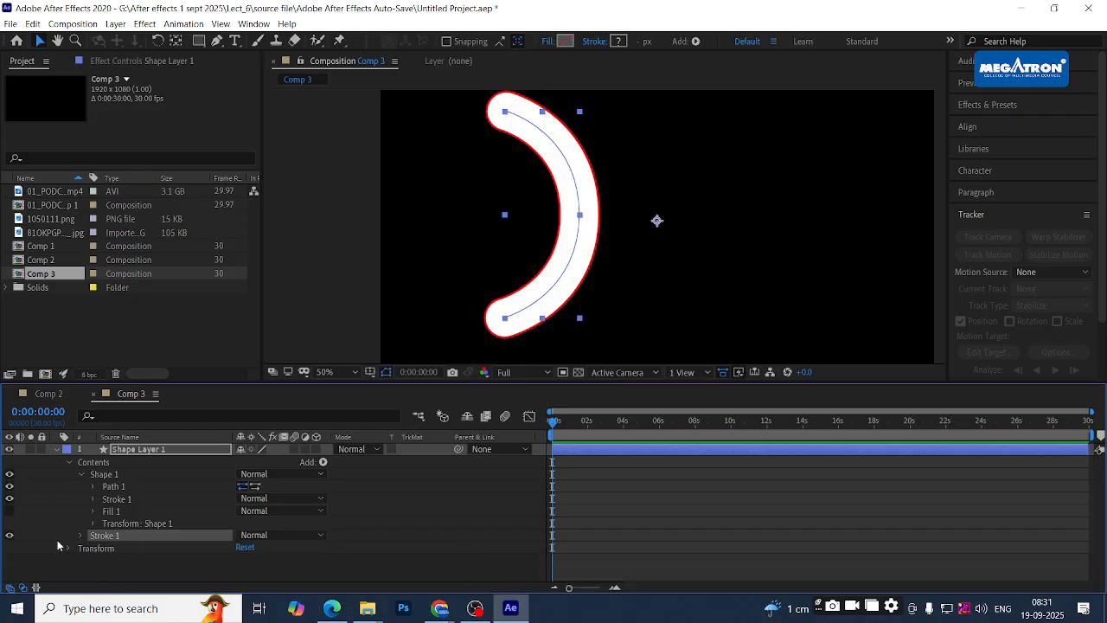
pyautogui.click(117, 500)
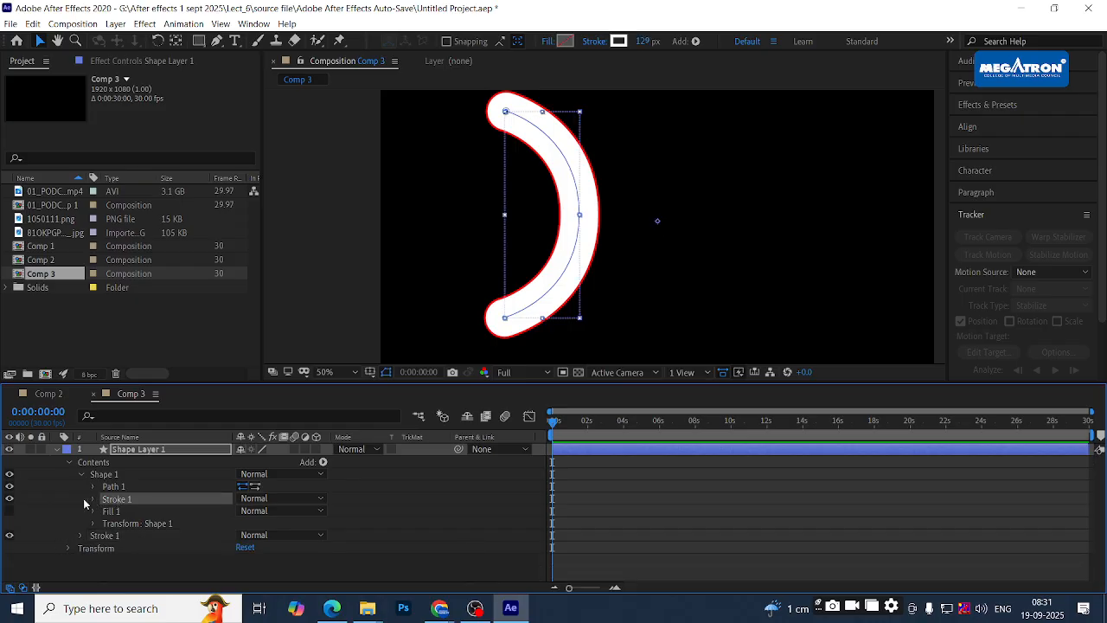
pyautogui.click(9, 498)
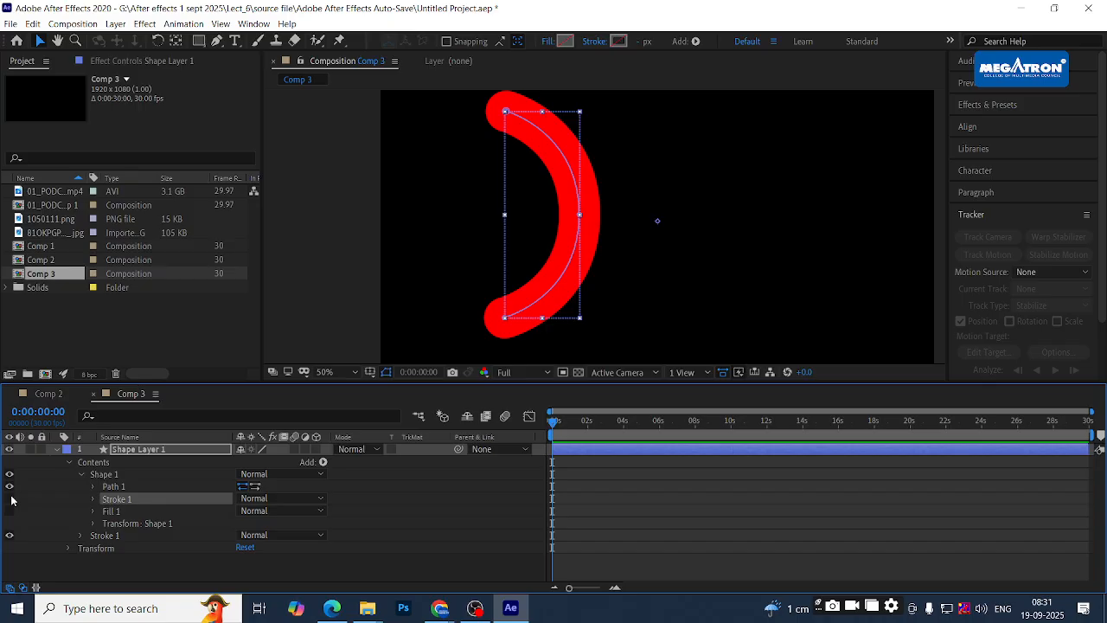
pyautogui.click(9, 498)
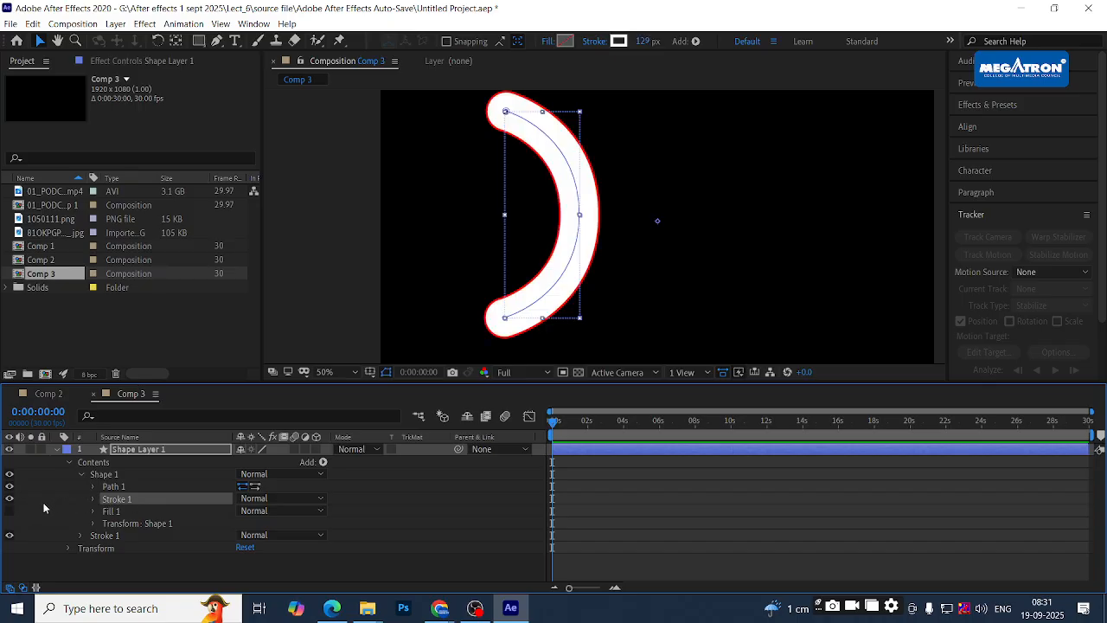
pyautogui.click(94, 500)
pyautogui.scroll(-2, 393, 486)
pyautogui.scroll(2, 393, 485)
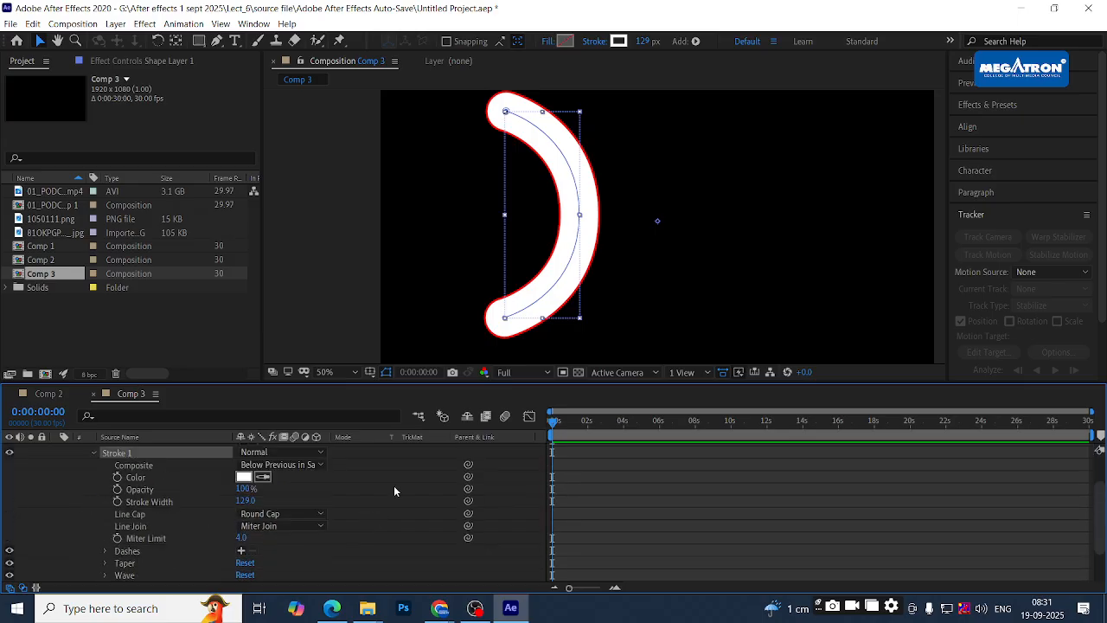
pyautogui.moveTo(245, 534)
pyautogui.mouseDown()
pyautogui.moveTo(173, 535)
pyautogui.moveTo(308, 533)
pyautogui.mouseUp()
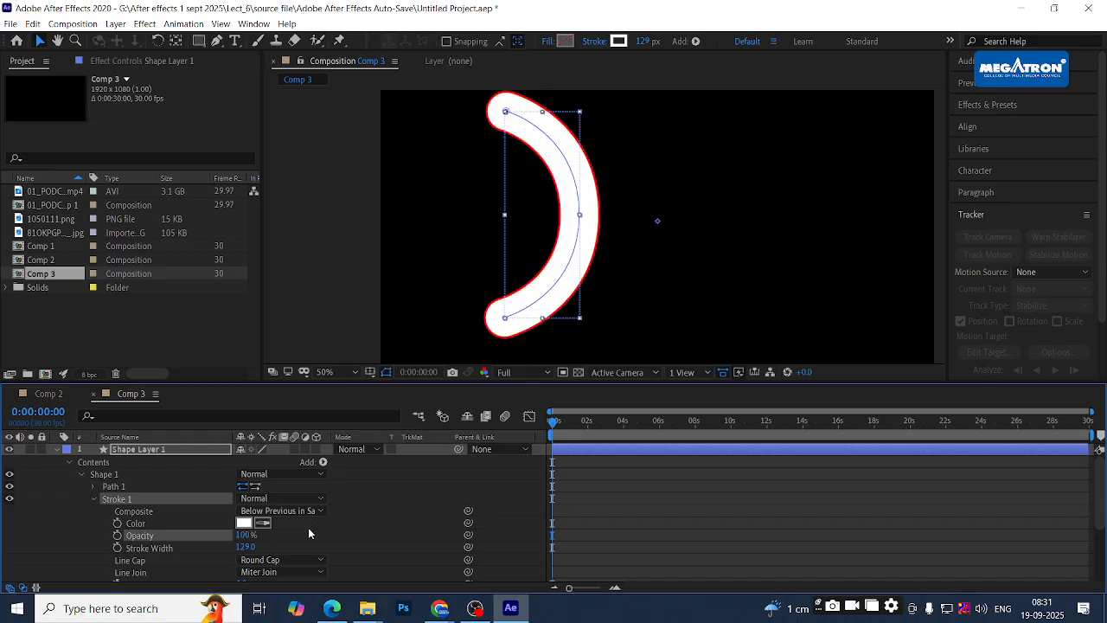
pyautogui.click(94, 500)
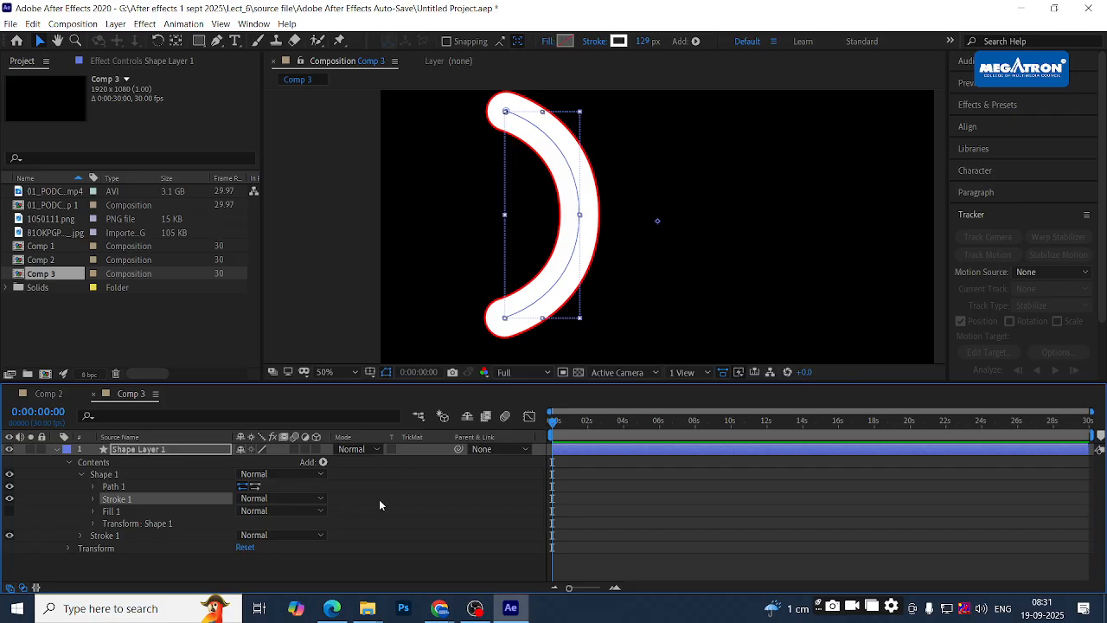
pyautogui.click(379, 500)
pyautogui.click(118, 501)
pyautogui.click(375, 493)
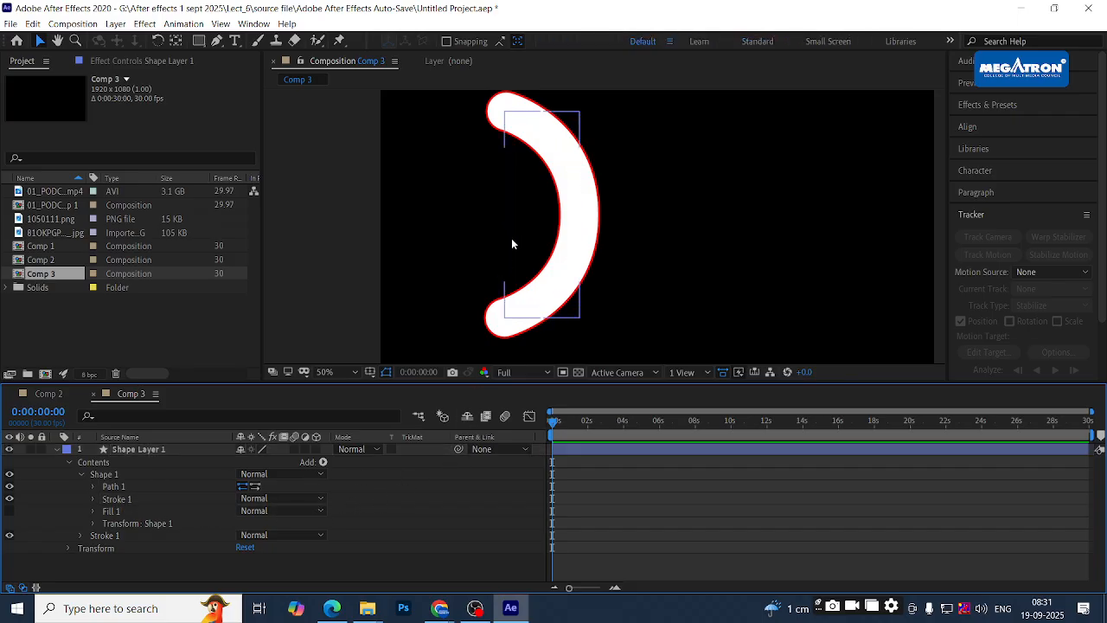
pyautogui.scroll(1, 686, 240)
pyautogui.scroll(-2, 685, 239)
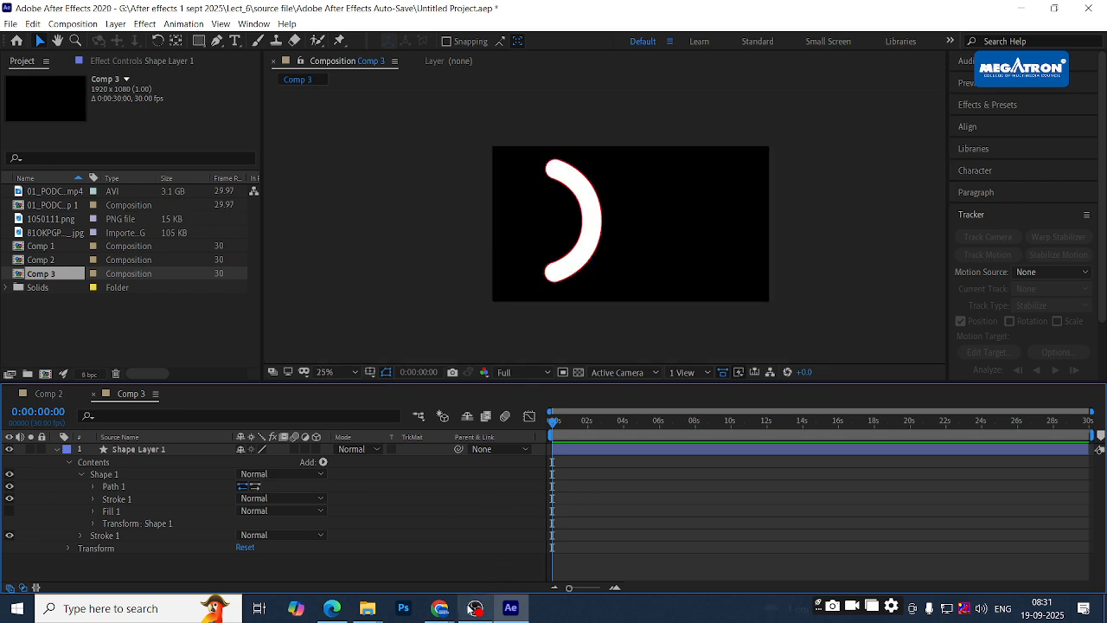
pyautogui.moveTo(441, 608)
pyautogui.click(361, 543)
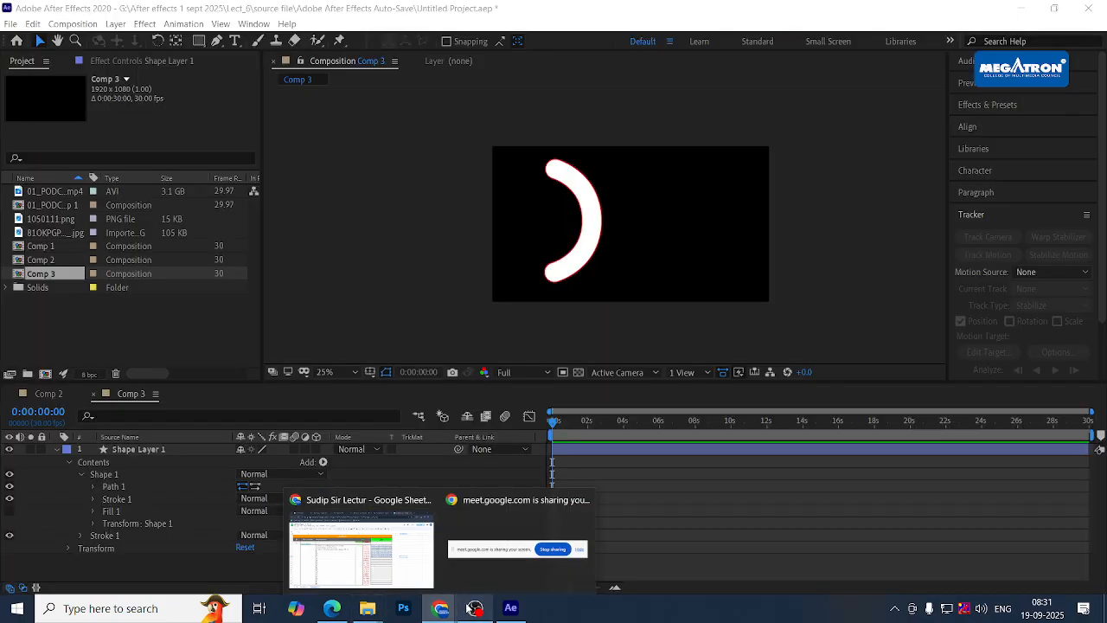
pyautogui.click(362, 545)
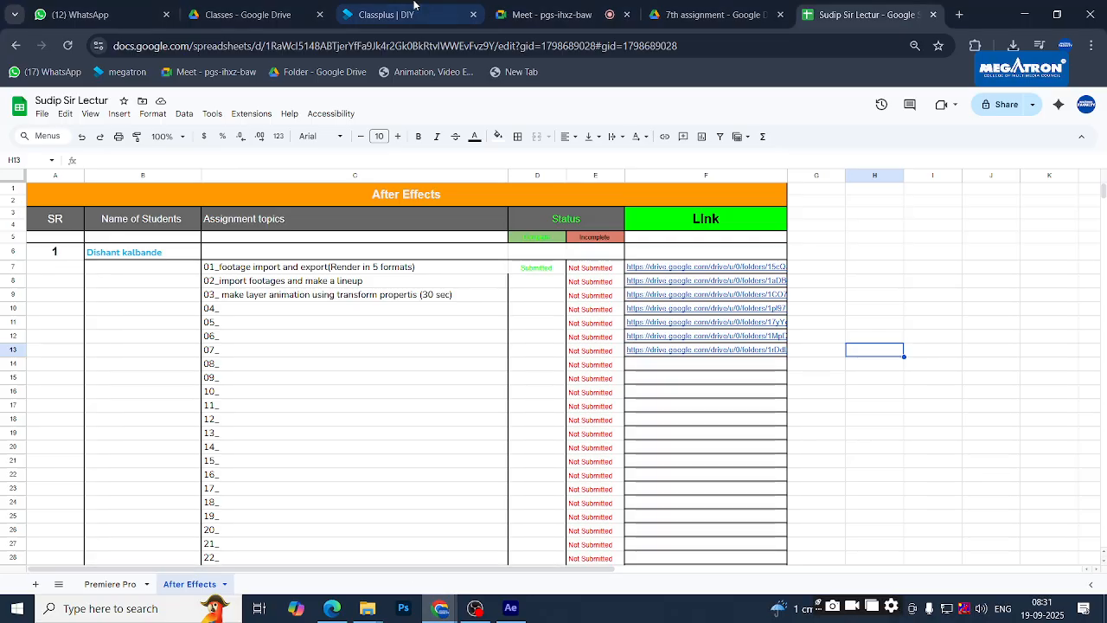
pyautogui.click(604, 7)
pyautogui.click(728, 4)
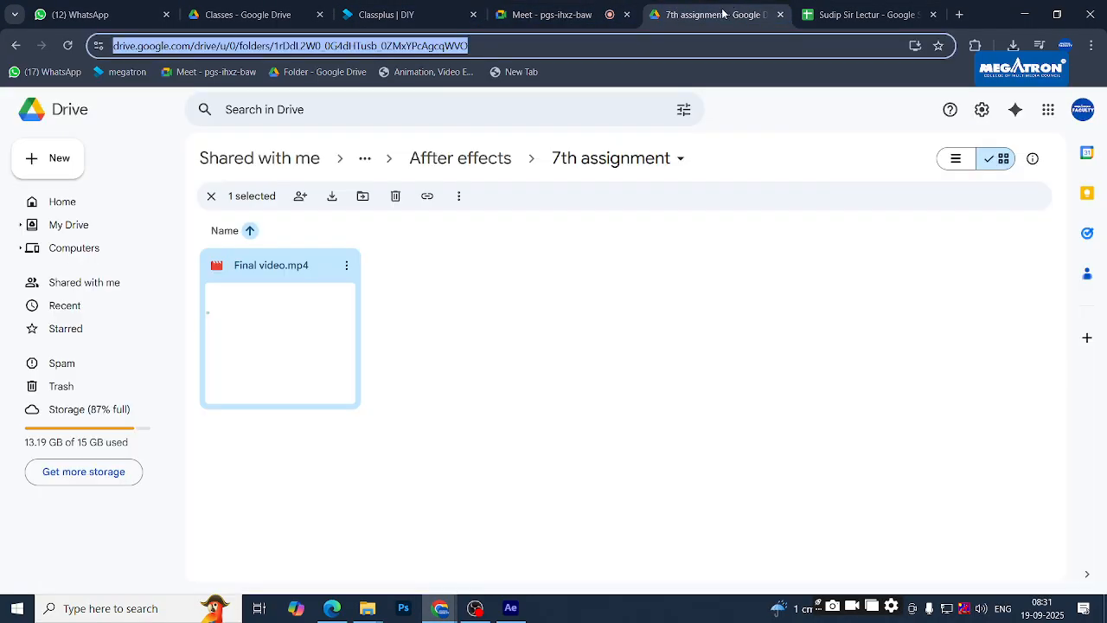
pyautogui.doubleClick(277, 314)
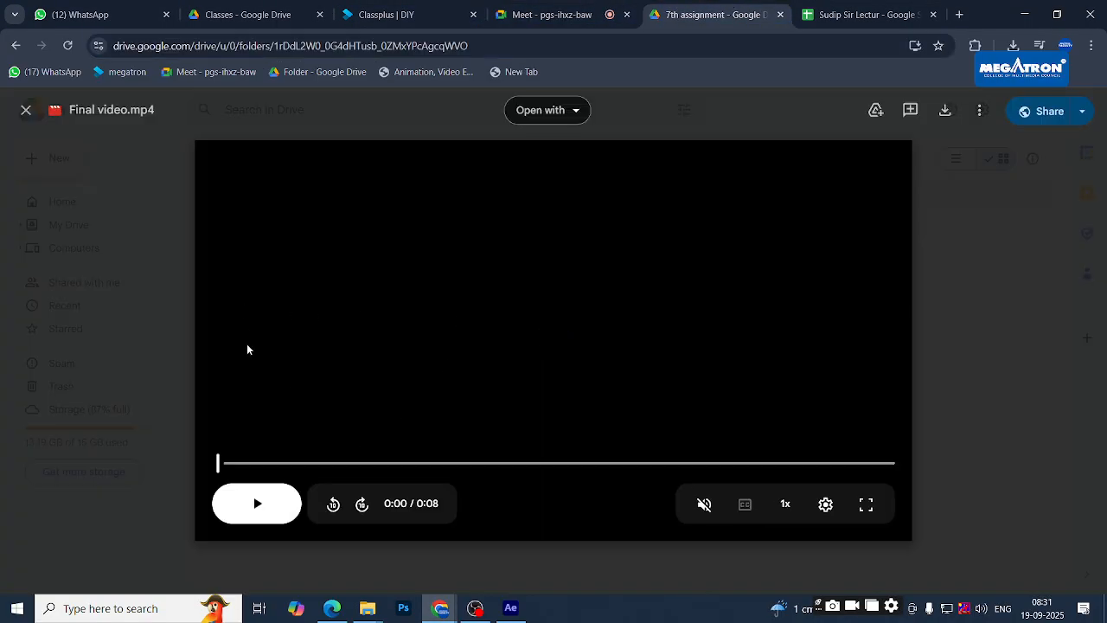
pyautogui.click(252, 497)
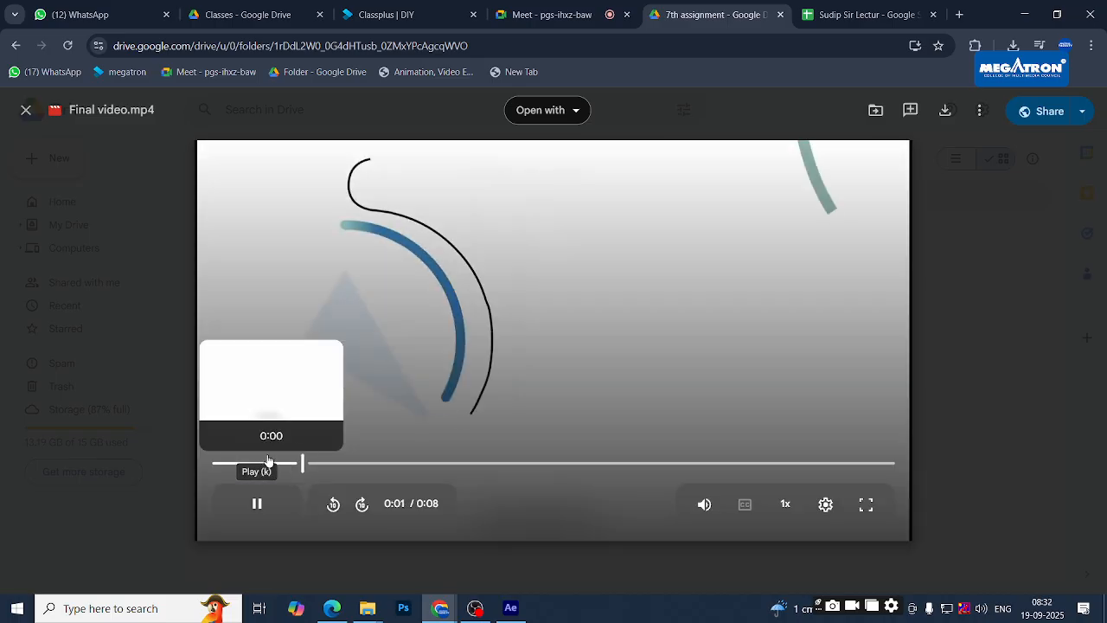
pyautogui.click(256, 503)
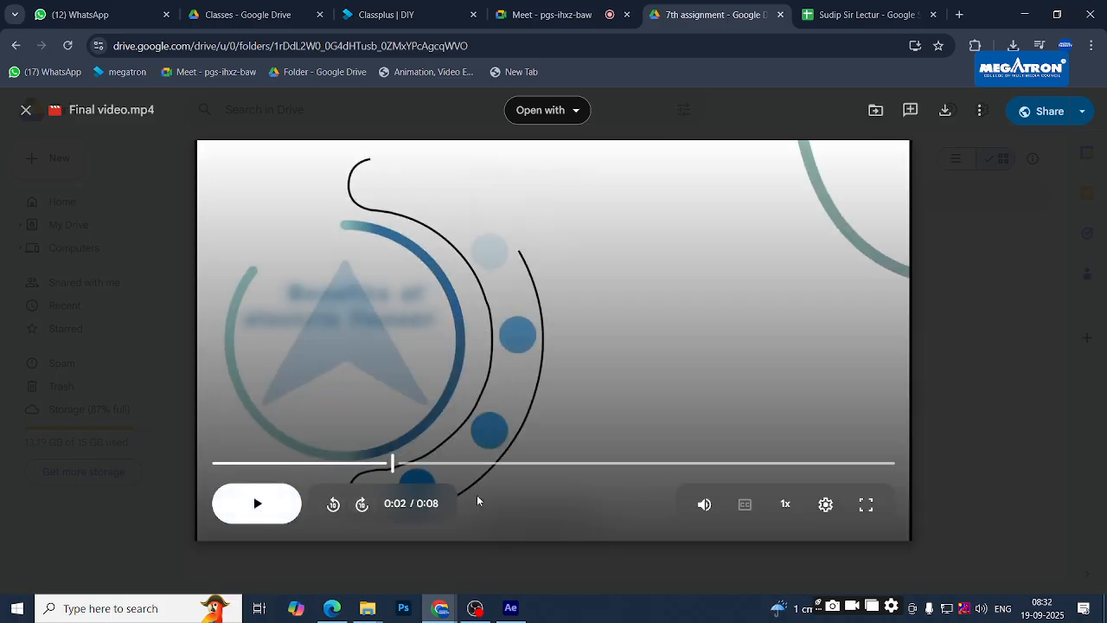
pyautogui.hotkey('alt', 'Tab')
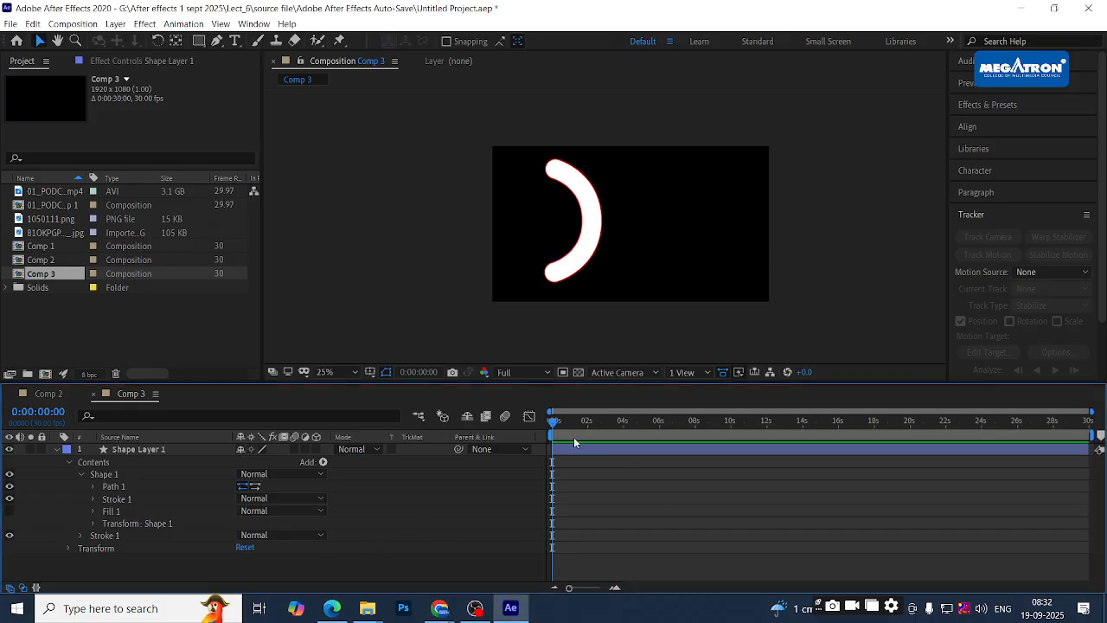
# - Nudge the current time forward, select the red Stroke 1 and twirl the Shape 1 group closed
pyautogui.moveTo(555, 424); pyautogui.dragTo(552, 424)
pyautogui.click(95, 537)
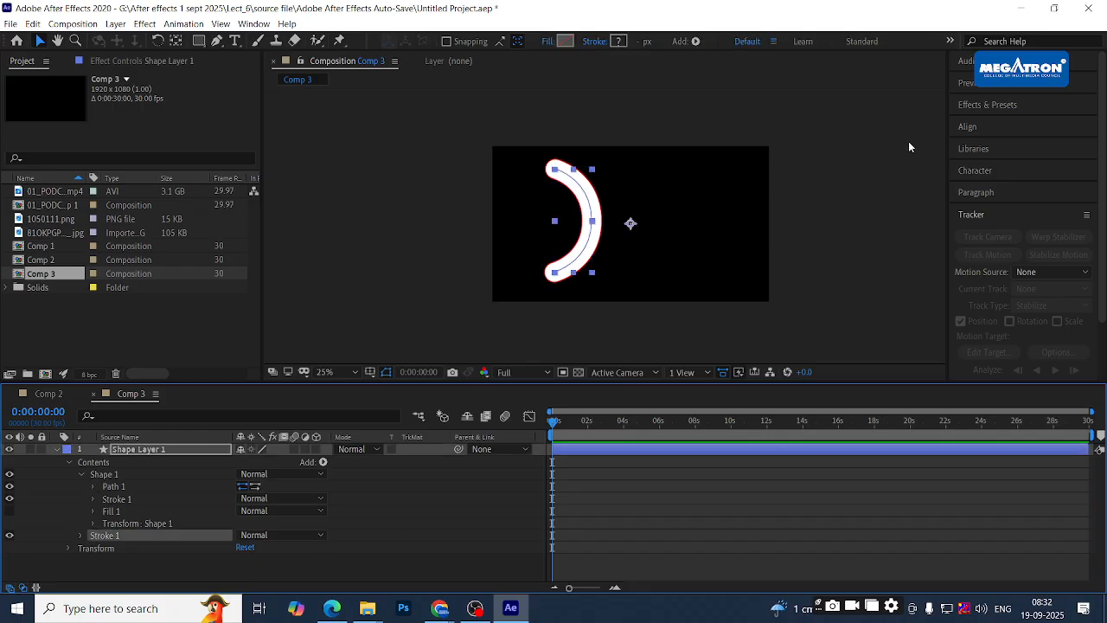
pyautogui.scroll(2, 609, 216)
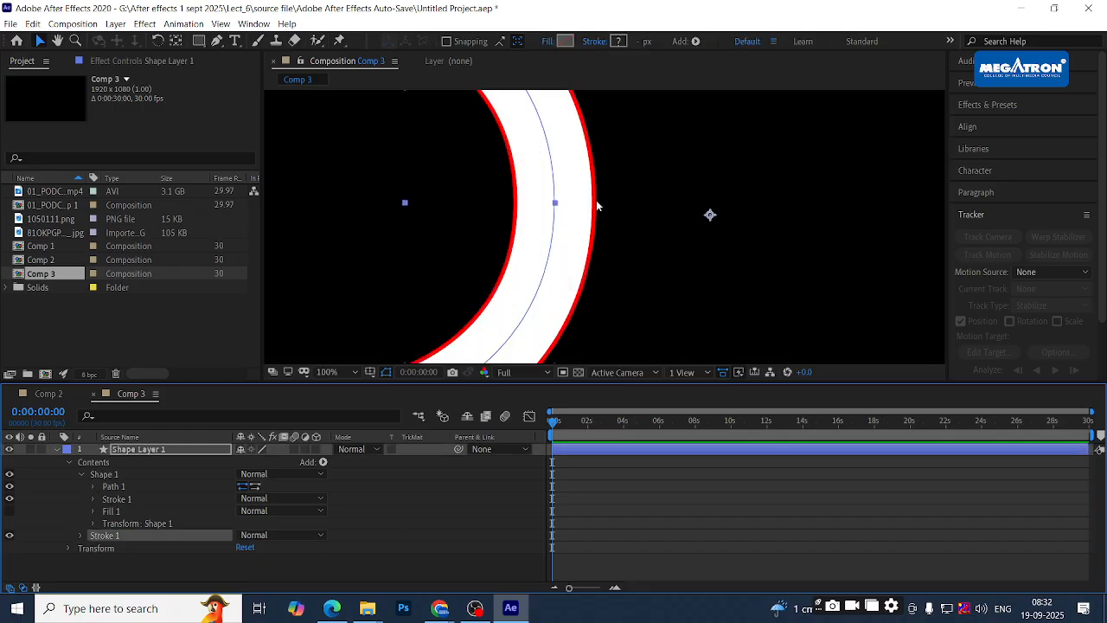
pyautogui.click(80, 474)
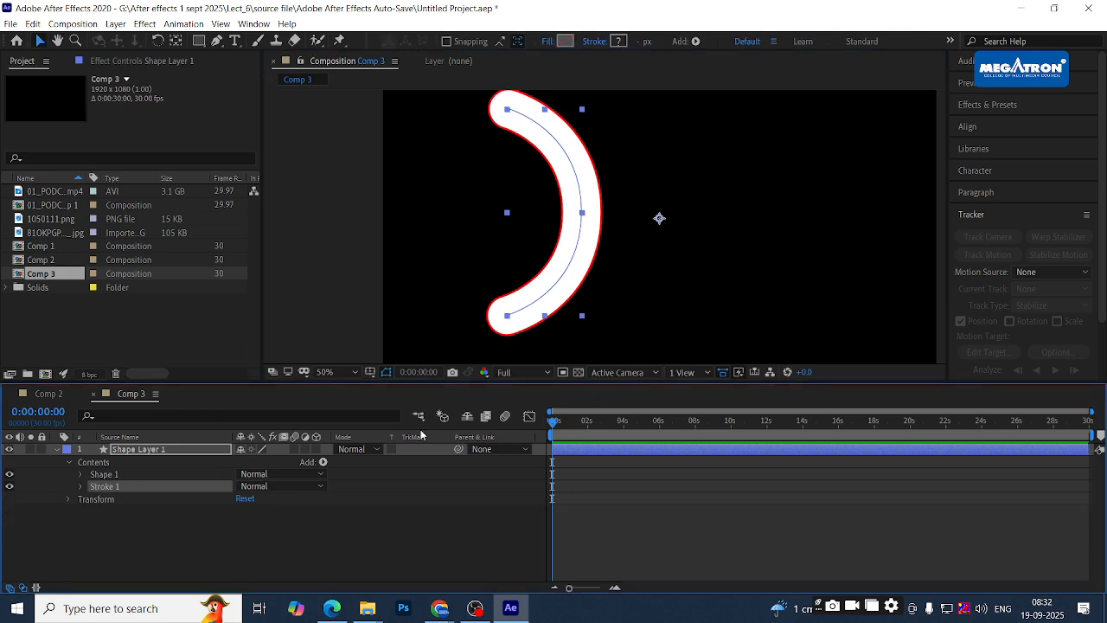
pyautogui.click(331, 540)
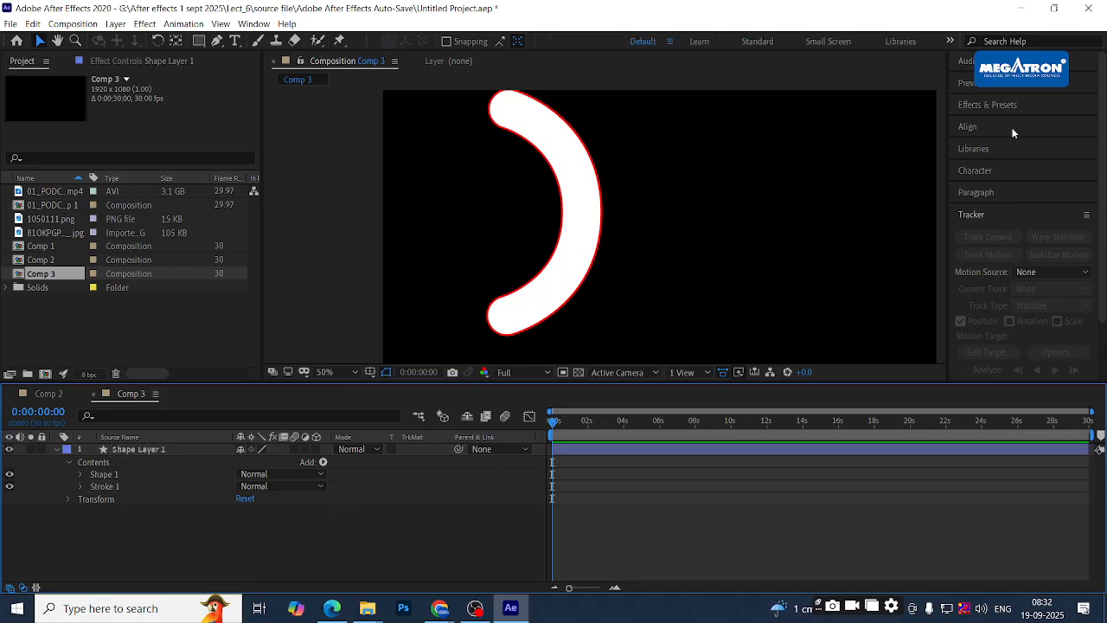
# - Apply the Stroke effect to Shape Layer 1 and increase its brush size
pyautogui.click(987, 104)
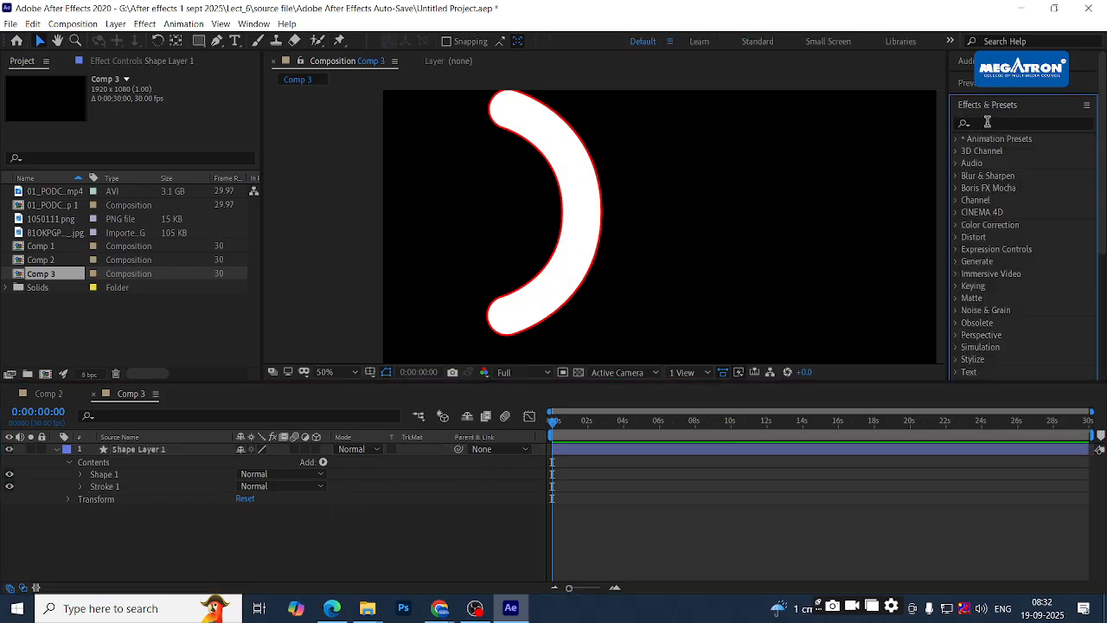
pyautogui.click(987, 122)
pyautogui.write('s')
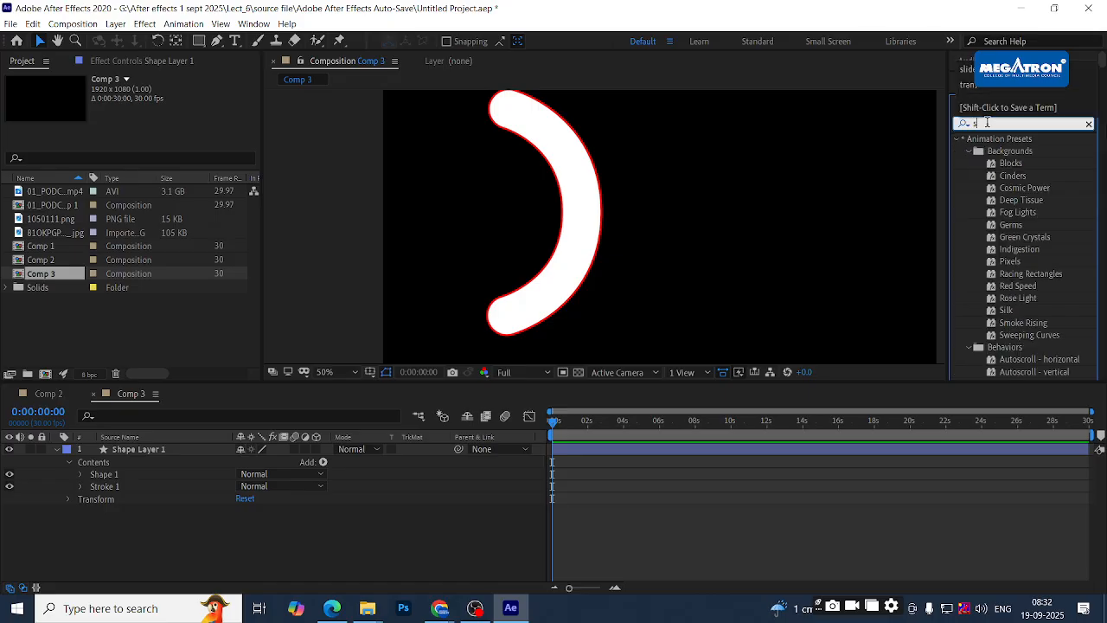
pyautogui.write('tro')
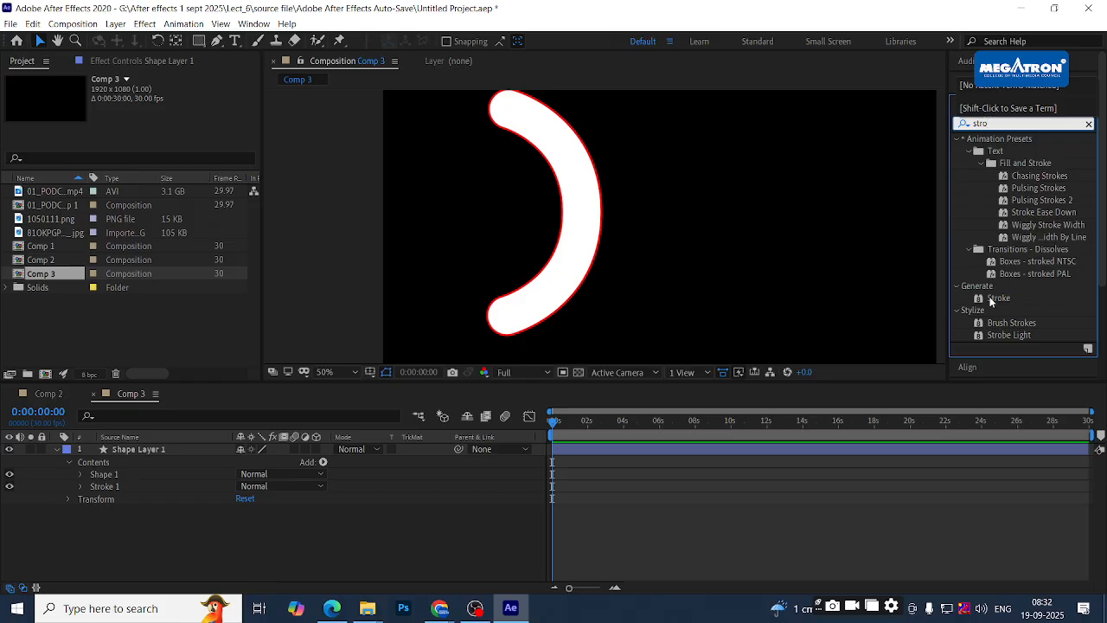
pyautogui.moveTo(1000, 299)
pyautogui.mouseDown()
pyautogui.moveTo(1017, 304)
pyautogui.moveTo(346, 450)
pyautogui.moveTo(180, 461)
pyautogui.mouseUp()
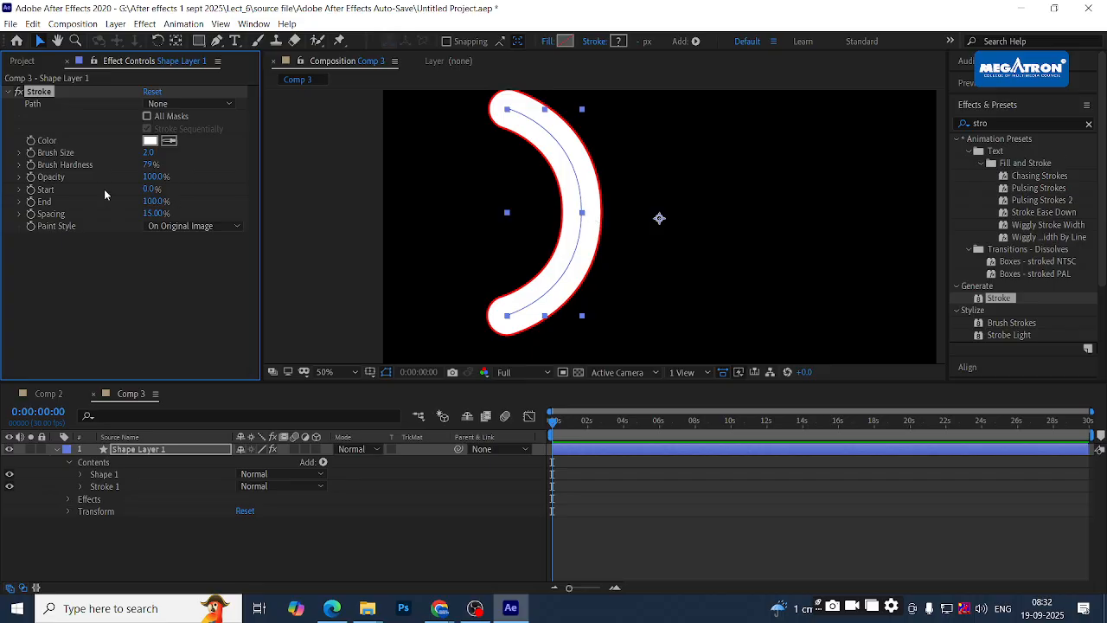
pyautogui.moveTo(148, 153)
pyautogui.mouseDown()
pyautogui.moveTo(191, 151)
pyautogui.moveTo(154, 149)
pyautogui.mouseUp()
# - Make the Stroke effect blue, enlarge its brush size, and raise brush hardness to 94%
pyautogui.click(151, 141)
pyautogui.moveTo(448, 237); pyautogui.dragTo(573, 141)
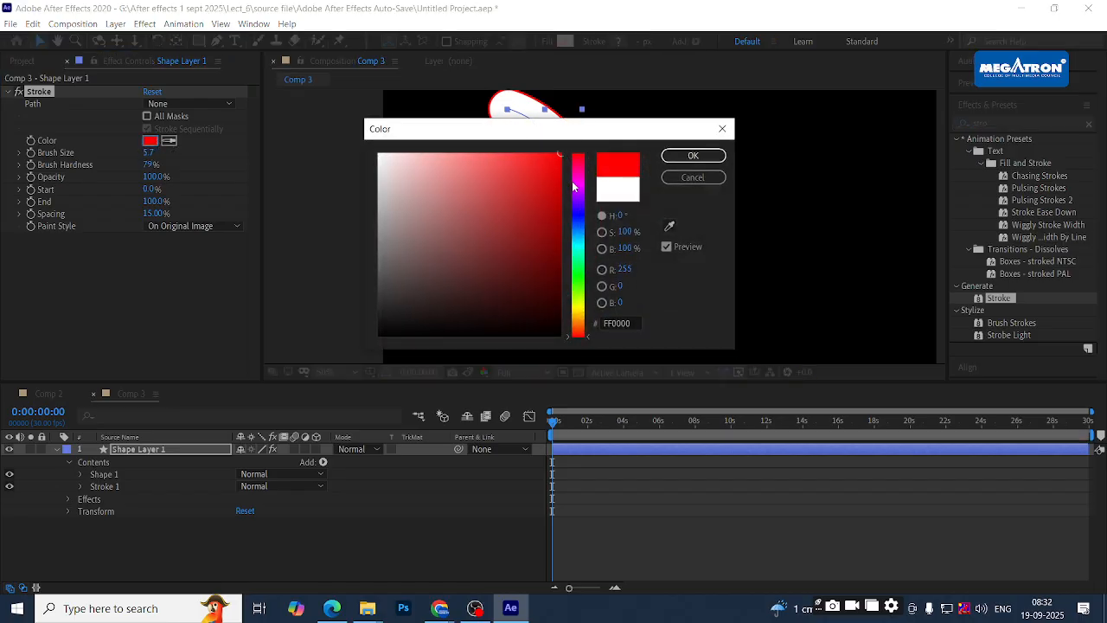
pyautogui.moveTo(577, 183); pyautogui.dragTo(582, 210)
pyautogui.click(693, 156)
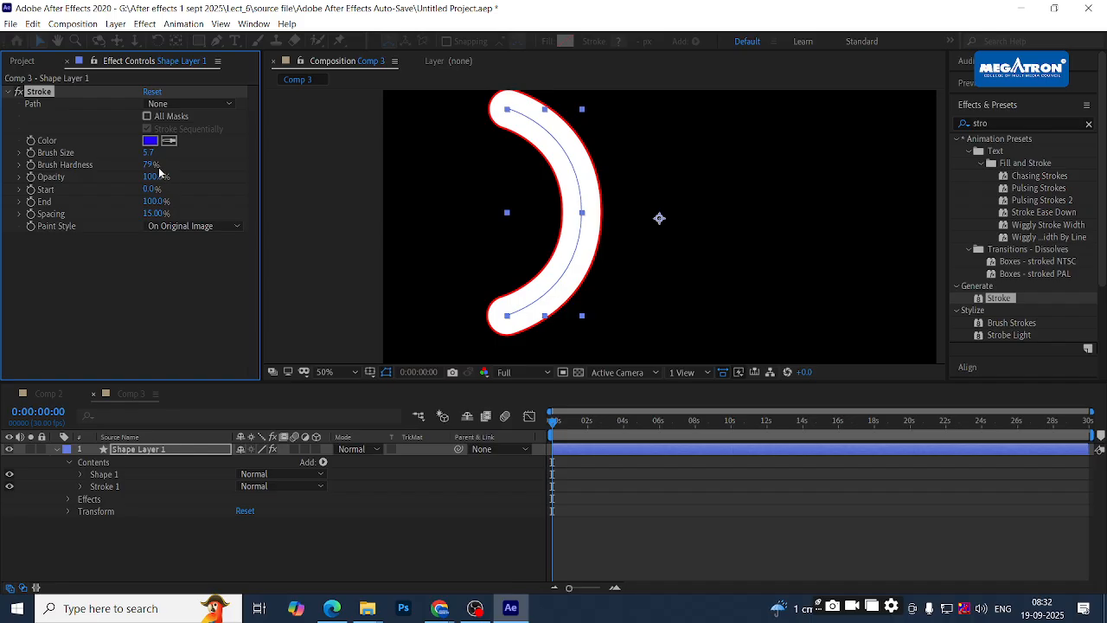
pyautogui.moveTo(153, 153)
pyautogui.mouseDown()
pyautogui.moveTo(314, 149)
pyautogui.moveTo(116, 165)
pyautogui.moveTo(430, 164)
pyautogui.moveTo(213, 175)
pyautogui.mouseUp()
pyautogui.moveTo(149, 165); pyautogui.dragTo(283, 199)
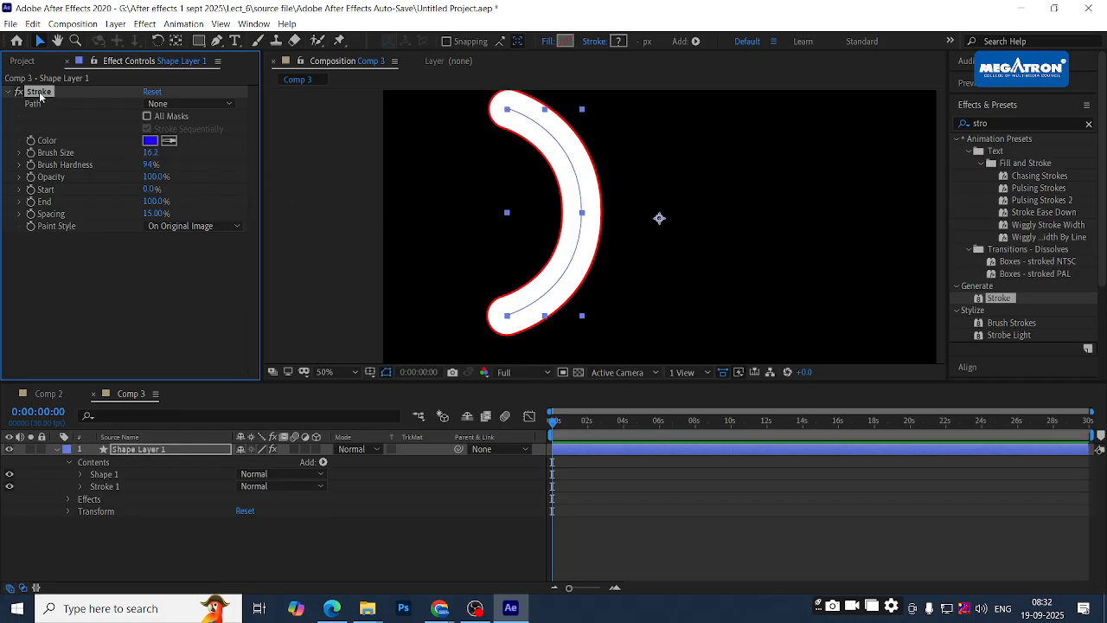
# - Delete the Stroke effect and the shape's red Stroke 1 outline, leaving the arc plain white
pyautogui.press('Delete')
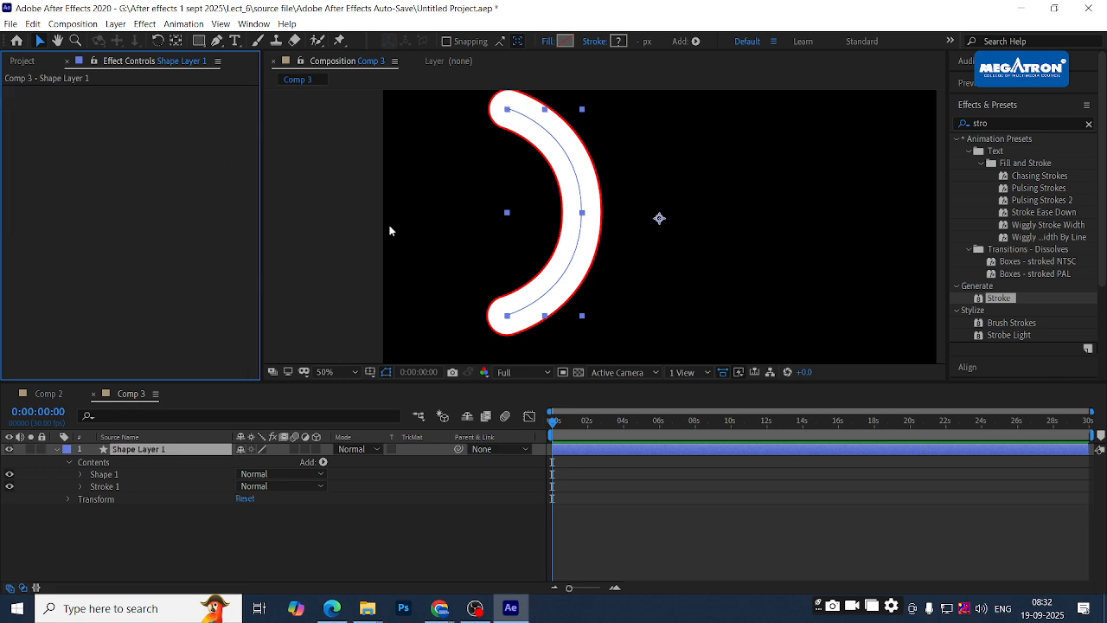
pyautogui.click(994, 302)
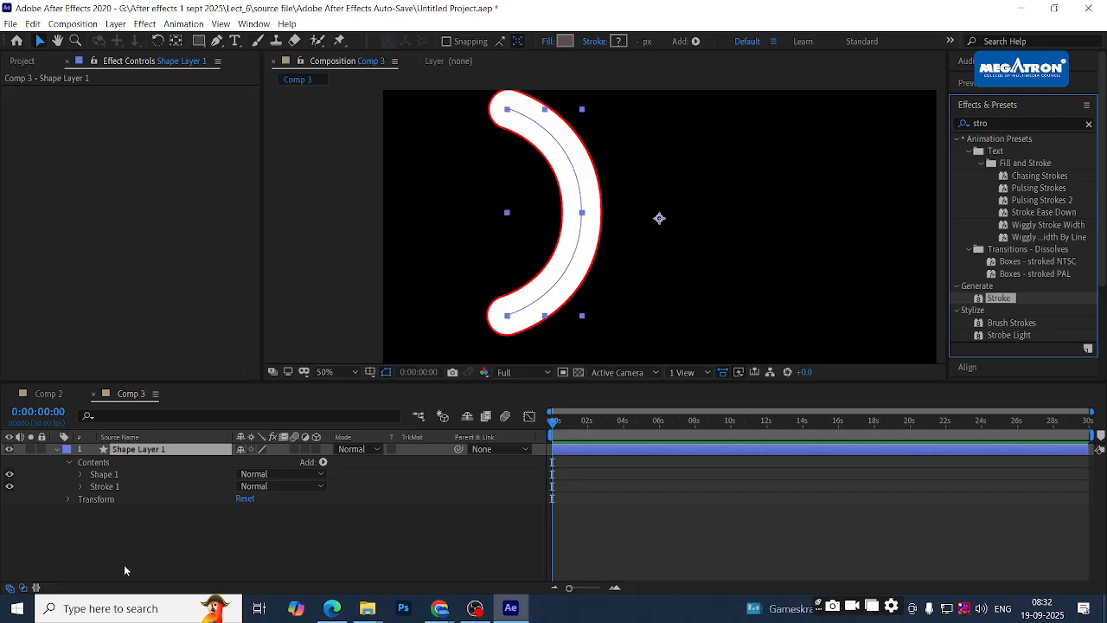
pyautogui.click(113, 451)
pyautogui.click(96, 488)
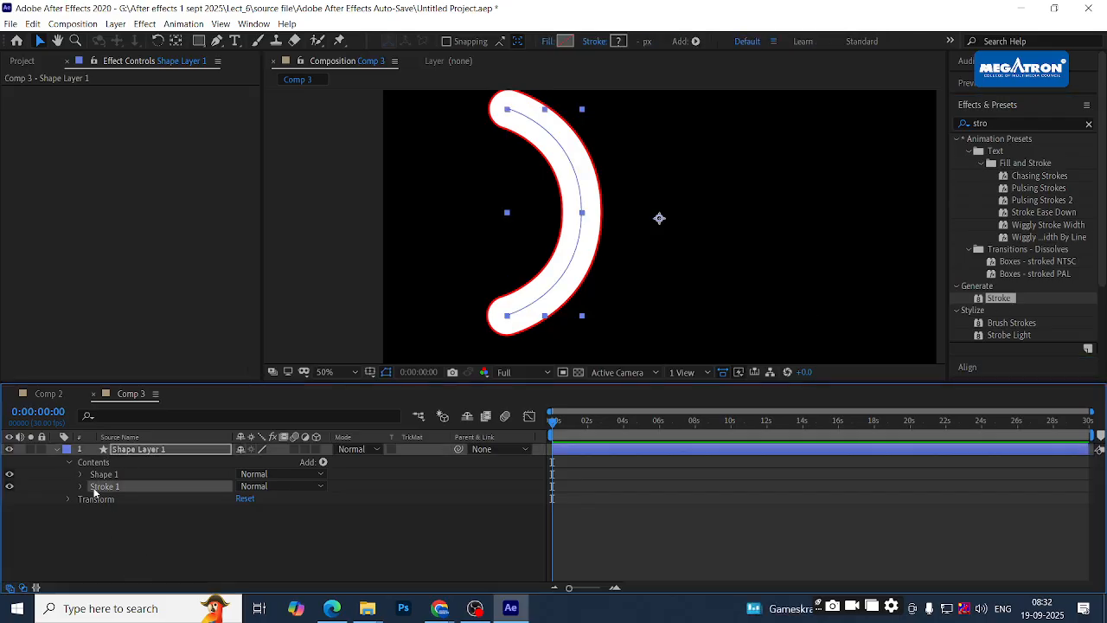
pyautogui.press('Delete')
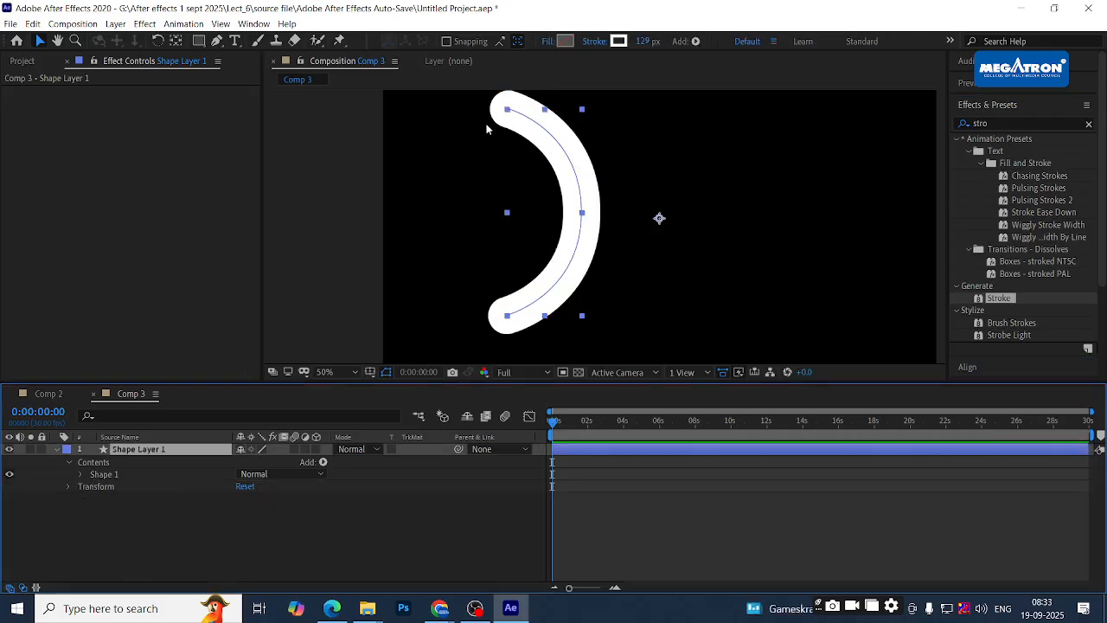
pyautogui.click(160, 553)
pyautogui.click(191, 455)
pyautogui.hotkey('alt', 'Tab')
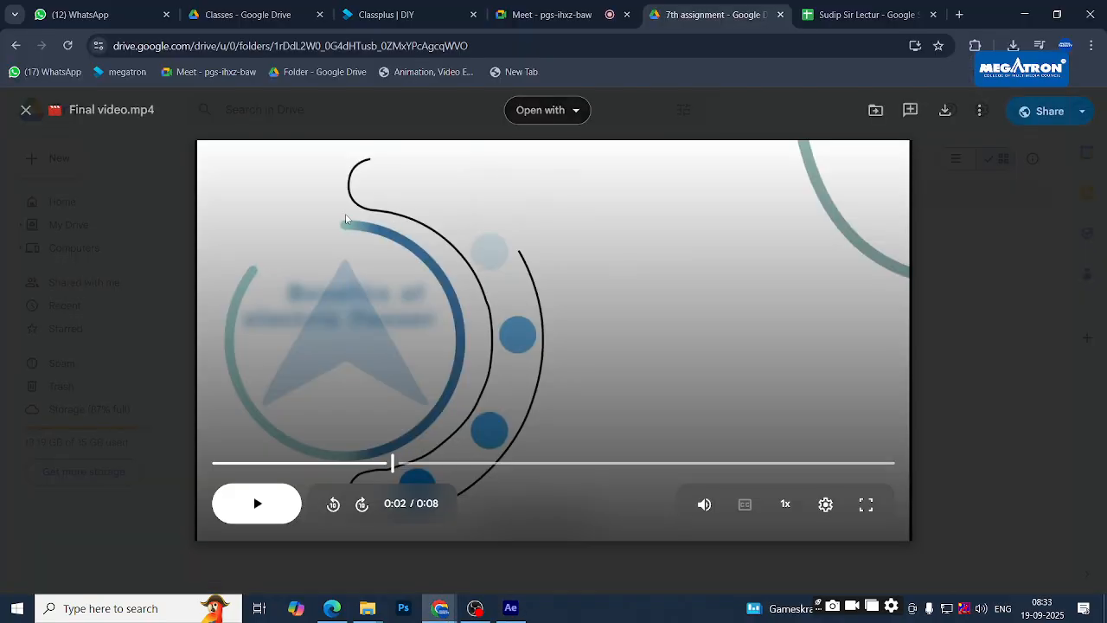
pyautogui.hotkey('alt', 'Tab')
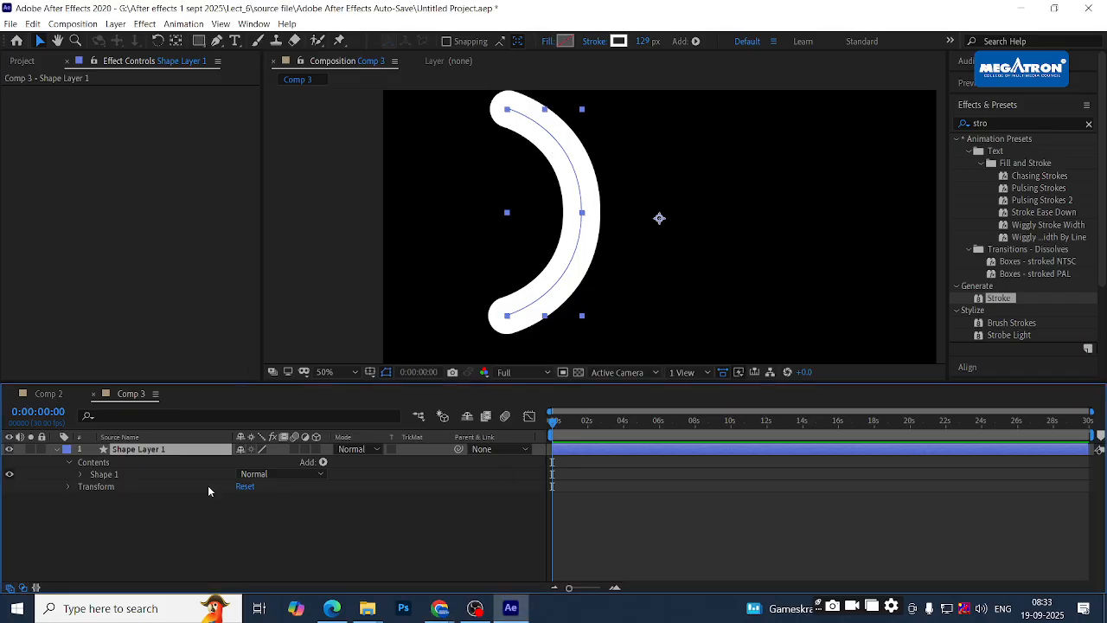
# - Add Trim Paths 1 to Shape Layer 1's contents, discarding an extra stroke, and expand its Start/End/Offset
pyautogui.click(106, 500)
pyautogui.click(253, 461)
pyautogui.click(323, 462)
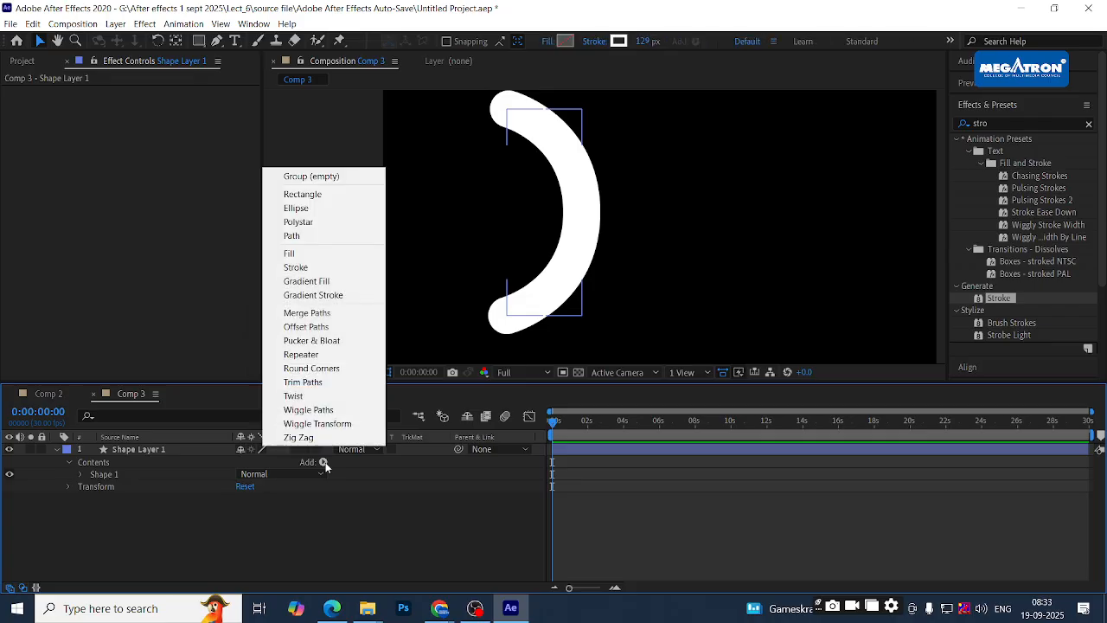
pyautogui.click(303, 267)
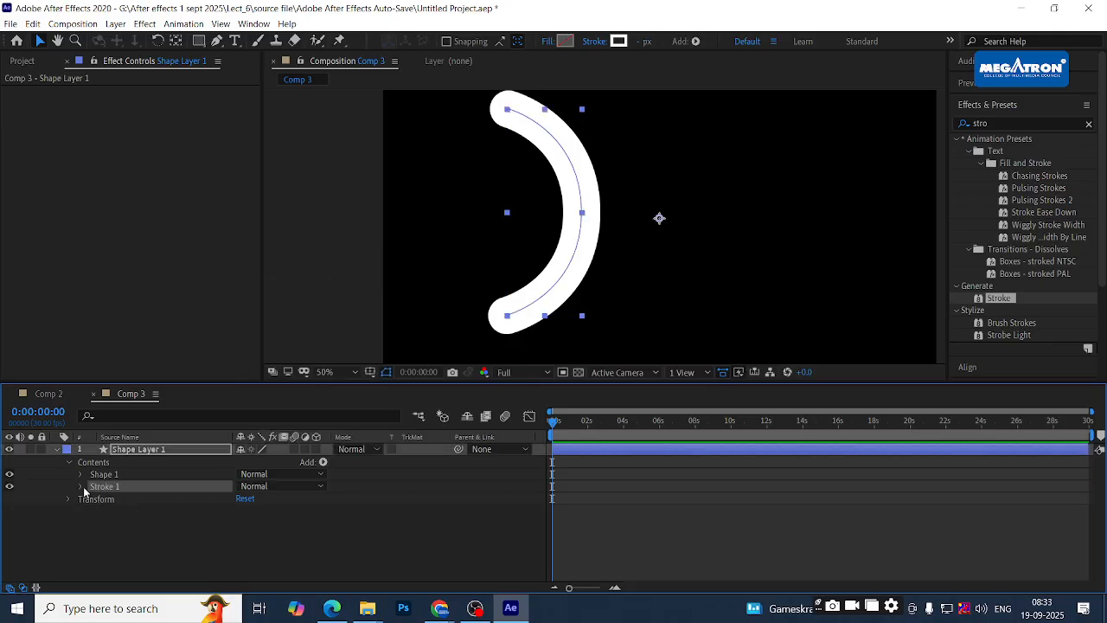
pyautogui.press('Delete')
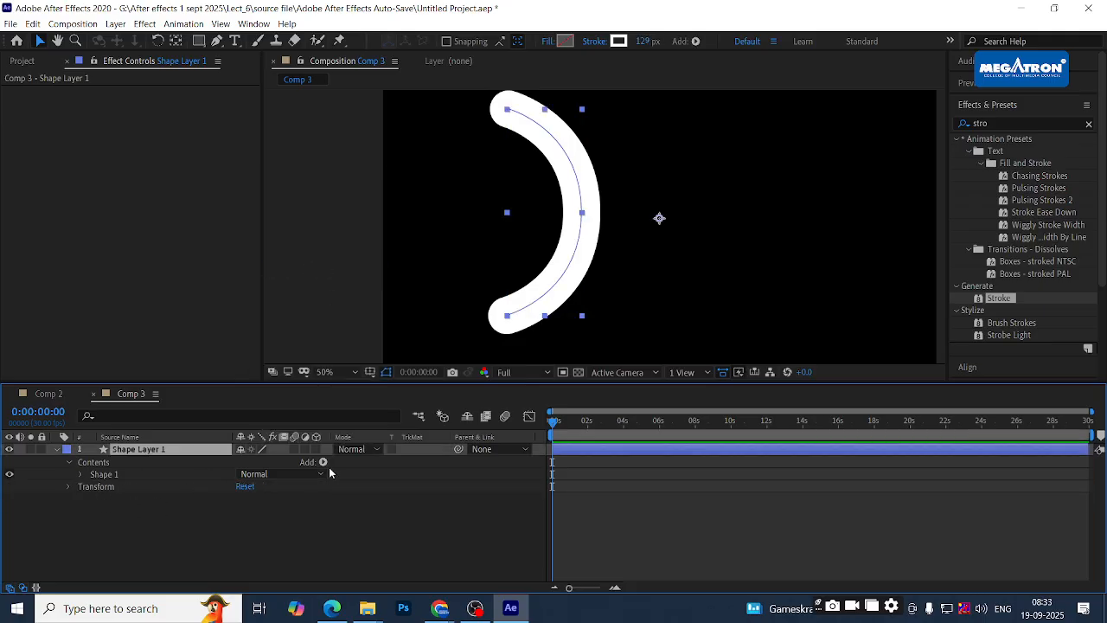
pyautogui.click(323, 462)
pyautogui.click(337, 382)
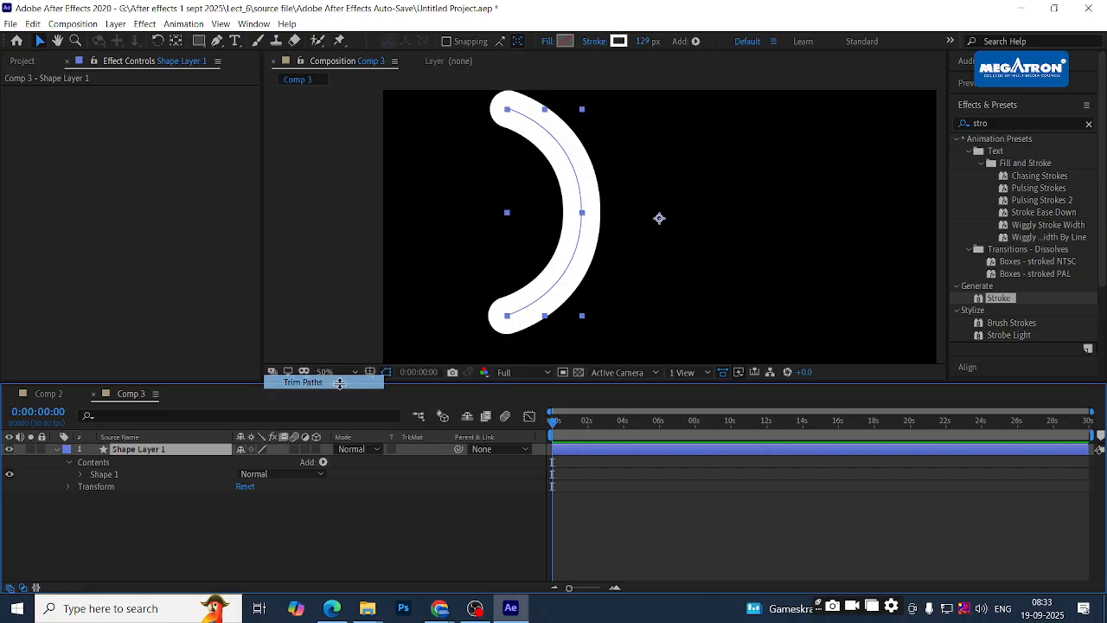
pyautogui.click(81, 486)
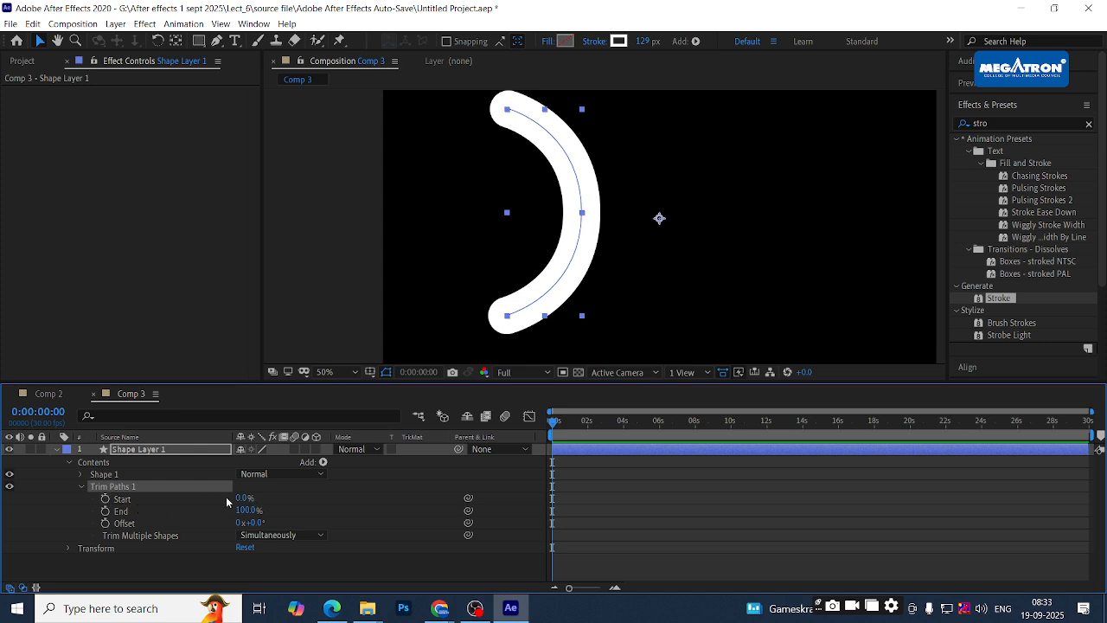
# - Keyframe Trim Paths End from 0% at the start to 100% around 3 seconds
pyautogui.moveTo(247, 510); pyautogui.dragTo(108, 509)
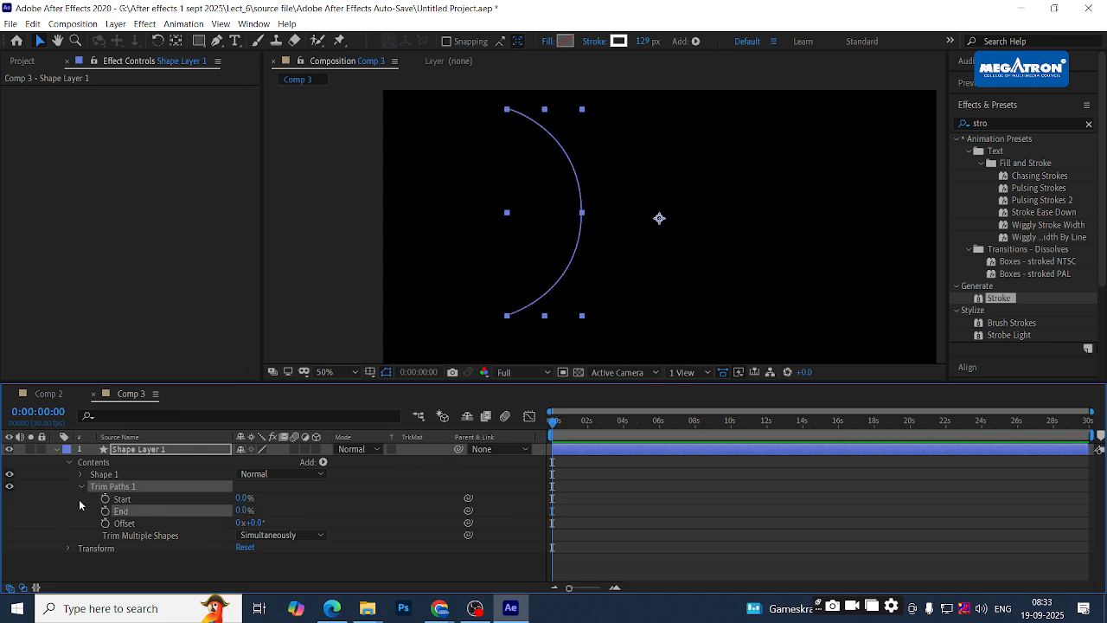
pyautogui.click(105, 510)
pyautogui.moveTo(554, 424); pyautogui.dragTo(607, 425)
pyautogui.moveTo(242, 511); pyautogui.dragTo(385, 511)
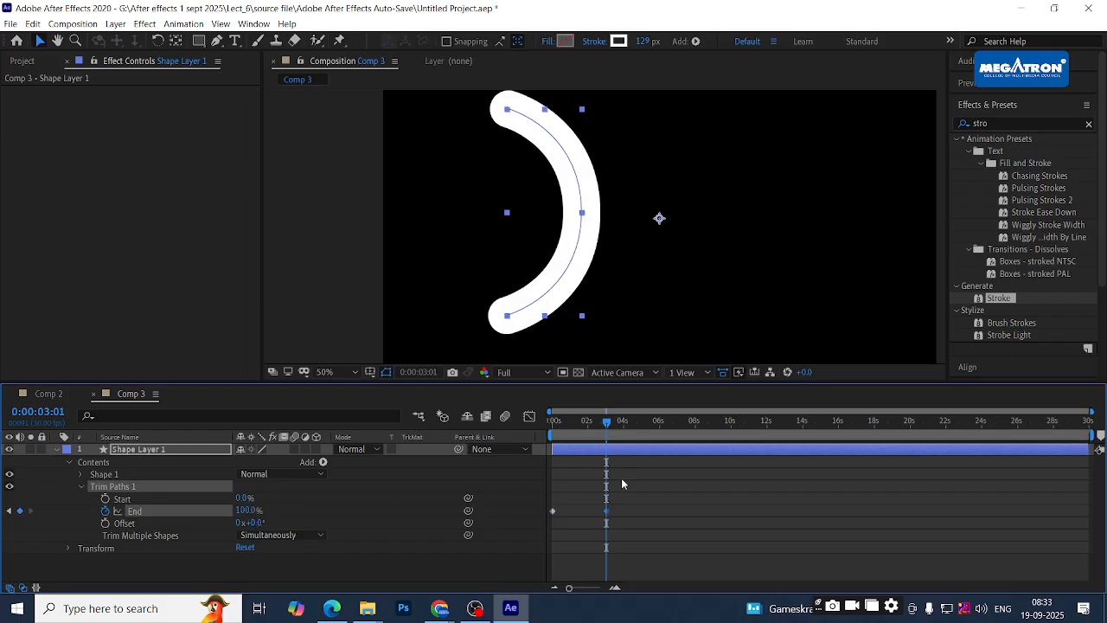
pyautogui.moveTo(605, 424); pyautogui.dragTo(440, 421)
# - Preview the draw-on, then move the End keyframe earlier so the arc draws in about a second
pyautogui.press('space')
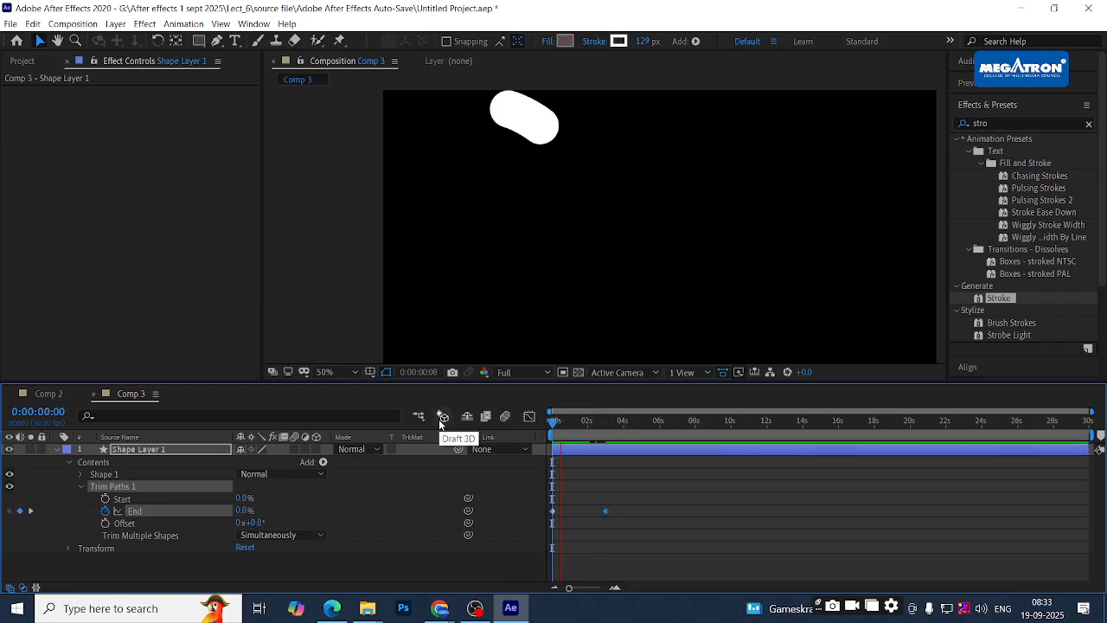
pyautogui.press('space')
pyautogui.moveTo(605, 512); pyautogui.dragTo(577, 513)
pyautogui.moveTo(581, 424); pyautogui.dragTo(554, 425)
pyautogui.click(554, 425)
pyautogui.press('space')
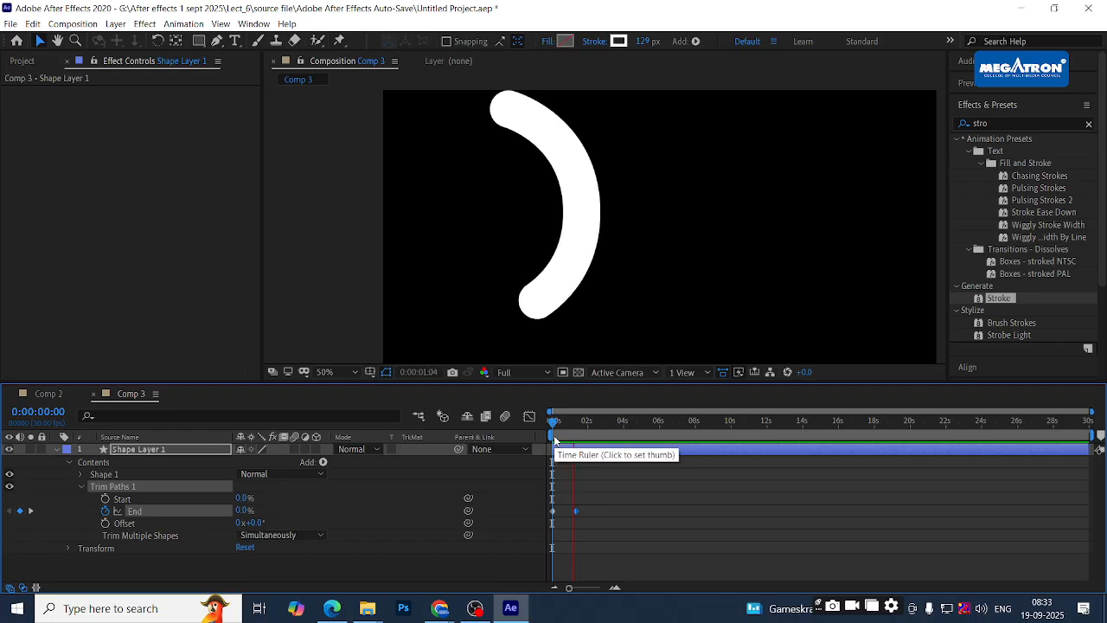
pyautogui.press('space')
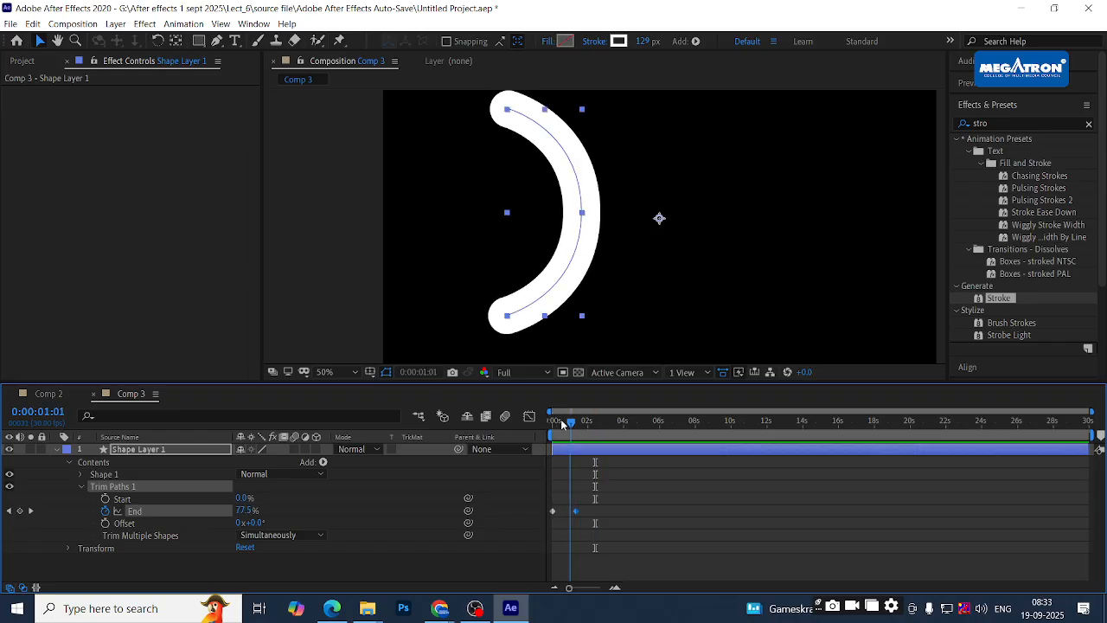
# - Replay the arc draw-on preview several times and collapse the Trim Paths 1 properties
pyautogui.press('space')
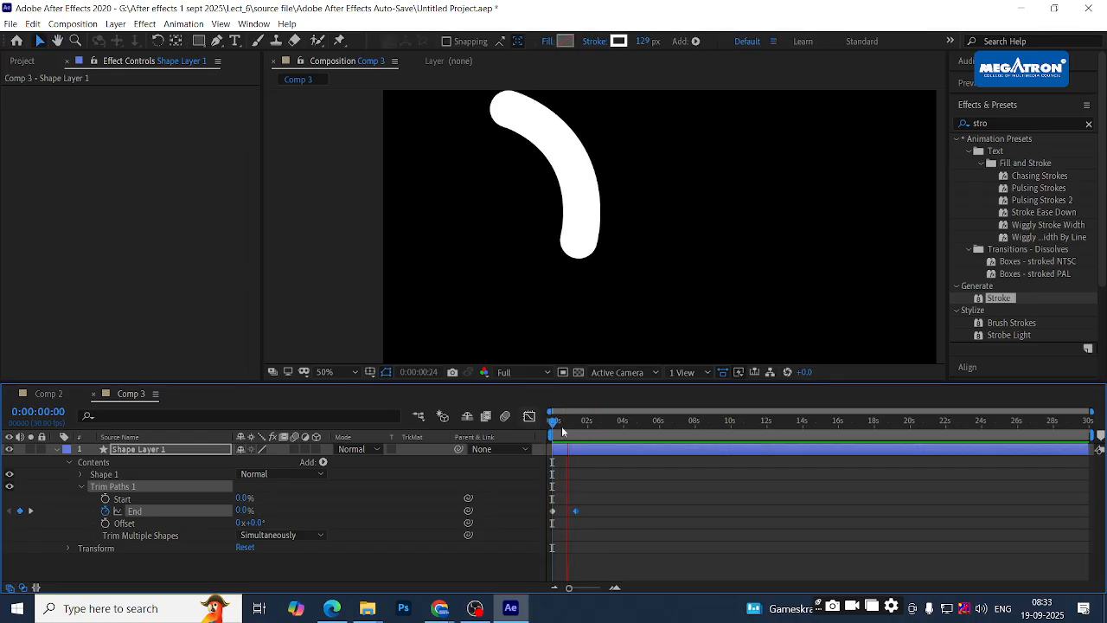
pyautogui.press('space')
pyautogui.press('space')
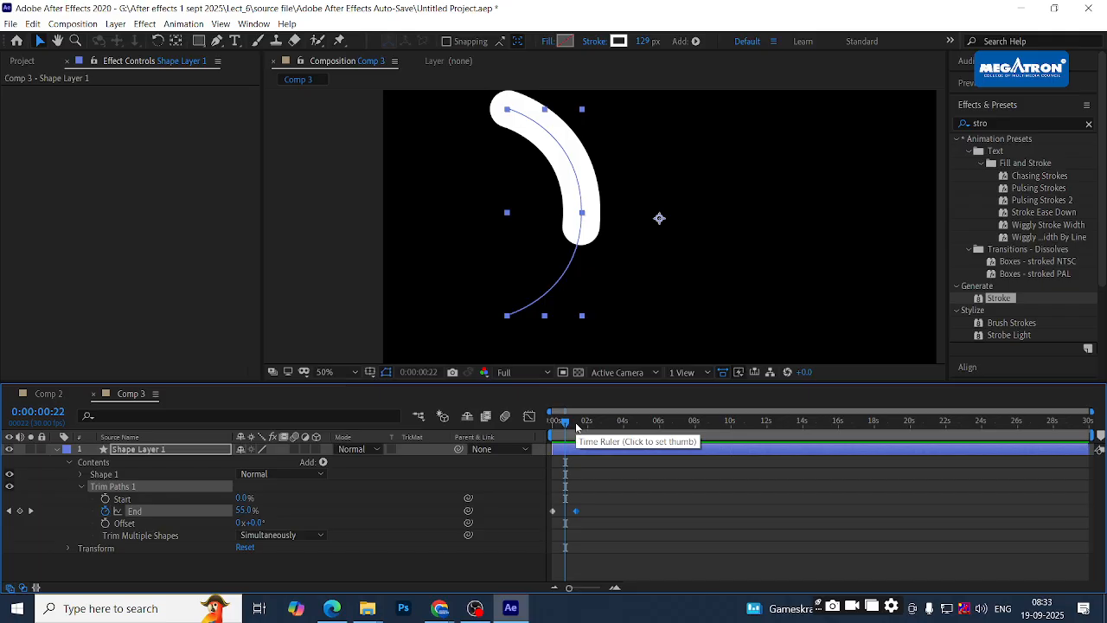
pyautogui.press('space')
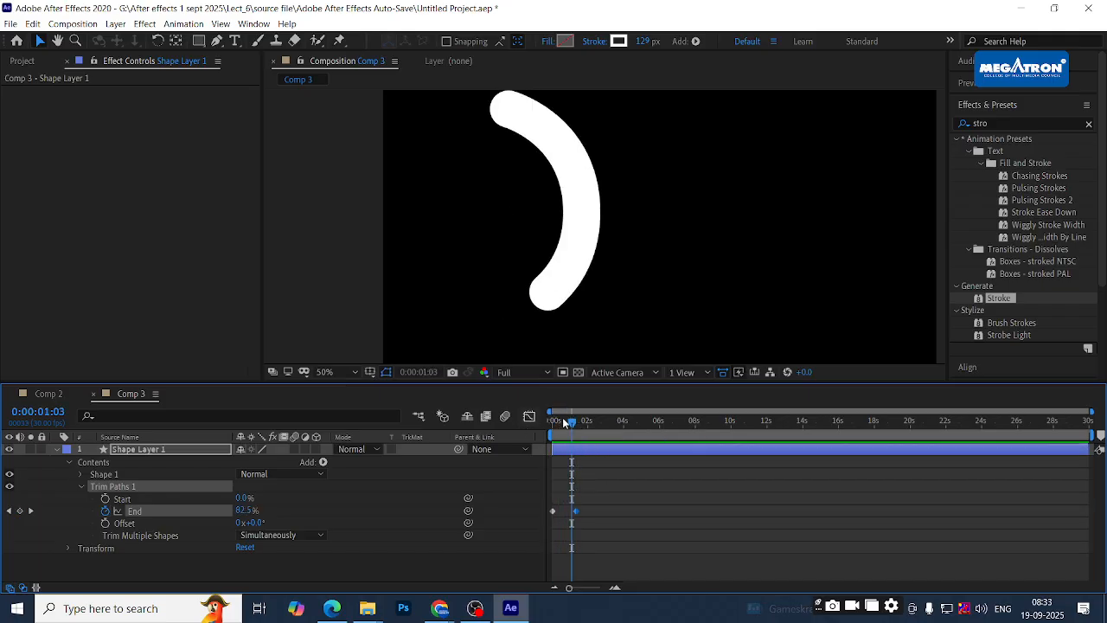
pyautogui.press('space')
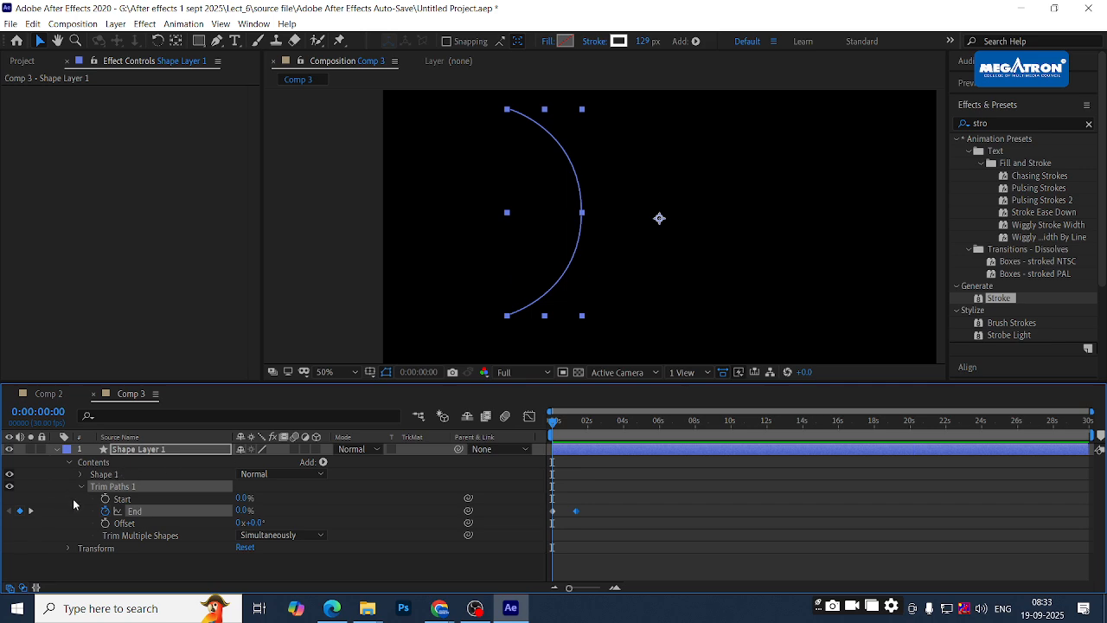
pyautogui.click(72, 500)
pyautogui.click(80, 486)
pyautogui.click(126, 487)
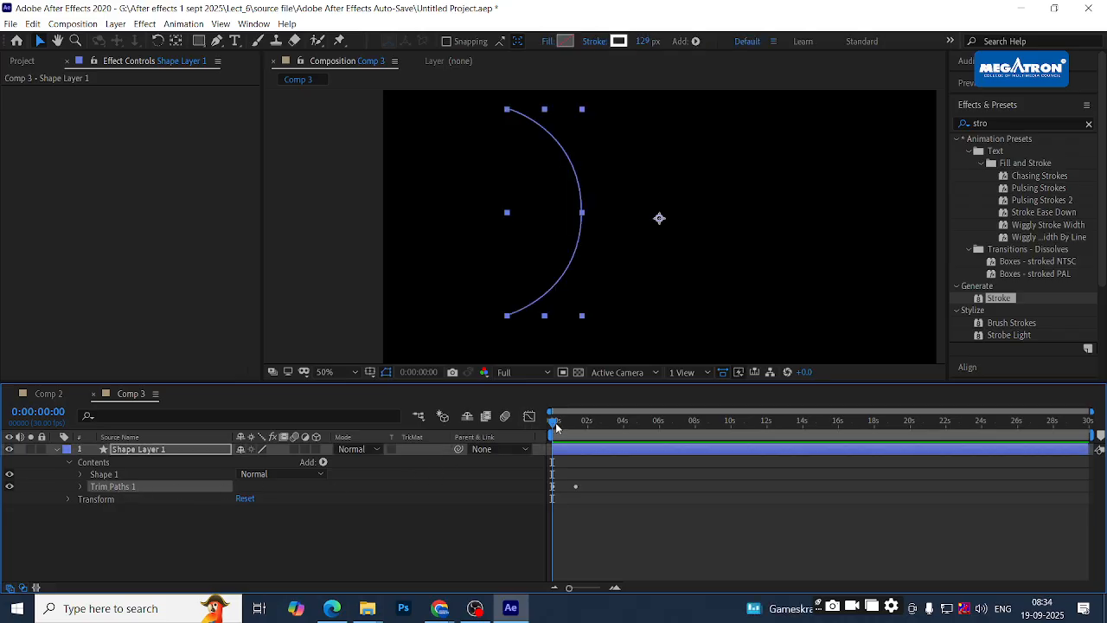
pyautogui.press('space')
pyautogui.press('space')
pyautogui.press('space')
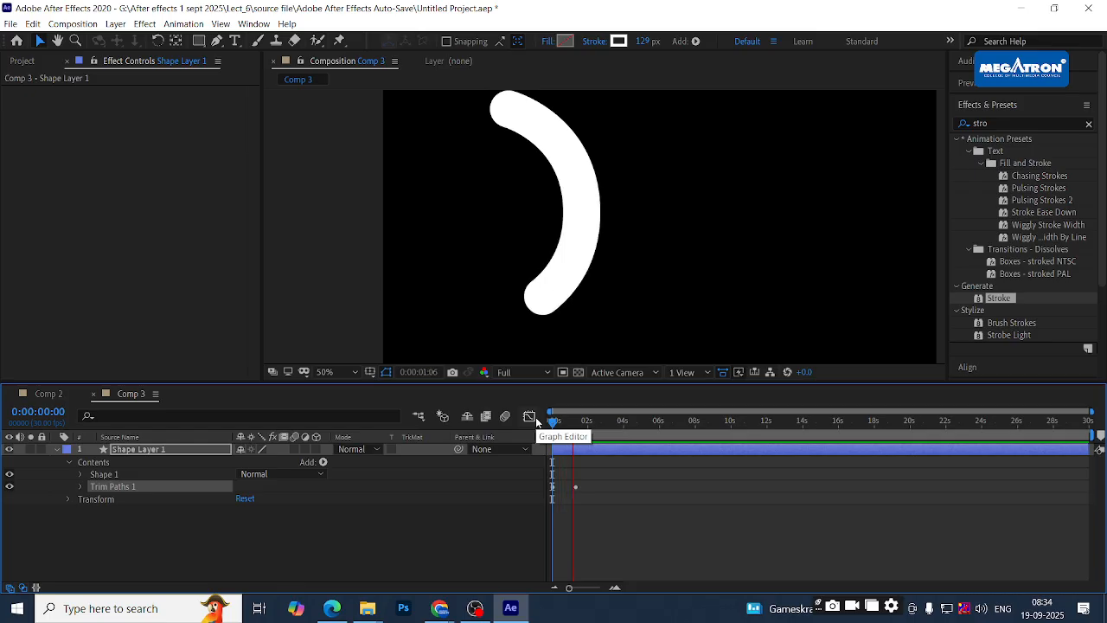
pyautogui.press('space')
# - Re-expand the layer's contents and preview the stroke drawing on from the start
pyautogui.click(82, 523)
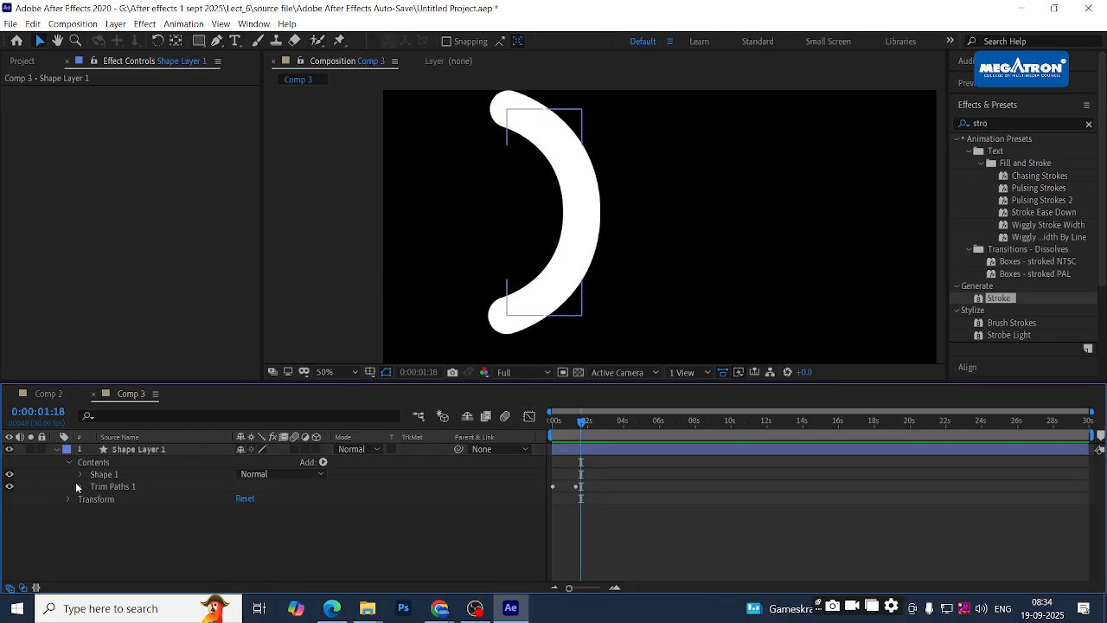
pyautogui.click(70, 464)
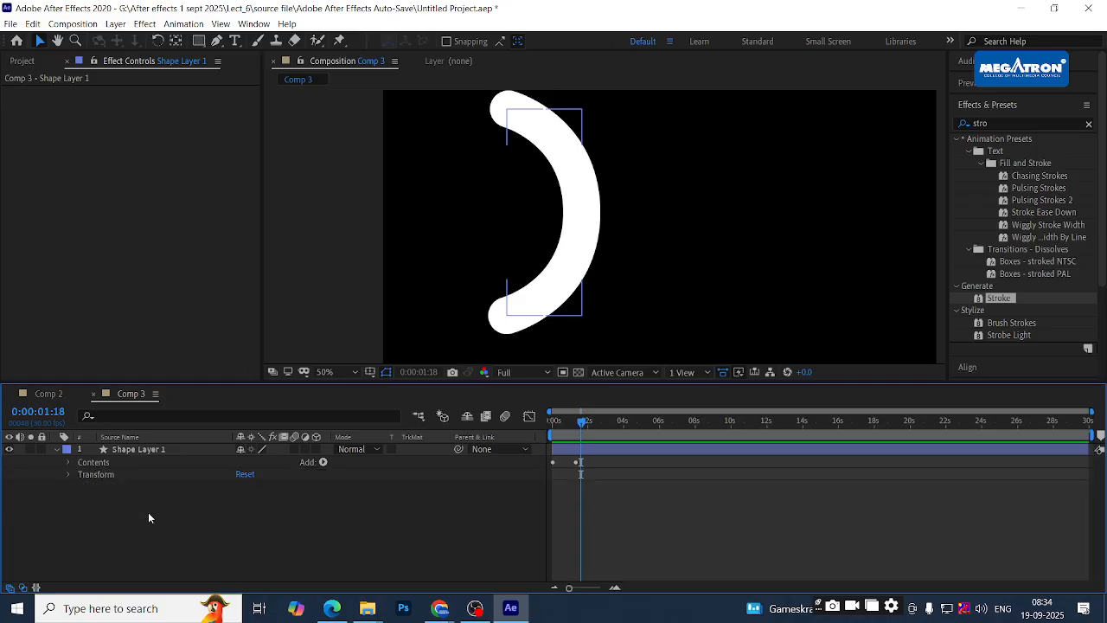
pyautogui.click(70, 463)
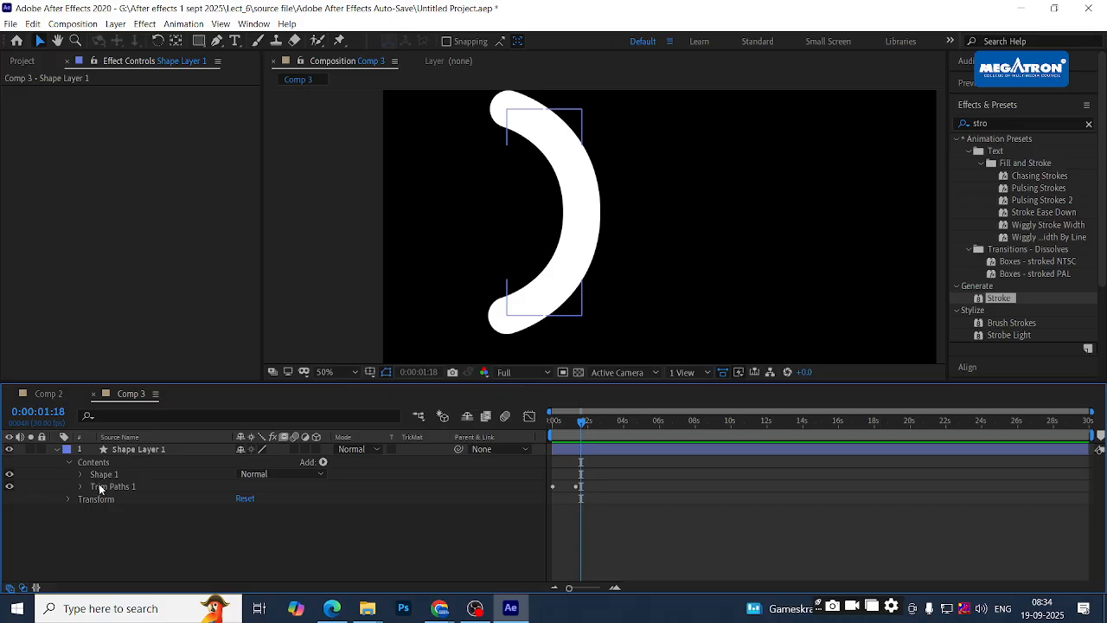
pyautogui.click(82, 486)
pyautogui.moveTo(571, 424); pyautogui.dragTo(522, 424)
pyautogui.press('space')
pyautogui.press('space')
pyautogui.click(131, 515)
# - Select Shape Layer 1 and bring up the Pre-compose dialog with Ctrl+Shift+C
pyautogui.click(120, 488)
pyautogui.click(130, 451)
pyautogui.click(130, 521)
pyautogui.click(127, 450)
pyautogui.press('g')
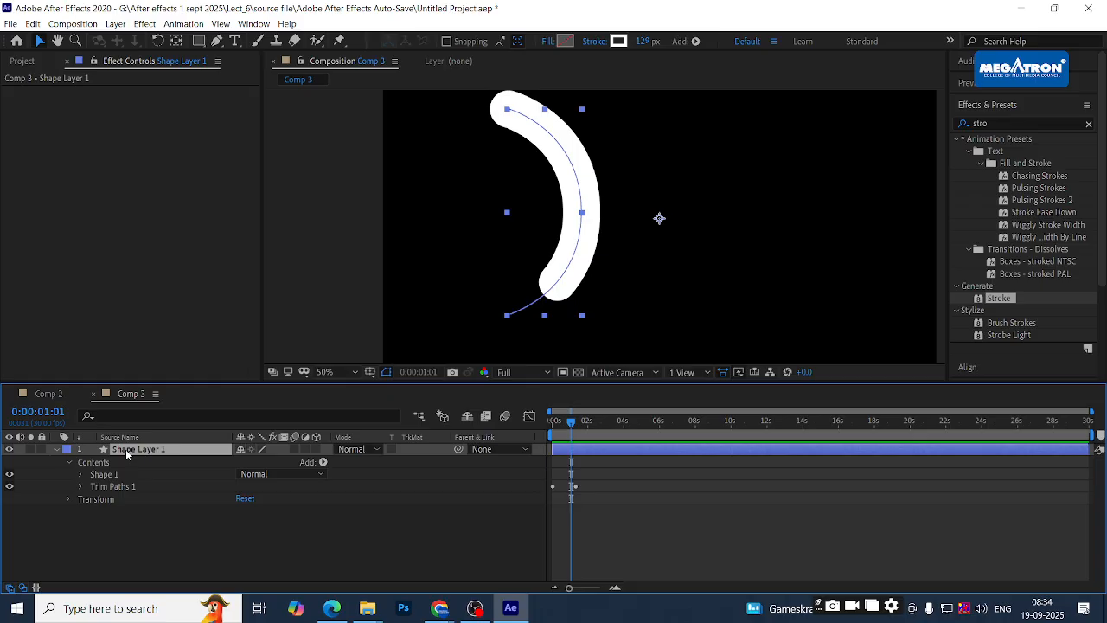
pyautogui.hotkey('ctrl', 'shift', 'c')
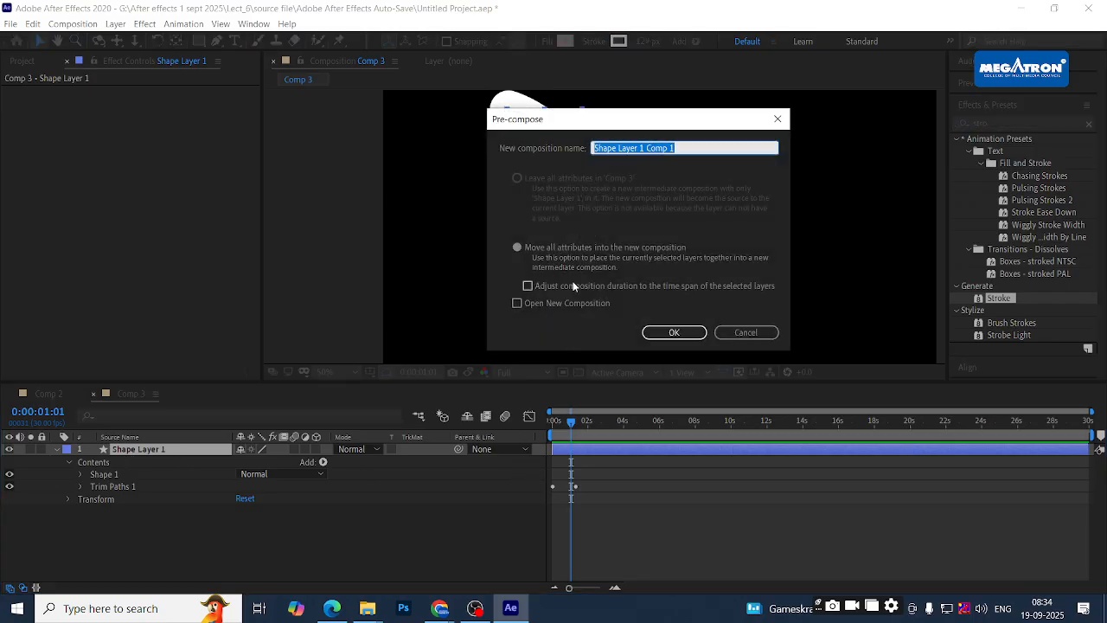
# - Pre-compose Shape Layer 1 with Adjust composition duration checked and preview the result
pyautogui.click(519, 245)
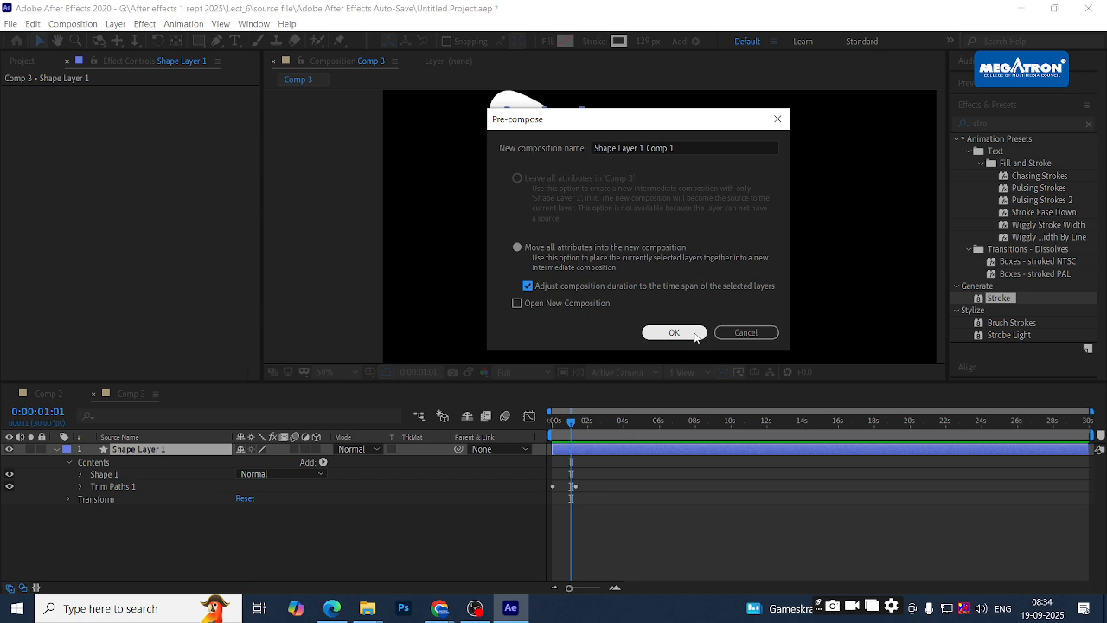
pyautogui.click(674, 332)
pyautogui.moveTo(572, 424); pyautogui.dragTo(553, 424)
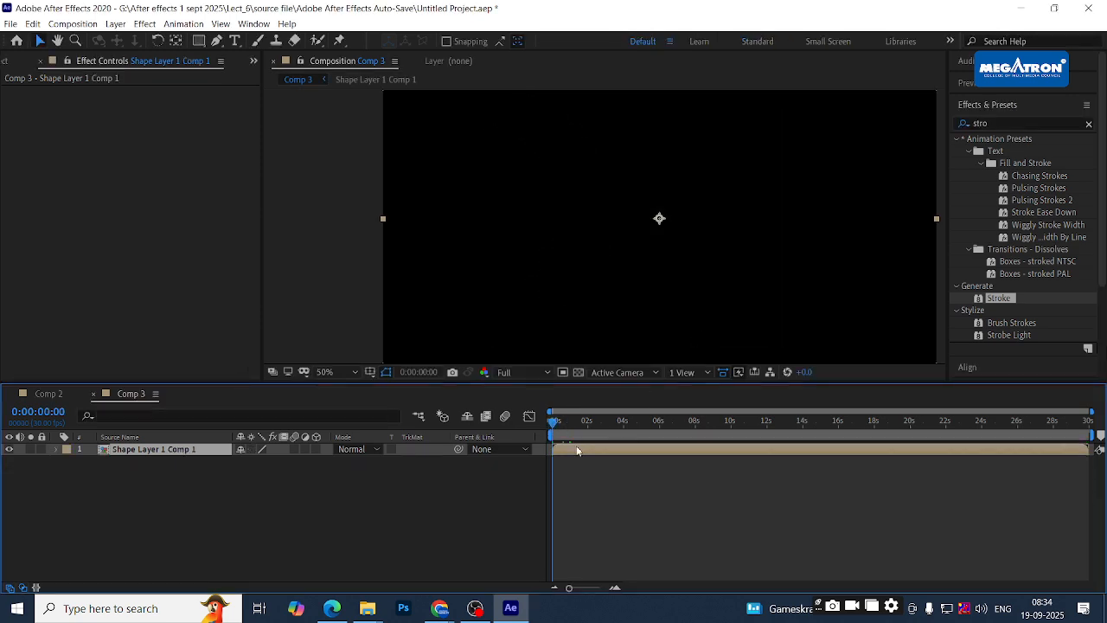
pyautogui.press('space')
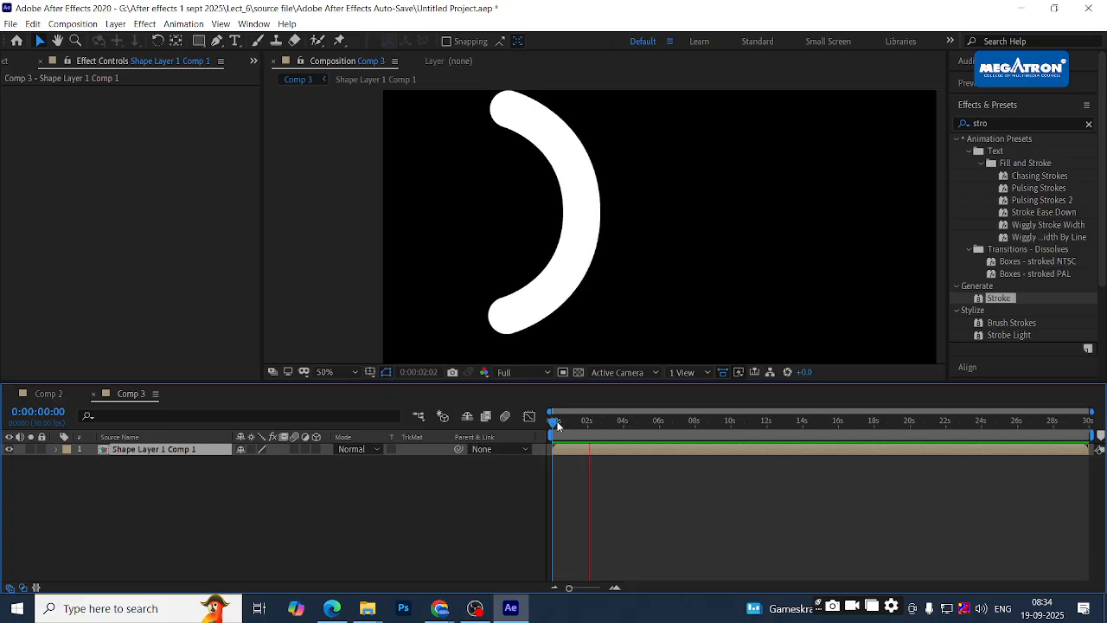
# - Replay from the start, then apply the Stroke effect to the precomp layer at 2:20
pyautogui.moveTo(556, 424); pyautogui.dragTo(528, 419)
pyautogui.press('space')
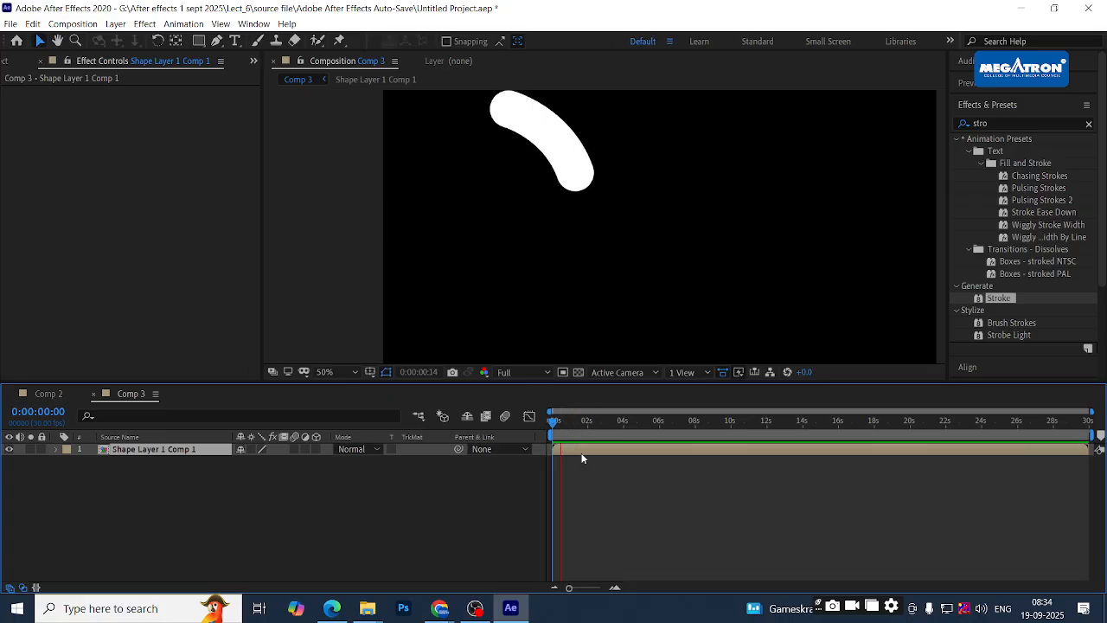
pyautogui.press('space')
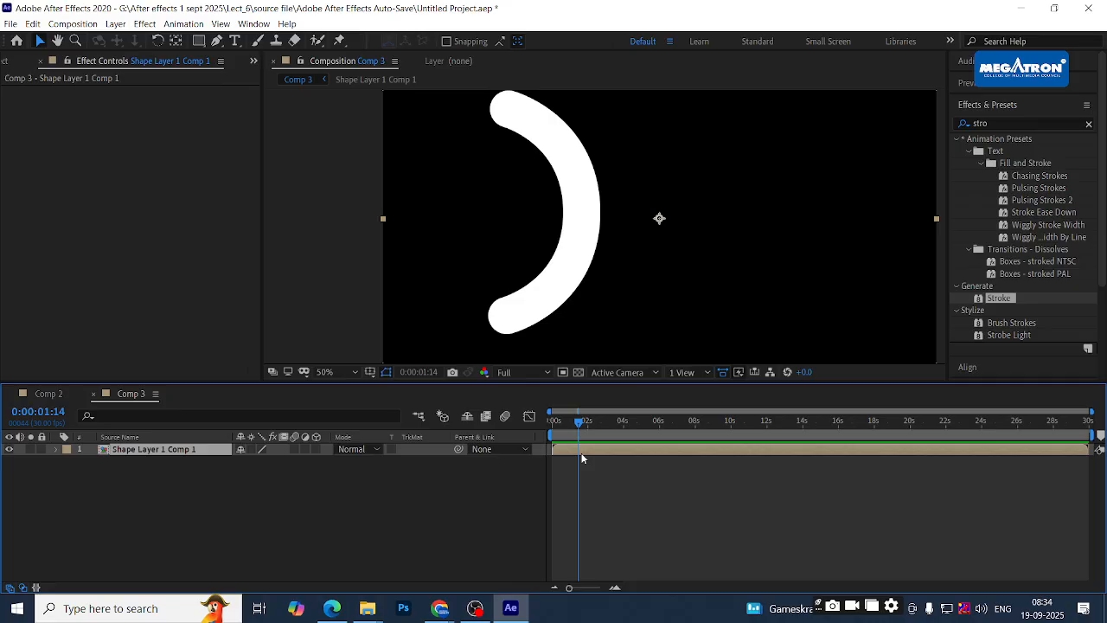
pyautogui.moveTo(580, 427); pyautogui.dragTo(603, 430)
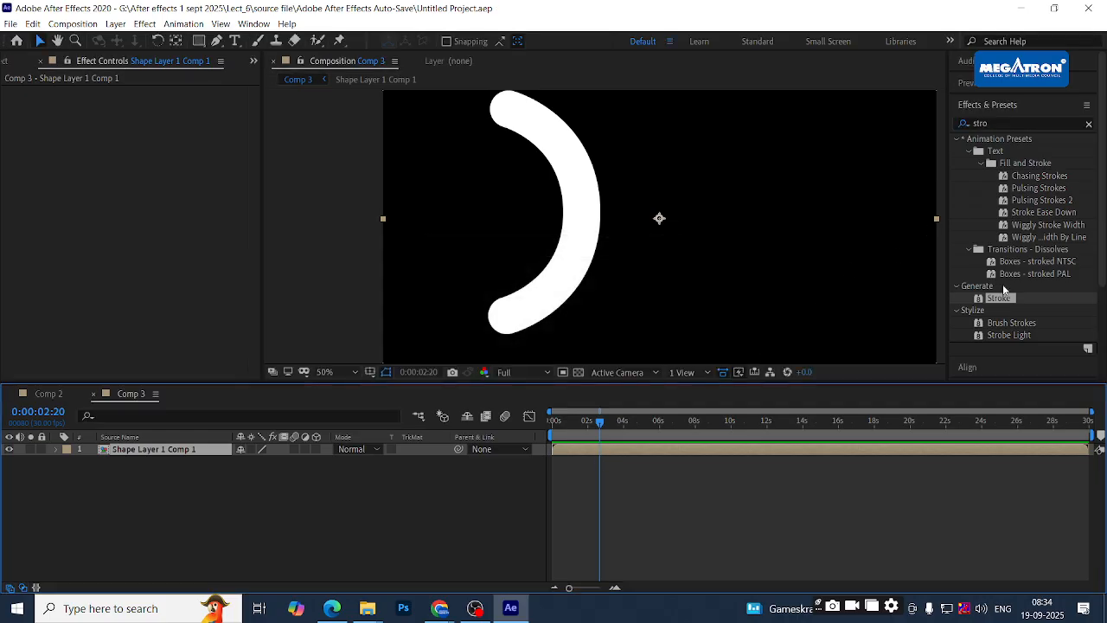
pyautogui.moveTo(993, 302)
pyautogui.mouseDown()
pyautogui.moveTo(675, 452)
pyautogui.moveTo(600, 452)
pyautogui.mouseUp()
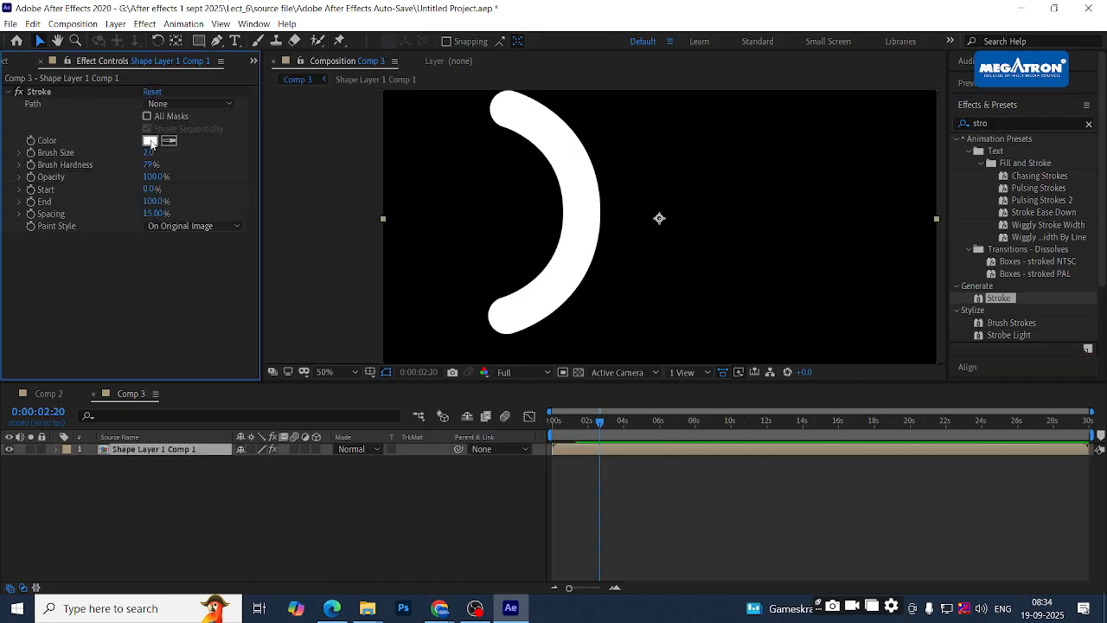
# - Set the Stroke colour to pure red FF0000 and raise brush size to about 15
pyautogui.click(150, 141)
pyautogui.click(507, 247)
pyautogui.click(560, 154)
pyautogui.click(688, 155)
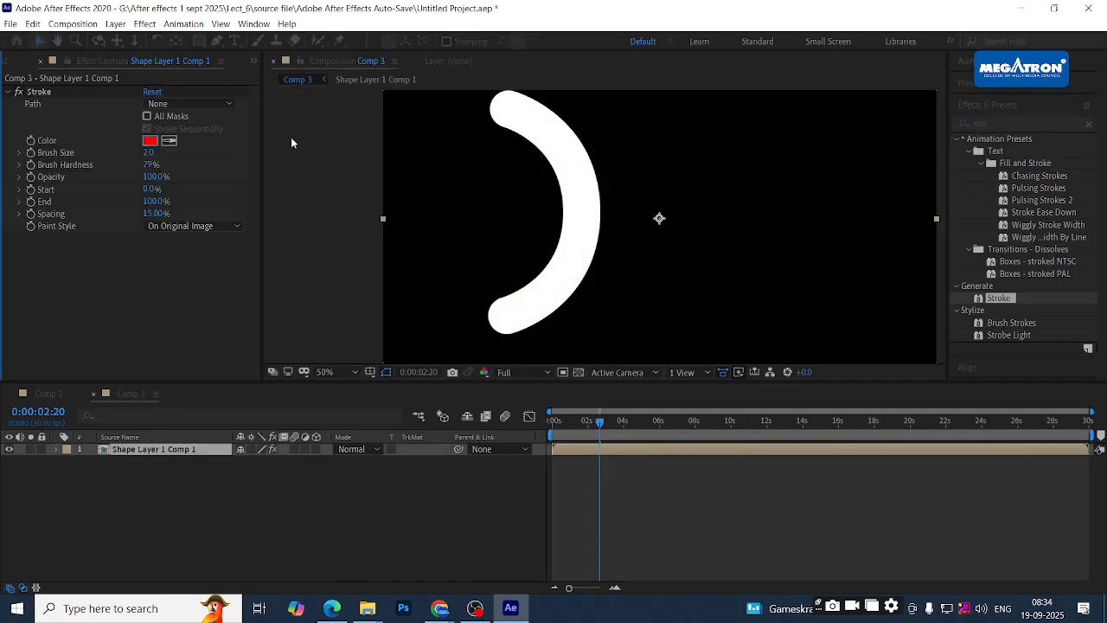
pyautogui.moveTo(148, 152)
pyautogui.mouseDown()
pyautogui.moveTo(246, 155)
pyautogui.moveTo(183, 164)
pyautogui.mouseUp()
# - Try All Masks and Stroke Sequentially, turn them back off, and set brush hardness to 88%
pyautogui.click(145, 117)
pyautogui.click(148, 130)
pyautogui.click(148, 130)
pyautogui.click(146, 117)
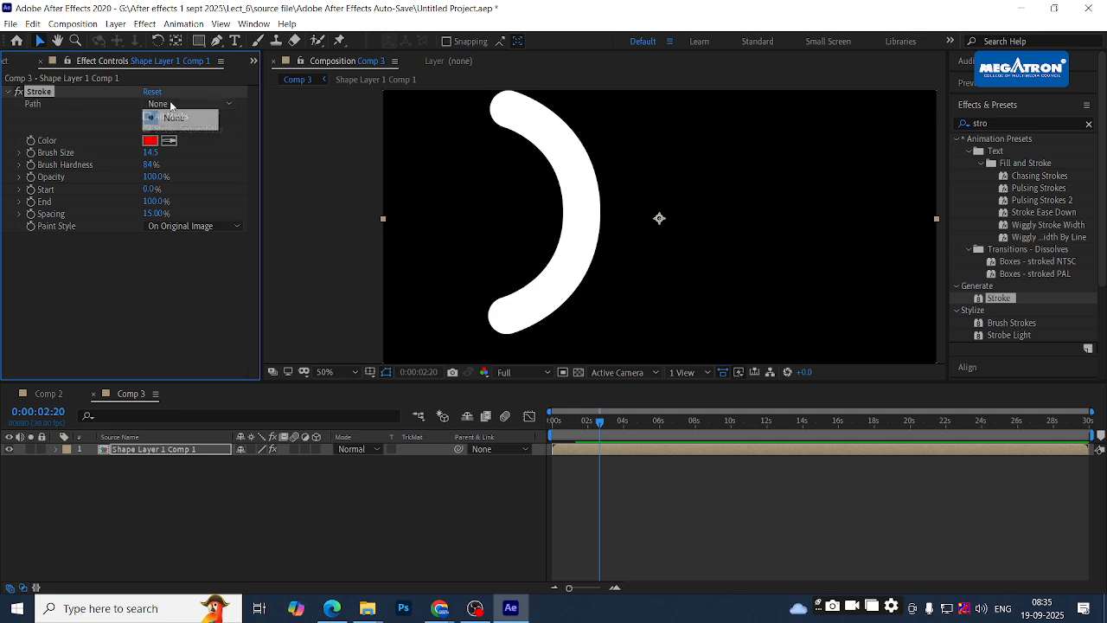
pyautogui.click(87, 134)
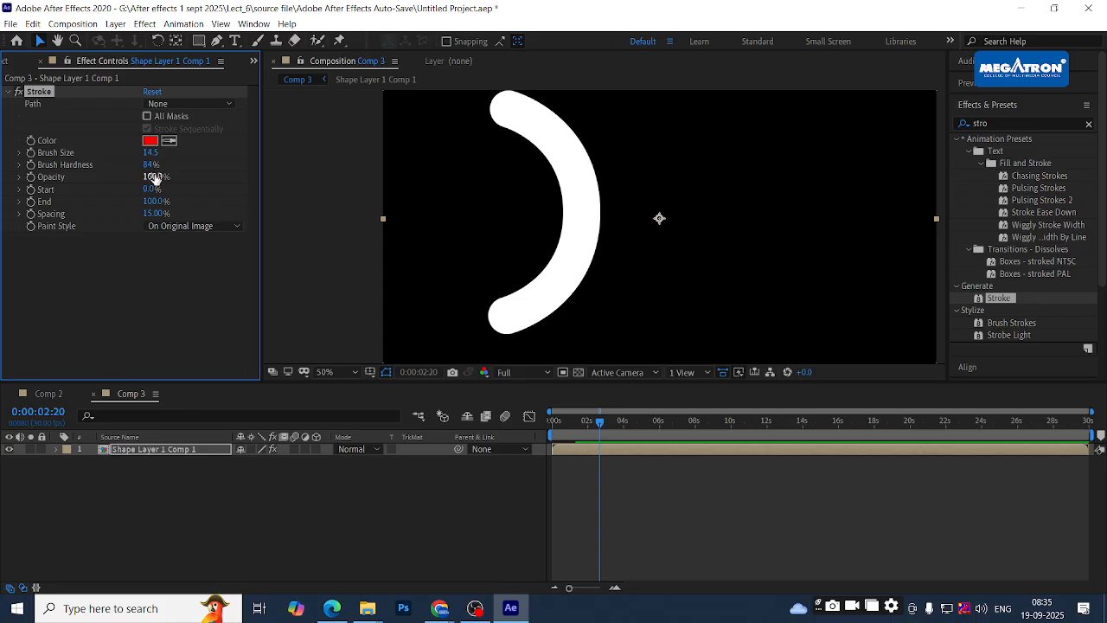
pyautogui.moveTo(148, 165)
pyautogui.mouseDown()
pyautogui.moveTo(250, 158)
pyautogui.moveTo(175, 168)
pyautogui.mouseUp()
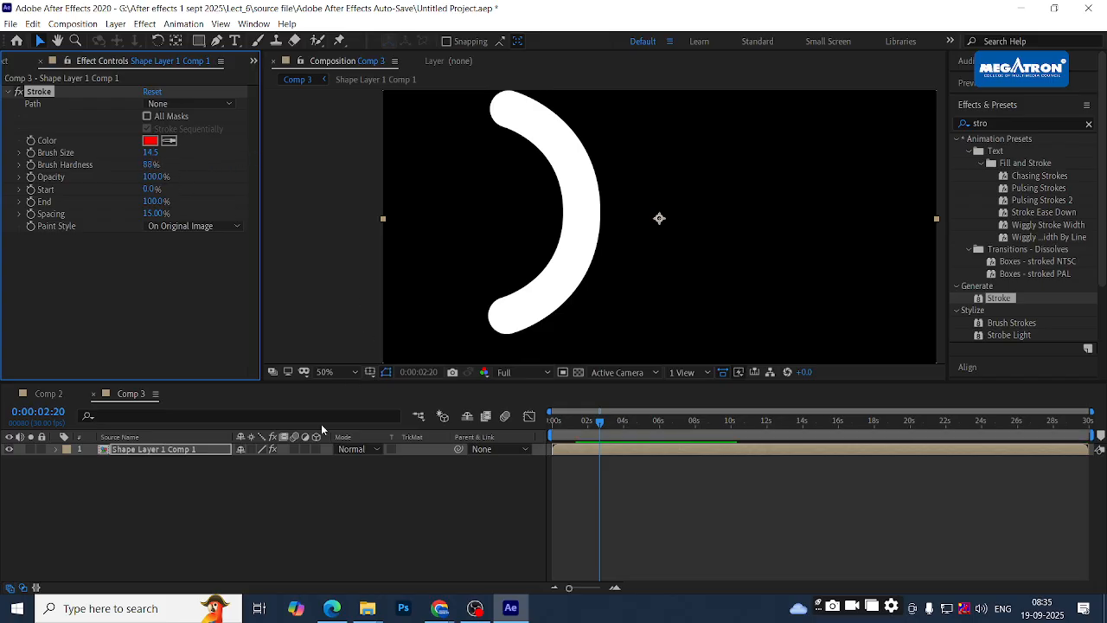
# - Reselect Shape Layer 1 Comp 1 and raise the Stroke brush size to 200.0
pyautogui.click(164, 451)
pyautogui.click(303, 495)
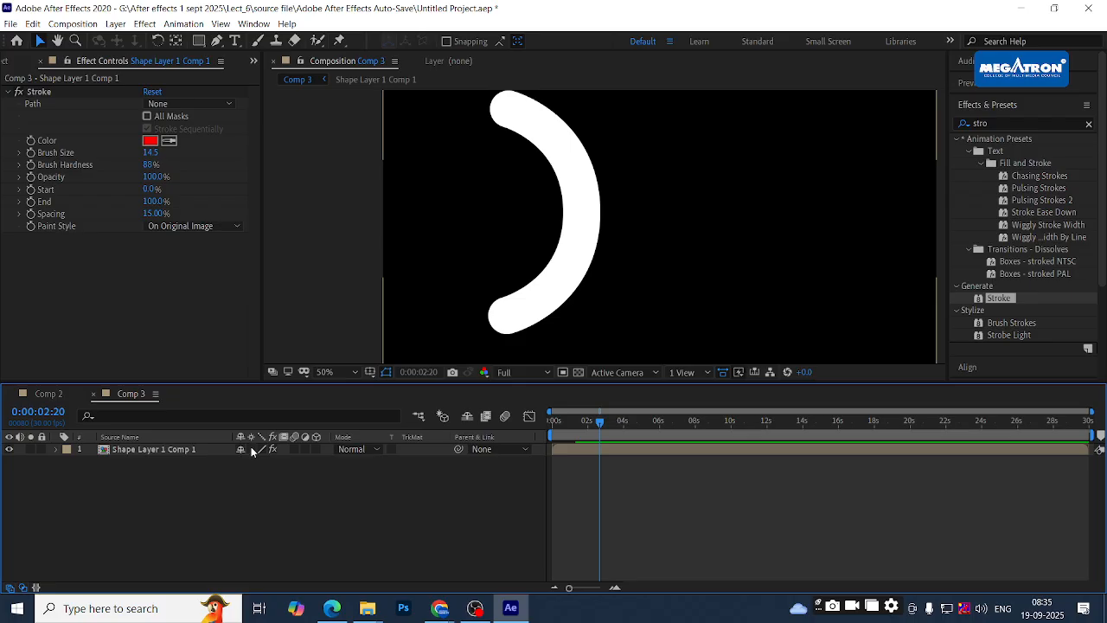
pyautogui.click(175, 449)
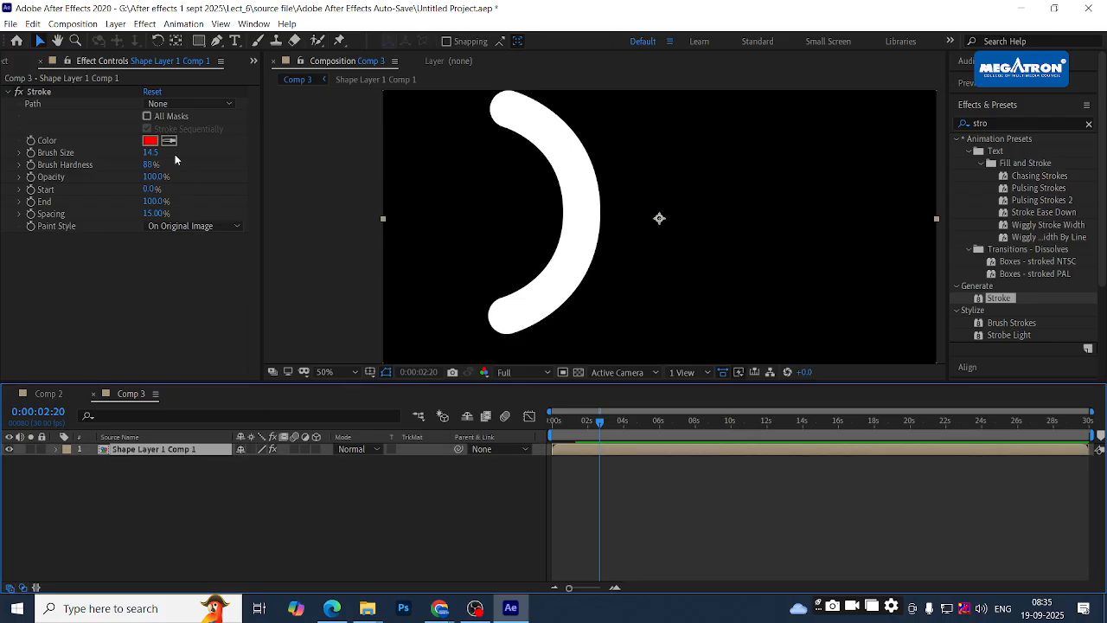
pyautogui.moveTo(149, 152); pyautogui.dragTo(183, 146)
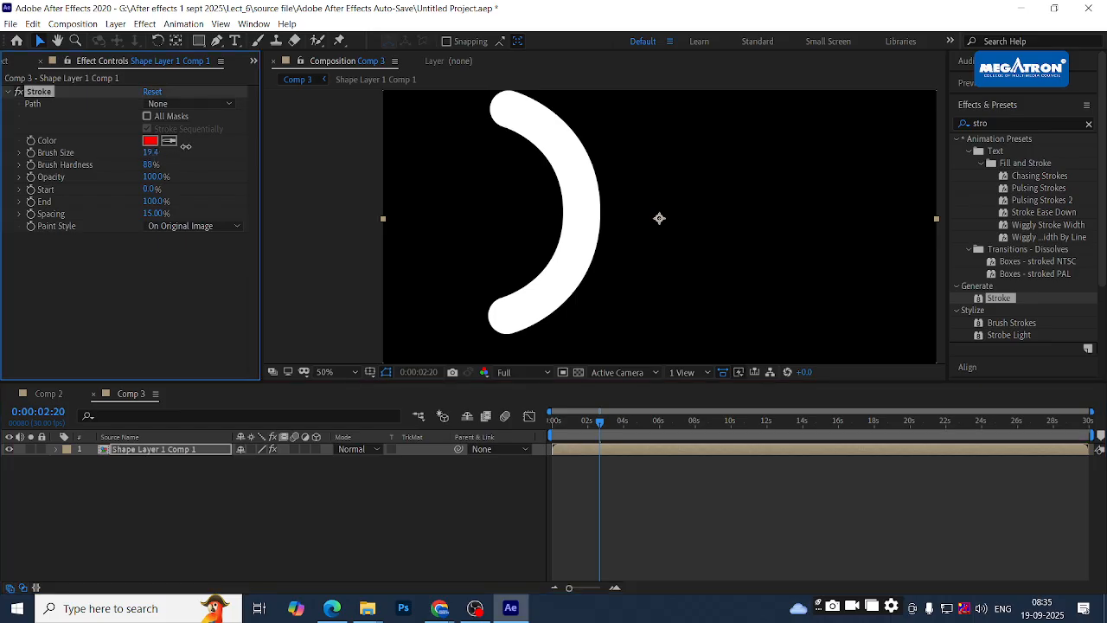
pyautogui.moveTo(458, 176); pyautogui.dragTo(1072, 183)
pyautogui.moveTo(152, 152)
pyautogui.mouseDown()
pyautogui.moveTo(548, 172)
pyautogui.moveTo(675, 193)
pyautogui.mouseUp()
pyautogui.scroll(-6, 750, 210)
pyautogui.scroll(3, 750, 210)
pyautogui.scroll(1, 751, 209)
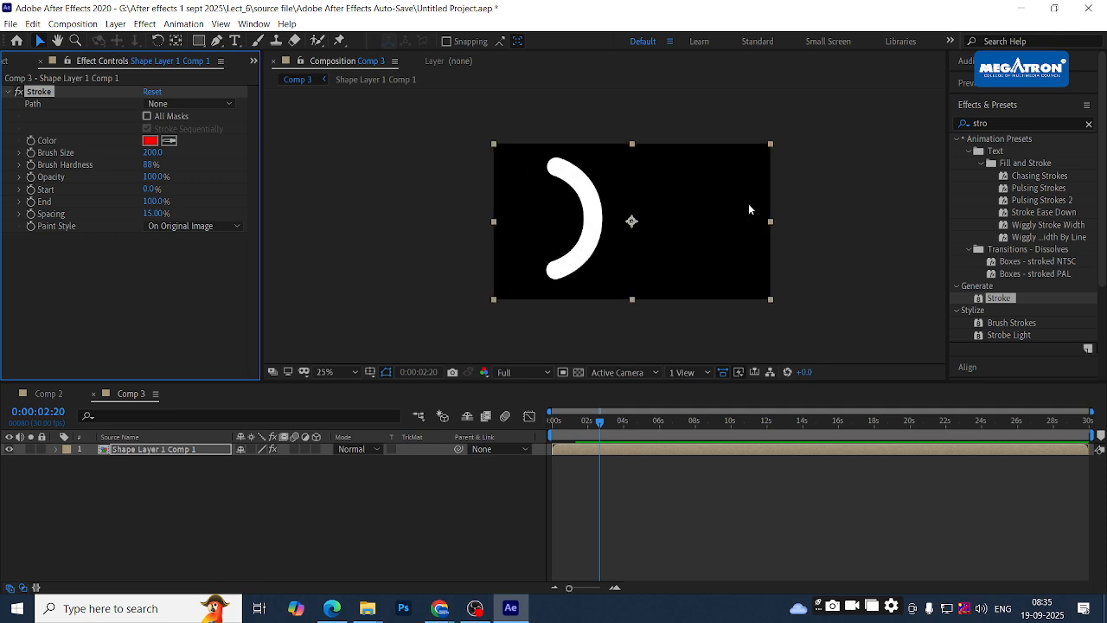
# - Change the Stroke colour to yellow FFF600
pyautogui.click(149, 141)
pyautogui.moveTo(578, 262); pyautogui.dragTo(578, 286)
pyautogui.click(581, 308)
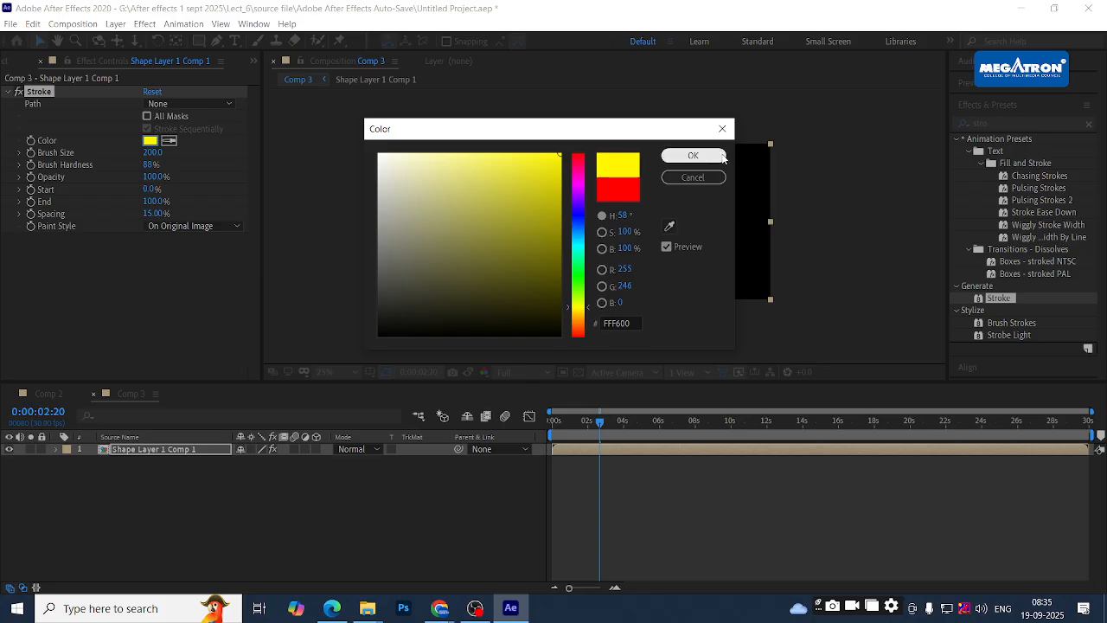
pyautogui.click(722, 157)
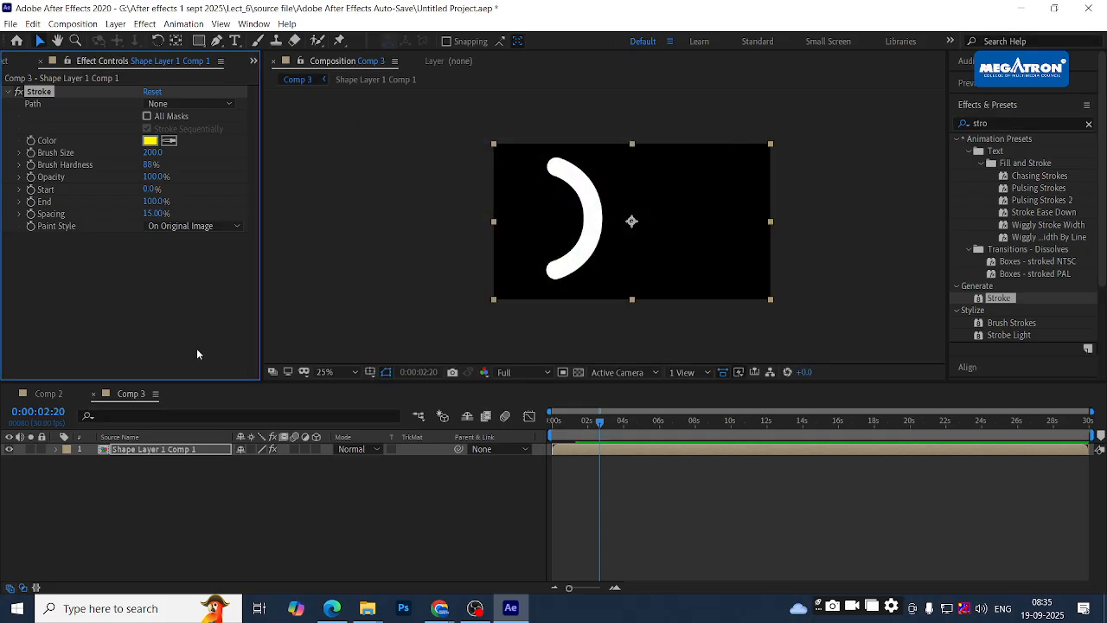
# - Inside the Shape Layer 1 Comp 1 precomp, toggle Shape 1's visibility and slightly reduce brush size in Comp 3
pyautogui.doubleClick(129, 451)
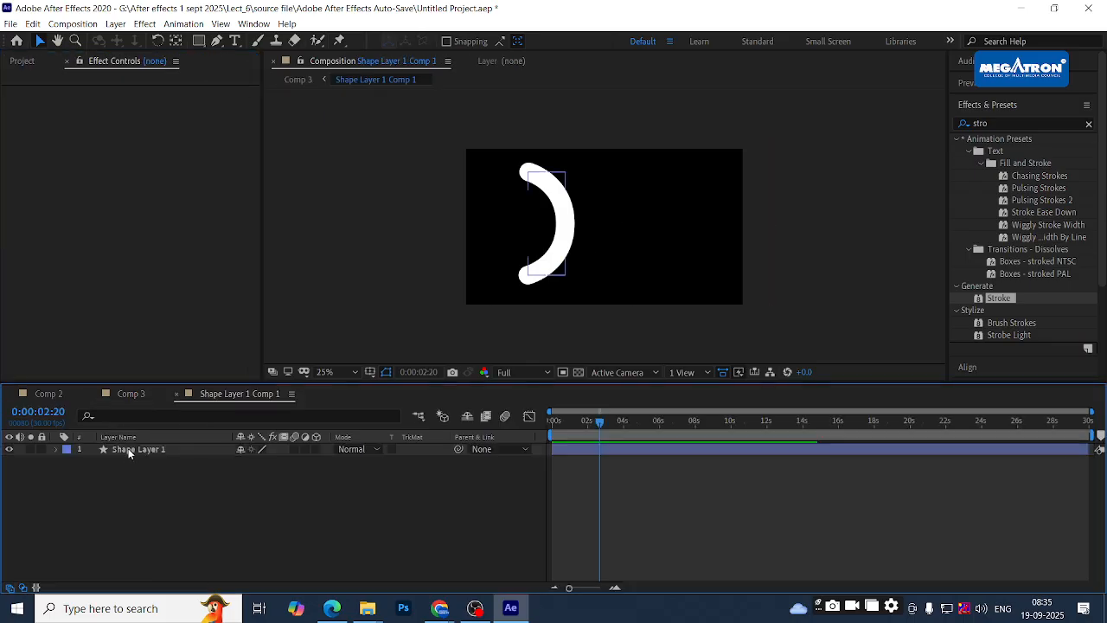
pyautogui.click(57, 450)
pyautogui.click(70, 462)
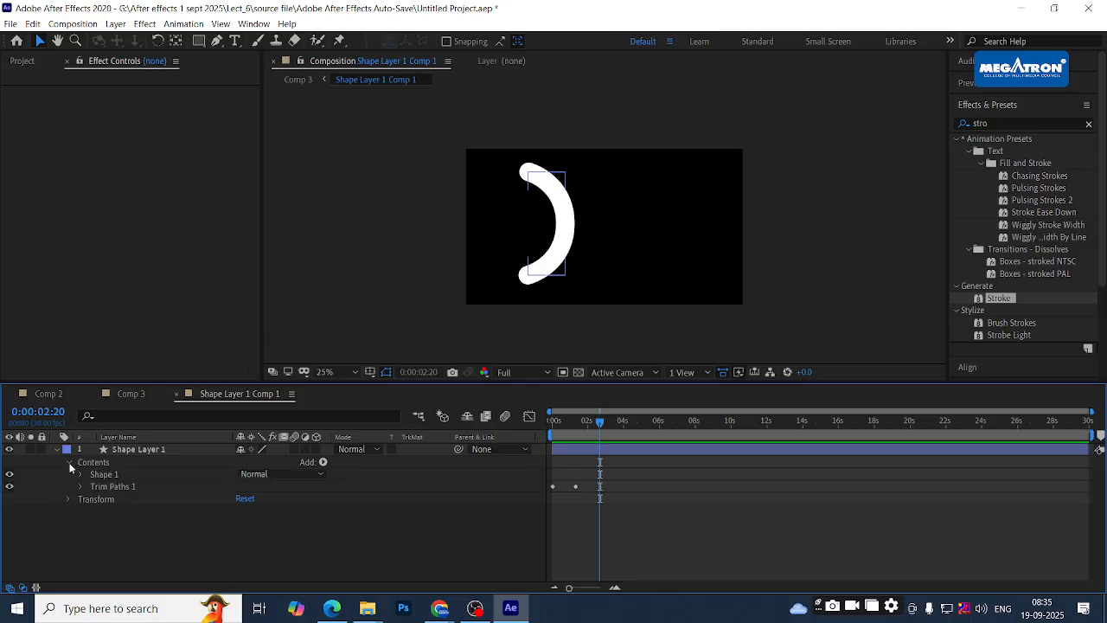
pyautogui.click(10, 474)
pyautogui.click(129, 394)
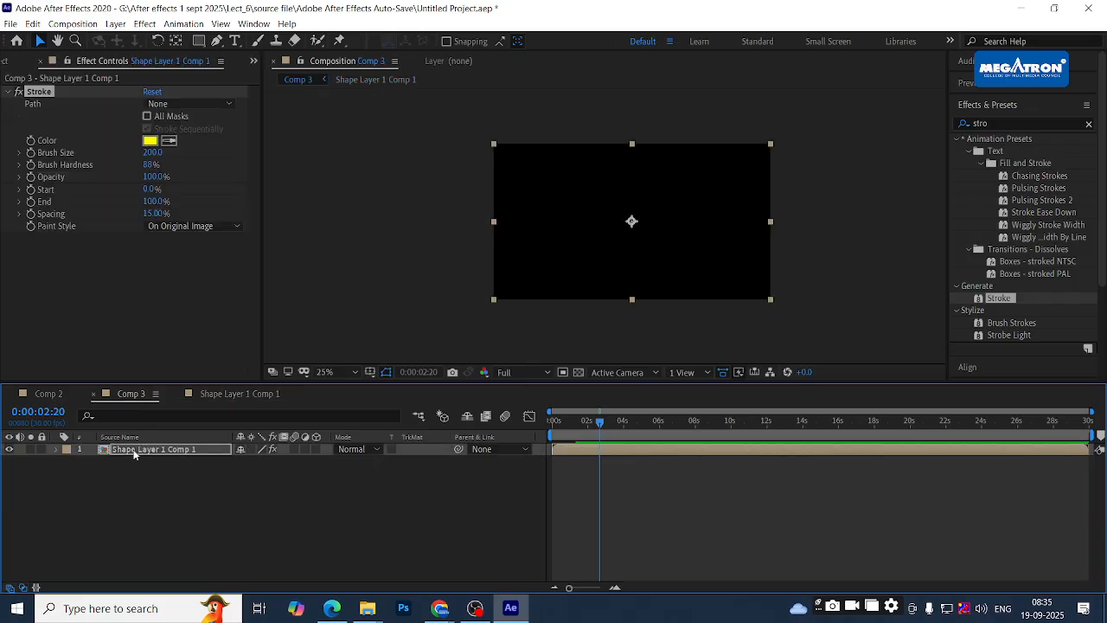
pyautogui.moveTo(153, 152)
pyautogui.mouseDown()
pyautogui.moveTo(456, 160)
pyautogui.moveTo(189, 165)
pyautogui.moveTo(298, 158)
pyautogui.mouseUp()
pyautogui.click(227, 395)
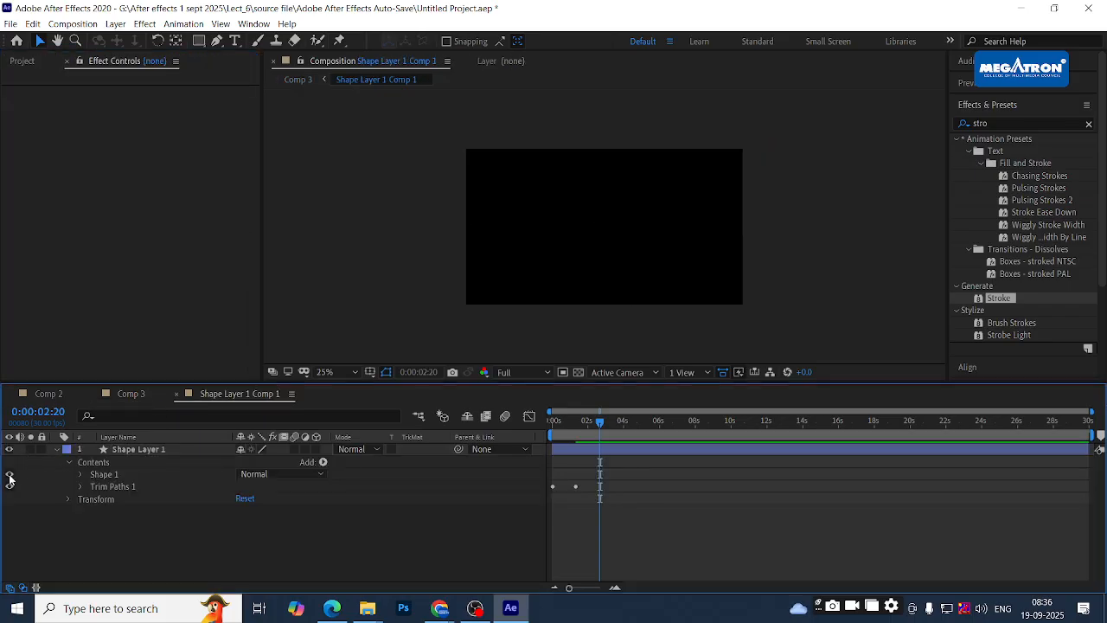
pyautogui.click(9, 476)
# - Back in Comp 3, set the precomp's Stroke brush hardness to 100%
pyautogui.click(137, 395)
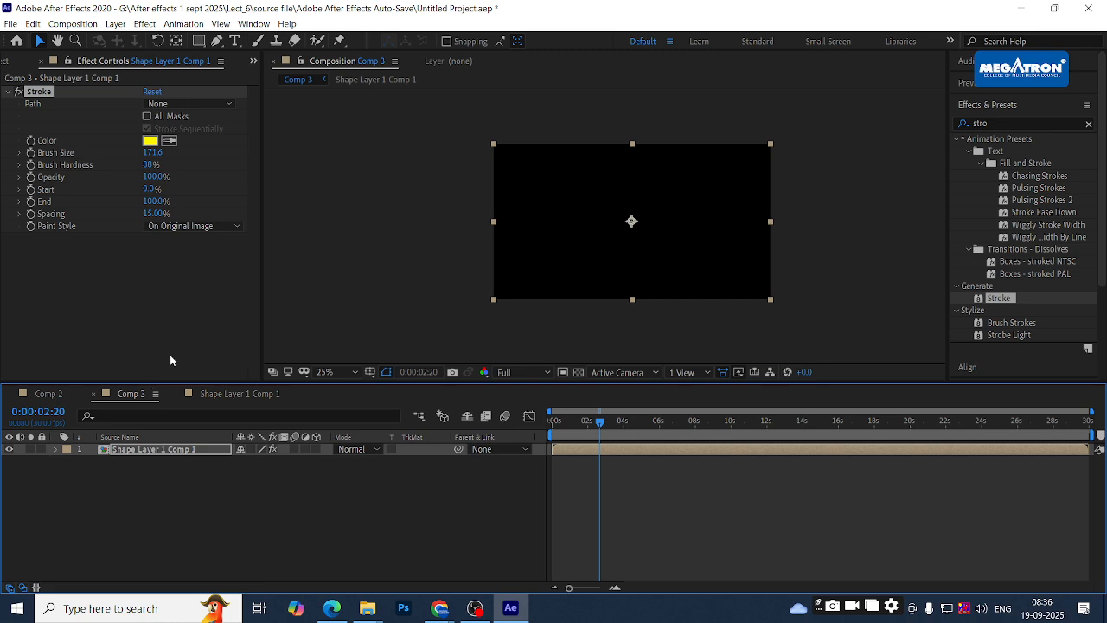
pyautogui.click(154, 508)
pyautogui.click(149, 450)
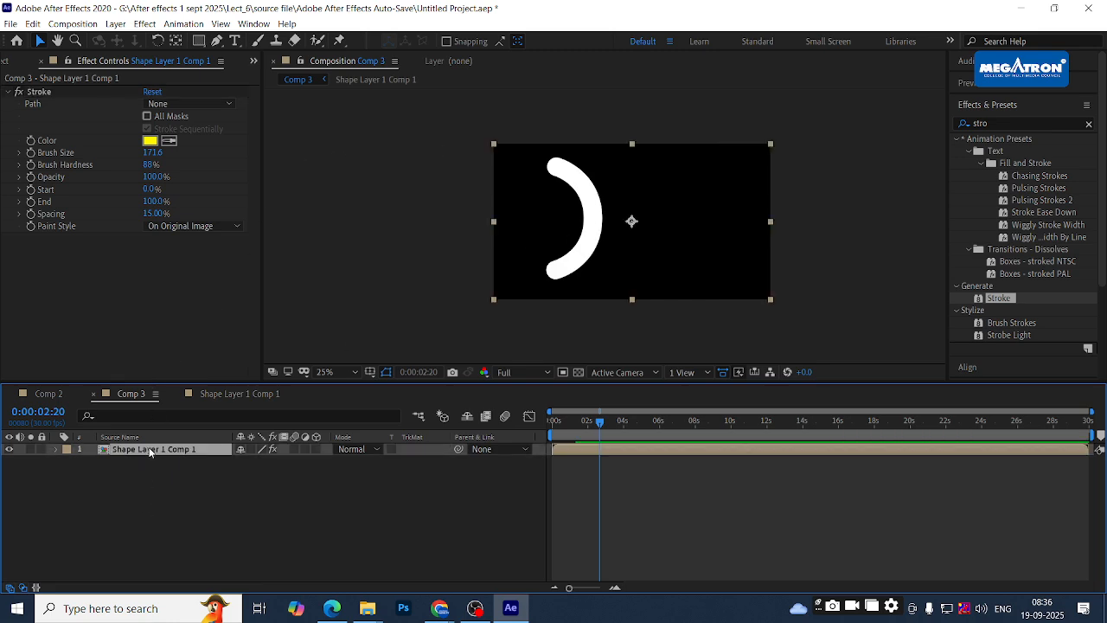
pyautogui.click(150, 165)
pyautogui.write('100')
pyautogui.press('Return')
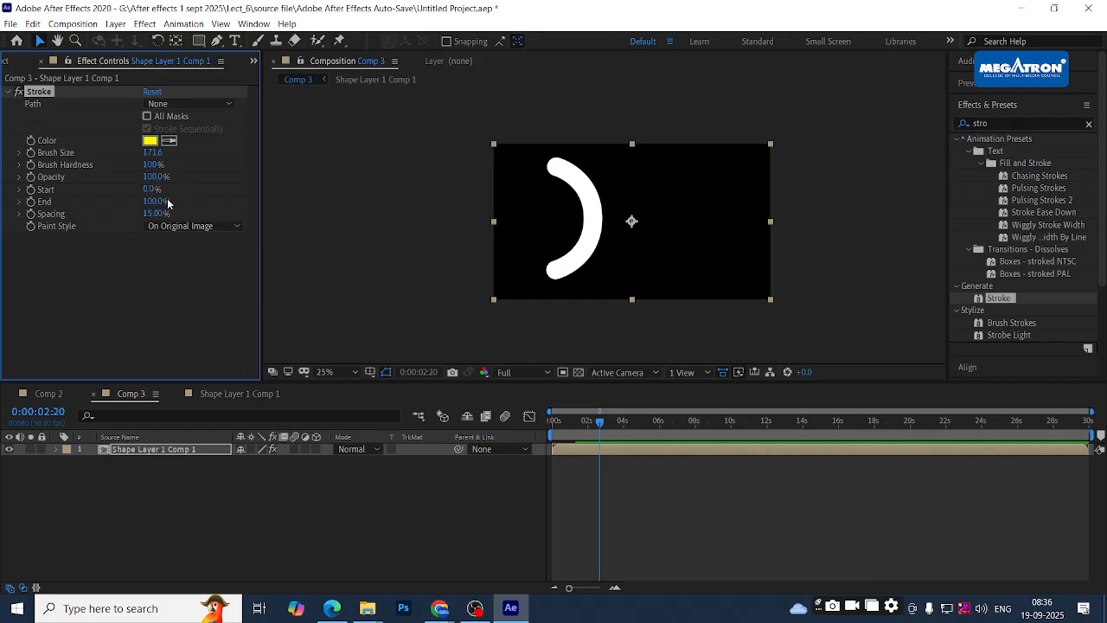
# - Set Stroke spacing to 0%, then reset the Stroke effect to its defaults
pyautogui.moveTo(154, 213)
pyautogui.mouseDown()
pyautogui.moveTo(131, 214)
pyautogui.moveTo(185, 215)
pyautogui.mouseUp()
pyautogui.click(147, 213)
pyautogui.press('Return')
pyautogui.click(152, 92)
pyautogui.click(274, 522)
pyautogui.hotkey('alt', 'Tab')
pyautogui.hotkey('alt', 'Tab')
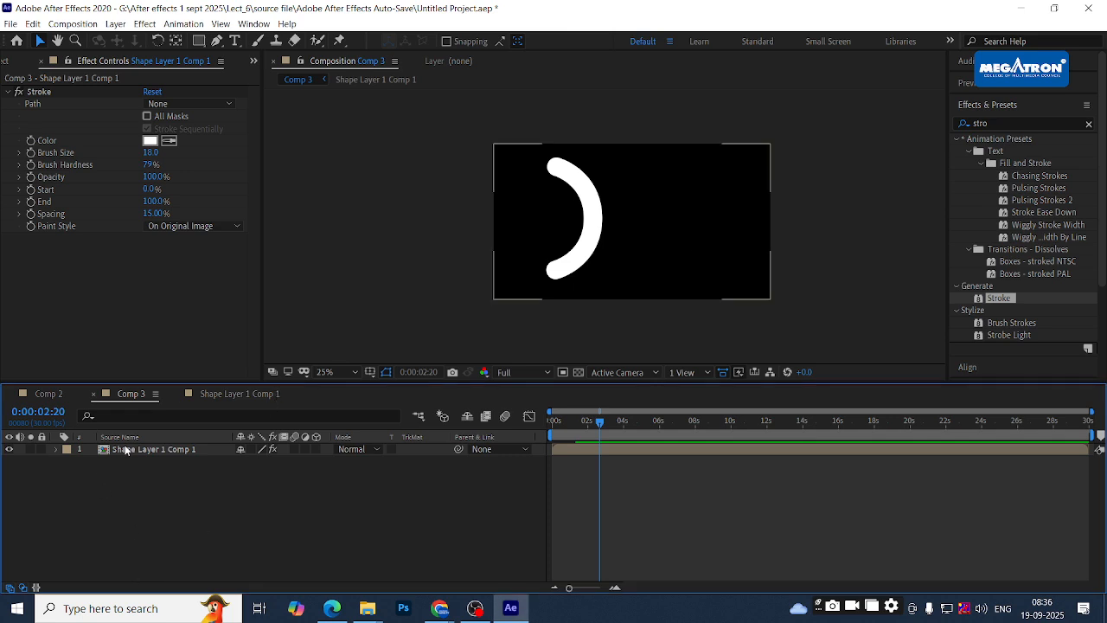
# - Open Pre-compose for the precomp layer with Move all attributes, then cancel it
pyautogui.click(125, 452)
pyautogui.hotkey('ctrl', 'shift', 'c')
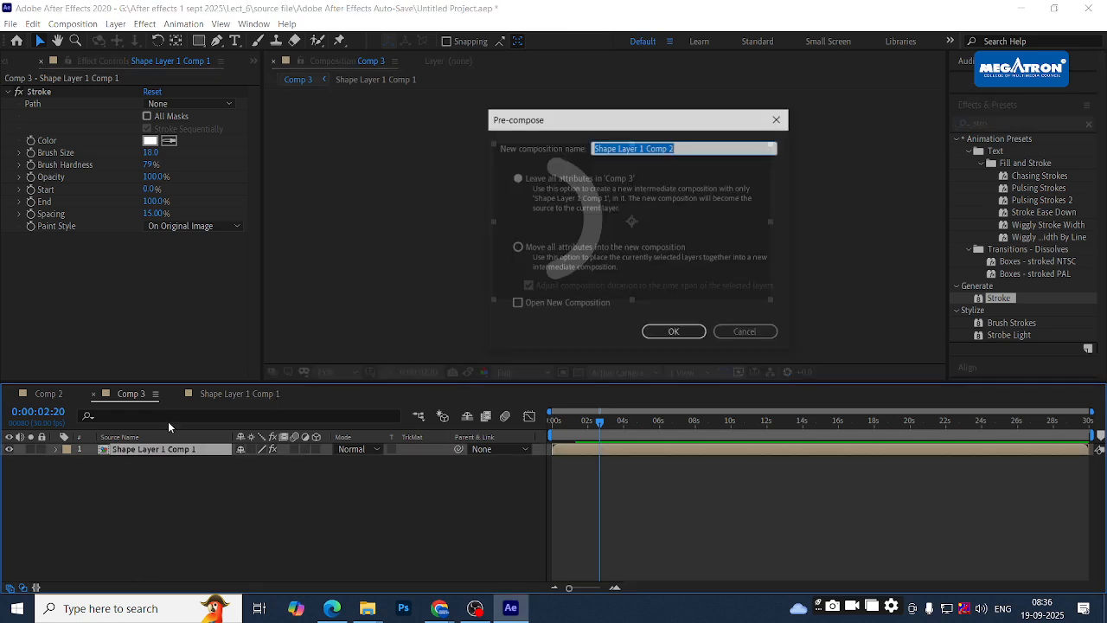
pyautogui.click(545, 249)
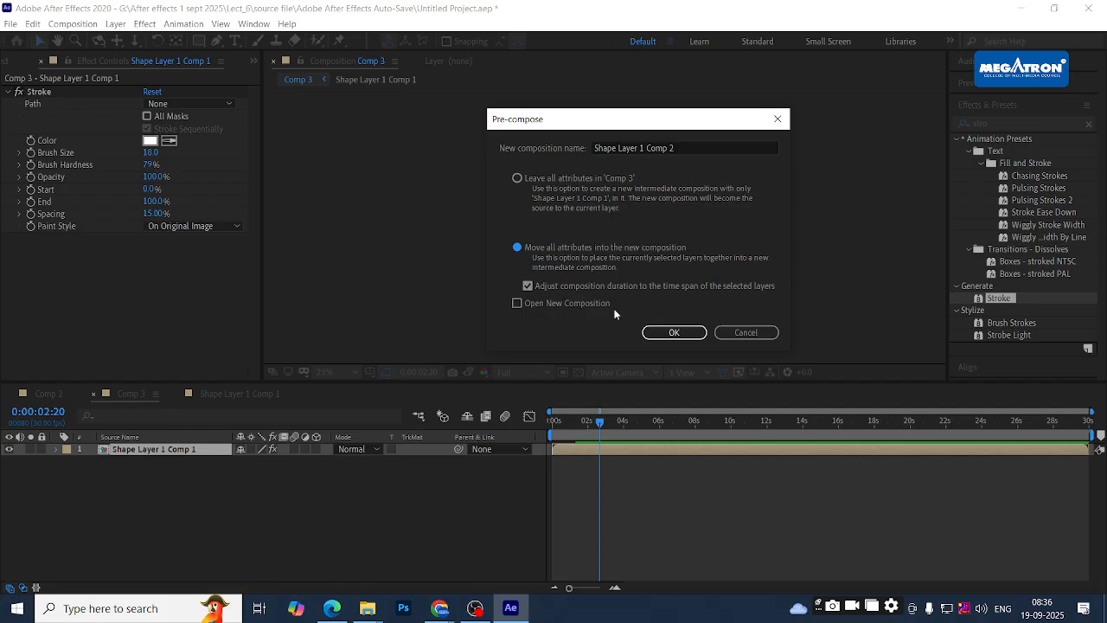
pyautogui.click(750, 333)
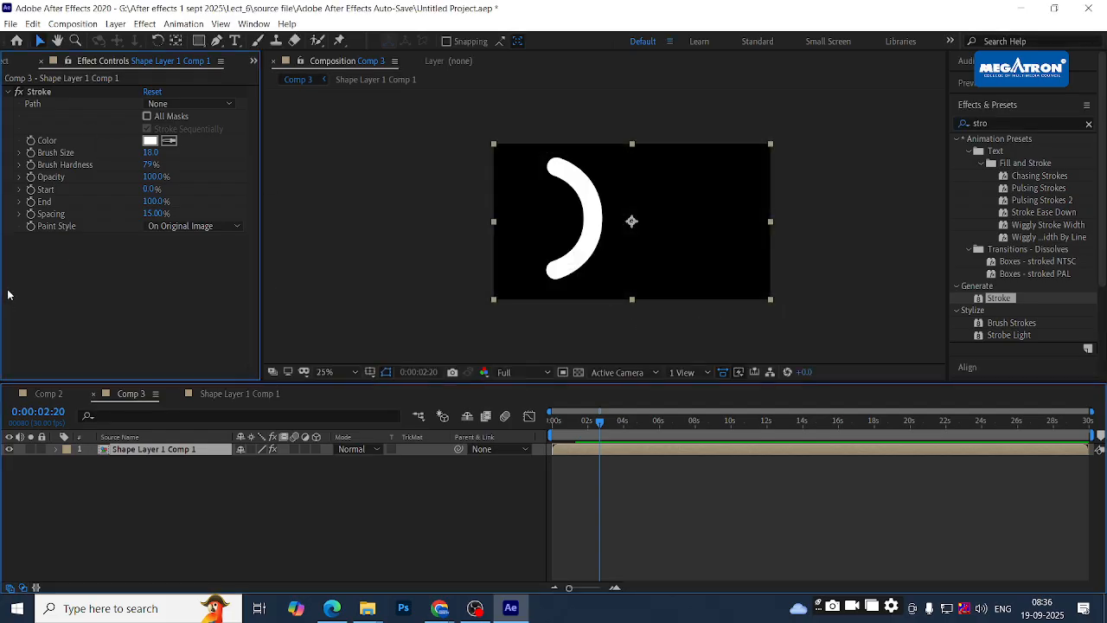
# - Delete the Stroke effect, then undo to restore it with earlier settings
pyautogui.click(37, 92)
pyautogui.press('Delete')
pyautogui.click(178, 465)
pyautogui.click(177, 454)
pyautogui.hotkey('ctrl', 'z')
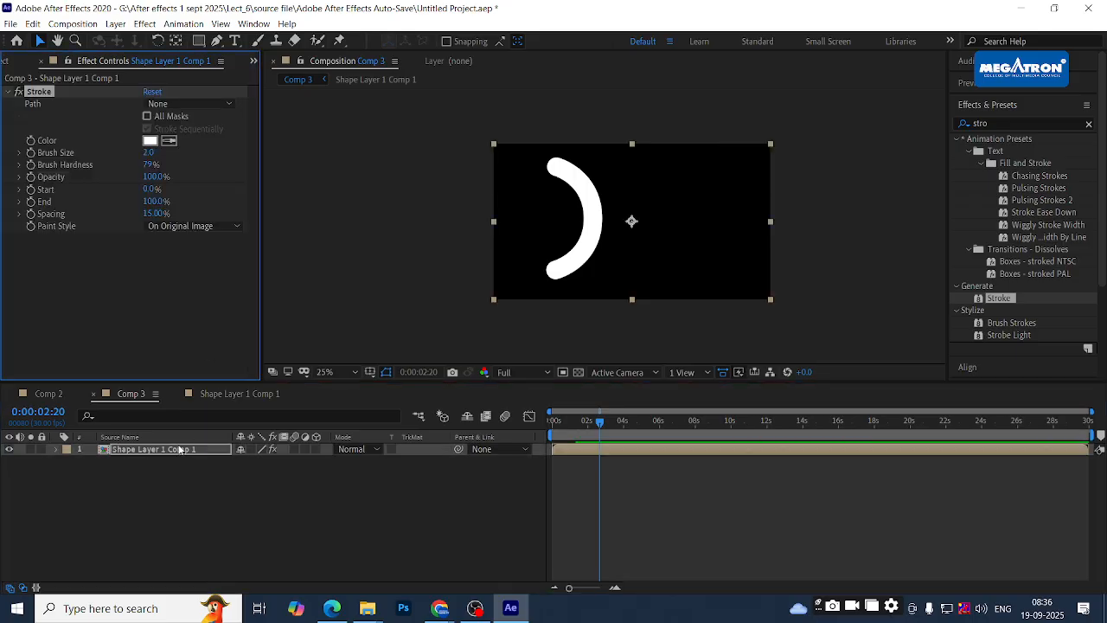
pyautogui.hotkey('ctrl', 'z')
pyautogui.hotkey('ctrl', 'z')
pyautogui.hotkey('ctrl', 'z')
pyautogui.hotkey('ctrl', 'z')
pyautogui.hotkey('ctrl', 'z')
pyautogui.hotkey('ctrl', 'z')
pyautogui.hotkey('ctrl', 'z')
pyautogui.hotkey('ctrl', 'z')
pyautogui.hotkey('ctrl', 'z')
pyautogui.hotkey('ctrl', 'z')
pyautogui.hotkey('ctrl', 'z')
# - Open Shape Layer 1 Comp 1, collapse the layer and scrub to the fully drawn arc
pyautogui.click(224, 394)
pyautogui.press('u')
pyautogui.moveTo(616, 423)
pyautogui.mouseDown()
pyautogui.moveTo(520, 421)
pyautogui.moveTo(645, 421)
pyautogui.mouseUp()
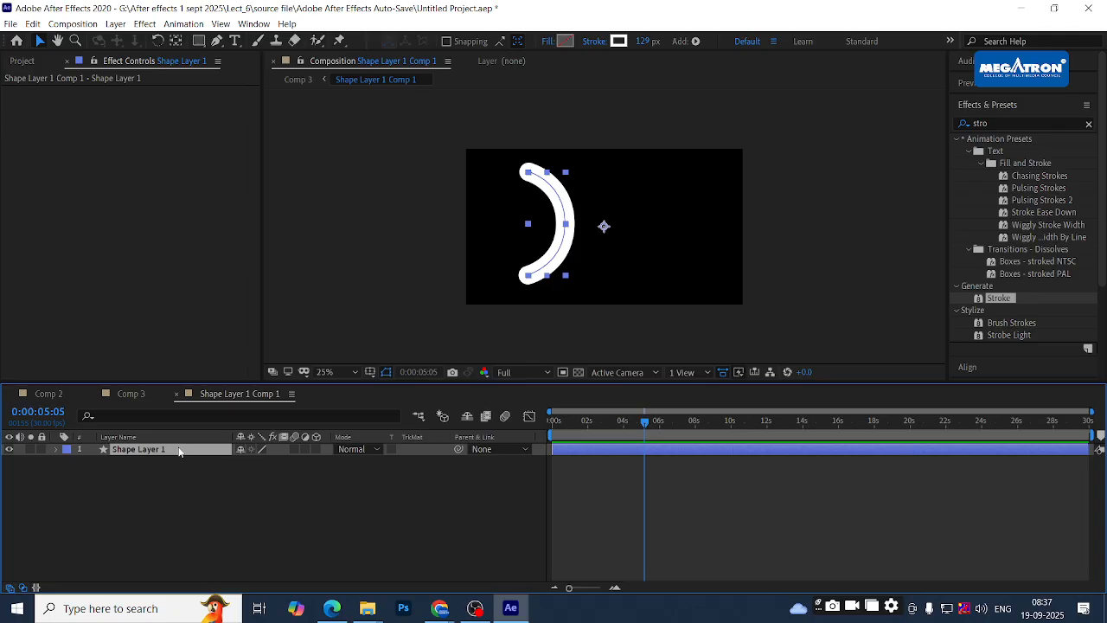
# - Pre-compose Shape Layer 1 into Shape Layer 1 Comp 2 and preview it
pyautogui.click(177, 483)
pyautogui.click(173, 451)
pyautogui.hotkey('ctrl', 'shift', 'c')
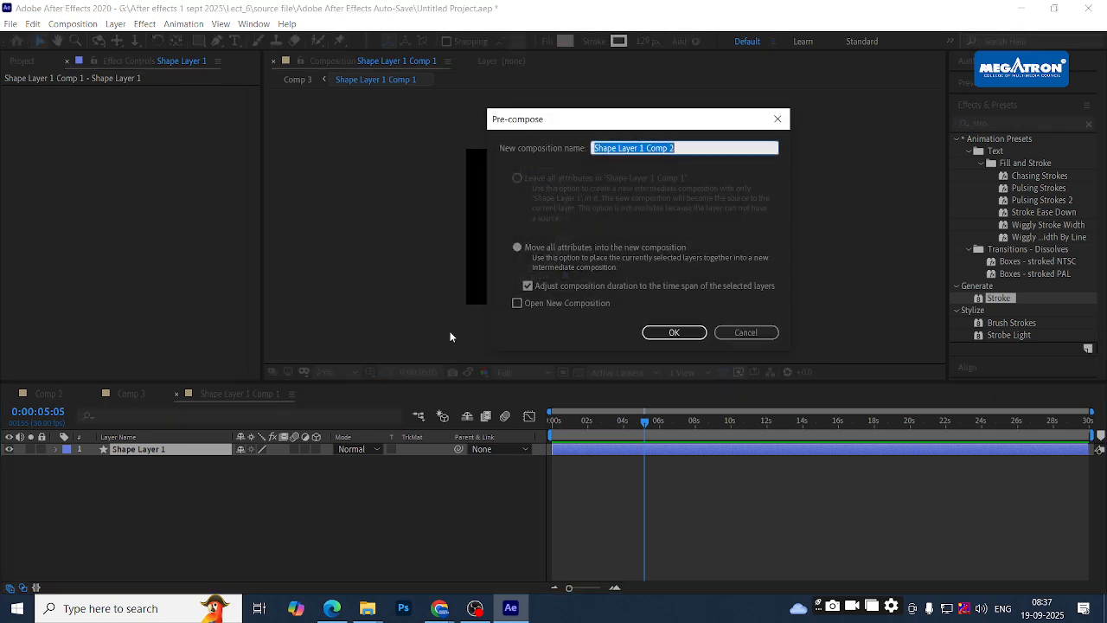
pyautogui.click(670, 333)
pyautogui.click(578, 422)
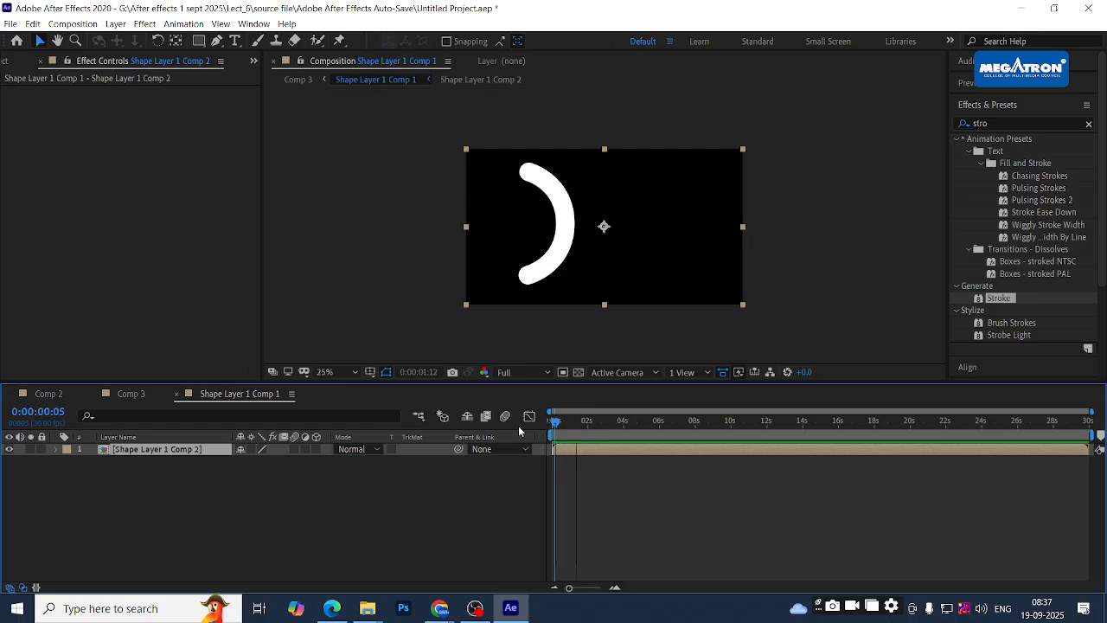
pyautogui.press('space')
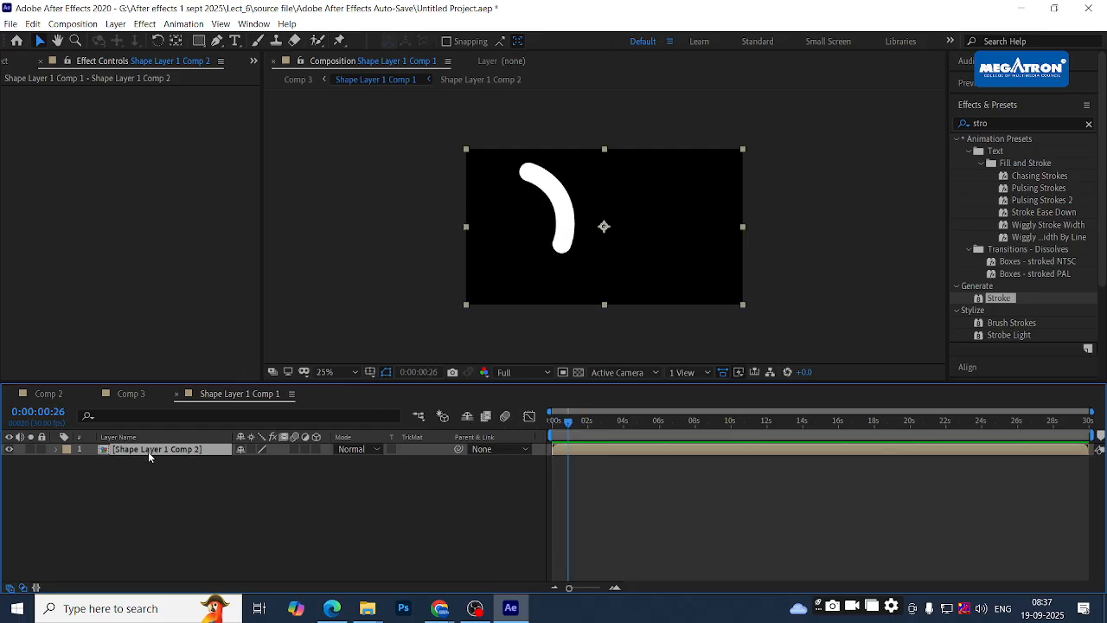
pyautogui.scroll(-1, 1004, 296)
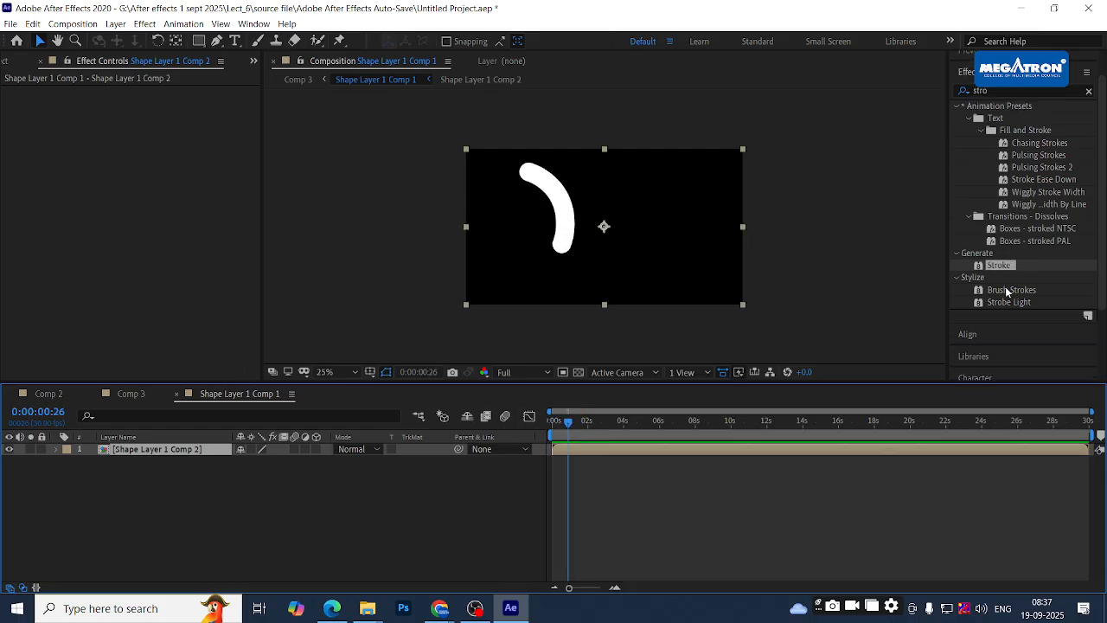
# - Apply a pure red Stroke effect to the new precomp layer with brush size reduced to 98.8
pyautogui.moveTo(996, 267)
pyautogui.mouseDown()
pyautogui.moveTo(986, 295)
pyautogui.moveTo(657, 450)
pyautogui.moveTo(641, 475)
pyautogui.moveTo(631, 453)
pyautogui.mouseUp()
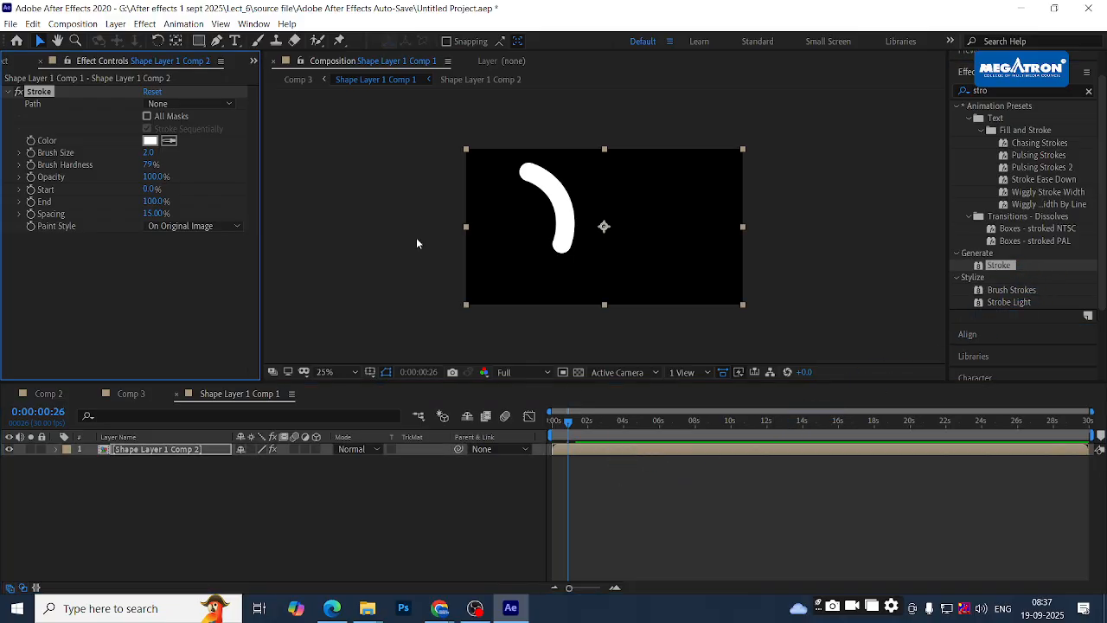
pyautogui.click(151, 141)
pyautogui.click(560, 155)
pyautogui.click(693, 155)
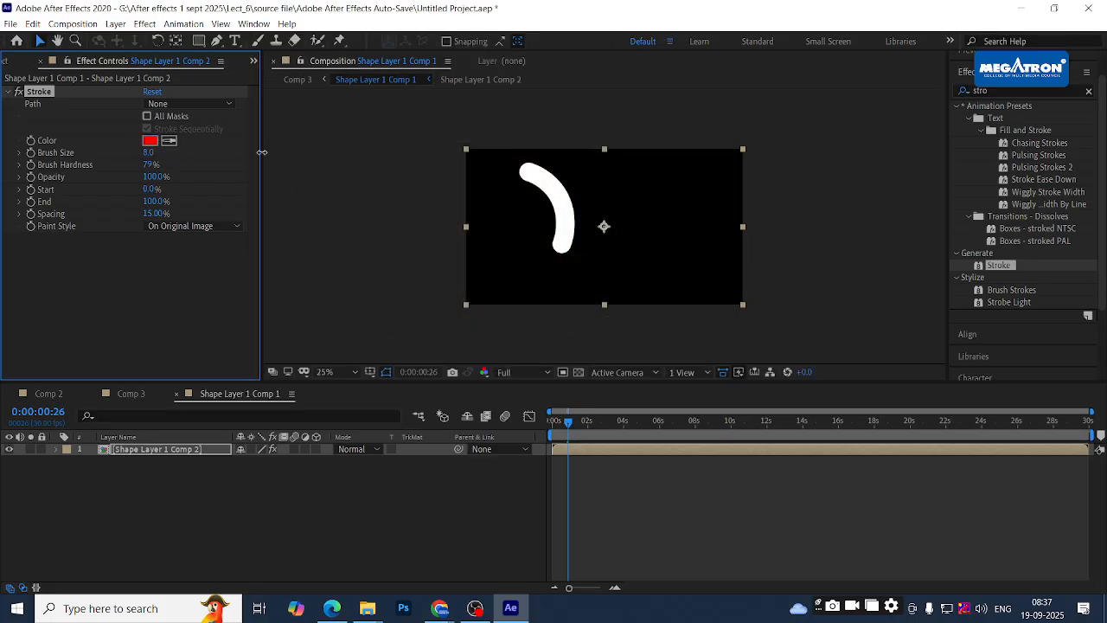
pyautogui.moveTo(787, 185); pyautogui.dragTo(271, 180)
pyautogui.hotkey('alt', 'Tab')
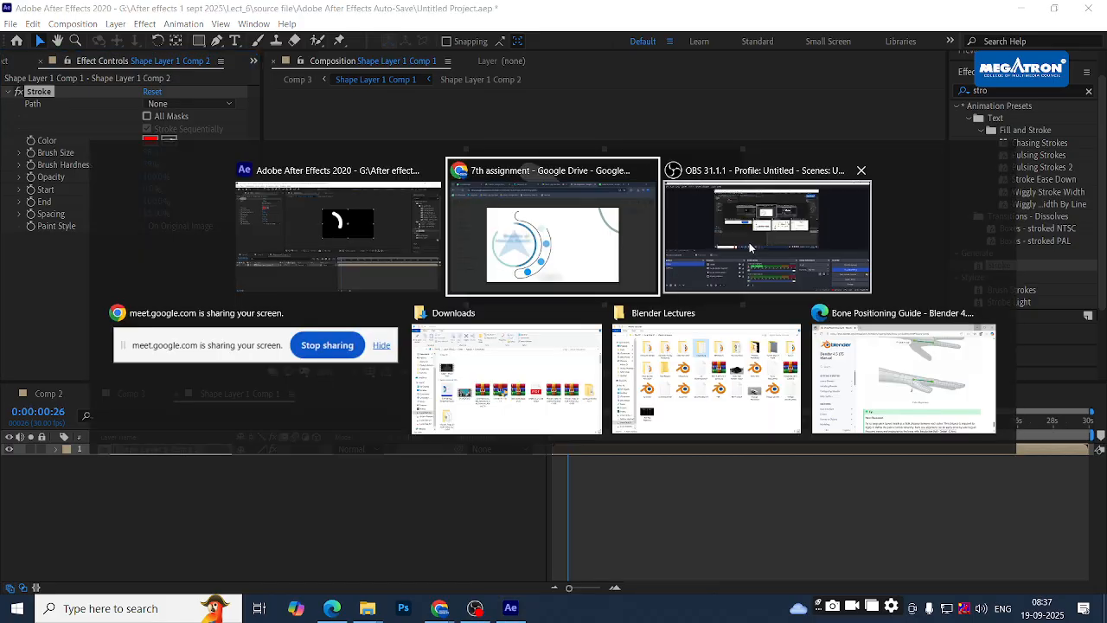
# - Scroll the Downloads folder to Last month, then preview the white arc animation in After Effects
pyautogui.click(505, 409)
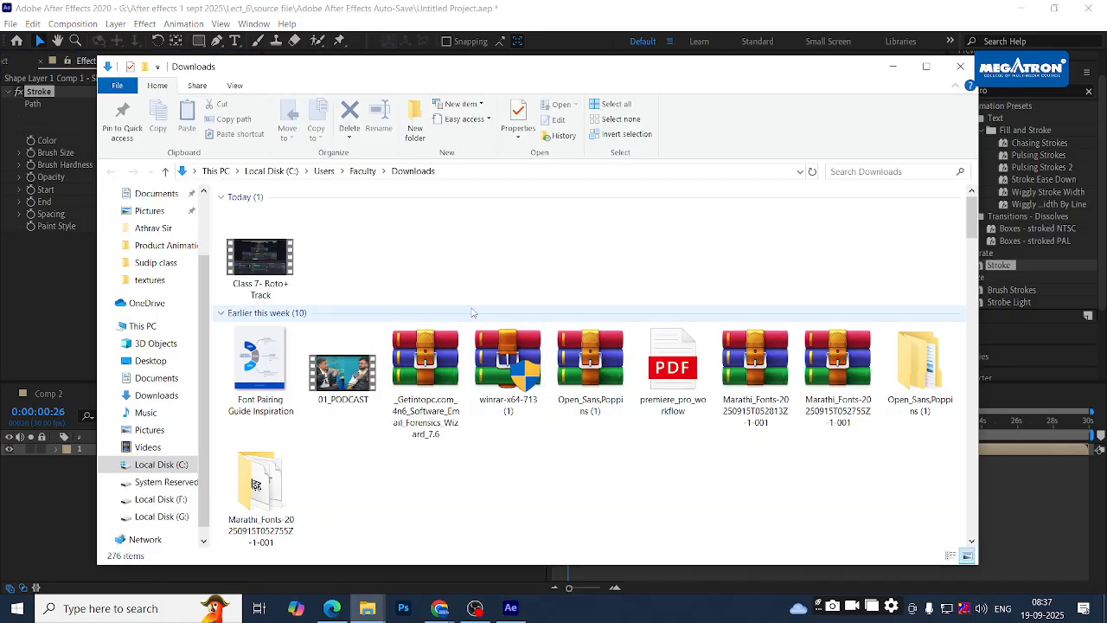
pyautogui.scroll(-10, 472, 312)
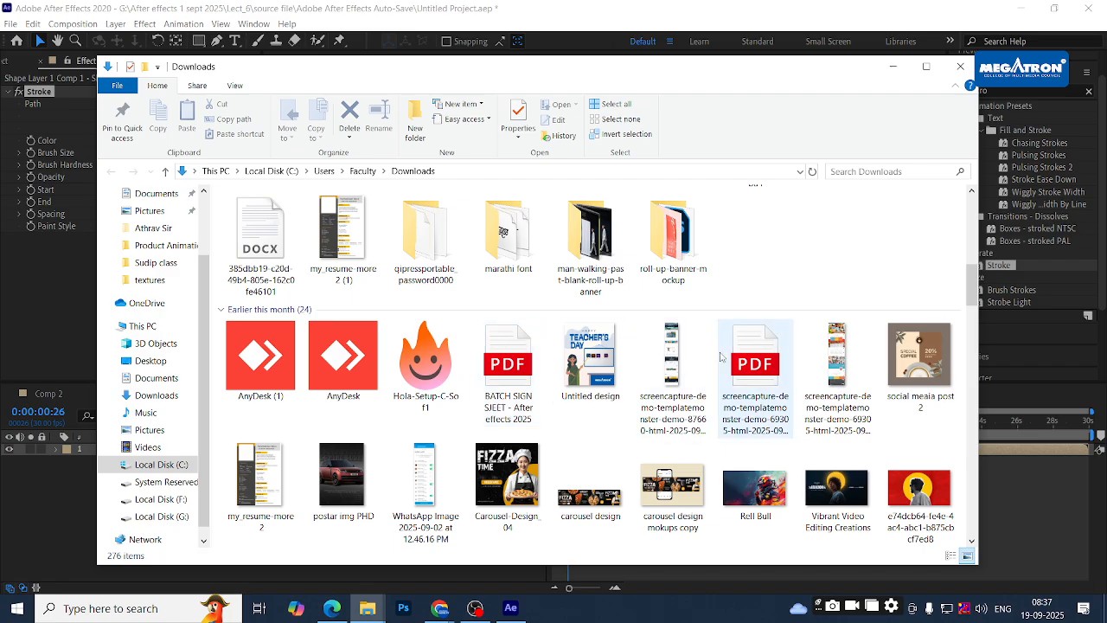
pyautogui.scroll(-5, 720, 358)
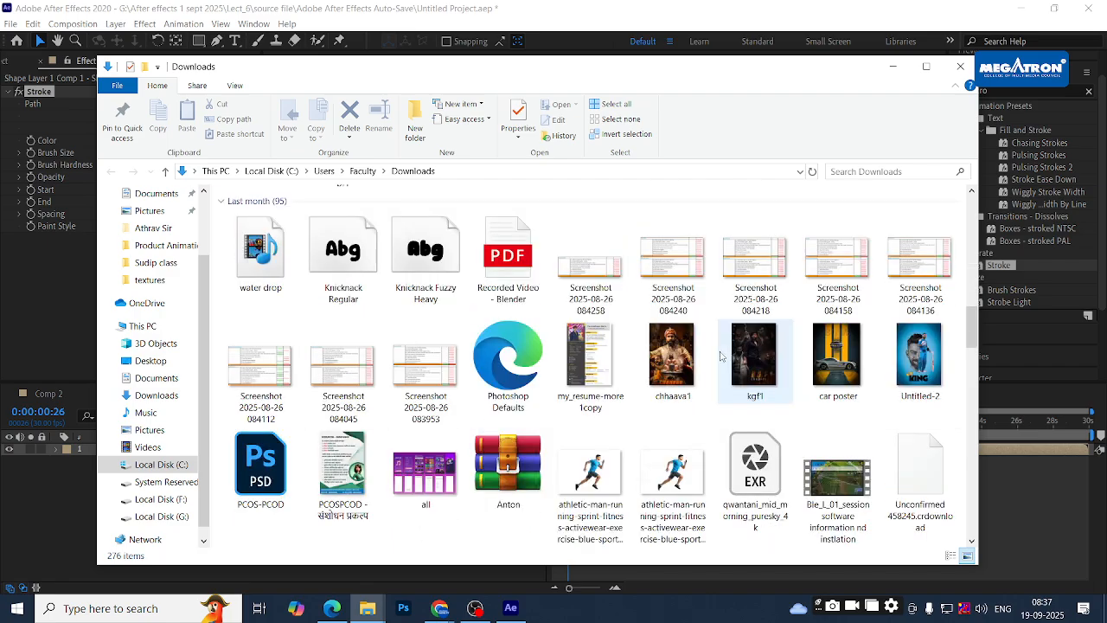
pyautogui.hotkey('alt', 'Tab')
pyautogui.moveTo(567, 425)
pyautogui.mouseDown()
pyautogui.moveTo(552, 426)
pyautogui.moveTo(600, 426)
pyautogui.moveTo(551, 426)
pyautogui.moveTo(610, 425)
pyautogui.moveTo(586, 425)
pyautogui.mouseUp()
# - Select the second athletic-man-running PNG in Downloads and drag it toward the composition
pyautogui.hotkey('alt', 'Tab')
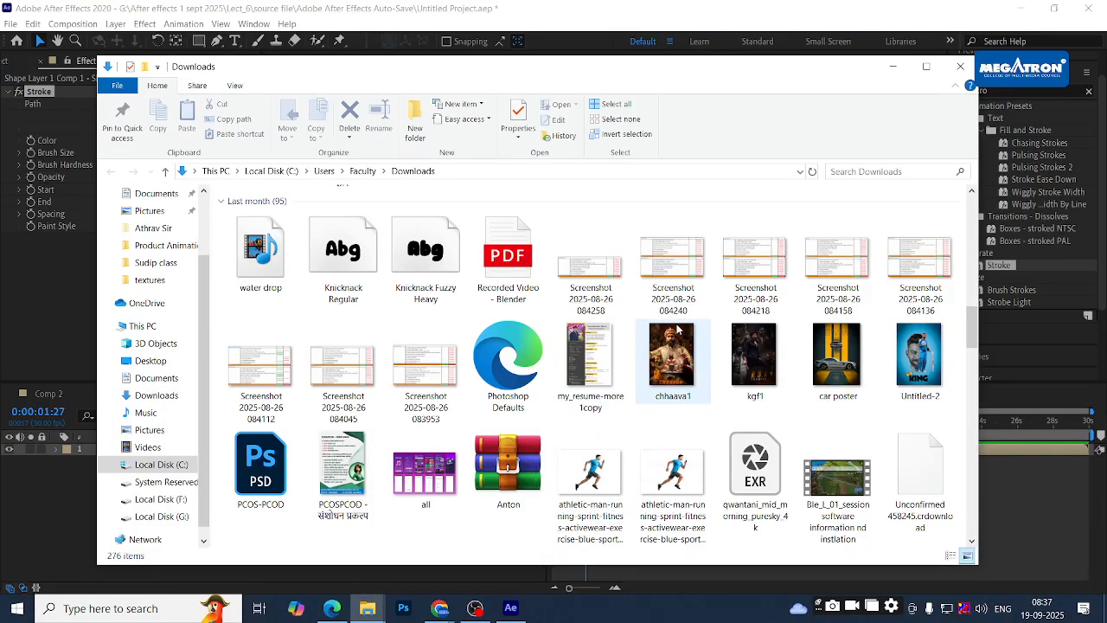
pyautogui.click(674, 474)
pyautogui.moveTo(679, 475); pyautogui.dragTo(608, 248)
# - Drop the athlete image above Shape Layer 1 Comp 2, enlarge it and shift it left over the arc
pyautogui.hotkey('alt', 'Tab')
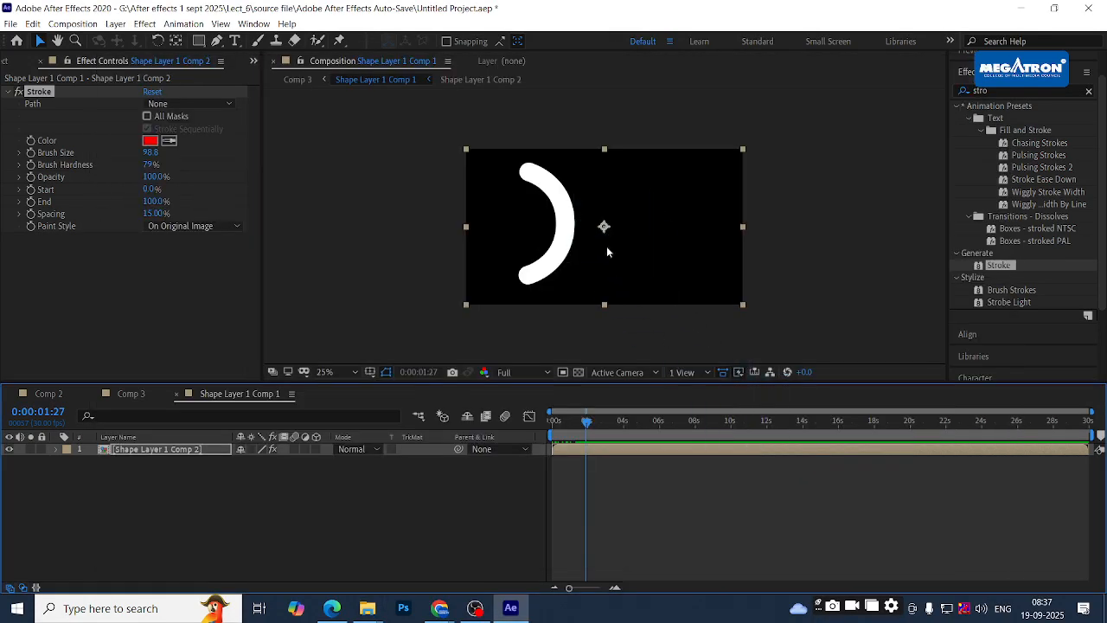
pyautogui.moveTo(626, 210)
pyautogui.mouseDown()
pyautogui.moveTo(590, 212)
pyautogui.moveTo(656, 217)
pyautogui.moveTo(628, 213)
pyautogui.mouseUp()
pyautogui.moveTo(722, 299); pyautogui.dragTo(760, 326)
pyautogui.moveTo(619, 226); pyautogui.dragTo(582, 207)
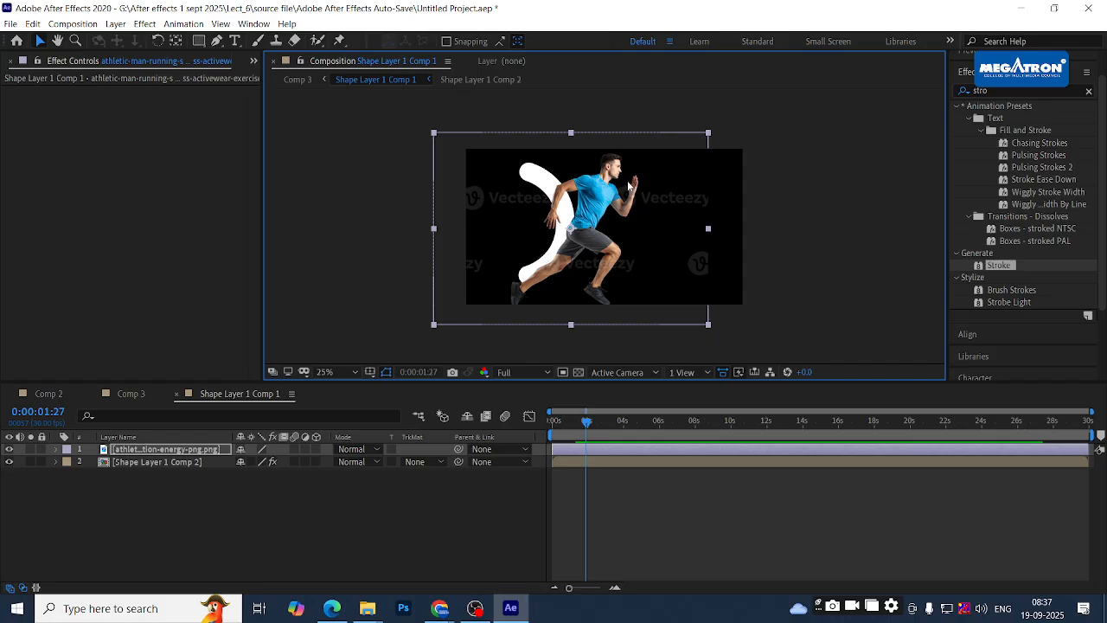
# - Apply the Stroke effect from Effects & Presets to the athlete image layer
pyautogui.click(127, 543)
pyautogui.click(136, 451)
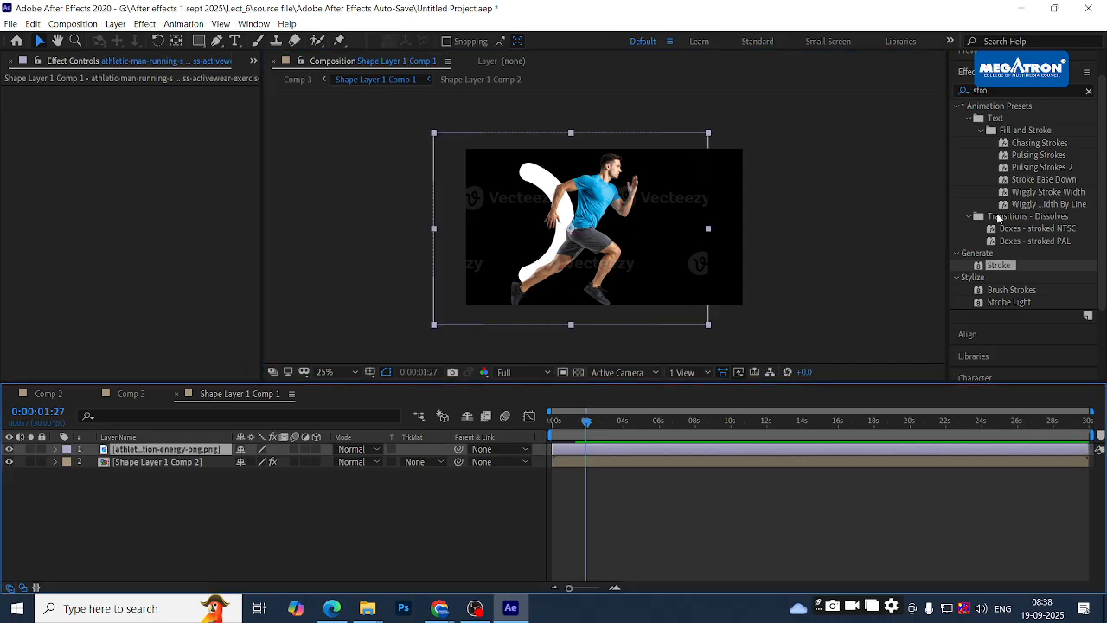
pyautogui.moveTo(995, 270)
pyautogui.mouseDown()
pyautogui.moveTo(865, 364)
pyautogui.moveTo(582, 470)
pyautogui.moveTo(592, 451)
pyautogui.mouseUp()
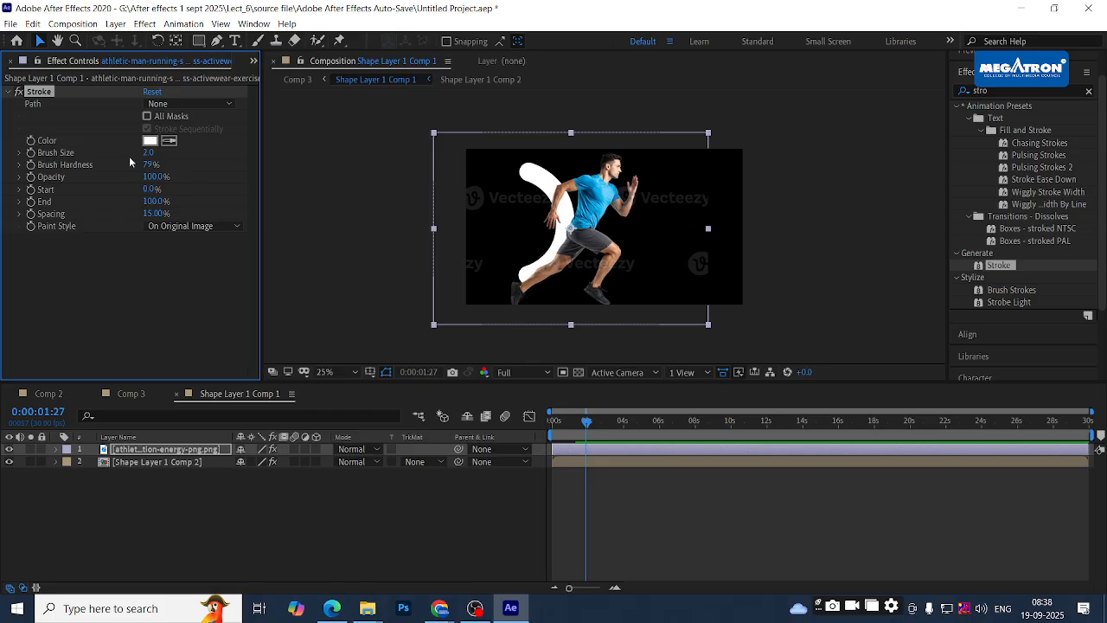
# - Set the Stroke's Brush Size to 98.5 and Brush Hardness to 88%, leaving Path on None
pyautogui.moveTo(150, 152)
pyautogui.mouseDown()
pyautogui.moveTo(231, 152)
pyautogui.moveTo(127, 149)
pyautogui.moveTo(215, 148)
pyautogui.moveTo(154, 152)
pyautogui.mouseUp()
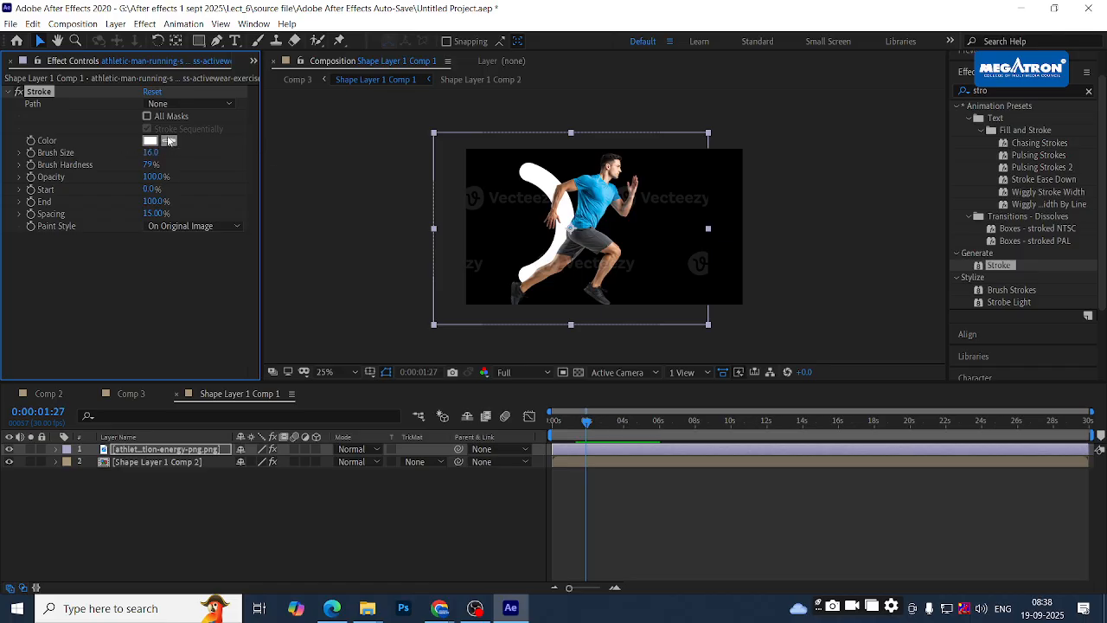
pyautogui.click(187, 104)
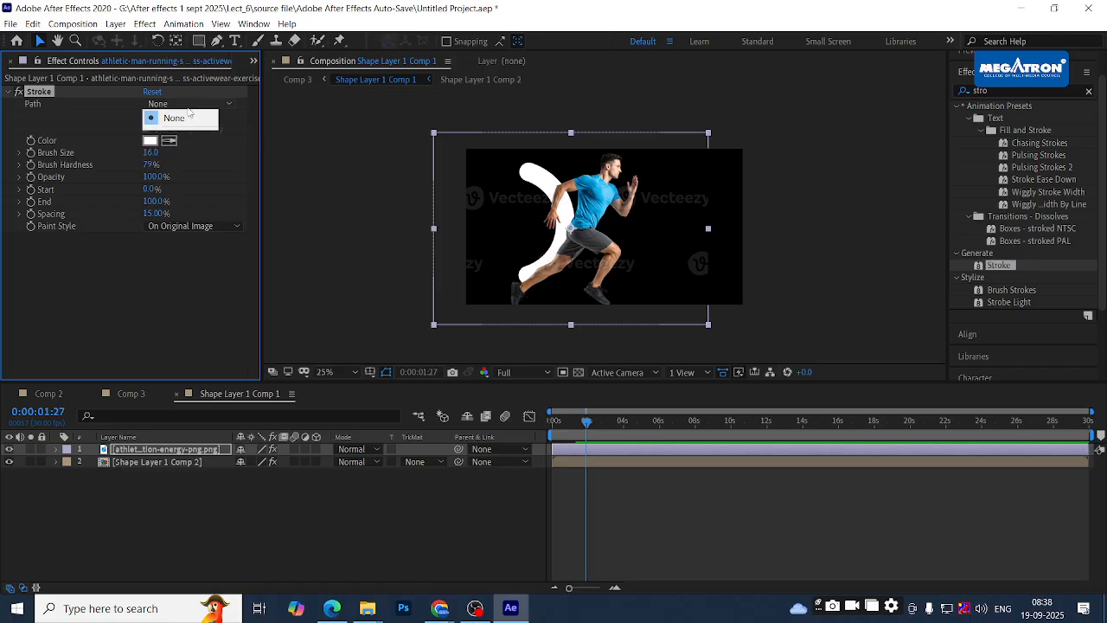
pyautogui.click(116, 115)
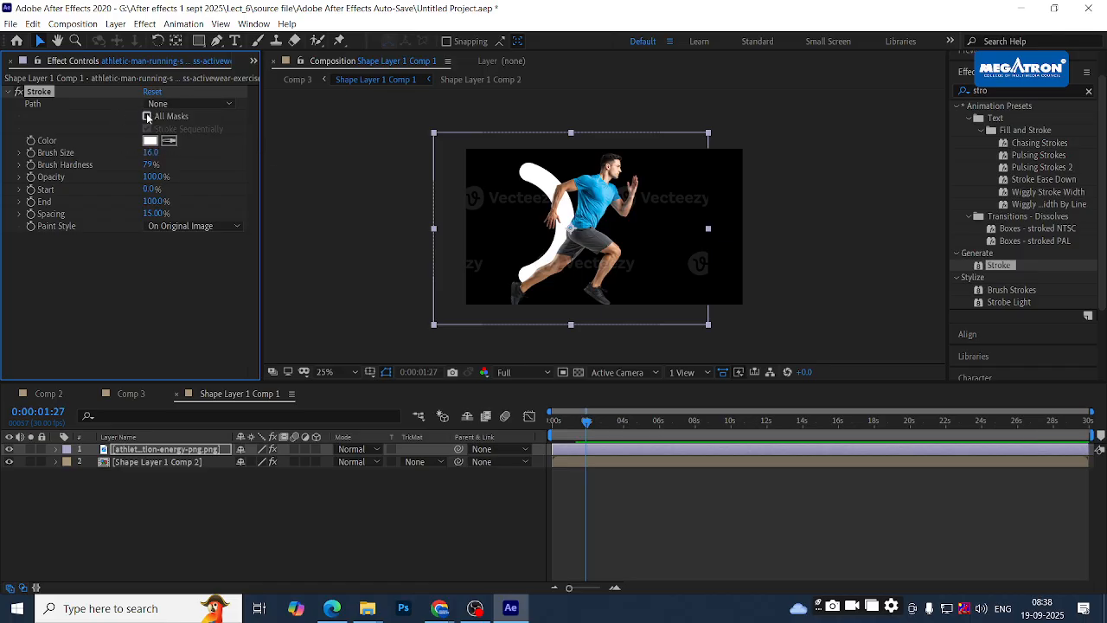
pyautogui.moveTo(149, 165)
pyautogui.mouseDown()
pyautogui.moveTo(192, 160)
pyautogui.moveTo(202, 143)
pyautogui.mouseUp()
pyautogui.click(167, 170)
pyautogui.moveTo(152, 179); pyautogui.dragTo(185, 175)
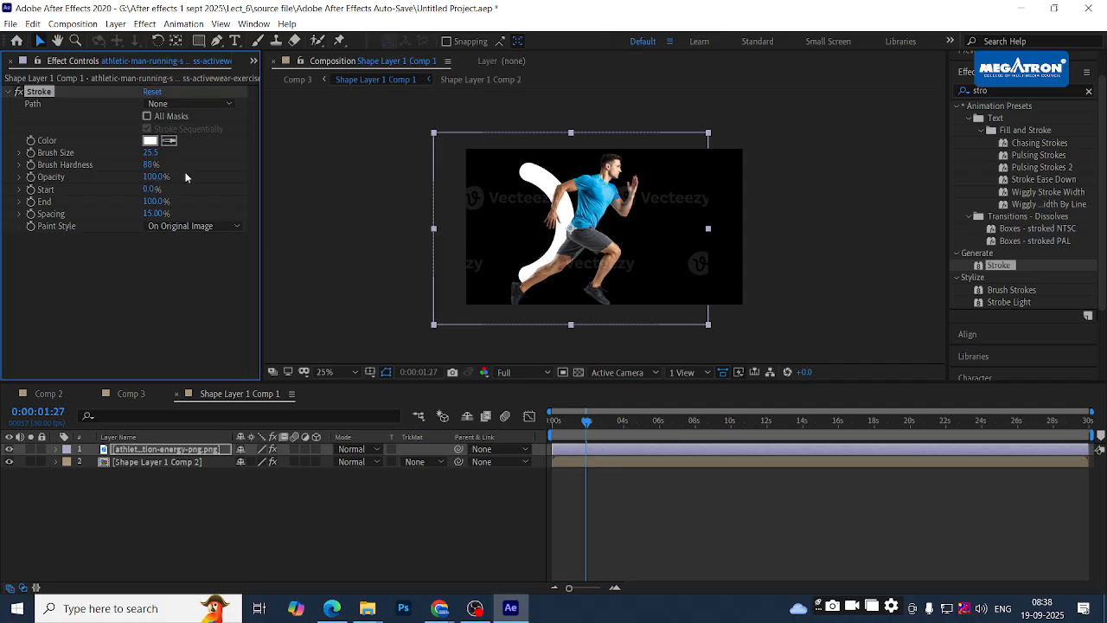
pyautogui.click(172, 253)
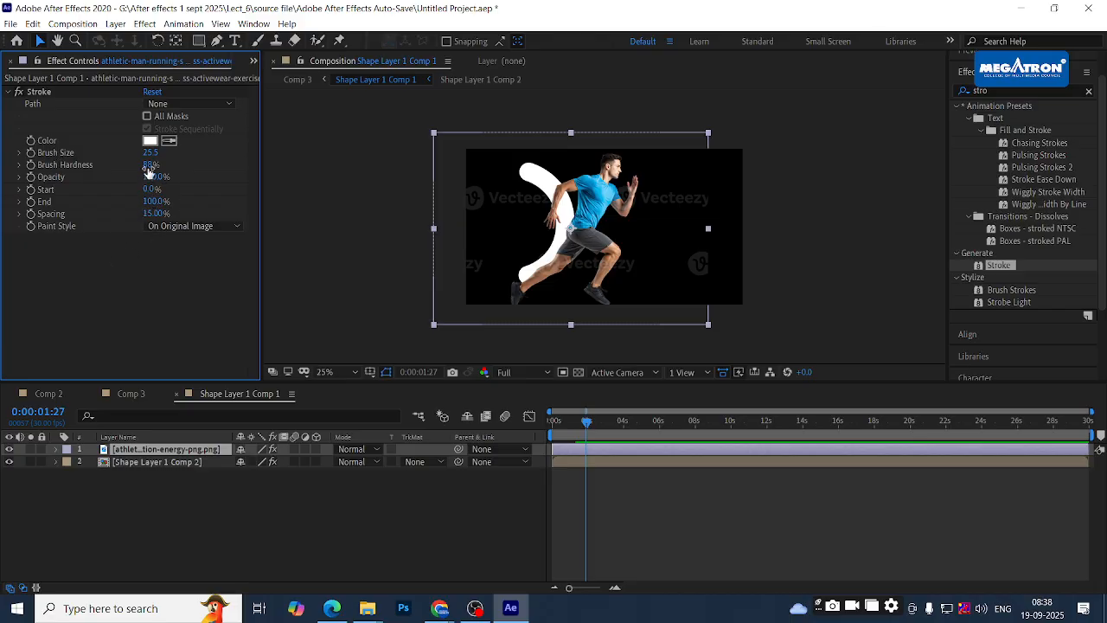
pyautogui.moveTo(151, 153); pyautogui.dragTo(218, 153)
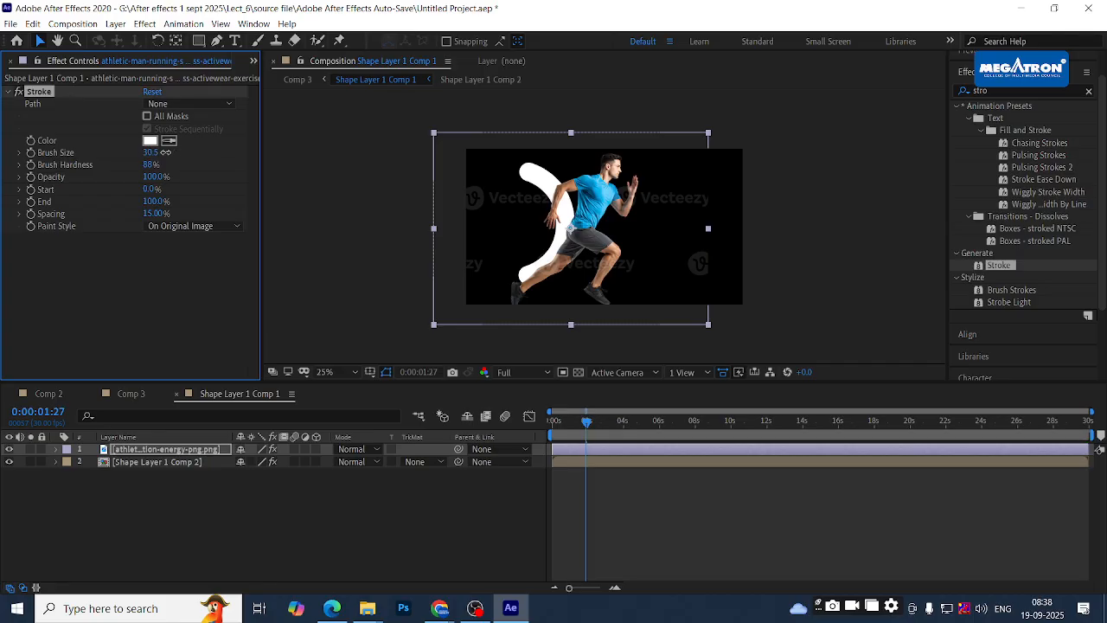
pyautogui.click(206, 294)
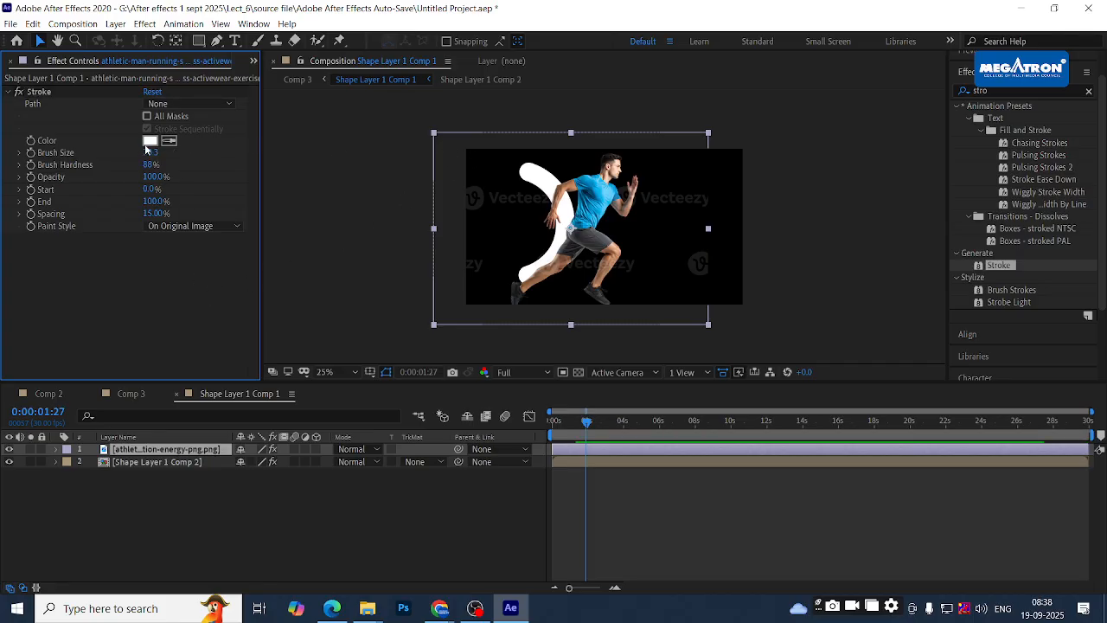
pyautogui.moveTo(150, 153)
pyautogui.mouseDown()
pyautogui.moveTo(352, 137)
pyautogui.moveTo(389, 151)
pyautogui.moveTo(366, 166)
pyautogui.moveTo(118, 145)
pyautogui.mouseUp()
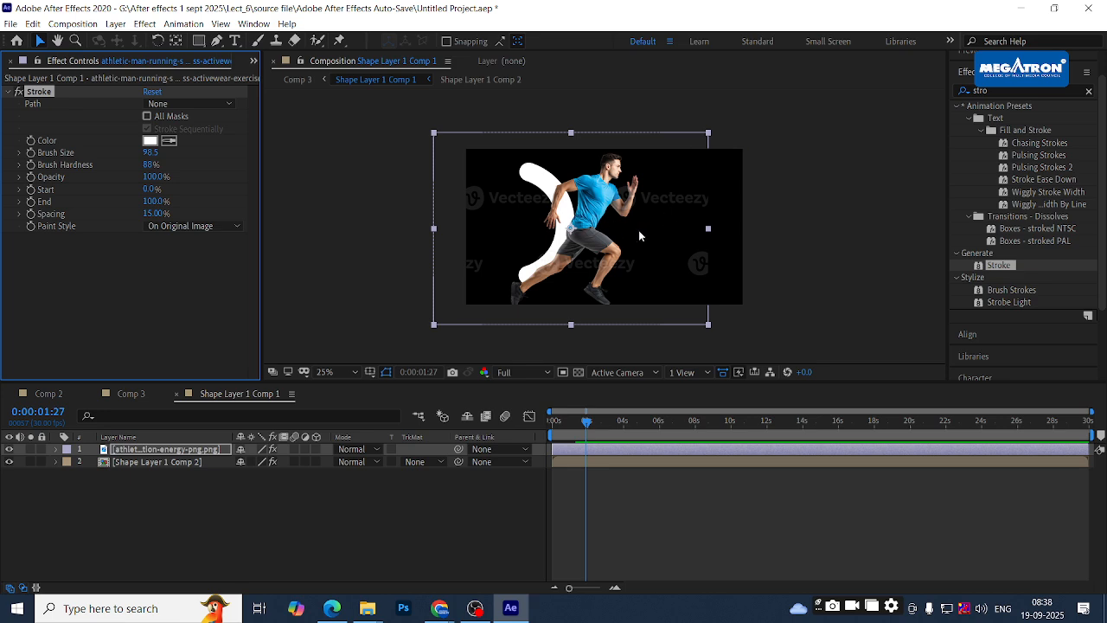
# - Delete the Stroke effect from the athlete image layer, then delete the athlete layer itself
pyautogui.press('Delete')
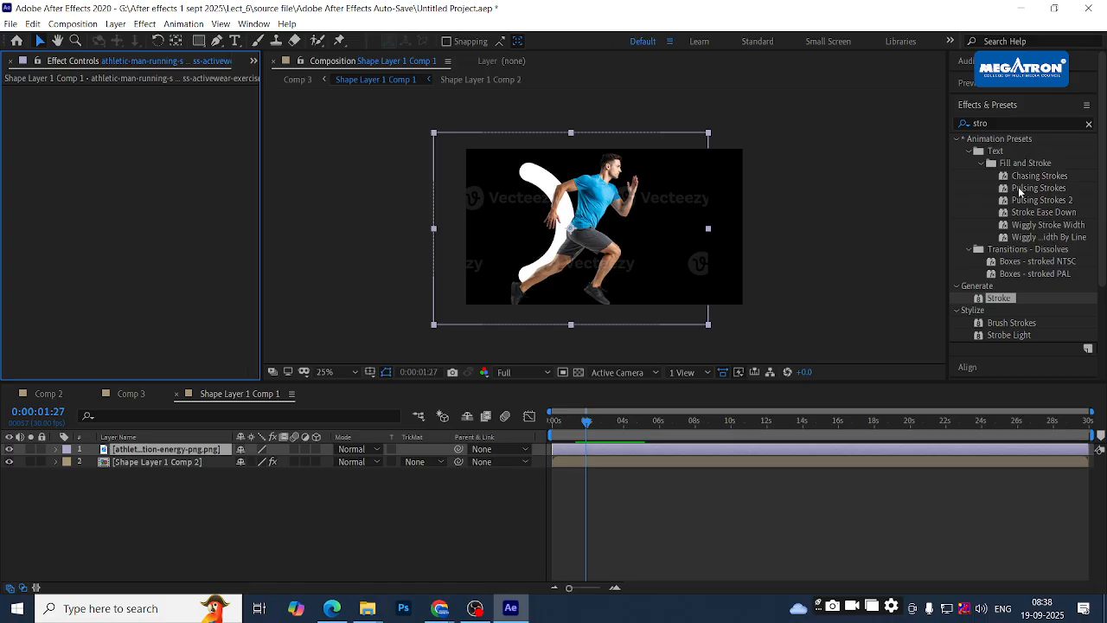
pyautogui.click(119, 485)
pyautogui.click(138, 451)
pyautogui.press('Delete')
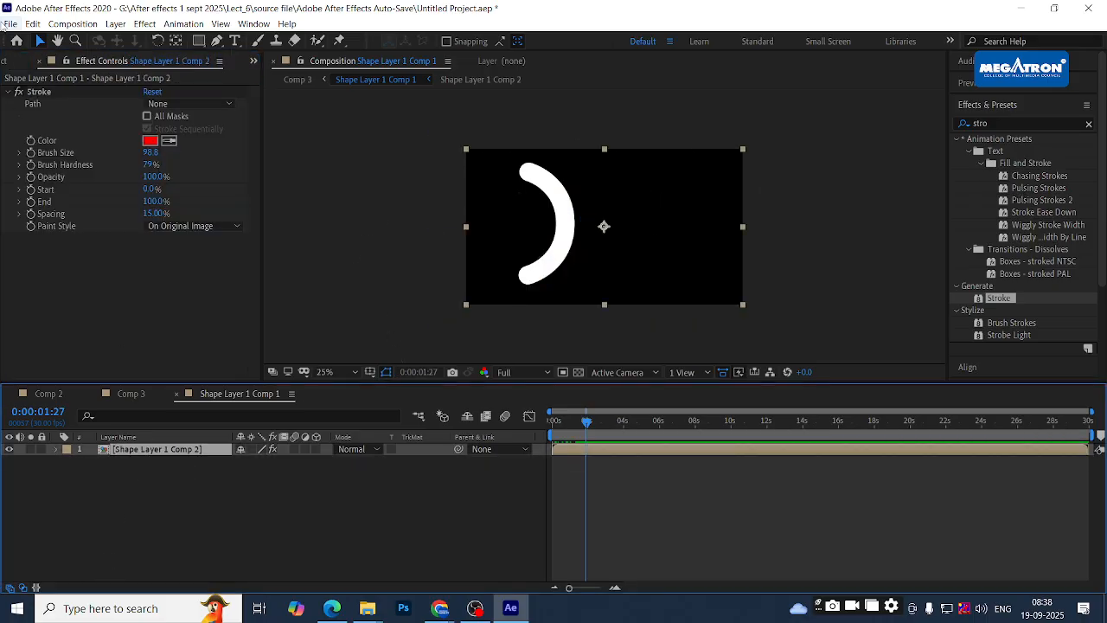
# - Remove the Stroke effect from Shape Layer 1 Comp 2, then delete that layer
pyautogui.click(36, 94)
pyautogui.press('Delete')
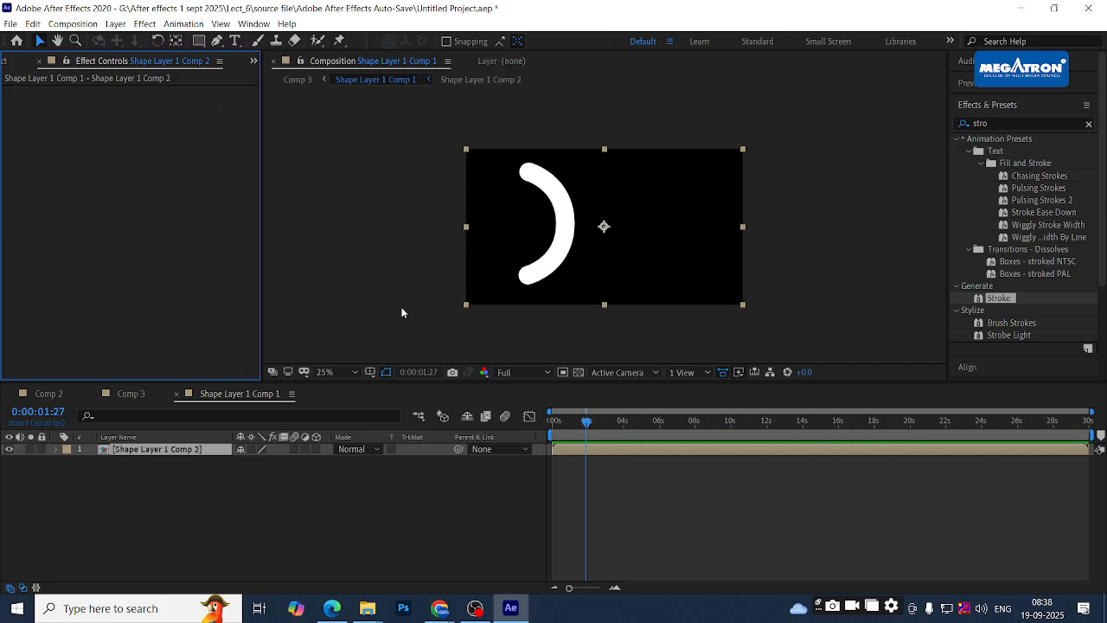
pyautogui.click(220, 509)
pyautogui.click(166, 449)
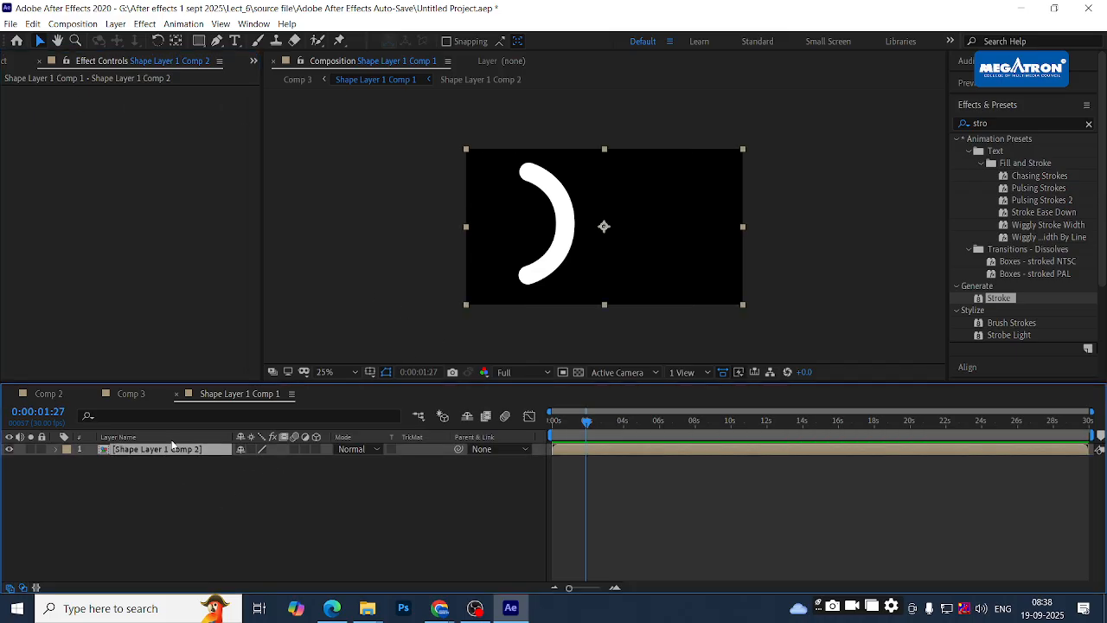
pyautogui.press('Delete')
pyautogui.hotkey('alt', 'Tab')
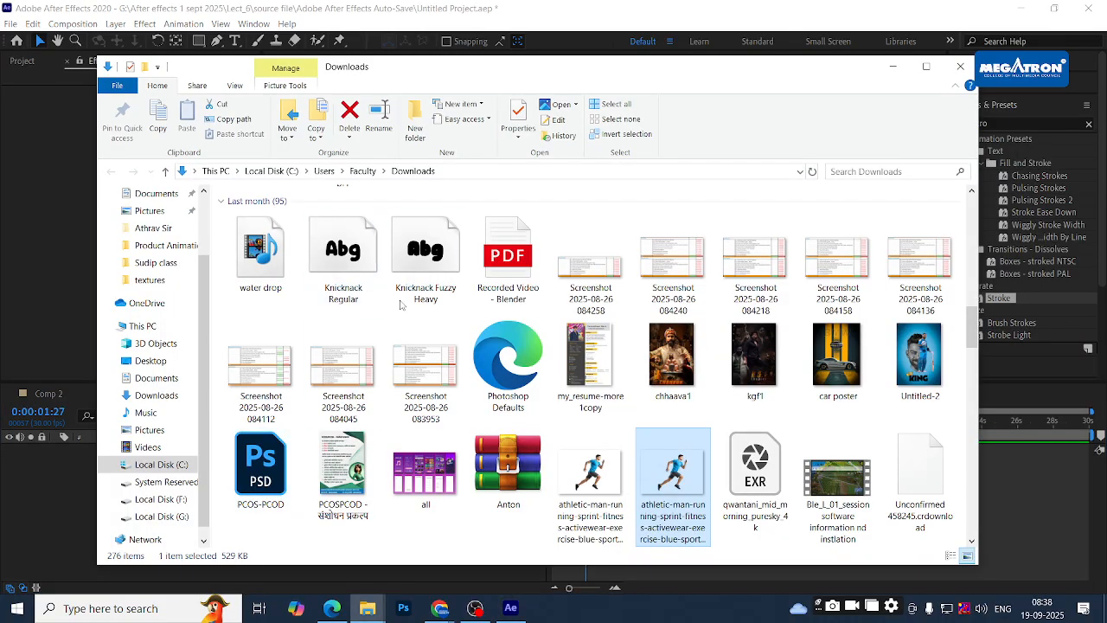
# - Bring forward Chrome's '7th assignment - Google Drive' window showing the reference video preview
pyautogui.hotkey('alt', 'Tab')
pyautogui.moveTo(578, 424); pyautogui.dragTo(528, 419)
pyautogui.hotkey('alt', 'Tab')
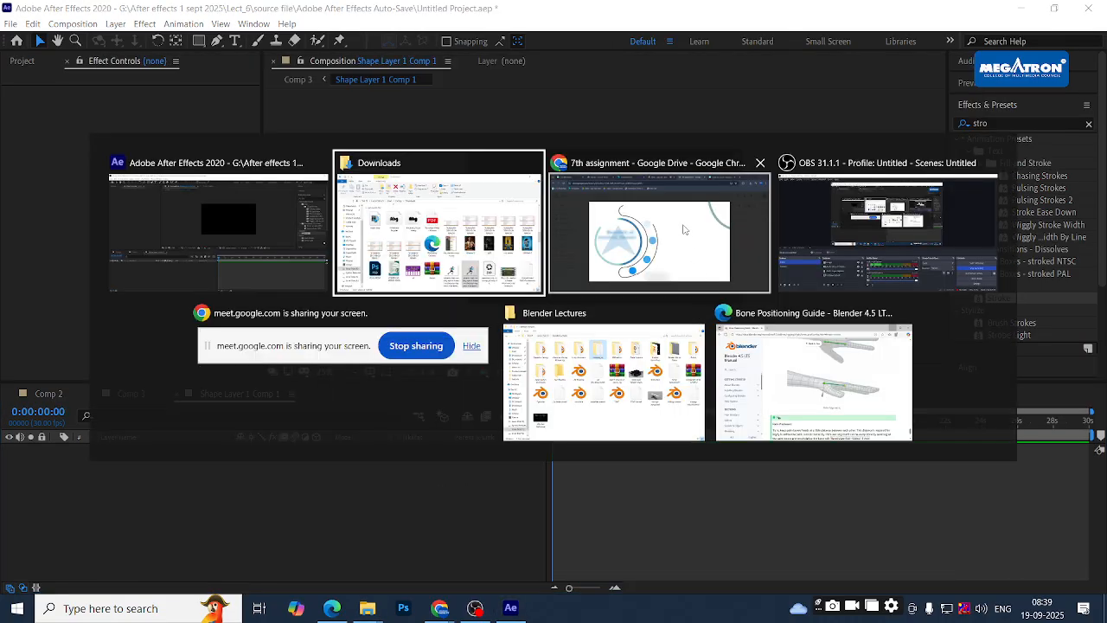
pyautogui.click(684, 229)
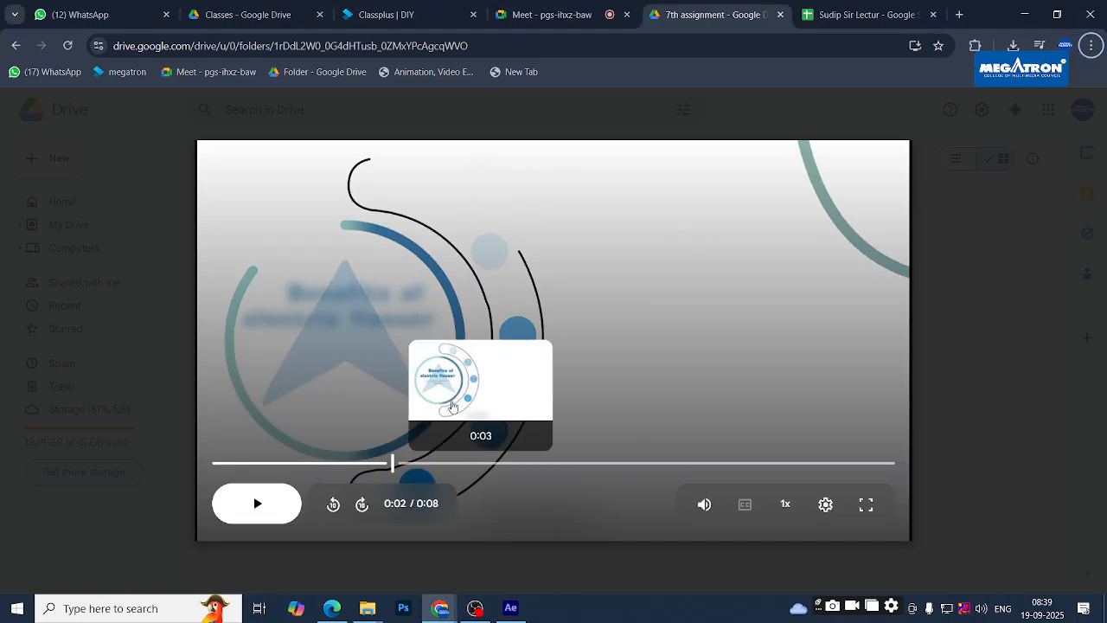
# - Rewind the Final video.mp4 preview to 0:00 and play it briefly
pyautogui.click(334, 465)
pyautogui.moveTo(334, 465); pyautogui.dragTo(219, 465)
pyautogui.click(258, 502)
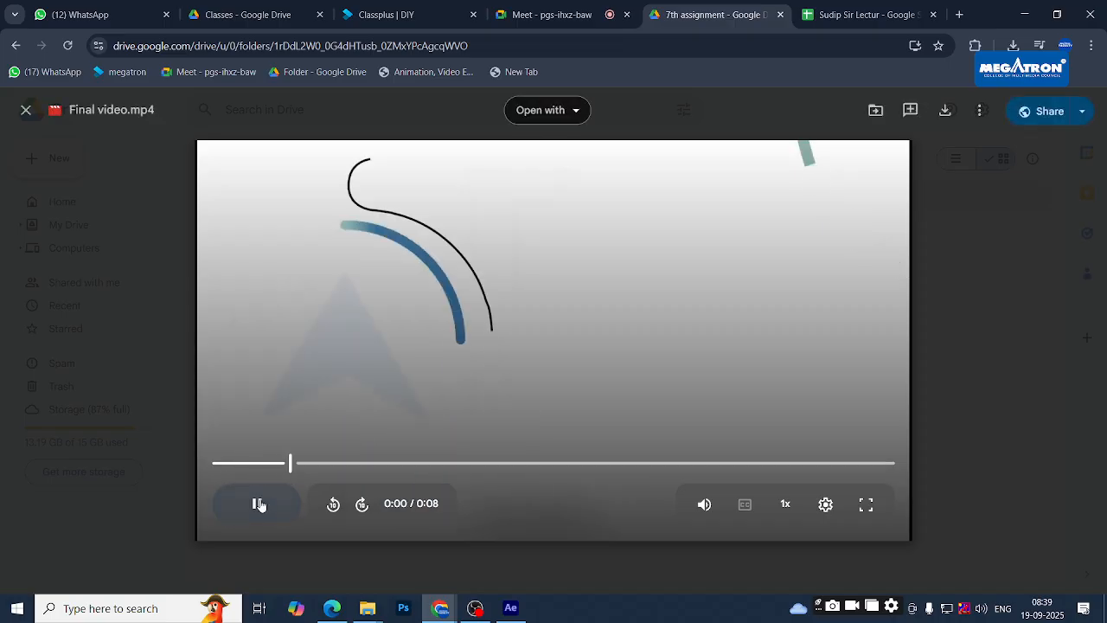
pyautogui.click(259, 505)
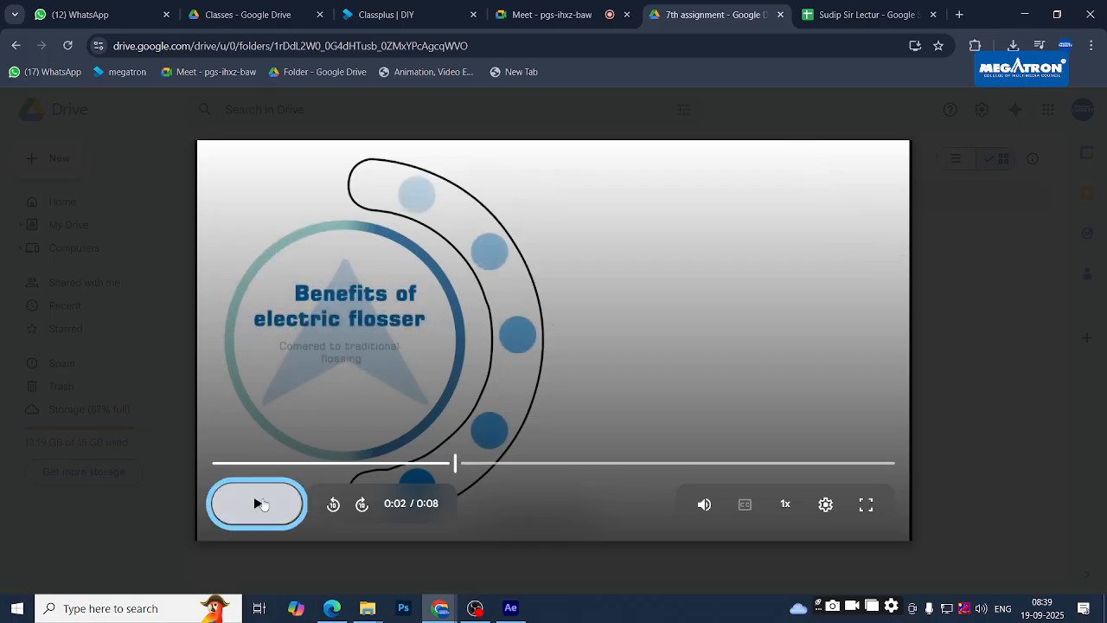
# - Replay the video from the start, pausing on the benefits list, then rewind about a second
pyautogui.moveTo(358, 468); pyautogui.dragTo(245, 464)
pyautogui.click(253, 503)
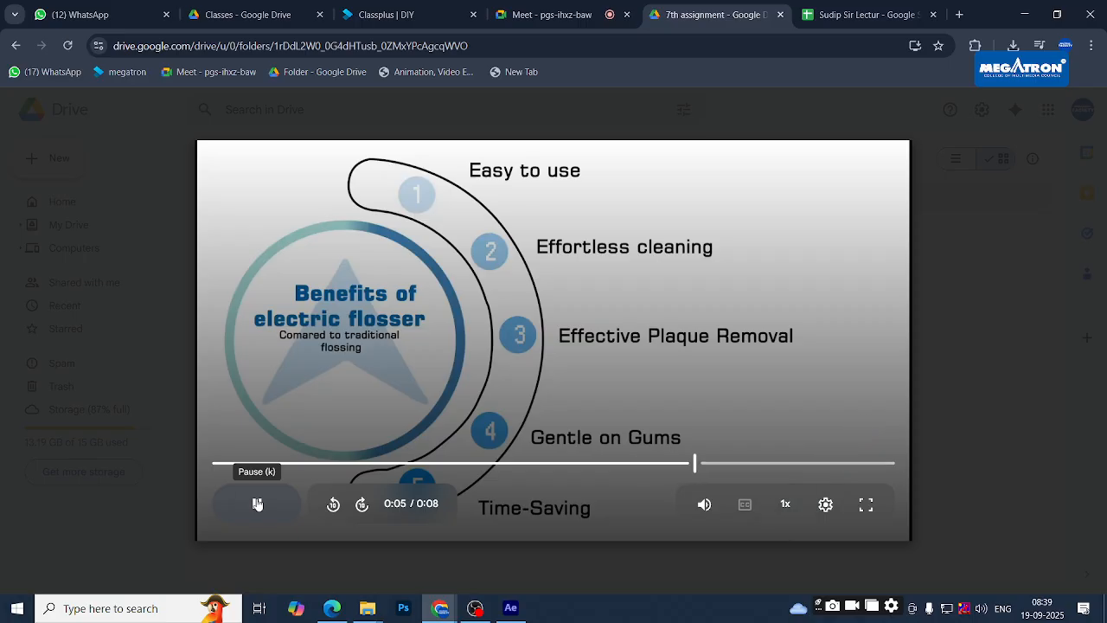
pyautogui.click(257, 503)
pyautogui.moveTo(706, 467); pyautogui.dragTo(384, 464)
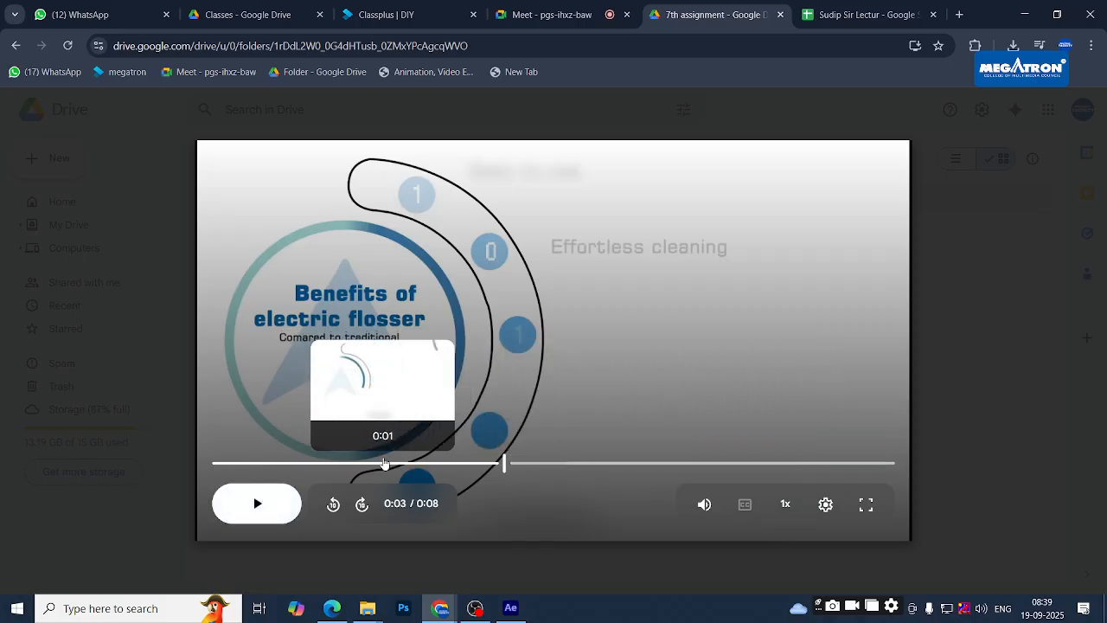
pyautogui.hotkey('alt', 'Tab')
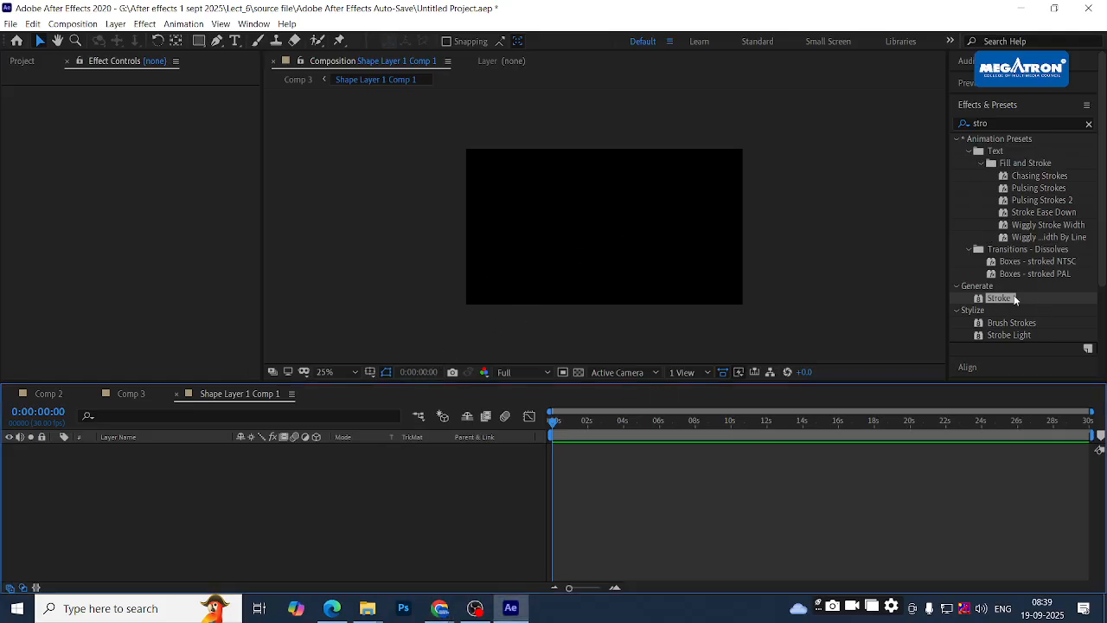
# - Glance at the Drive reference video, then come back to After Effects
pyautogui.scroll(-2, 1006, 253)
pyautogui.scroll(2, 1017, 238)
pyautogui.hotkey('alt', 'Tab')
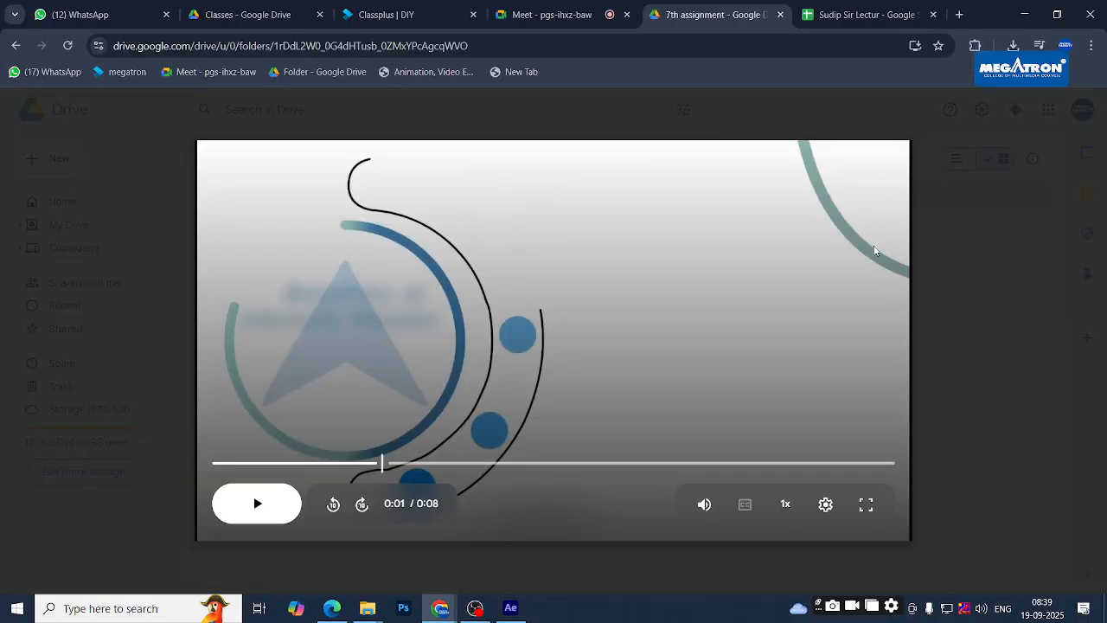
pyautogui.hotkey('alt', 'Tab')
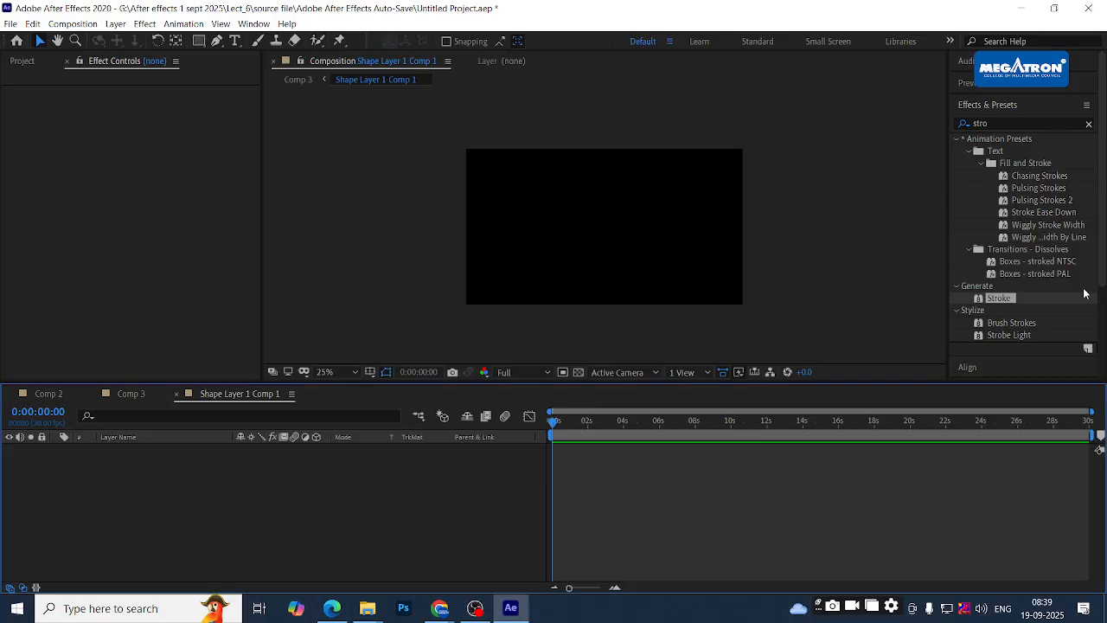
pyautogui.click(1000, 298)
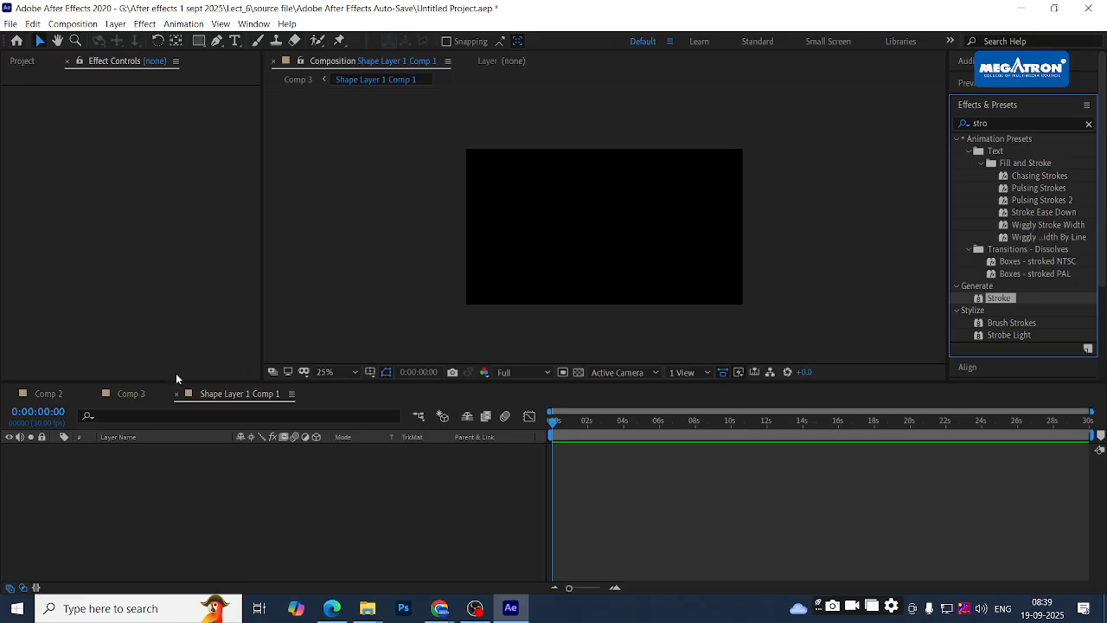
# - In Comp 3, drag the Stroke End to about 37%, then delete the Stroke effect
pyautogui.click(134, 396)
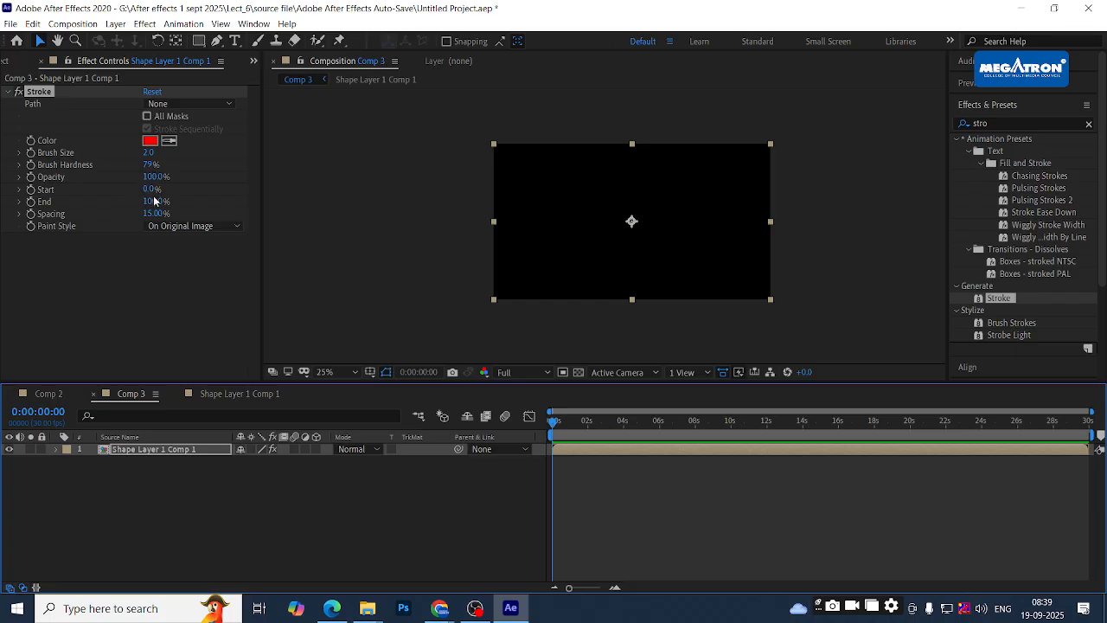
pyautogui.moveTo(150, 201); pyautogui.dragTo(152, 202)
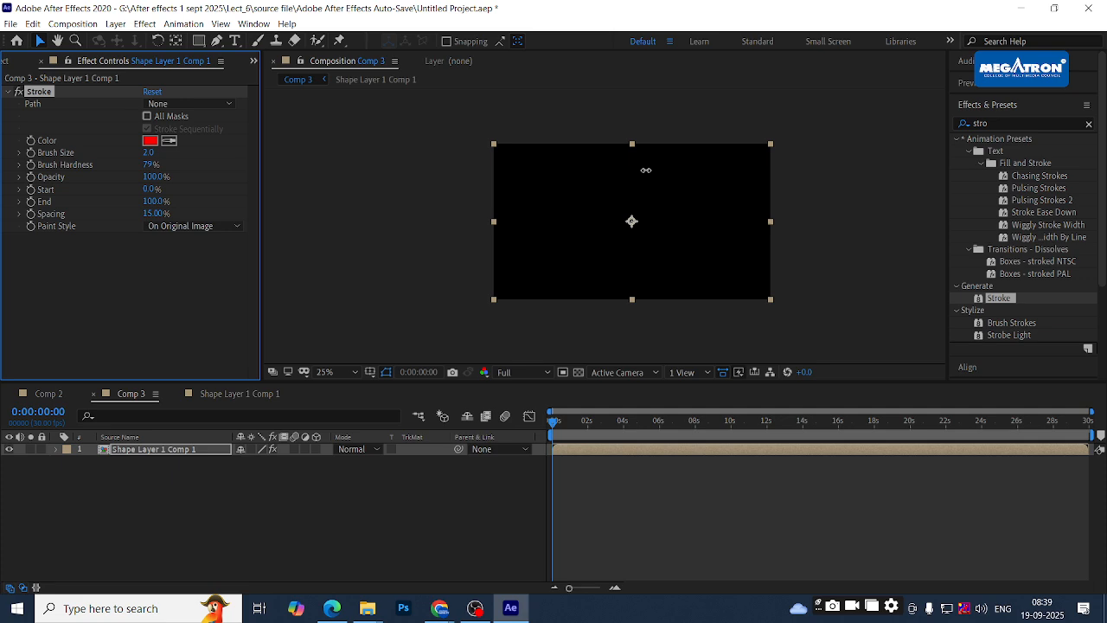
pyautogui.press('Delete')
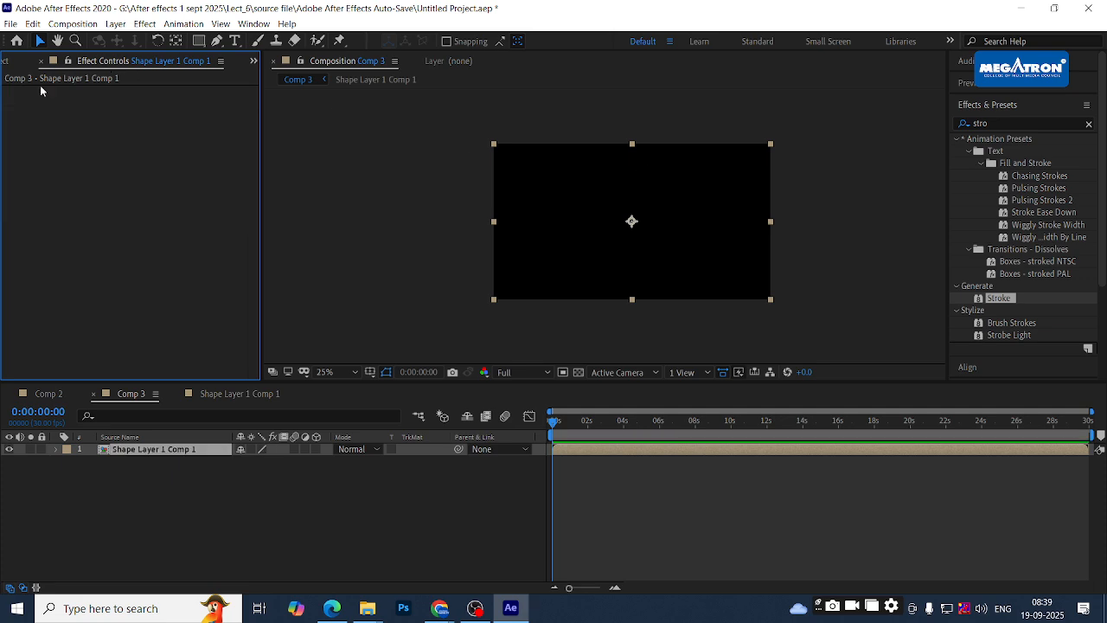
pyautogui.hotkey('alt', 'Tab')
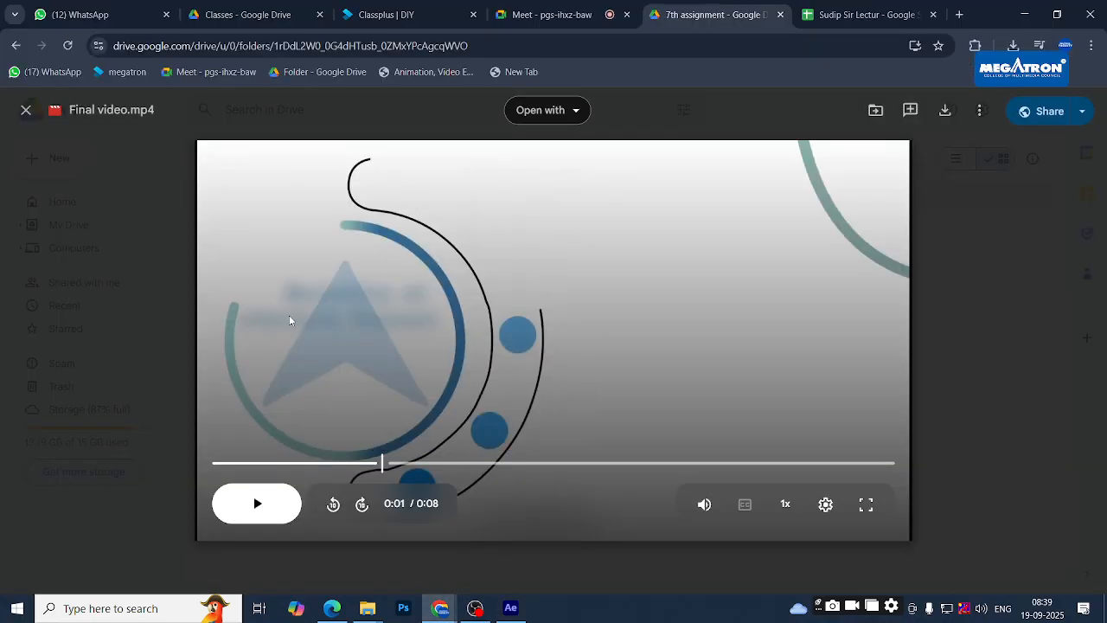
# - Play Final video.mp4 through its 8 seconds, close the preview, and open the tracker's After Effects sheet
pyautogui.click(277, 504)
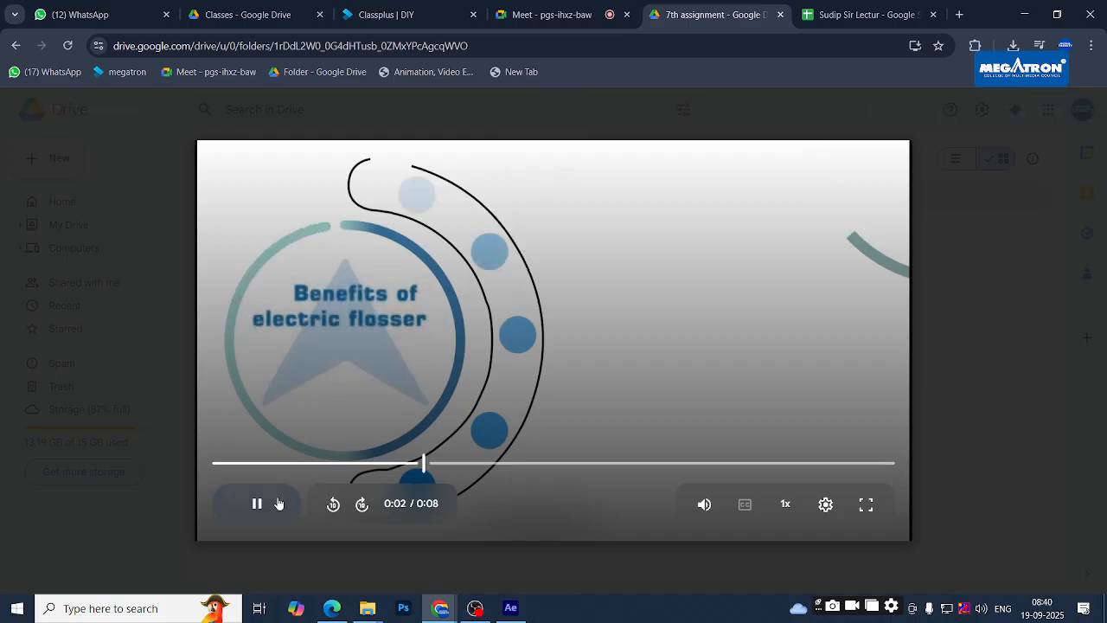
pyautogui.click(279, 504)
pyautogui.click(281, 507)
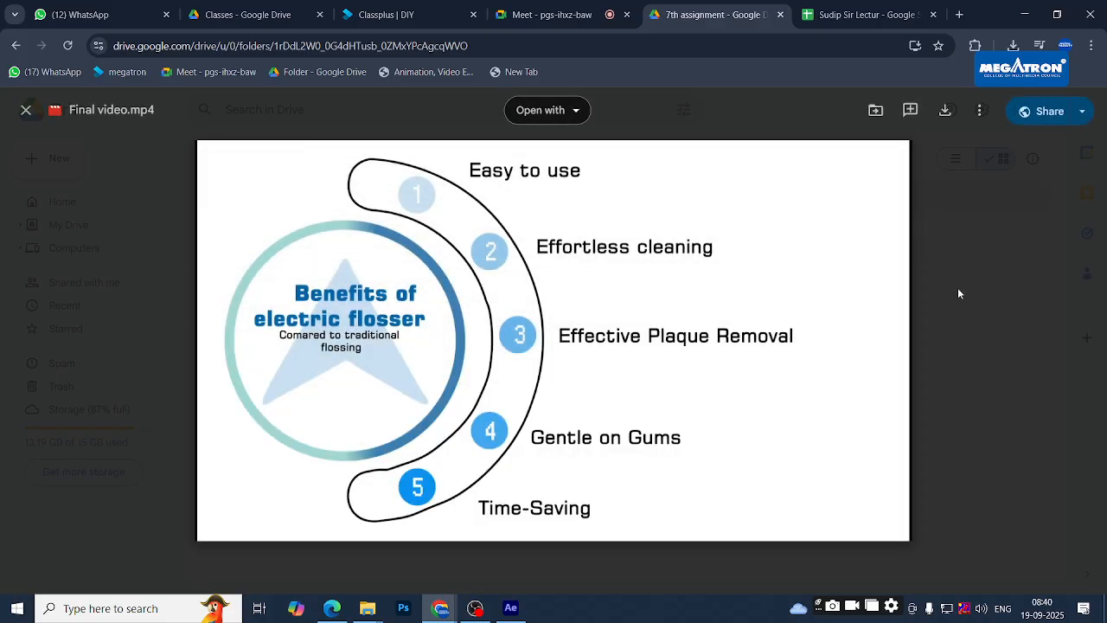
pyautogui.click(957, 287)
pyautogui.click(865, 15)
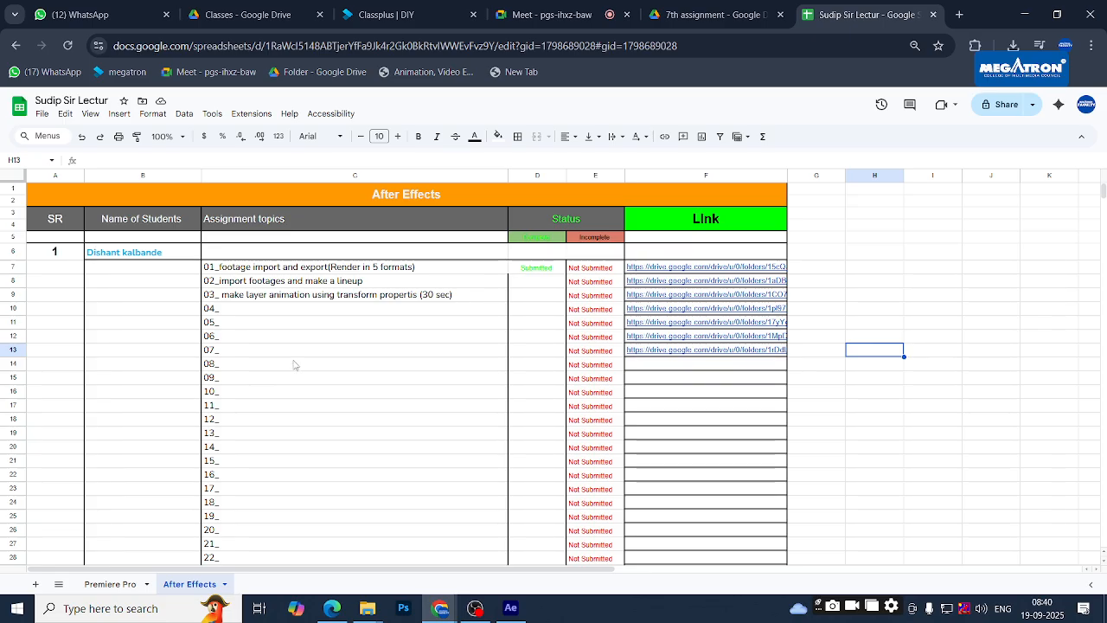
# - Climb from the 7th assignment folder up to the Megatron Student 2024 folder list, then switch to Meet
pyautogui.click(705, 15)
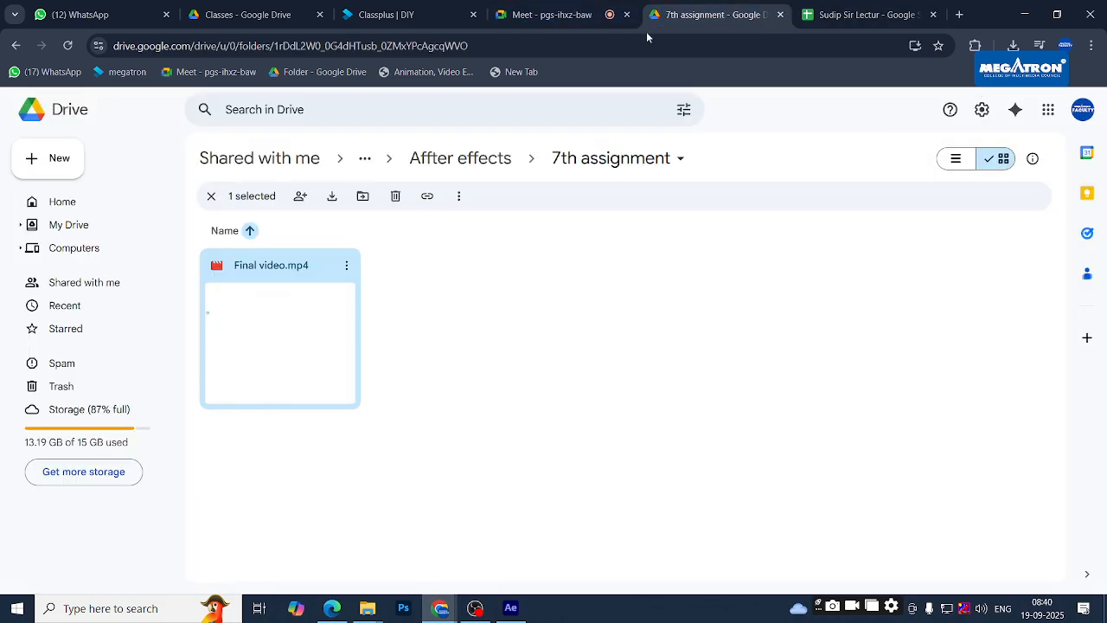
pyautogui.click(461, 161)
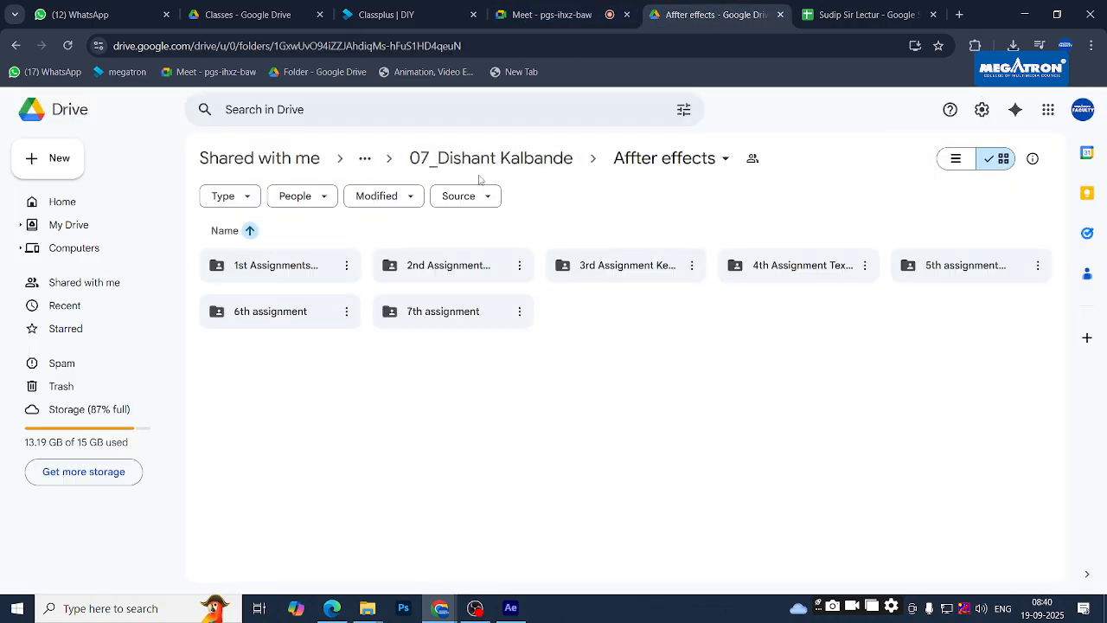
pyautogui.click(506, 166)
pyautogui.click(613, 163)
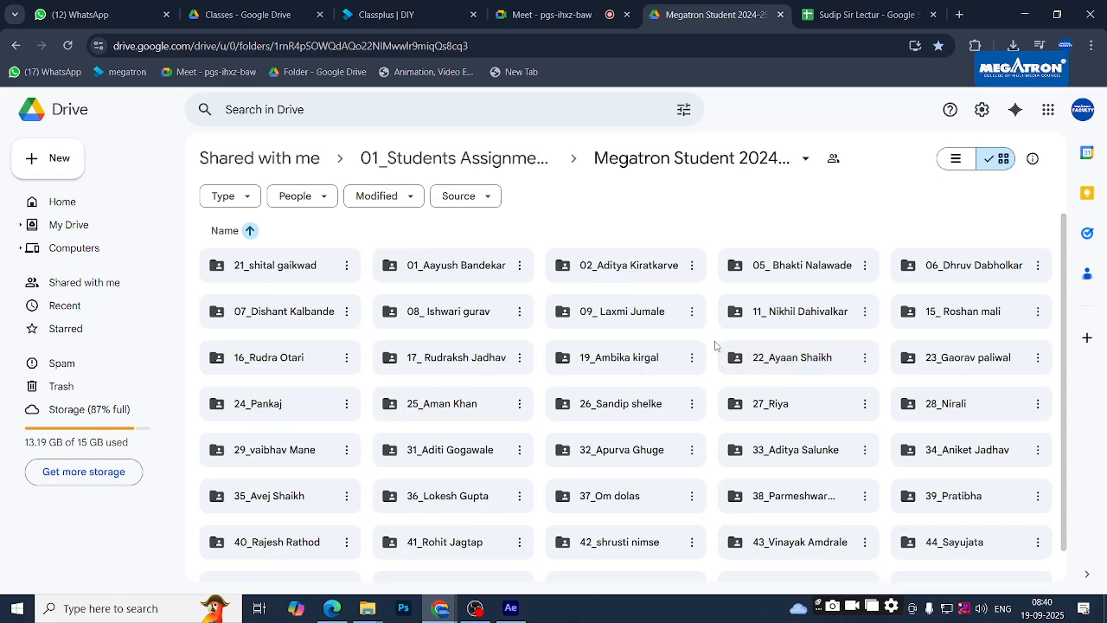
pyautogui.click(554, 14)
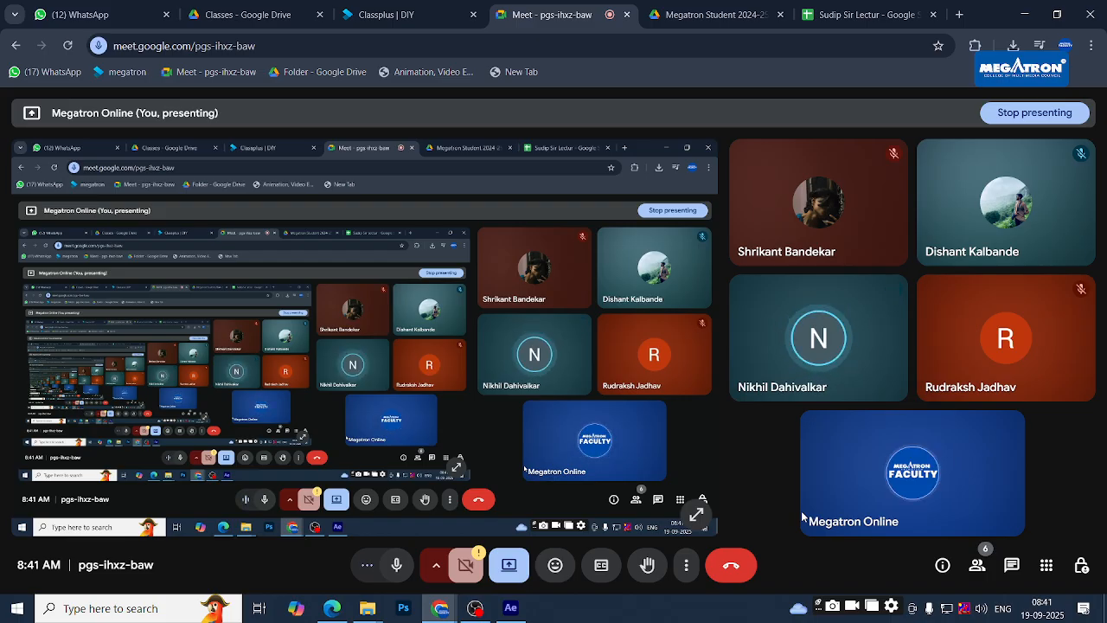
# - Open another student's After effect folder and preview its Comp 1.avi render
pyautogui.click(848, 12)
pyautogui.click(736, 6)
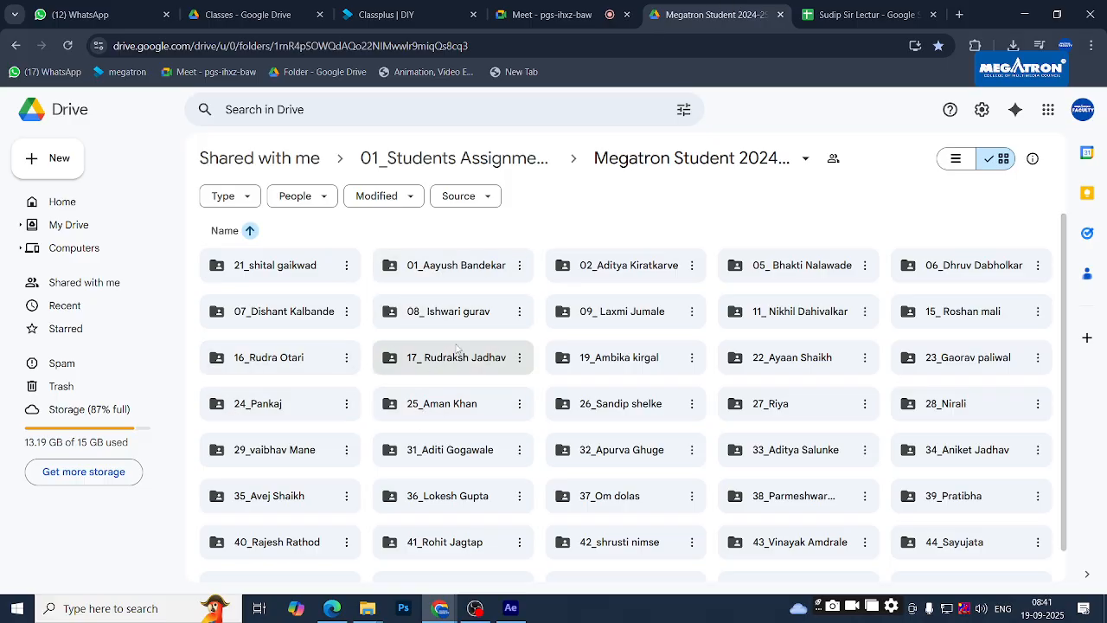
pyautogui.doubleClick(753, 322)
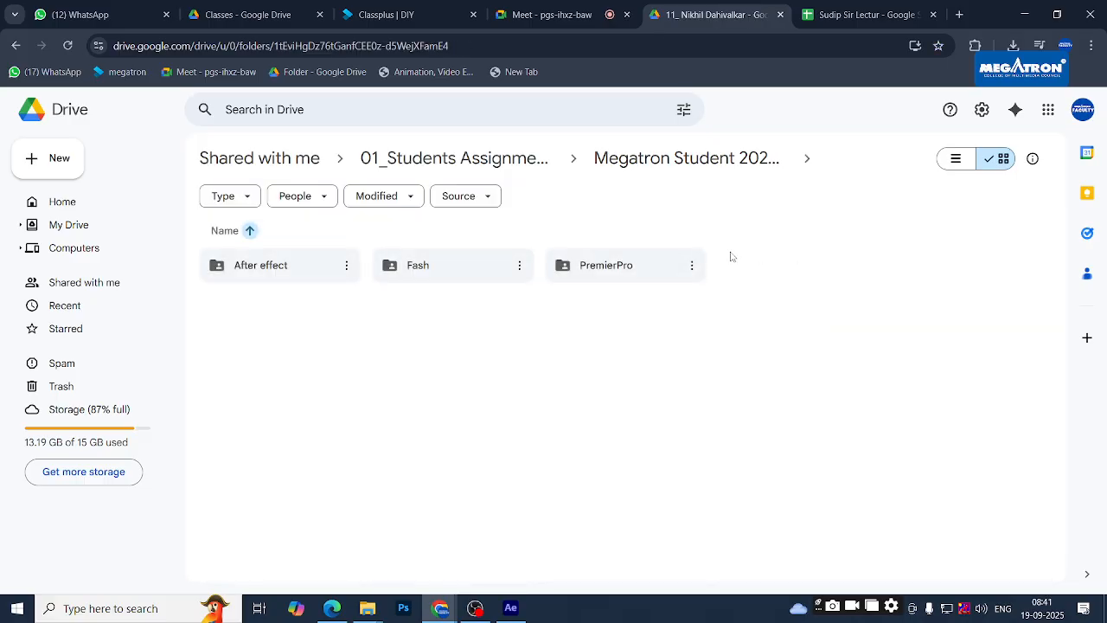
pyautogui.doubleClick(257, 276)
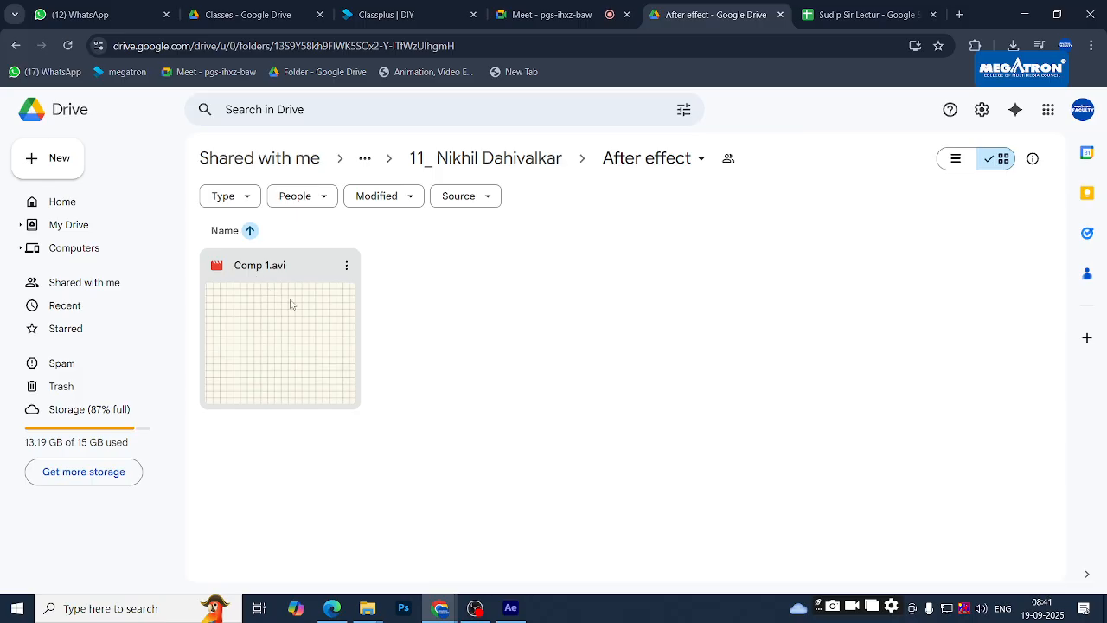
pyautogui.click(300, 307)
pyautogui.doubleClick(302, 308)
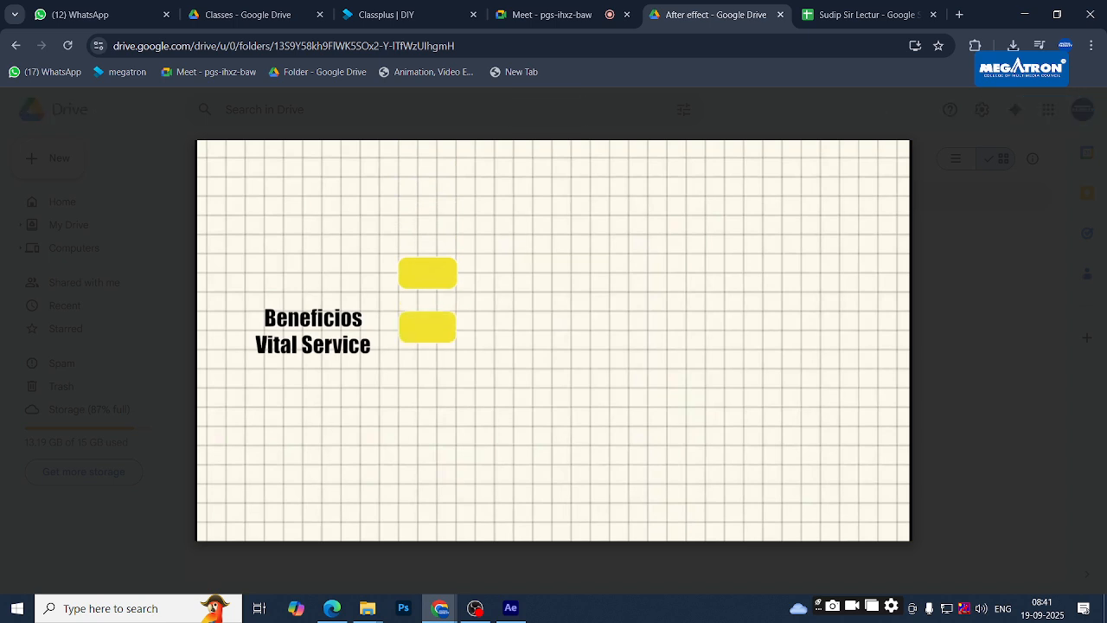
# - Restart Comp 1.avi from the beginning, watch it to the end, then close the preview
pyautogui.moveTo(544, 379)
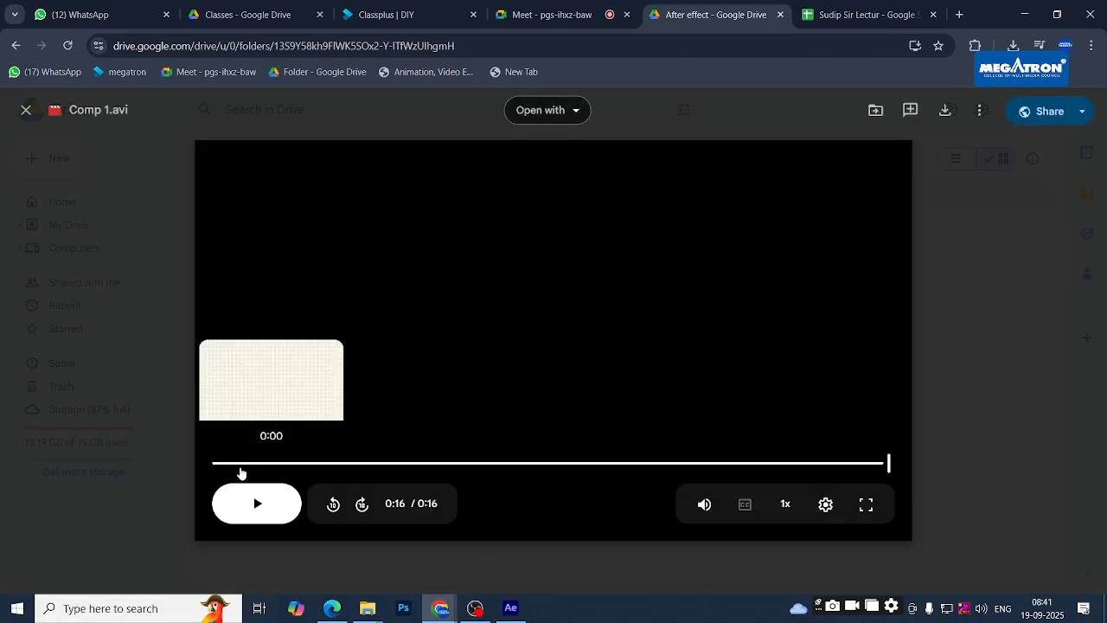
pyautogui.click(239, 464)
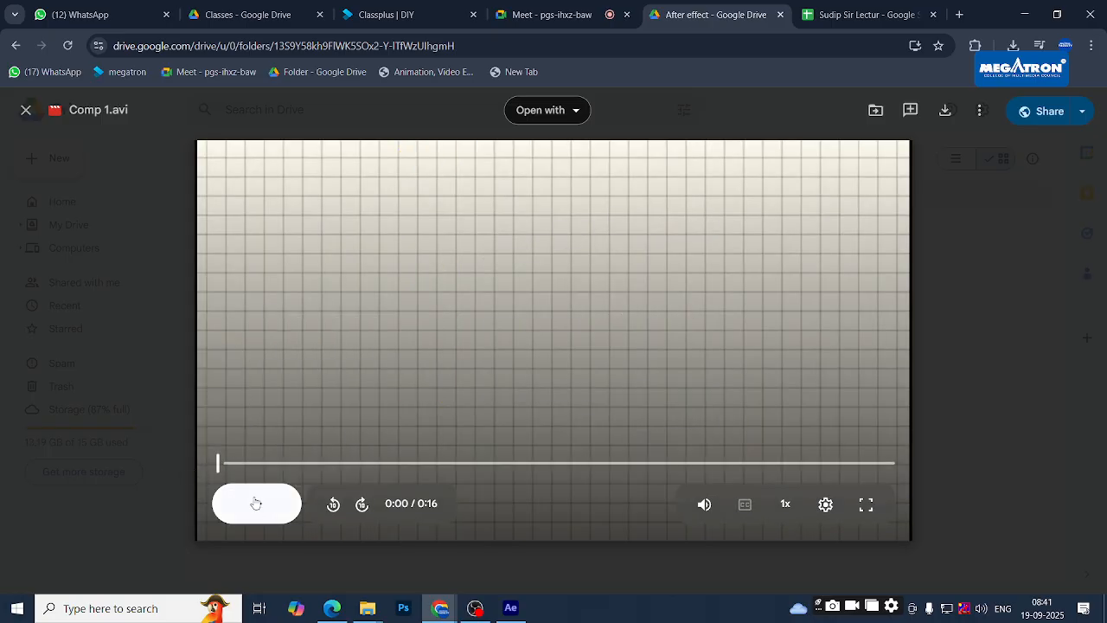
pyautogui.click(246, 500)
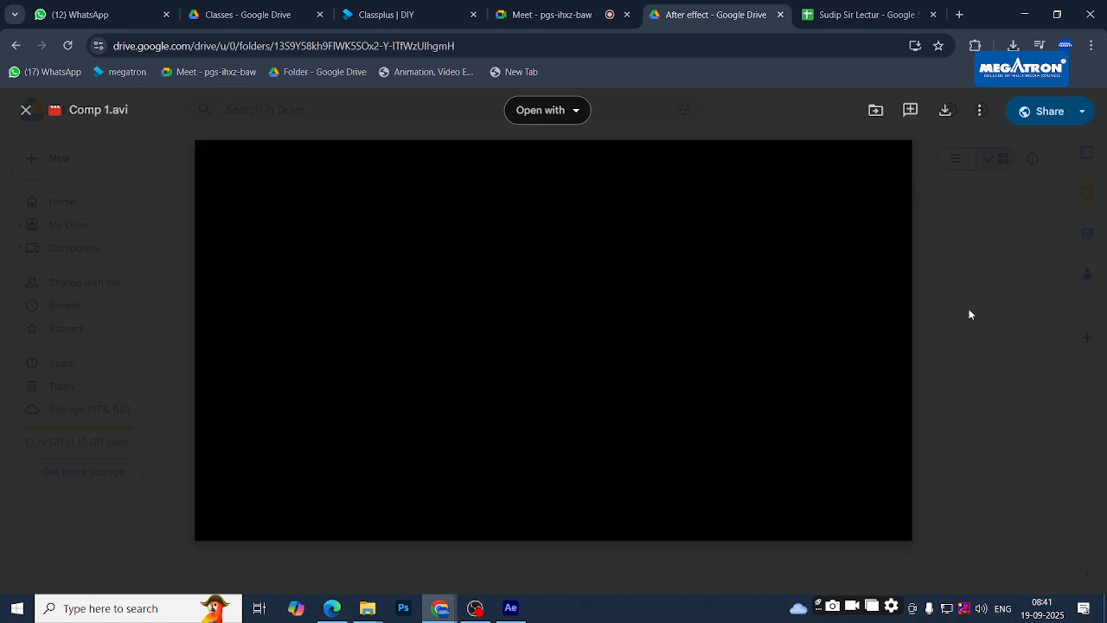
pyautogui.click(973, 317)
pyautogui.click(555, 321)
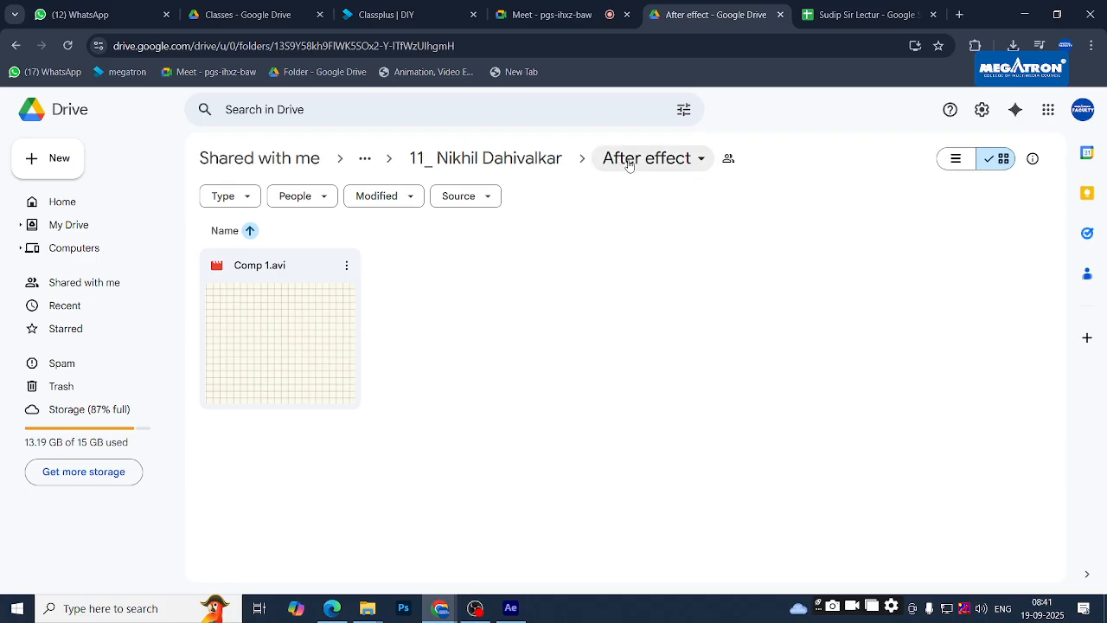
# - Go up to the student's main Drive folder, then minimize Chrome and select Shape Layer 1 Comp 1
pyautogui.click(525, 161)
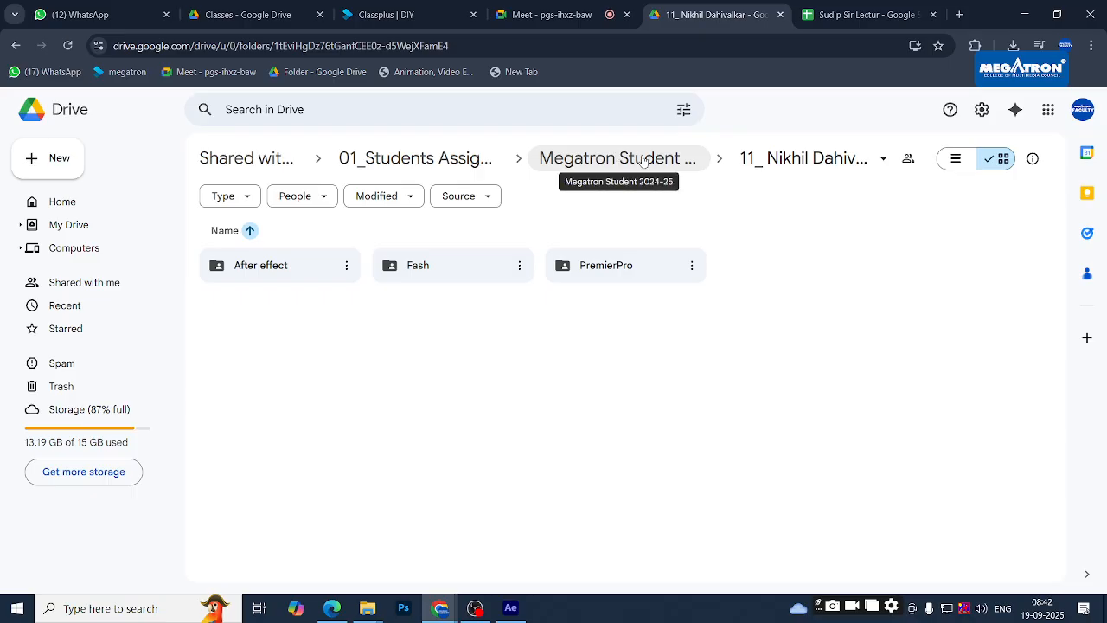
pyautogui.click(865, 15)
pyautogui.click(751, 9)
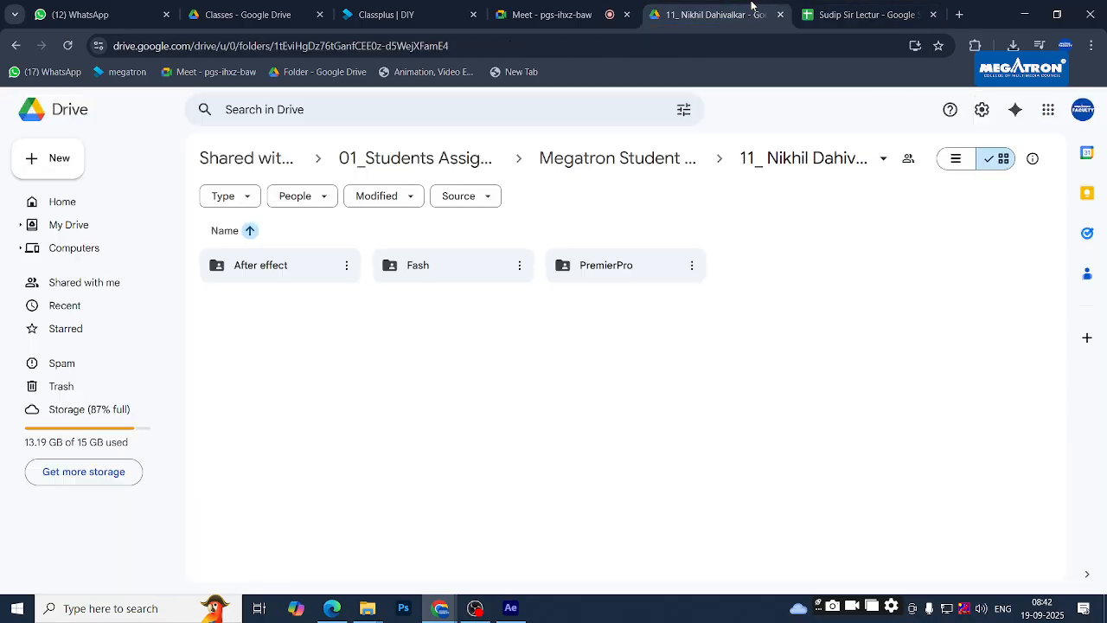
pyautogui.click(563, 14)
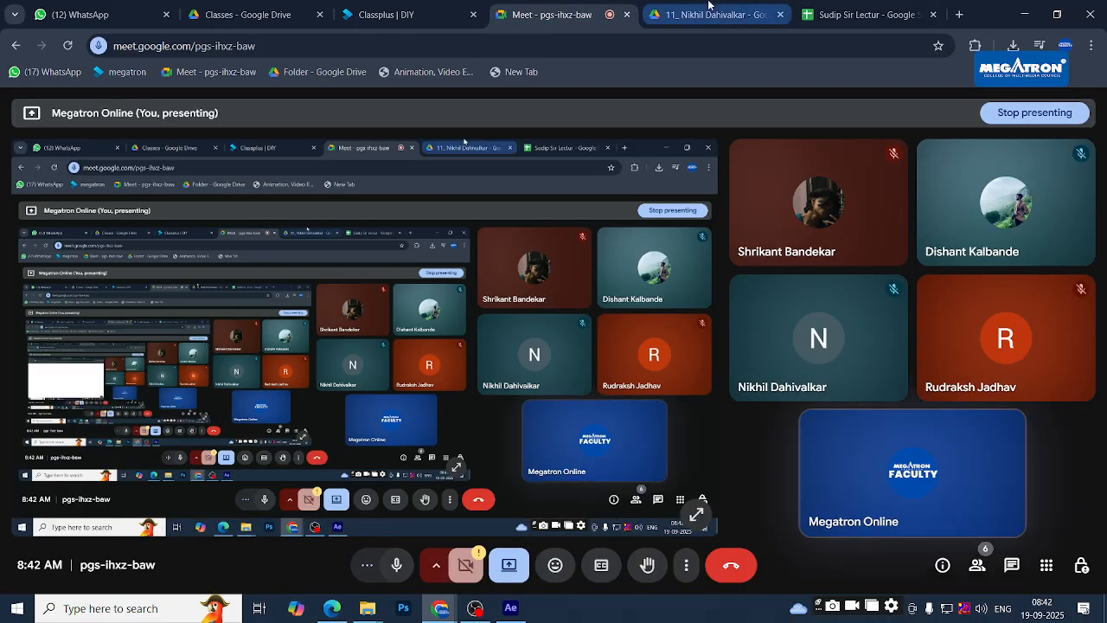
pyautogui.click(1026, 14)
pyautogui.click(321, 487)
pyautogui.click(195, 450)
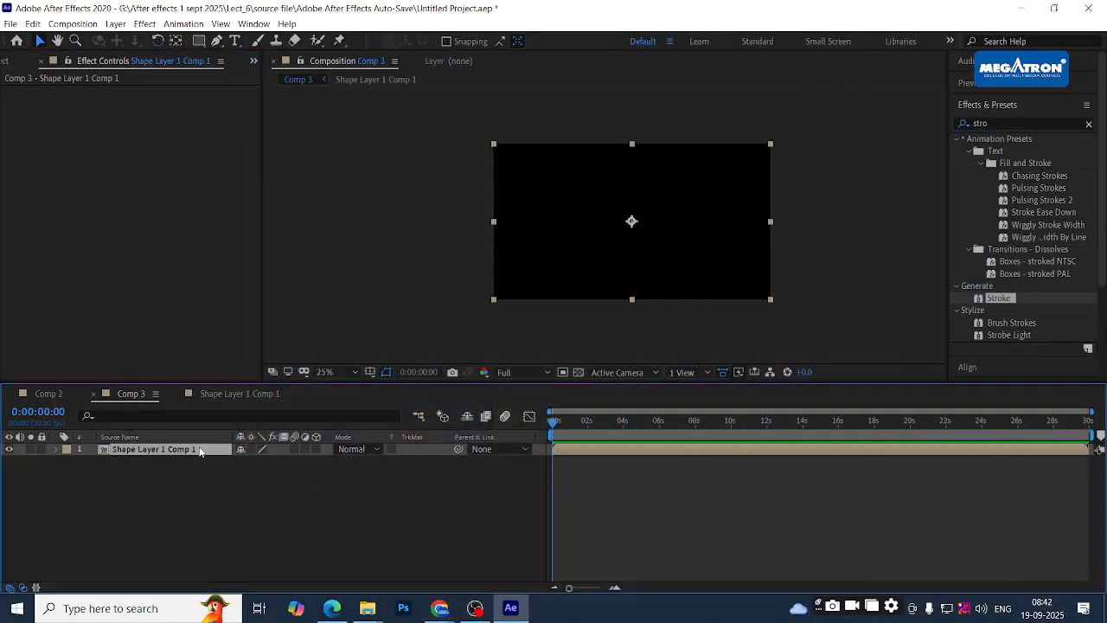
# - Delete Shape Layer 1 Comp 1 from Comp 3 and clear the 'stro' Effects & Presets search
pyautogui.press('Delete')
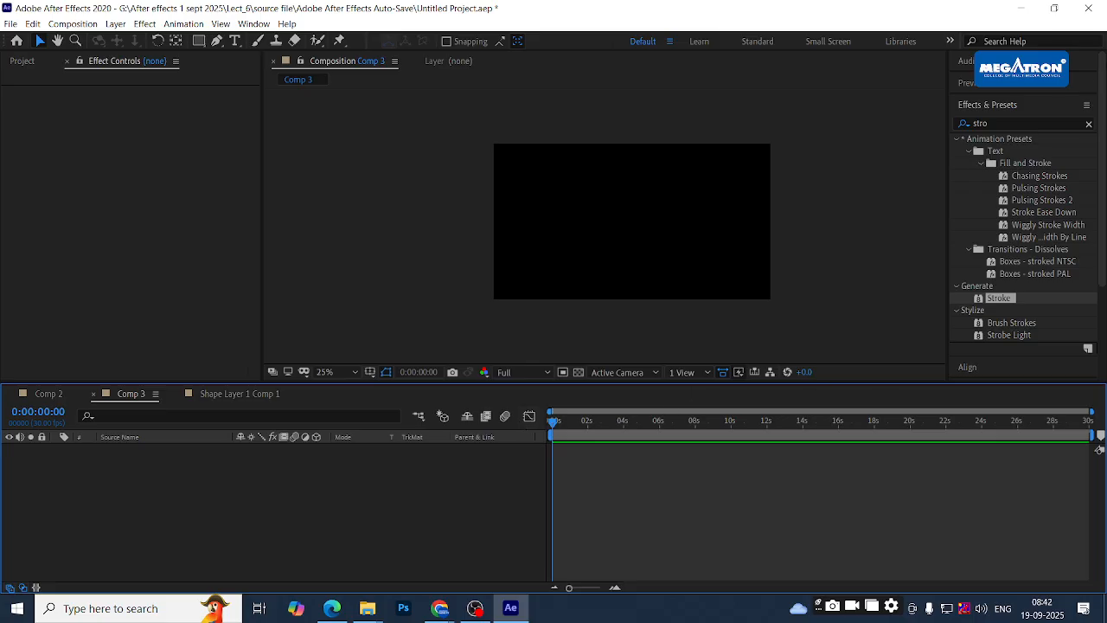
pyautogui.click(1089, 125)
pyautogui.click(1089, 127)
pyautogui.click(507, 522)
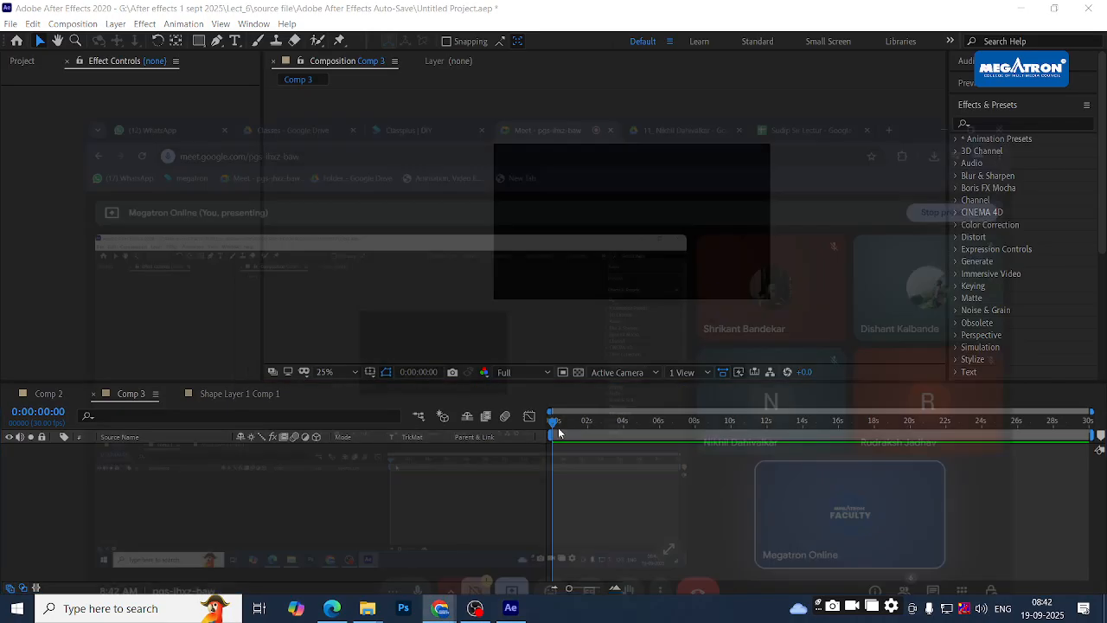
# - From Megatron Student 2024-25, open another student's After effects > 7th assignment folder and play Final video.mp4
pyautogui.hotkey('alt', 'Tab')
pyautogui.click(902, 7)
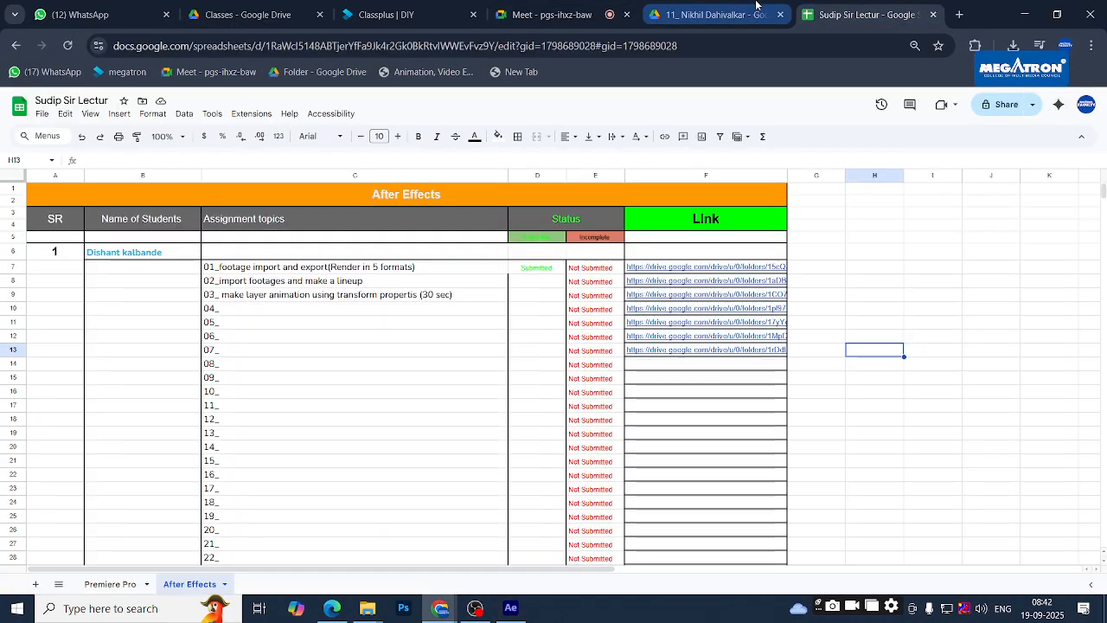
pyautogui.click(755, 9)
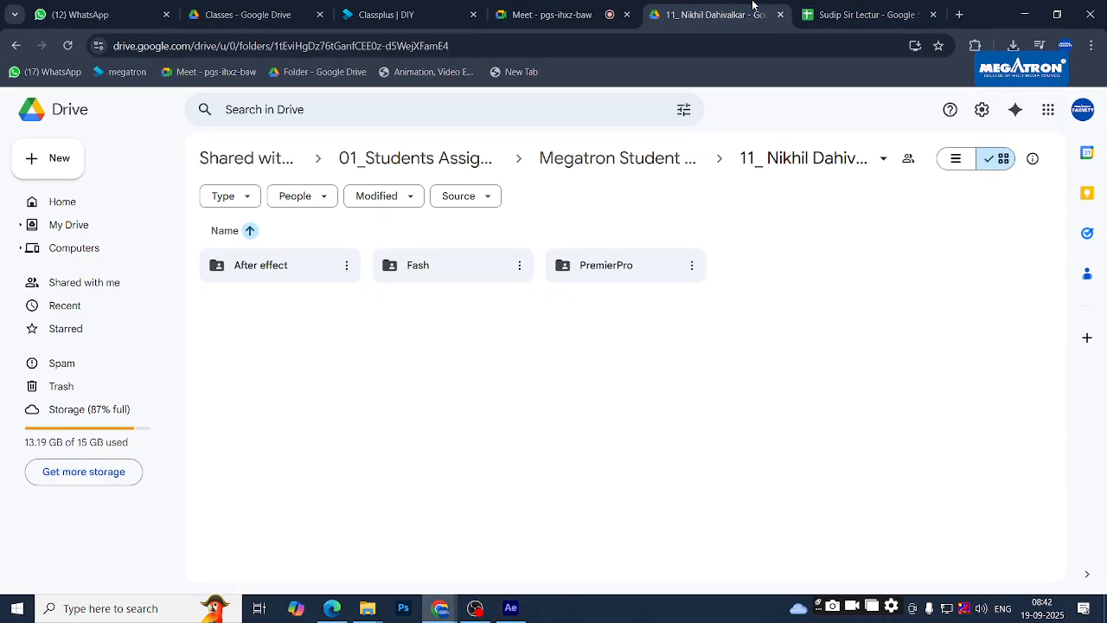
pyautogui.click(664, 166)
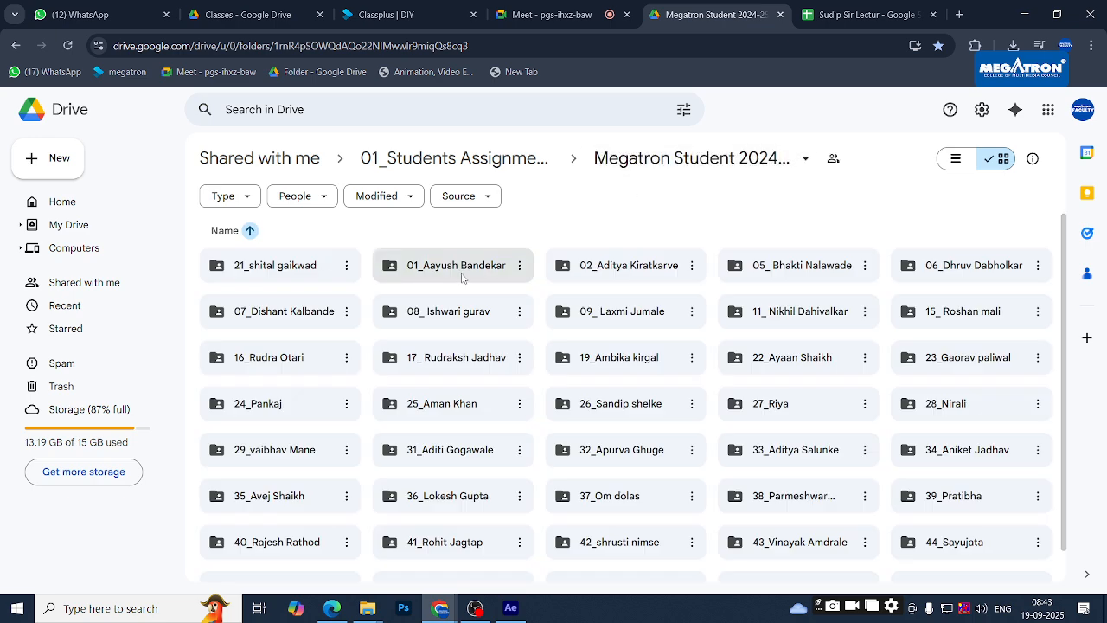
pyautogui.doubleClick(334, 333)
pyautogui.doubleClick(291, 272)
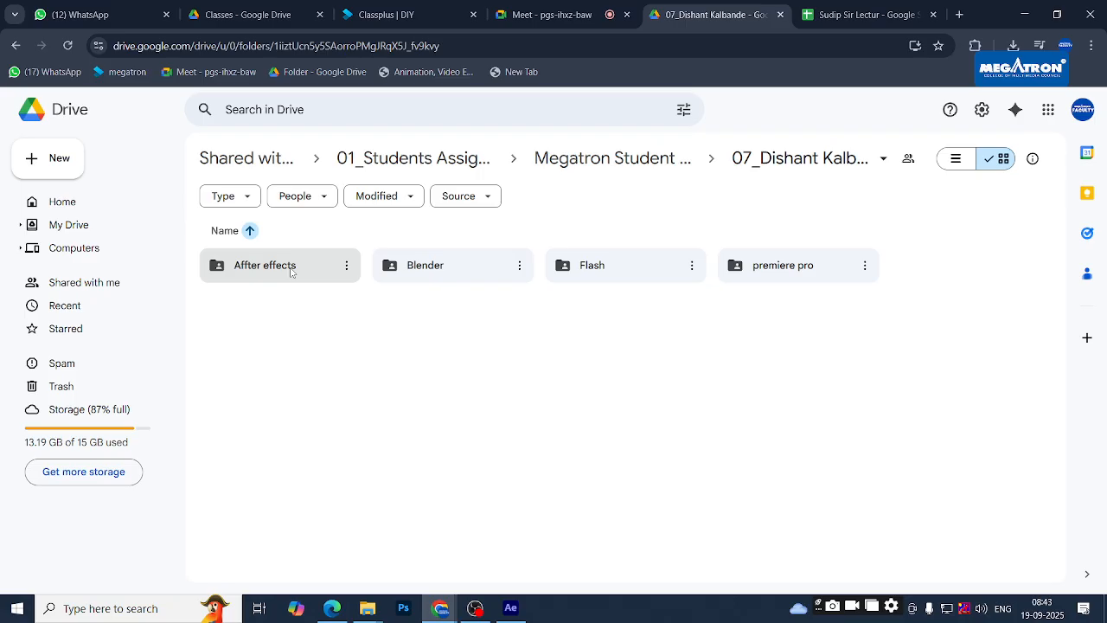
pyautogui.doubleClick(410, 318)
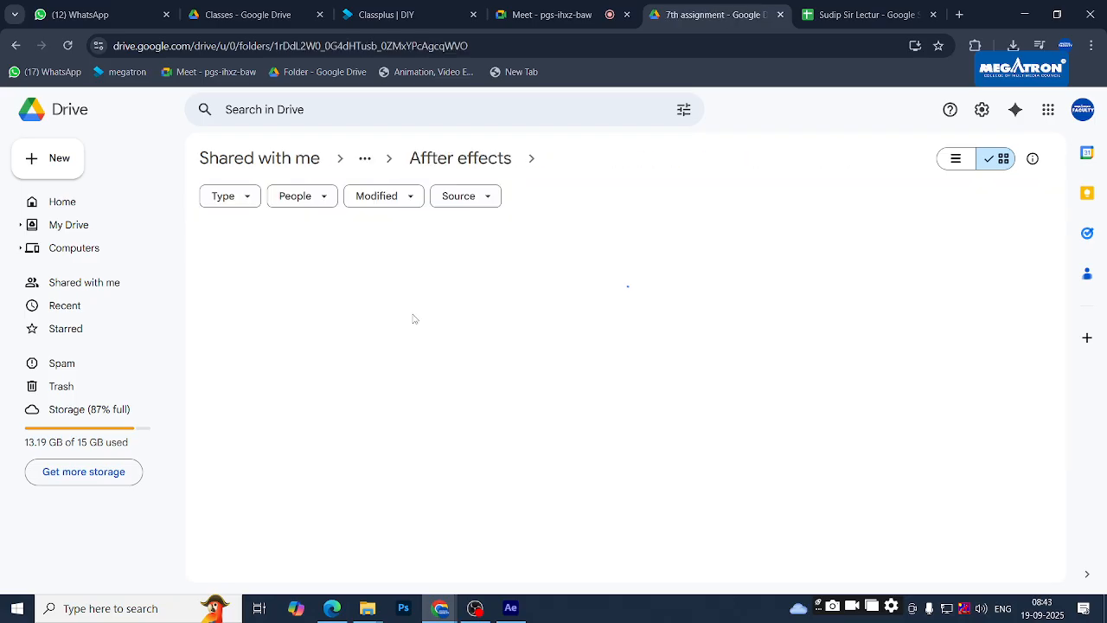
pyautogui.doubleClick(300, 317)
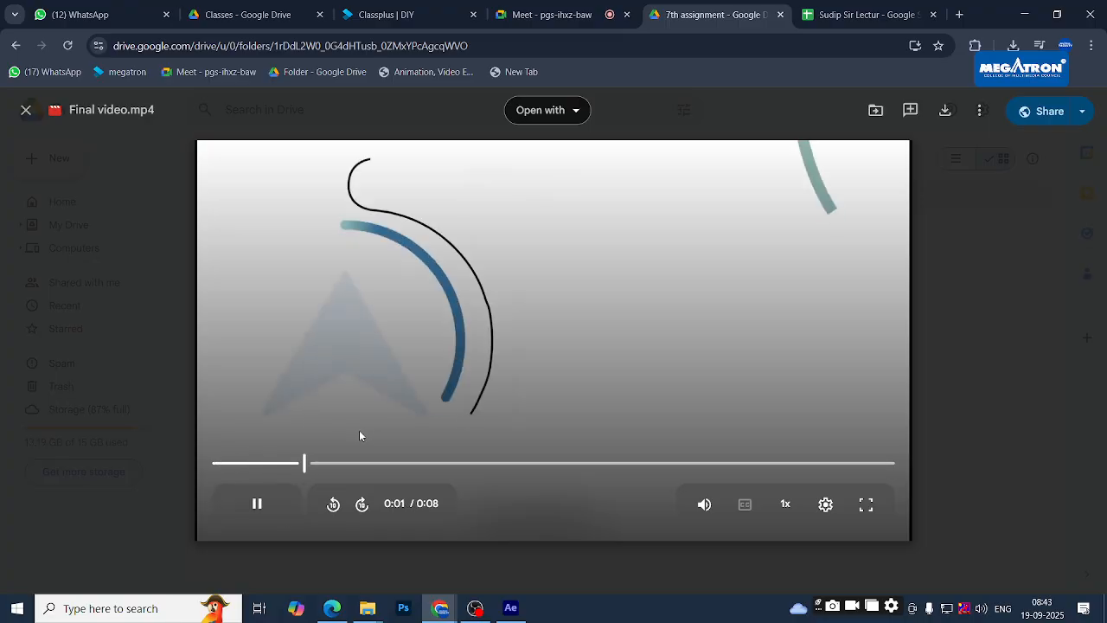
# - Pause Final video.mp4 and seek through it: back to 0:01, pause at 0:05, ahead to 0:07, then the start
pyautogui.click(262, 503)
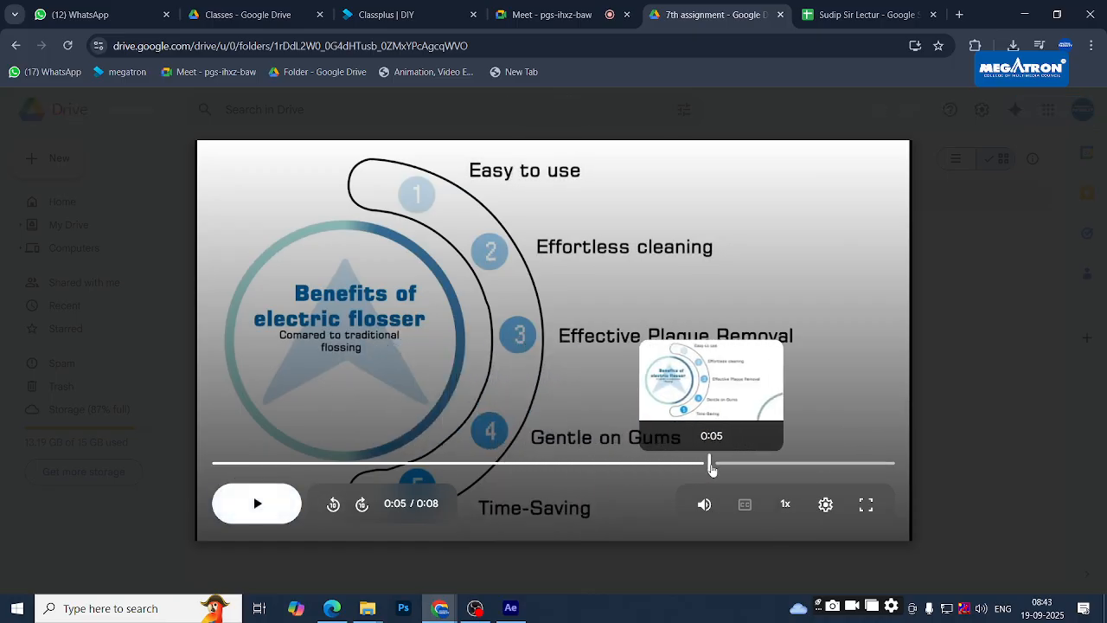
pyautogui.click(315, 463)
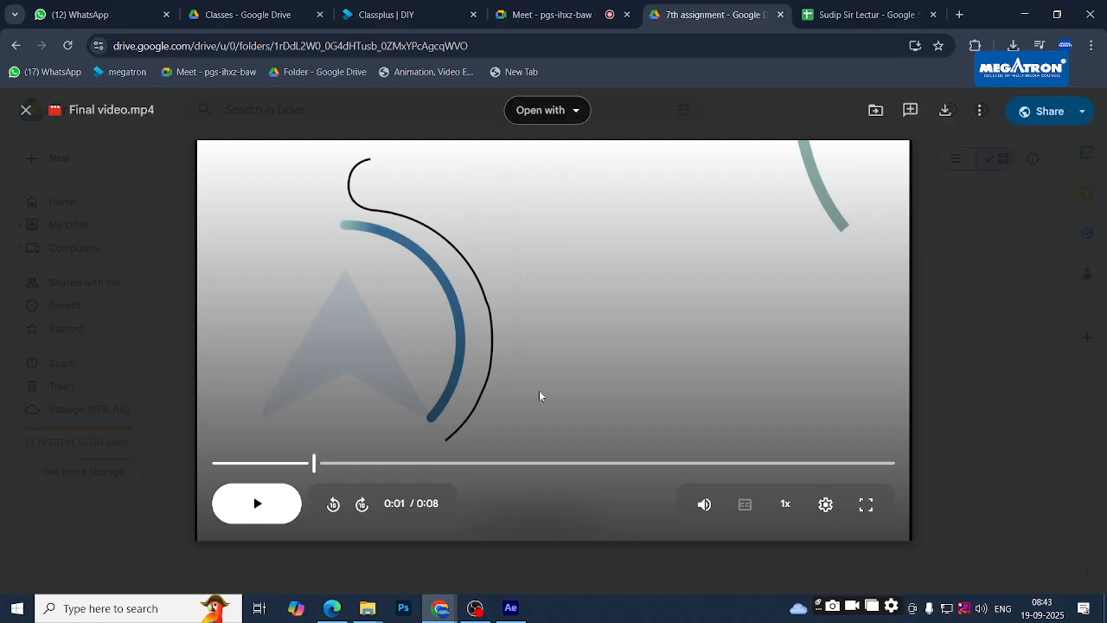
pyautogui.click(254, 504)
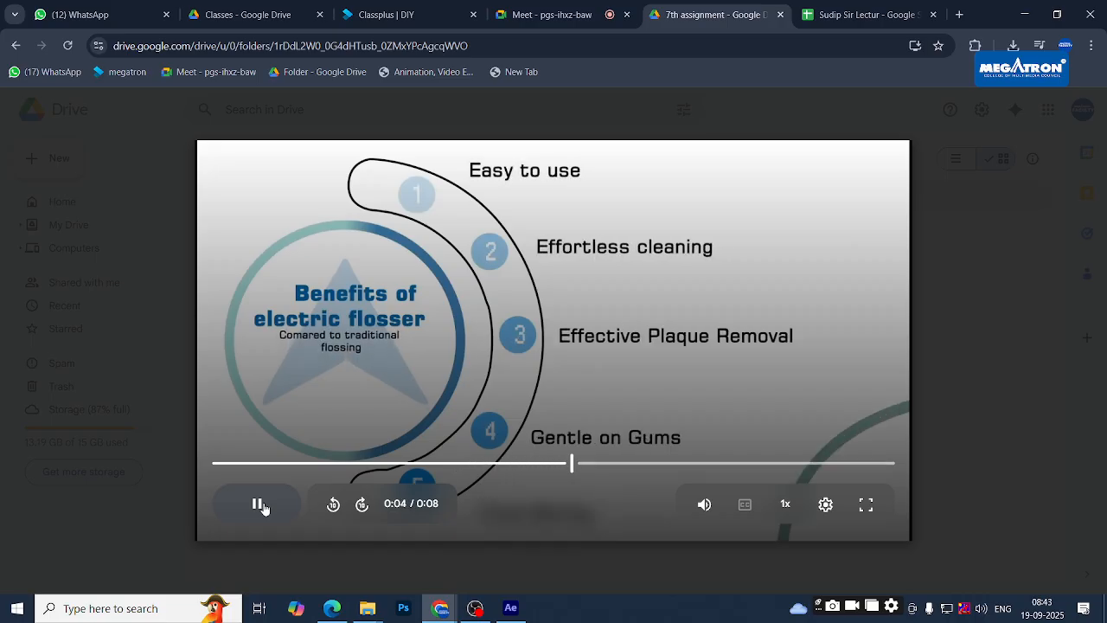
pyautogui.click(259, 504)
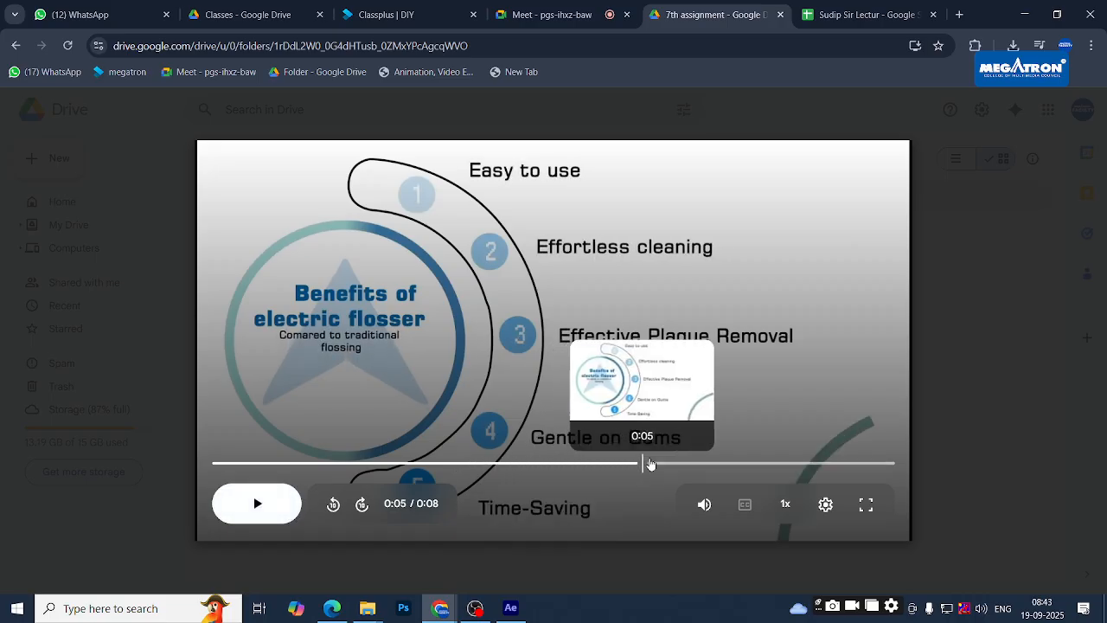
pyautogui.click(853, 464)
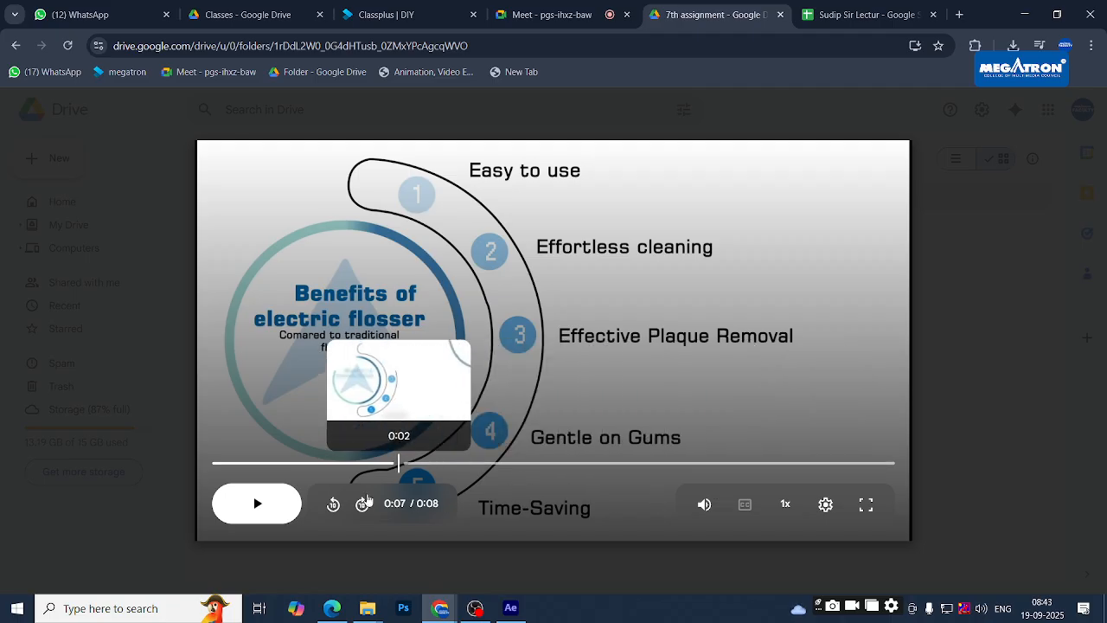
pyautogui.click(223, 464)
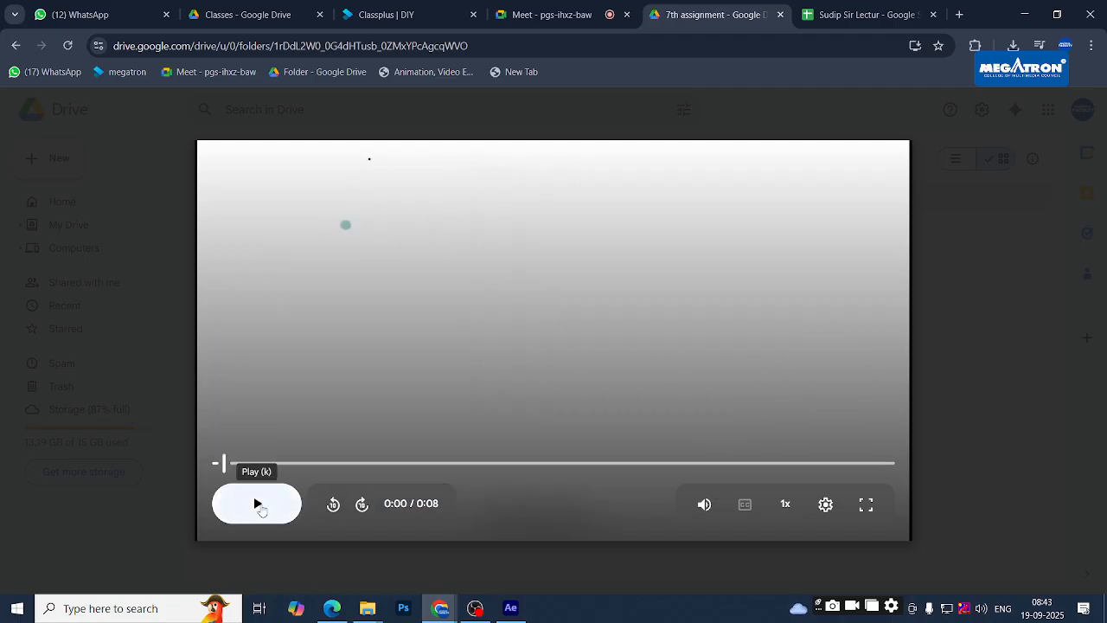
# - Replay the flosser video twice from 0:00, pausing around 0:05, then return to After Effects
pyautogui.click(259, 505)
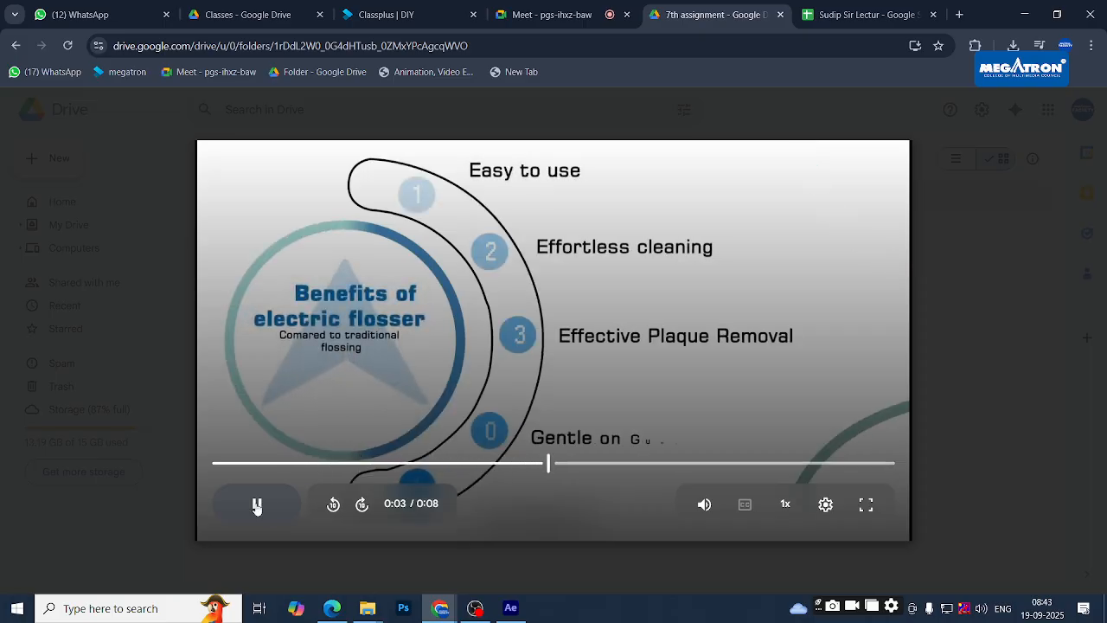
pyautogui.click(257, 506)
pyautogui.click(223, 464)
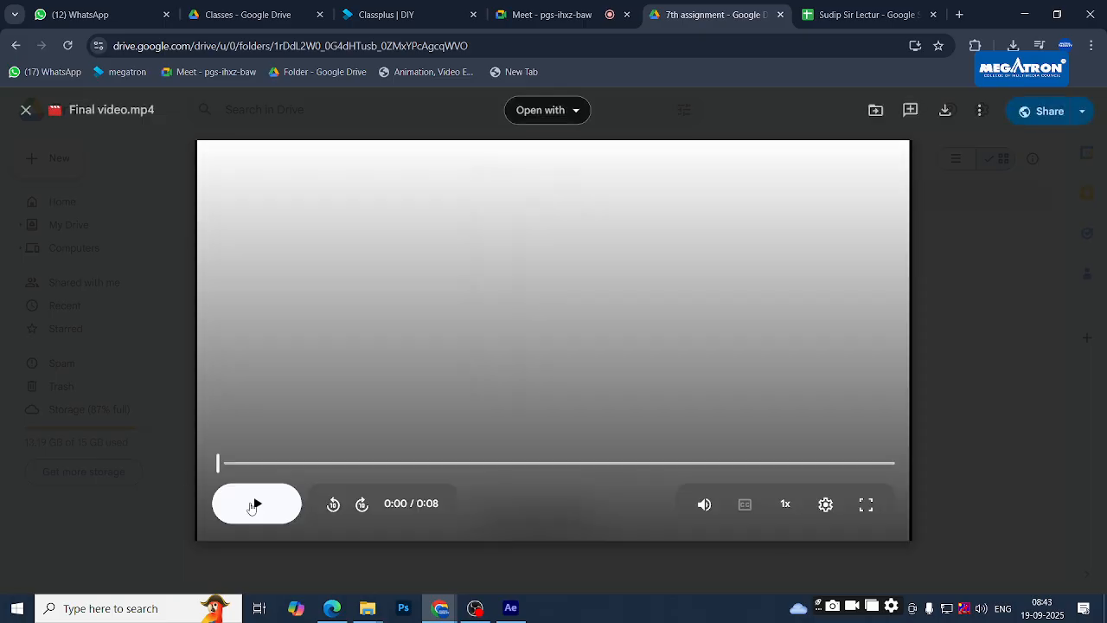
pyautogui.click(254, 505)
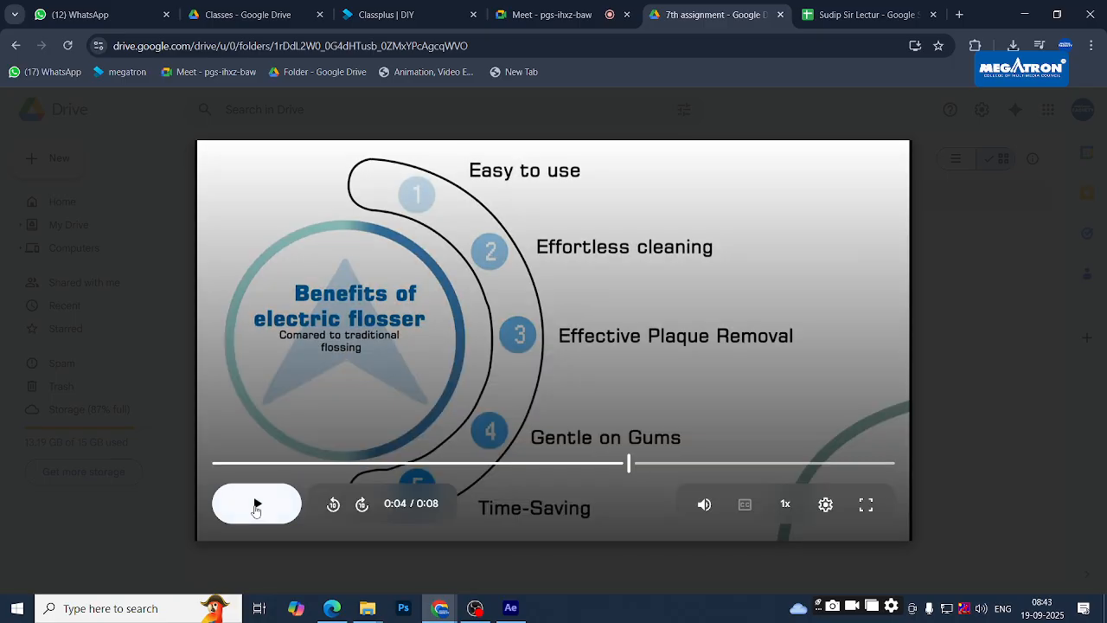
pyautogui.click(256, 508)
pyautogui.hotkey('alt', 'Tab')
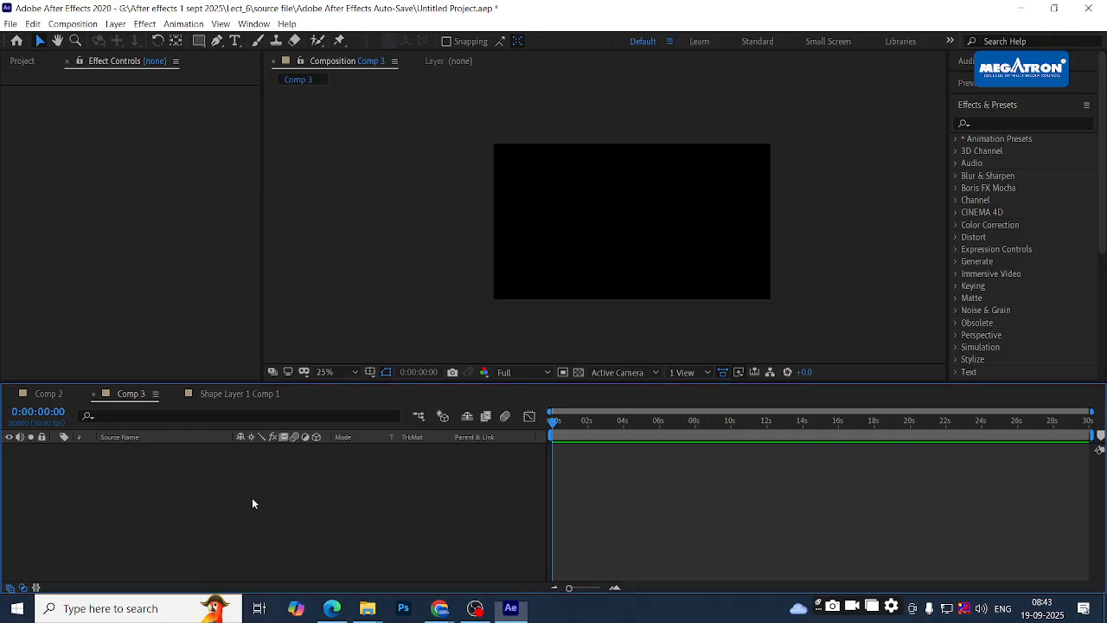
pyautogui.moveTo(556, 419); pyautogui.dragTo(532, 423)
# - Scrub Comp 3's playhead to 0:00:00:24, back to the start, then to 0:00:02:10 and 0:00:27:22
pyautogui.moveTo(554, 422); pyautogui.dragTo(572, 423)
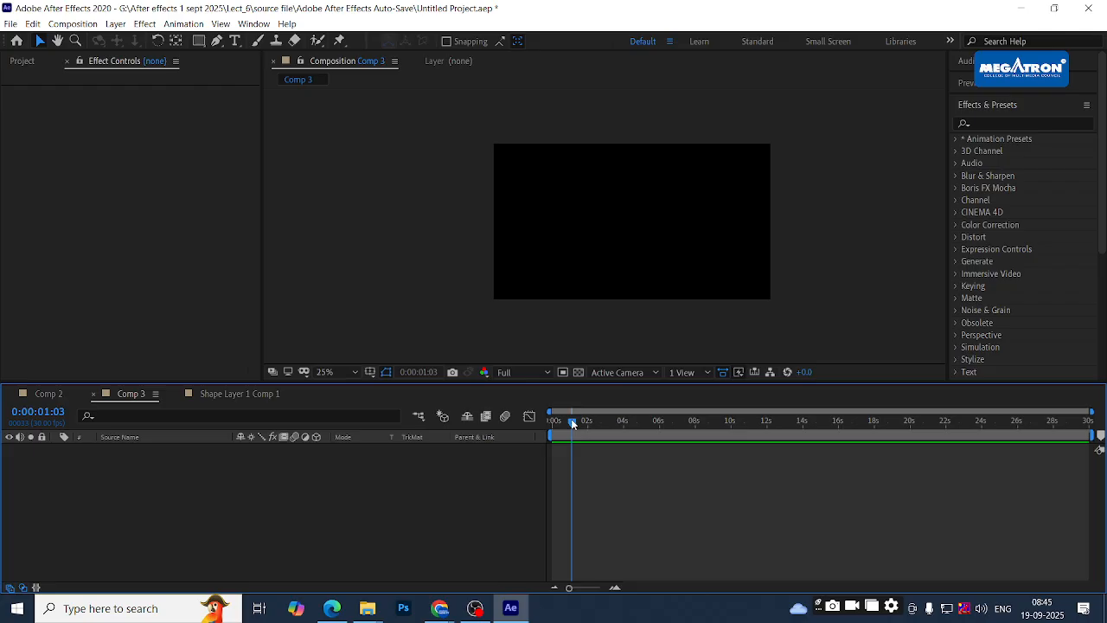
pyautogui.moveTo(582, 424); pyautogui.dragTo(538, 425)
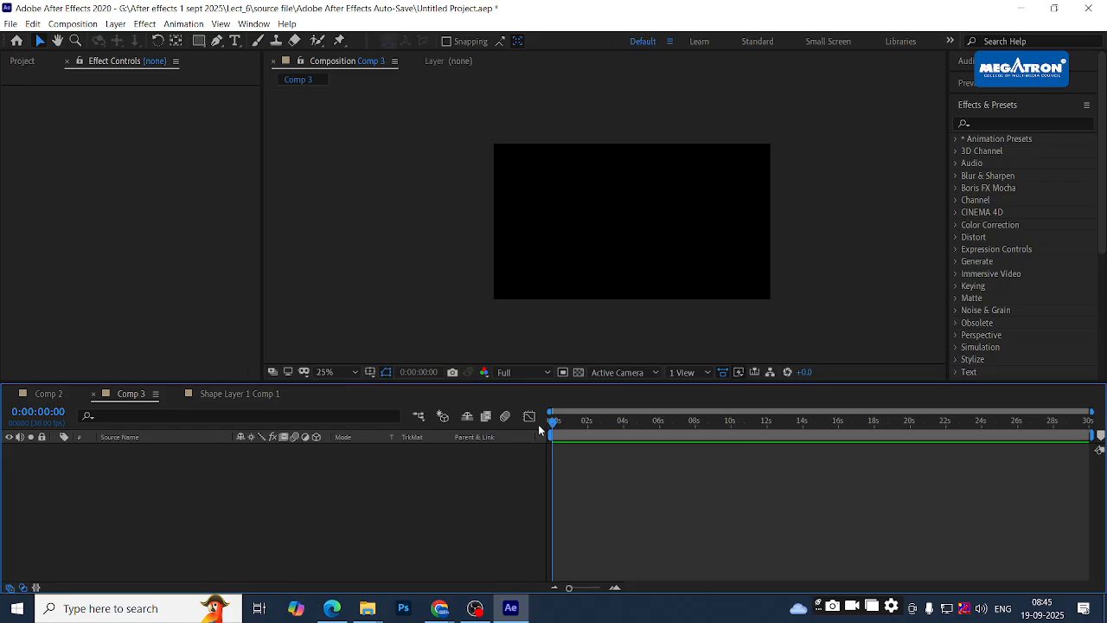
pyautogui.moveTo(558, 423)
pyautogui.mouseDown()
pyautogui.moveTo(596, 421)
pyautogui.moveTo(542, 429)
pyautogui.mouseUp()
pyautogui.moveTo(558, 430); pyautogui.dragTo(529, 448)
# - Check the Comp 2 and Shape Layer 1 Comp 1 tabs, rewind Comp 3 to its start, then open Comp 2
pyautogui.click(44, 394)
pyautogui.click(123, 394)
pyautogui.click(193, 393)
pyautogui.click(130, 393)
pyautogui.moveTo(581, 415); pyautogui.dragTo(608, 424)
pyautogui.press('Home')
pyautogui.click(45, 394)
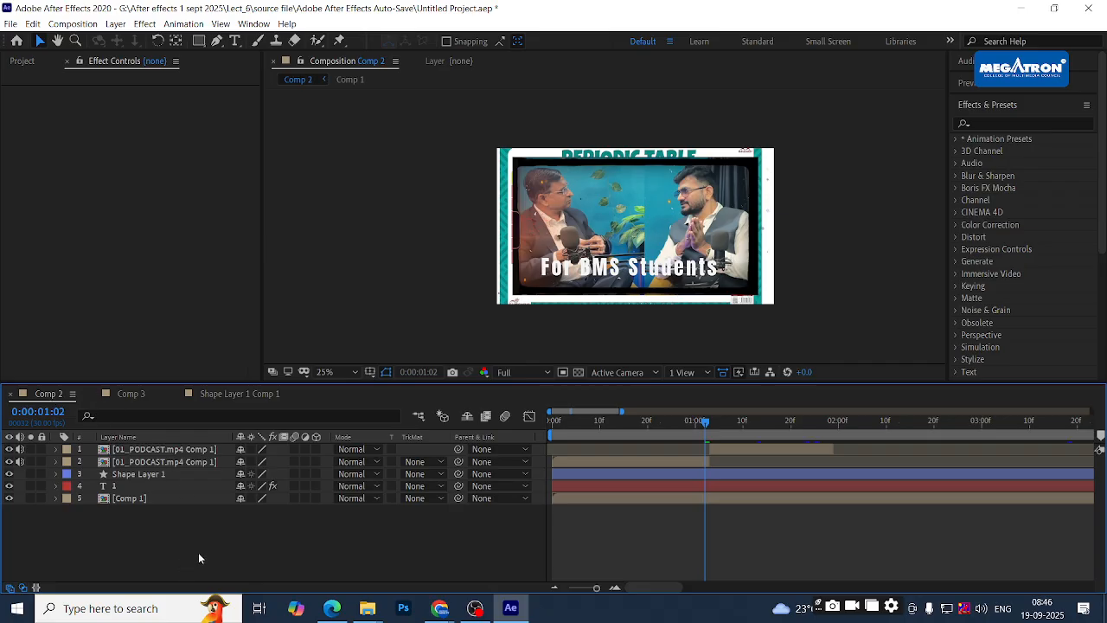
# - Preview Comp 2 from near 0:00, then show the Project panel's footage, images and compositions
pyautogui.click(563, 422)
pyautogui.press('space')
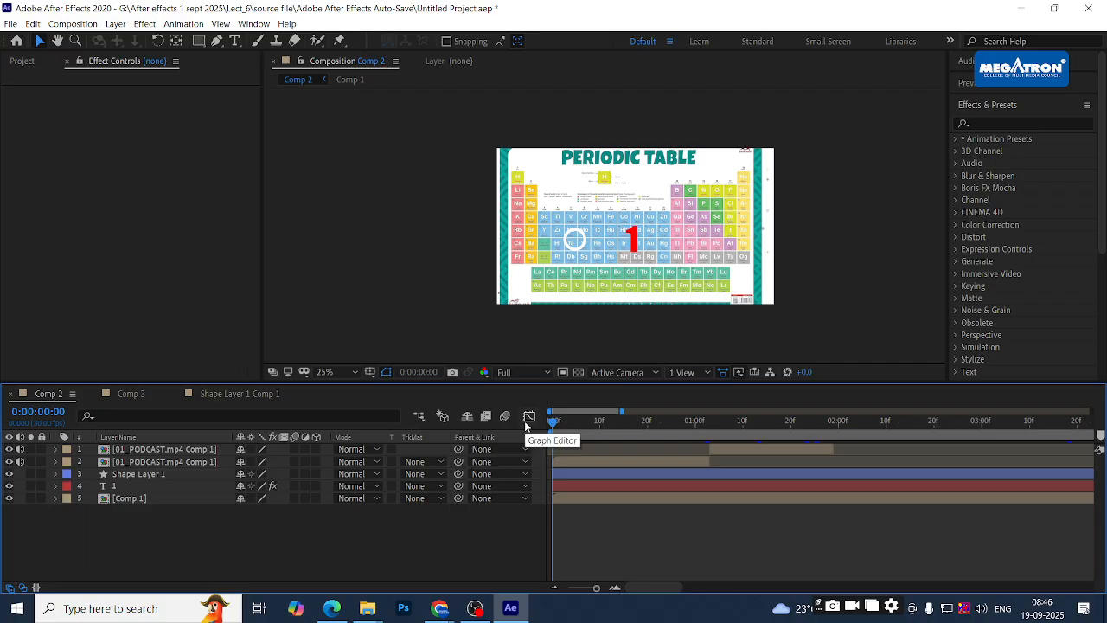
pyautogui.click(24, 62)
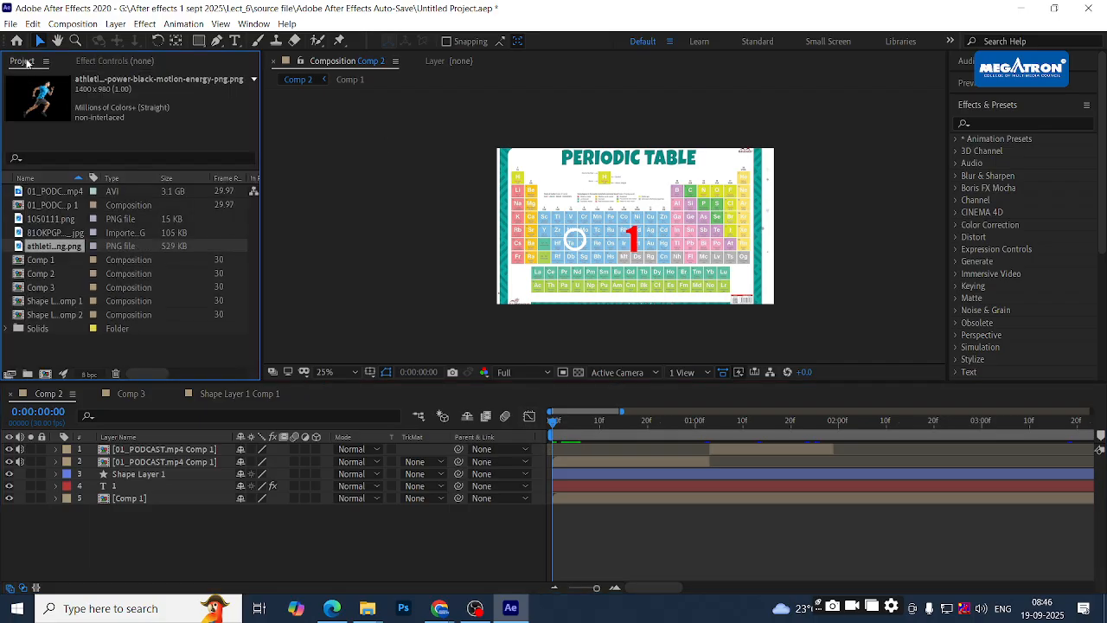
pyautogui.click(232, 549)
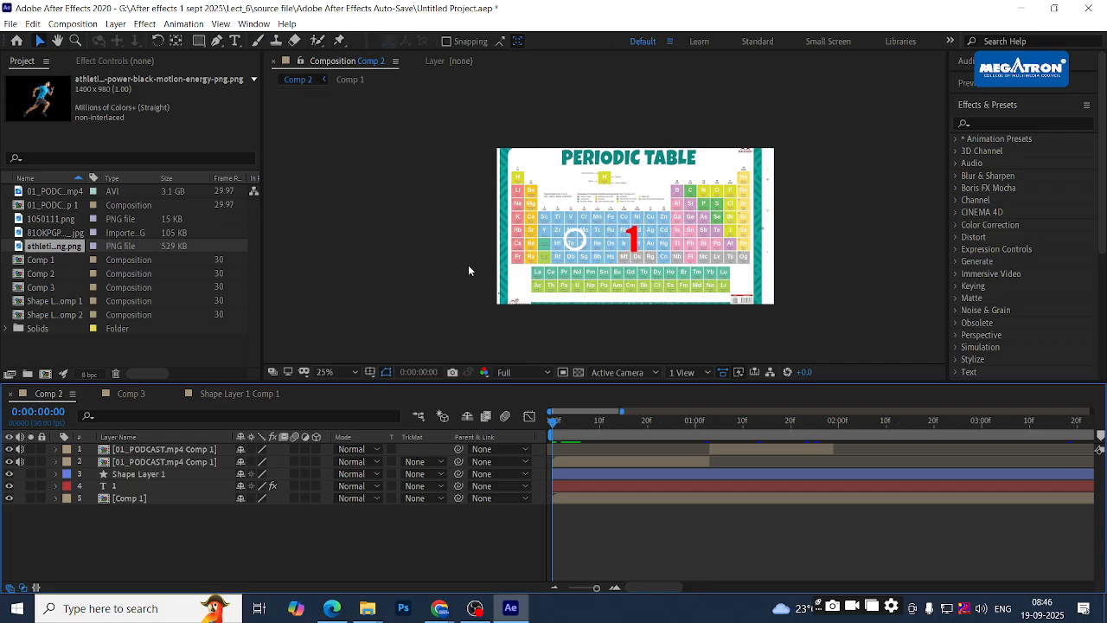
# - Look at Comp 3, then Shape Layer 1 Comp 1, nudging its current time forward
pyautogui.click(129, 394)
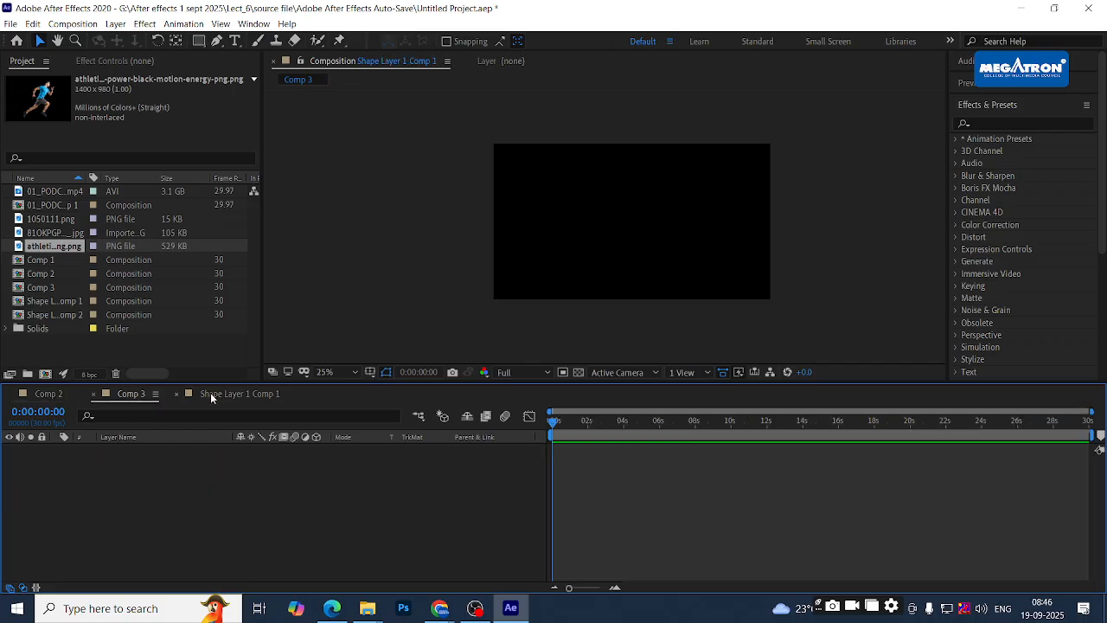
pyautogui.click(210, 394)
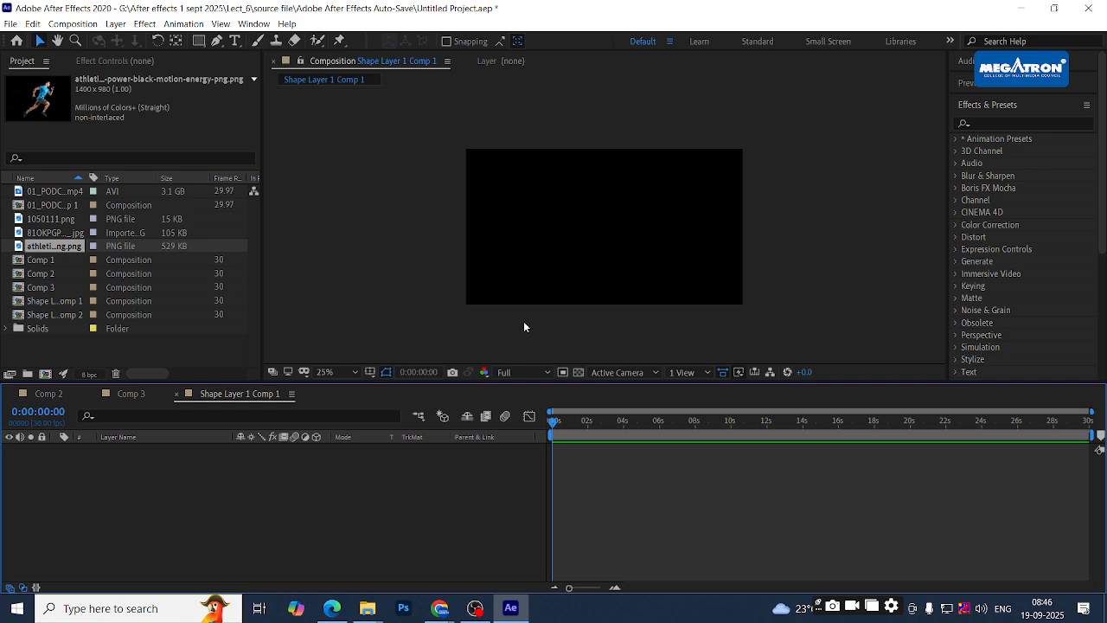
pyautogui.moveTo(553, 425)
pyautogui.mouseDown()
pyautogui.moveTo(588, 424)
pyautogui.moveTo(557, 424)
pyautogui.mouseUp()
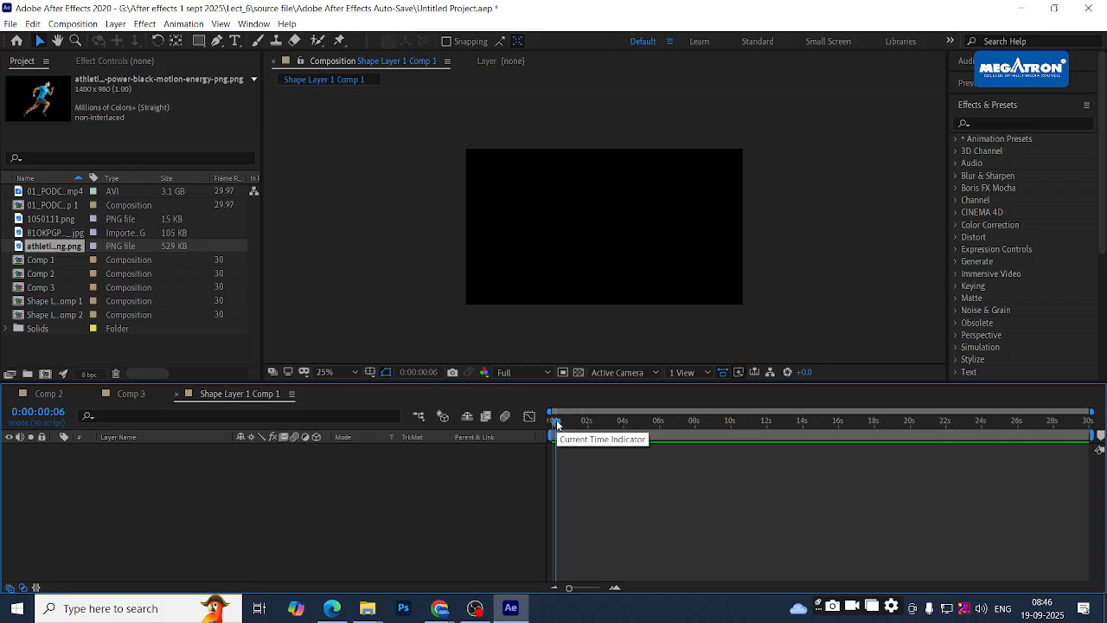
# - Expand the Utility category in Effects & Presets, then bring the empty Comp 3 back into the timeline
pyautogui.scroll(-1, 1004, 277)
pyautogui.scroll(-5, 1005, 277)
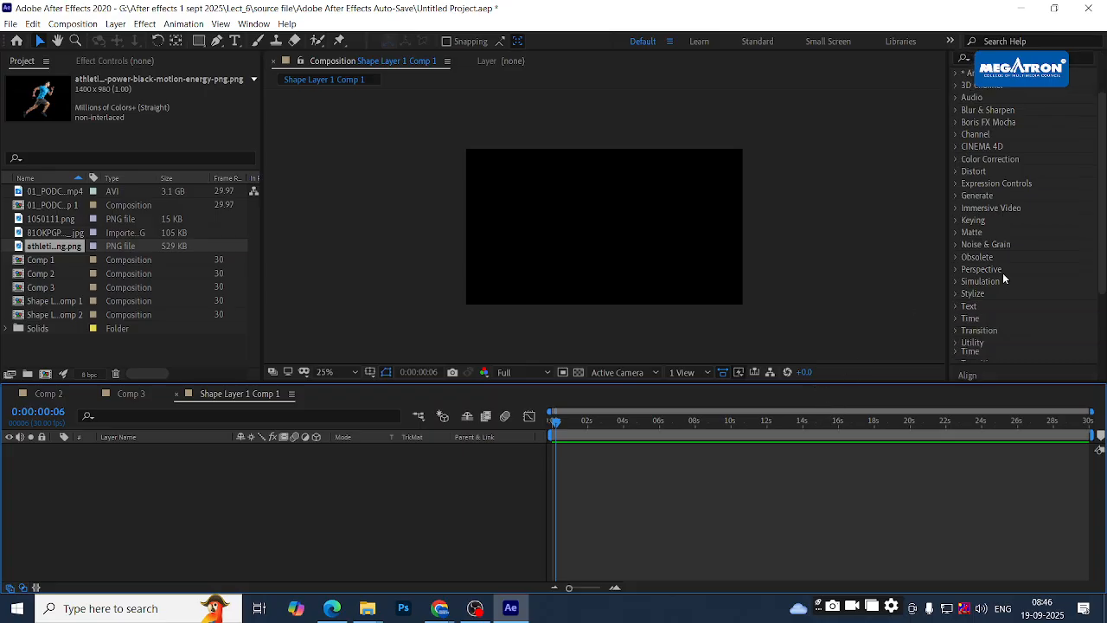
pyautogui.scroll(6, 1004, 278)
pyautogui.scroll(-2, 1004, 278)
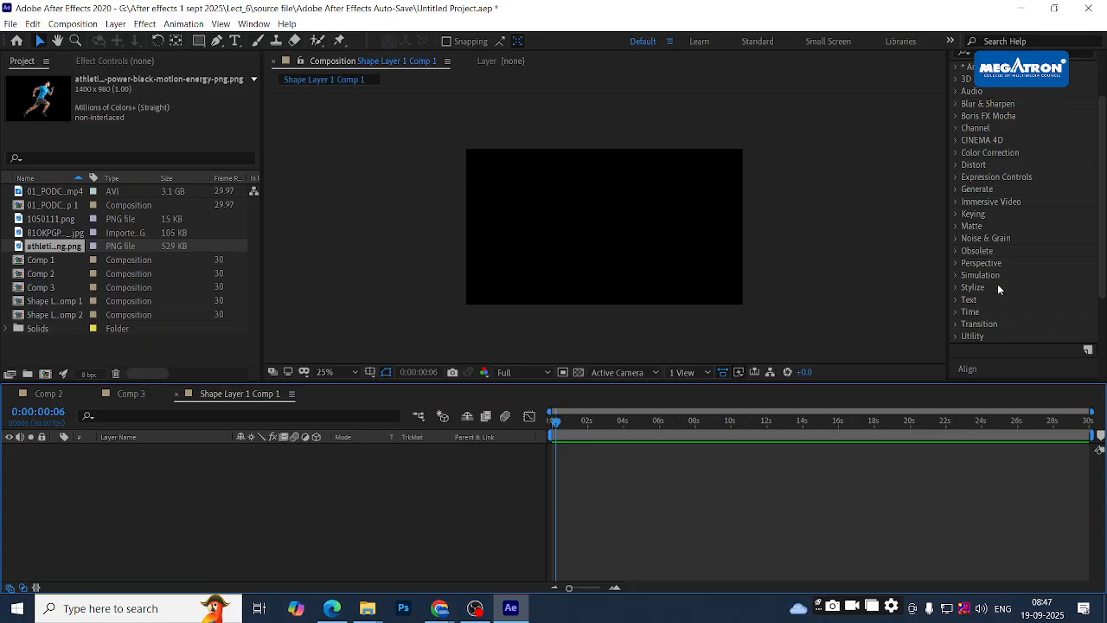
pyautogui.click(957, 336)
pyautogui.scroll(-3, 982, 311)
pyautogui.scroll(2, 982, 312)
pyautogui.scroll(-3, 986, 308)
pyautogui.scroll(3, 986, 306)
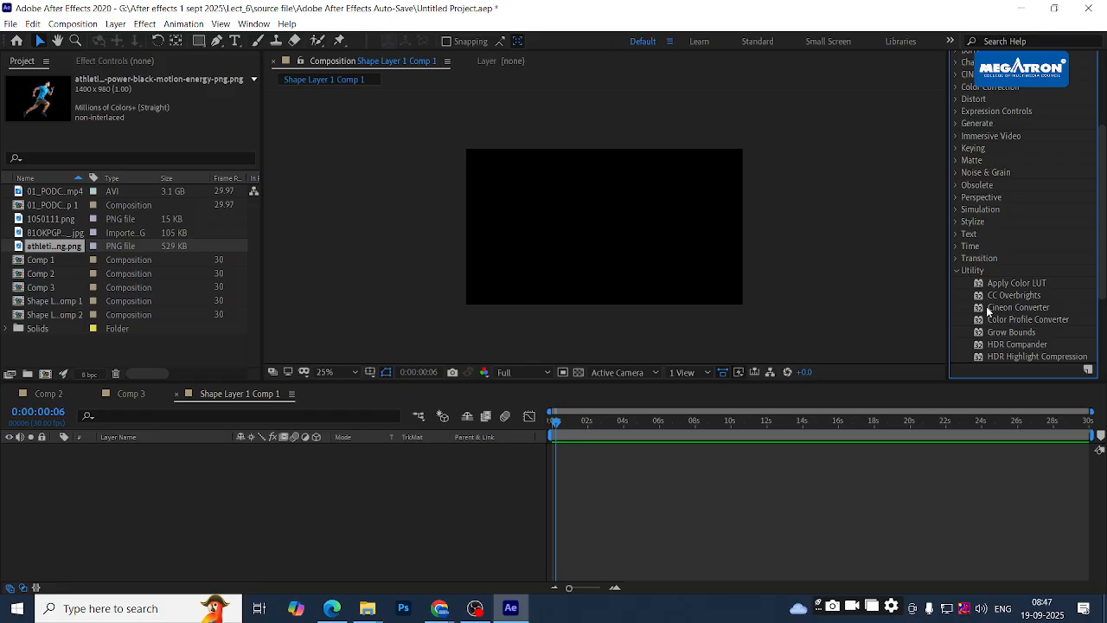
pyautogui.click(376, 477)
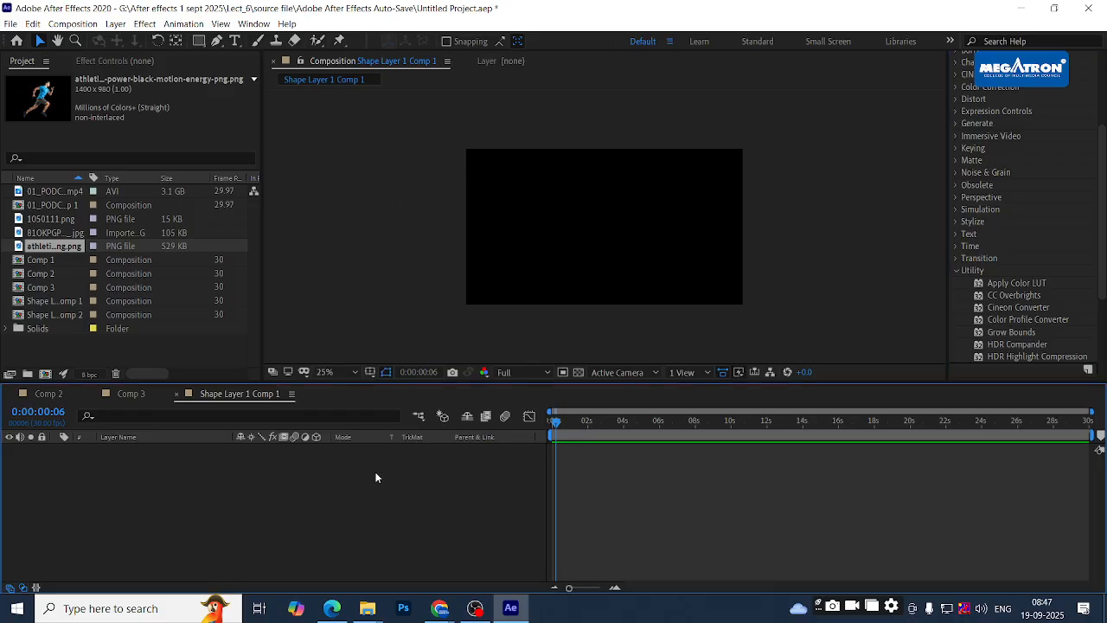
pyautogui.click(140, 392)
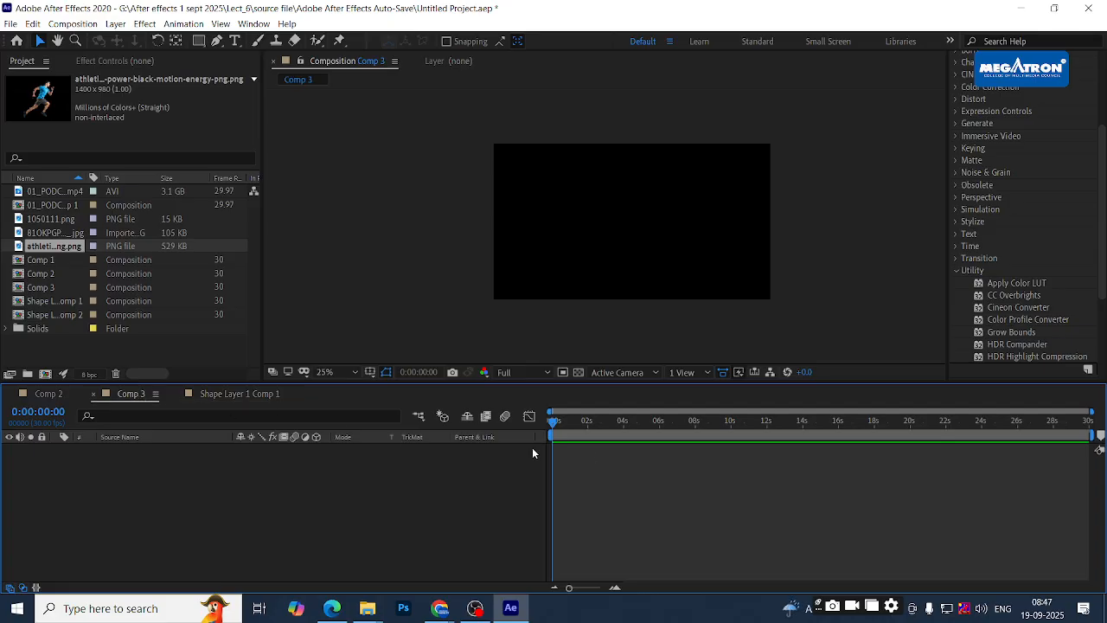
# - Set Comp 3's current time to 0:00:04:27
pyautogui.moveTo(572, 419); pyautogui.dragTo(640, 421)
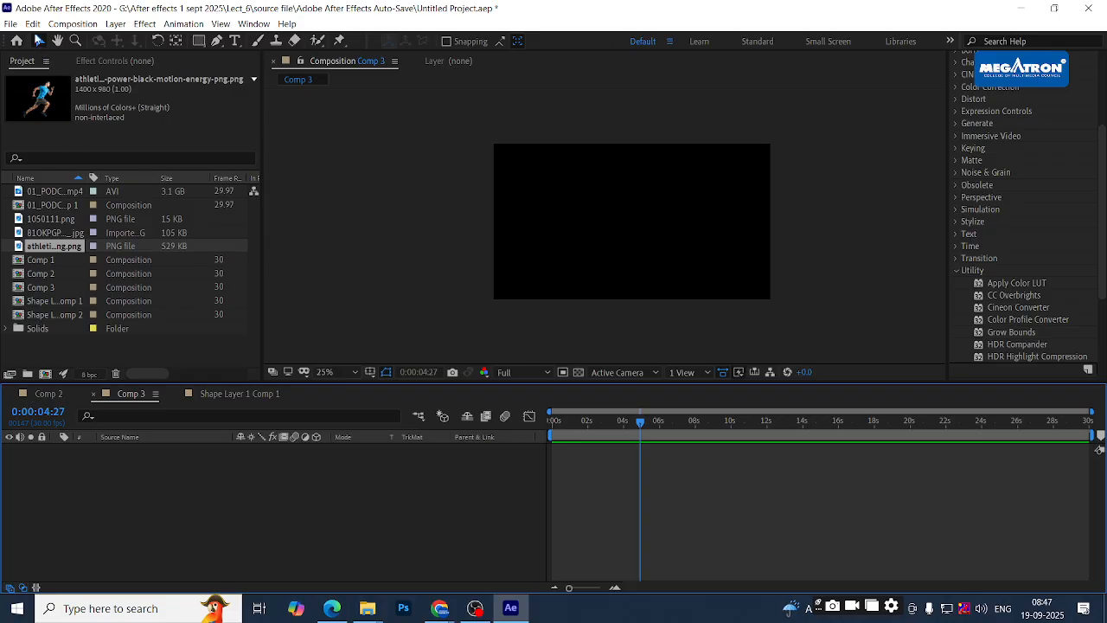
pyautogui.click(33, 24)
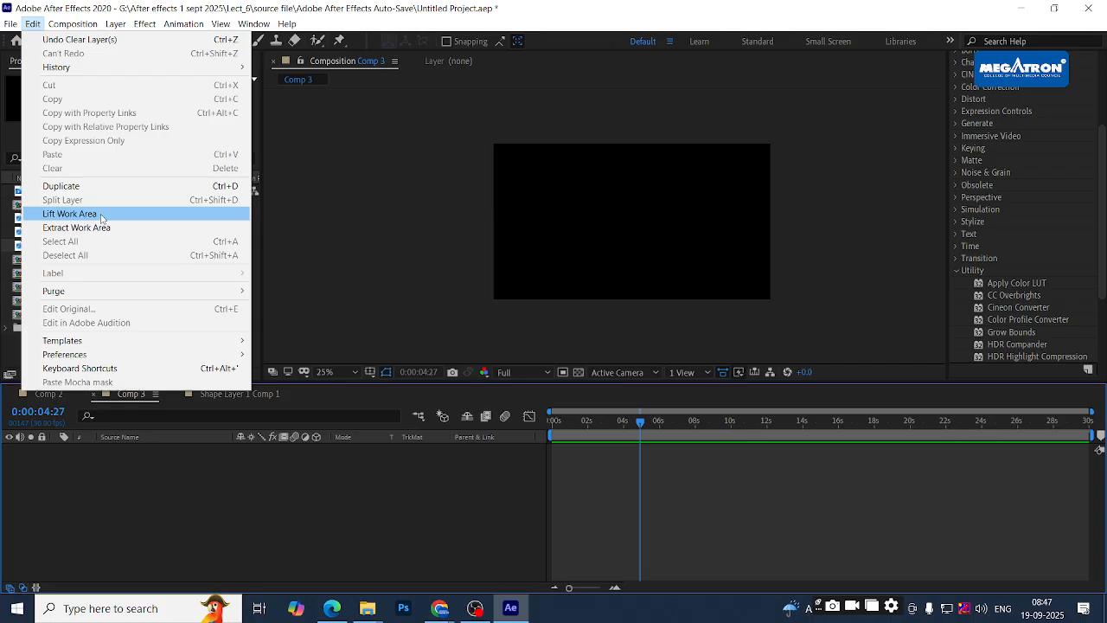
pyautogui.click(149, 475)
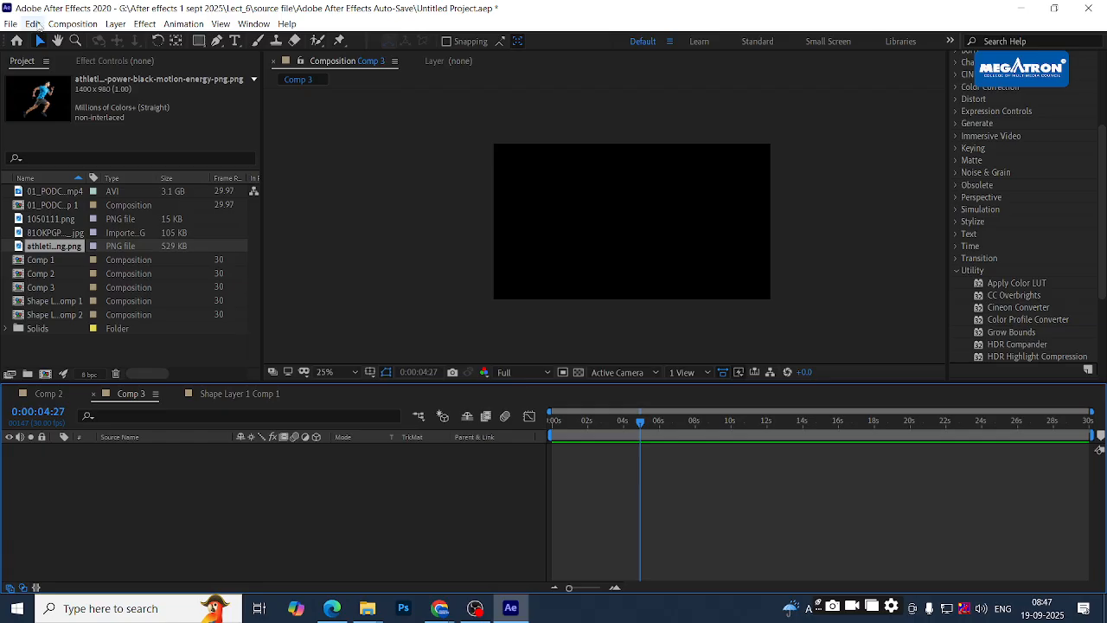
pyautogui.click(34, 25)
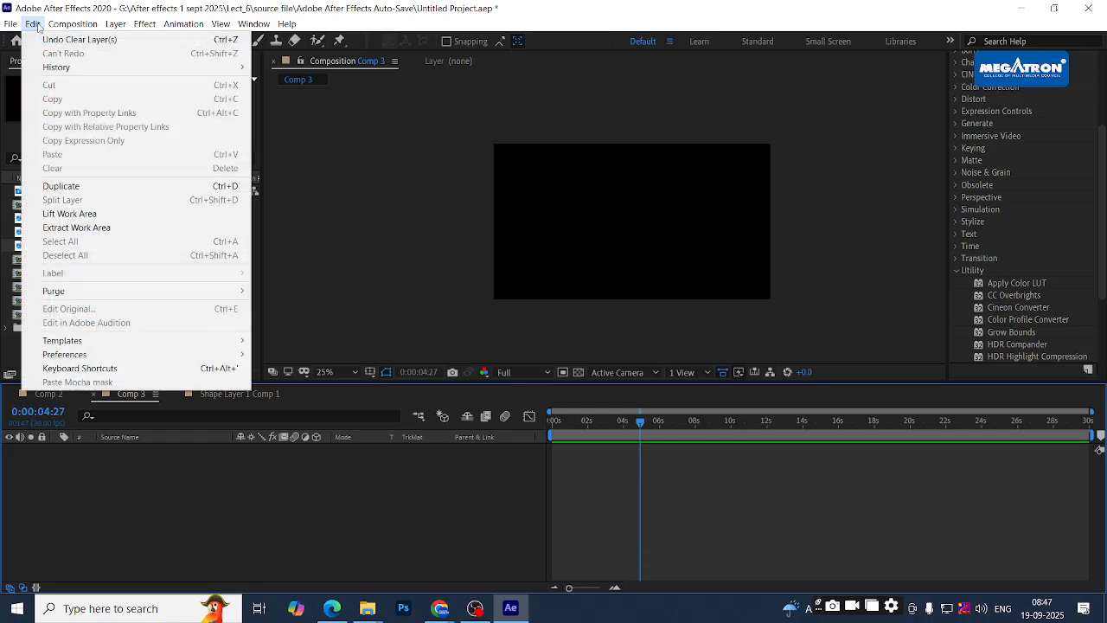
pyautogui.moveTo(71, 24)
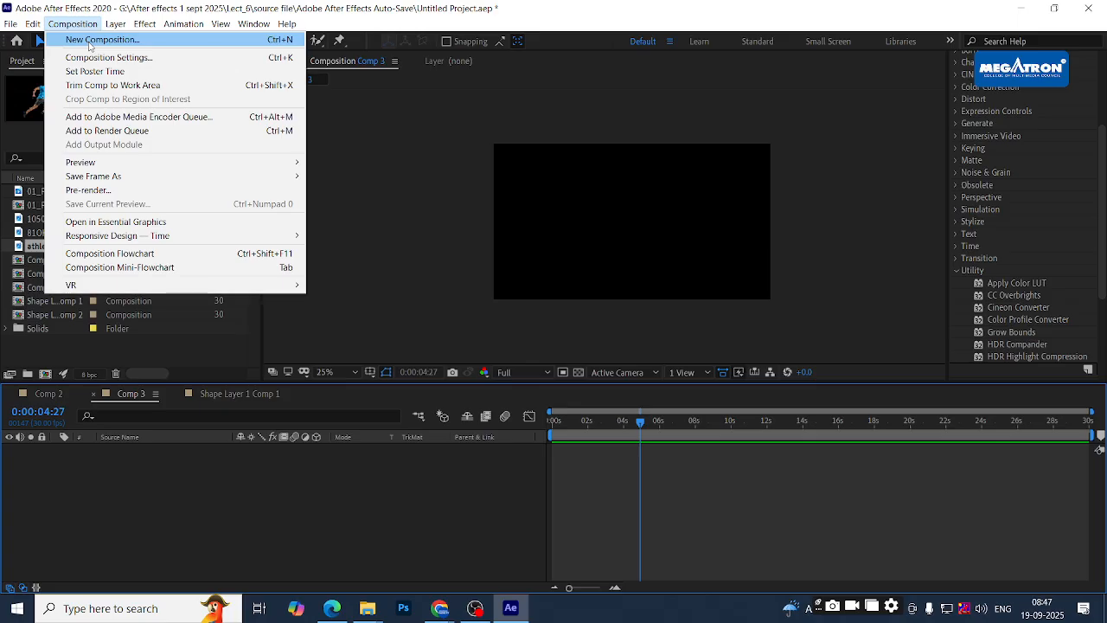
pyautogui.moveTo(190, 24)
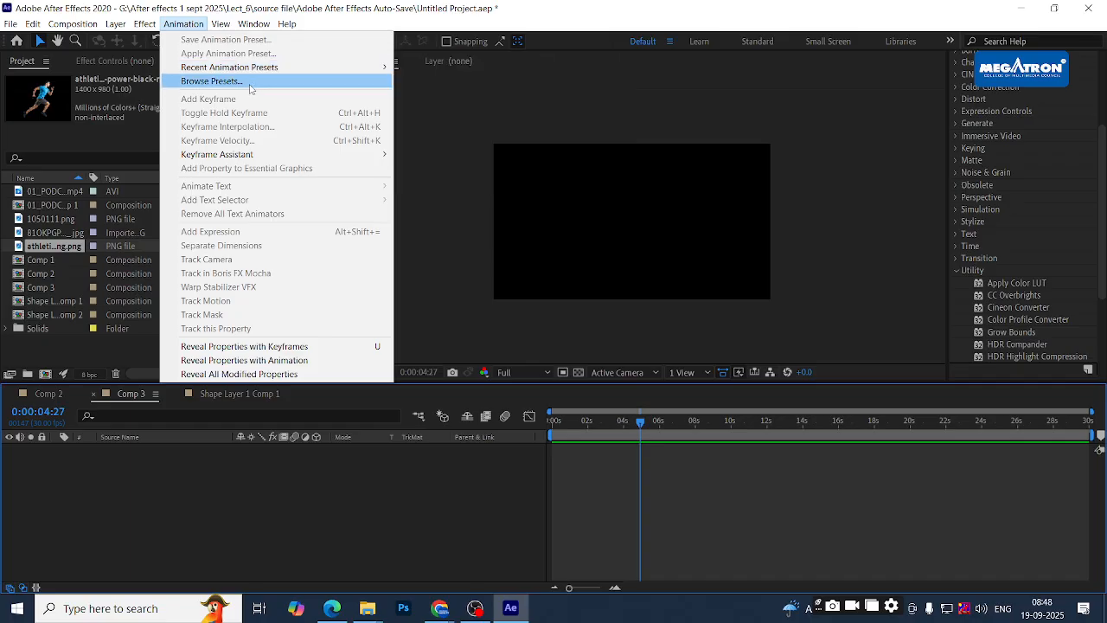
pyautogui.moveTo(250, 25)
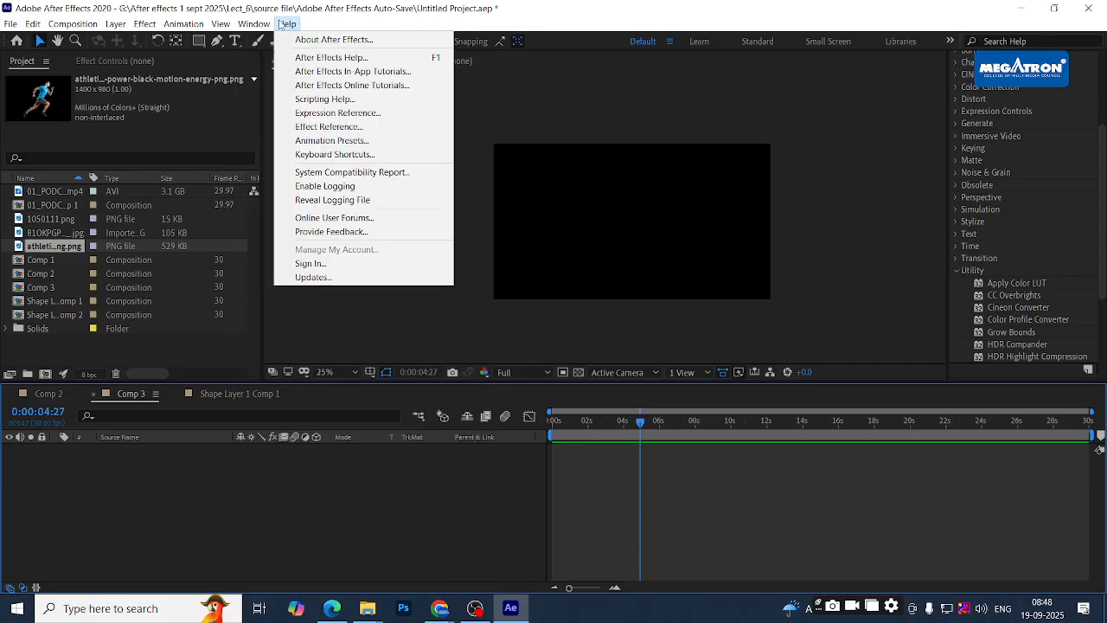
pyautogui.click(136, 481)
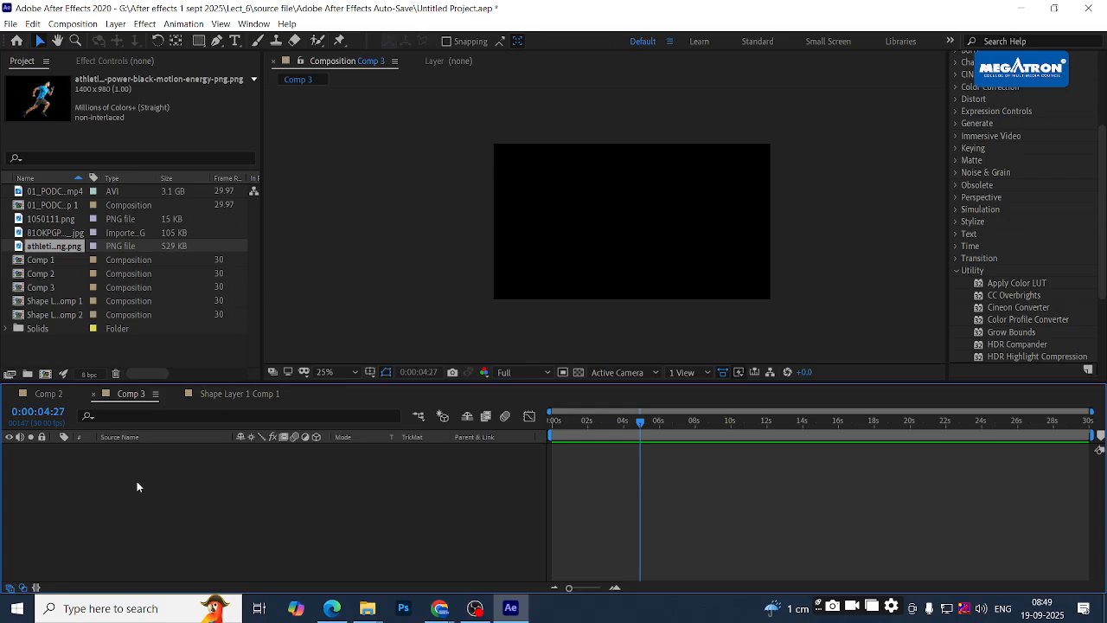
# - Drag Comp 3's current-time indicator back to 0:00:00:00
pyautogui.moveTo(570, 419); pyautogui.dragTo(547, 427)
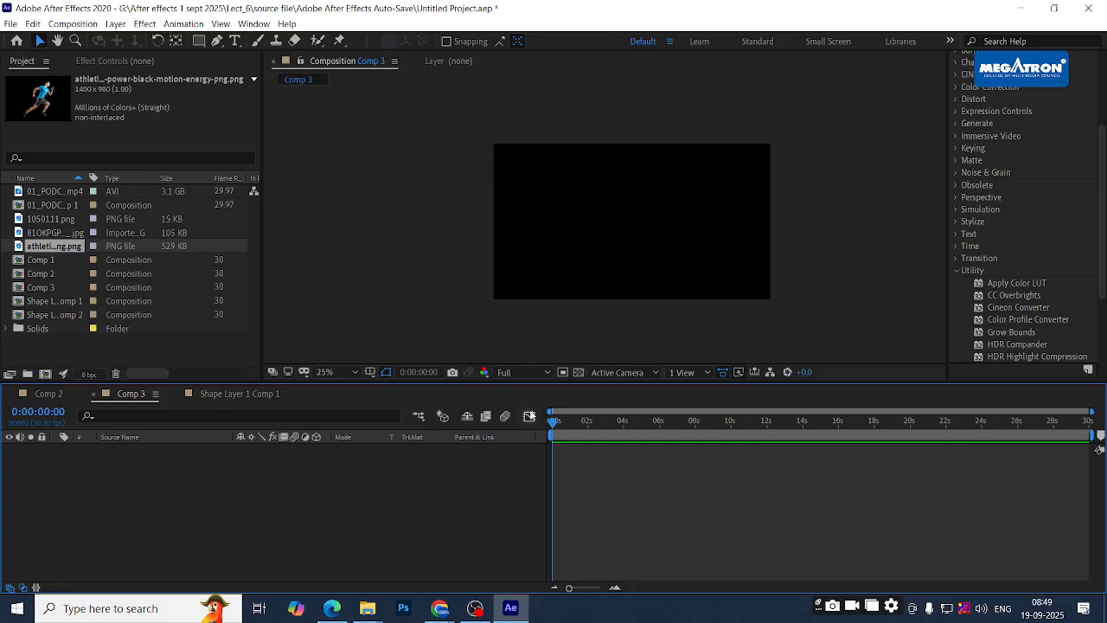
pyautogui.click(514, 372)
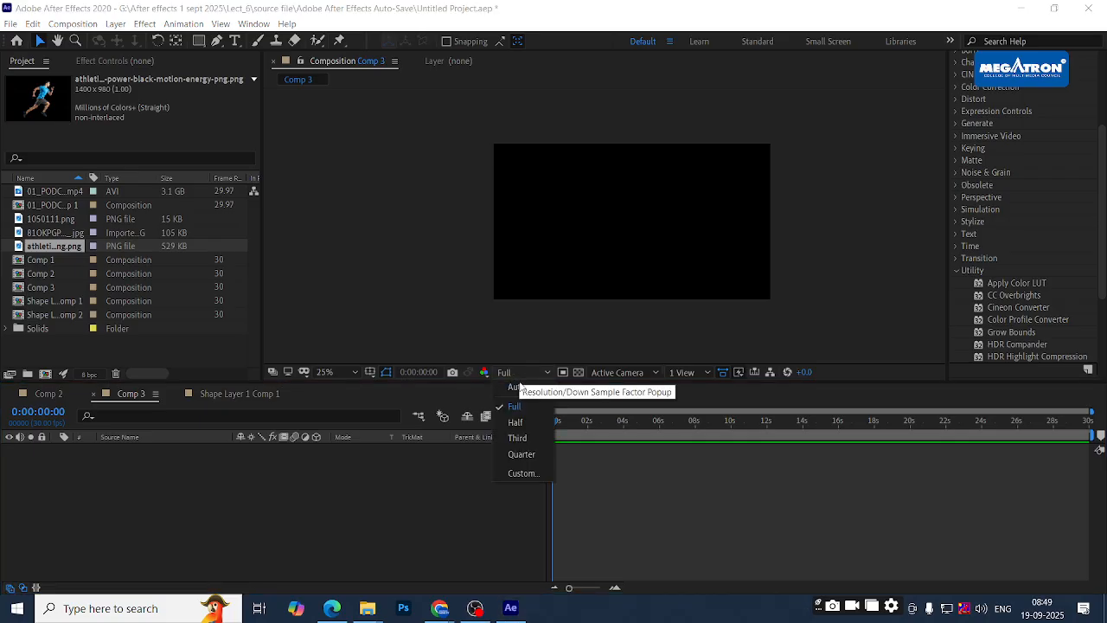
pyautogui.click(578, 400)
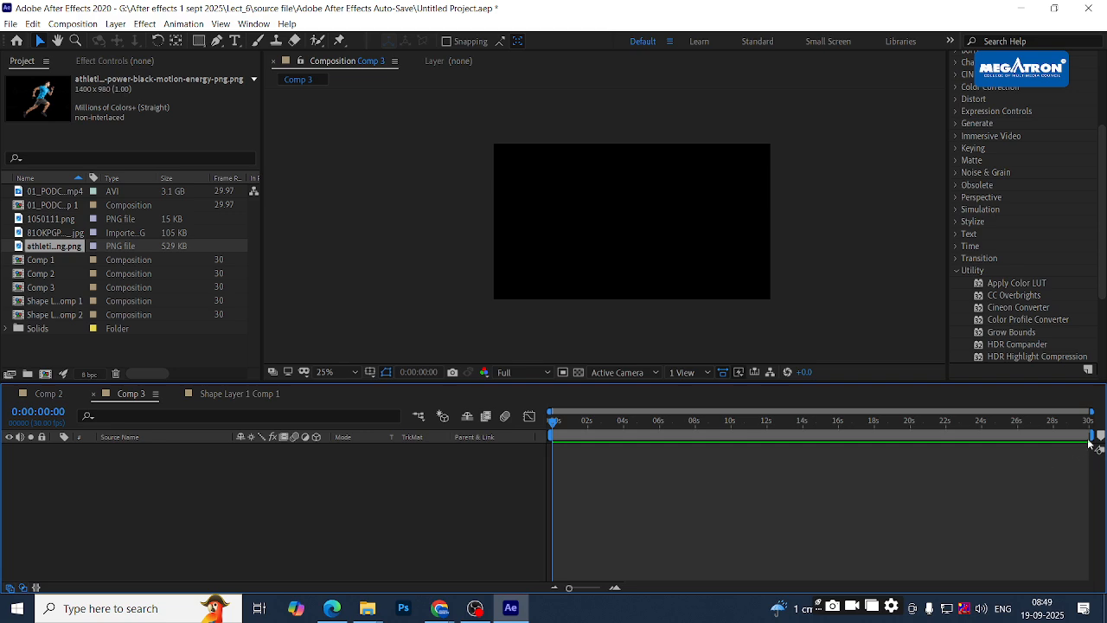
pyautogui.moveTo(1091, 436)
pyautogui.mouseDown()
pyautogui.moveTo(1045, 436)
pyautogui.moveTo(1092, 436)
pyautogui.mouseUp()
# - Collapse Utility in Effects & Presets and scroll the list back up to Animation Presets
pyautogui.click(958, 270)
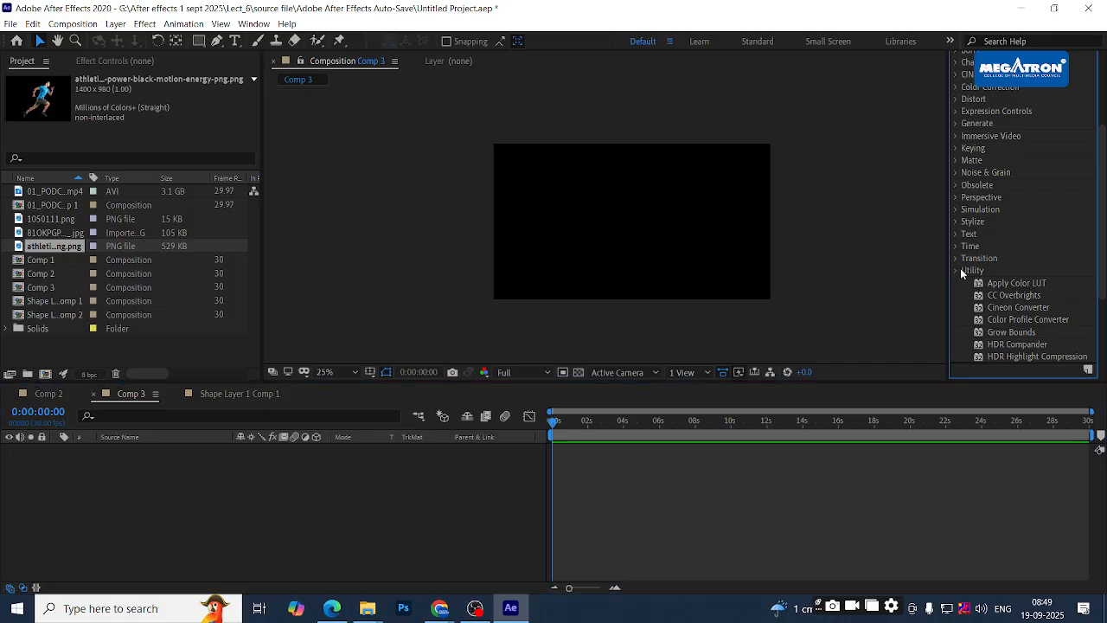
pyautogui.scroll(5, 1004, 230)
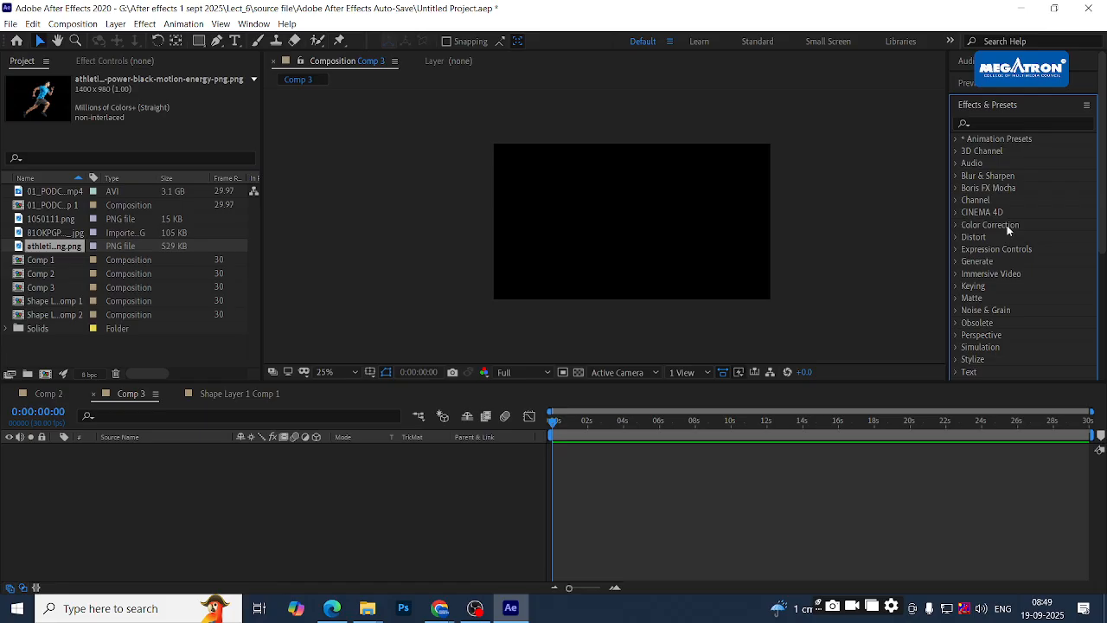
pyautogui.click(386, 468)
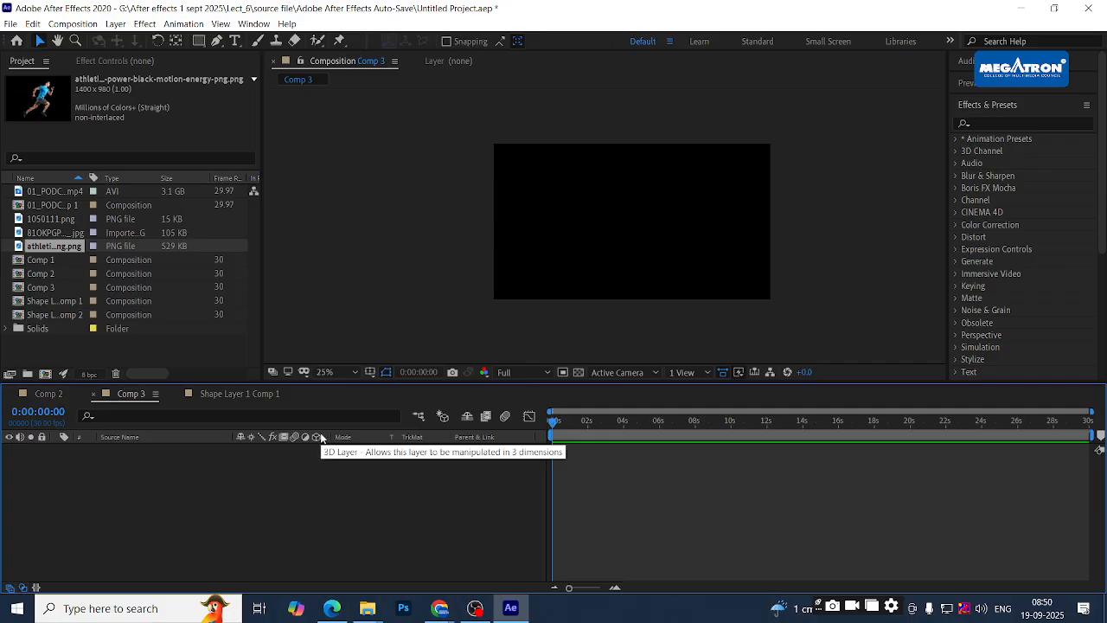
# - Create a full-frame pure red (FF0000) solid, Red Solid 1, in Comp 3 and deselect it
pyautogui.hotkey('ctrl', 'y')
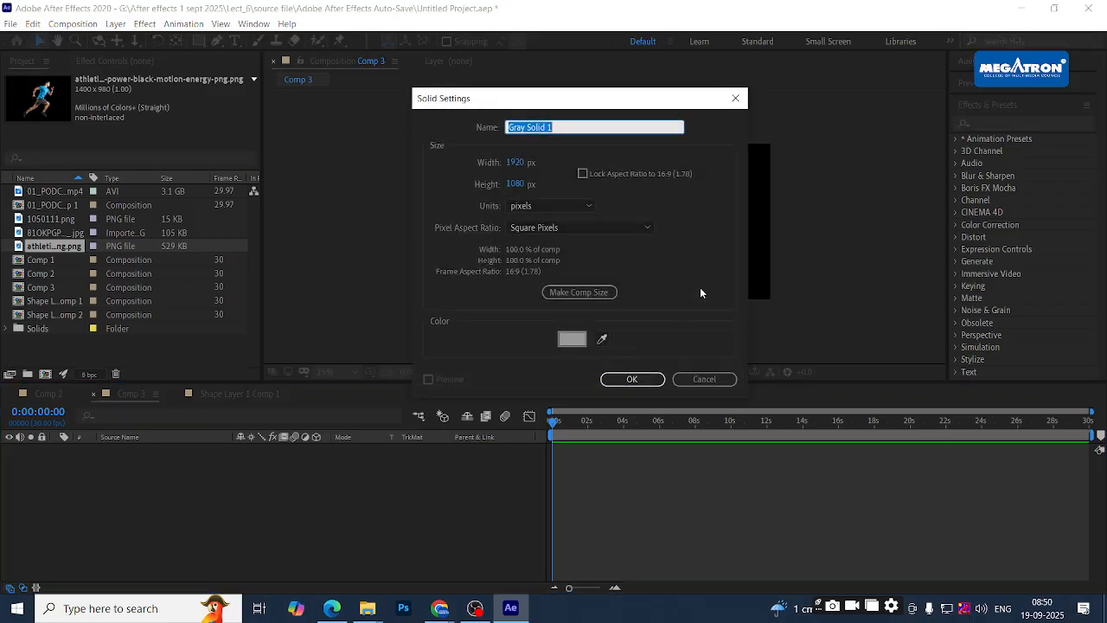
pyautogui.click(571, 339)
pyautogui.write('FF0000')
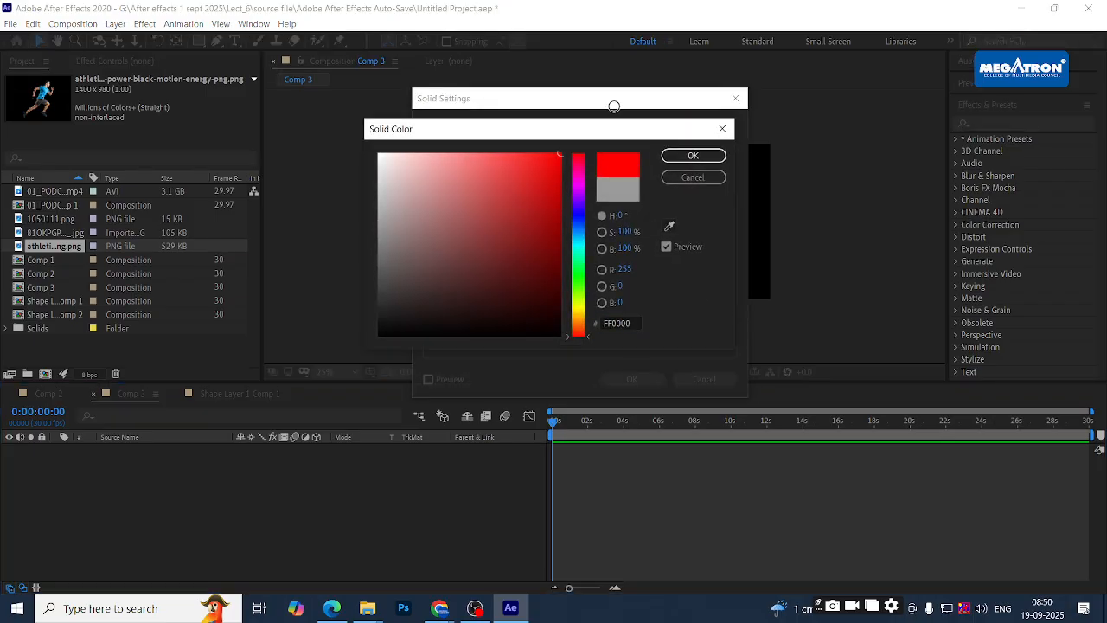
pyautogui.click(693, 156)
pyautogui.click(632, 381)
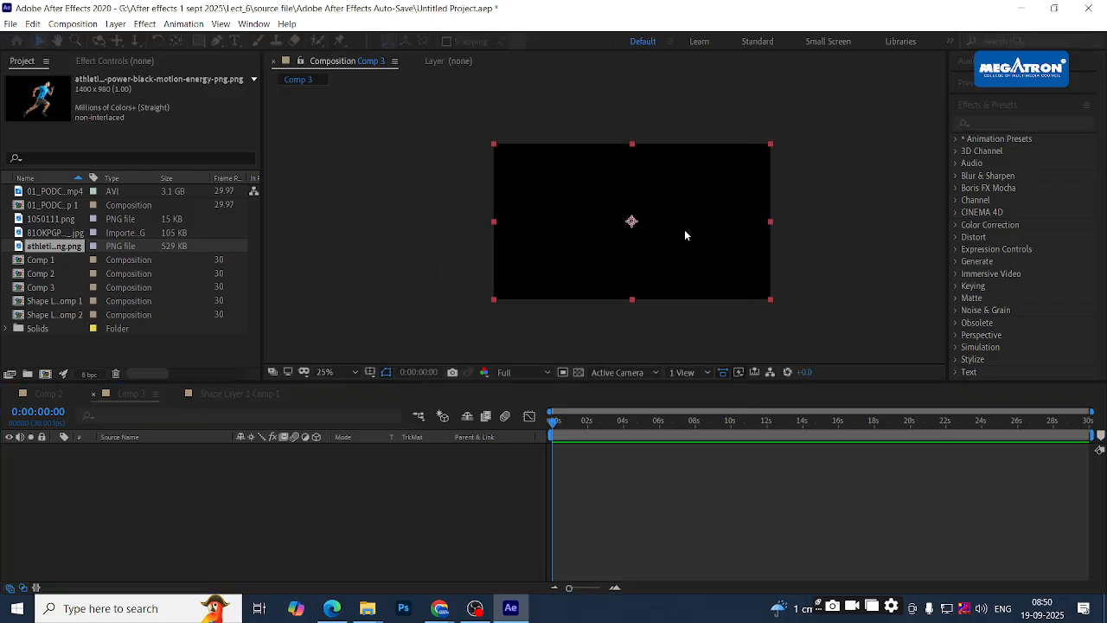
pyautogui.click(302, 265)
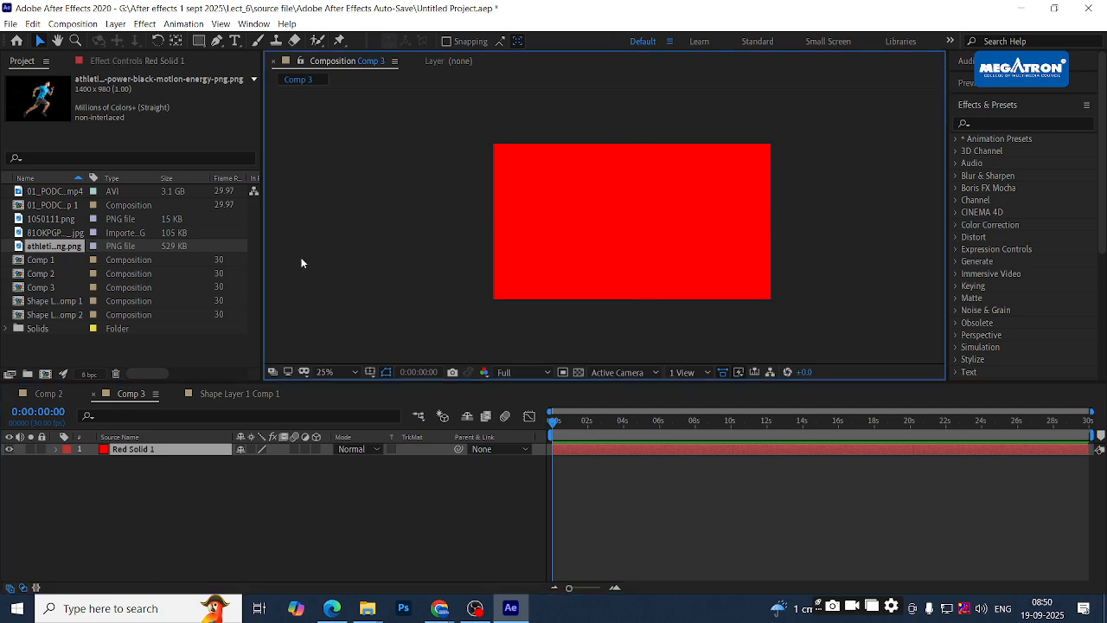
# - Add Comp 2 to the Render Queue with Lossless AVI output as Comp 2.avi
pyautogui.click(49, 394)
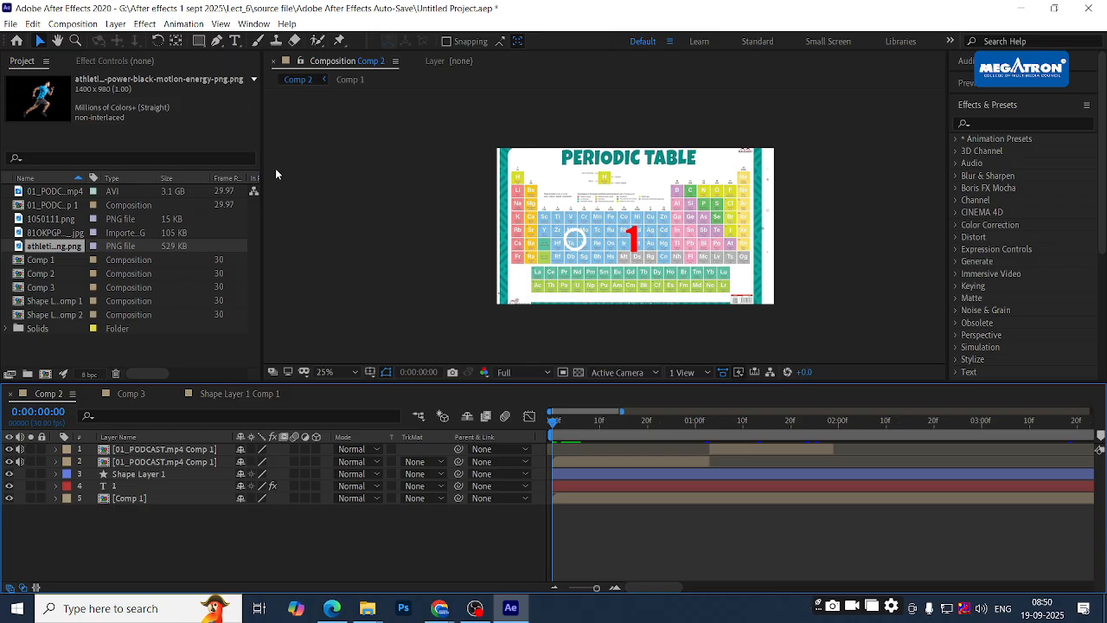
pyautogui.click(10, 23)
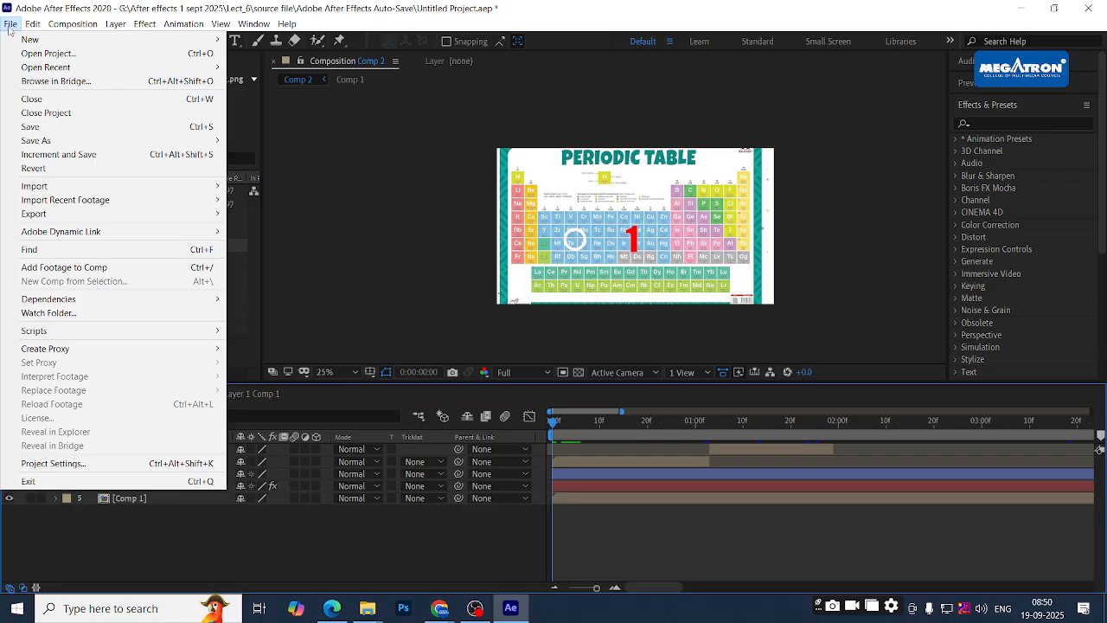
pyautogui.moveTo(52, 215)
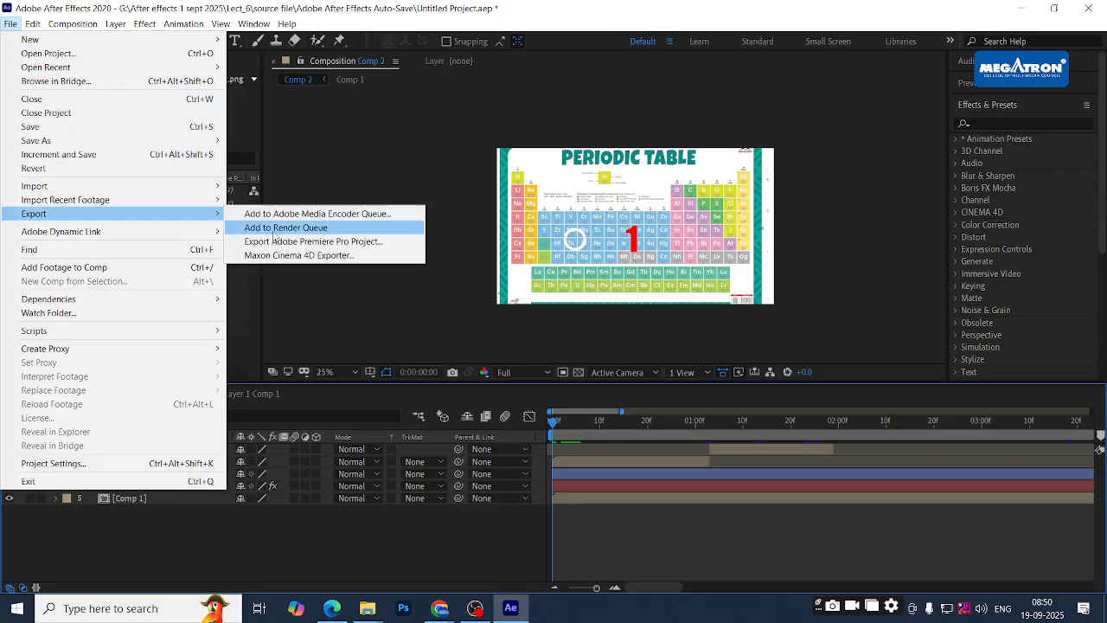
pyautogui.click(294, 229)
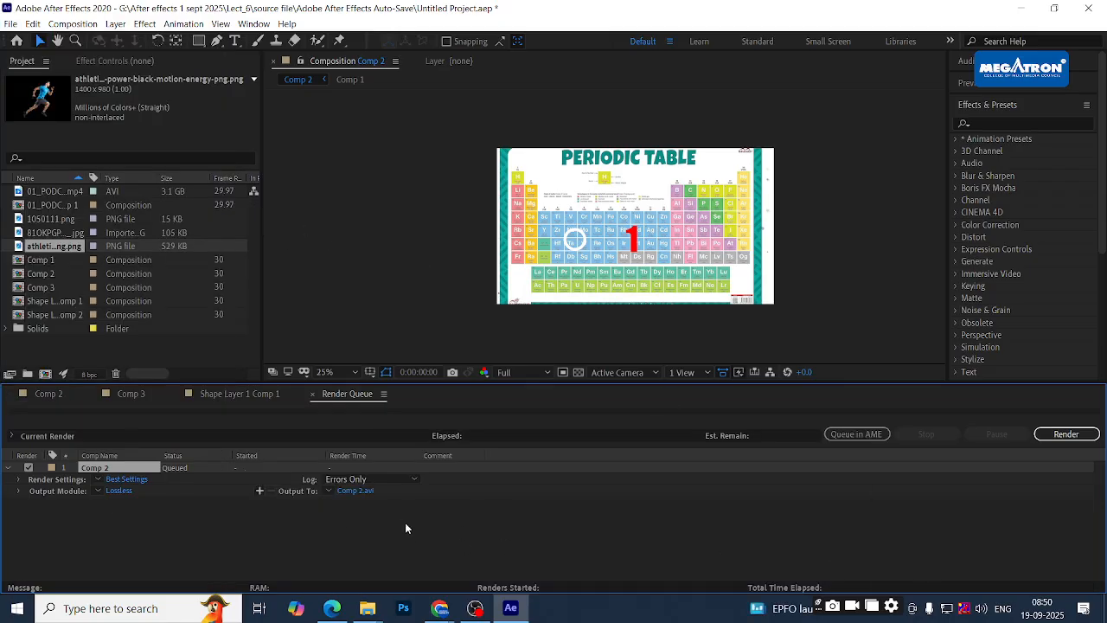
pyautogui.click(117, 491)
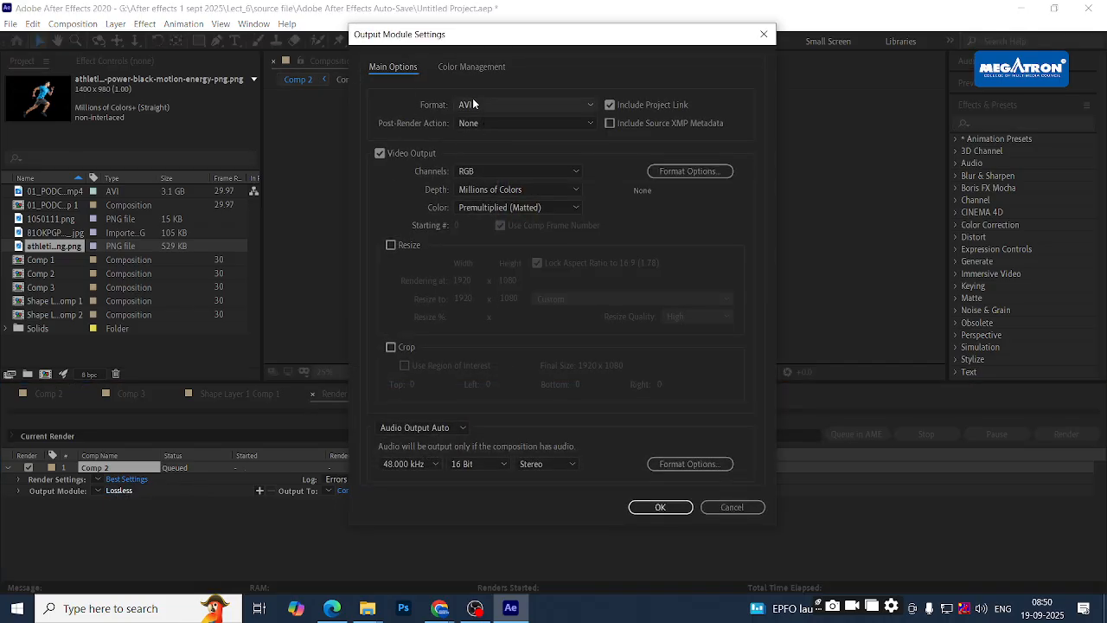
pyautogui.click(474, 104)
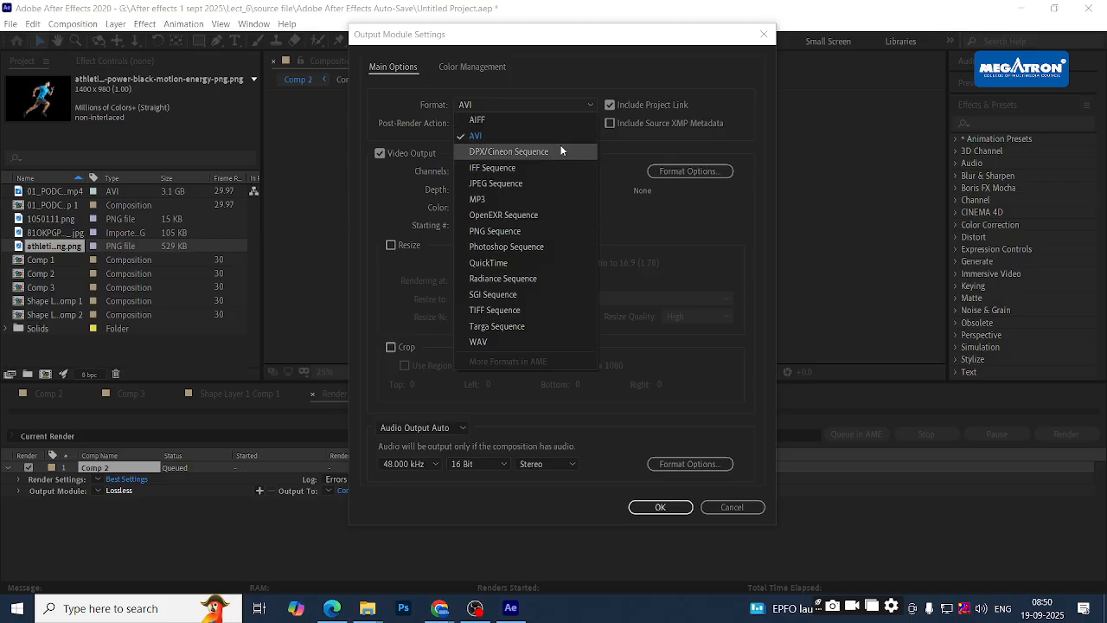
pyautogui.click(647, 277)
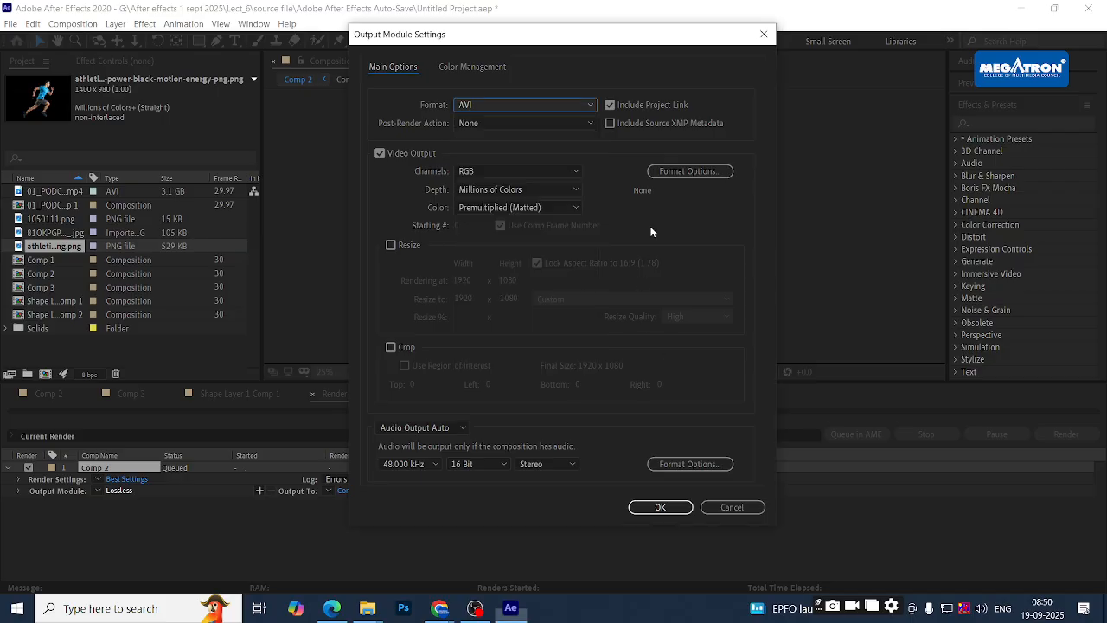
pyautogui.click(733, 507)
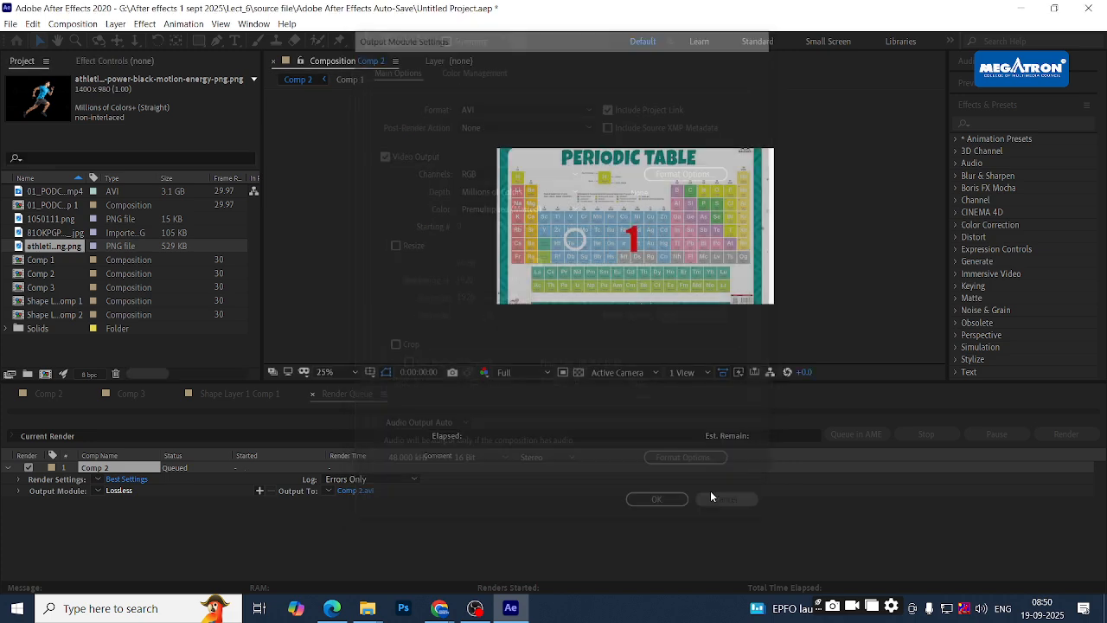
pyautogui.click(253, 395)
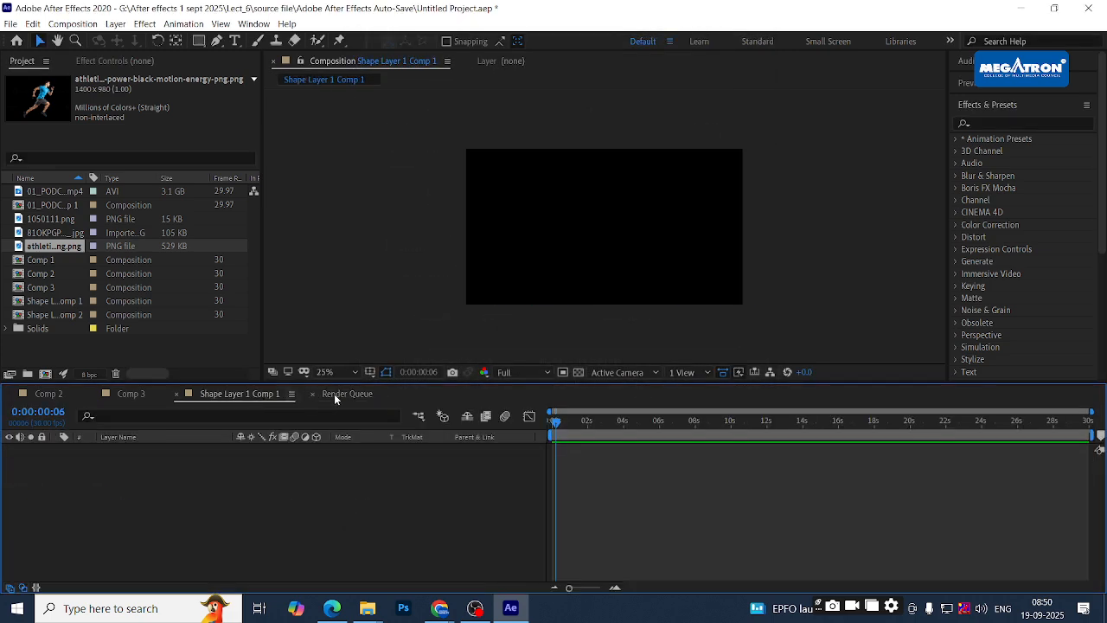
# - Queue Shape Layer 1 Comp 1 in Media Encoder via File > Export as H.264, Match Source - High bitrate
pyautogui.click(11, 23)
pyautogui.click(11, 24)
pyautogui.click(11, 23)
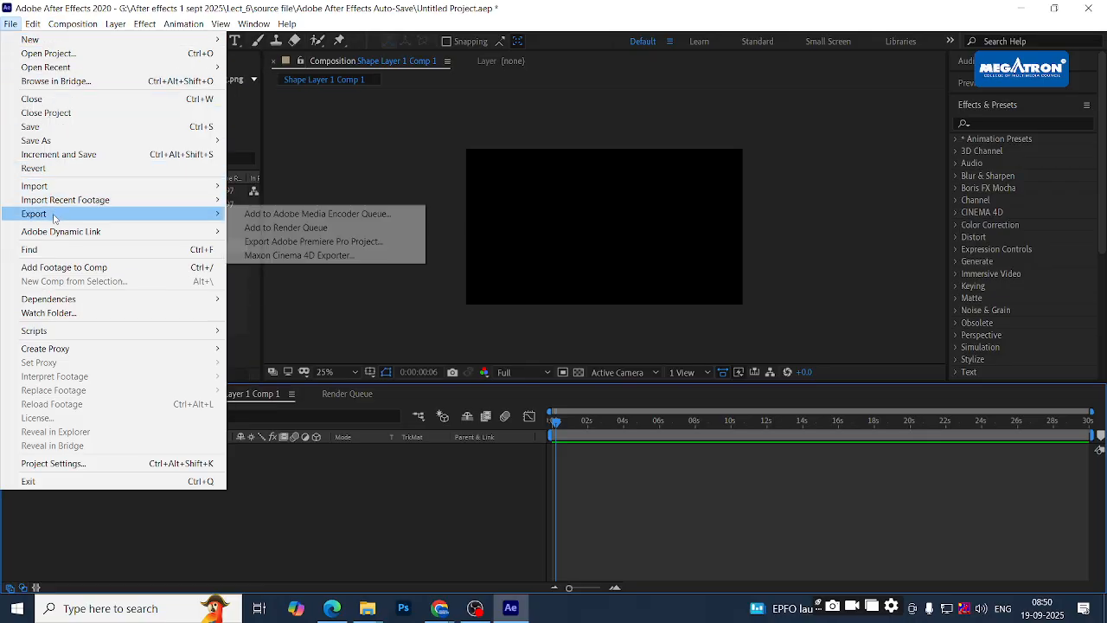
pyautogui.moveTo(217, 217)
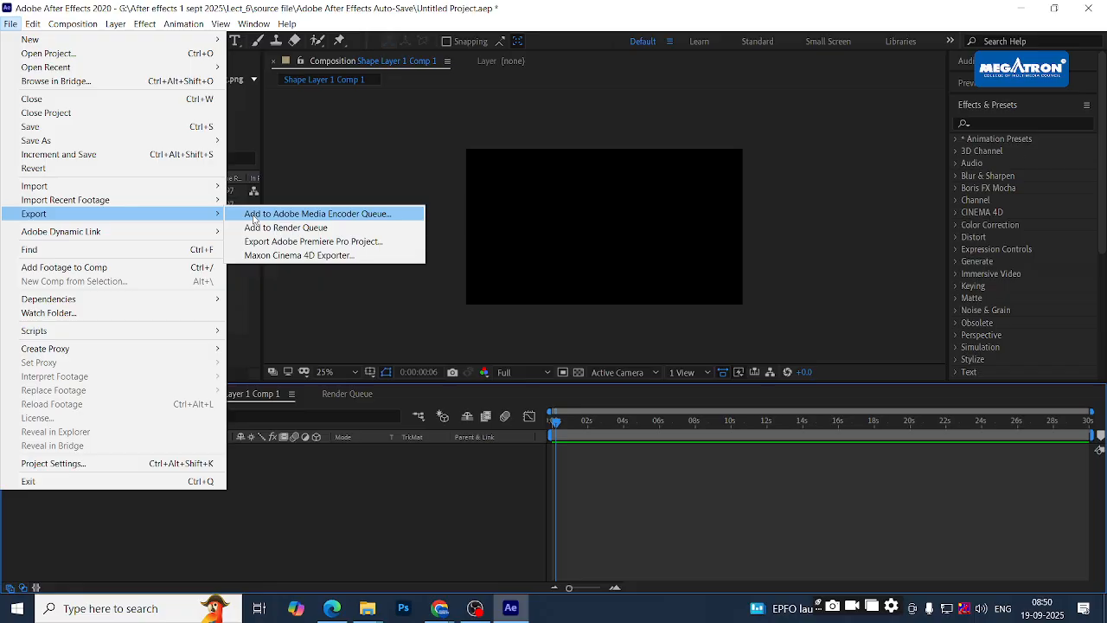
pyautogui.click(325, 217)
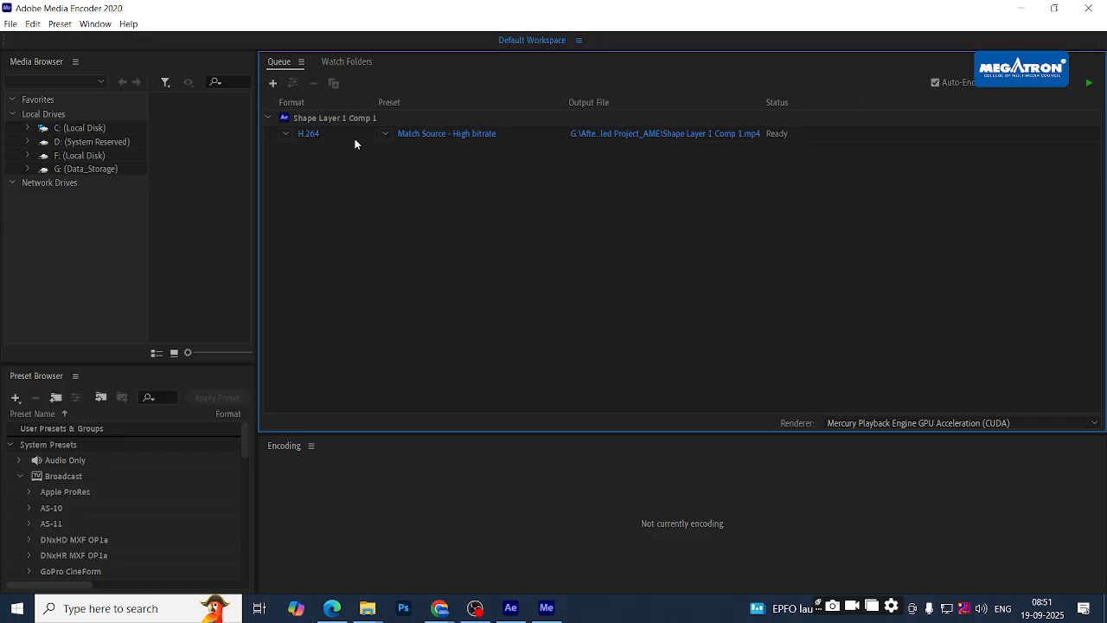
# - Export Shape Layer 1 Comp 1 as H.264 Match Source - High bitrate into Downloads, and start encoding
pyautogui.click(307, 135)
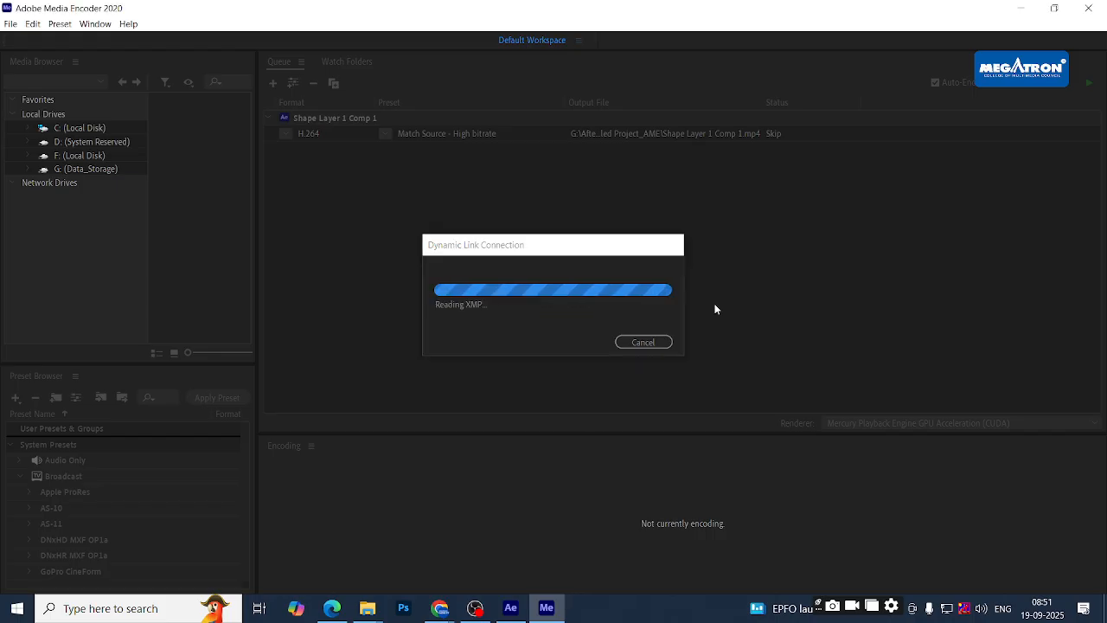
pyautogui.moveTo(612, 32); pyautogui.dragTo(652, 42)
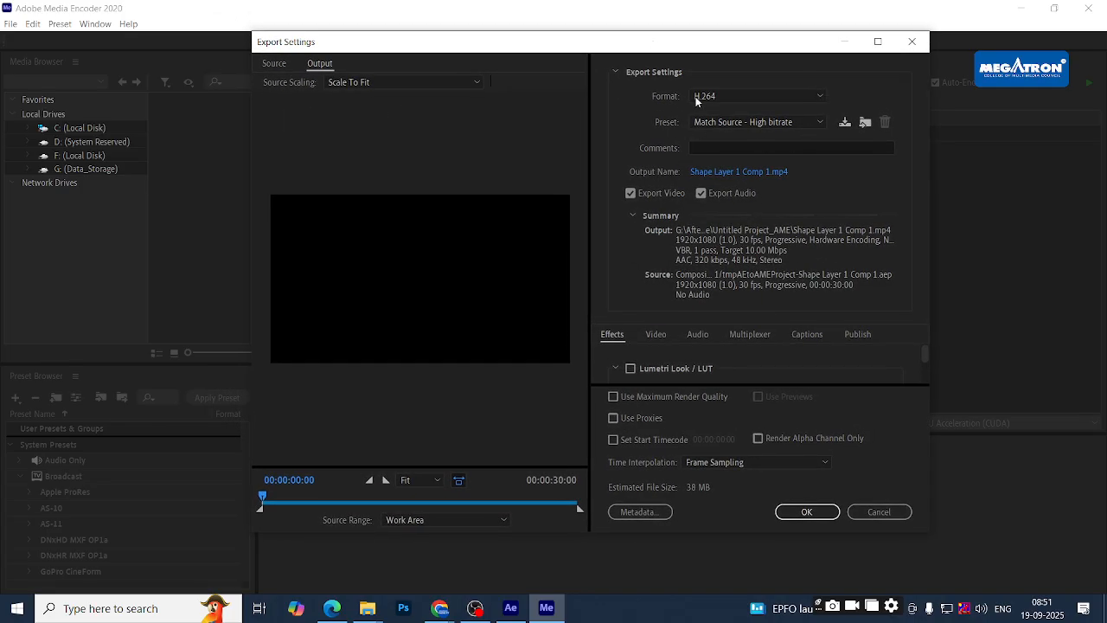
pyautogui.click(734, 123)
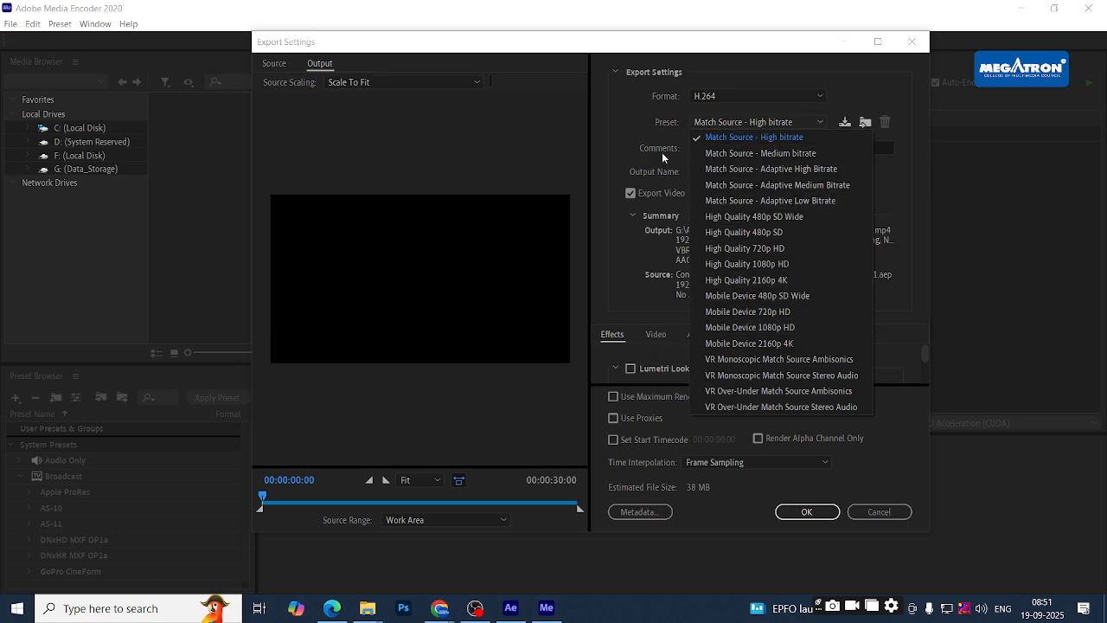
pyautogui.click(610, 116)
pyautogui.click(703, 176)
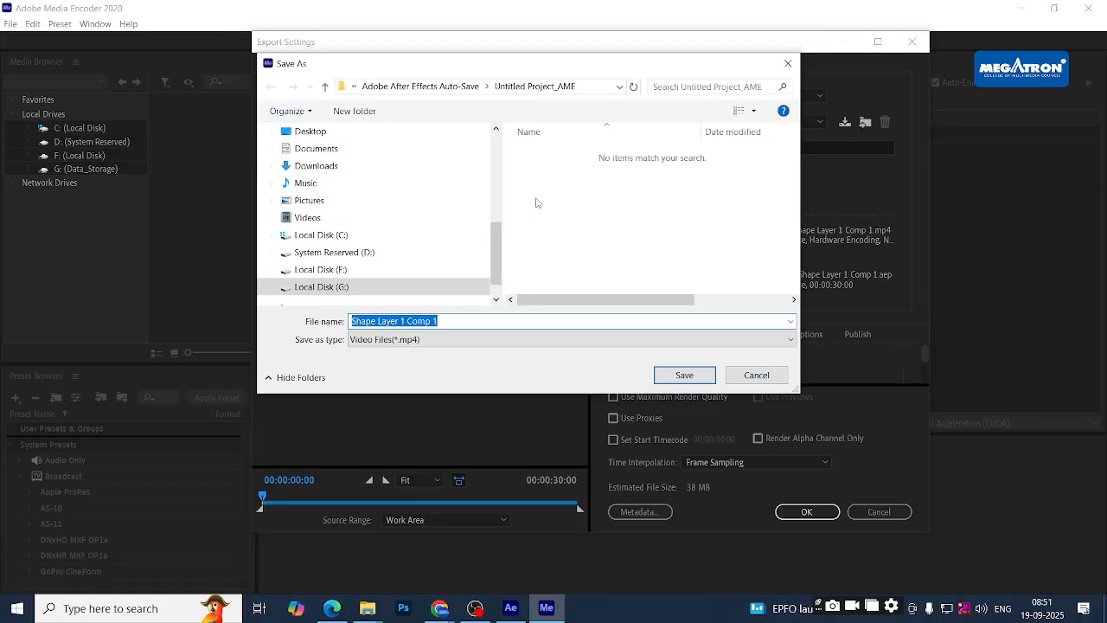
pyautogui.click(315, 165)
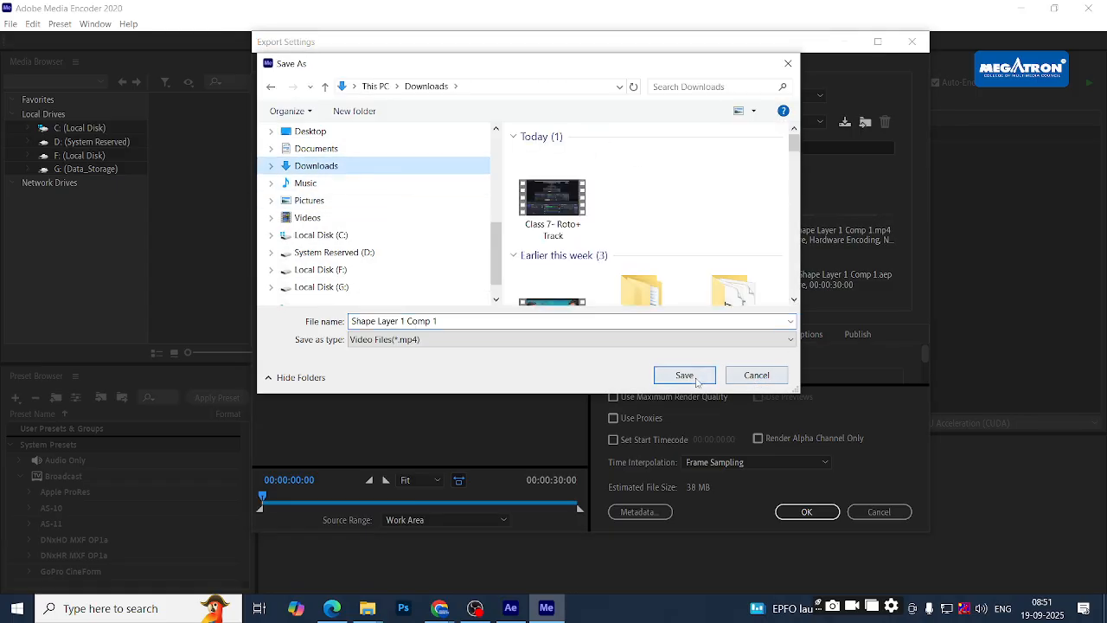
pyautogui.click(685, 375)
pyautogui.click(807, 512)
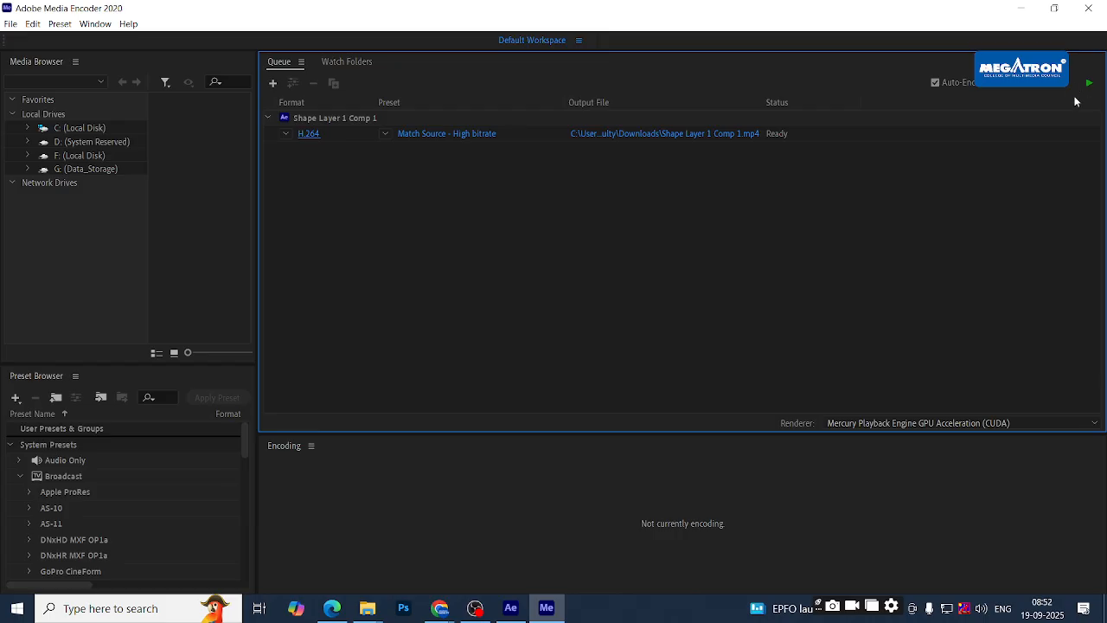
pyautogui.click(1090, 84)
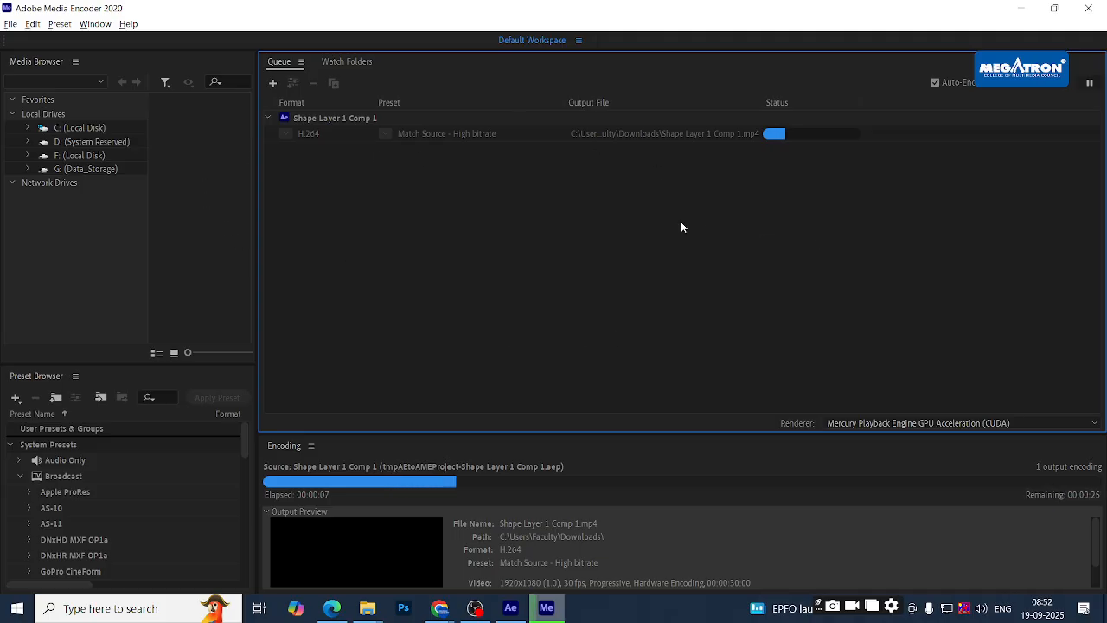
# - Back in After Effects, scrub and preview the Shape Layer 1 Comp 1 timeline
pyautogui.hotkey('alt', 'Tab')
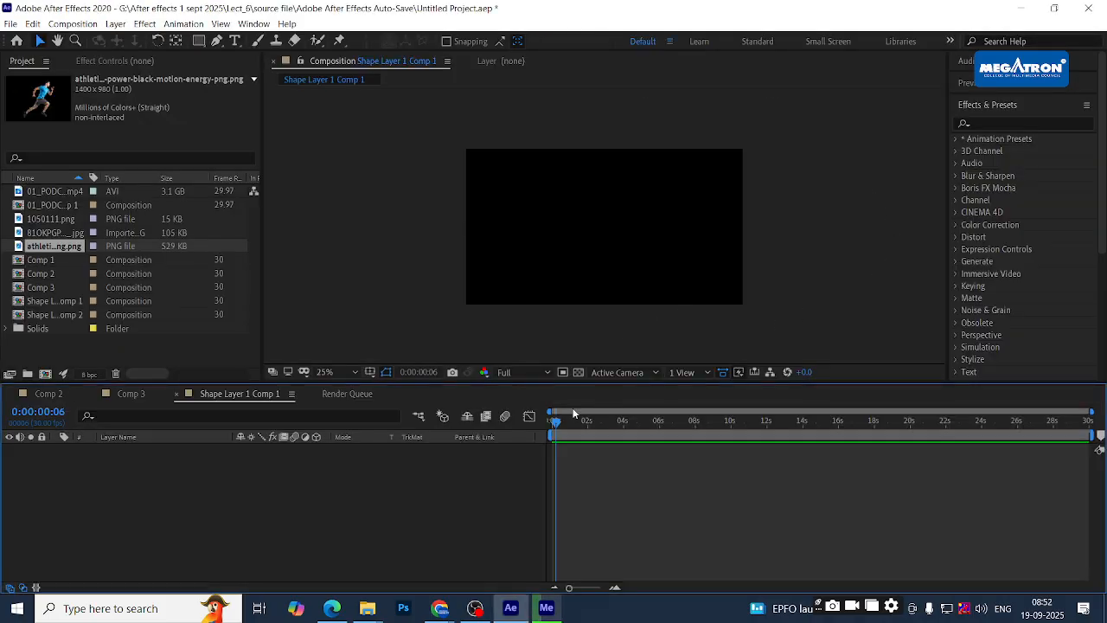
pyautogui.moveTo(562, 422); pyautogui.dragTo(631, 436)
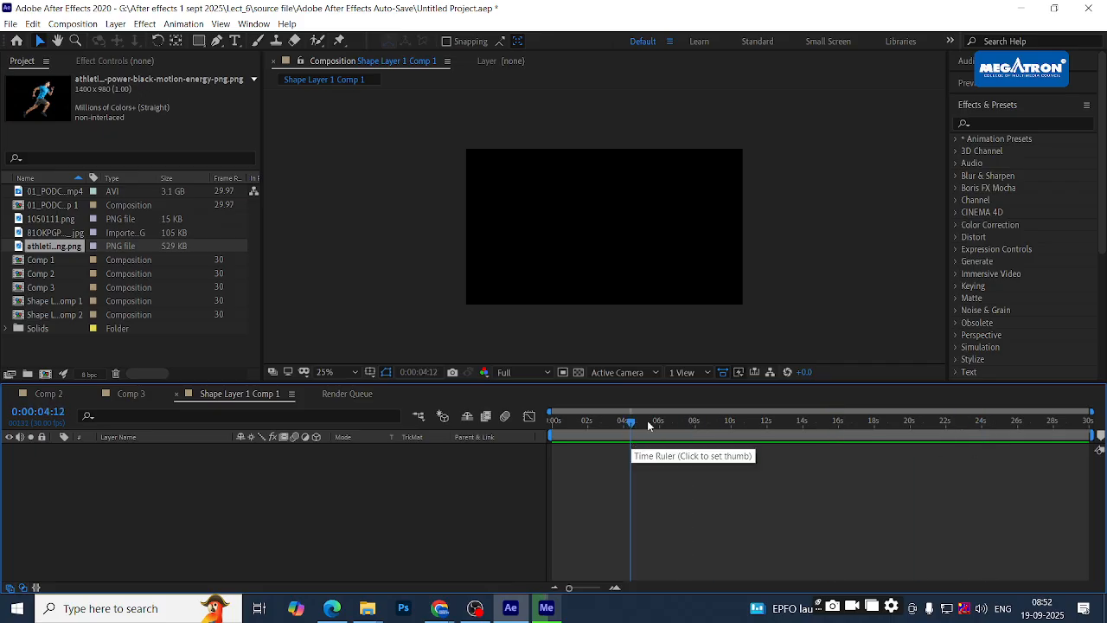
pyautogui.press('space')
pyautogui.moveTo(632, 422); pyautogui.dragTo(518, 403)
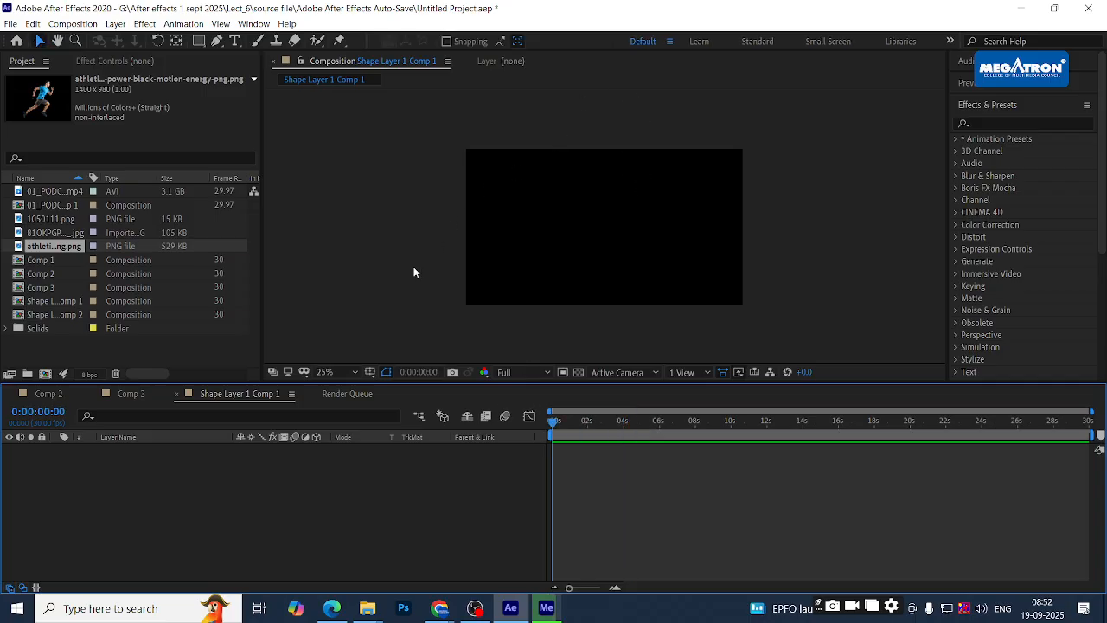
# - Check the Render Queue and confirm the Media Encoder export has finished
pyautogui.click(348, 394)
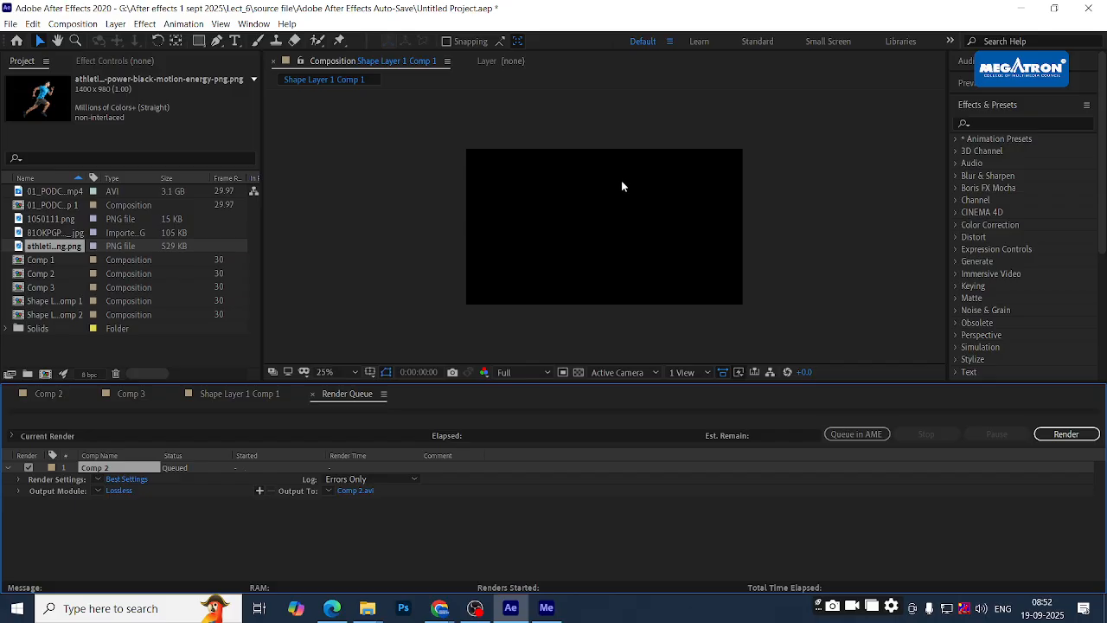
pyautogui.click(270, 393)
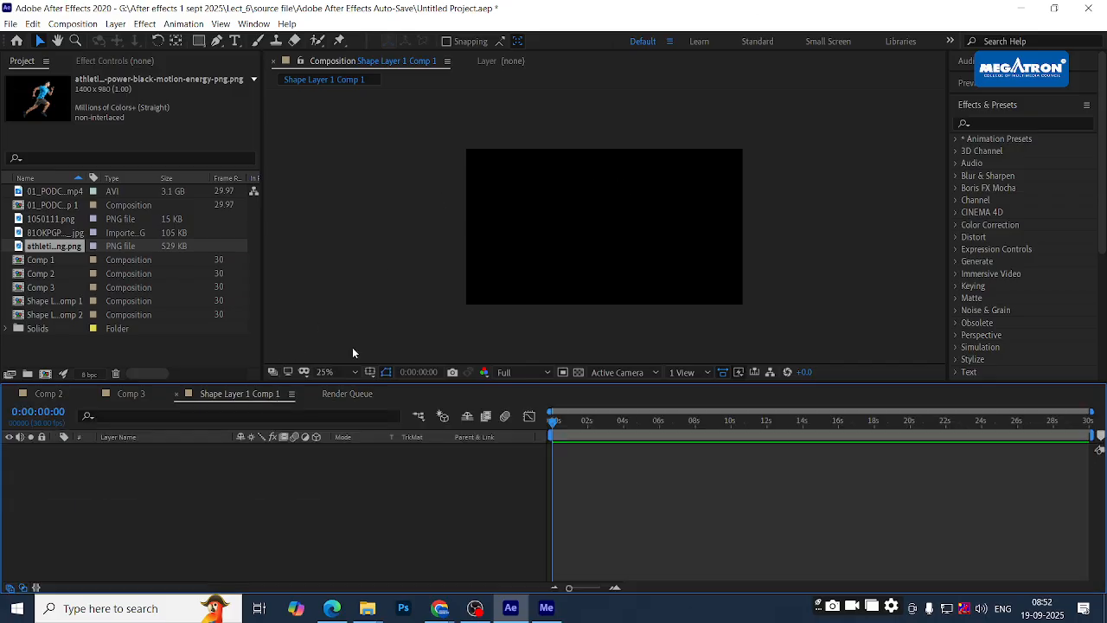
pyautogui.click(547, 608)
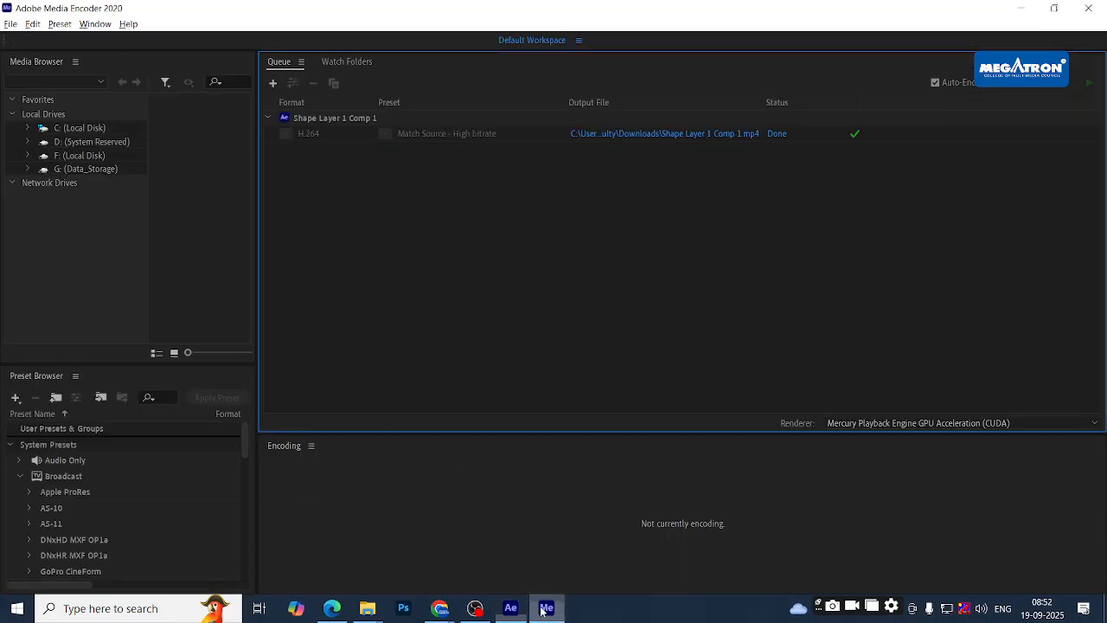
pyautogui.click(511, 610)
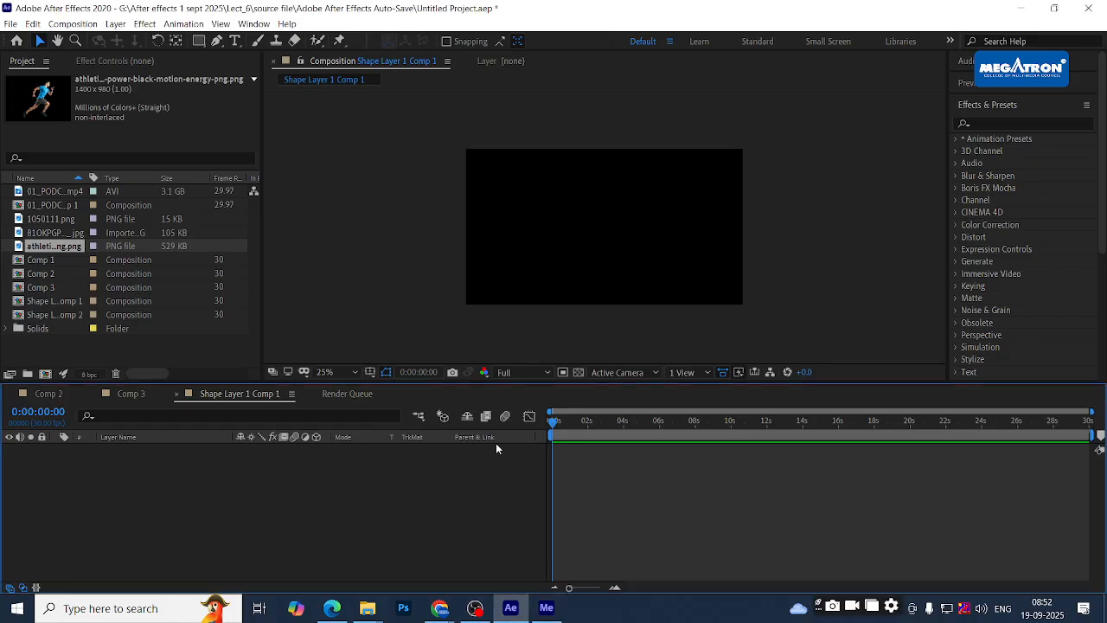
# - Scrub the Shape Layer 1 Comp 1 timeline and return the time to the start
pyautogui.moveTo(573, 425); pyautogui.dragTo(485, 417)
pyautogui.scroll(-5, 999, 182)
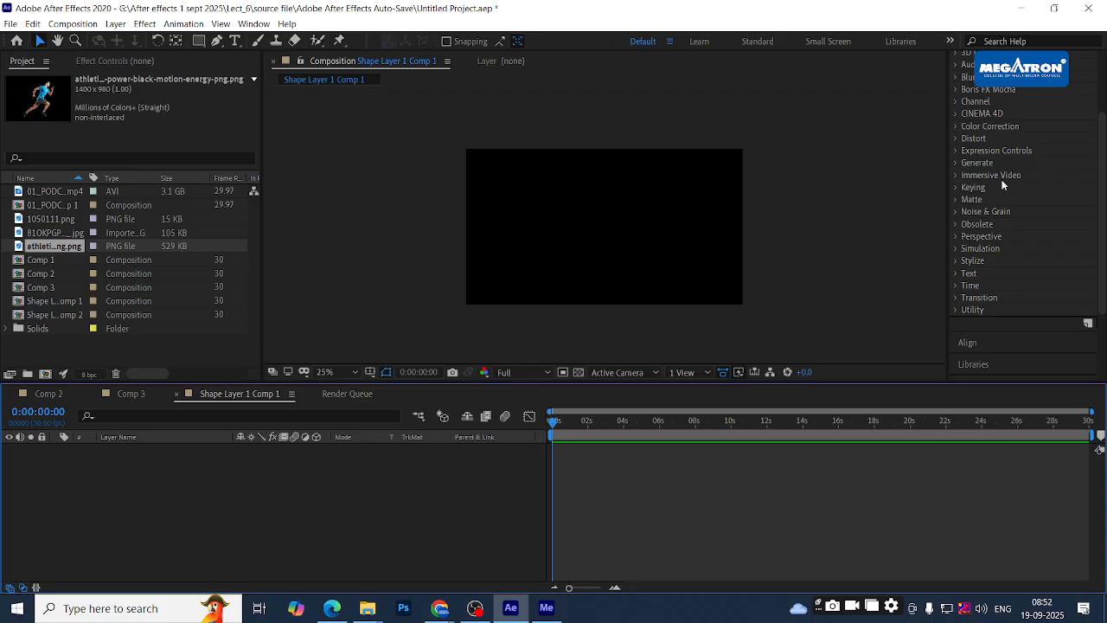
pyautogui.scroll(5, 1002, 184)
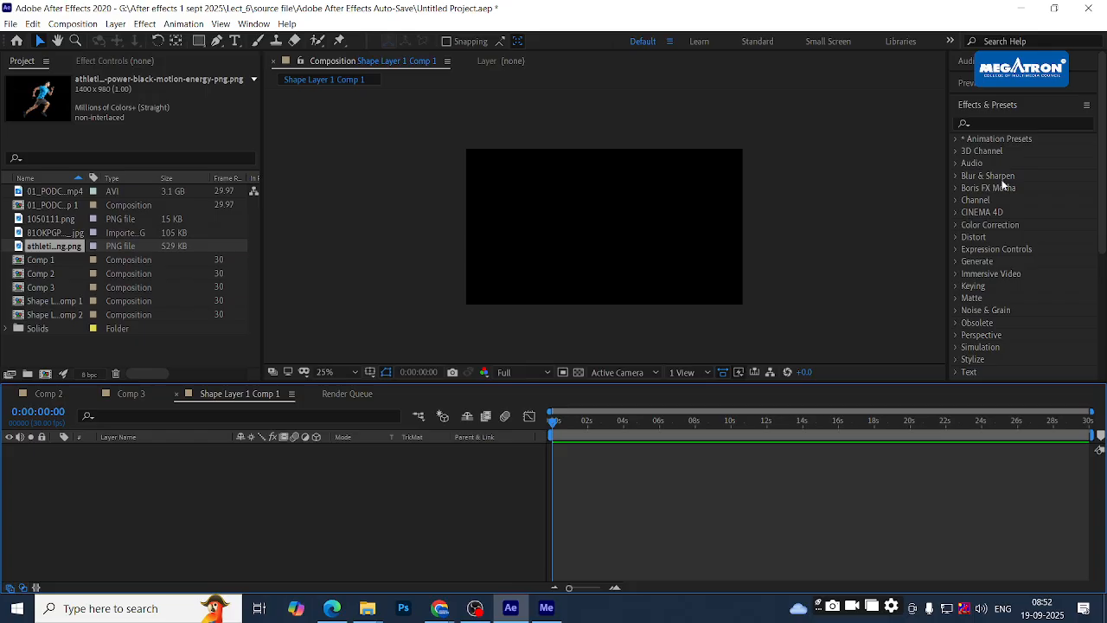
pyautogui.click(561, 423)
pyautogui.moveTo(561, 423); pyautogui.dragTo(536, 421)
pyautogui.click(562, 423)
pyautogui.moveTo(569, 423); pyautogui.dragTo(547, 422)
# - Flip between the Comp 3, Comp 2 and Shape Layer 1 Comp 1 compositions
pyautogui.click(104, 395)
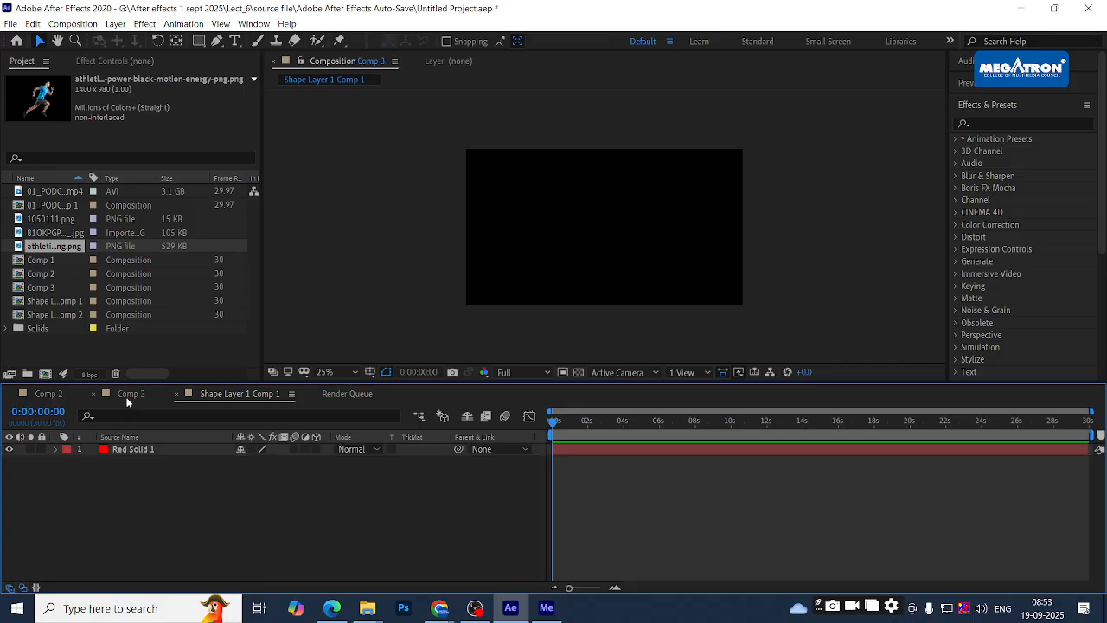
pyautogui.click(52, 394)
pyautogui.click(137, 392)
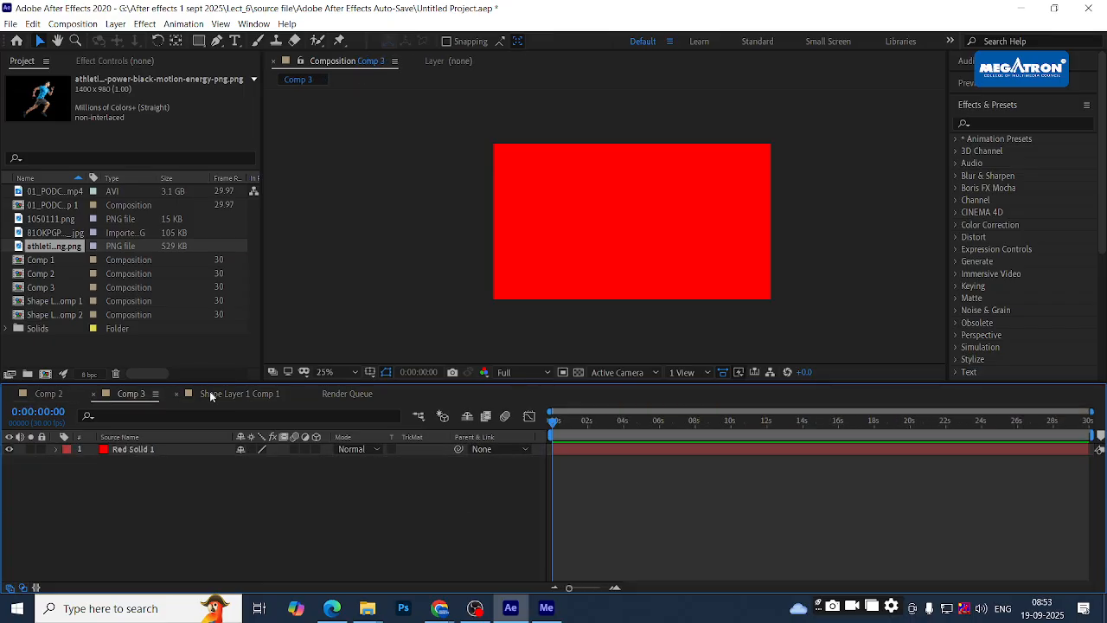
pyautogui.click(236, 394)
pyautogui.click(329, 395)
pyautogui.click(235, 394)
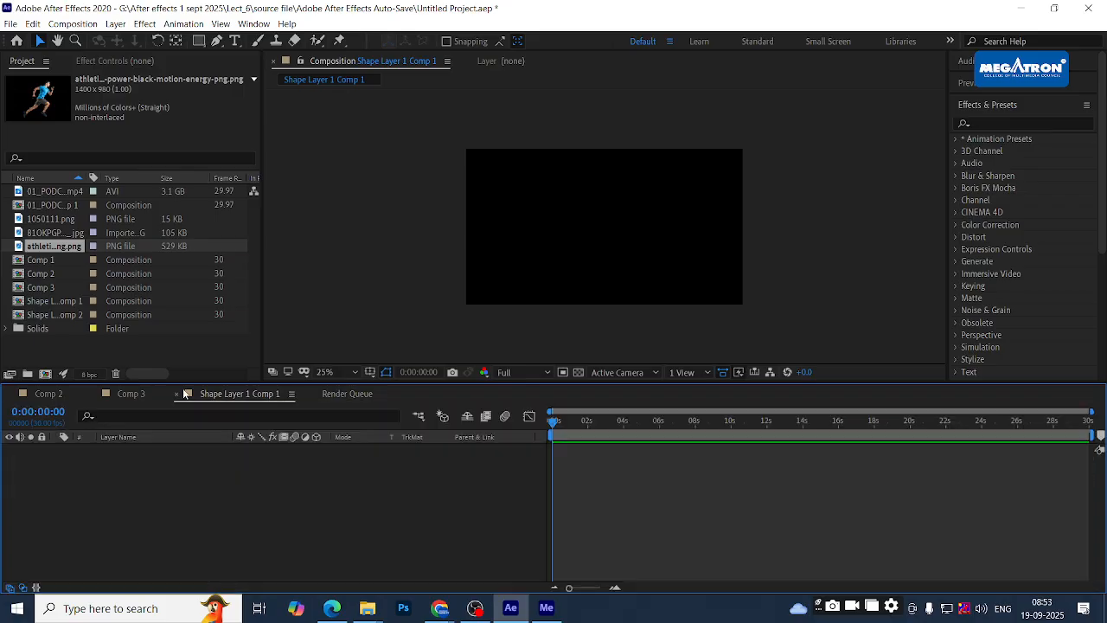
pyautogui.click(128, 394)
pyautogui.click(48, 394)
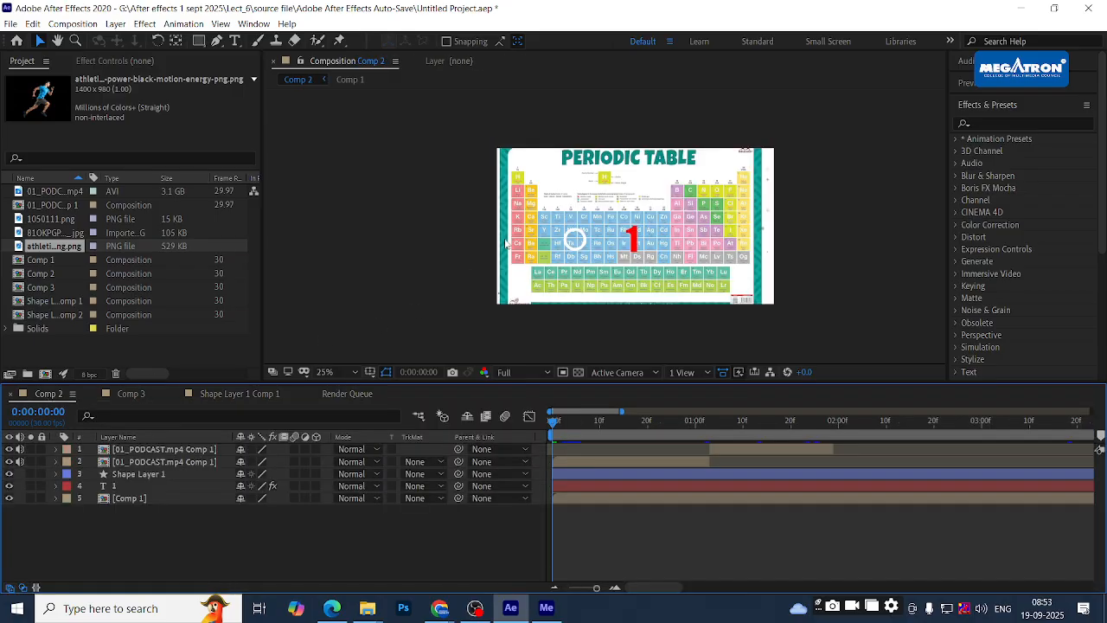
pyautogui.click(268, 393)
# - Close the Render Queue panel, leaving Shape Layer 1 Comp 1 at its start
pyautogui.click(345, 395)
pyautogui.click(263, 396)
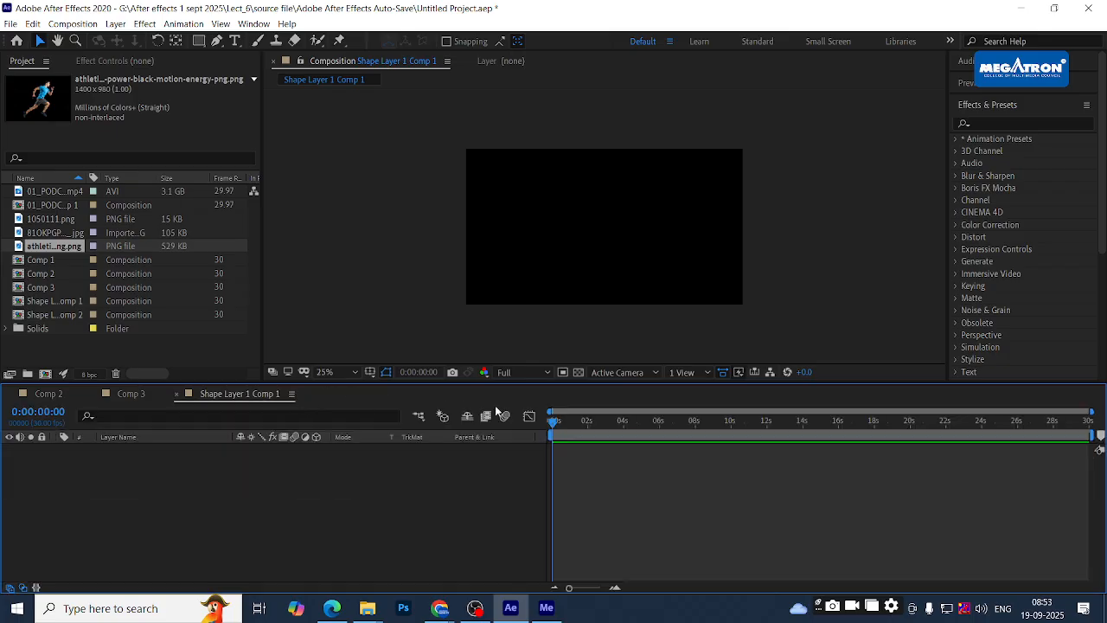
pyautogui.moveTo(558, 422); pyautogui.dragTo(552, 422)
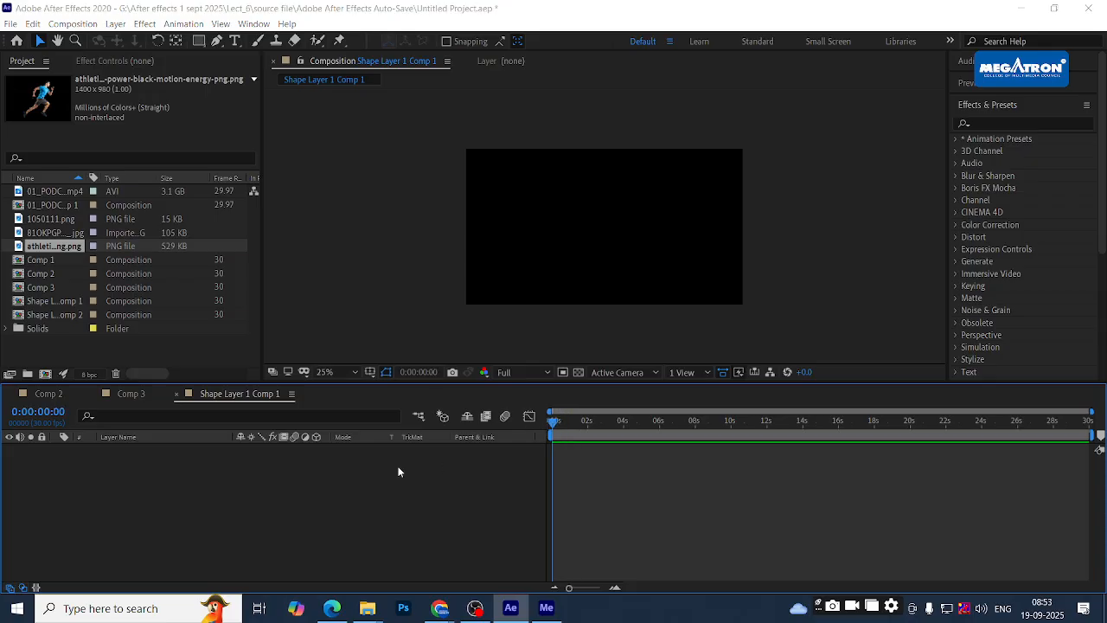
# - Start a new camera with Ctrl+Alt+Shift+C and move the Camera Settings dialog aside
pyautogui.hotkey('ctrl', 'alt', 'shift', 'c')
pyautogui.moveTo(569, 129); pyautogui.dragTo(654, 102)
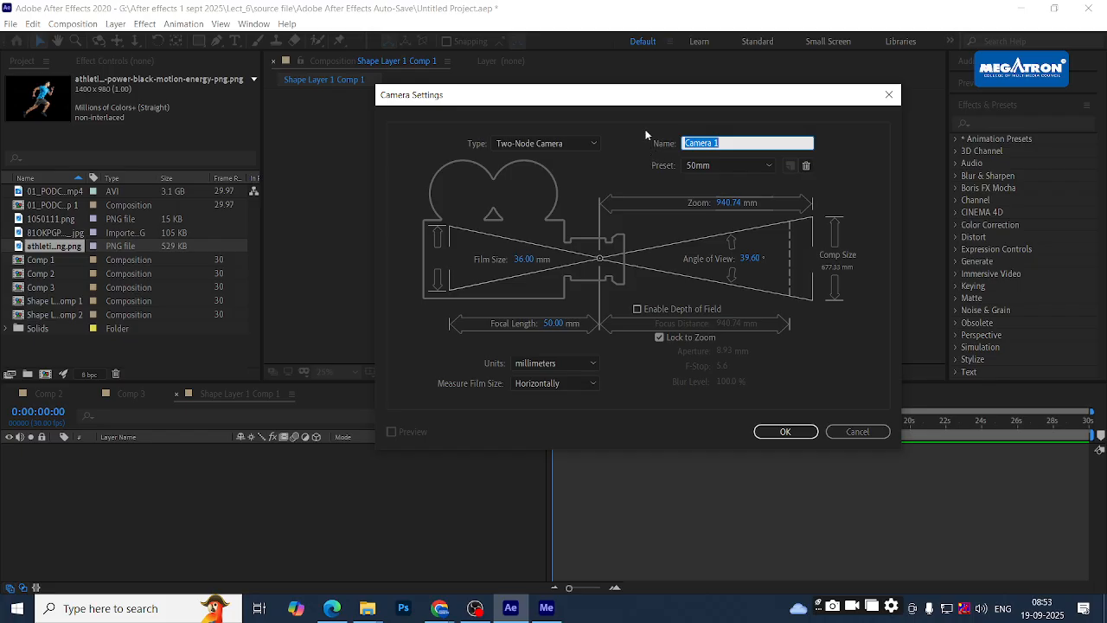
pyautogui.moveTo(648, 101)
pyautogui.mouseDown()
pyautogui.moveTo(603, 172)
pyautogui.moveTo(579, 92)
pyautogui.moveTo(655, 122)
pyautogui.mouseUp()
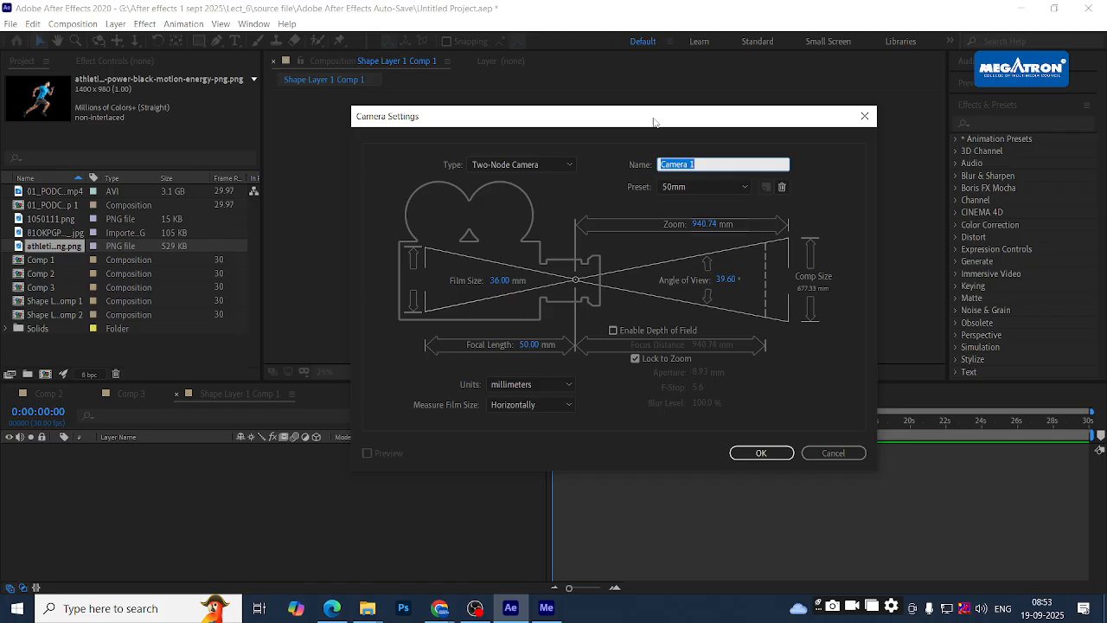
pyautogui.moveTo(657, 124)
pyautogui.mouseDown()
pyautogui.moveTo(687, 242)
pyautogui.moveTo(657, 128)
pyautogui.mouseUp()
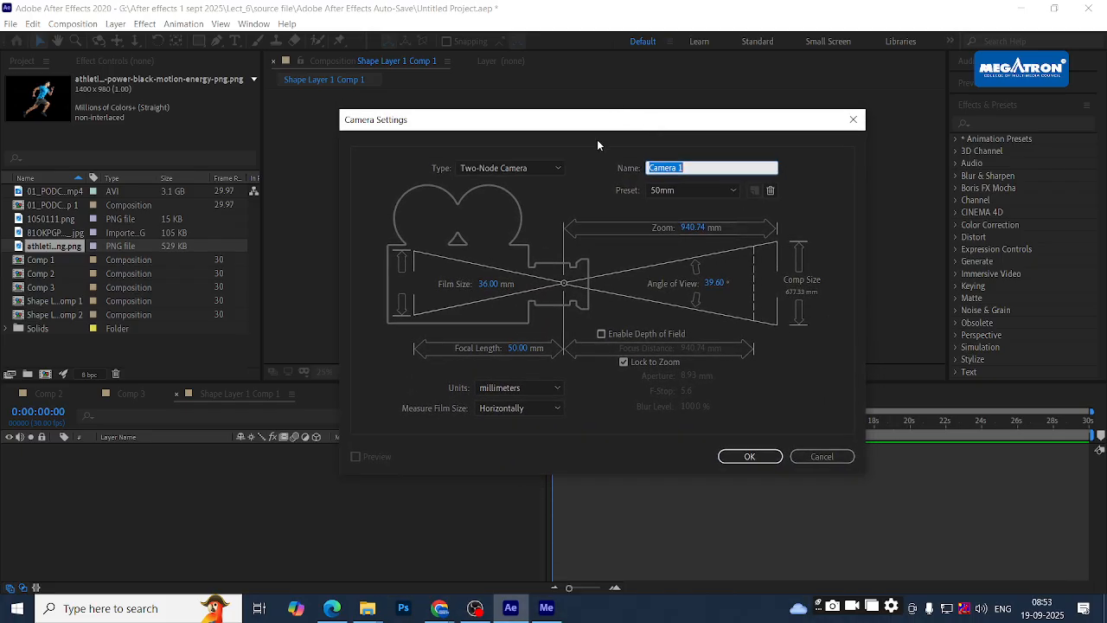
pyautogui.moveTo(611, 121)
pyautogui.mouseDown()
pyautogui.moveTo(610, 218)
pyautogui.moveTo(612, 123)
pyautogui.mouseUp()
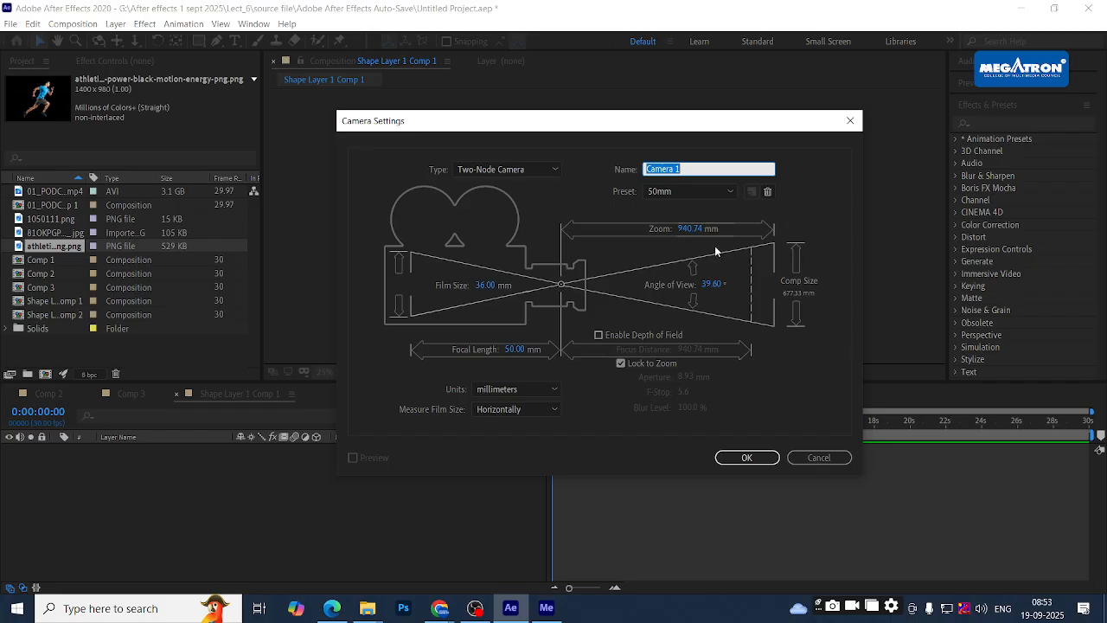
# - Try the 50mm, 15mm and 28mm lens presets, then settle on 35mm
pyautogui.click(720, 191)
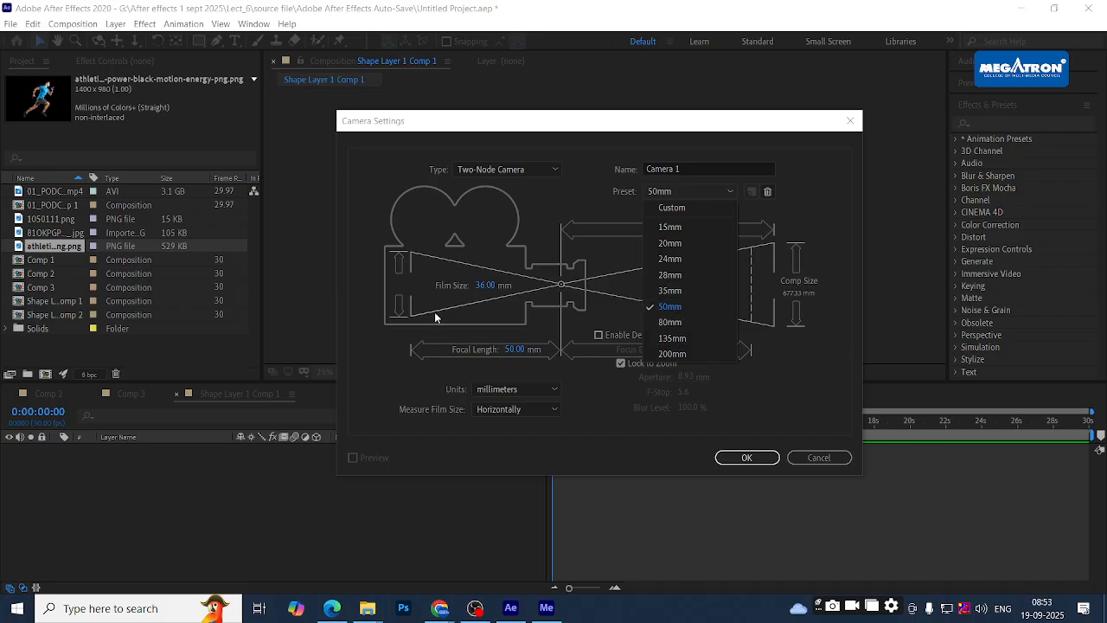
pyautogui.click(409, 327)
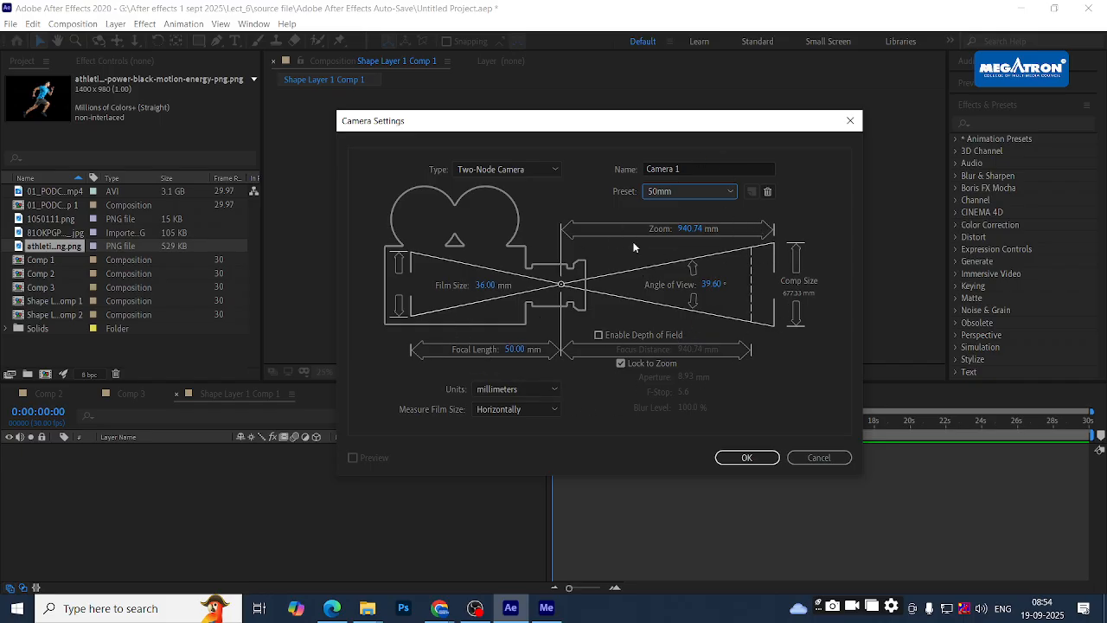
pyautogui.click(692, 191)
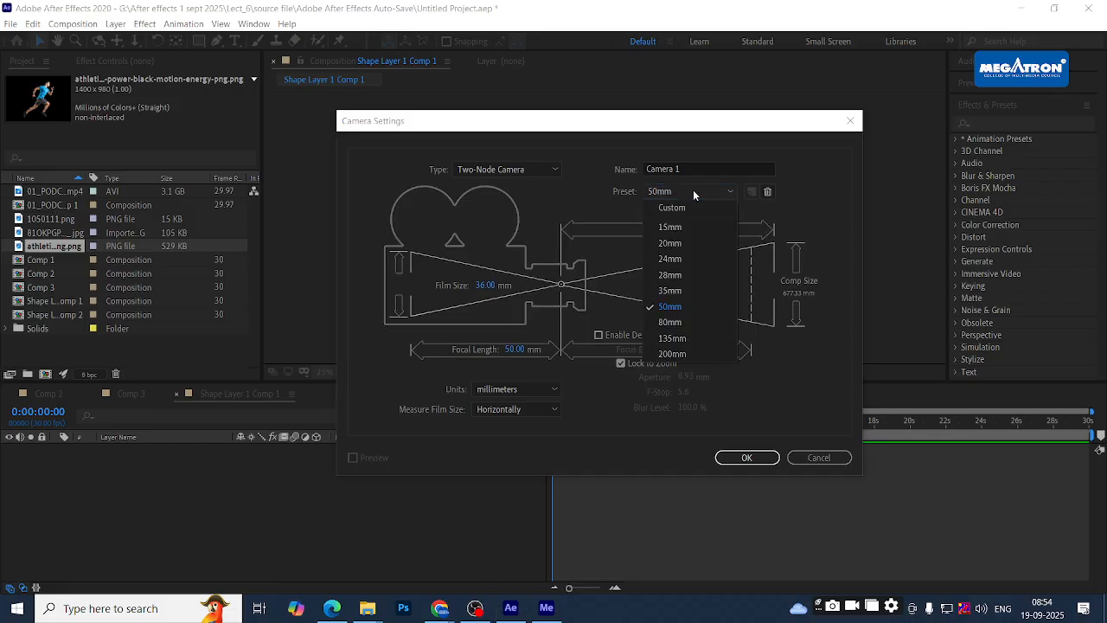
pyautogui.click(682, 290)
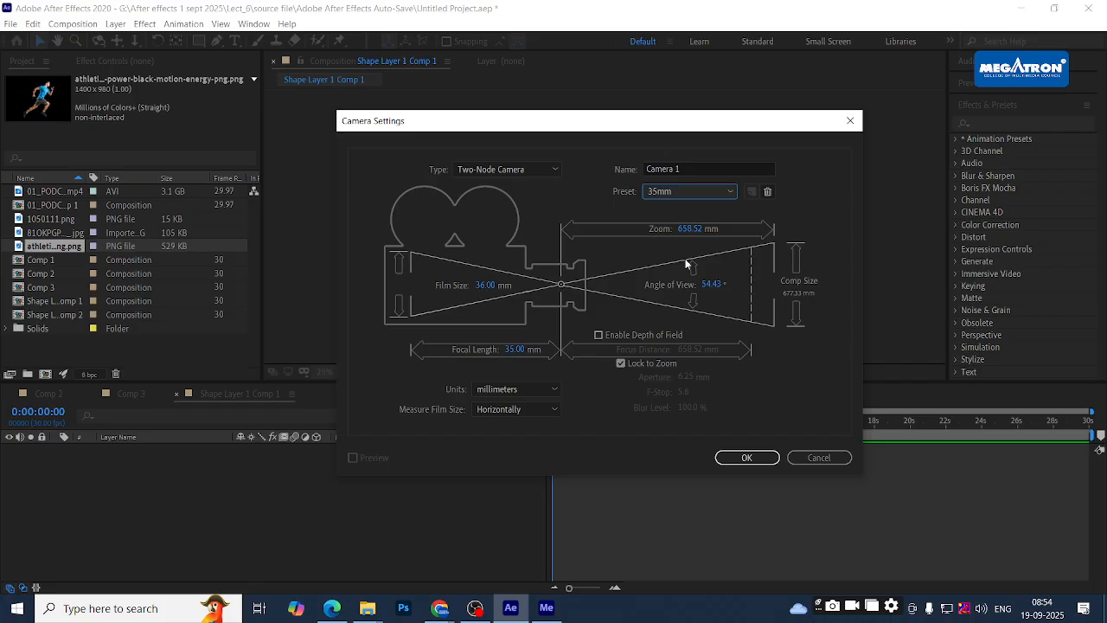
pyautogui.click(704, 190)
pyautogui.click(692, 227)
pyautogui.click(711, 191)
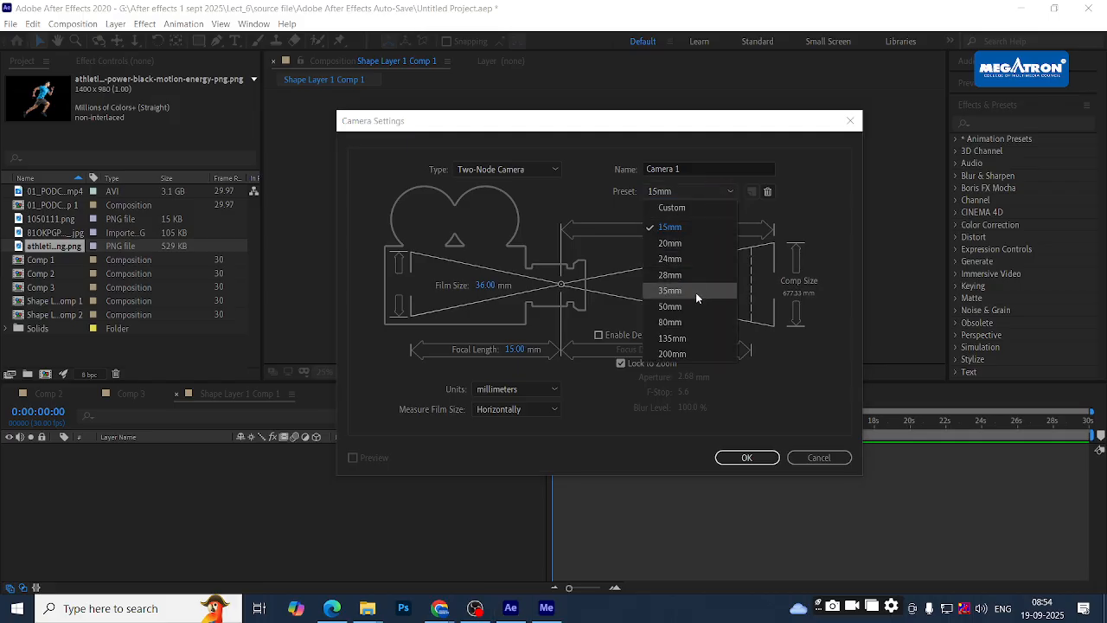
pyautogui.click(694, 314)
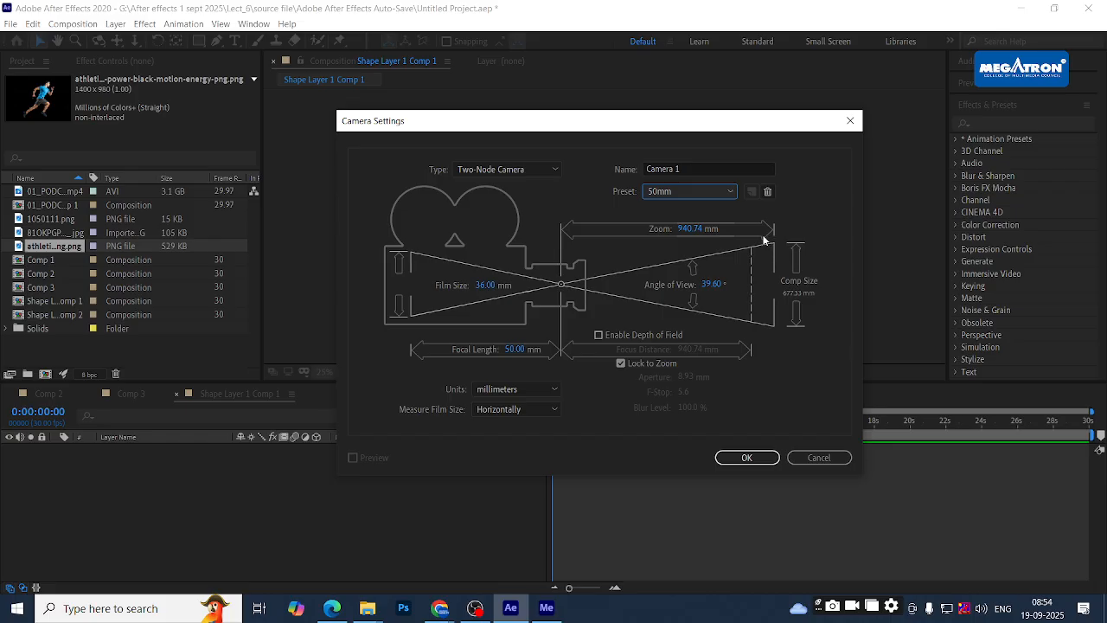
pyautogui.click(702, 191)
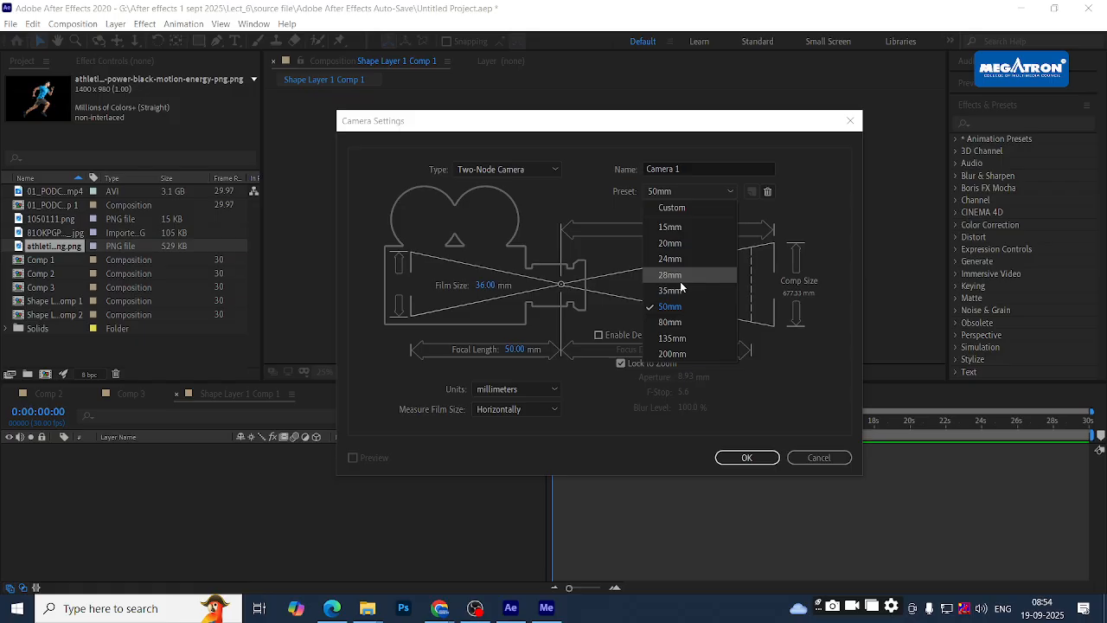
pyautogui.click(682, 275)
pyautogui.click(700, 190)
pyautogui.click(672, 291)
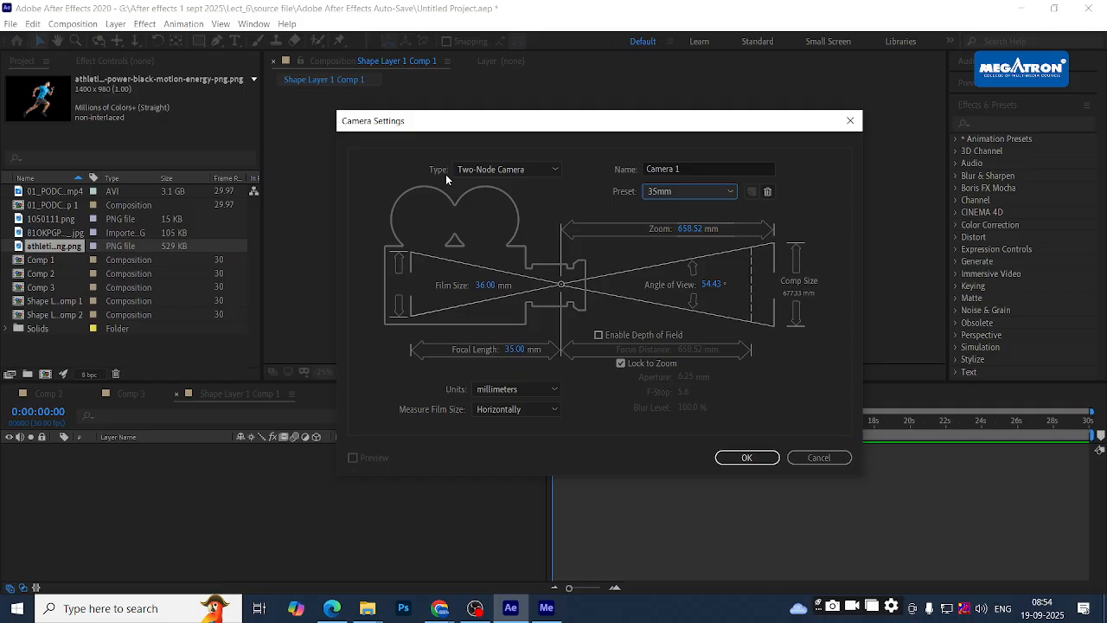
# - Try a One-Node camera, then set the type back to Two-Node Camera
pyautogui.click(473, 170)
pyautogui.click(506, 183)
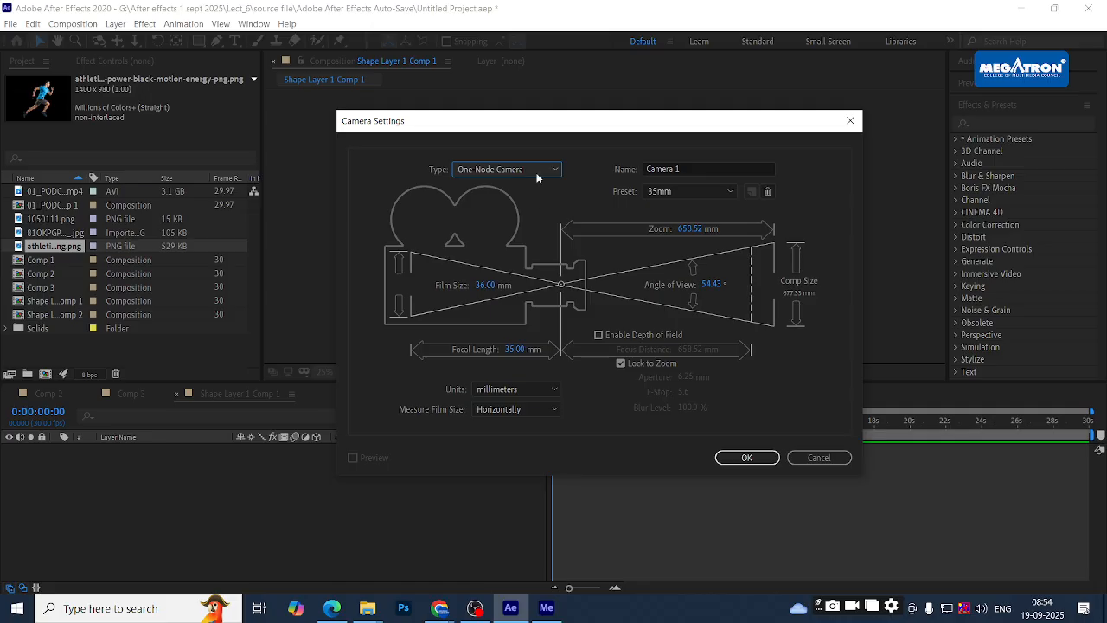
pyautogui.click(536, 173)
pyautogui.click(528, 200)
# - Keep film size measured horizontally in millimeters and confirm the camera settings
pyautogui.click(519, 409)
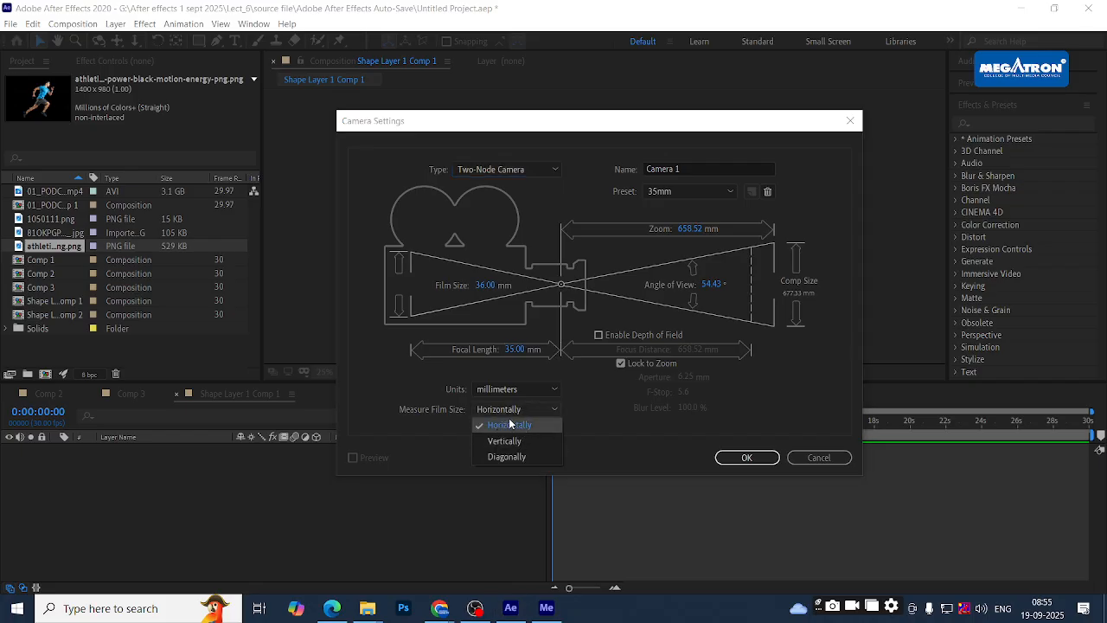
pyautogui.click(425, 420)
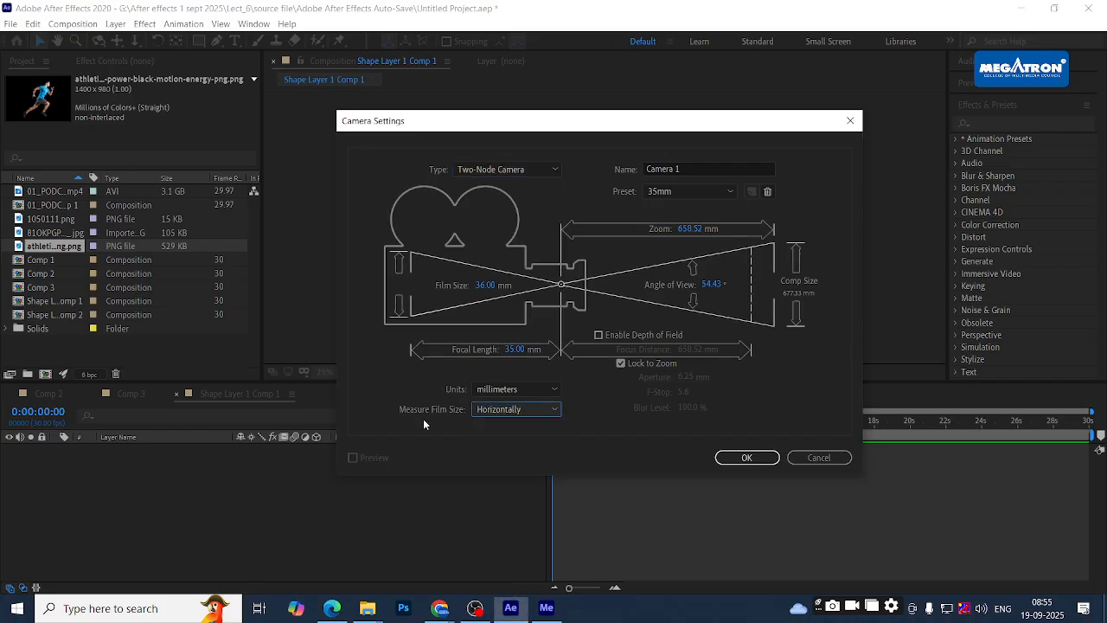
pyautogui.click(531, 386)
pyautogui.click(586, 408)
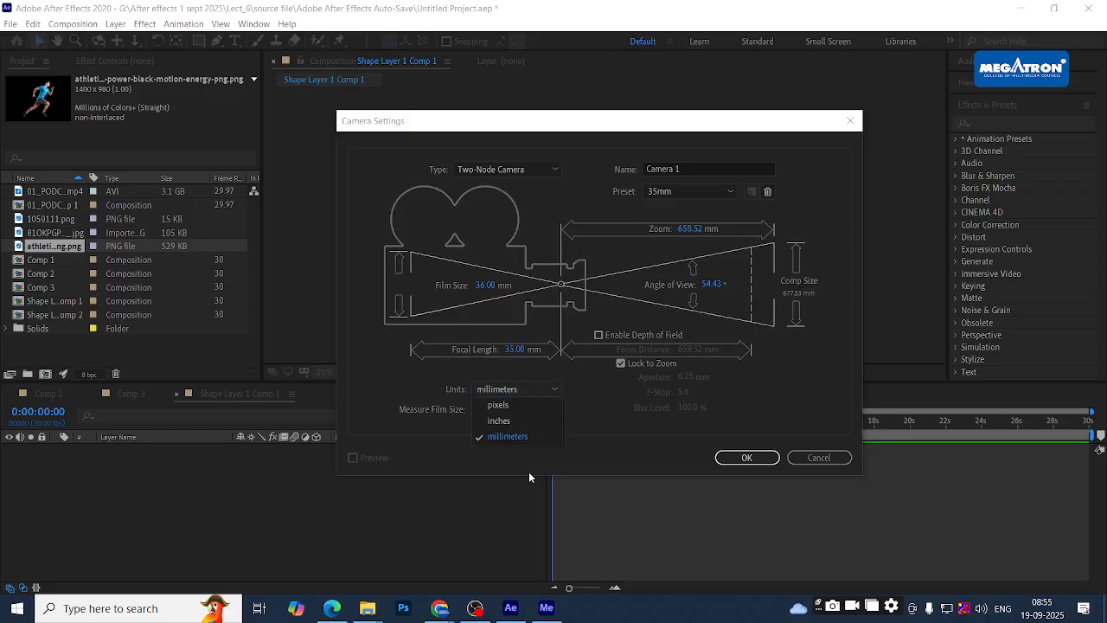
pyautogui.click(552, 437)
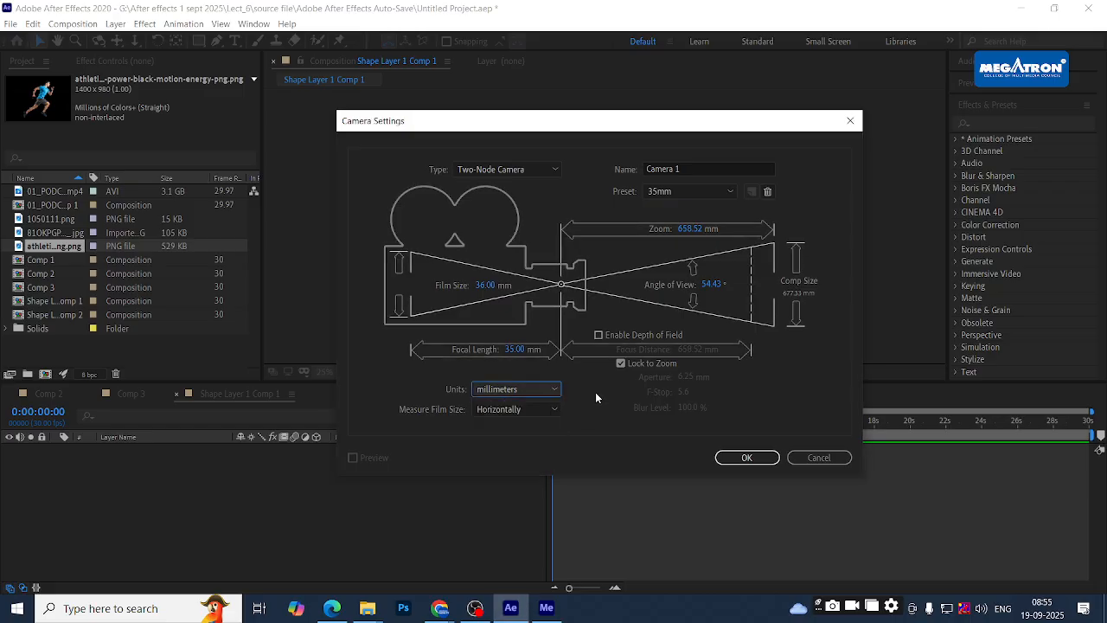
pyautogui.click(742, 460)
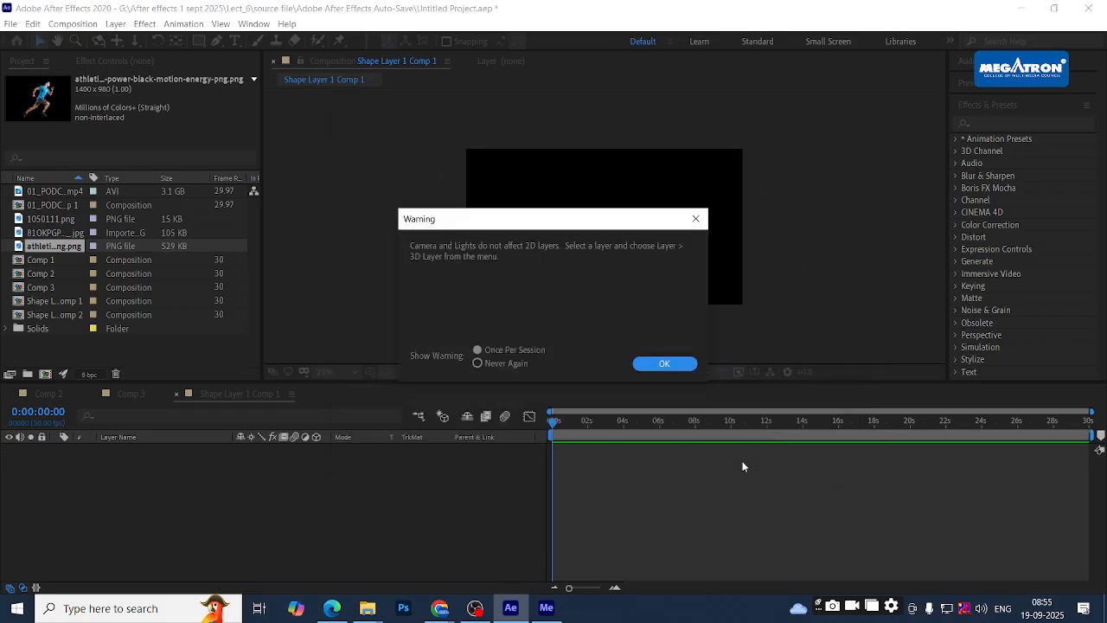
# - Dismiss the 2D layers warning so Camera 1 joins the composition, then switch windows
pyautogui.click(678, 362)
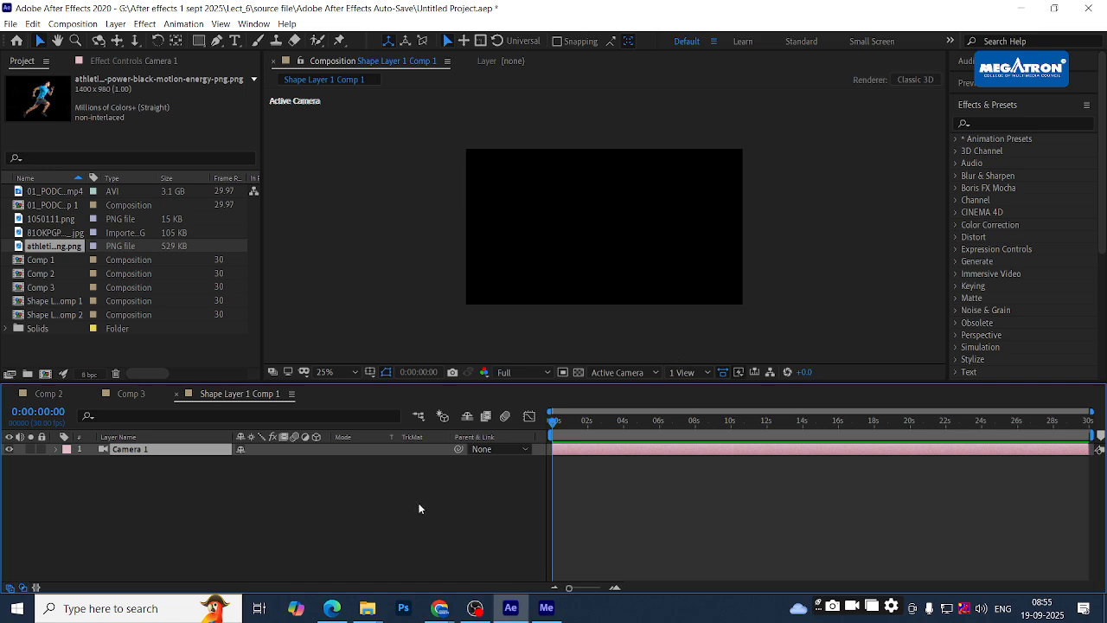
pyautogui.hotkey('alt', 'Tab')
pyautogui.hotkey('alt', 'Tab')
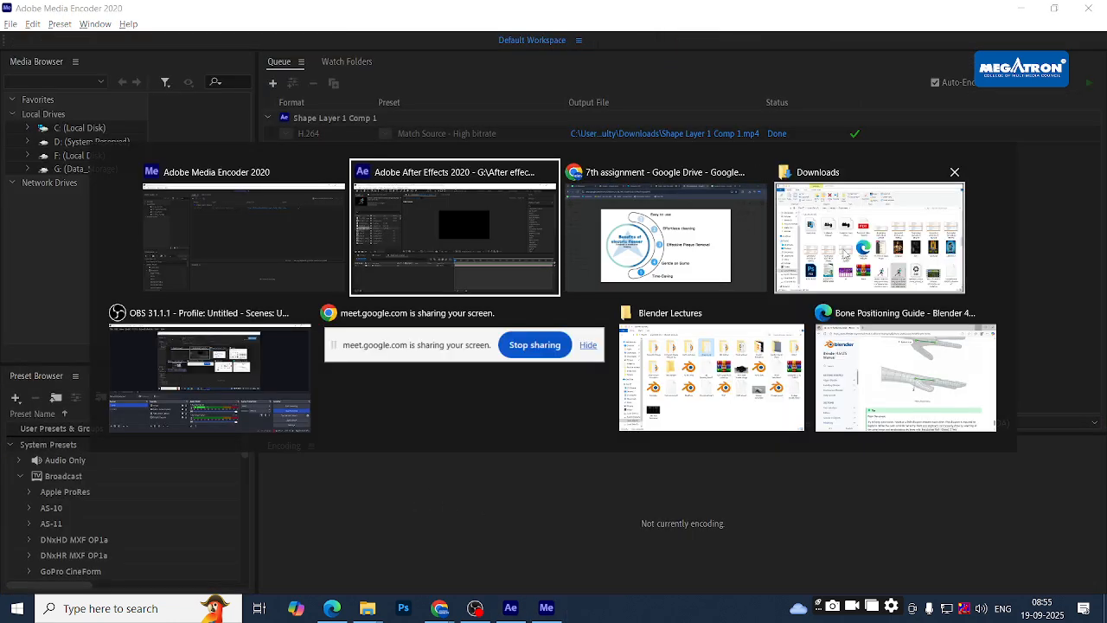
# - From the Downloads folder, drag a running-man PNG across toward After Effects
pyautogui.click(779, 273)
pyautogui.moveTo(599, 474); pyautogui.dragTo(606, 225)
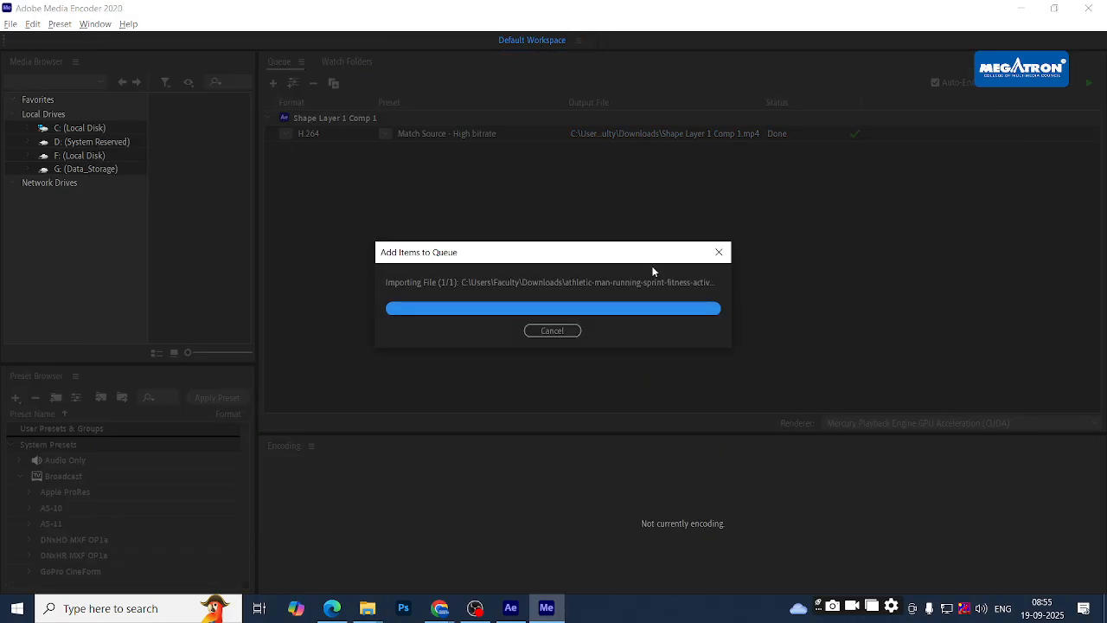
pyautogui.hotkey('alt', 'Tab')
pyautogui.moveTo(678, 491); pyautogui.dragTo(635, 274)
pyautogui.hotkey('alt', 'Tab')
pyautogui.press('Tab')
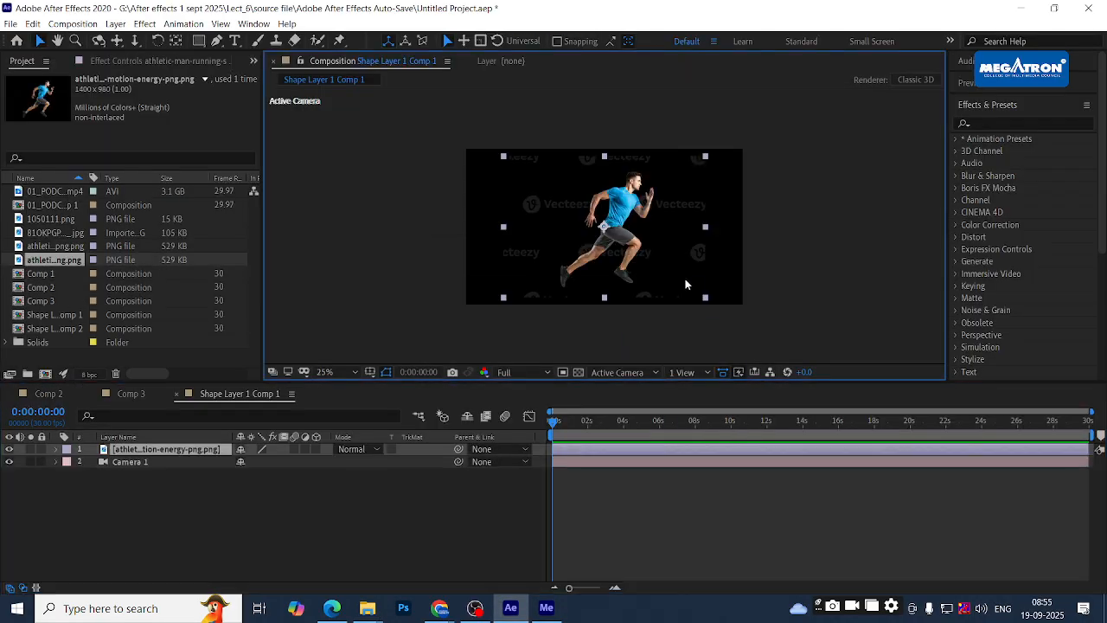
# - Drop the removebg runner PNG into the comp, delete the old energy PNG layer, then enlarge and center the runner
pyautogui.hotkey('alt', 'Tab')
pyautogui.hotkey('alt', 'Tab')
pyautogui.moveTo(694, 218); pyautogui.dragTo(884, 224)
pyautogui.press('Delete')
pyautogui.click(605, 241)
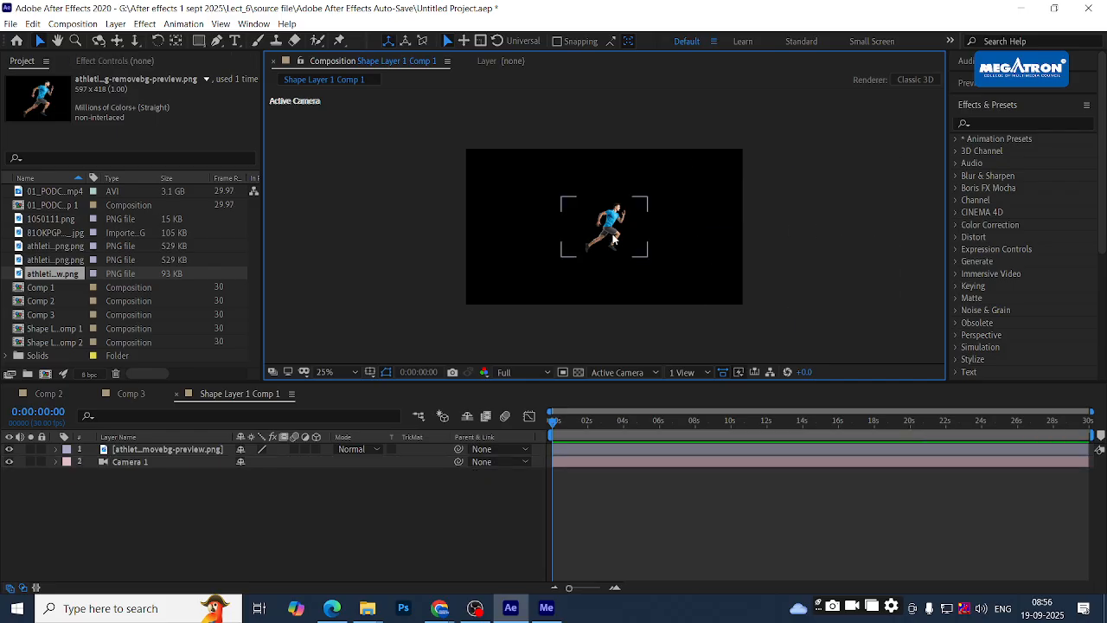
pyautogui.moveTo(652, 257); pyautogui.dragTo(699, 294)
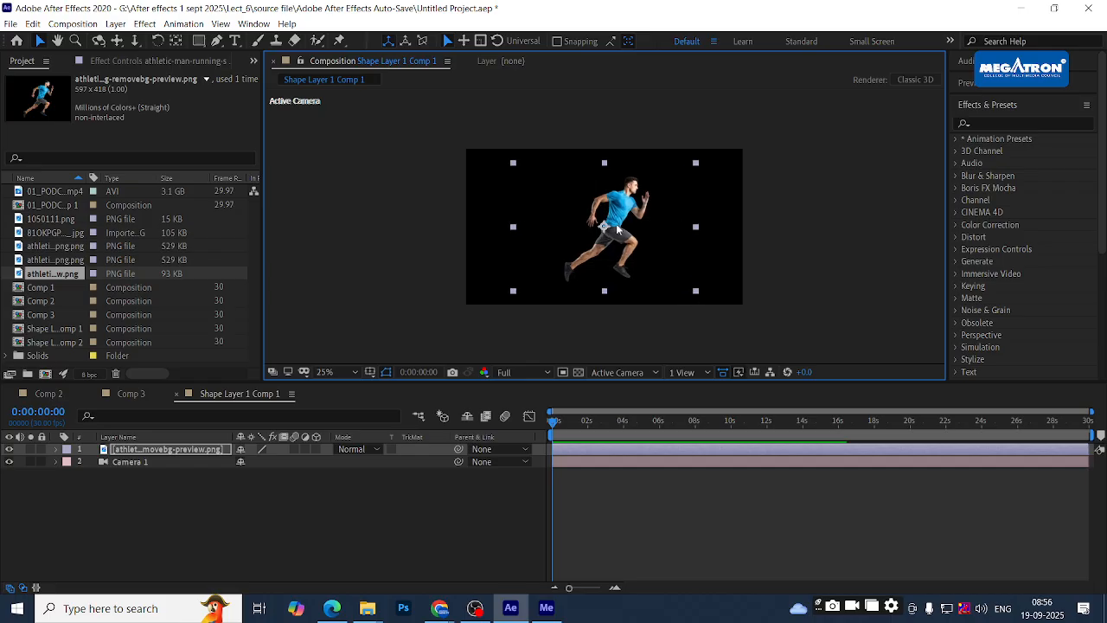
pyautogui.moveTo(628, 226); pyautogui.dragTo(623, 219)
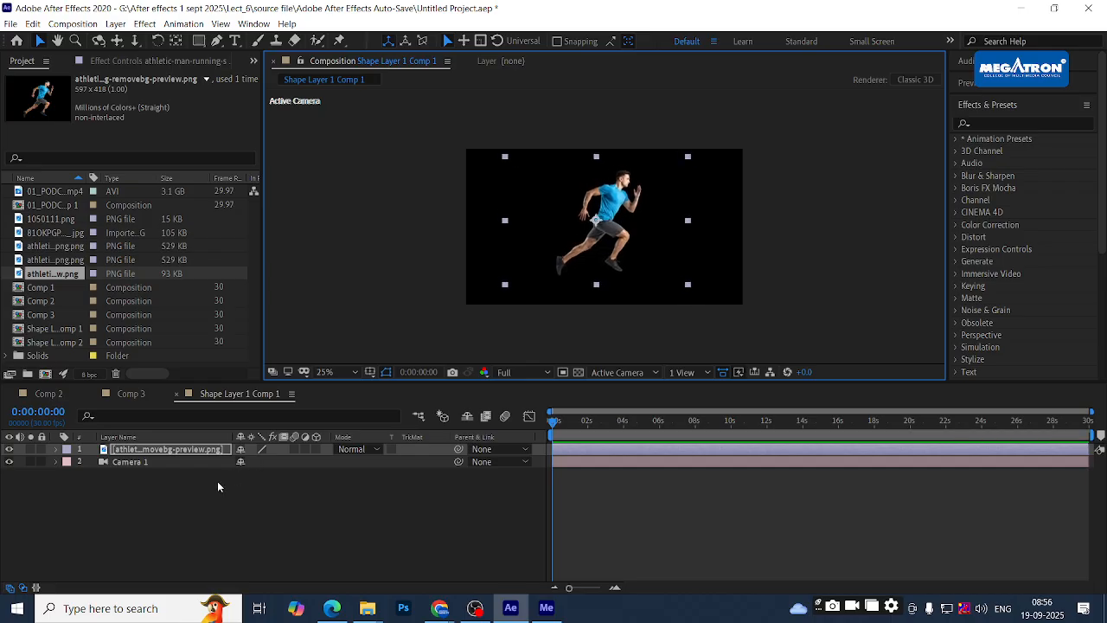
pyautogui.moveTo(153, 450); pyautogui.dragTo(165, 472)
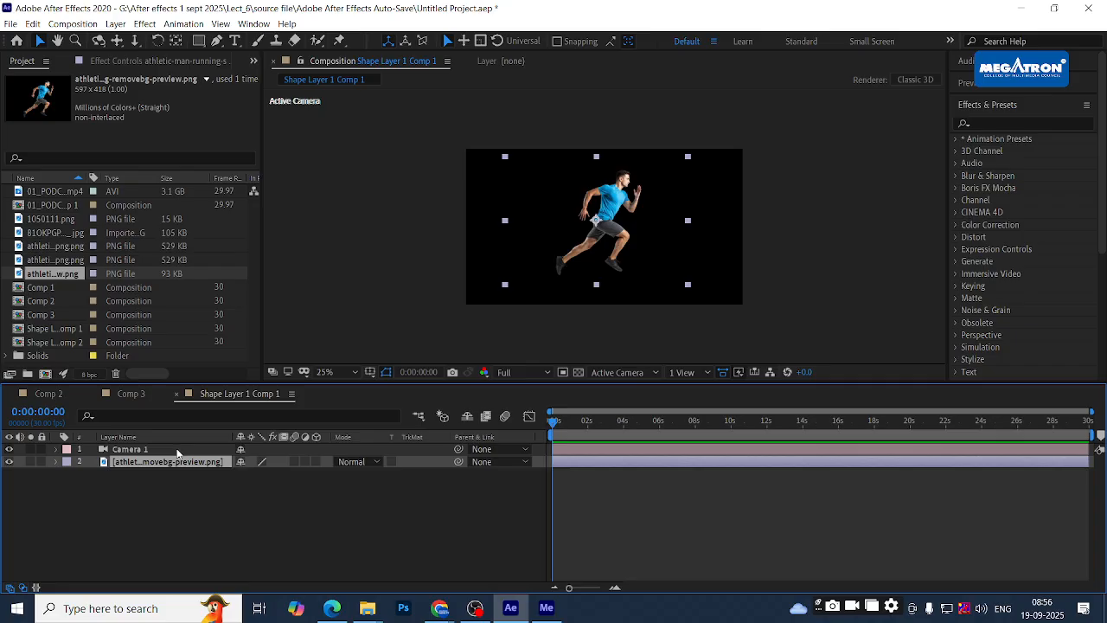
# - Move the runner PNG layer above Camera 1 and switch on its 3D Layer option
pyautogui.moveTo(159, 470); pyautogui.dragTo(138, 445)
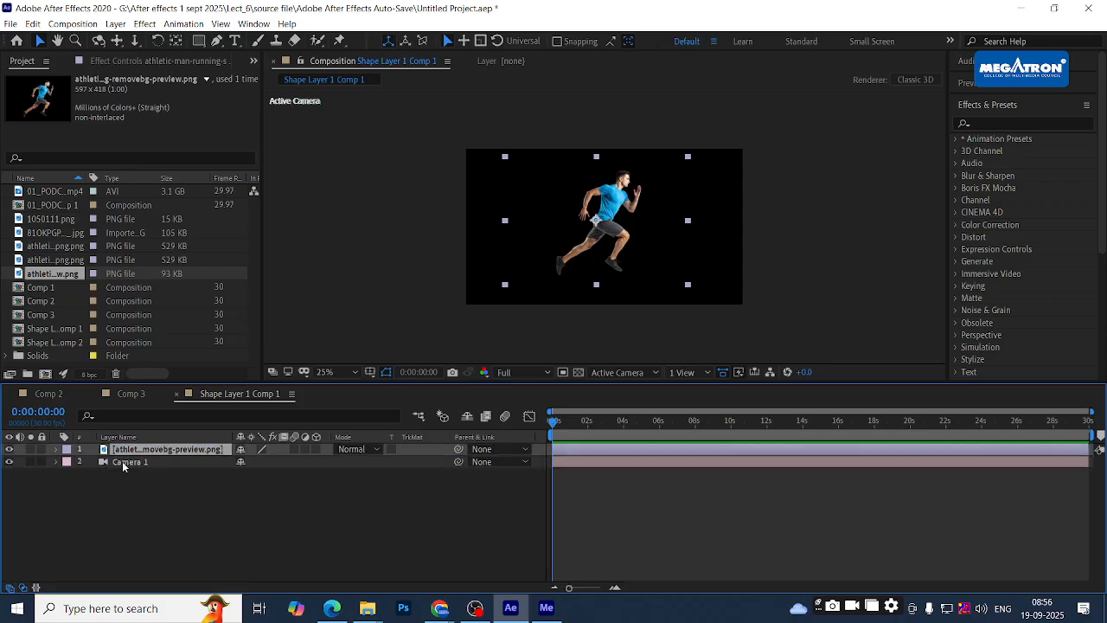
pyautogui.click(139, 461)
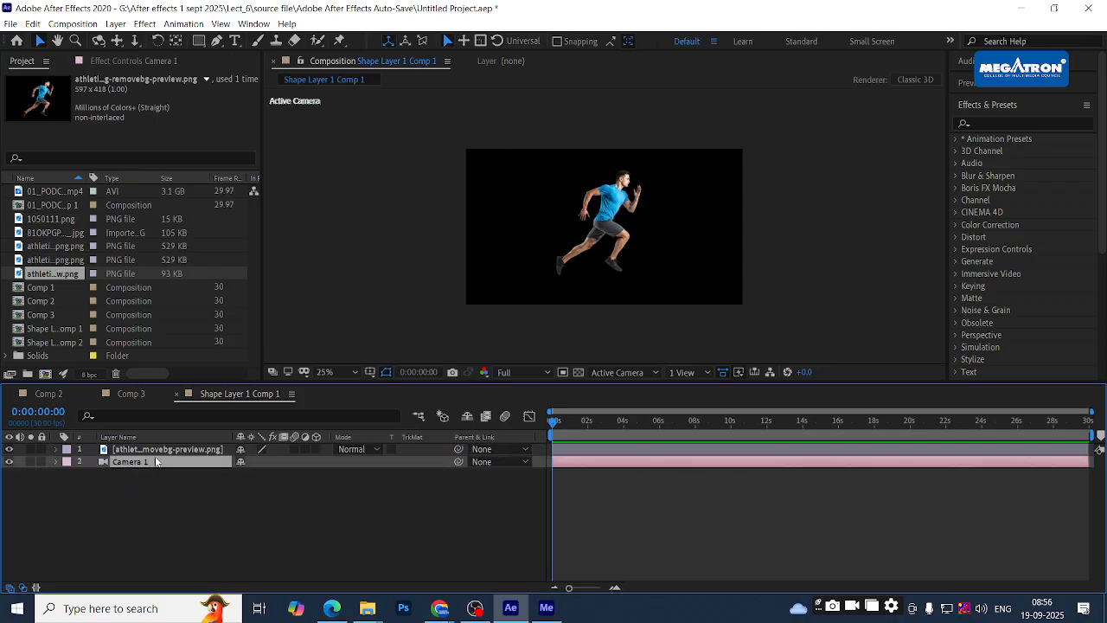
pyautogui.click(158, 450)
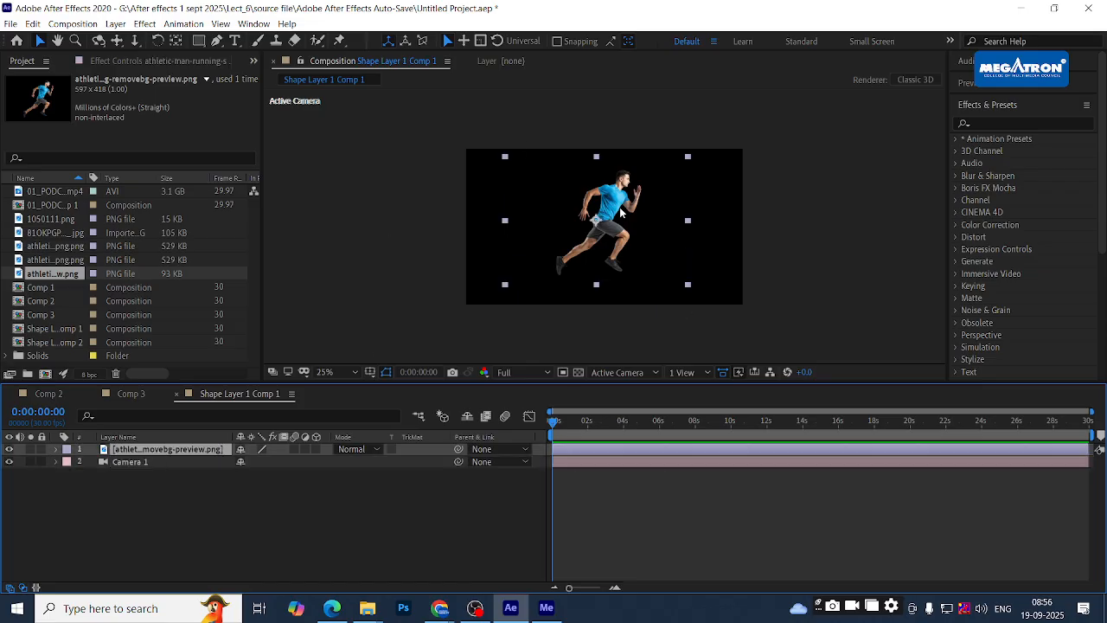
pyautogui.click(159, 550)
pyautogui.click(167, 450)
pyautogui.click(187, 463)
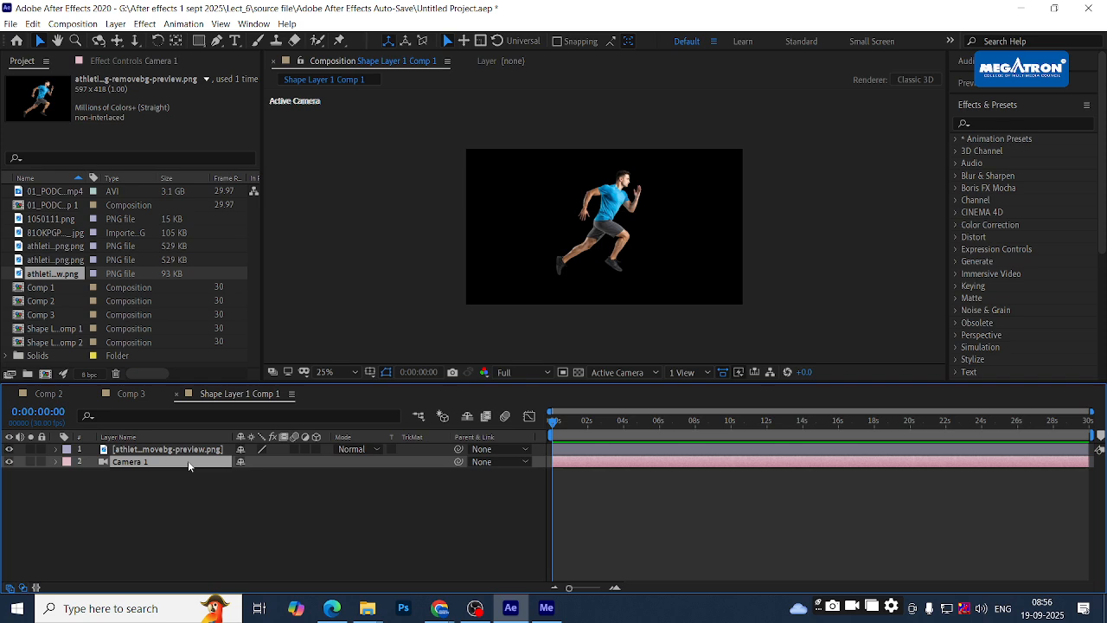
pyautogui.click(231, 500)
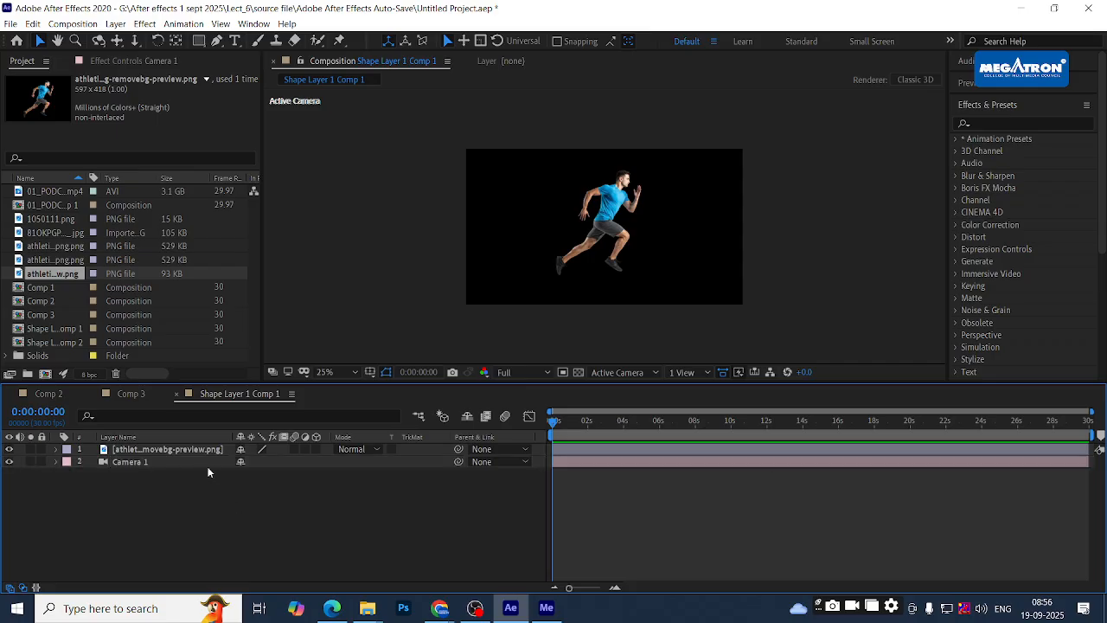
pyautogui.click(206, 452)
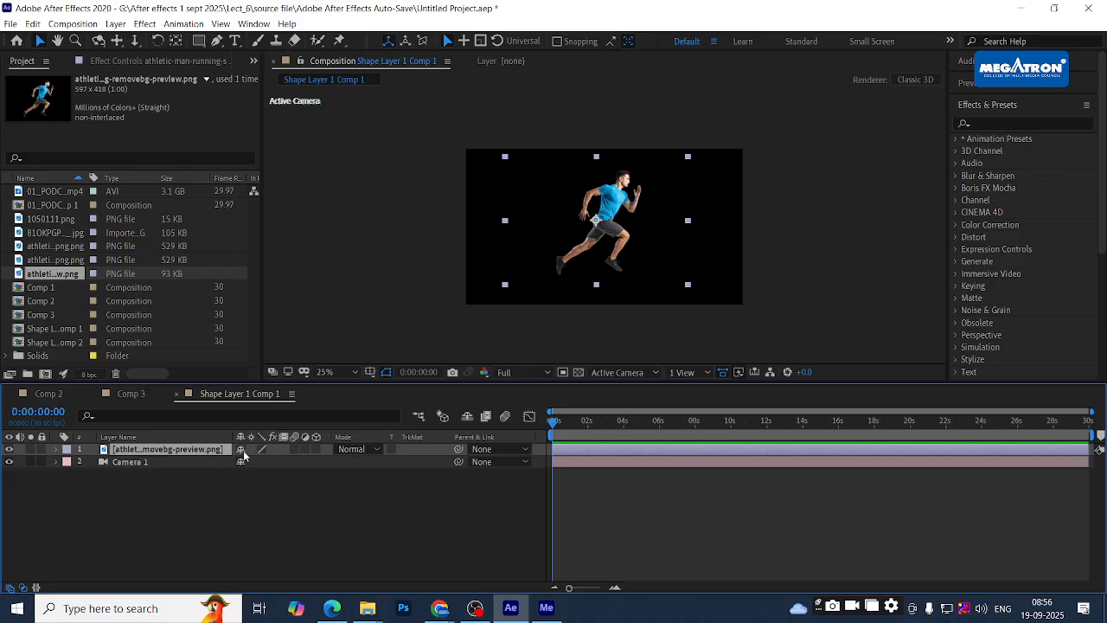
pyautogui.click(316, 449)
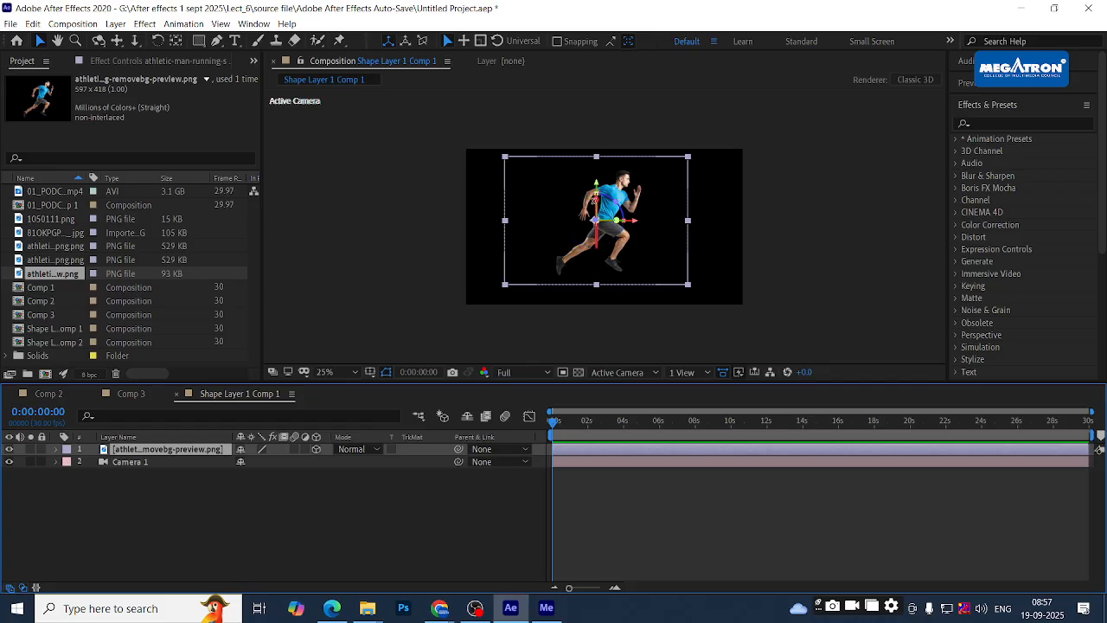
# - Move the 3D runner to about X 881.1, Y 523.0, Z -855.1, undoing an accidental tilt
pyautogui.moveTo(595, 201); pyautogui.dragTo(649, 222)
pyautogui.hotkey('ctrl', 'z')
pyautogui.hotkey('ctrl', 'z')
pyautogui.hotkey('ctrl', 'z')
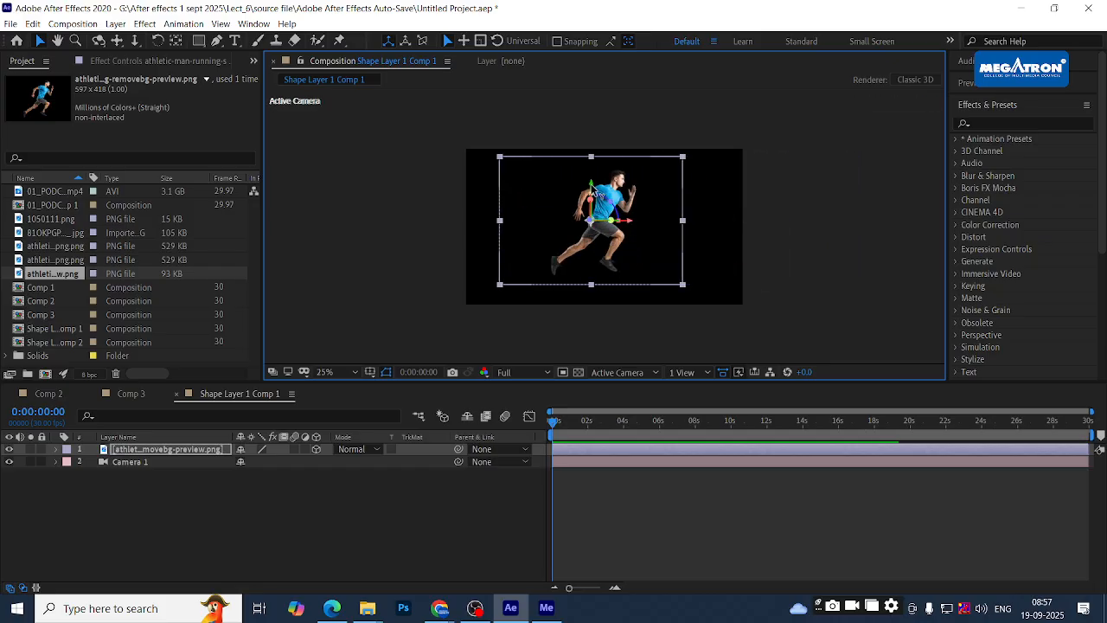
pyautogui.moveTo(591, 278); pyautogui.dragTo(609, 190)
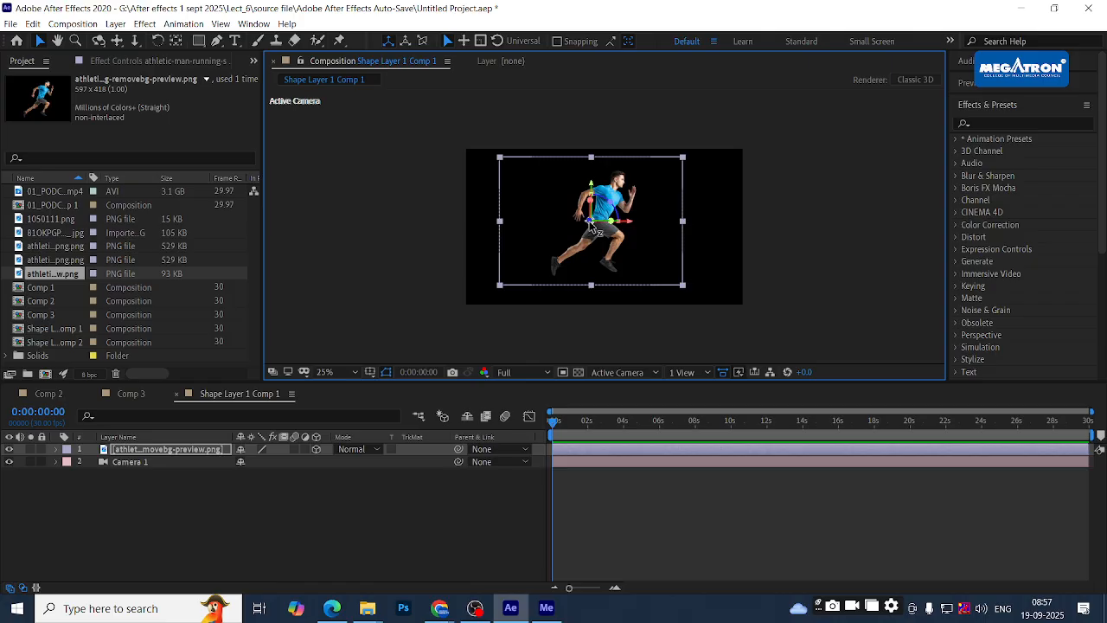
pyautogui.moveTo(591, 223); pyautogui.dragTo(414, 302)
pyautogui.moveTo(629, 167); pyautogui.dragTo(595, 238)
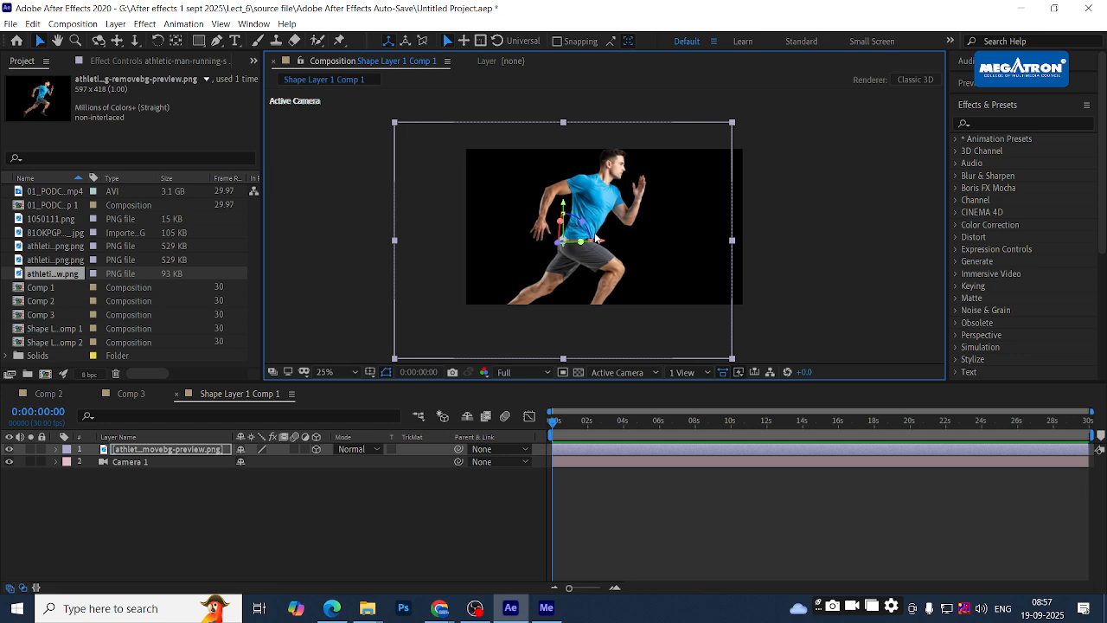
pyautogui.click(797, 223)
pyautogui.click(592, 170)
pyautogui.moveTo(605, 246)
pyautogui.mouseDown()
pyautogui.moveTo(692, 246)
pyautogui.moveTo(624, 246)
pyautogui.mouseUp()
pyautogui.moveTo(589, 212)
pyautogui.mouseDown()
pyautogui.moveTo(589, 163)
pyautogui.moveTo(593, 216)
pyautogui.mouseUp()
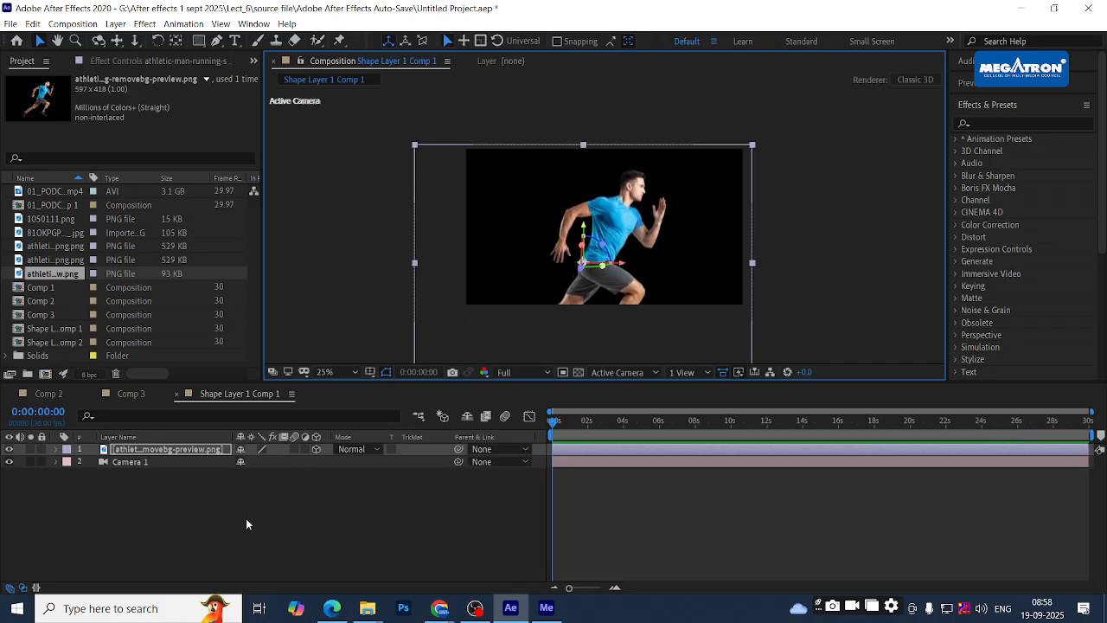
# - Select the Camera 1 layer and pan the composition view slightly
pyautogui.click(181, 478)
pyautogui.click(130, 462)
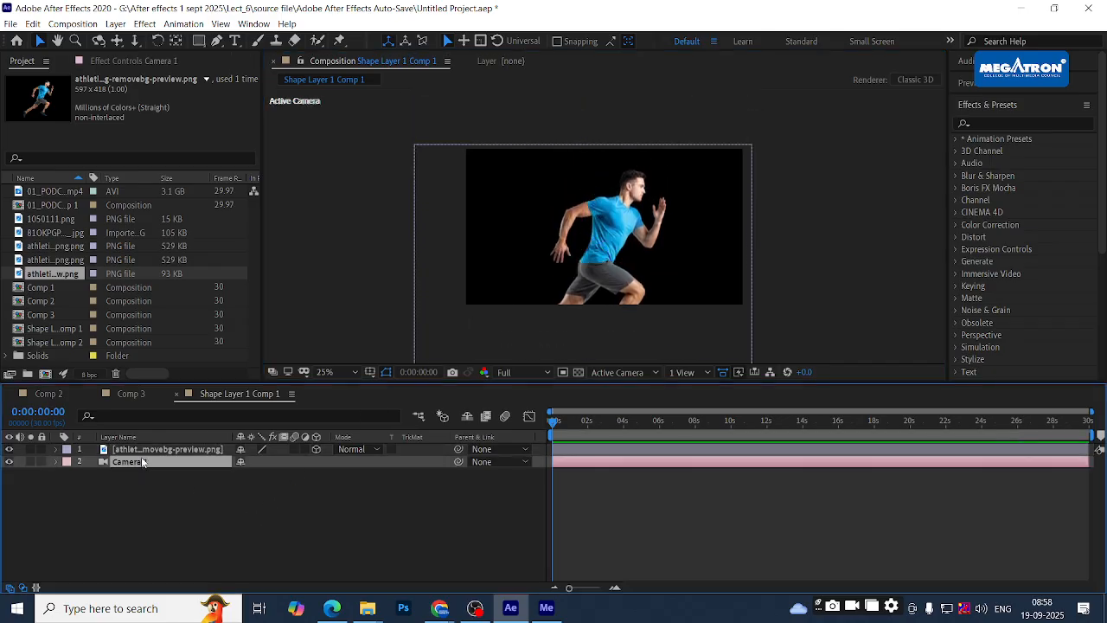
pyautogui.scroll(-2, 638, 248)
pyautogui.scroll(2, 638, 248)
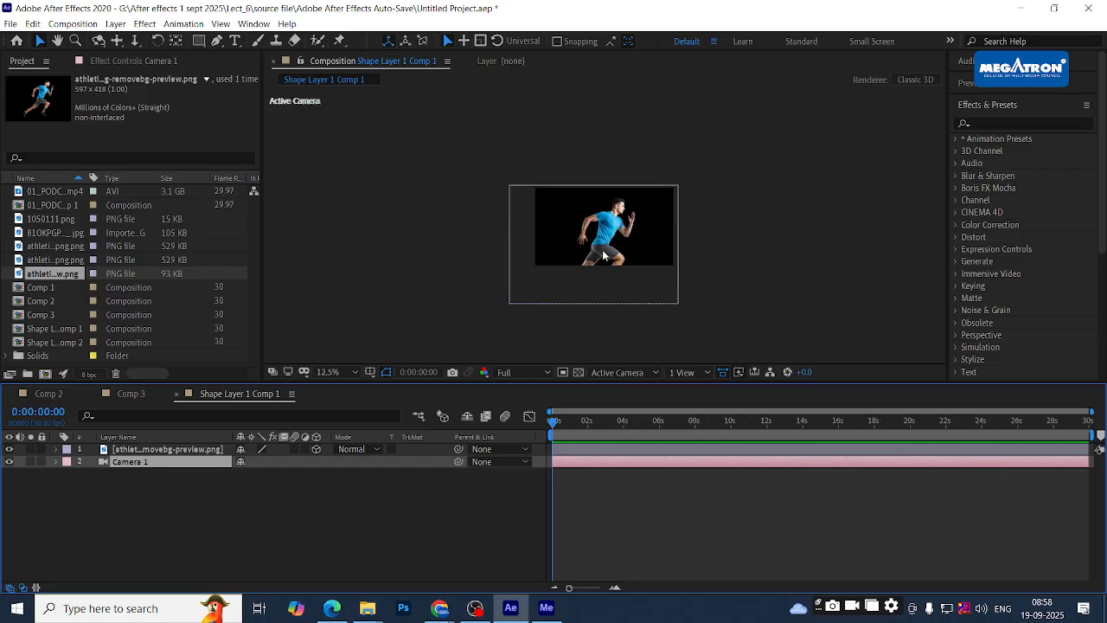
pyautogui.moveTo(605, 224); pyautogui.dragTo(635, 211)
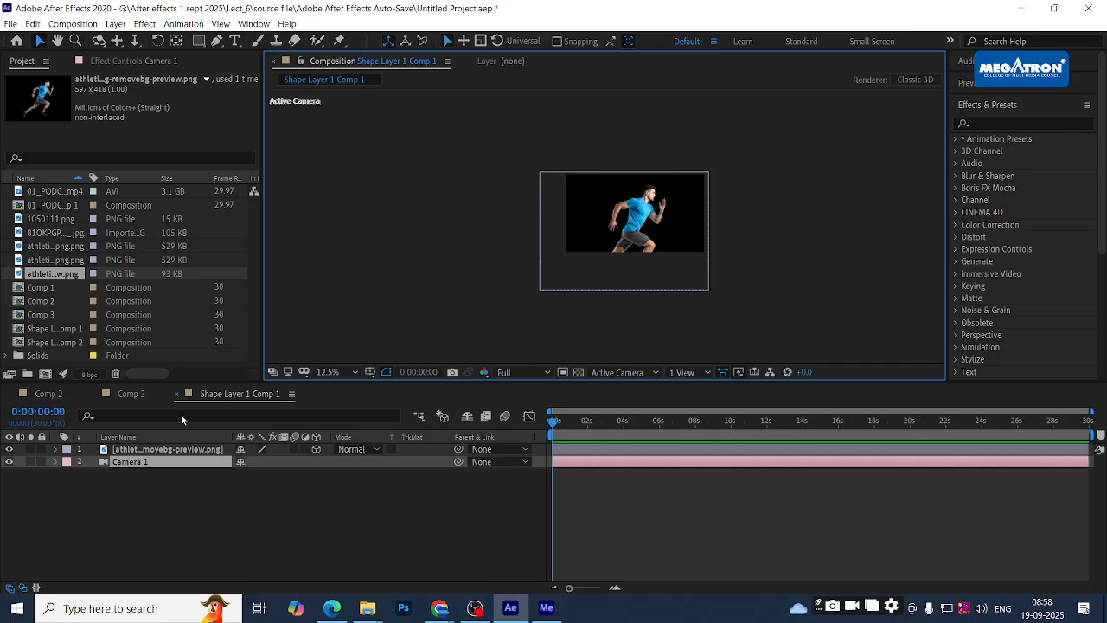
pyautogui.click(134, 530)
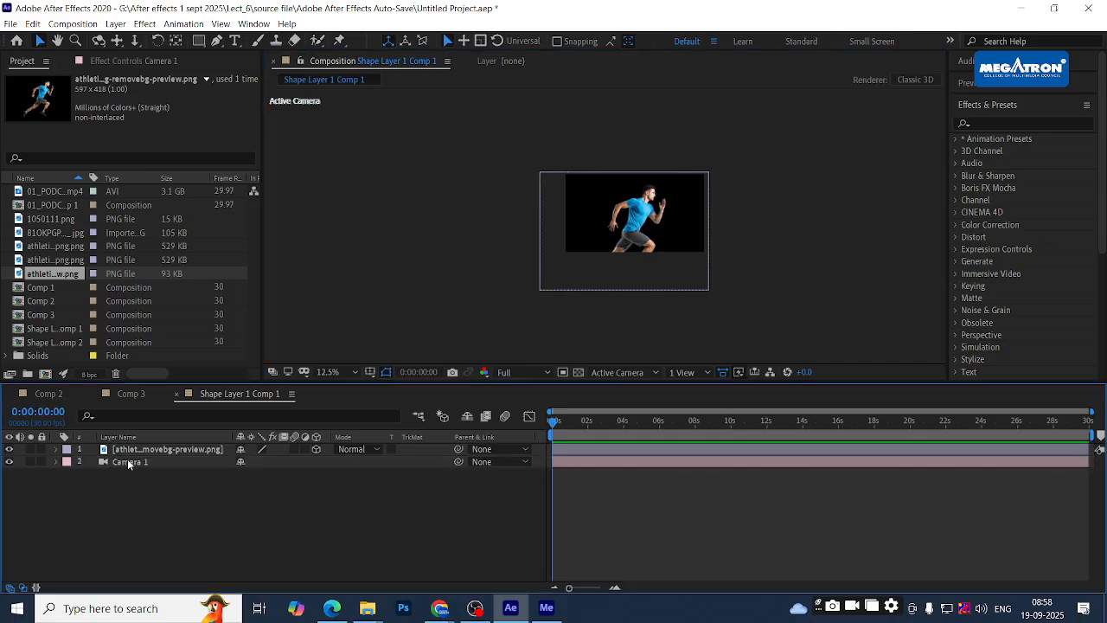
pyautogui.click(130, 462)
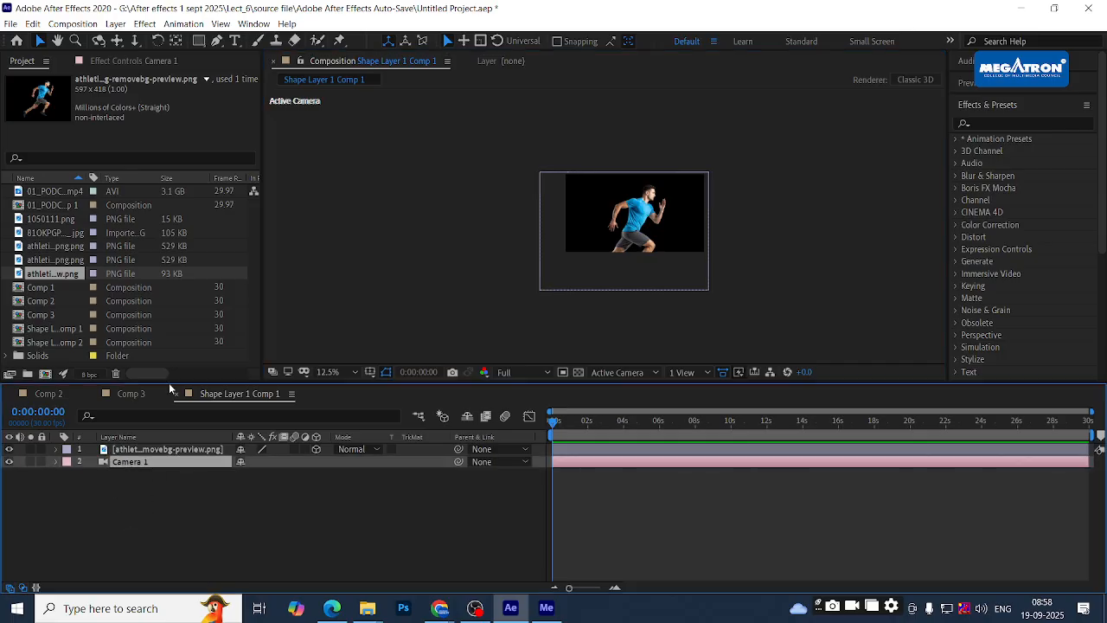
# - Expand Camera 1's Camera Options and select its Zoom property
pyautogui.click(121, 61)
pyautogui.click(55, 464)
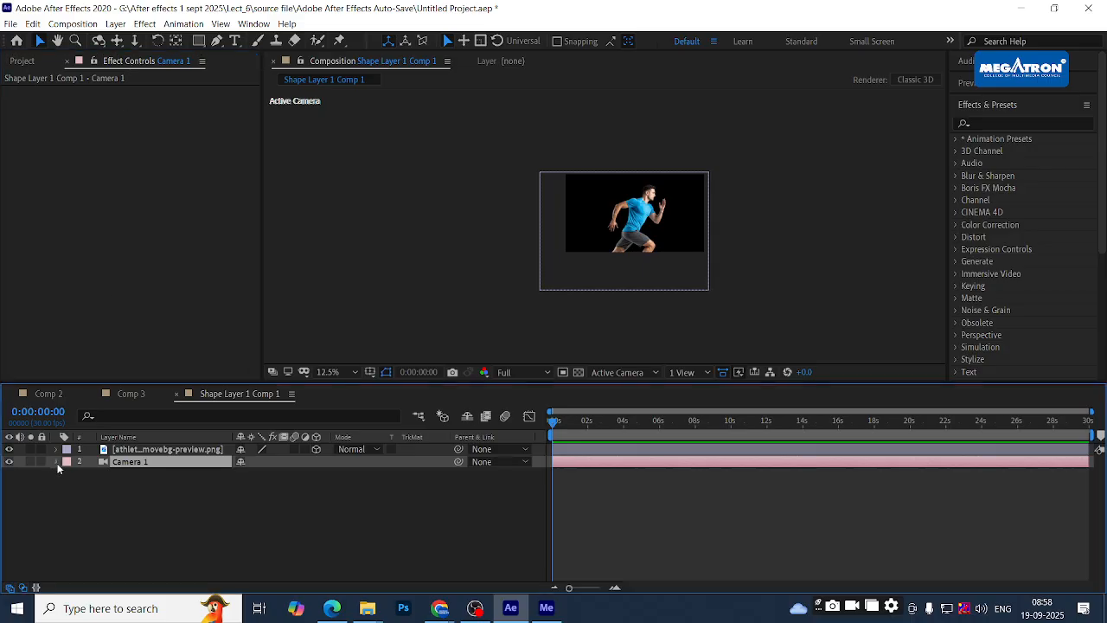
pyautogui.click(71, 484)
pyautogui.scroll(-1, 70, 483)
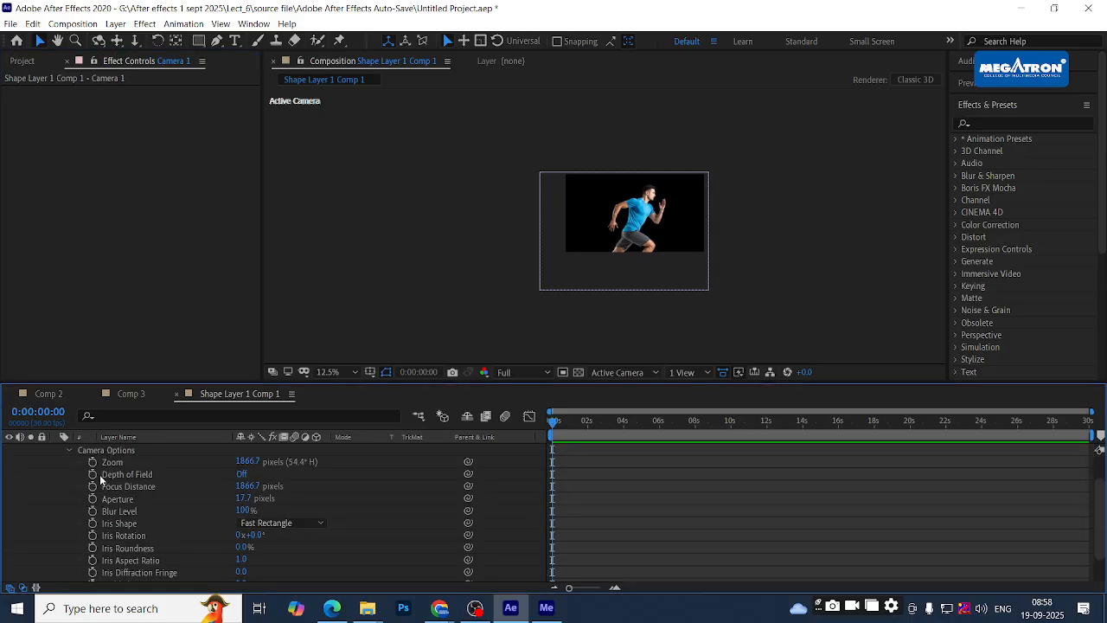
pyautogui.click(112, 464)
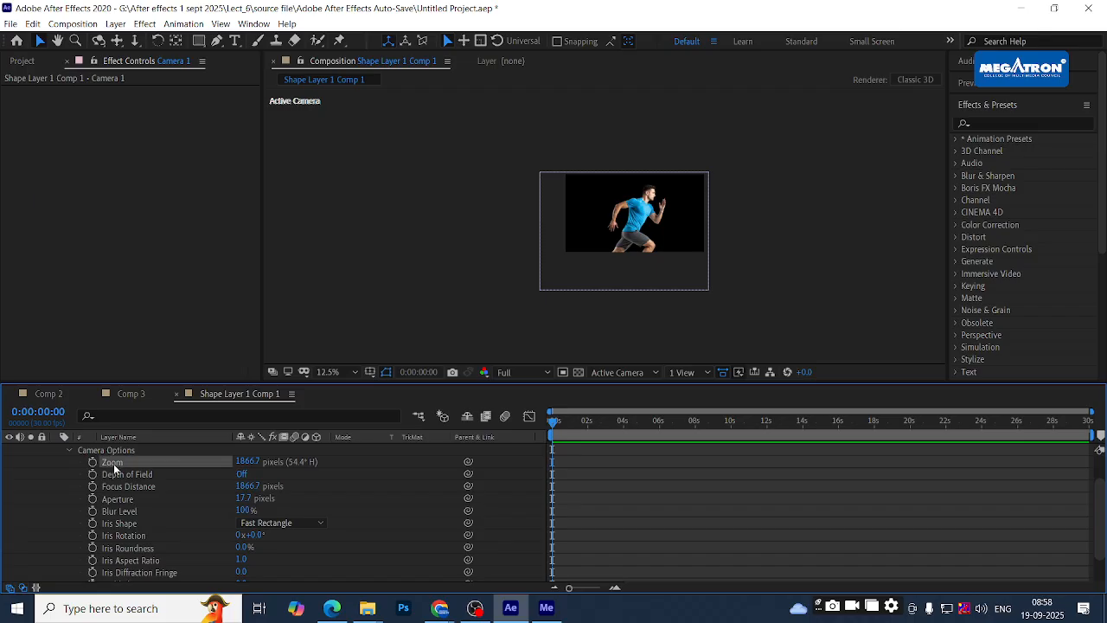
pyautogui.scroll(-1, 116, 464)
pyautogui.scroll(2, 122, 467)
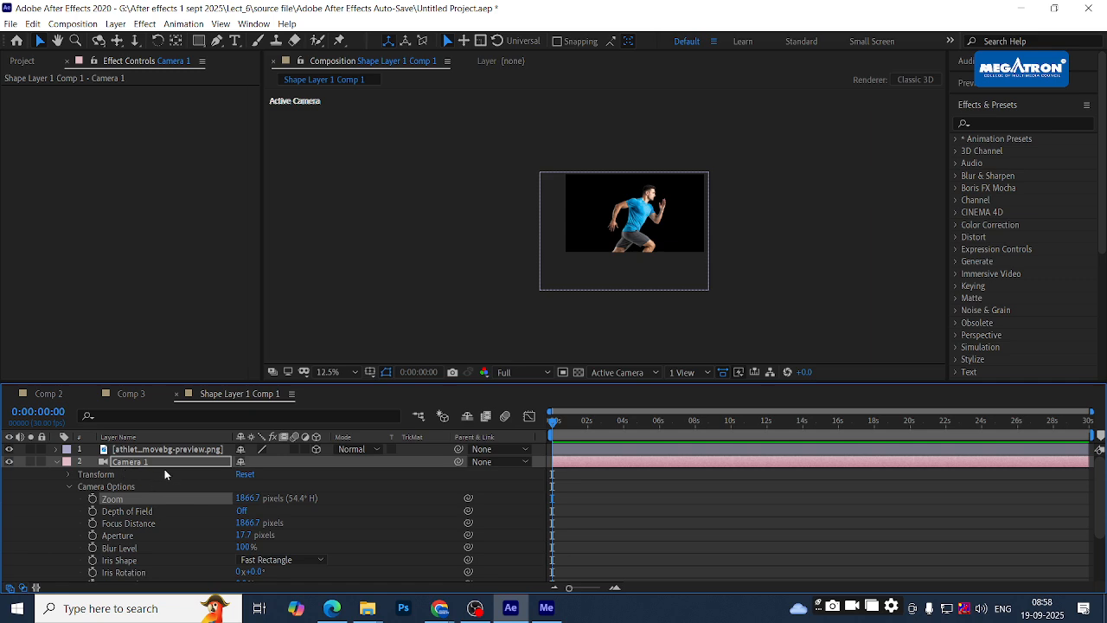
# - Drag Camera 1 above the athlete PNG layer so it becomes layer 1
pyautogui.moveTo(141, 462); pyautogui.dragTo(148, 443)
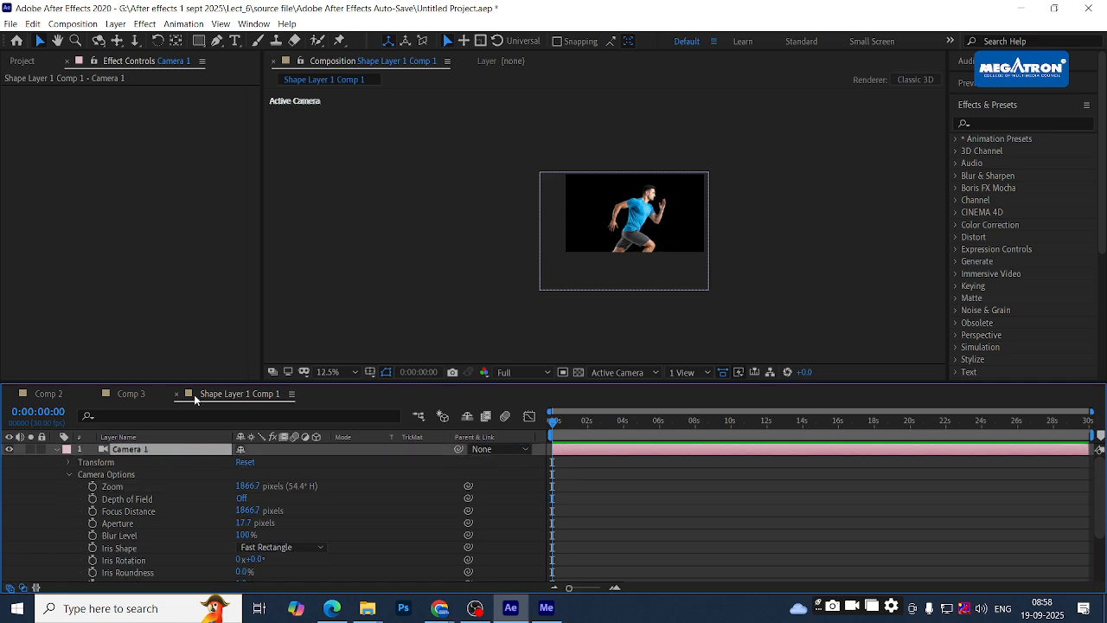
pyautogui.click(750, 288)
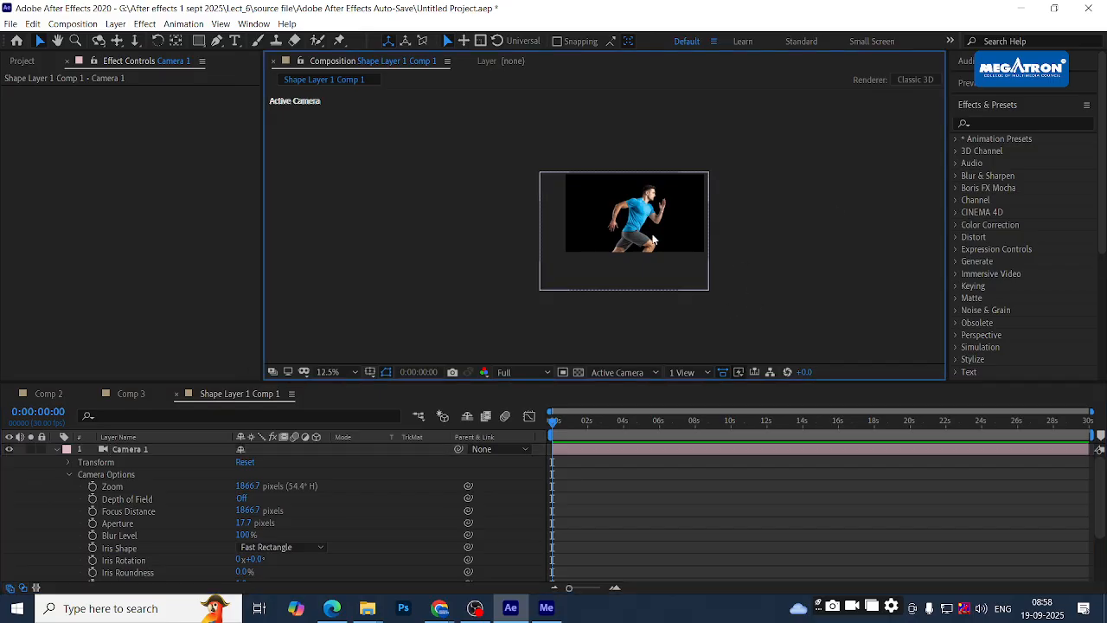
pyautogui.scroll(2, 664, 232)
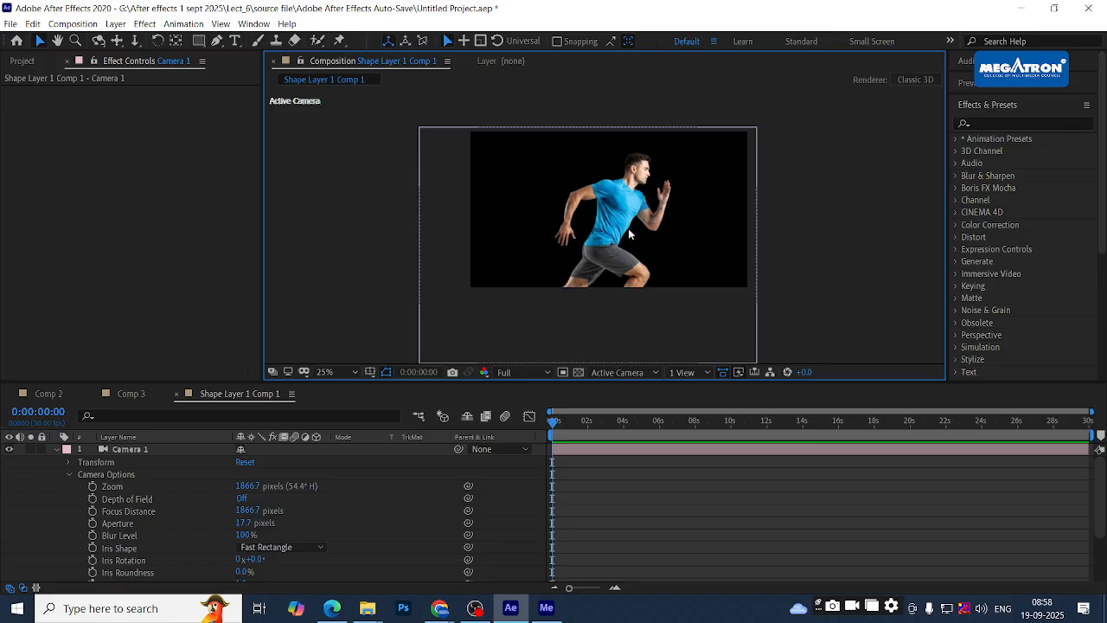
# - Select Camera 1 and switch the 3D view from Active Camera to Camera 1, then to Front
pyautogui.click(124, 449)
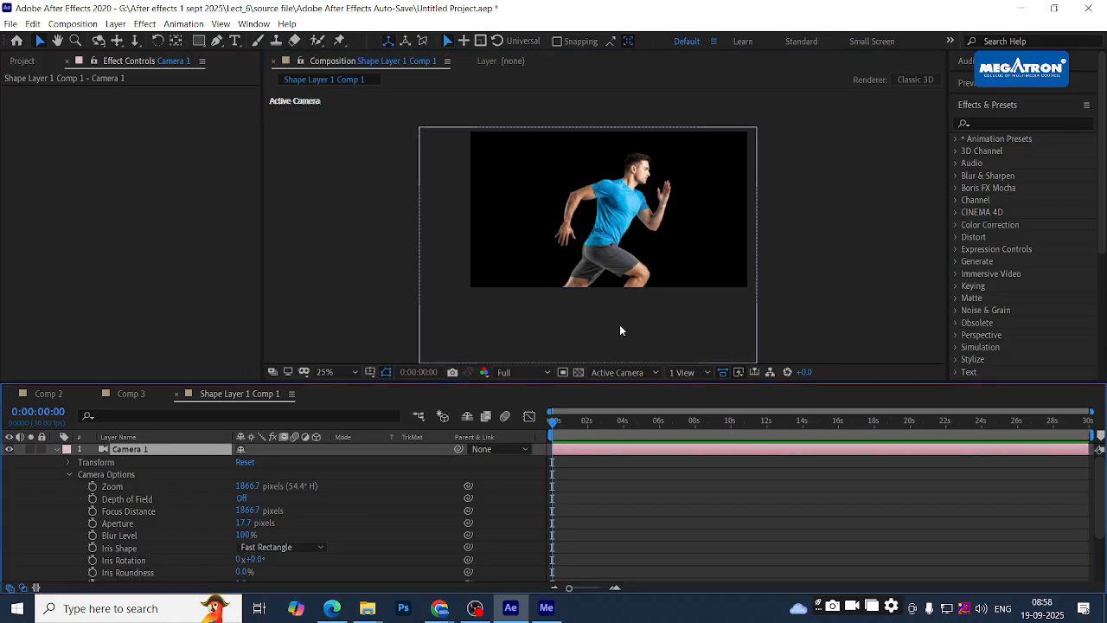
pyautogui.scroll(-2, 611, 236)
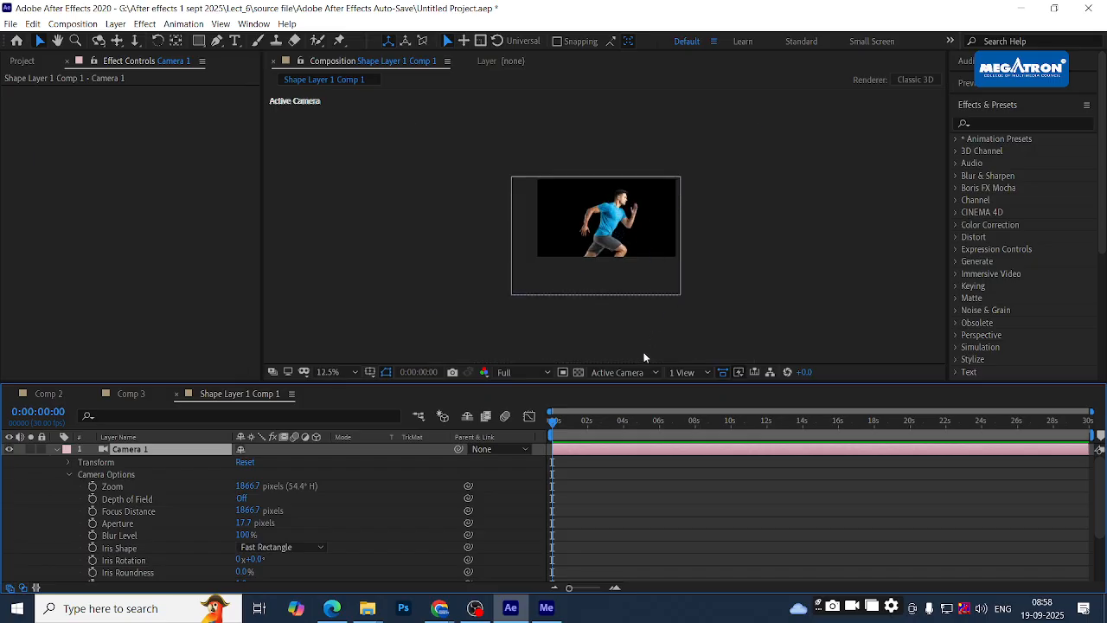
pyautogui.click(624, 372)
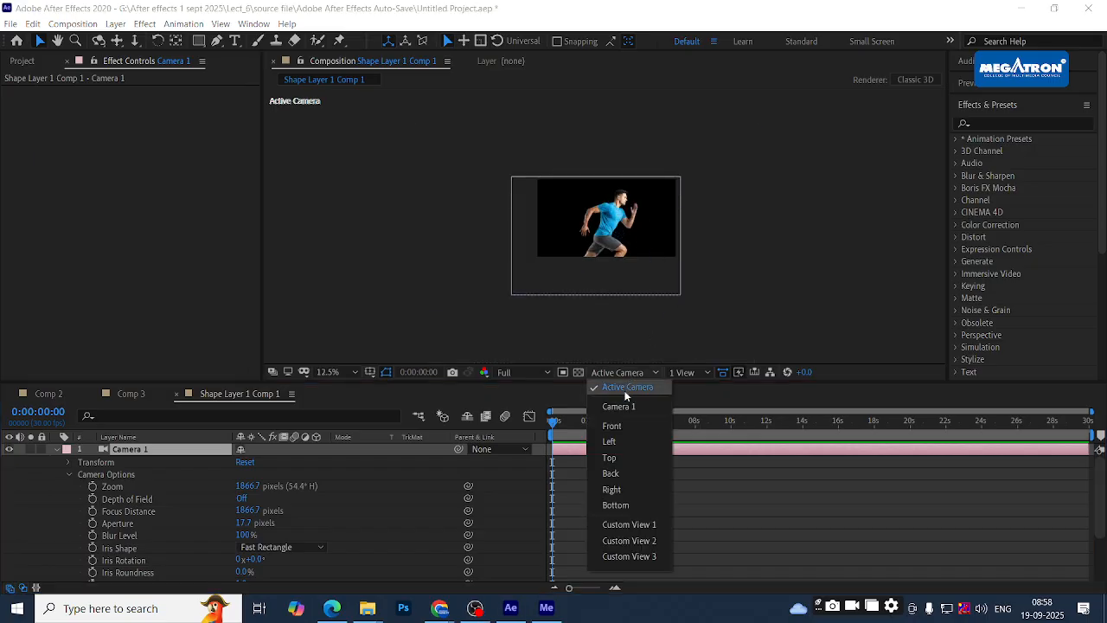
pyautogui.click(626, 393)
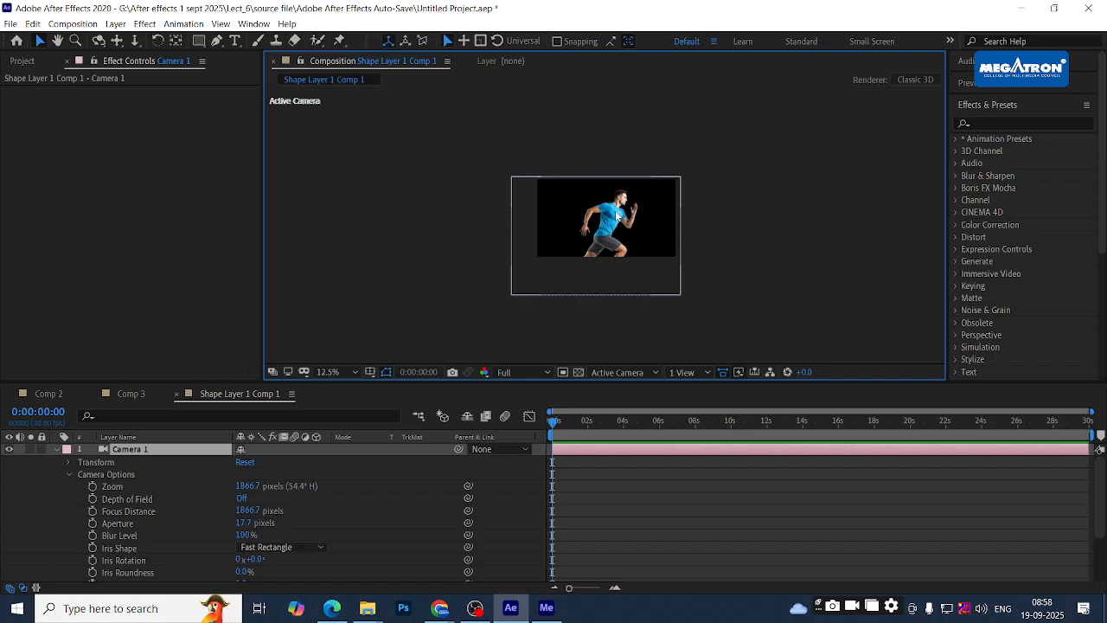
pyautogui.click(636, 372)
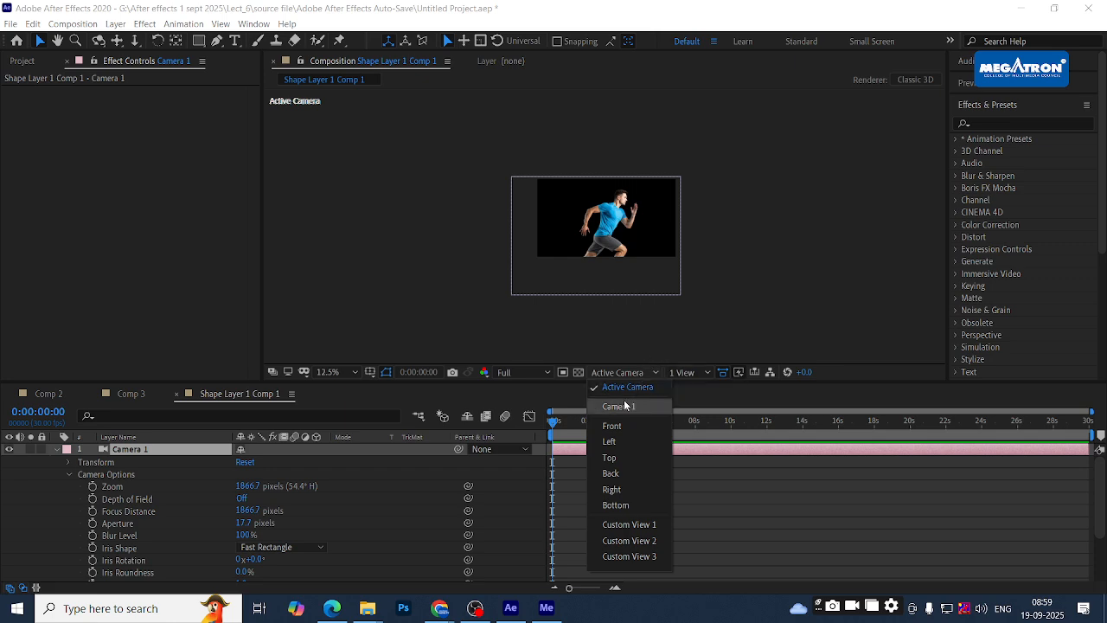
pyautogui.click(622, 407)
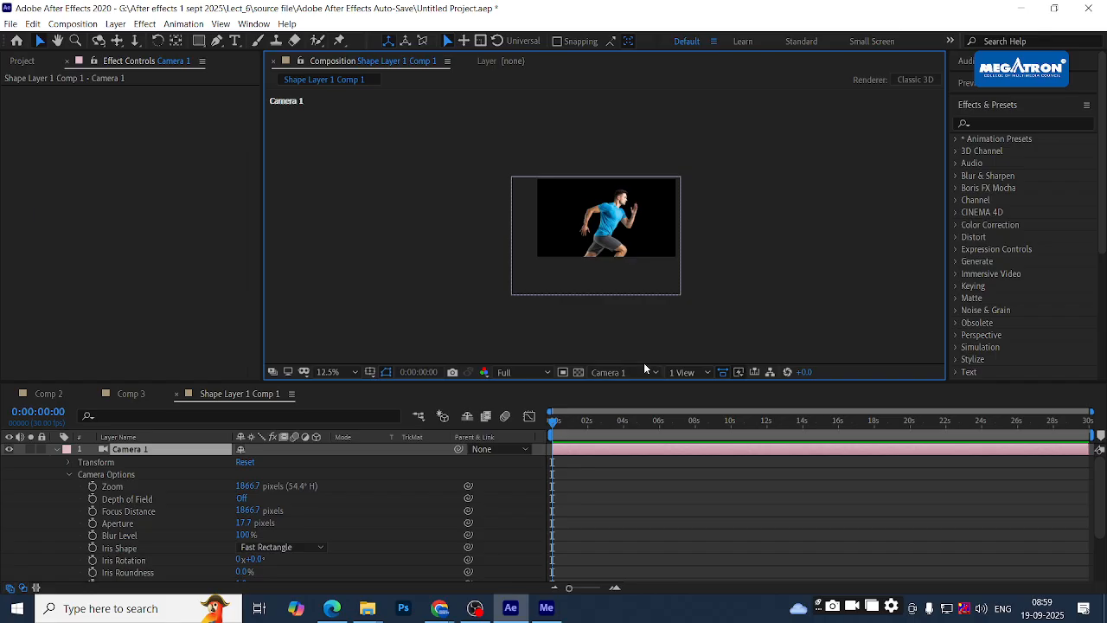
pyautogui.click(629, 371)
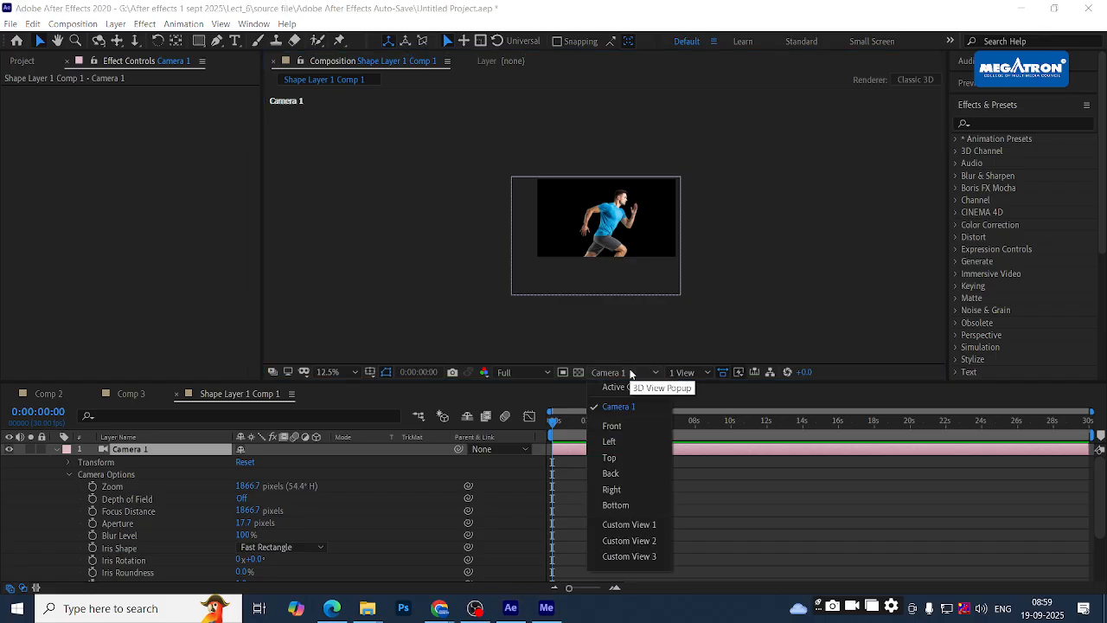
pyautogui.click(630, 427)
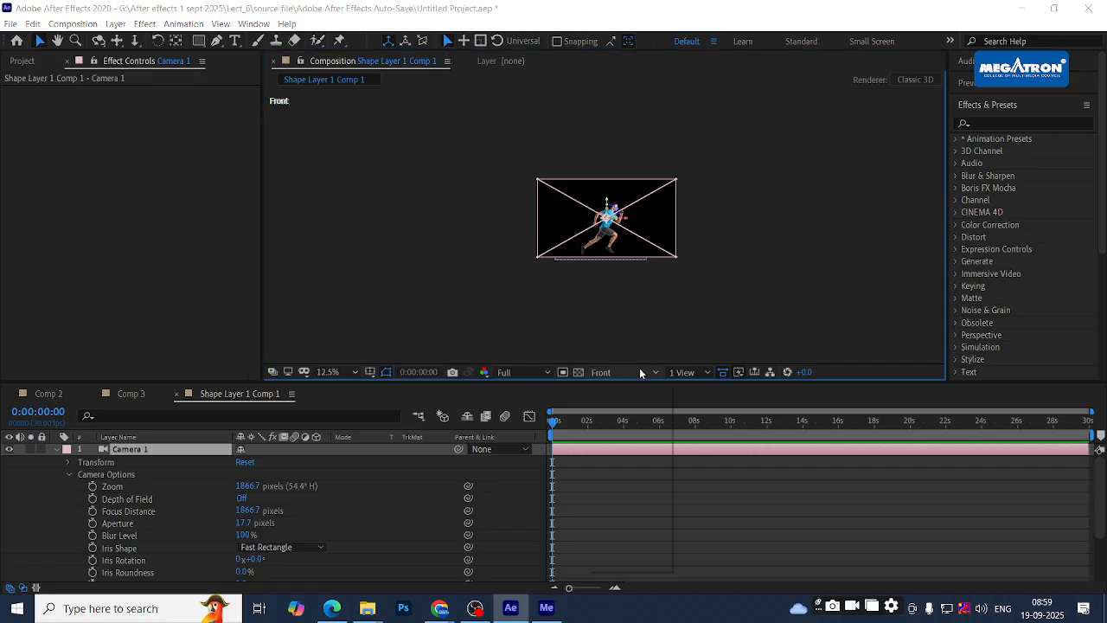
# - Switch to the Left view and select the athlete image layer
pyautogui.click(640, 370)
pyautogui.click(630, 441)
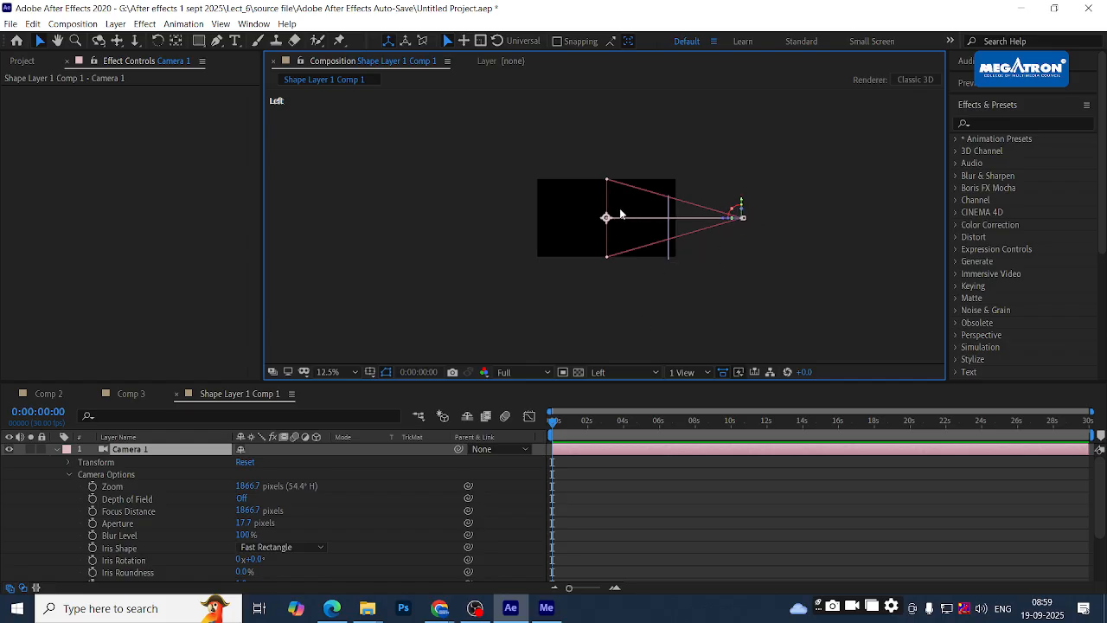
pyautogui.click(686, 270)
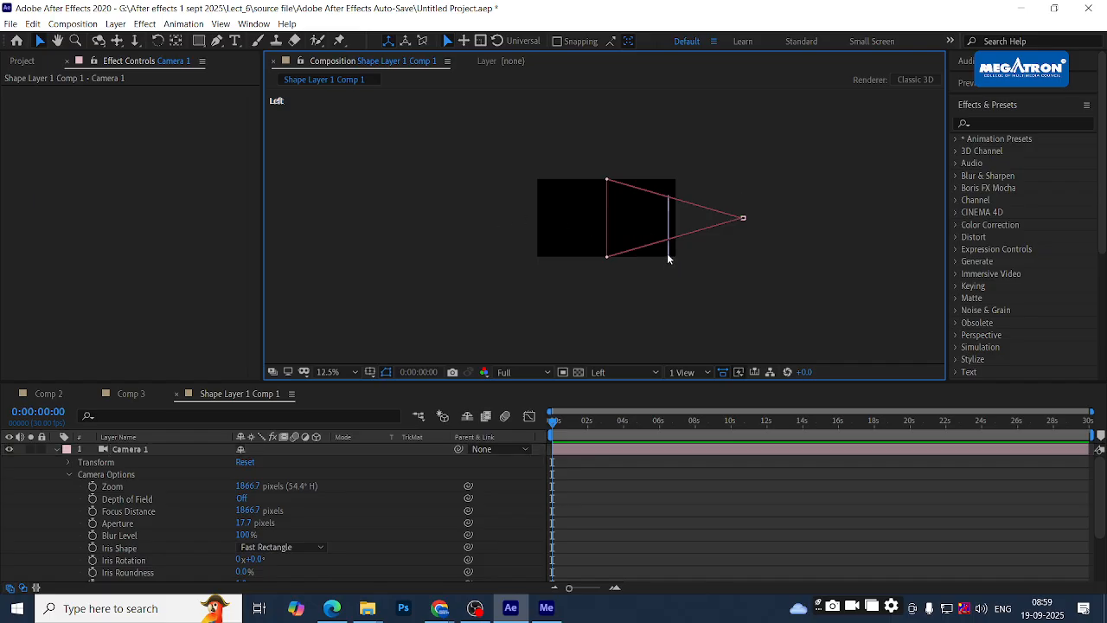
pyautogui.scroll(-1, 675, 243)
pyautogui.scroll(2, 649, 230)
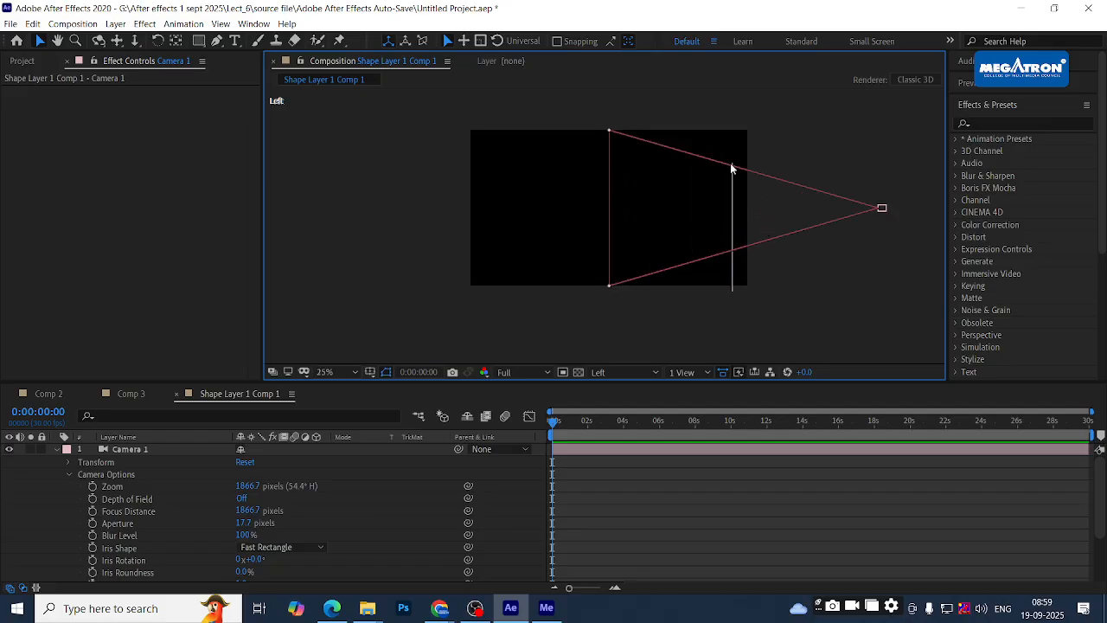
pyautogui.click(733, 273)
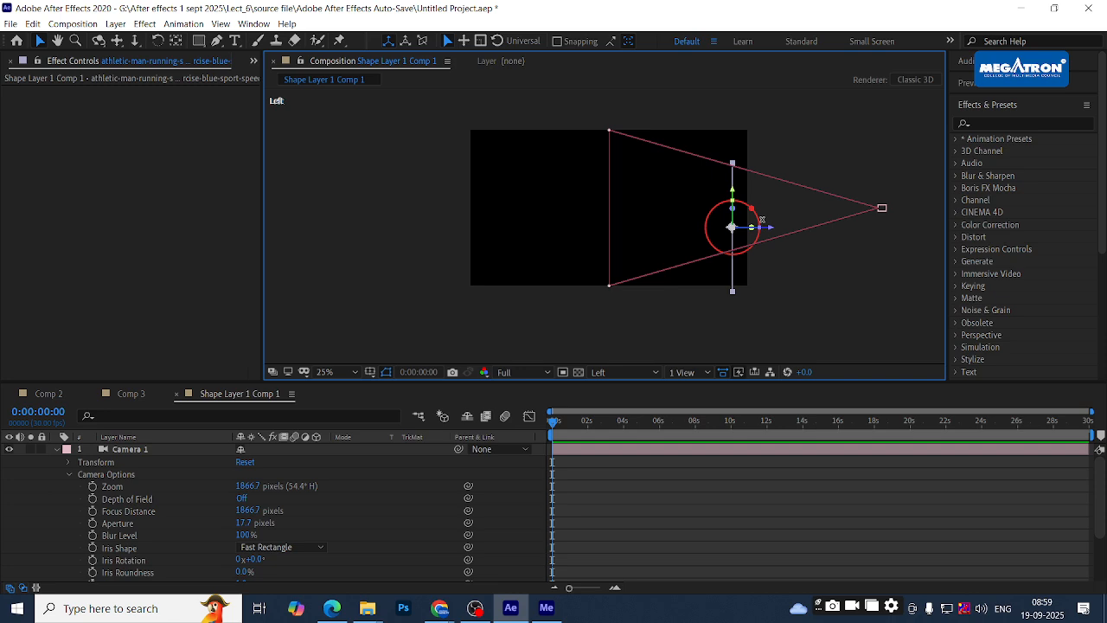
# - Switch to the Top view and pan to frame the camera outline
pyautogui.click(628, 373)
pyautogui.click(620, 458)
pyautogui.scroll(1, 668, 251)
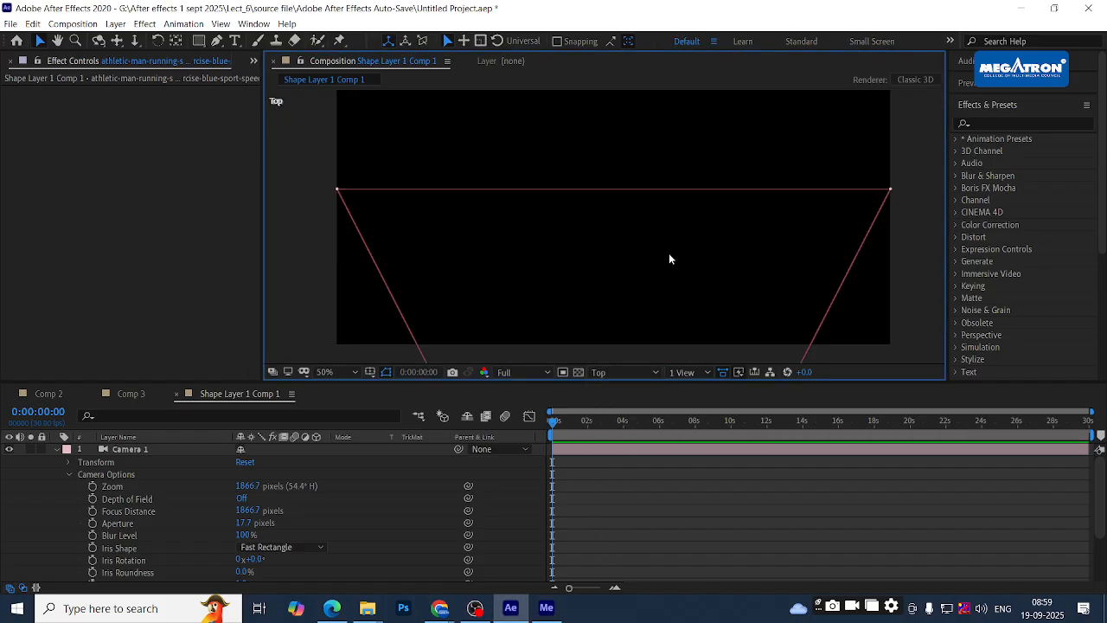
pyautogui.scroll(-3, 669, 258)
pyautogui.moveTo(548, 273); pyautogui.dragTo(567, 229)
pyautogui.press('v')
# - Switch to the Back view and zoom to check the camera's position
pyautogui.click(633, 370)
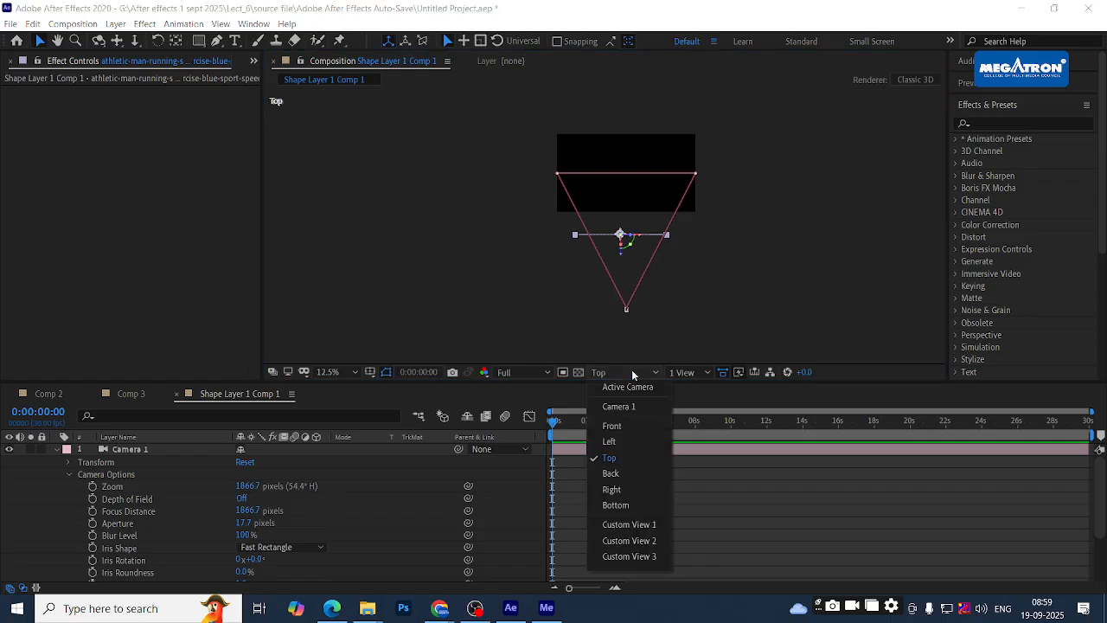
pyautogui.click(616, 474)
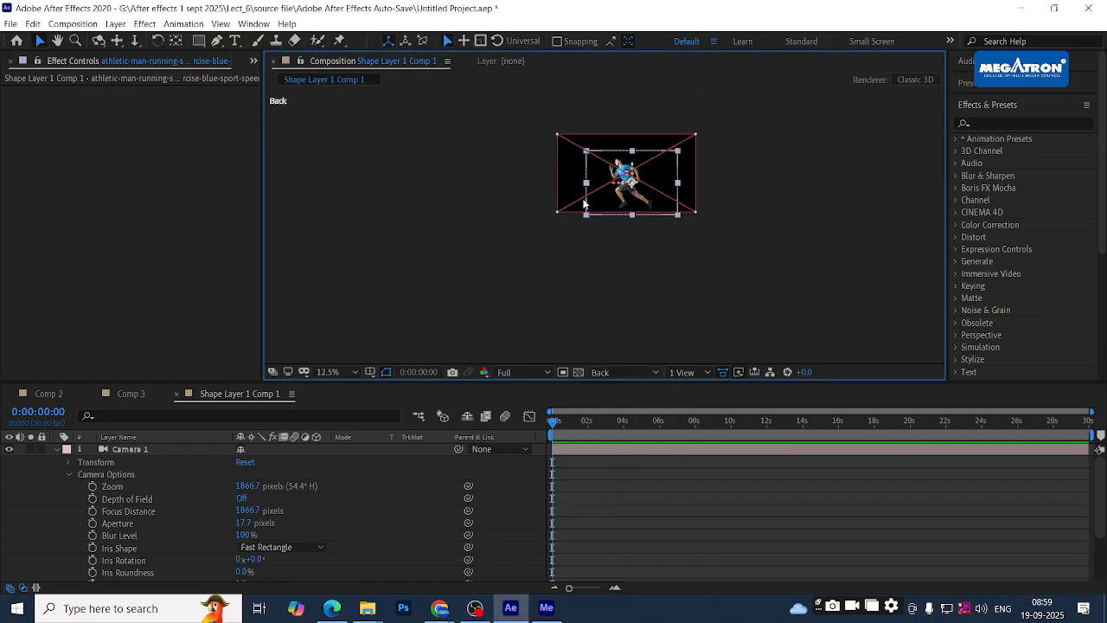
pyautogui.scroll(4, 738, 143)
pyautogui.scroll(-7, 680, 331)
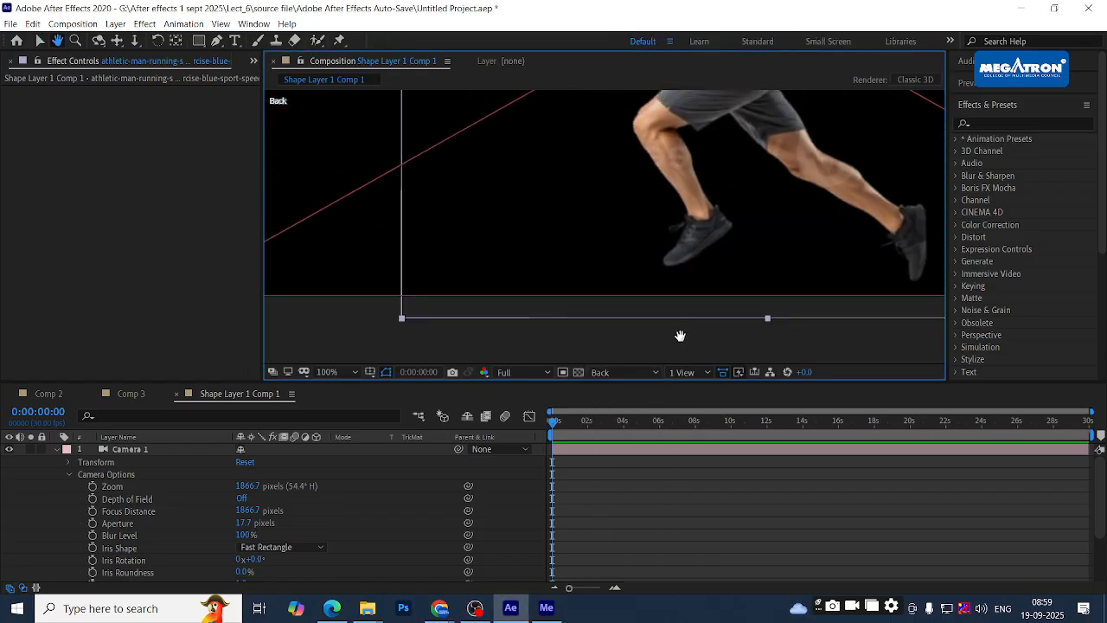
pyautogui.scroll(4, 664, 153)
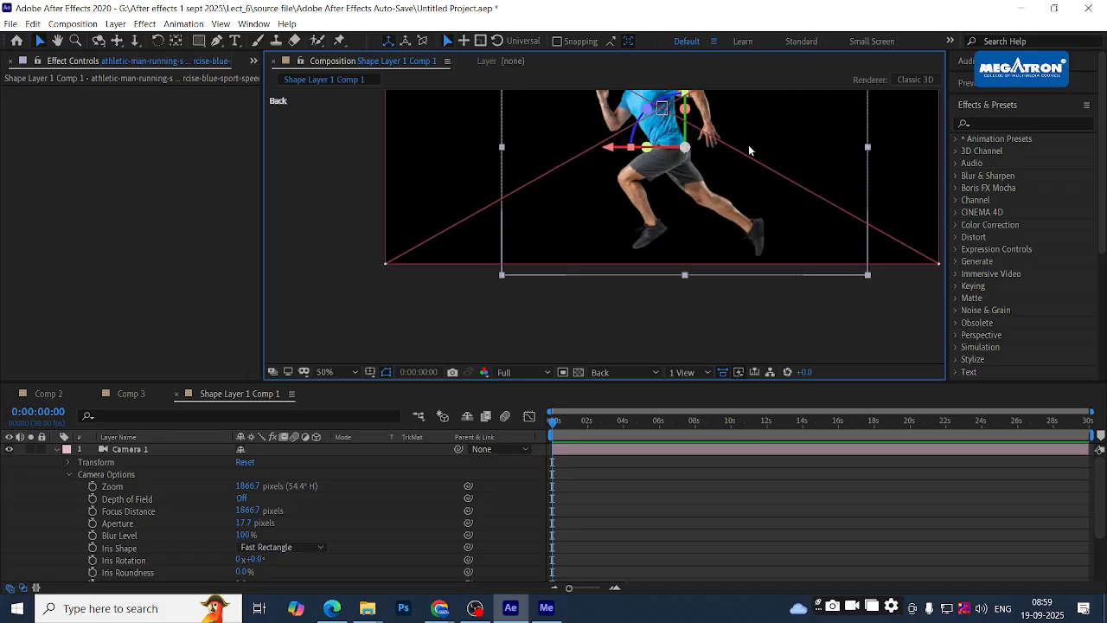
pyautogui.scroll(-2, 742, 193)
pyautogui.click(619, 371)
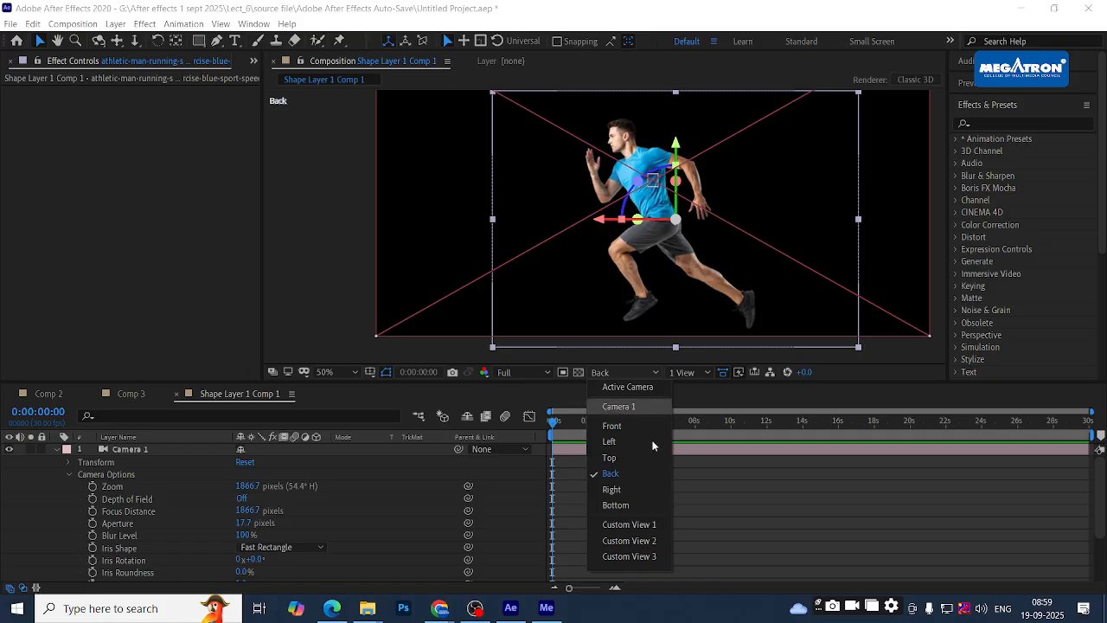
# - Inspect Custom View 1, panning around the camera wireframe, then return to Active Camera
pyautogui.click(628, 528)
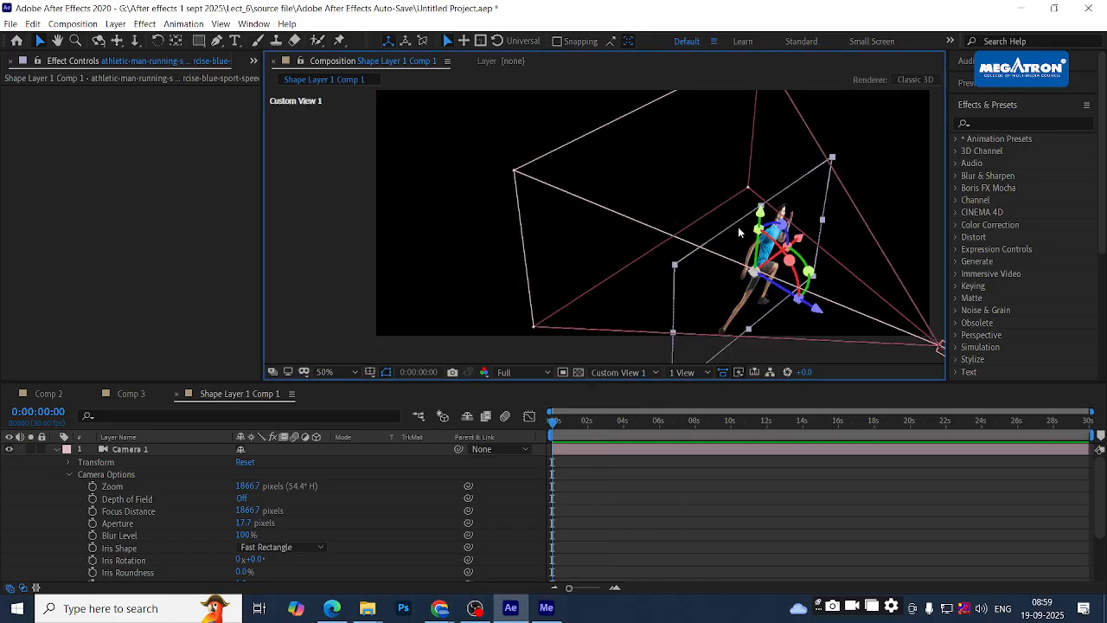
pyautogui.press('h')
pyautogui.moveTo(757, 286); pyautogui.dragTo(735, 251)
pyautogui.scroll(3, 749, 216)
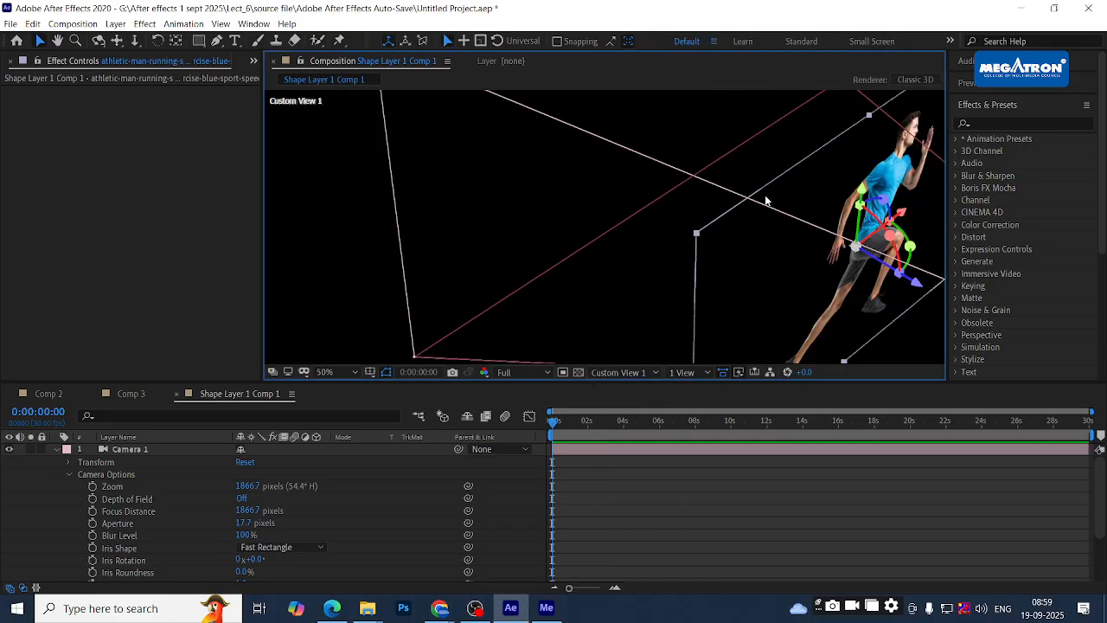
pyautogui.scroll(-6, 764, 195)
pyautogui.scroll(2, 631, 205)
pyautogui.moveTo(748, 164); pyautogui.dragTo(766, 190)
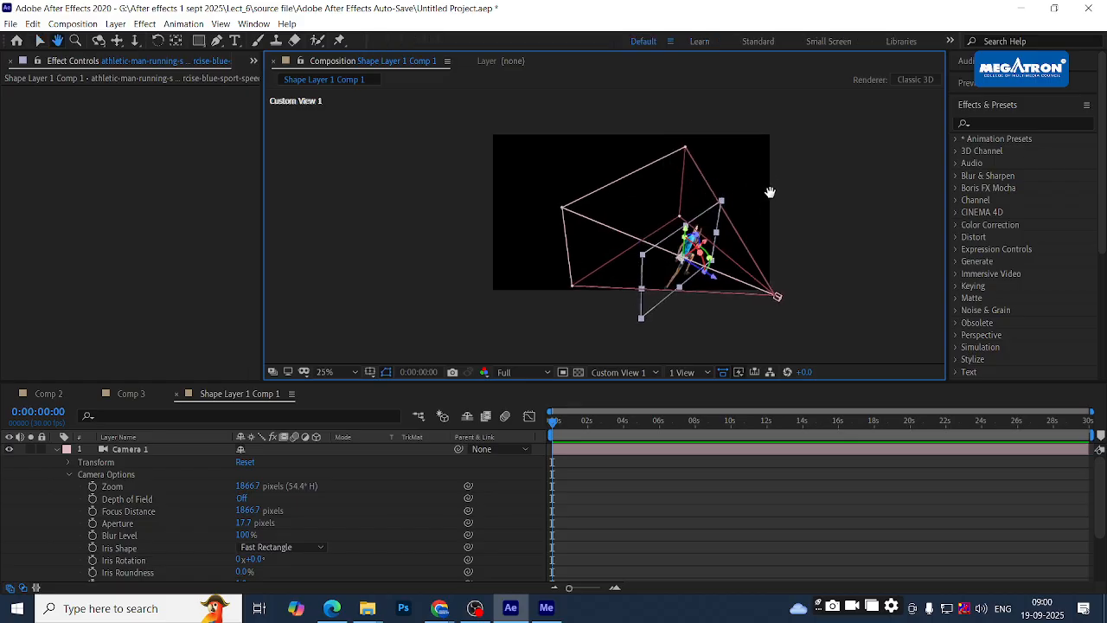
pyautogui.click(602, 369)
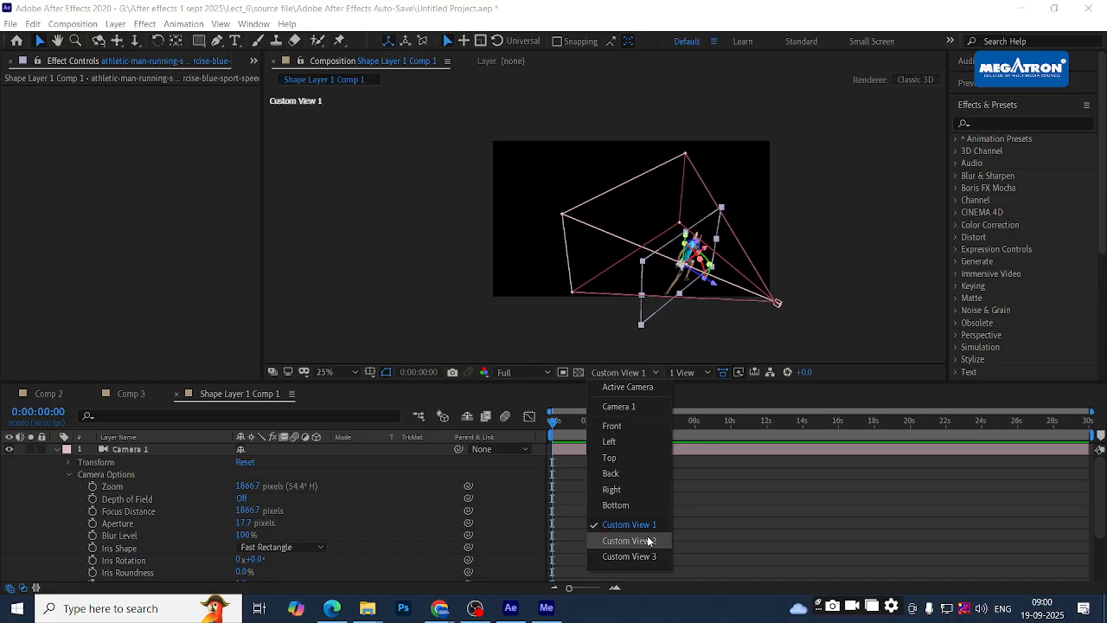
pyautogui.click(659, 388)
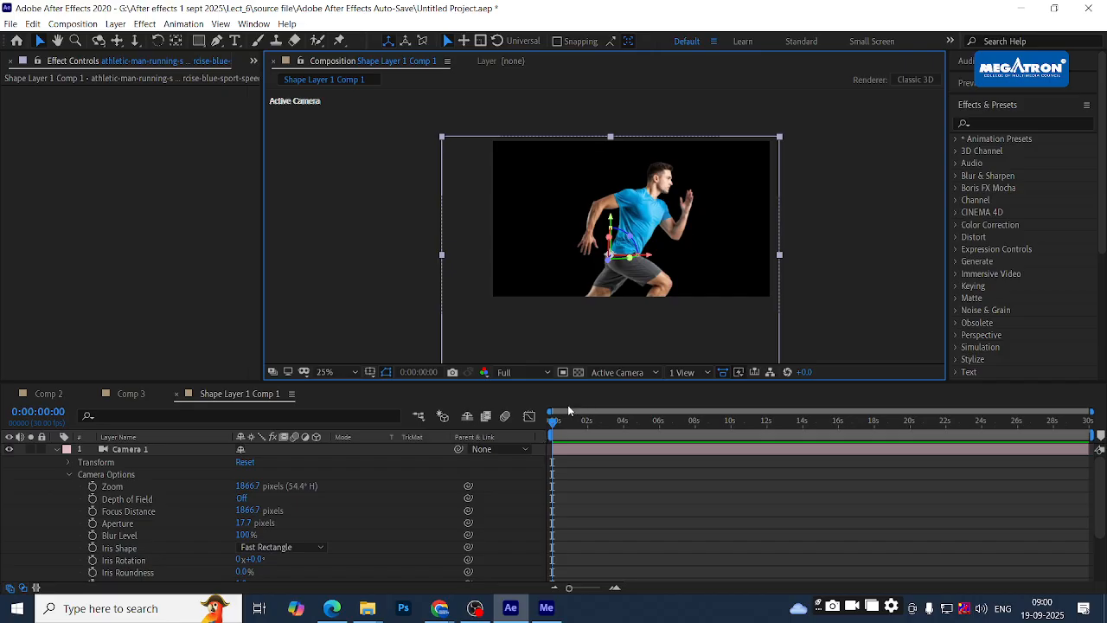
# - Cycle the viewer through Custom Views 3, 2, 1 and then Top
pyautogui.click(618, 372)
pyautogui.click(629, 556)
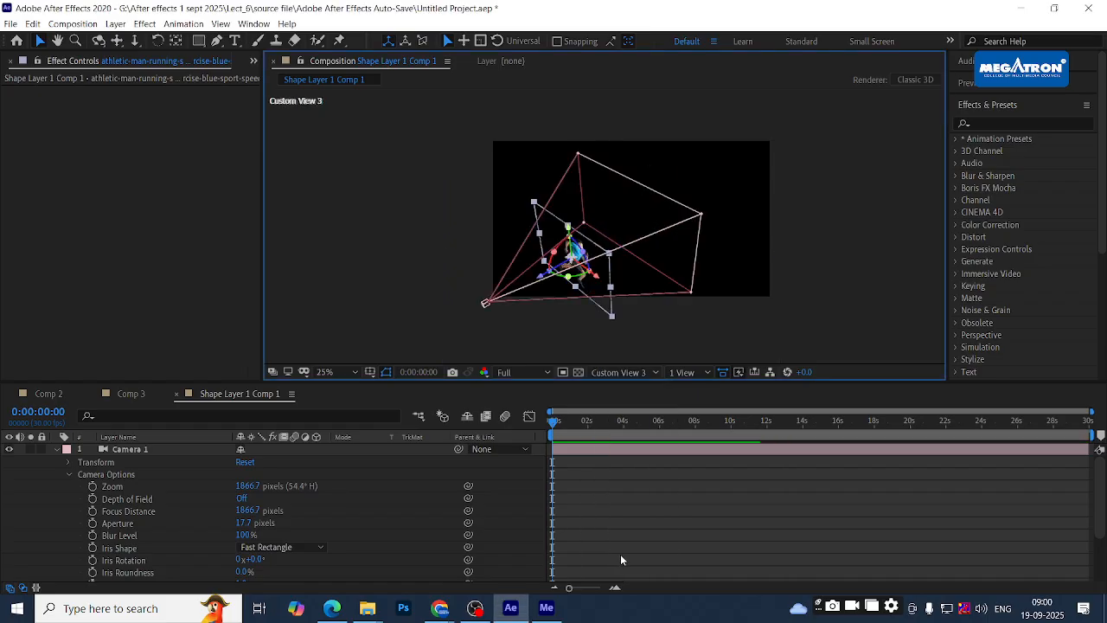
pyautogui.click(609, 373)
pyautogui.click(619, 542)
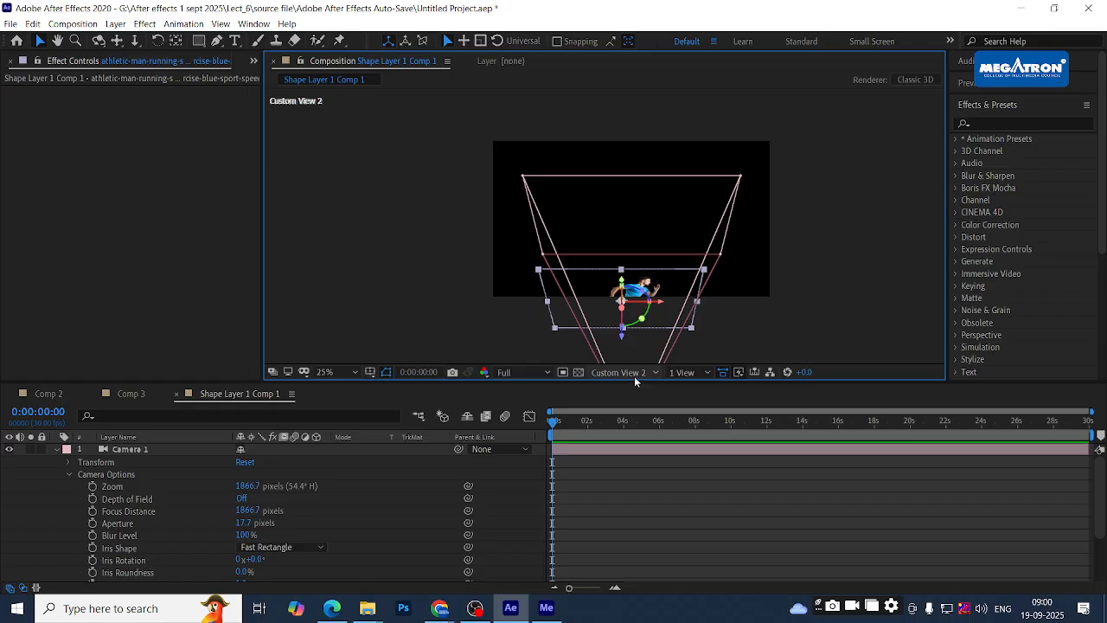
pyautogui.click(618, 372)
pyautogui.click(621, 526)
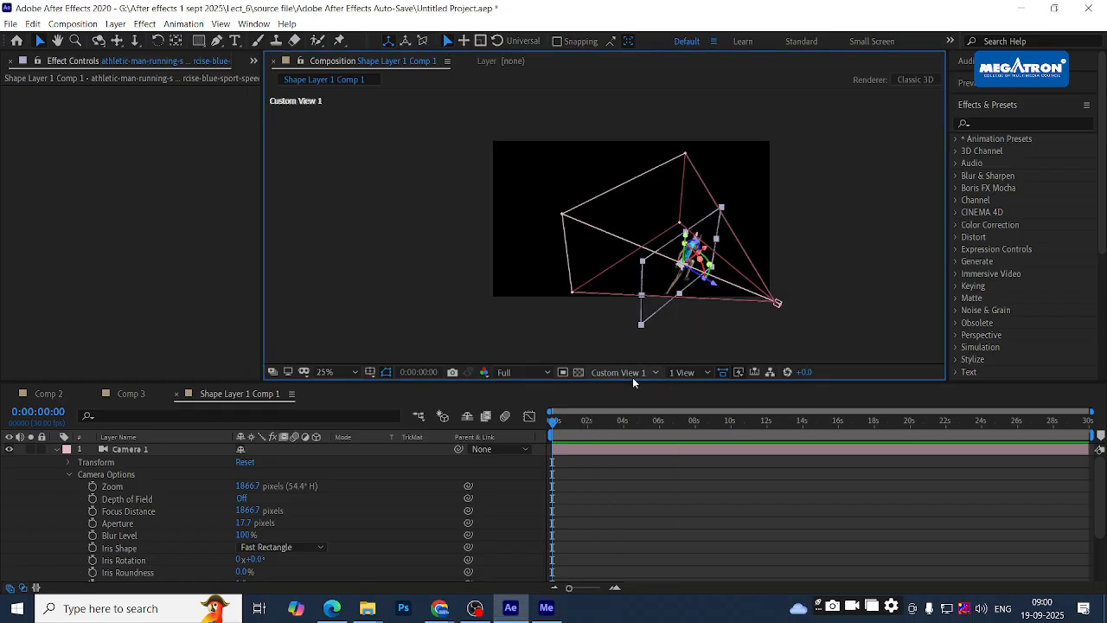
pyautogui.click(633, 375)
pyautogui.click(623, 456)
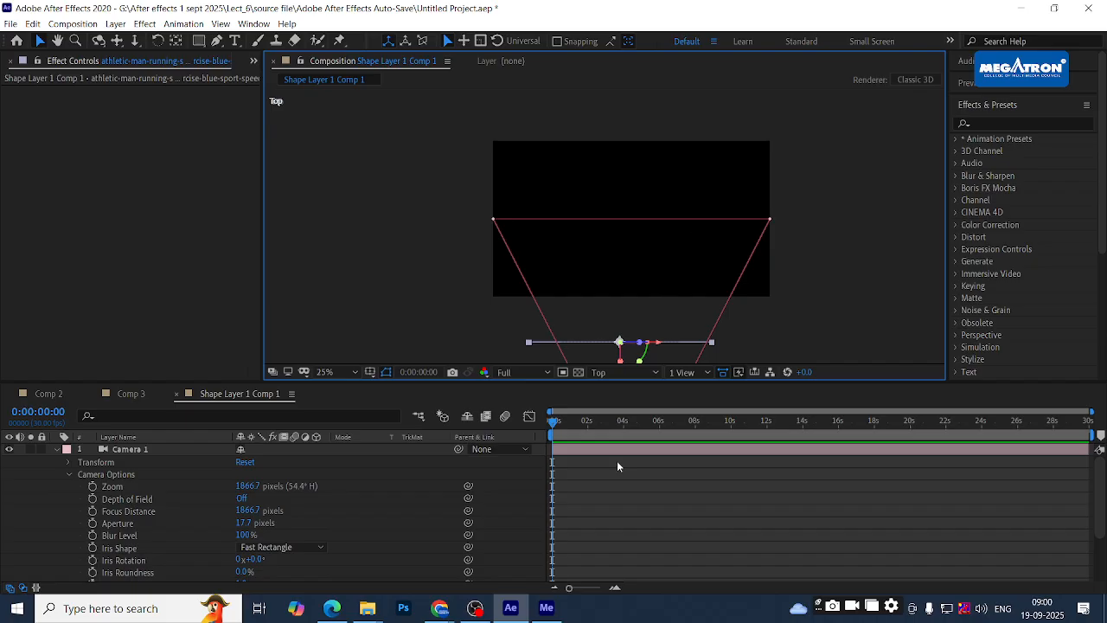
# - Return to the Active Camera view, zoom out to 12.5% and recentre the runner
pyautogui.click(625, 372)
pyautogui.click(624, 386)
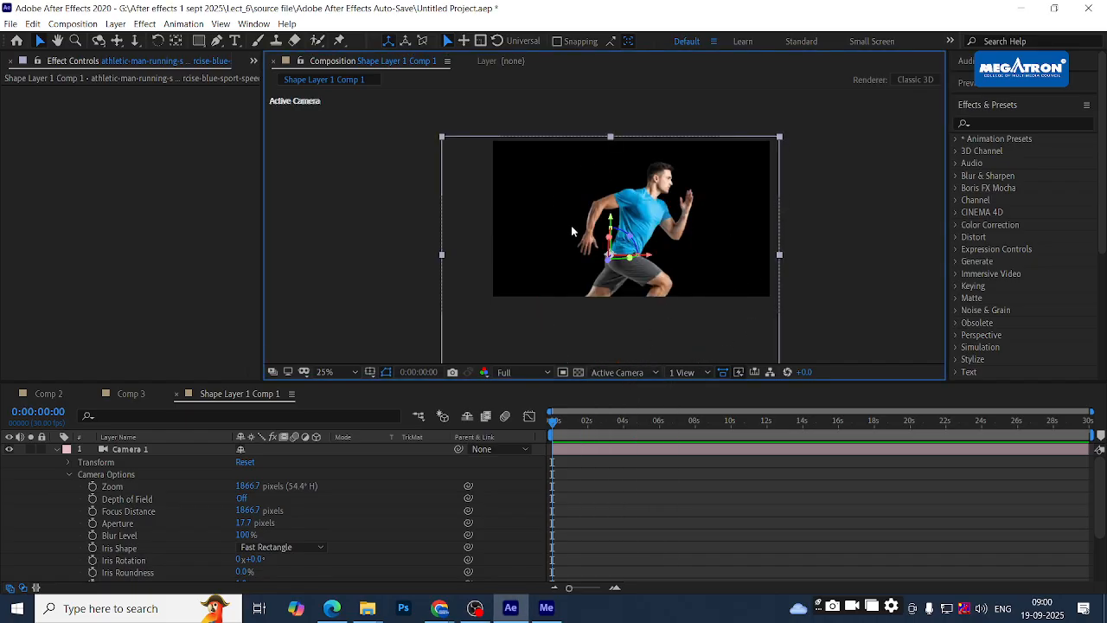
pyautogui.scroll(-1, 704, 208)
pyautogui.press('space')
pyautogui.moveTo(660, 242); pyautogui.dragTo(466, 209)
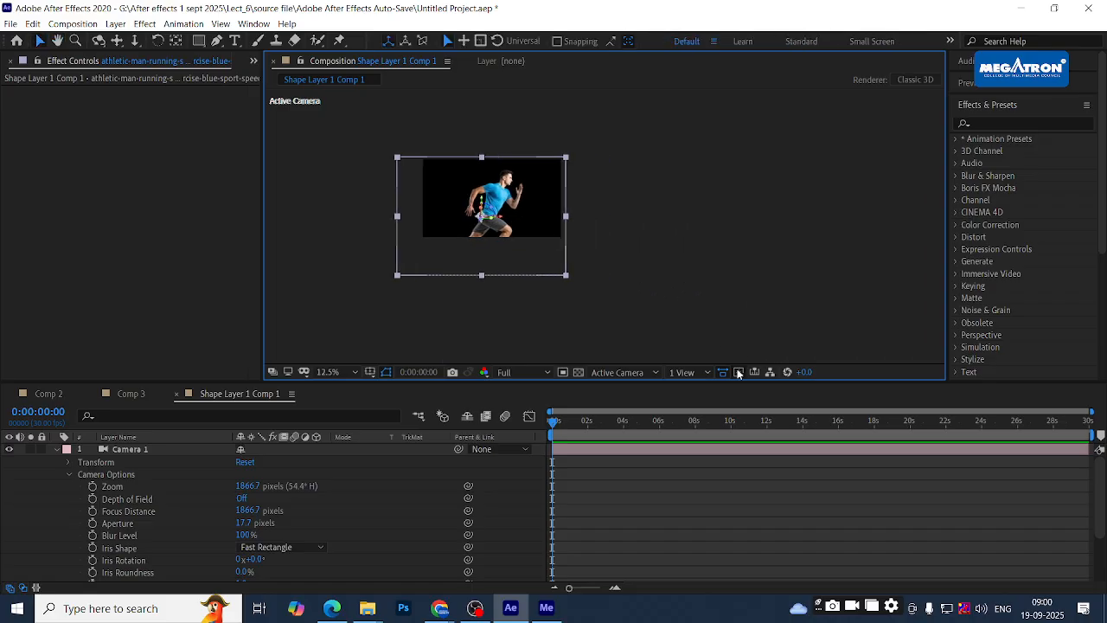
# - Split the viewer into two side-by-side views and make the Top view active
pyautogui.click(685, 373)
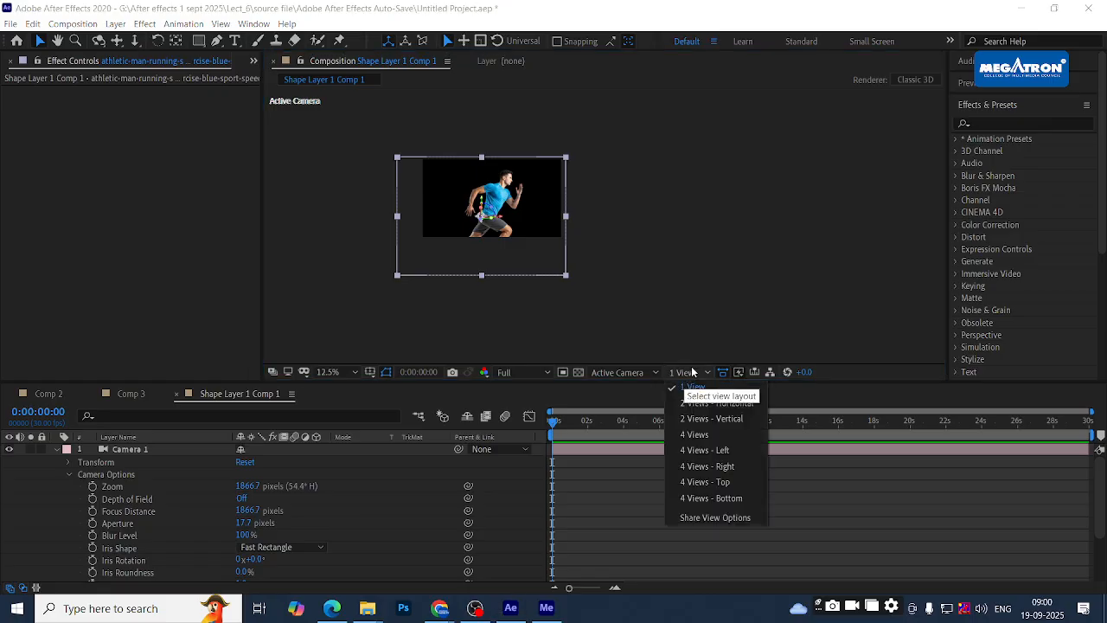
pyautogui.click(702, 410)
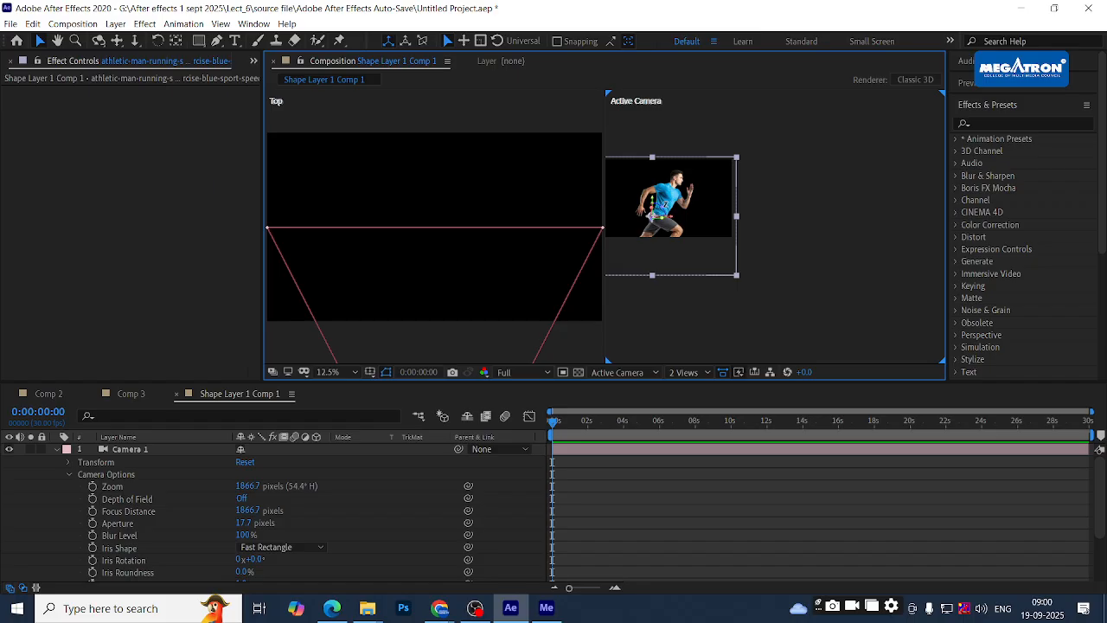
pyautogui.press('h')
pyautogui.moveTo(923, 225); pyautogui.dragTo(935, 236)
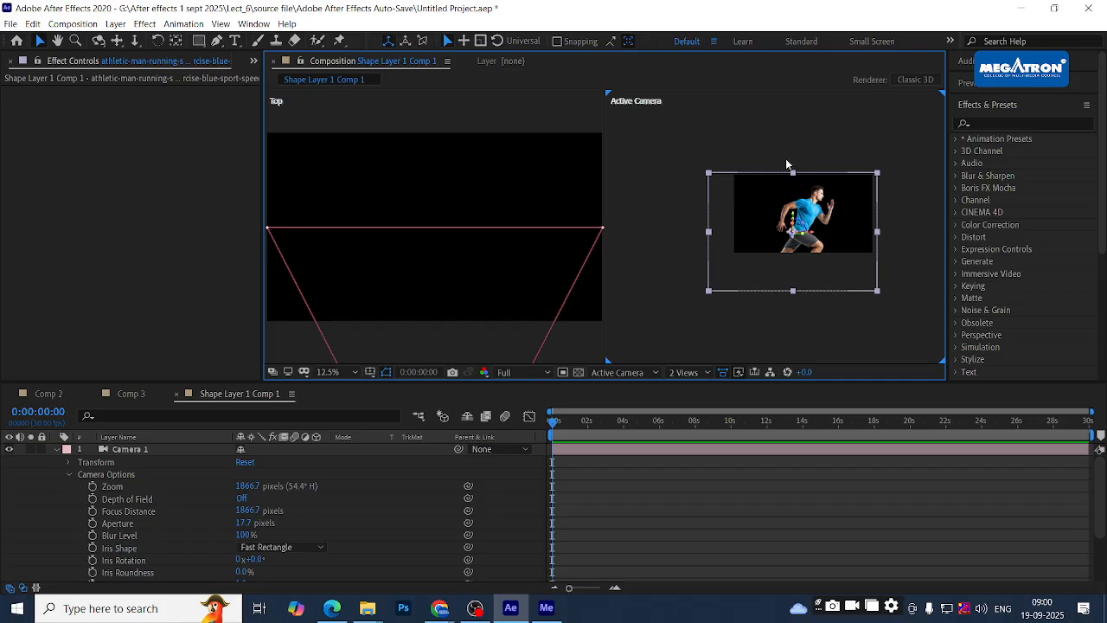
pyautogui.click(361, 109)
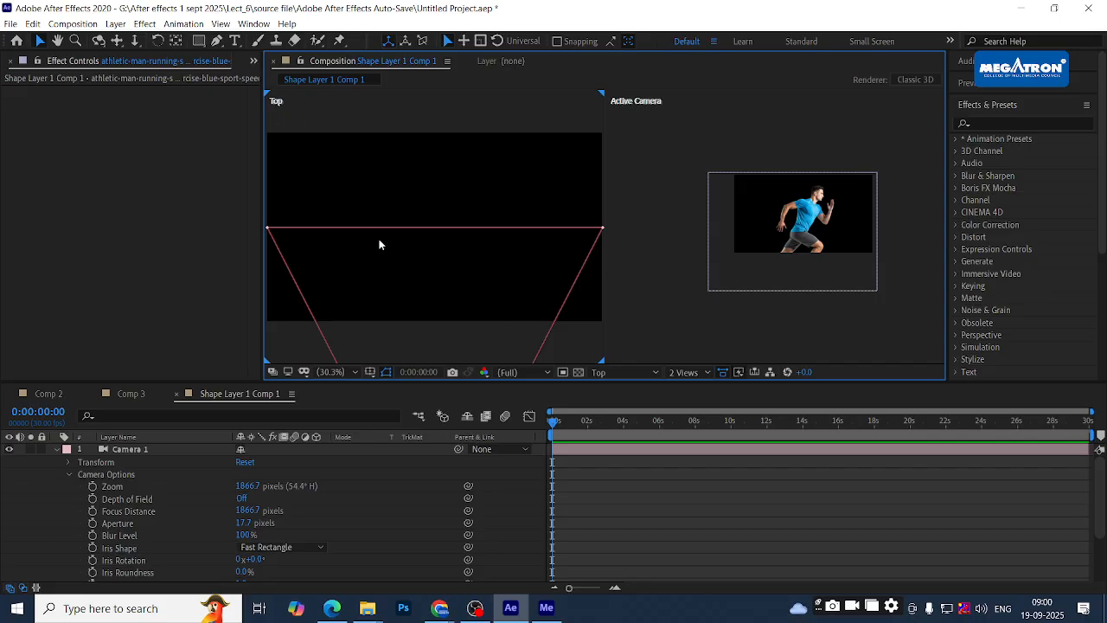
pyautogui.scroll(-3, 404, 227)
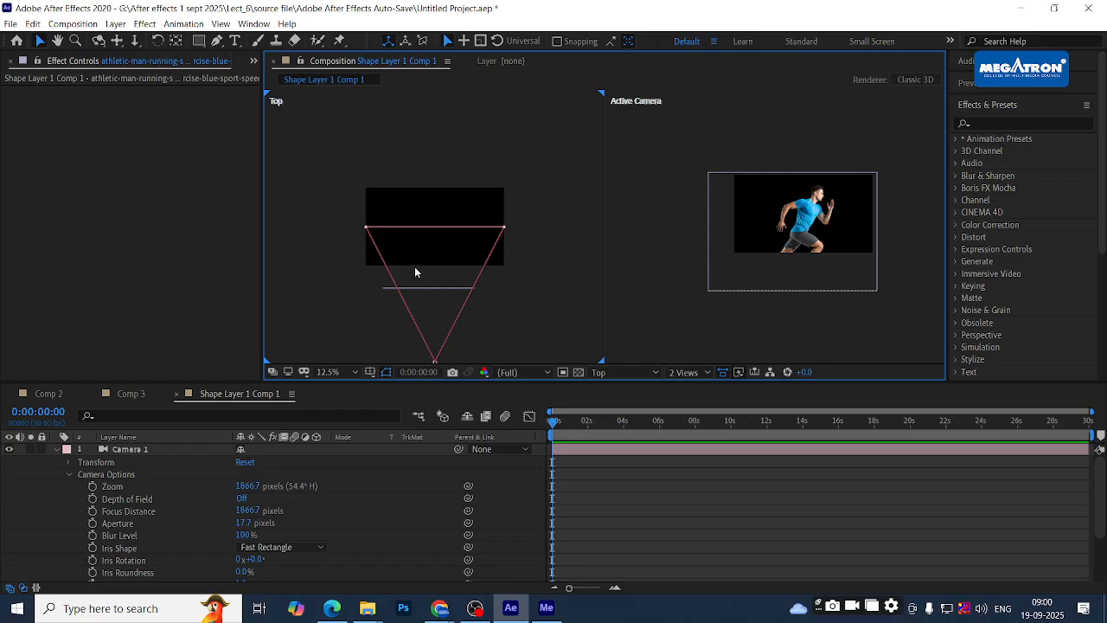
# - Drag Camera 1 along its Z axis in the Top view toward the runner
pyautogui.click(424, 288)
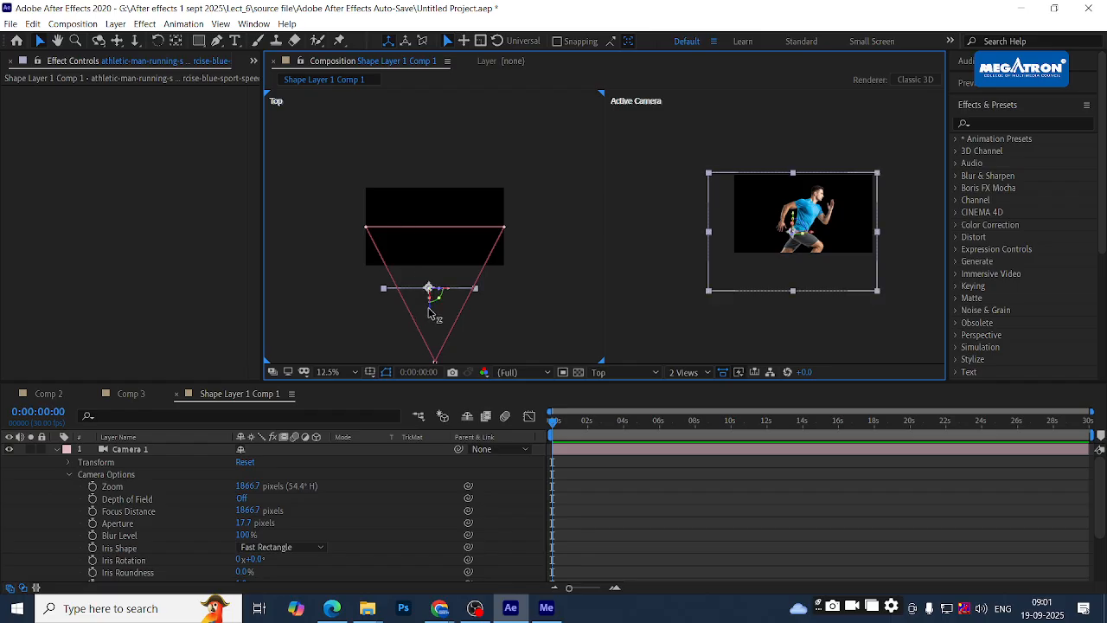
pyautogui.moveTo(429, 295); pyautogui.dragTo(427, 262)
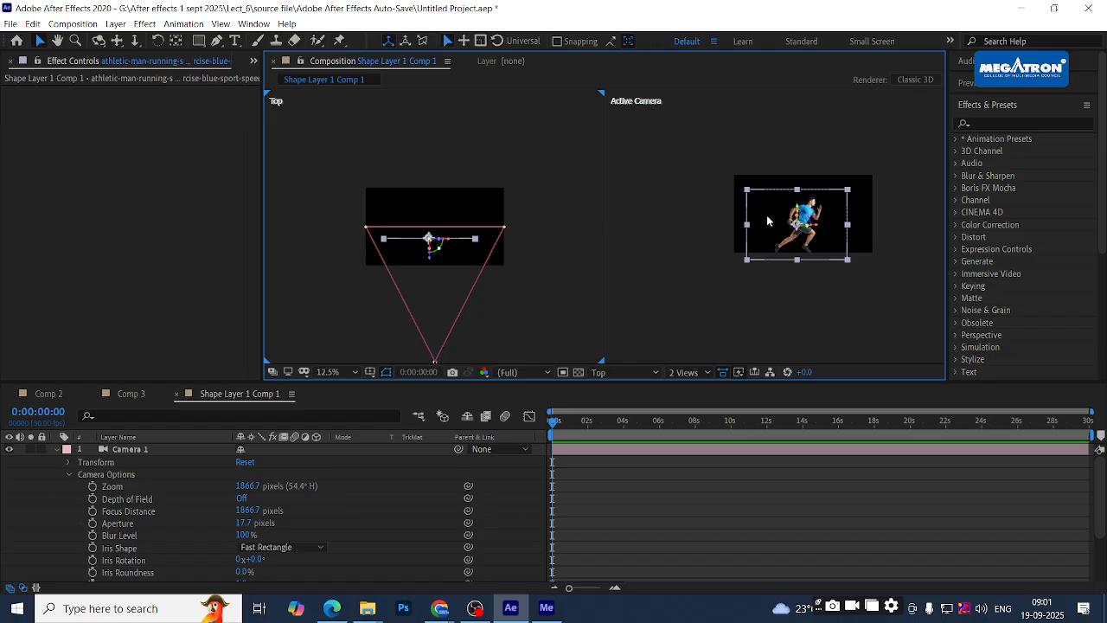
pyautogui.moveTo(438, 271); pyautogui.dragTo(437, 274)
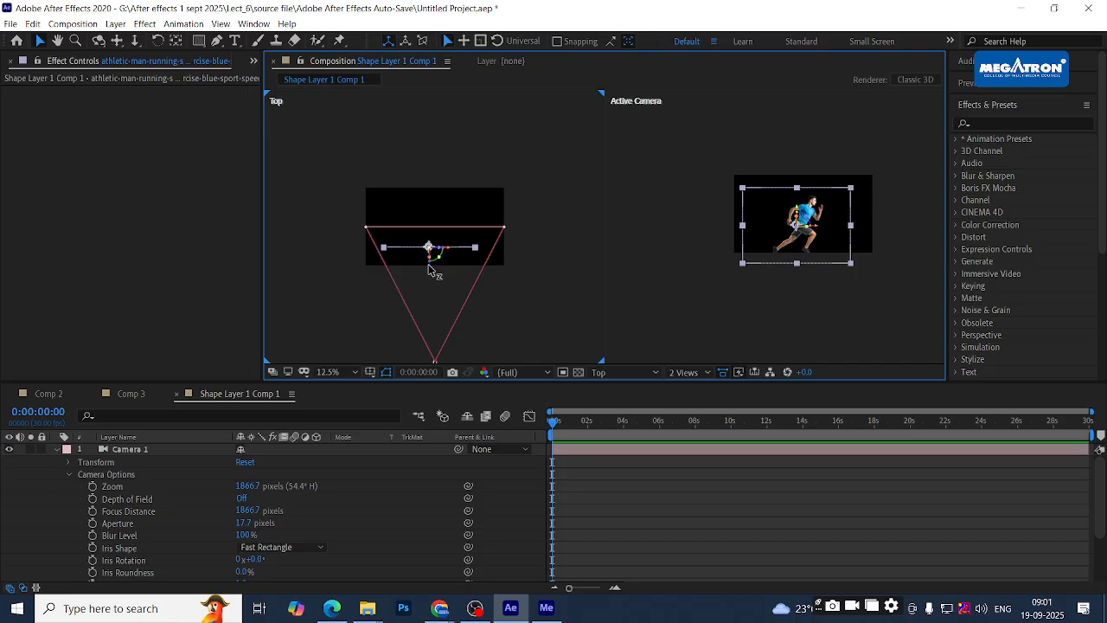
pyautogui.moveTo(435, 278); pyautogui.dragTo(427, 250)
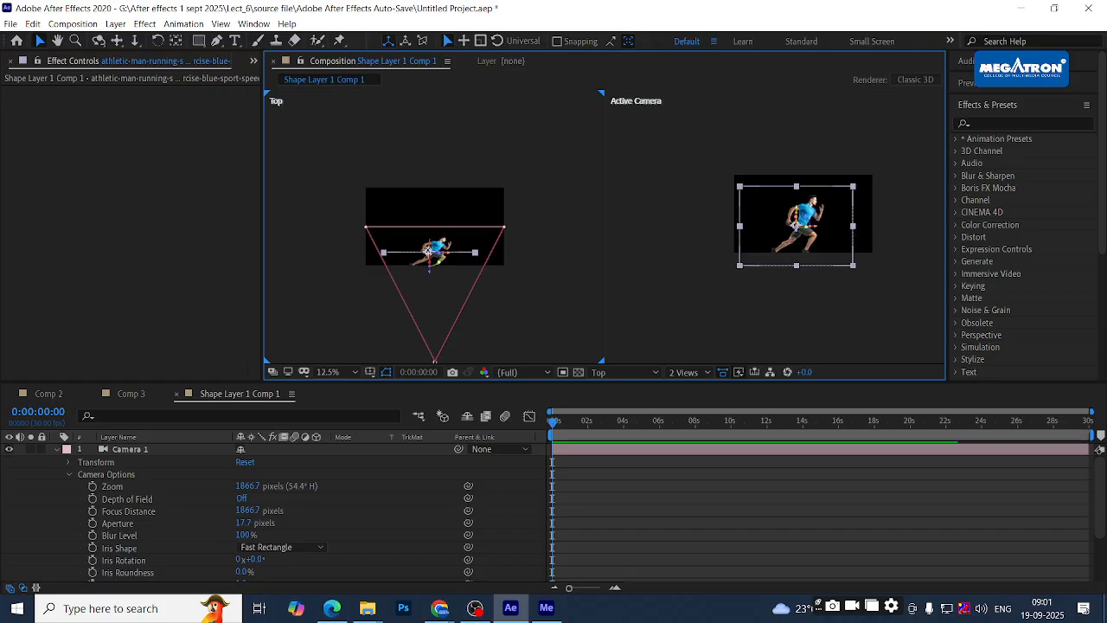
pyautogui.moveTo(563, 422); pyautogui.dragTo(518, 424)
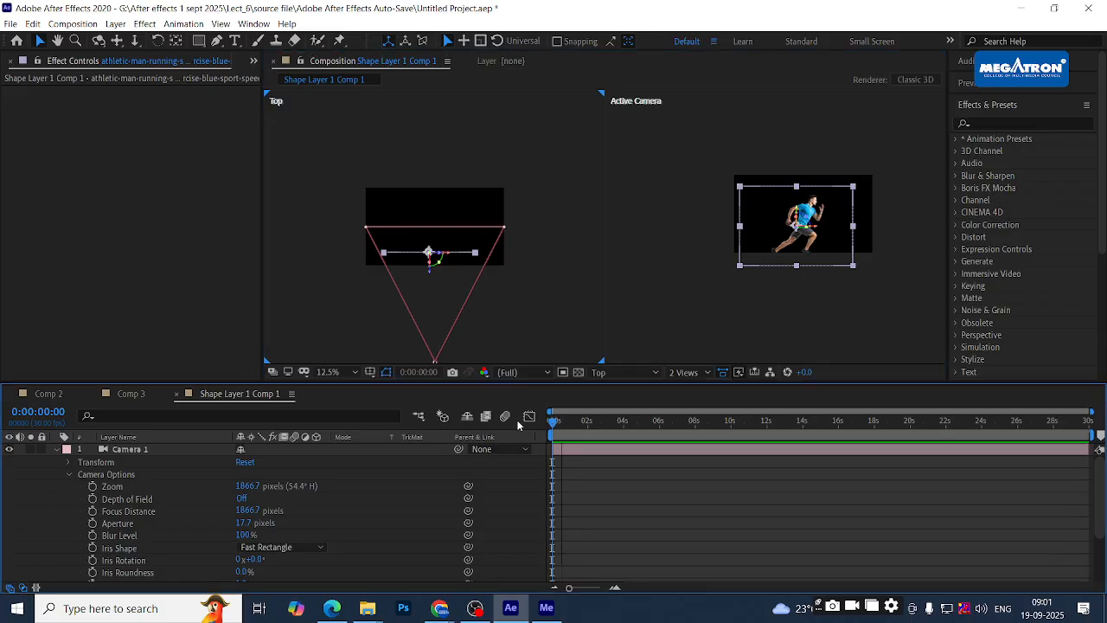
pyautogui.click(443, 133)
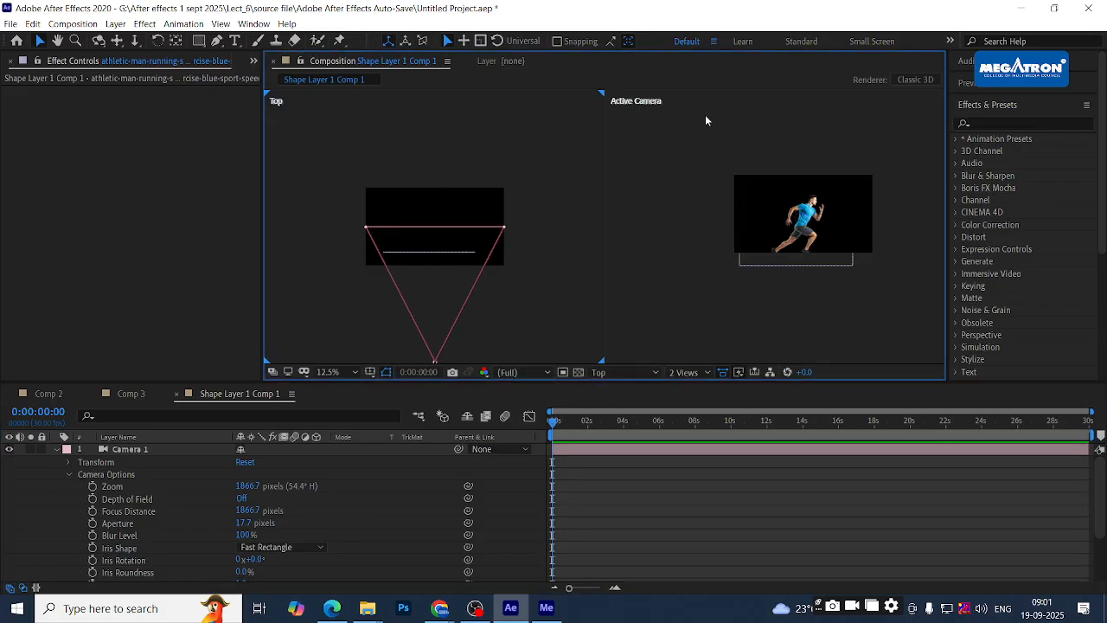
# - Switch the viewer layout to 4 Views showing Top, Active Camera, Front and Right
pyautogui.click(649, 106)
pyautogui.click(591, 114)
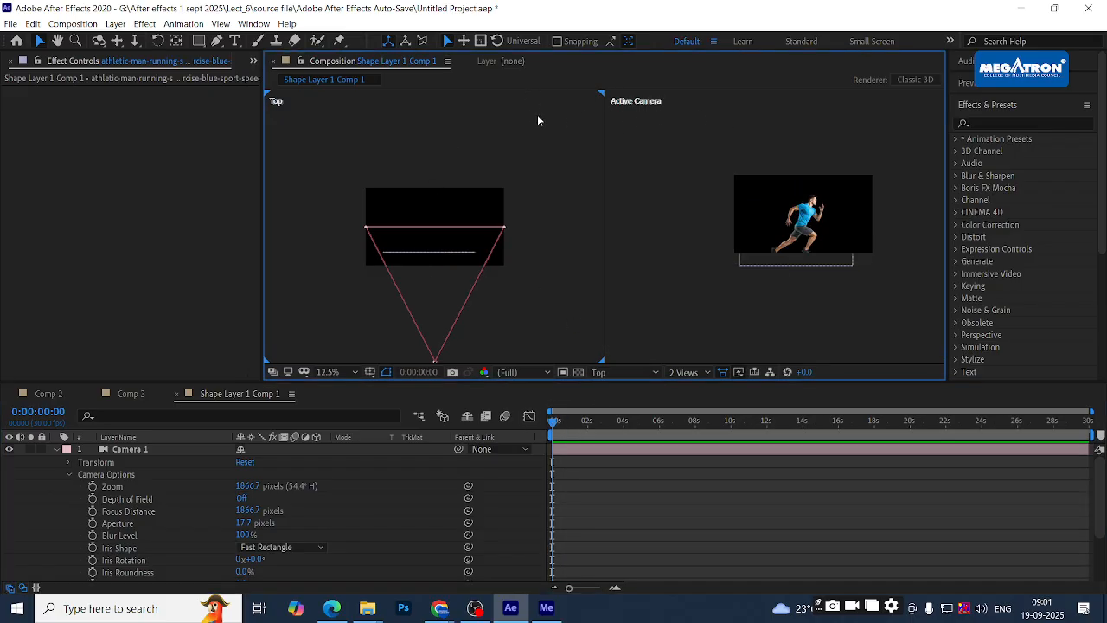
pyautogui.click(673, 372)
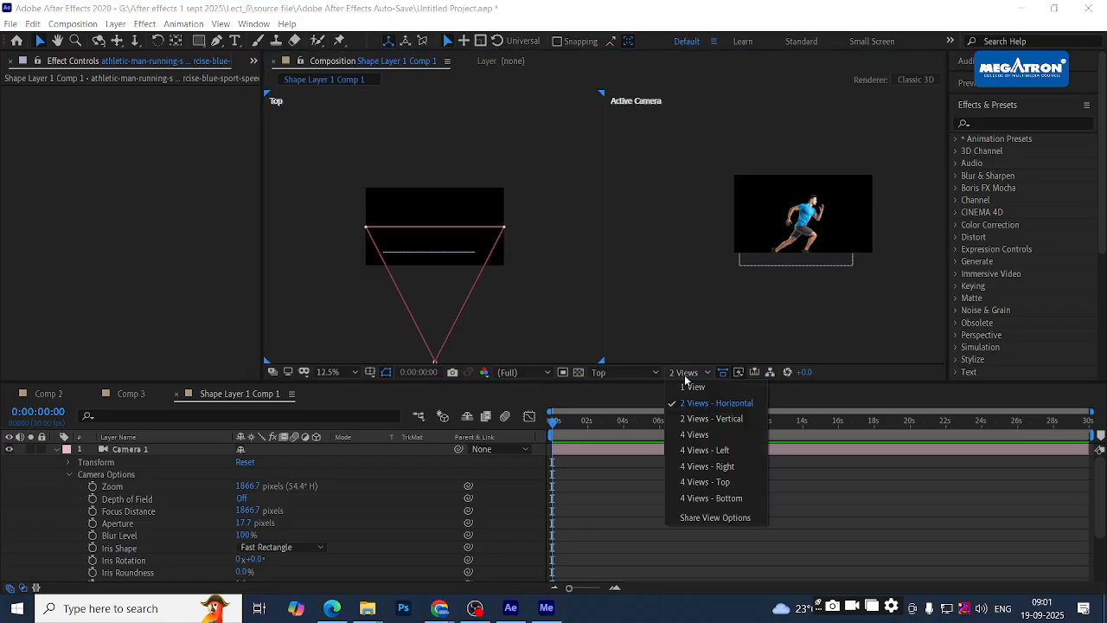
pyautogui.click(723, 434)
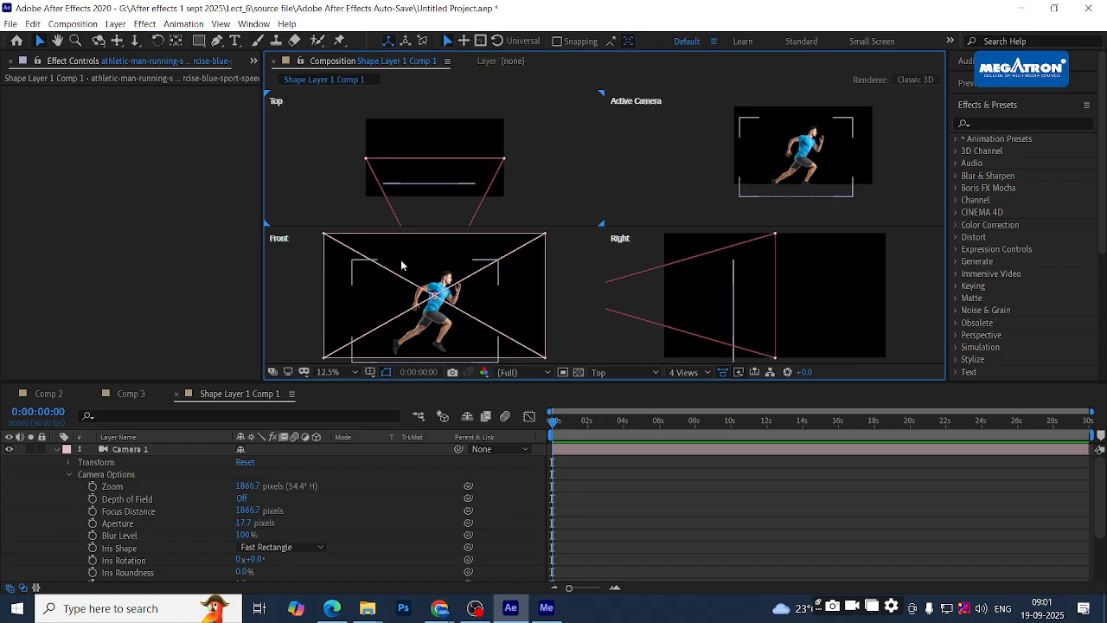
pyautogui.click(657, 107)
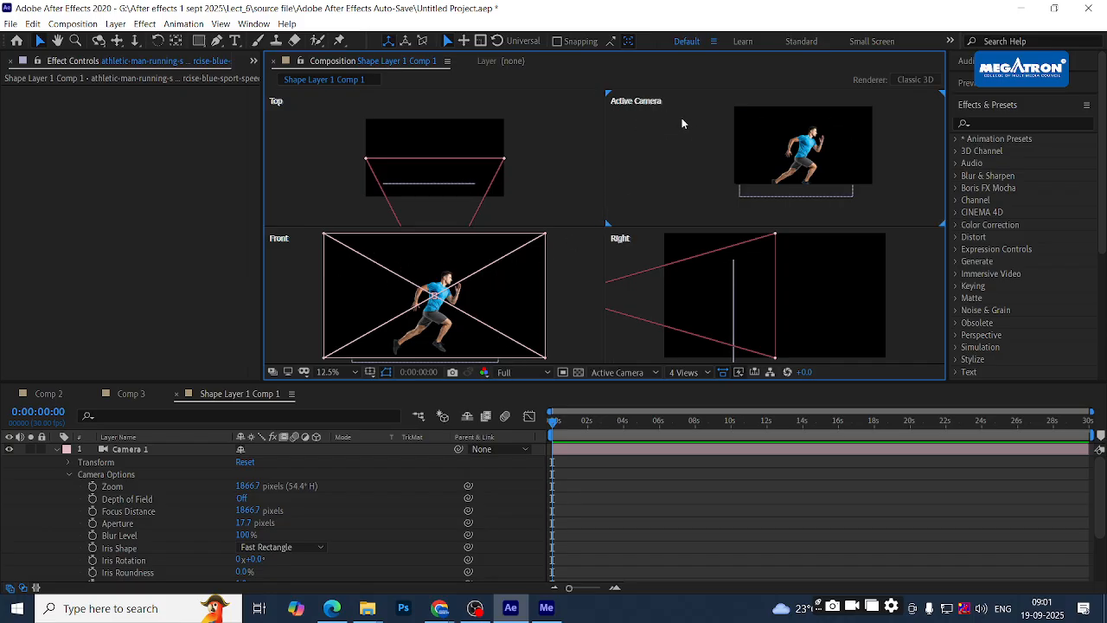
pyautogui.click(528, 145)
pyautogui.click(573, 263)
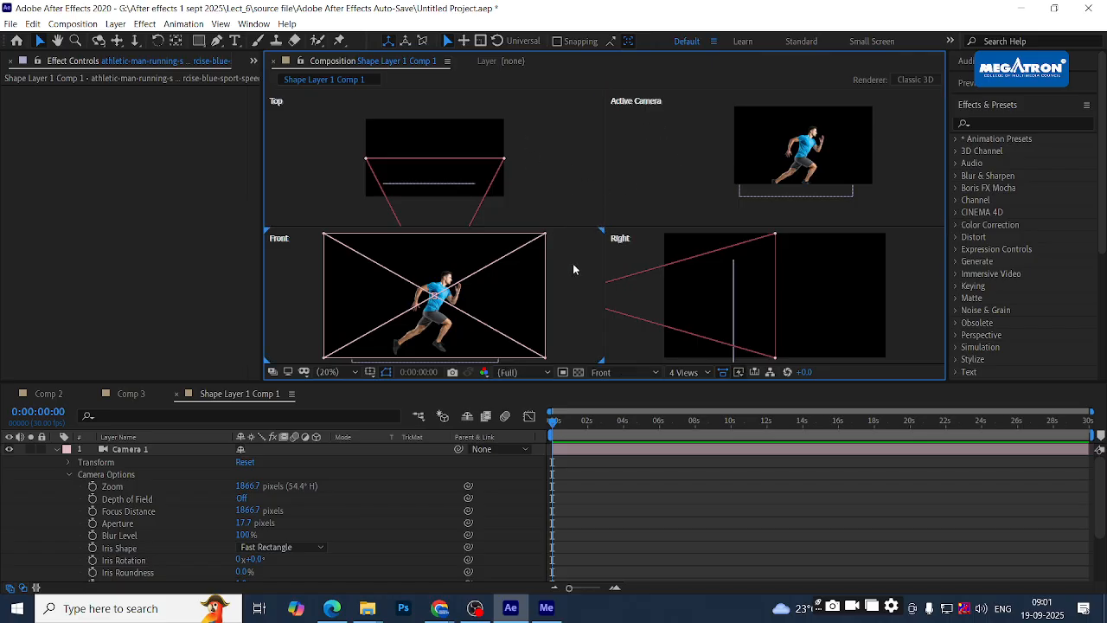
pyautogui.click(631, 259)
pyautogui.click(575, 271)
# - Set the lower-left pane to the Left view and keep the Active Camera pane
pyautogui.click(617, 372)
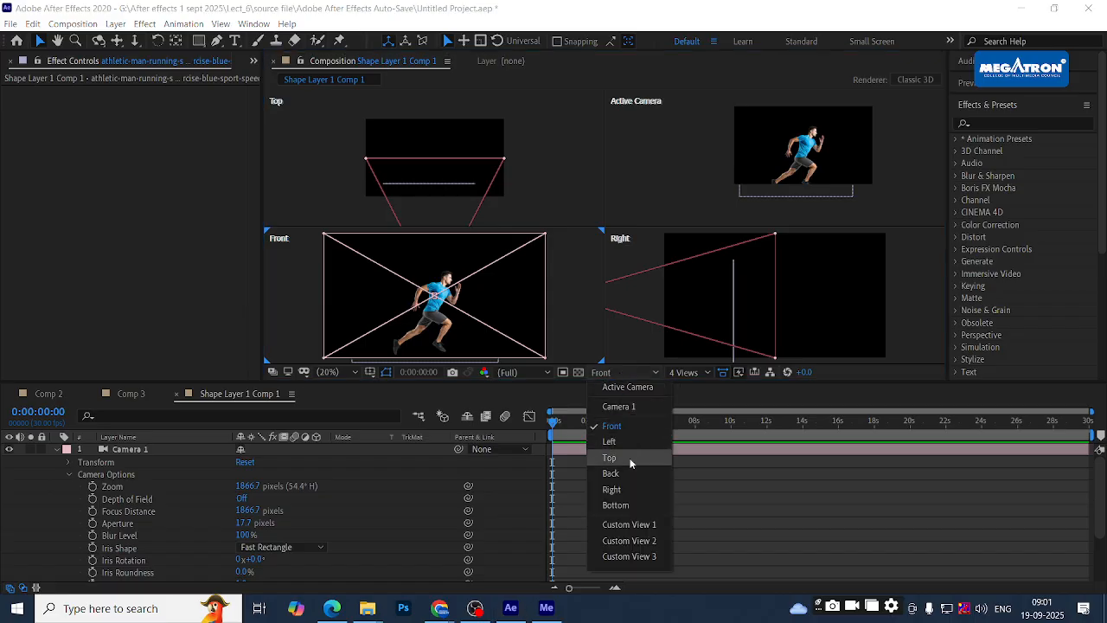
pyautogui.click(610, 441)
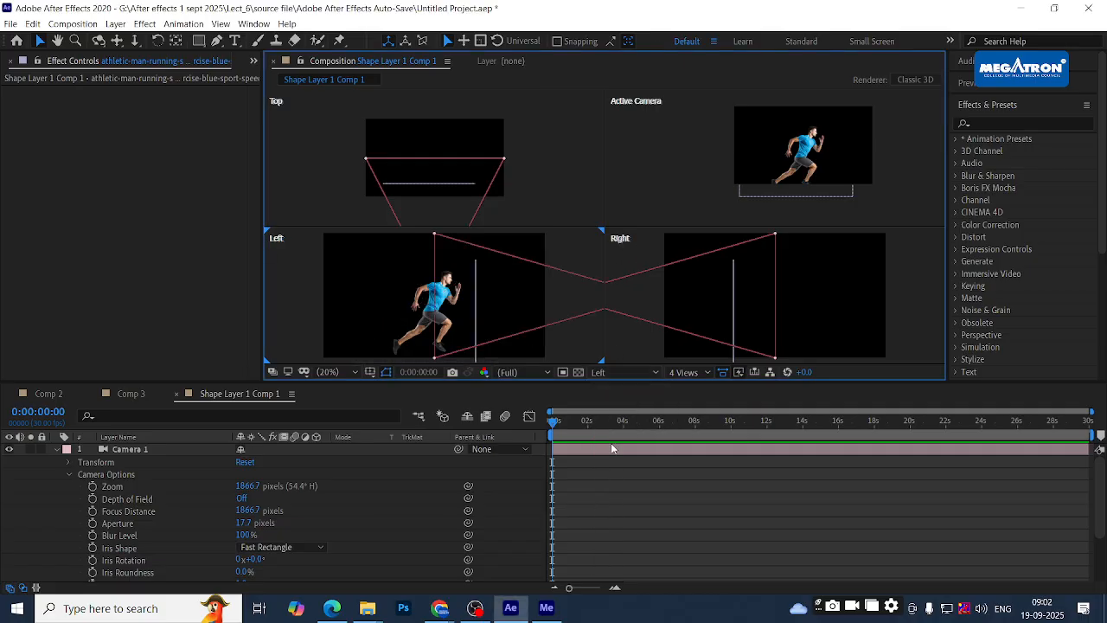
pyautogui.scroll(-1, 493, 282)
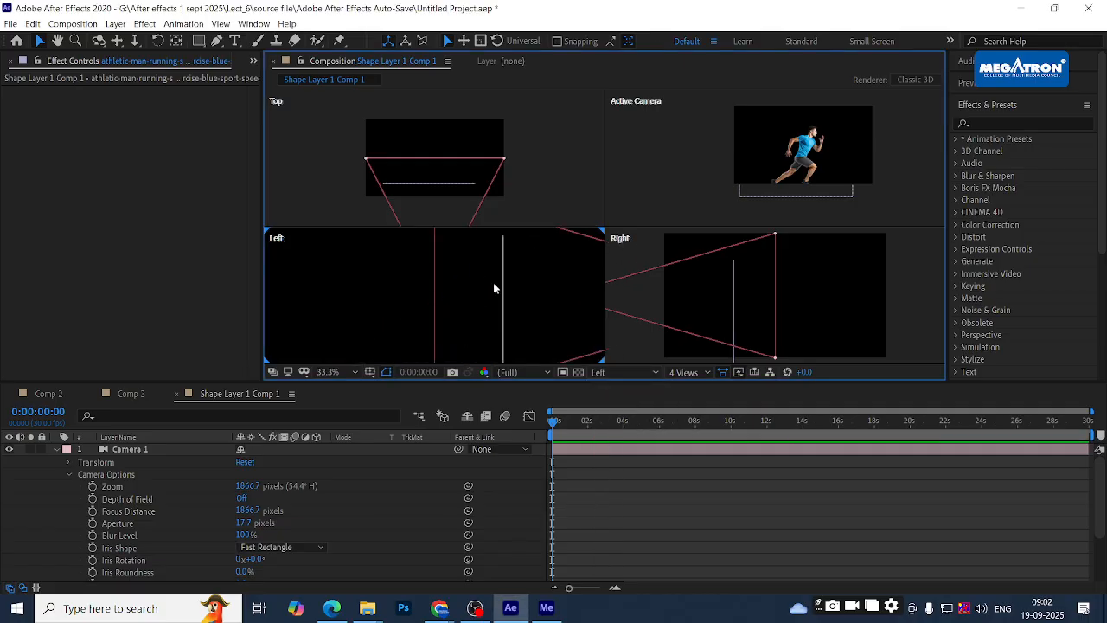
pyautogui.scroll(-2, 650, 306)
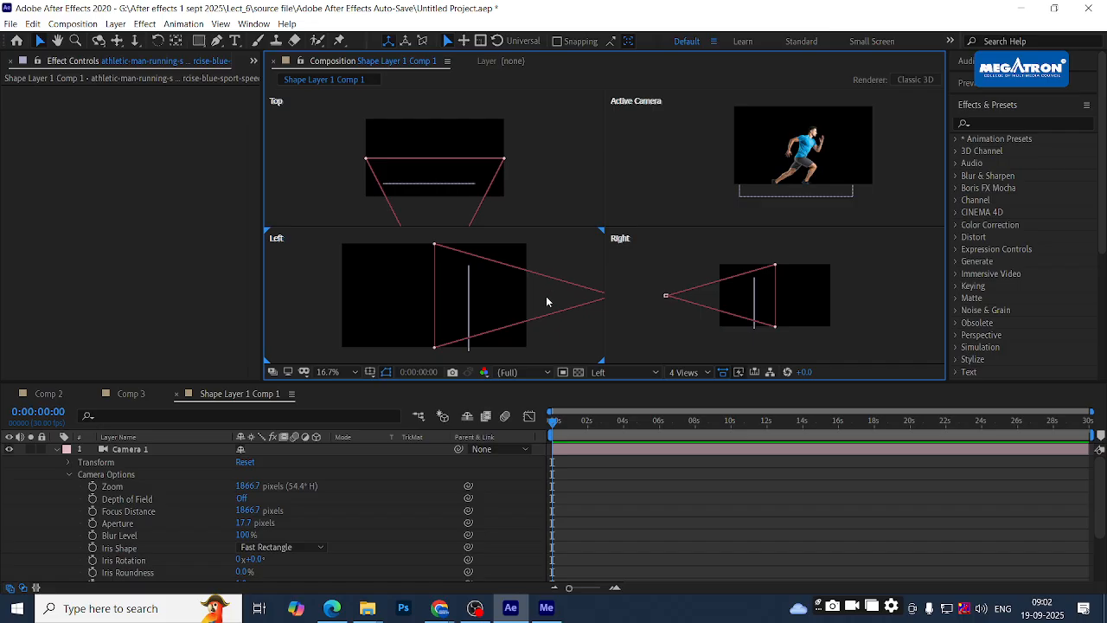
pyautogui.scroll(-2, 547, 301)
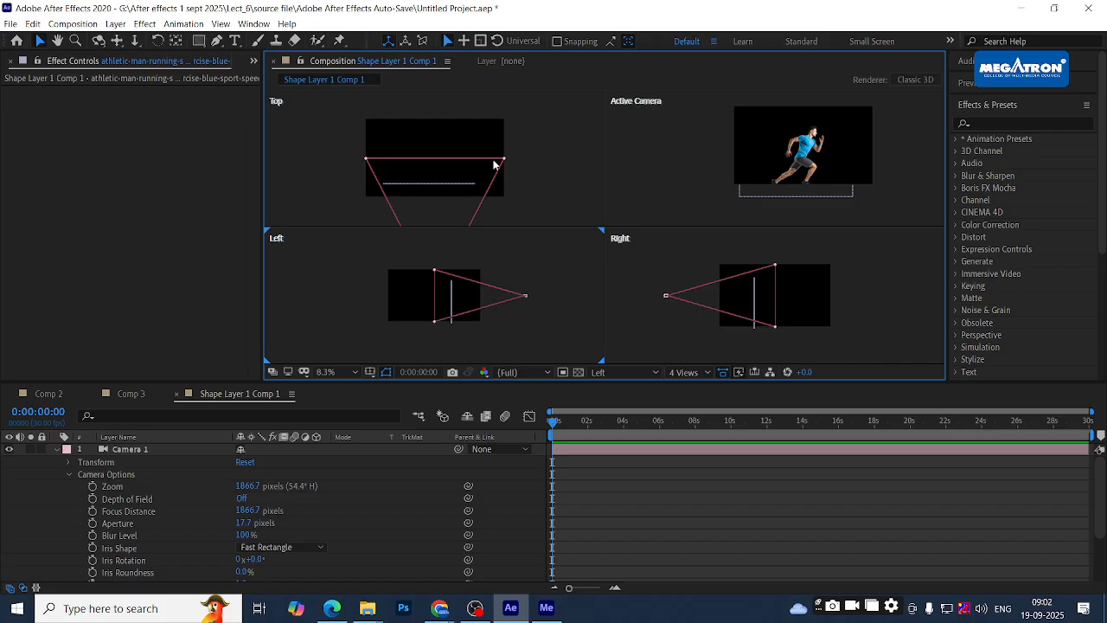
pyautogui.click(663, 173)
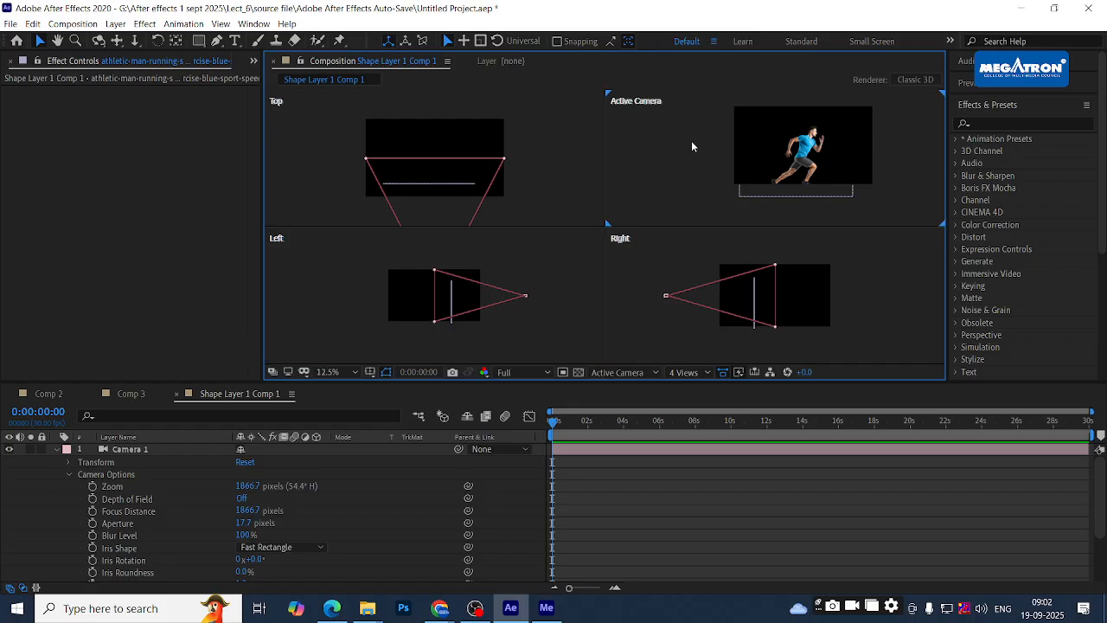
pyautogui.click(624, 372)
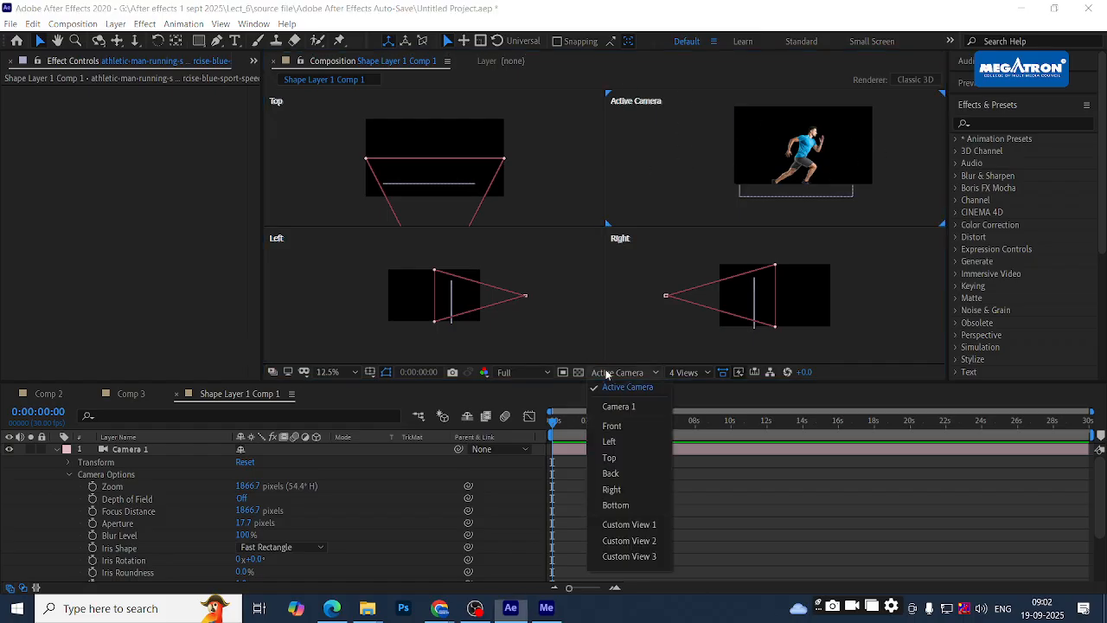
pyautogui.click(650, 388)
pyautogui.click(685, 372)
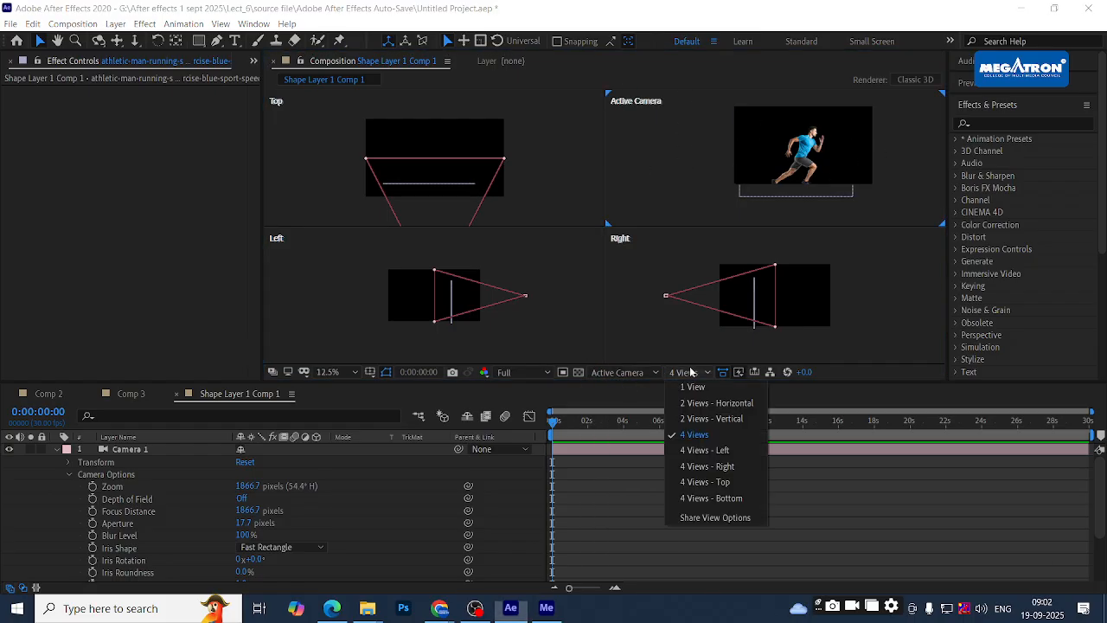
# - Return to a single Active Camera view and turn Camera 1's Depth of Field On
pyautogui.click(702, 386)
pyautogui.scroll(-1, 621, 208)
pyautogui.scroll(2, 621, 208)
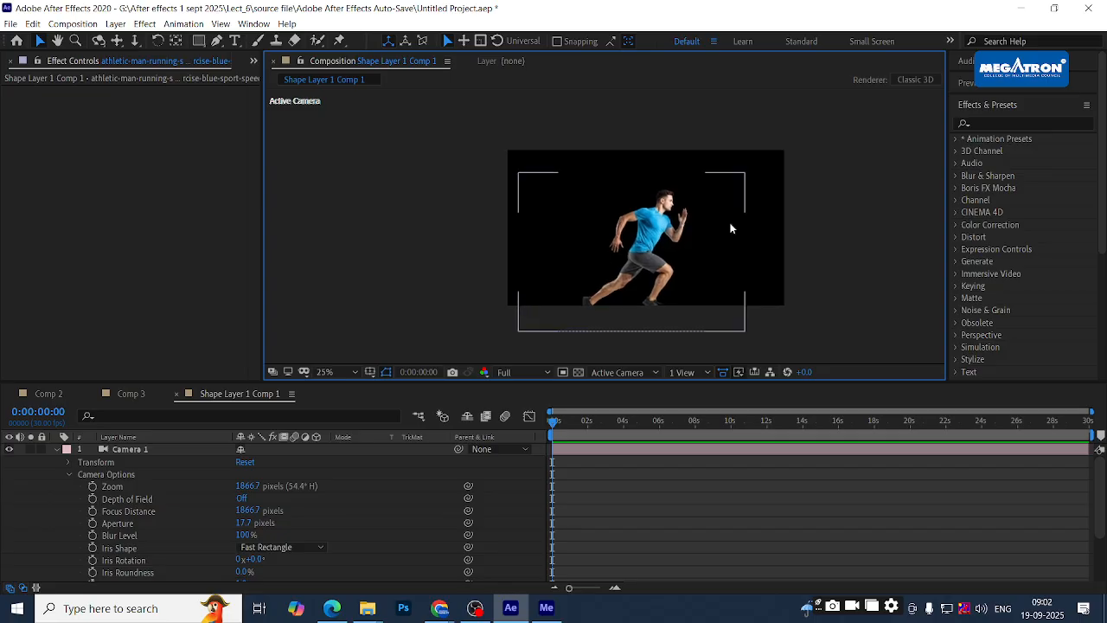
pyautogui.scroll(1, 731, 228)
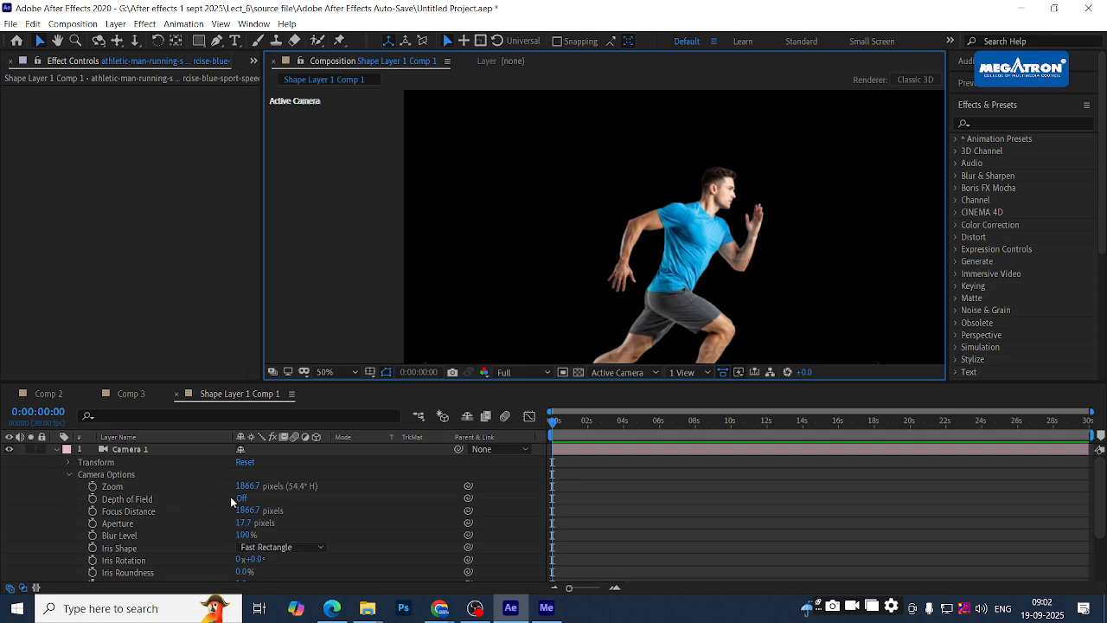
pyautogui.click(115, 501)
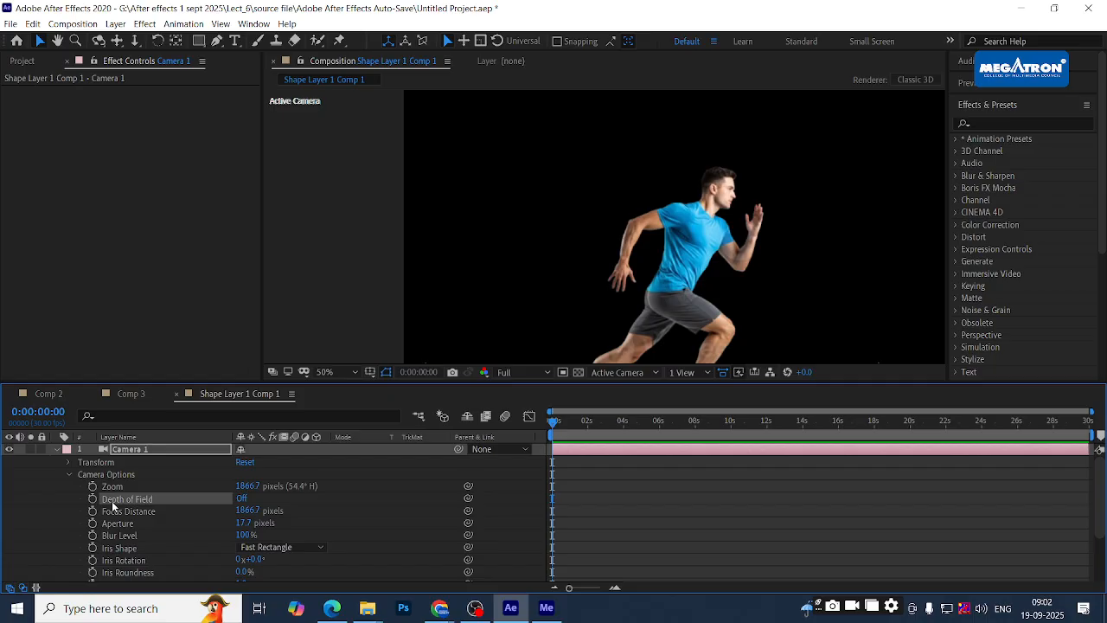
pyautogui.click(241, 500)
# - Push the runner layer back along Z to 1134.8 and zoom out to 25%
pyautogui.click(695, 291)
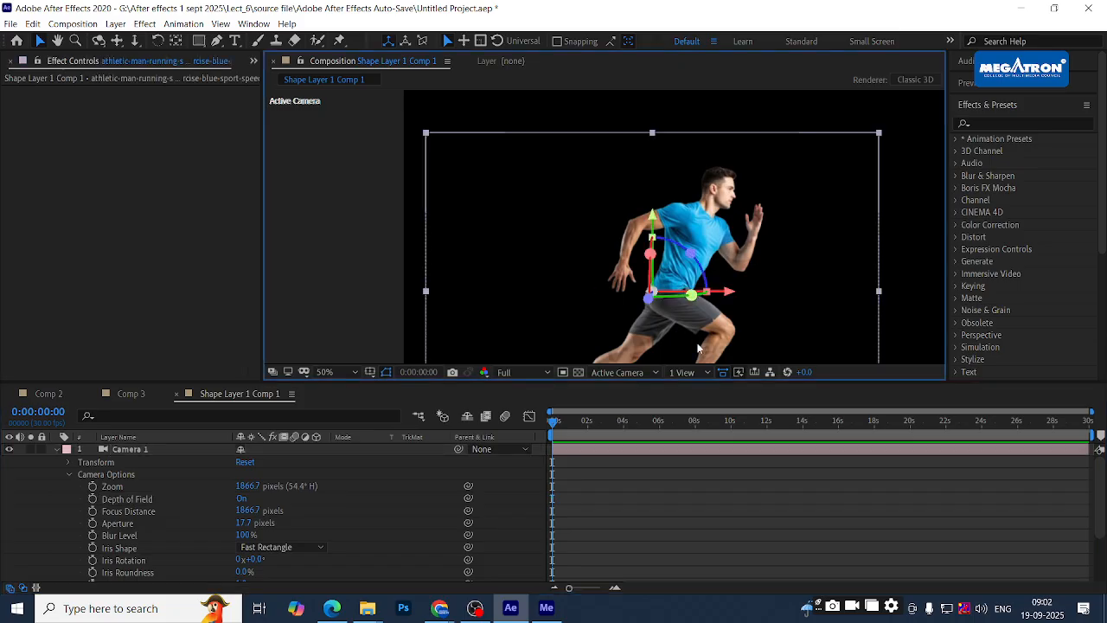
pyautogui.moveTo(648, 297); pyautogui.dragTo(813, 77)
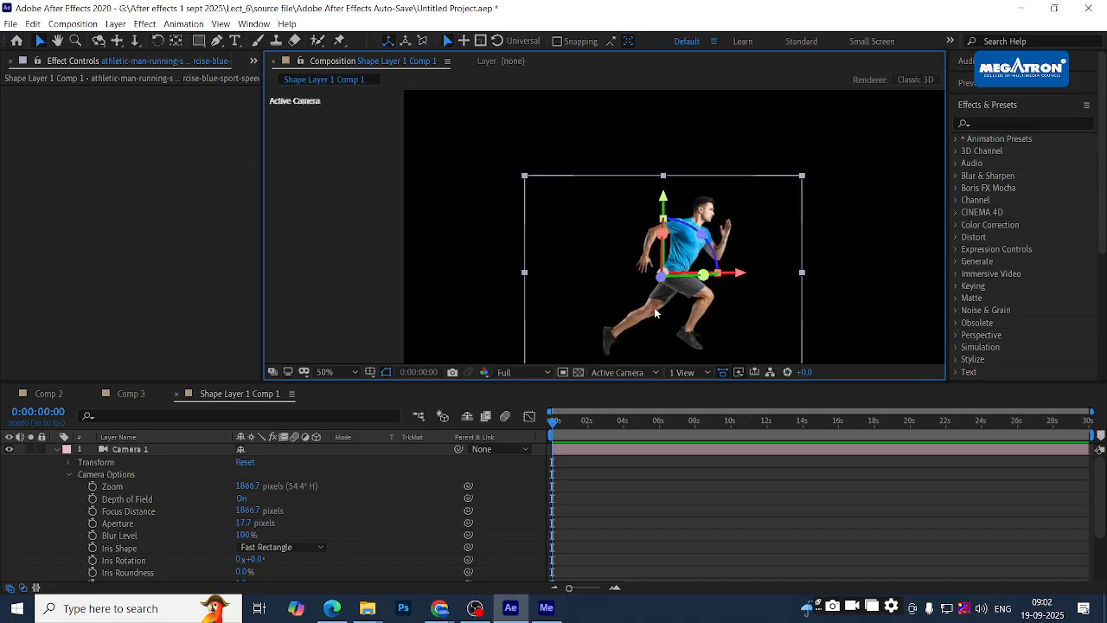
pyautogui.moveTo(665, 283); pyautogui.dragTo(812, 89)
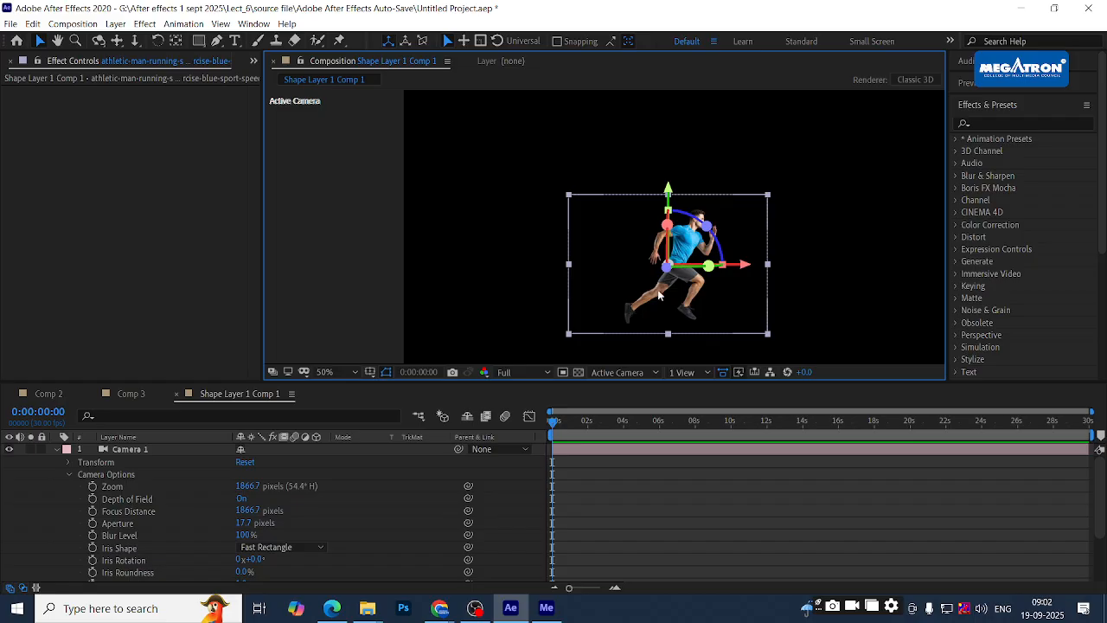
pyautogui.press(',')
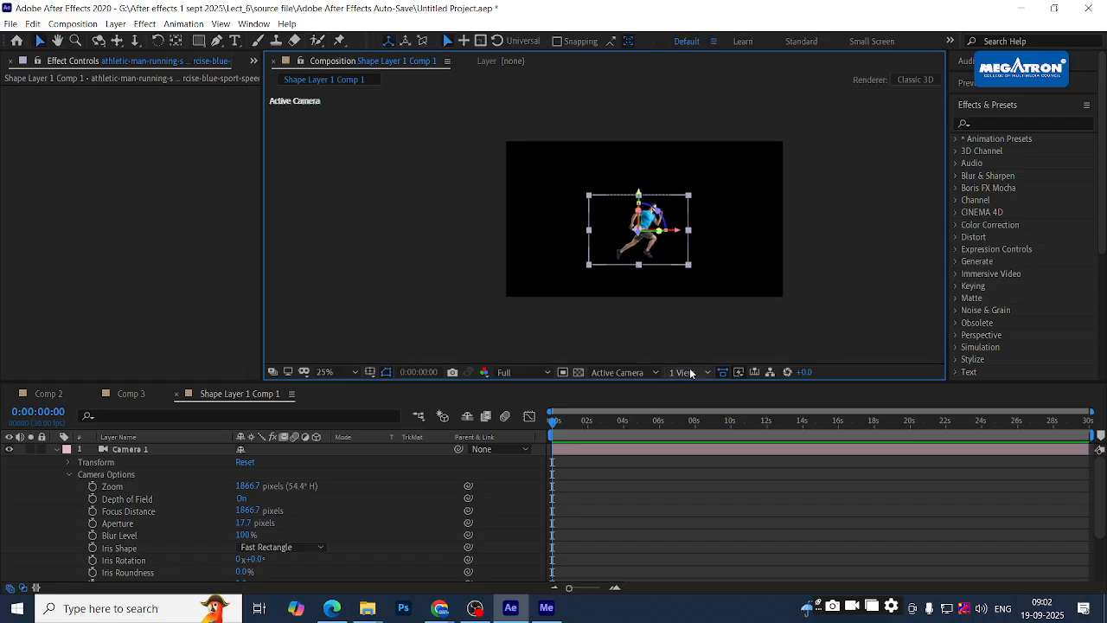
# - Set the layout to 2 Views - Horizontal and make the Top view active
pyautogui.click(690, 372)
pyautogui.click(713, 402)
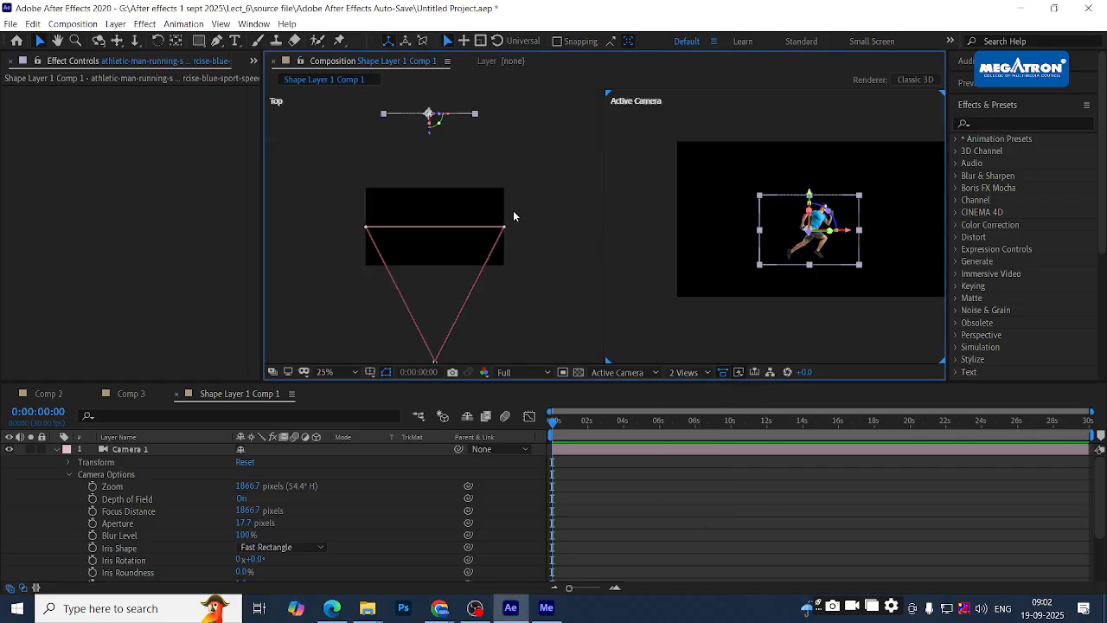
pyautogui.scroll(-4, 519, 236)
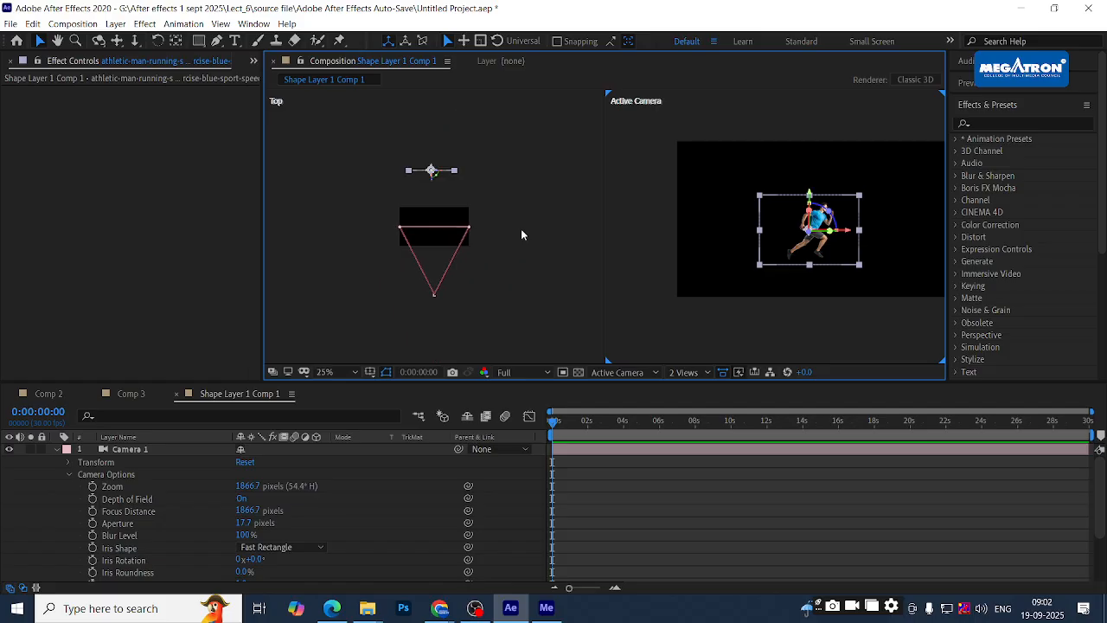
pyautogui.scroll(3, 446, 247)
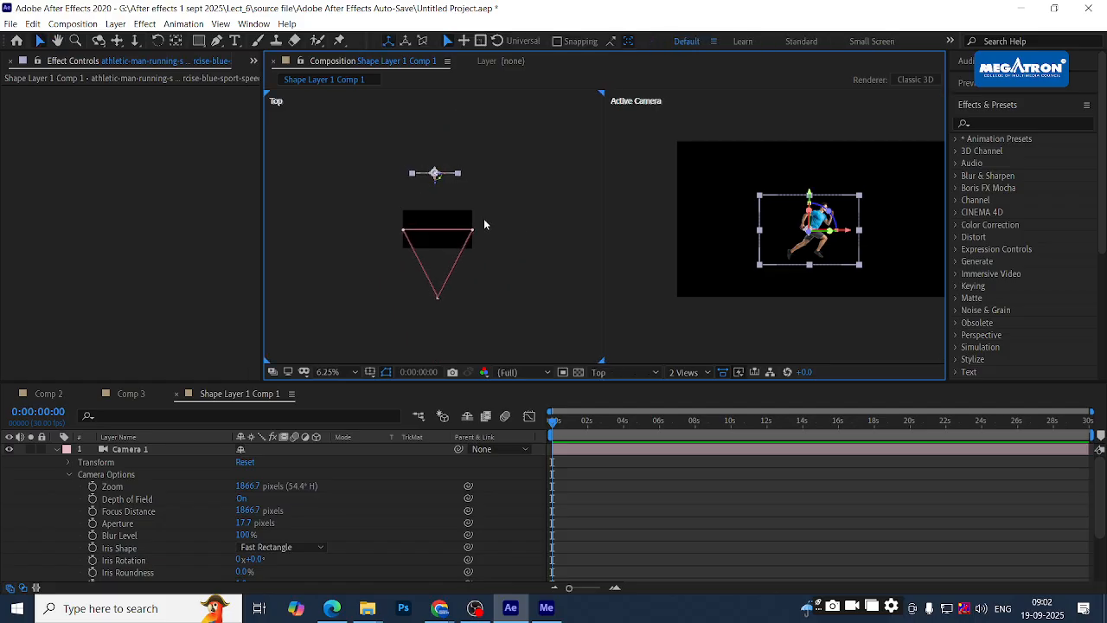
pyautogui.scroll(1, 879, 256)
pyautogui.scroll(-2, 878, 255)
pyautogui.scroll(-1, 878, 254)
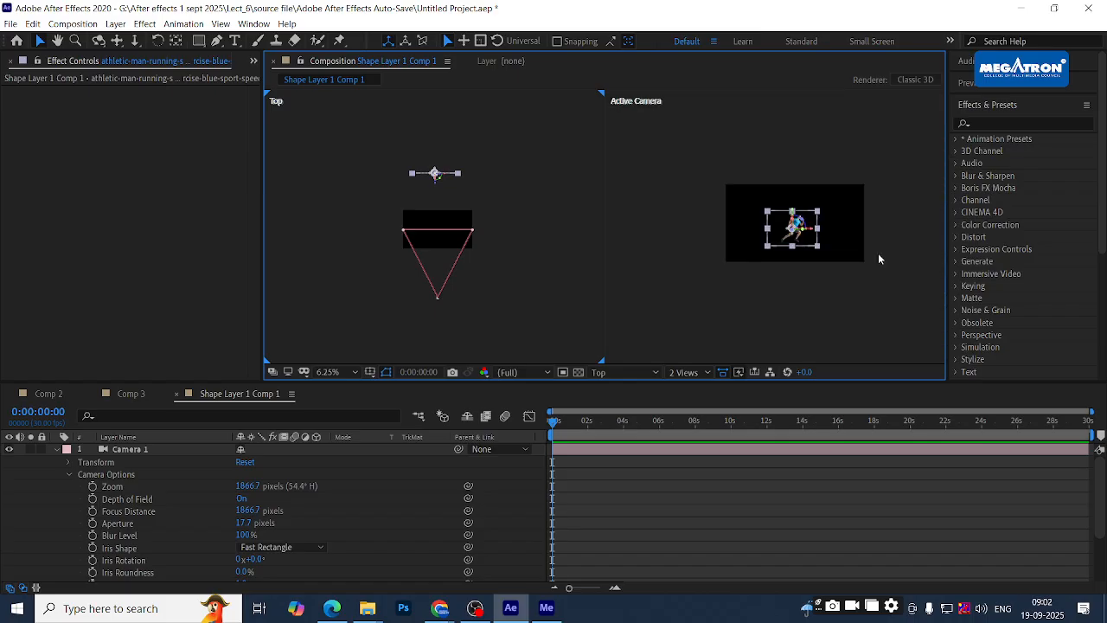
pyautogui.scroll(1, 820, 242)
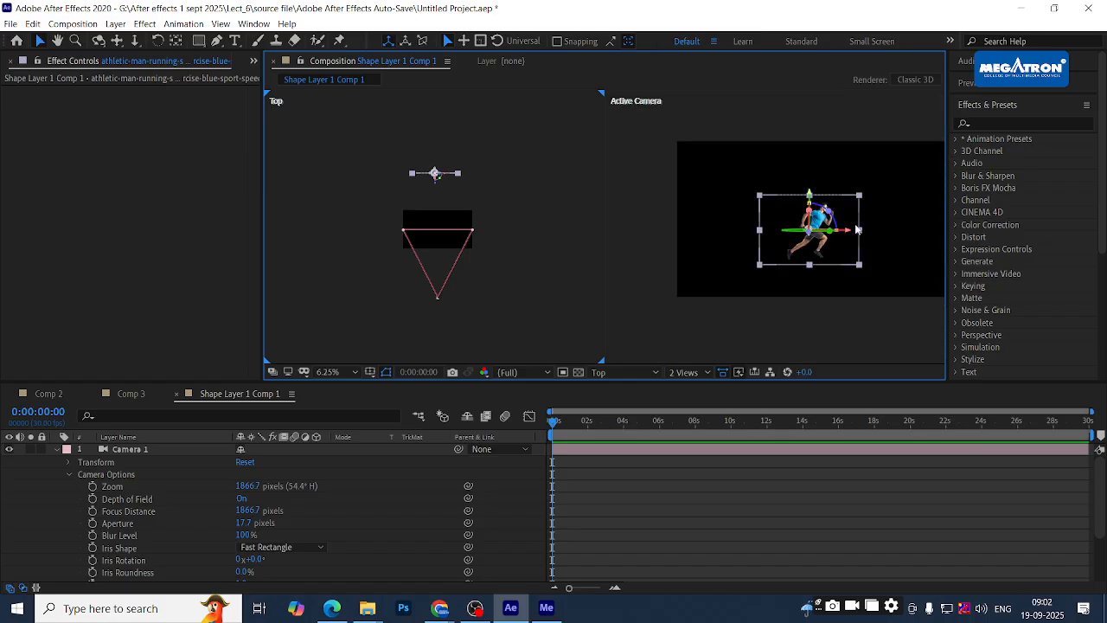
pyautogui.press('space')
pyautogui.moveTo(893, 214); pyautogui.dragTo(877, 223)
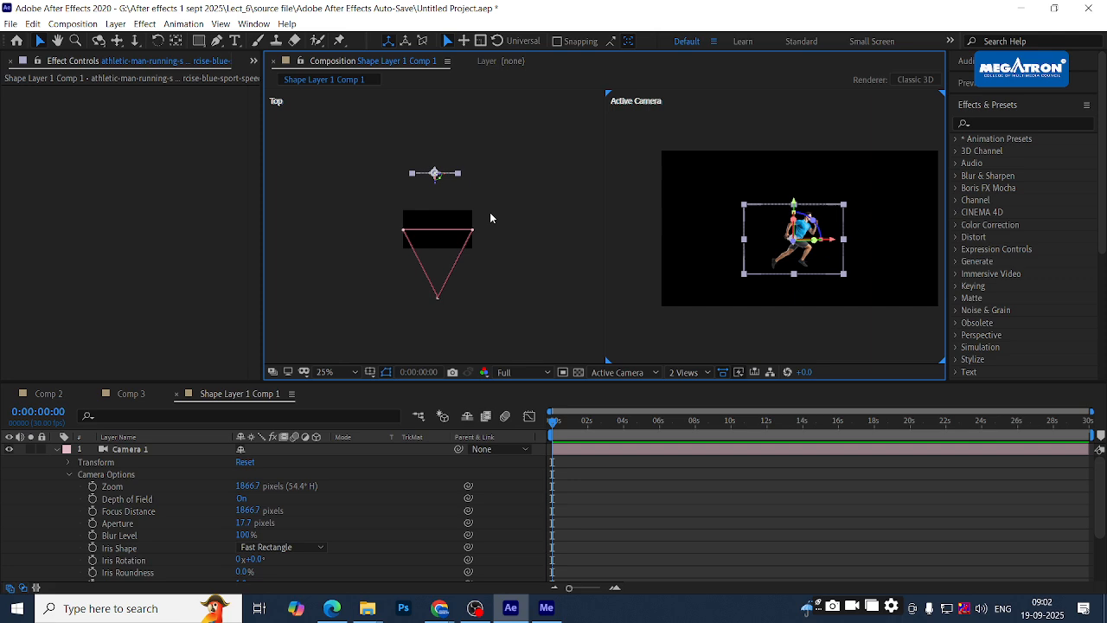
pyautogui.click(491, 217)
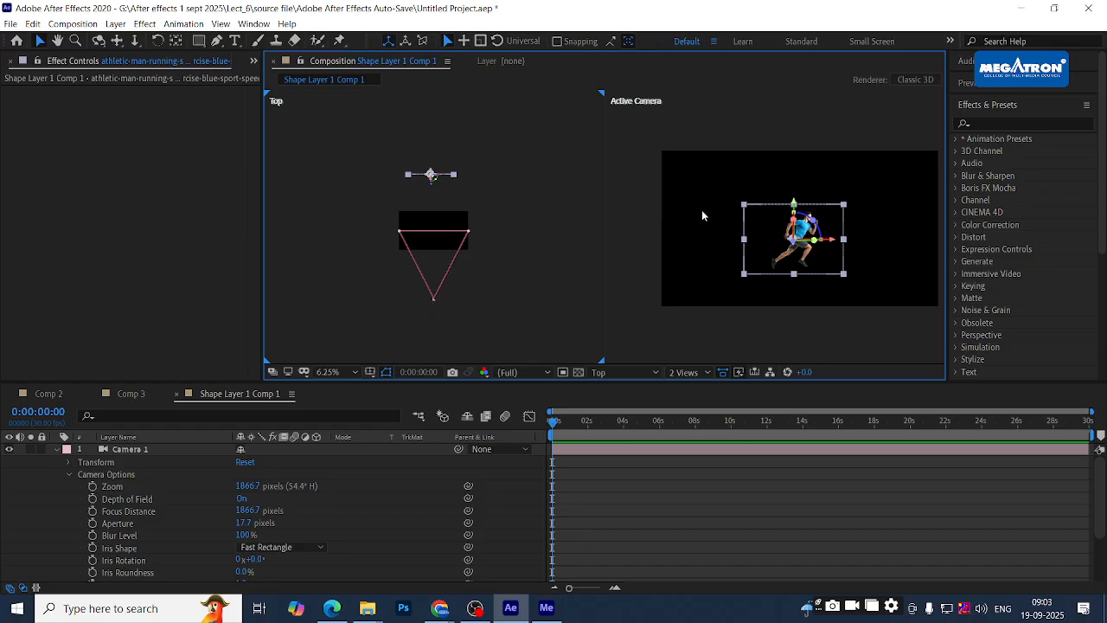
# - Scale up the runner layer, then slide Camera 1 sideways to X 3344
pyautogui.moveTo(845, 277); pyautogui.dragTo(894, 317)
pyautogui.moveTo(822, 258); pyautogui.dragTo(822, 249)
pyautogui.click(136, 450)
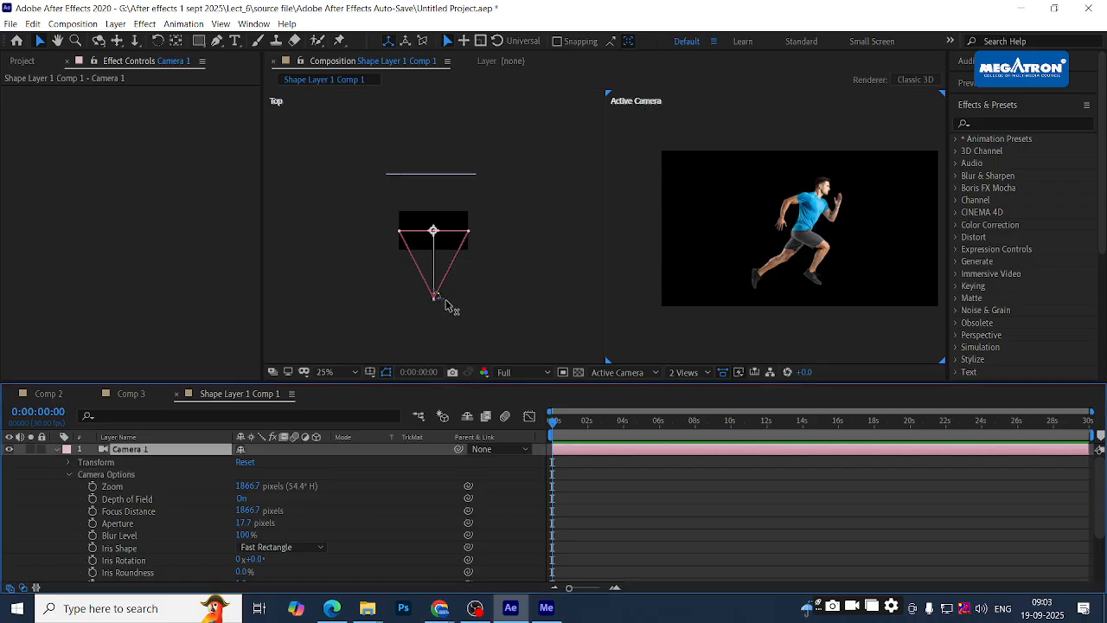
pyautogui.moveTo(441, 310); pyautogui.dragTo(531, 296)
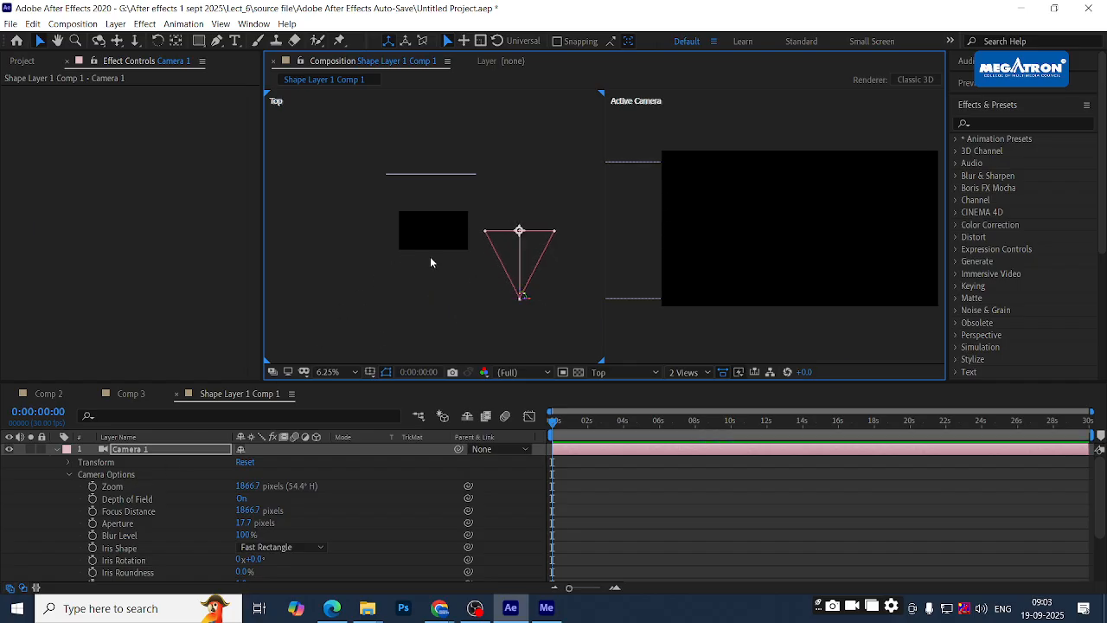
pyautogui.click(69, 463)
# - Create a new null layer, Null 2, with Ctrl+Alt+Shift+Y
pyautogui.click(57, 491)
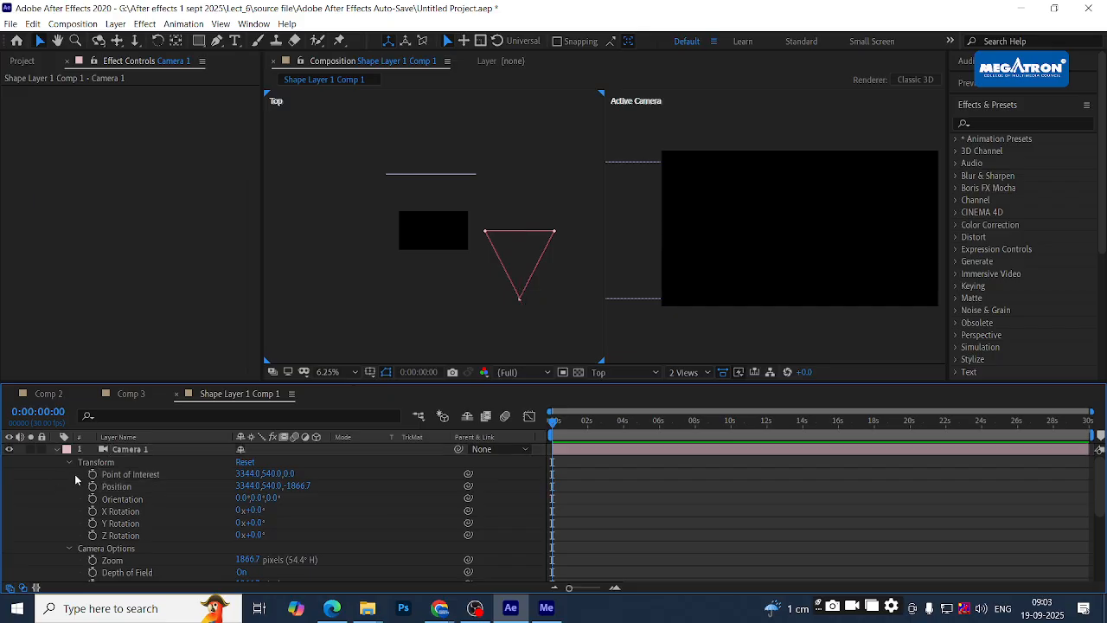
pyautogui.click(116, 451)
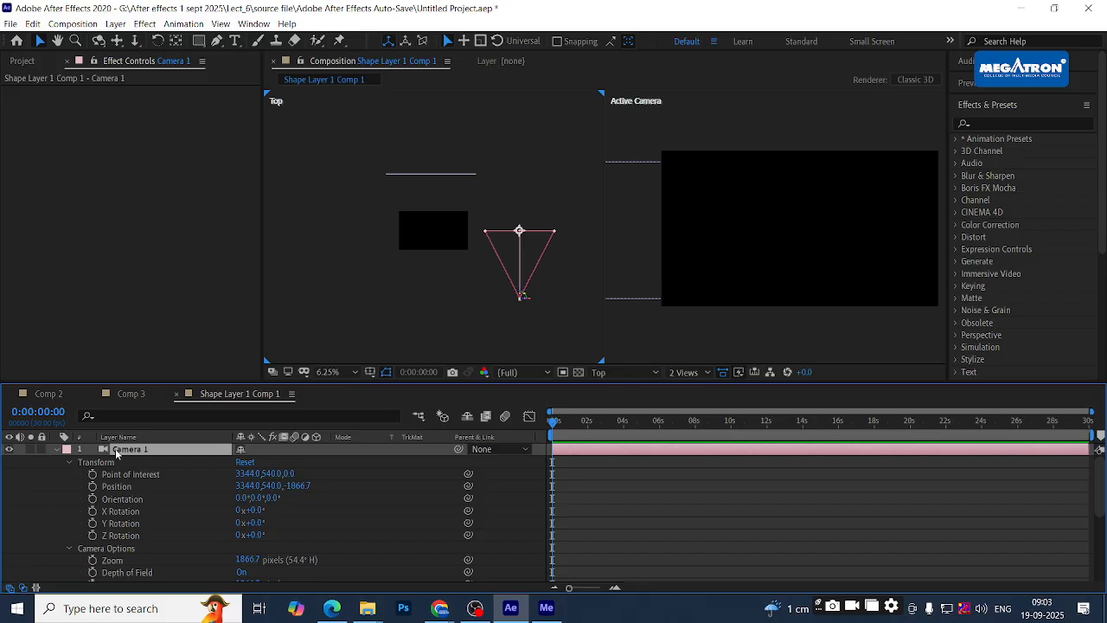
pyautogui.hotkey('ctrl', 'alt', 'shift', 'y')
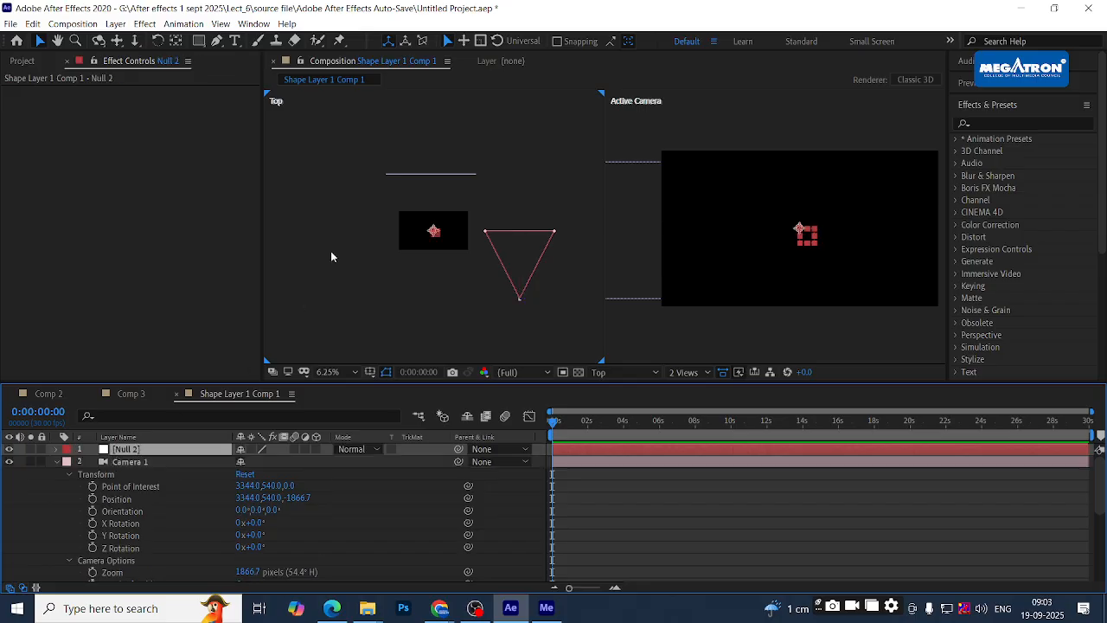
# - Parent Camera 1 to Null 2 and show only Null 2's Position property
pyautogui.click(148, 463)
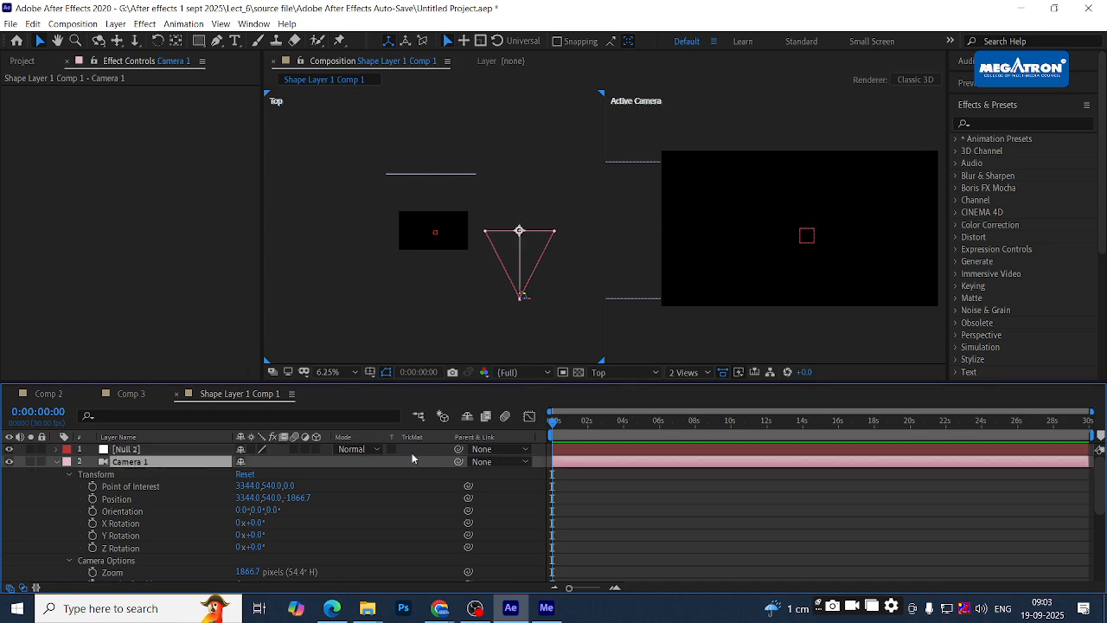
pyautogui.moveTo(458, 462); pyautogui.dragTo(124, 450)
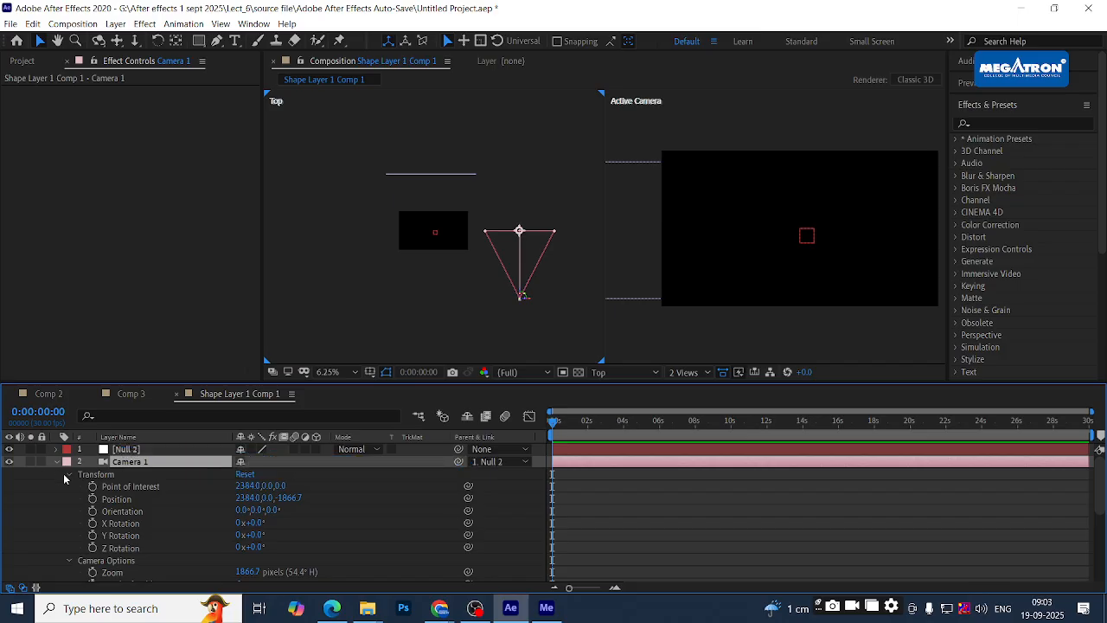
pyautogui.click(69, 475)
pyautogui.click(126, 450)
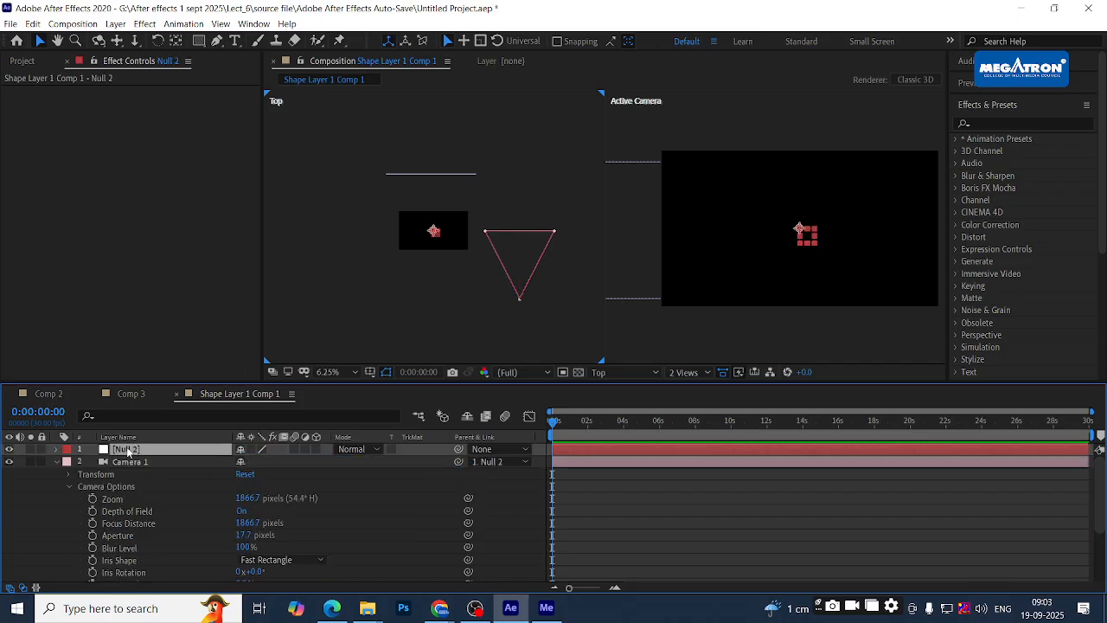
pyautogui.press('p')
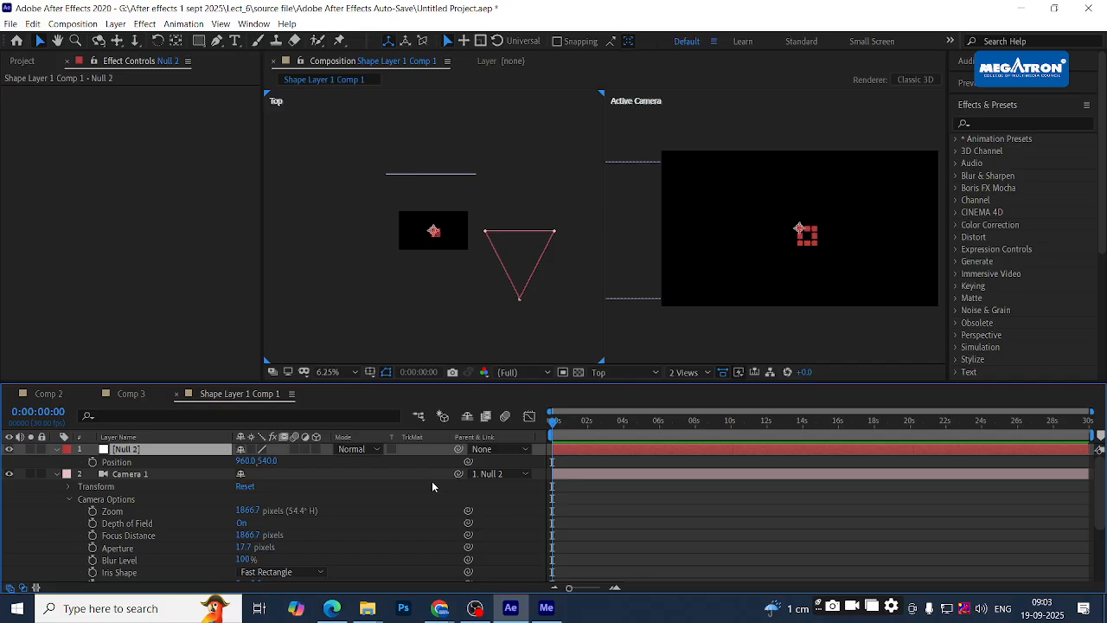
# - Make Null 2 3D, set its Position X to -1539 and keyframe Position at 0:00
pyautogui.click(318, 448)
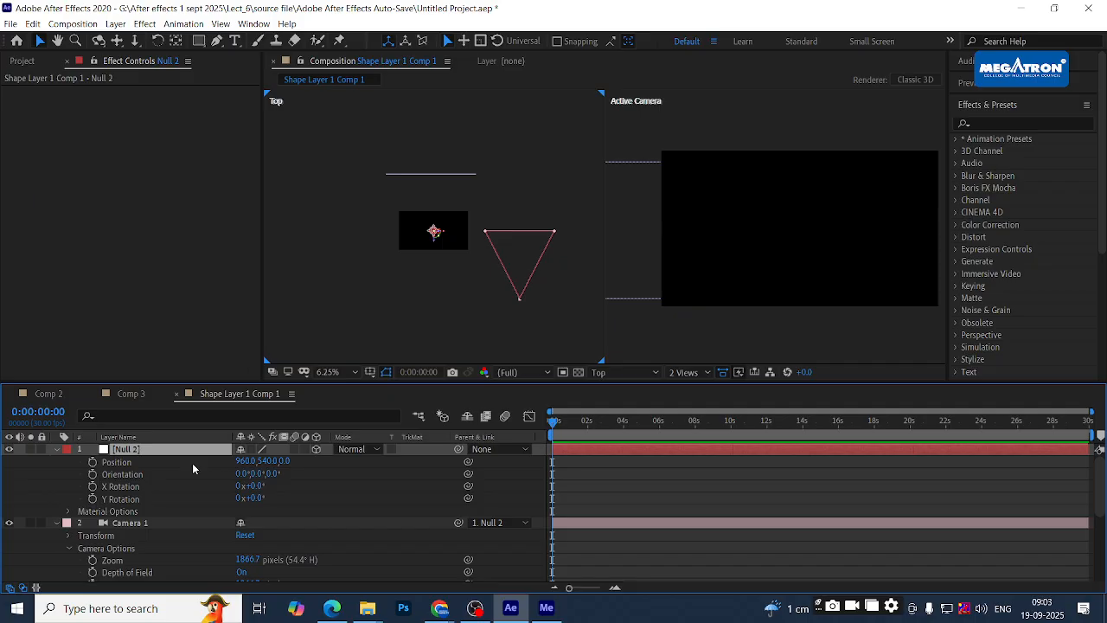
pyautogui.click(105, 464)
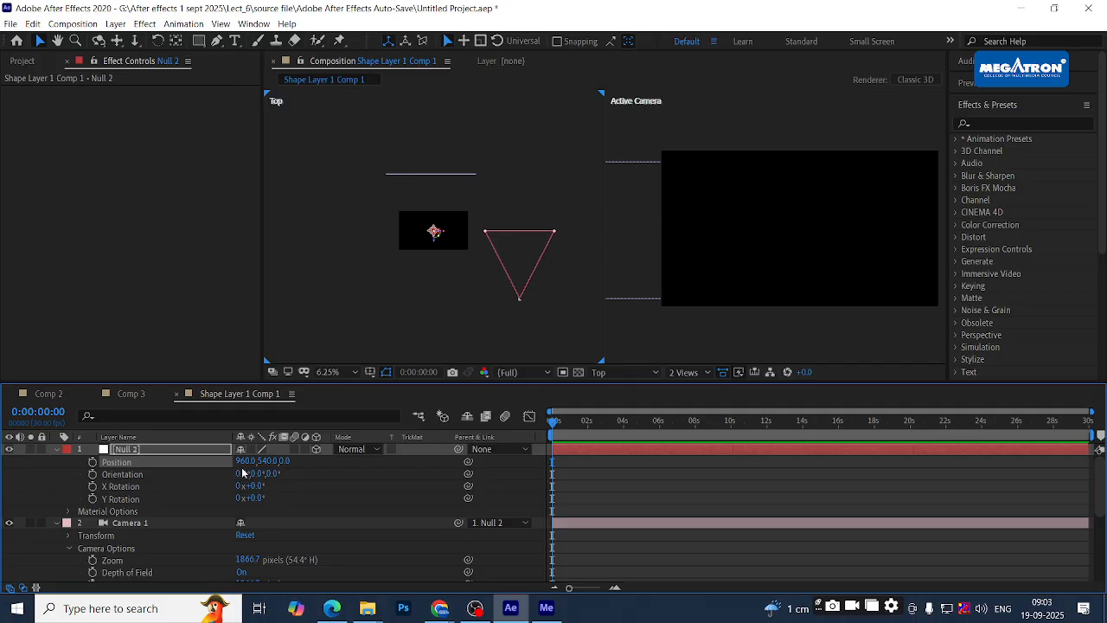
pyautogui.moveTo(247, 461); pyautogui.dragTo(20, 479)
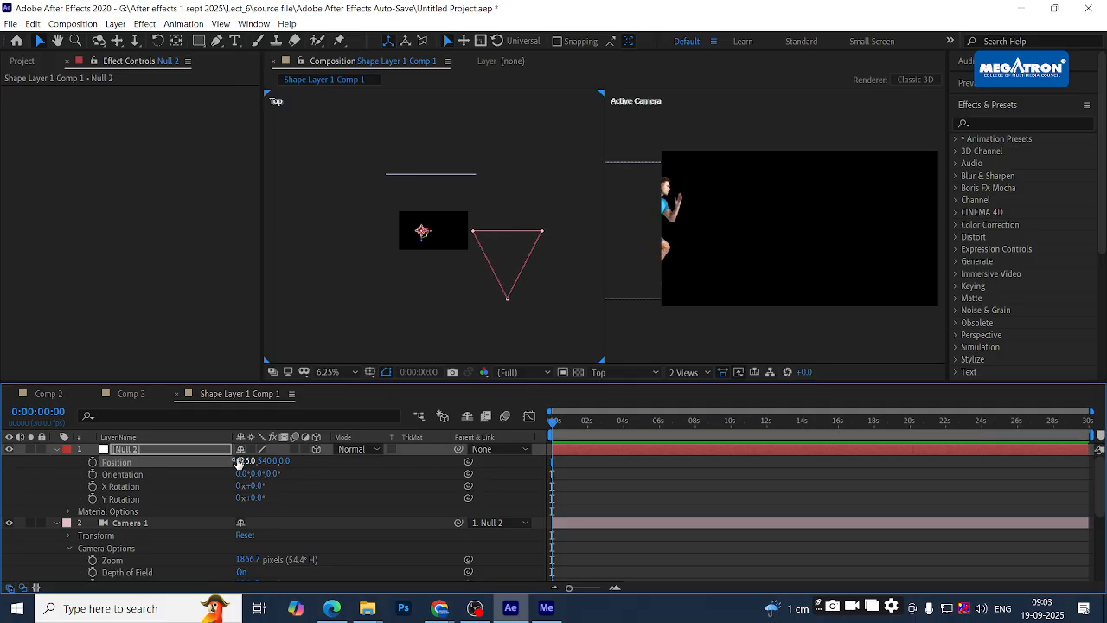
pyautogui.moveTo(242, 460); pyautogui.dragTo(182, 494)
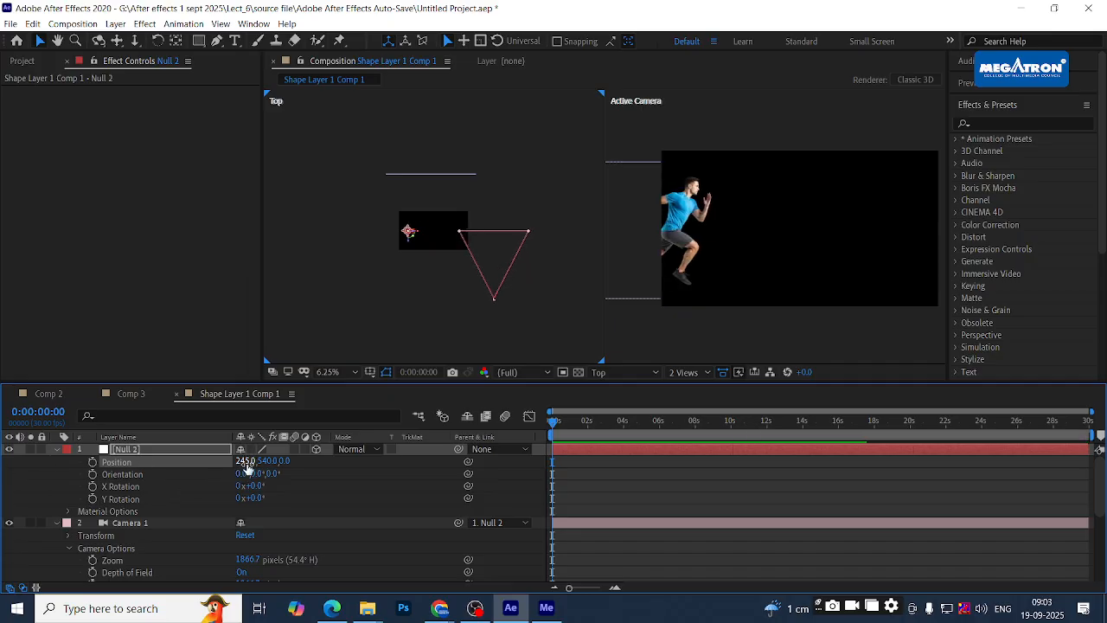
pyautogui.moveTo(240, 460); pyautogui.dragTo(198, 451)
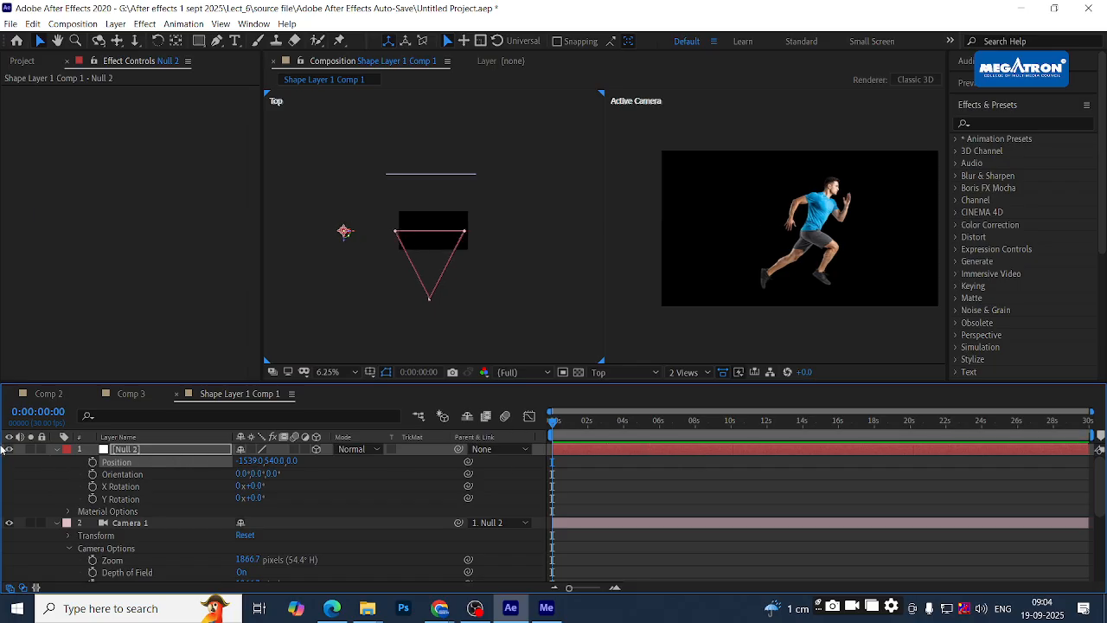
pyautogui.click(93, 462)
# - At 0:00:03:04, set Null 2's Position X to 862 for the end keyframe
pyautogui.moveTo(576, 423); pyautogui.dragTo(609, 418)
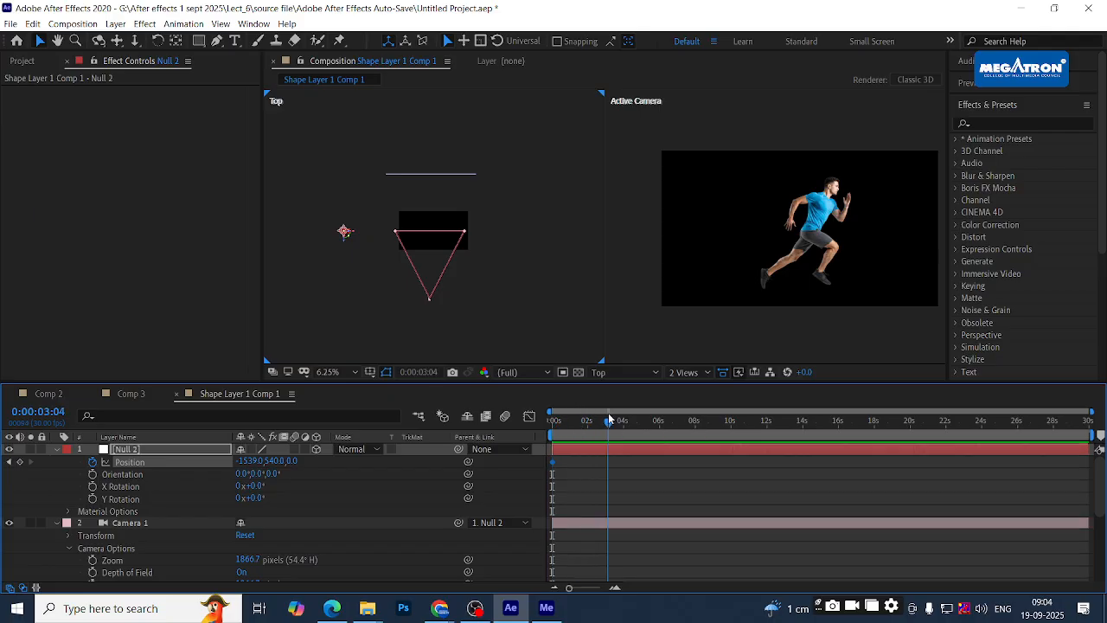
pyautogui.moveTo(245, 463); pyautogui.dragTo(1103, 462)
pyautogui.moveTo(251, 464); pyautogui.dragTo(1103, 466)
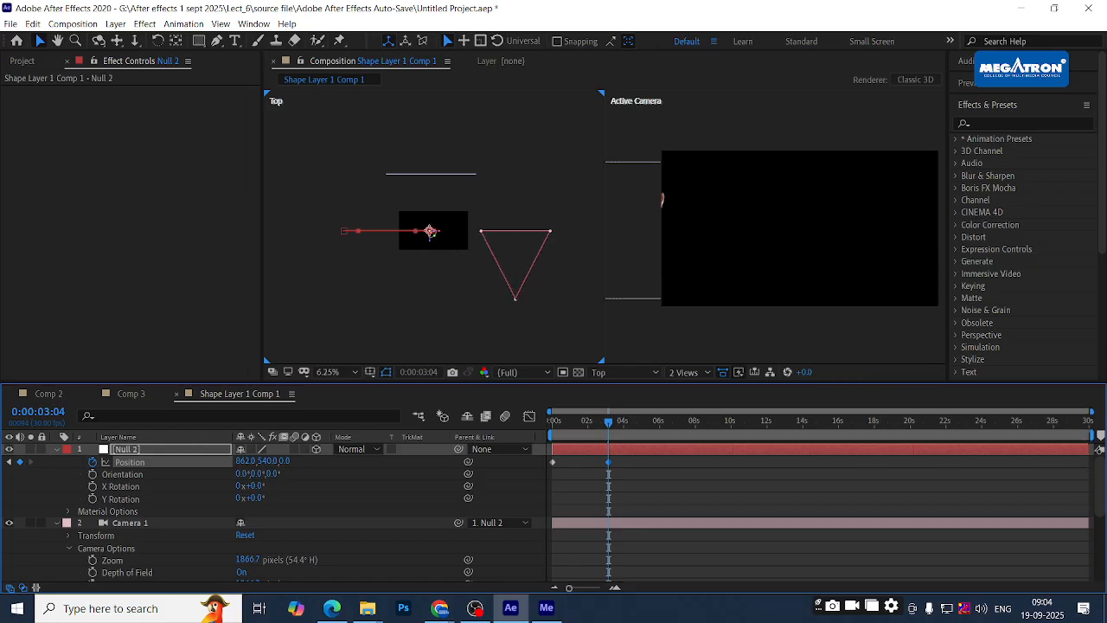
# - Preview the camera pan from the start of the timeline
pyautogui.moveTo(586, 424); pyautogui.dragTo(551, 426)
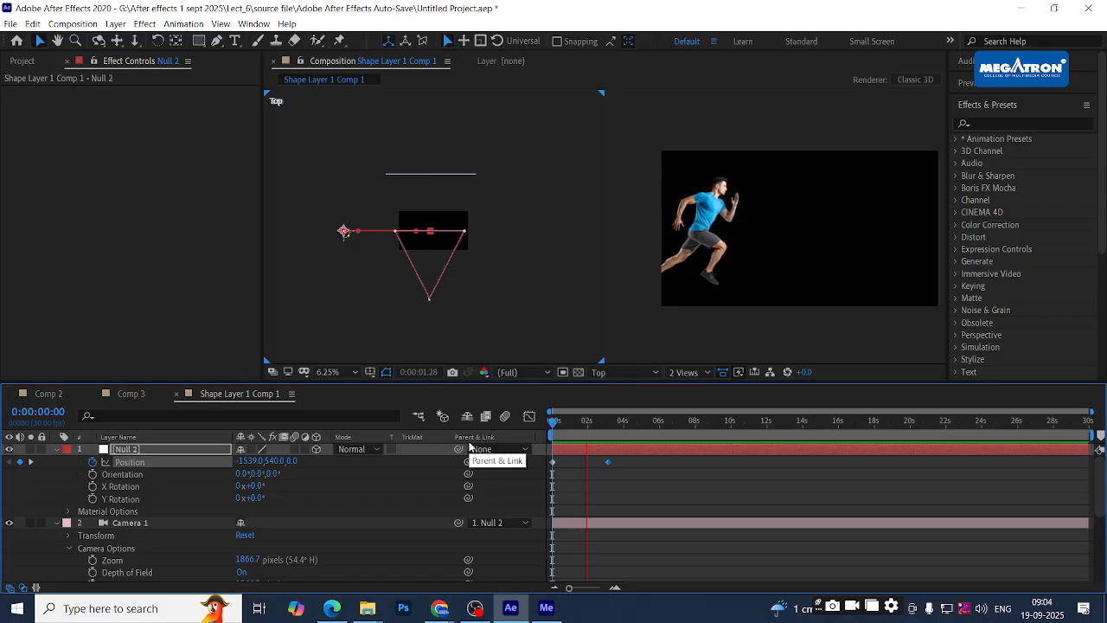
pyautogui.click(596, 423)
pyautogui.moveTo(601, 424); pyautogui.dragTo(550, 424)
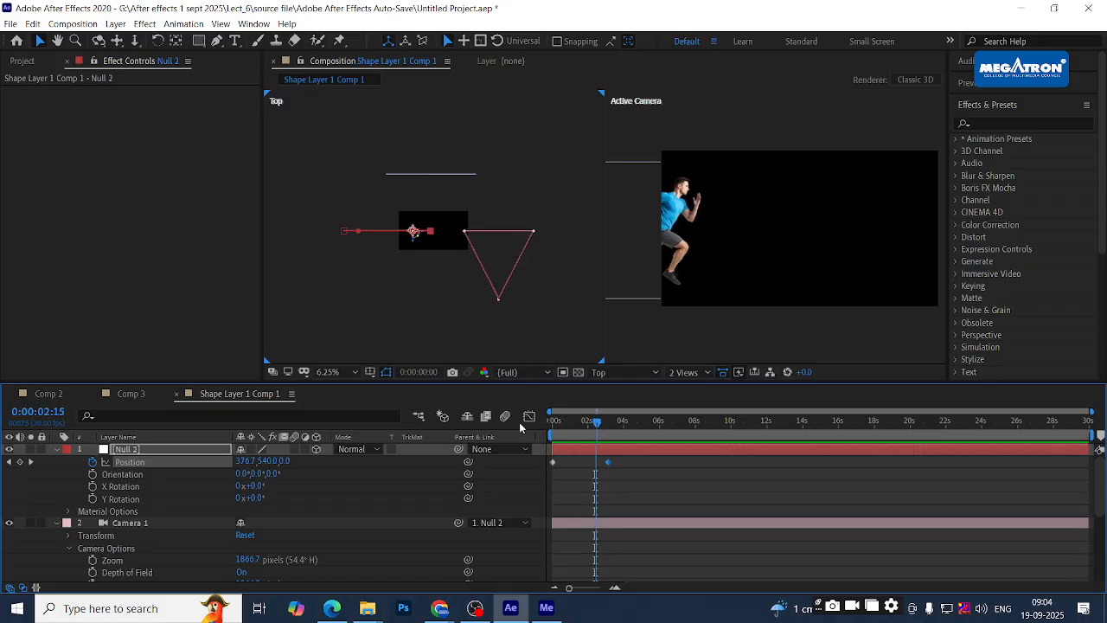
pyautogui.press('space')
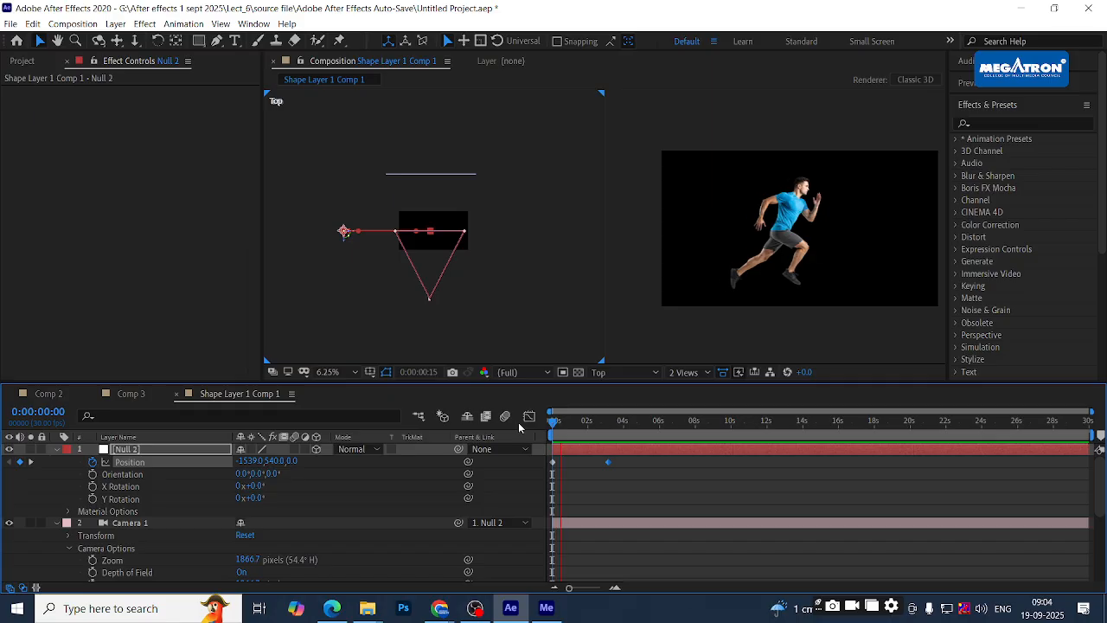
pyautogui.press('space')
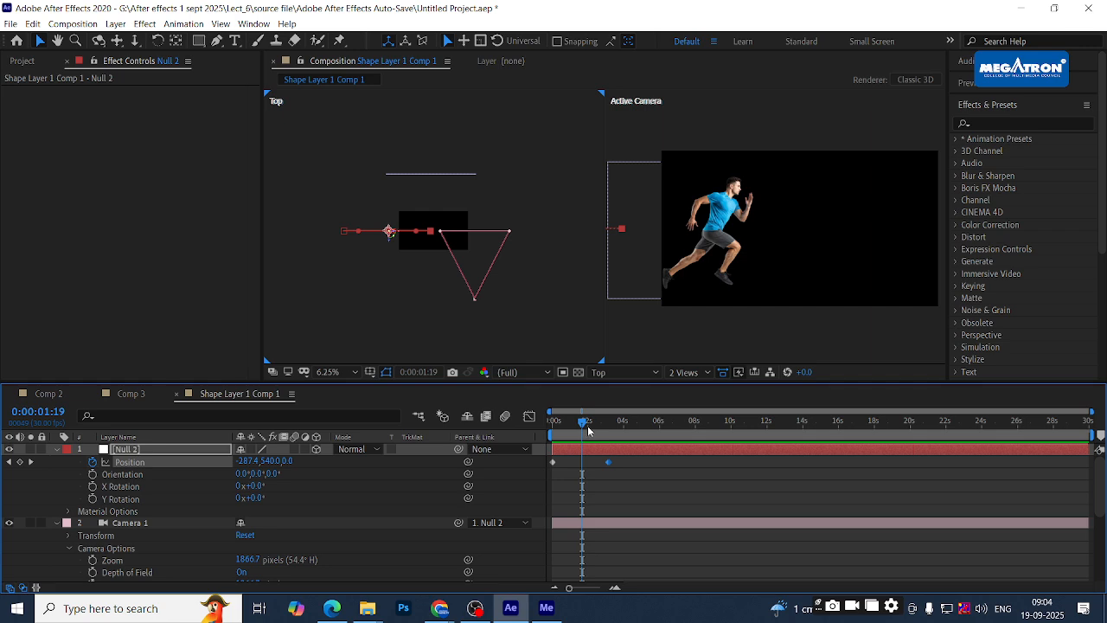
# - Move the playhead back to 0:00:00:00 and marquee-select Null 2's two Position keyframes
pyautogui.moveTo(588, 430); pyautogui.dragTo(522, 441)
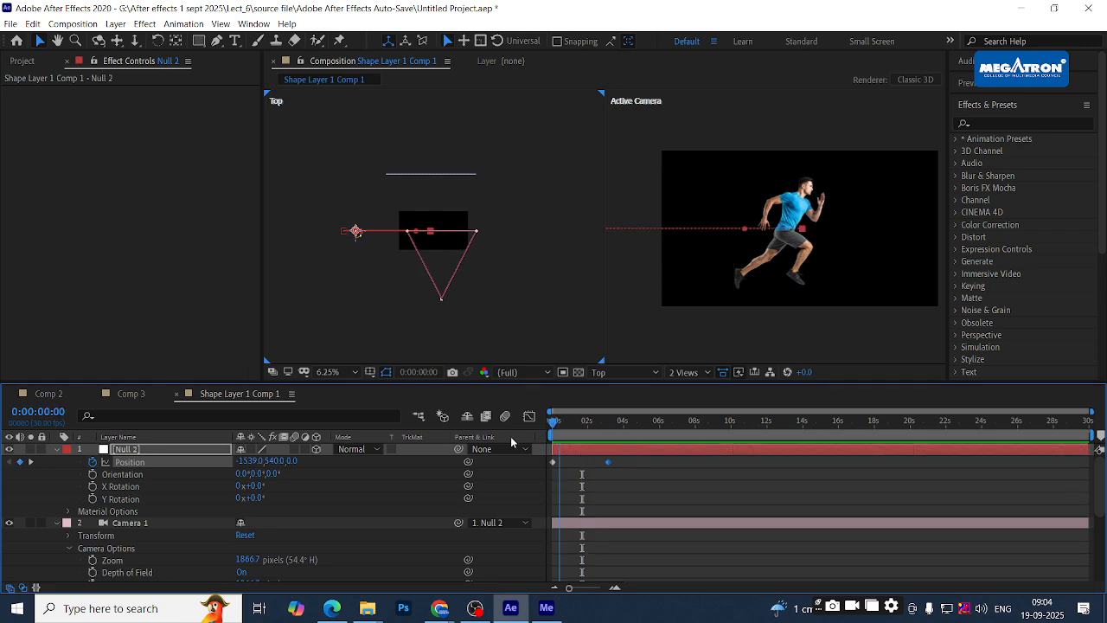
pyautogui.moveTo(627, 458); pyautogui.dragTo(541, 471)
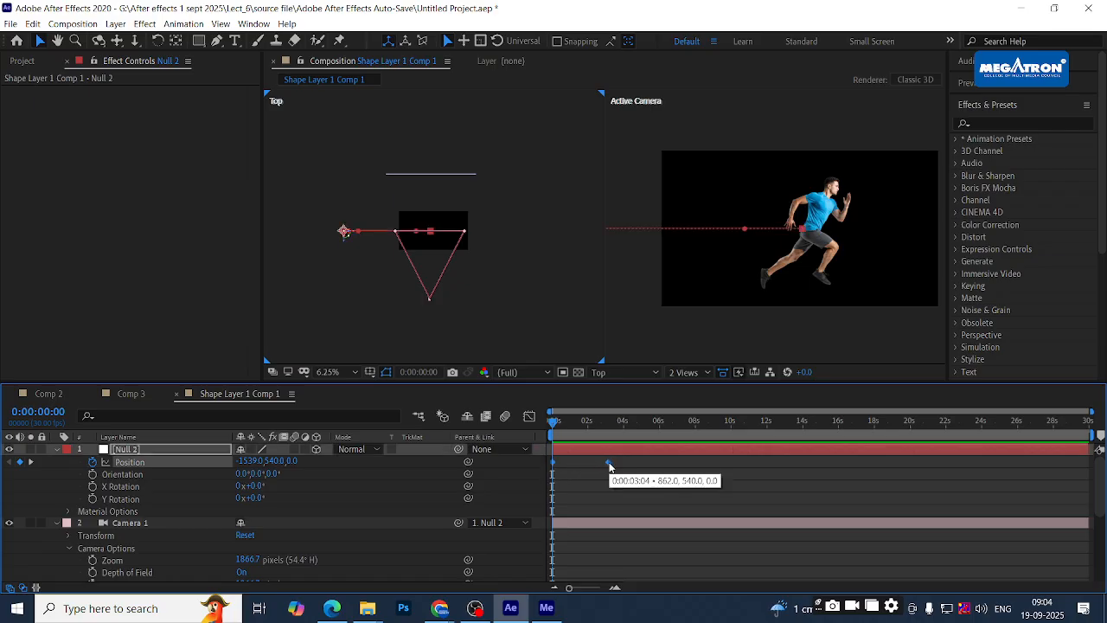
pyautogui.moveTo(636, 460); pyautogui.dragTo(538, 467)
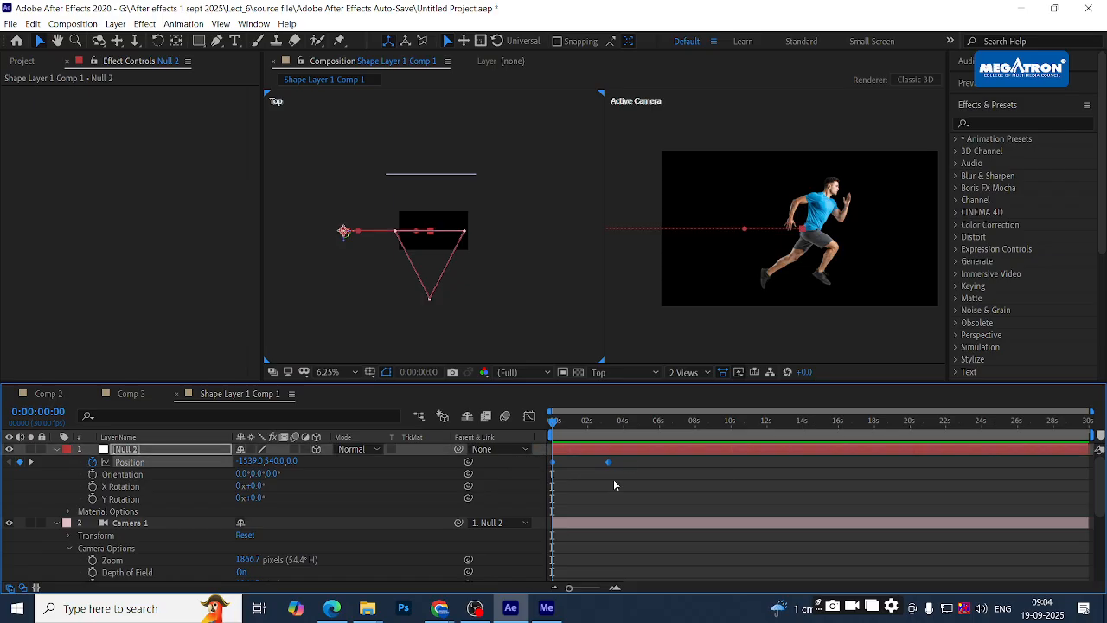
pyautogui.moveTo(625, 456); pyautogui.dragTo(536, 476)
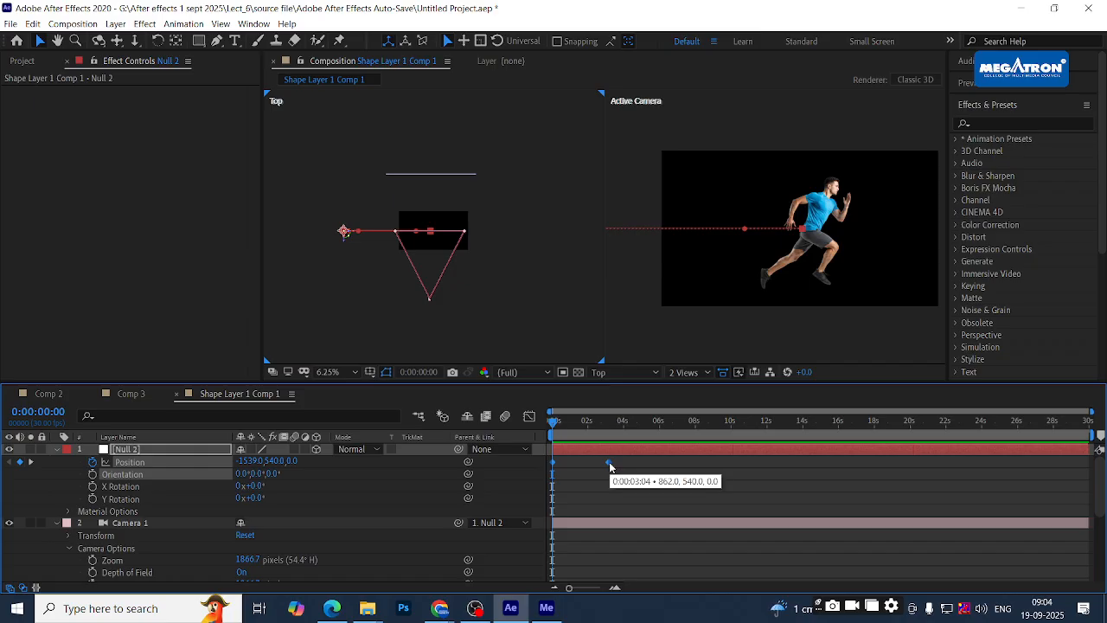
# - Time-reverse Null 2's Position keyframes so the camera runs from 862 to -1539, then preview
pyautogui.rightClick(610, 465)
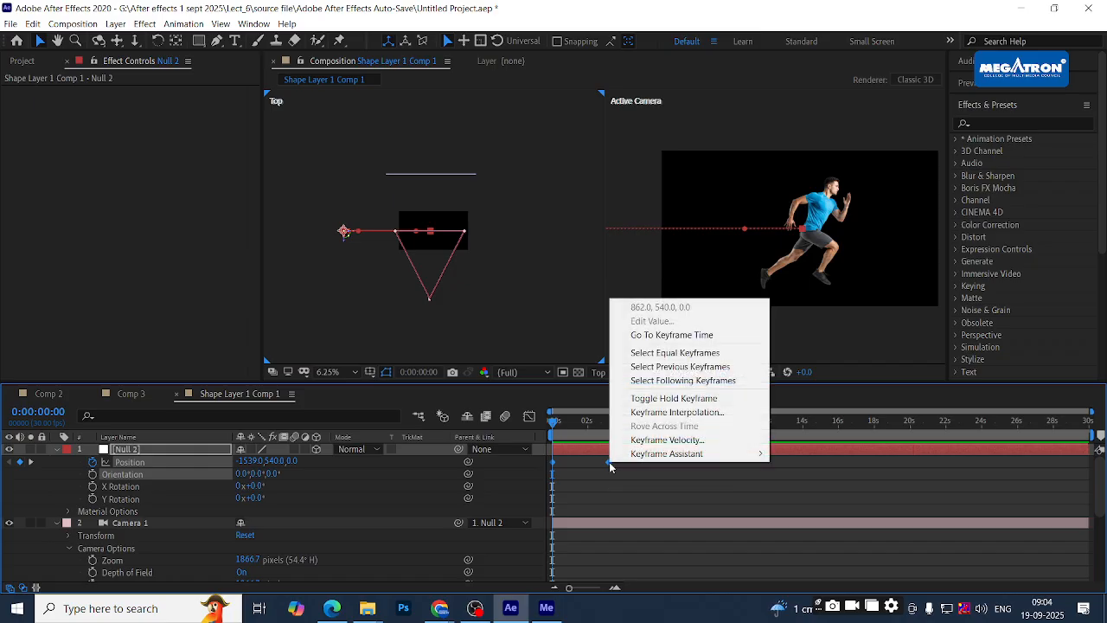
pyautogui.moveTo(640, 456)
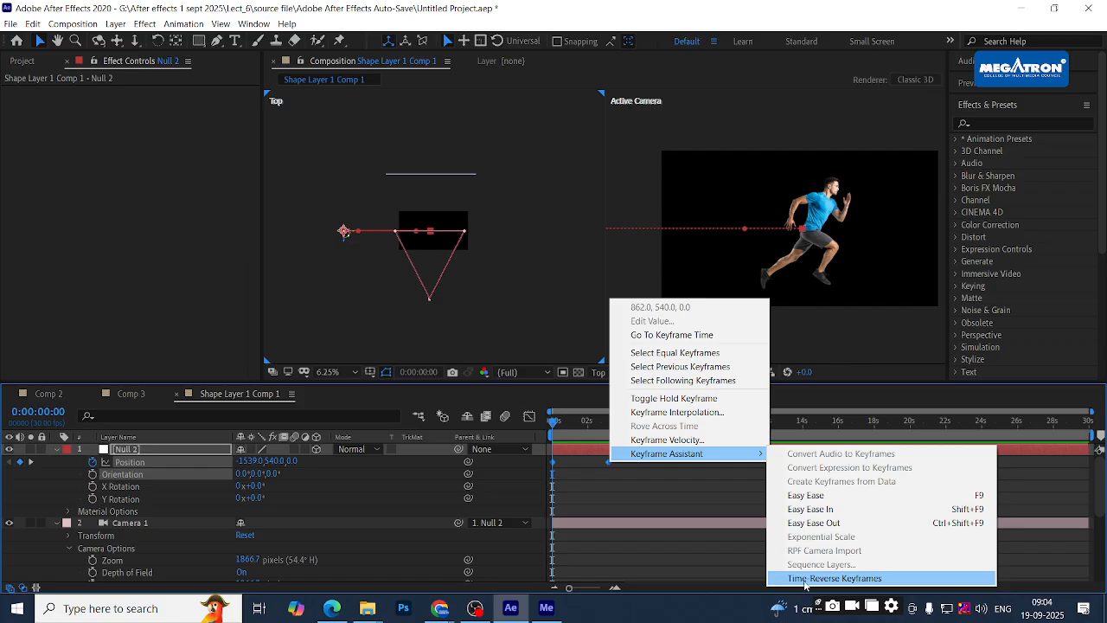
pyautogui.click(836, 579)
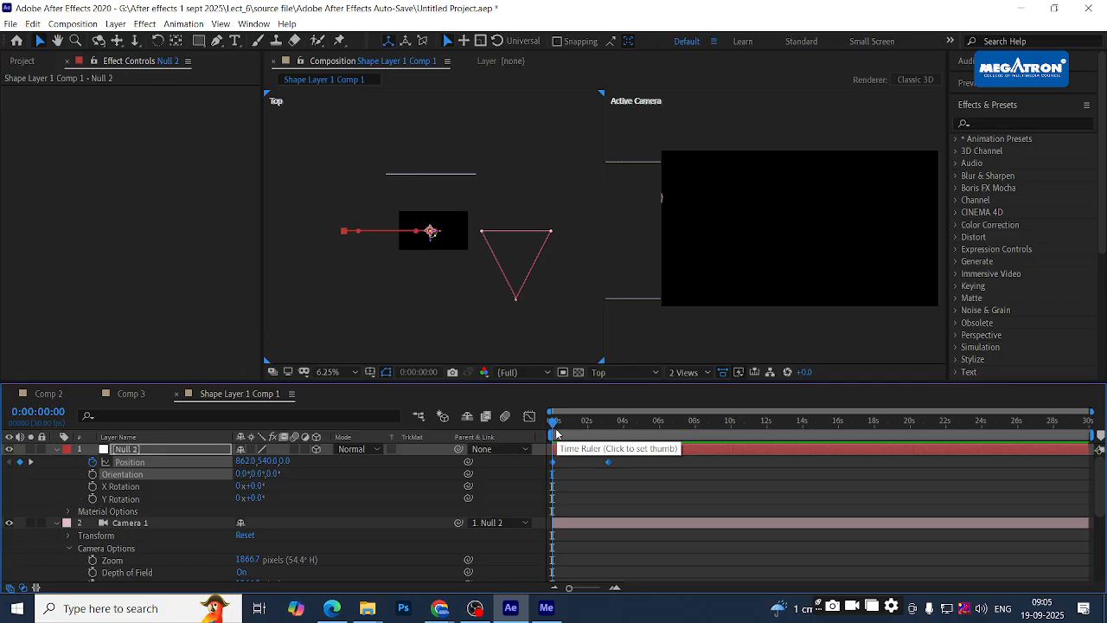
pyautogui.press('space')
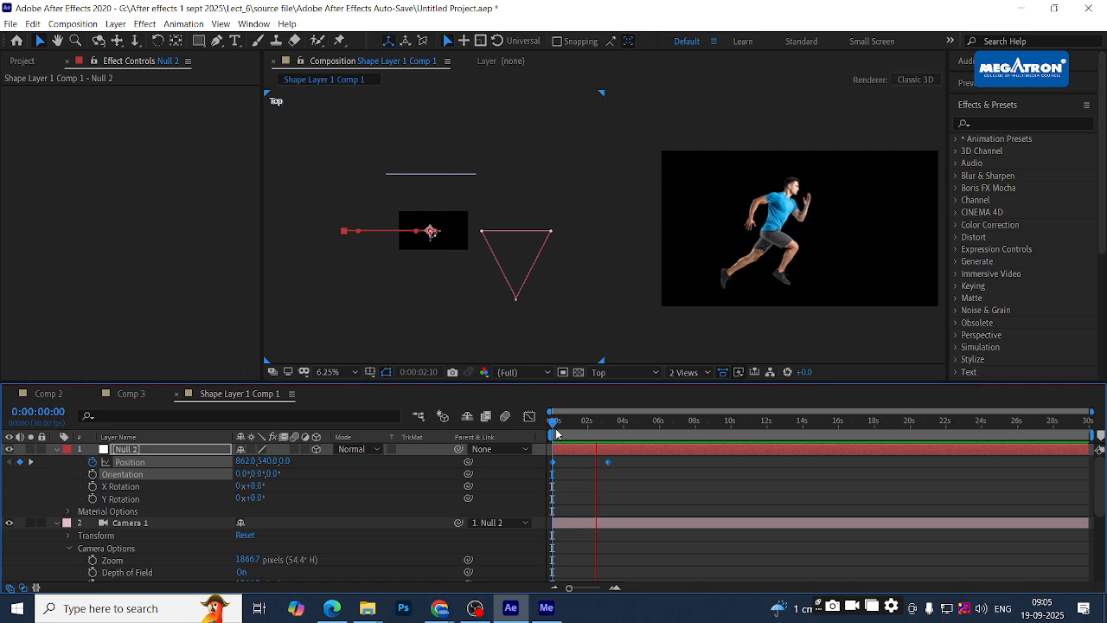
pyautogui.press('space')
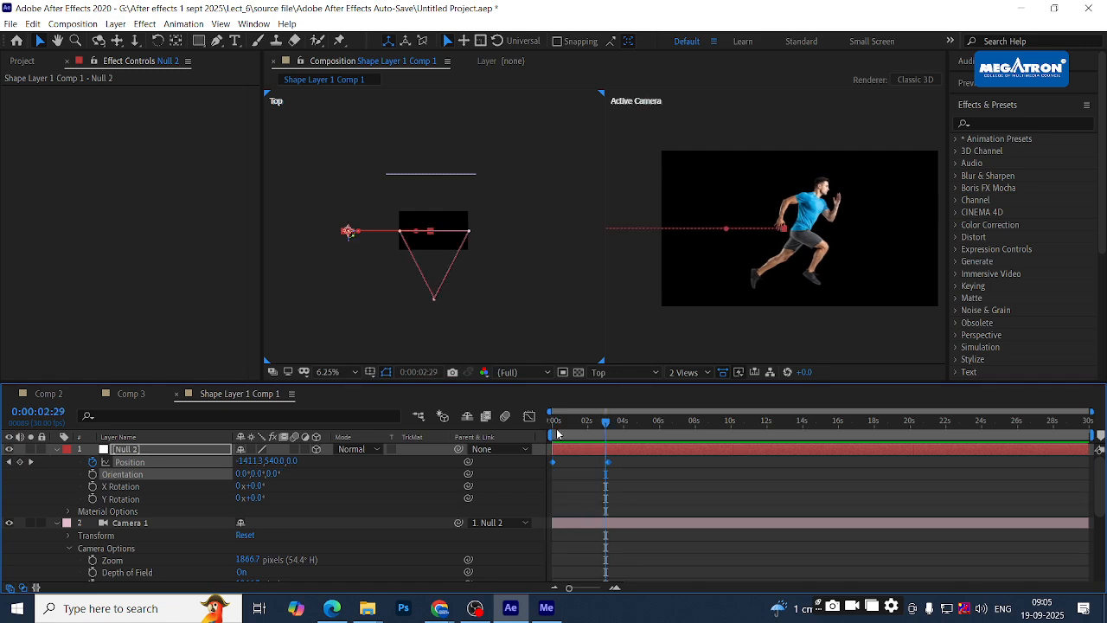
# - Select Camera 1 for rotation and dismiss the auto-orient warning with OK
pyautogui.click(434, 296)
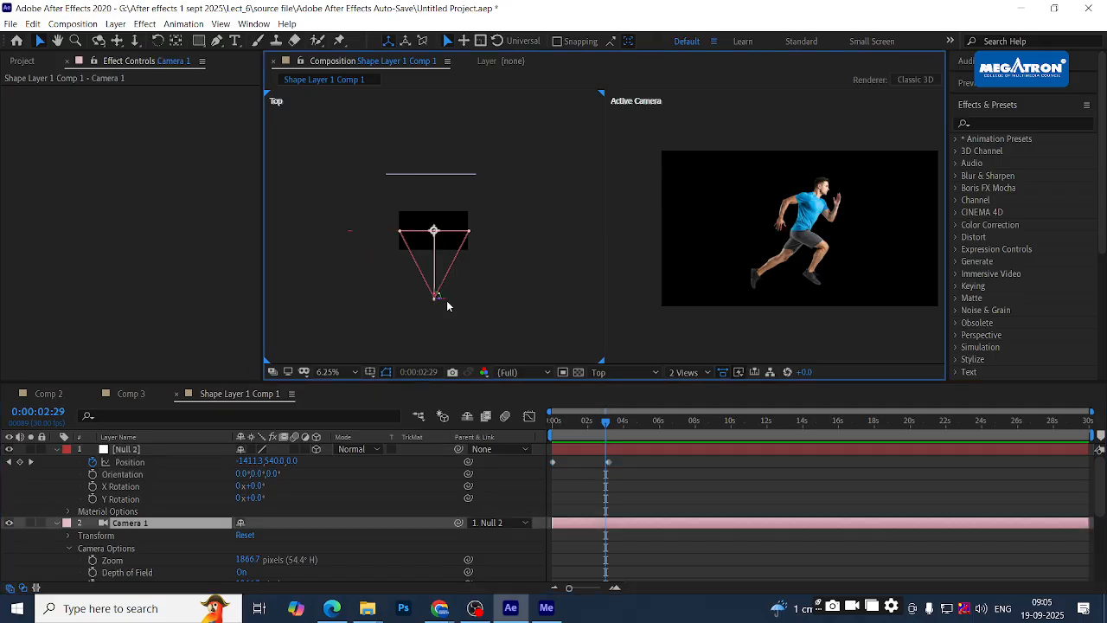
pyautogui.press('w')
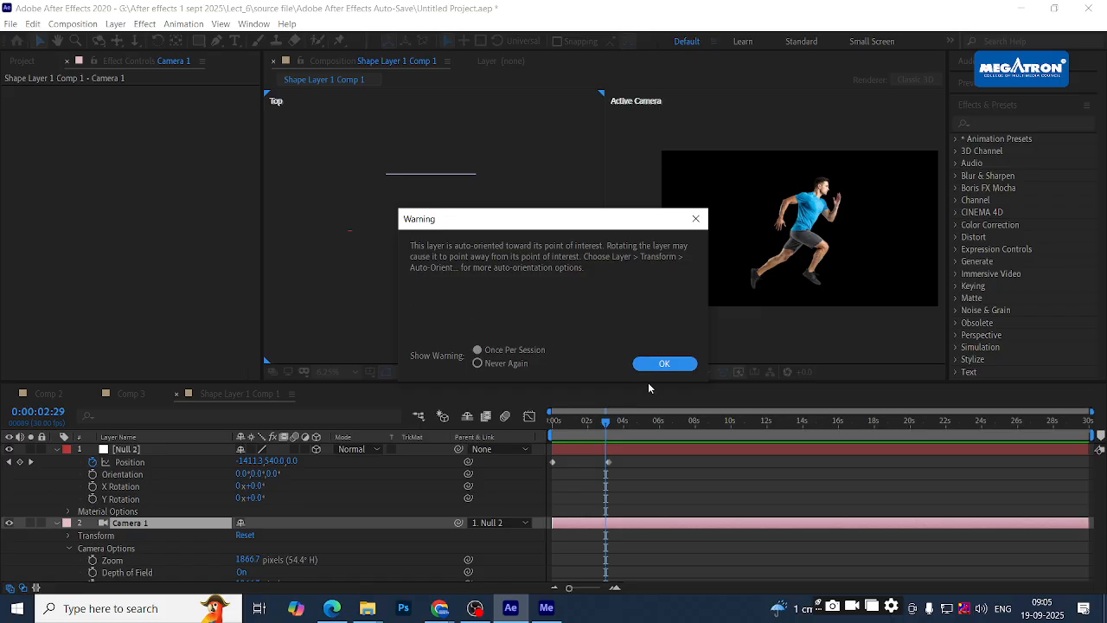
pyautogui.click(672, 364)
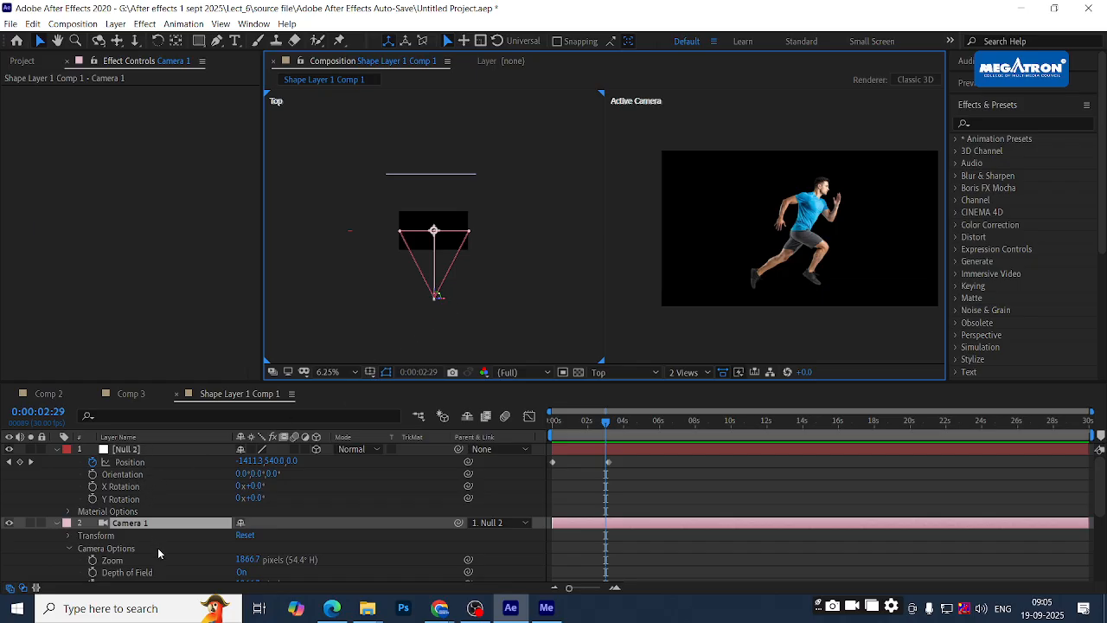
# - Reveal Camera 1's rotation properties and re-centre the camera rig in the Top view
pyautogui.scroll(-2, 158, 547)
pyautogui.scroll(2, 159, 554)
pyautogui.click(68, 536)
pyautogui.scroll(-1, 131, 520)
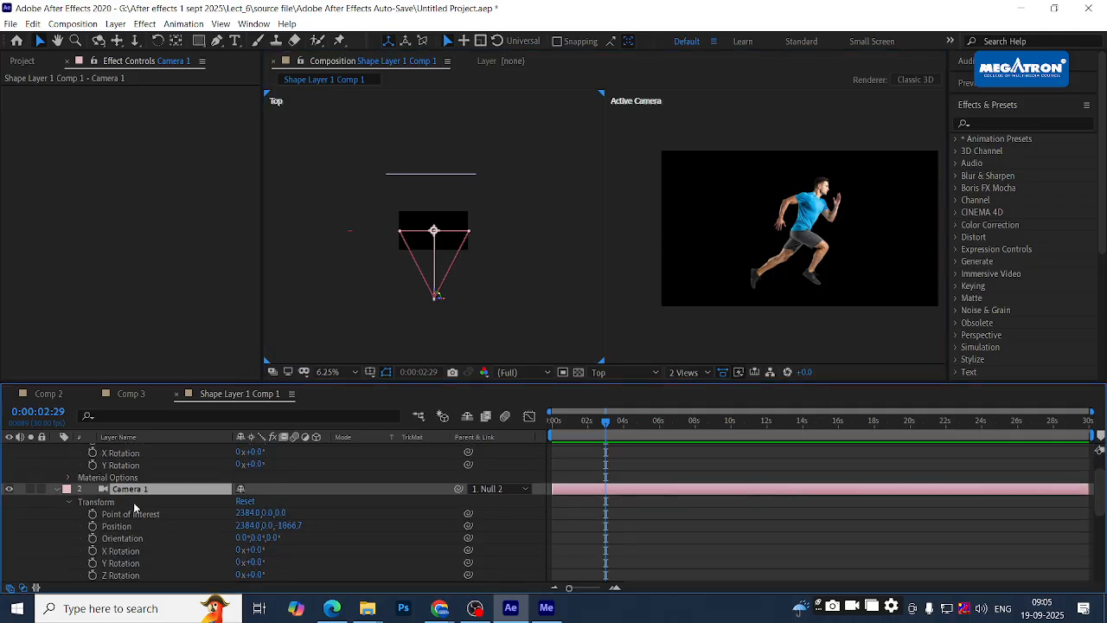
pyautogui.press('r')
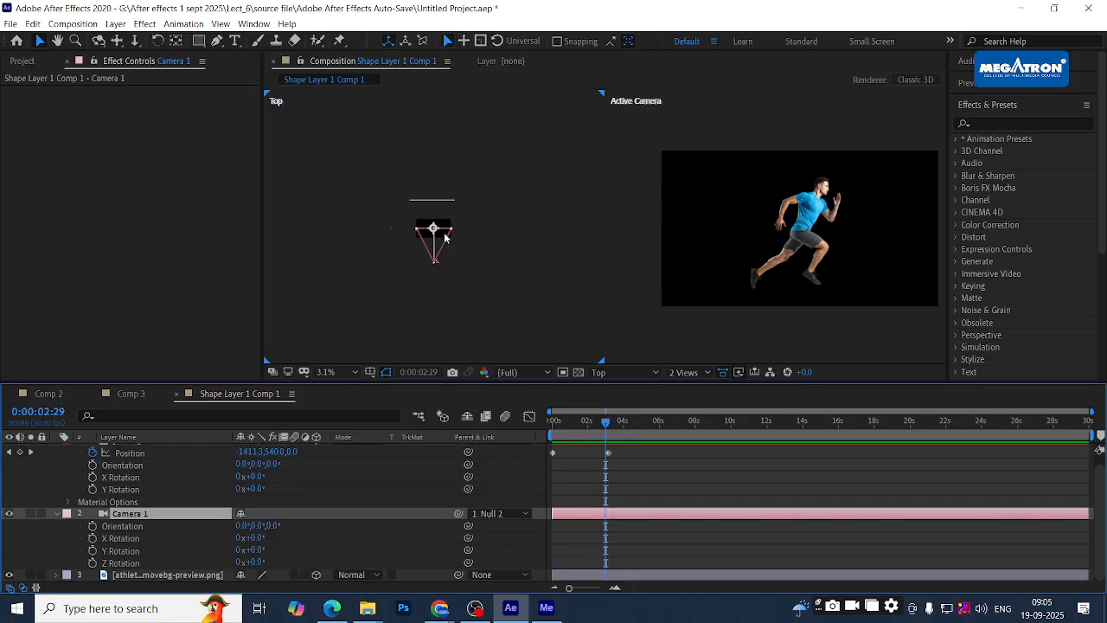
pyautogui.scroll(1, 444, 231)
pyautogui.moveTo(464, 284); pyautogui.dragTo(499, 227)
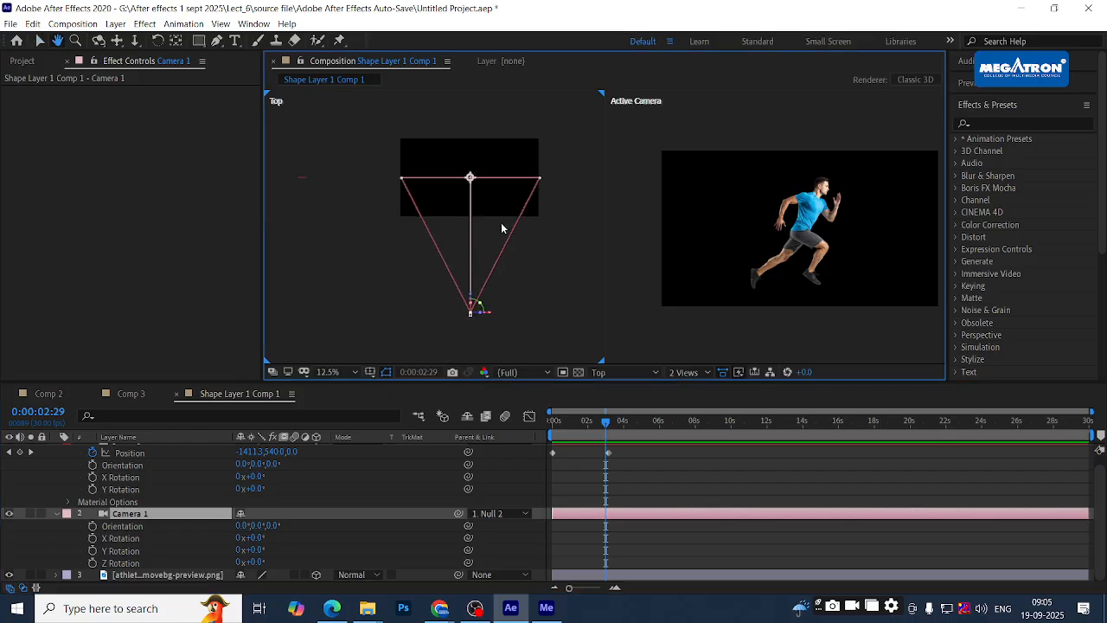
pyautogui.scroll(-1, 499, 227)
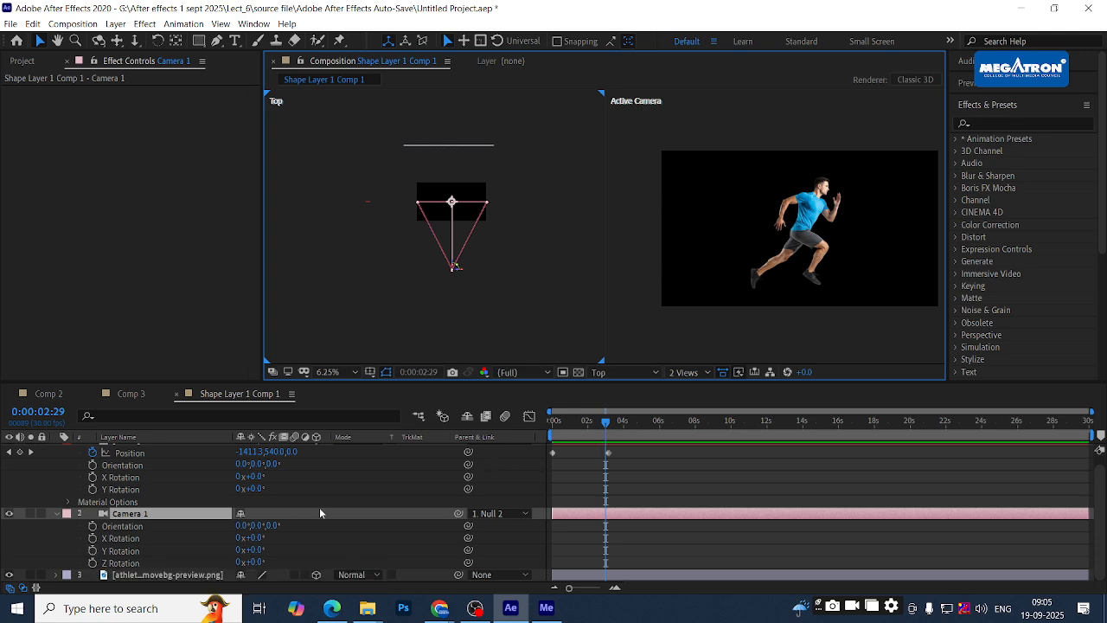
# - Keyframe Camera 1's Y Rotation at -35° at the start and 31° near 0:00:03
pyautogui.click(92, 551)
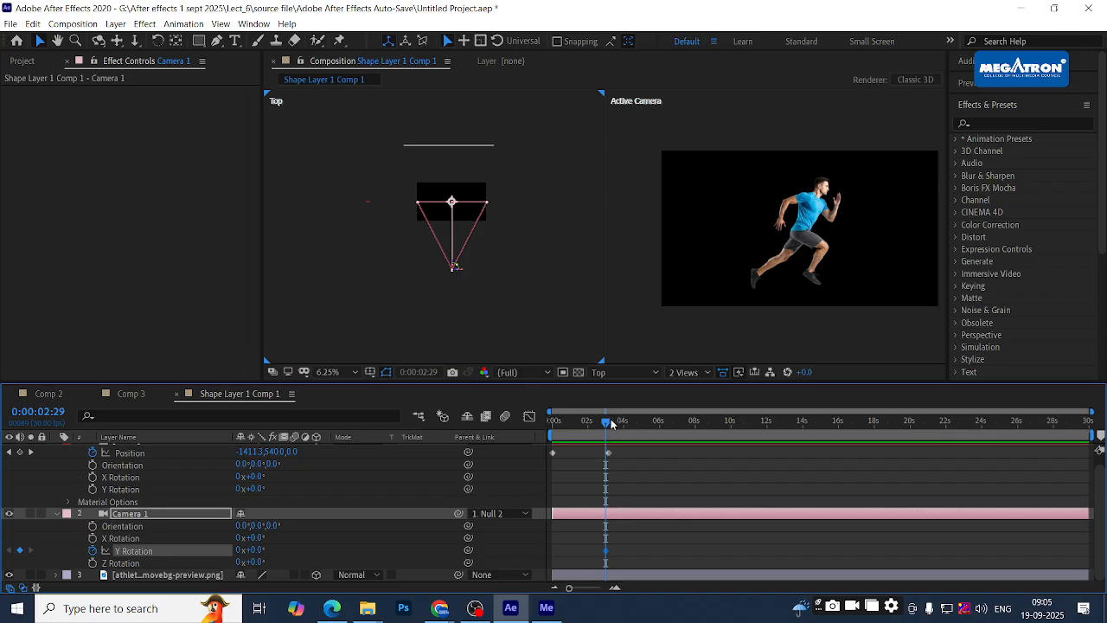
pyautogui.moveTo(593, 424); pyautogui.dragTo(510, 424)
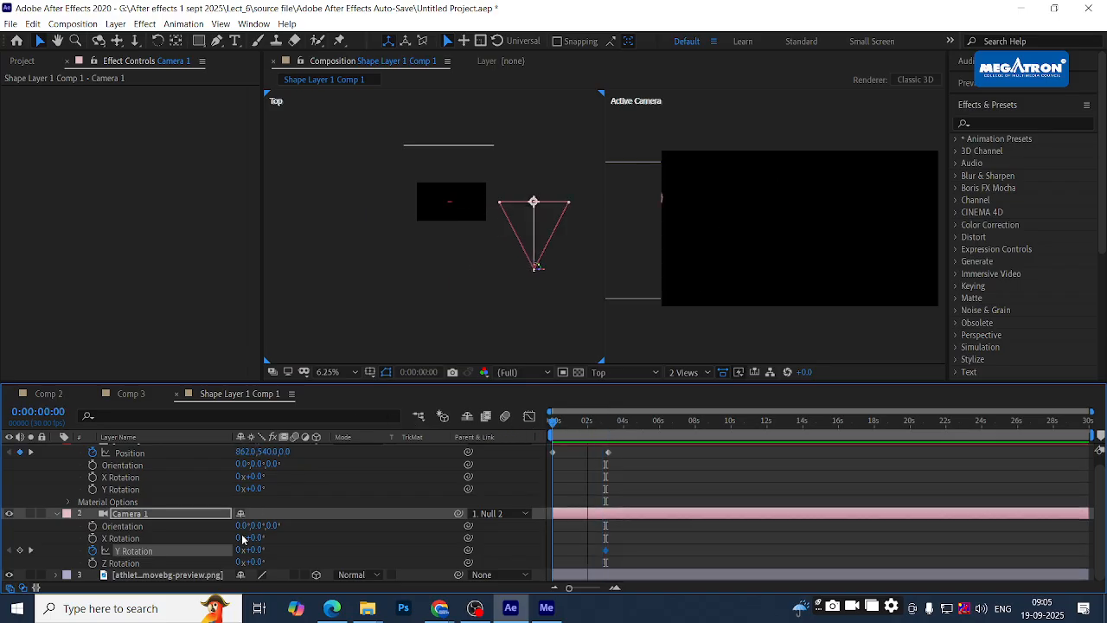
pyautogui.moveTo(257, 555); pyautogui.dragTo(222, 544)
pyautogui.moveTo(558, 424); pyautogui.dragTo(610, 428)
pyautogui.moveTo(258, 551); pyautogui.dragTo(281, 549)
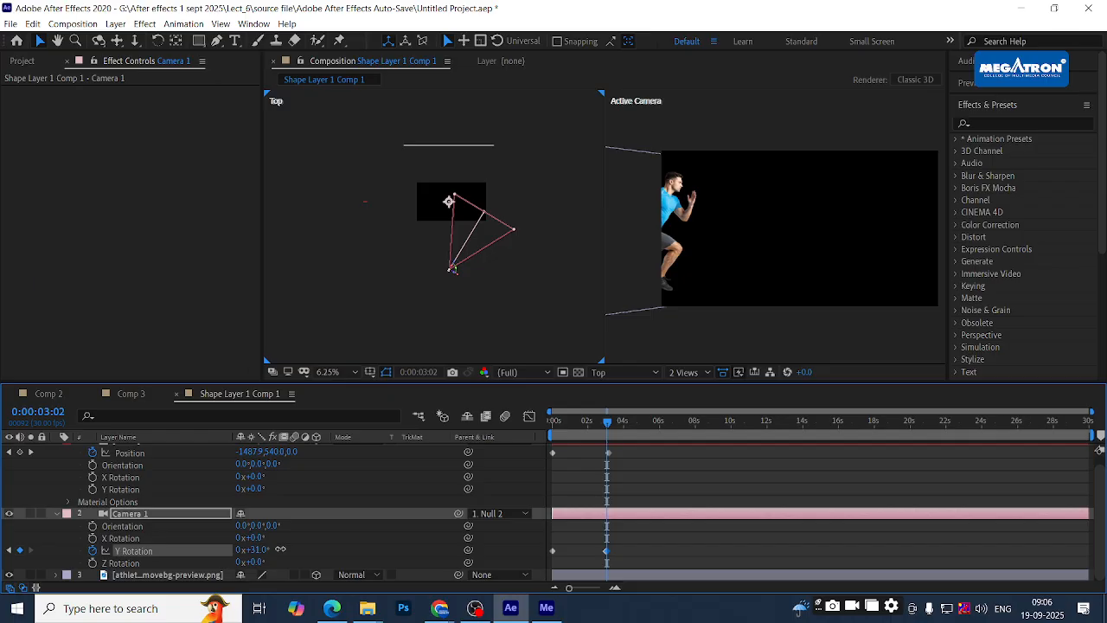
# - Slide Null 2's Position X to the left until the runner is centred
pyautogui.moveTo(247, 451); pyautogui.dragTo(103, 453)
pyautogui.click(133, 452)
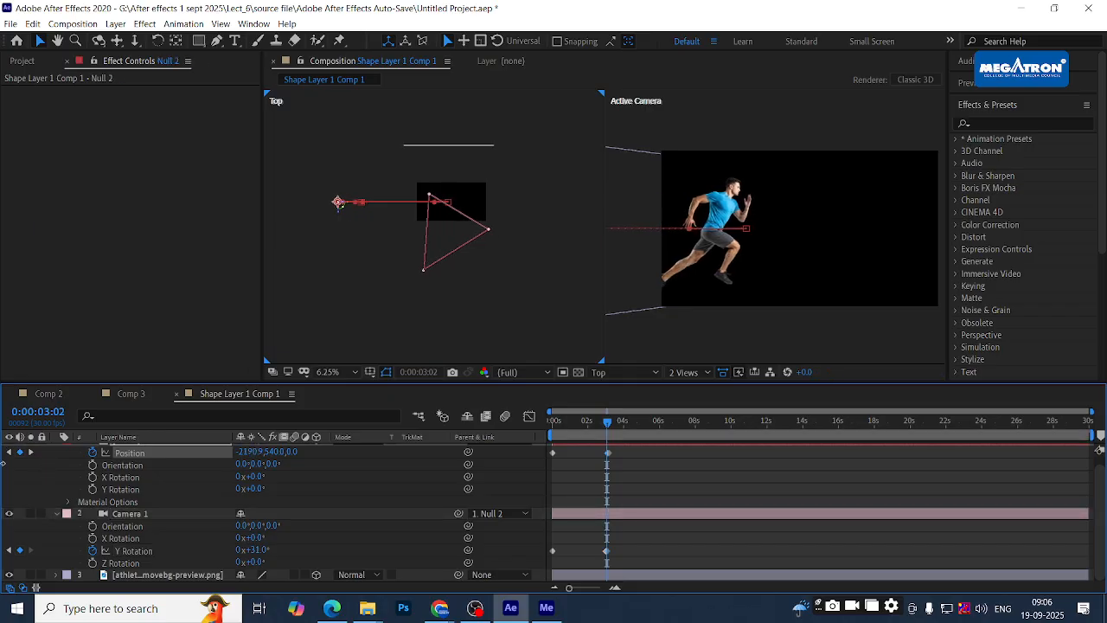
pyautogui.moveTo(242, 459); pyautogui.dragTo(163, 452)
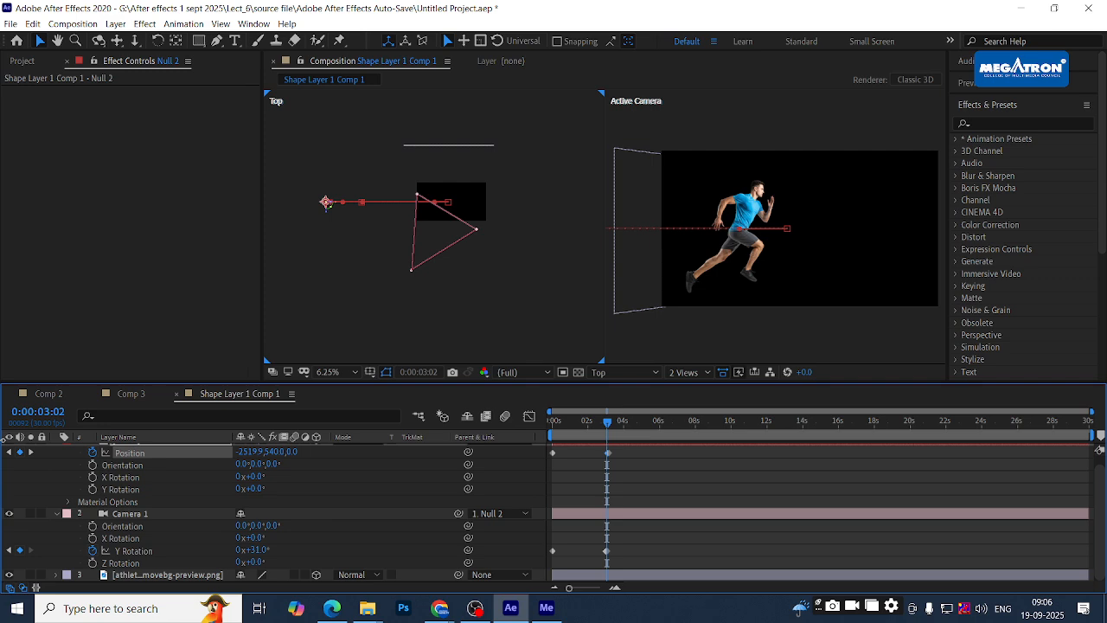
pyautogui.moveTo(249, 453); pyautogui.dragTo(204, 452)
pyautogui.moveTo(4, 437); pyautogui.dragTo(0, 436)
pyautogui.moveTo(259, 453); pyautogui.dragTo(226, 452)
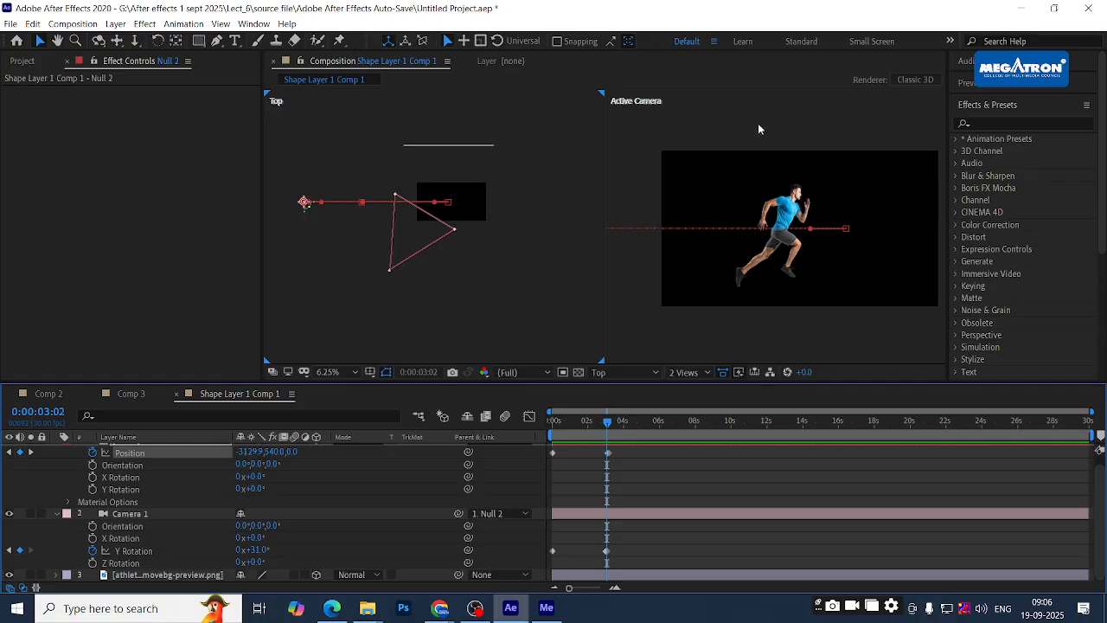
# - Preview the camera animation from the start and step back through the move
pyautogui.moveTo(569, 424); pyautogui.dragTo(377, 425)
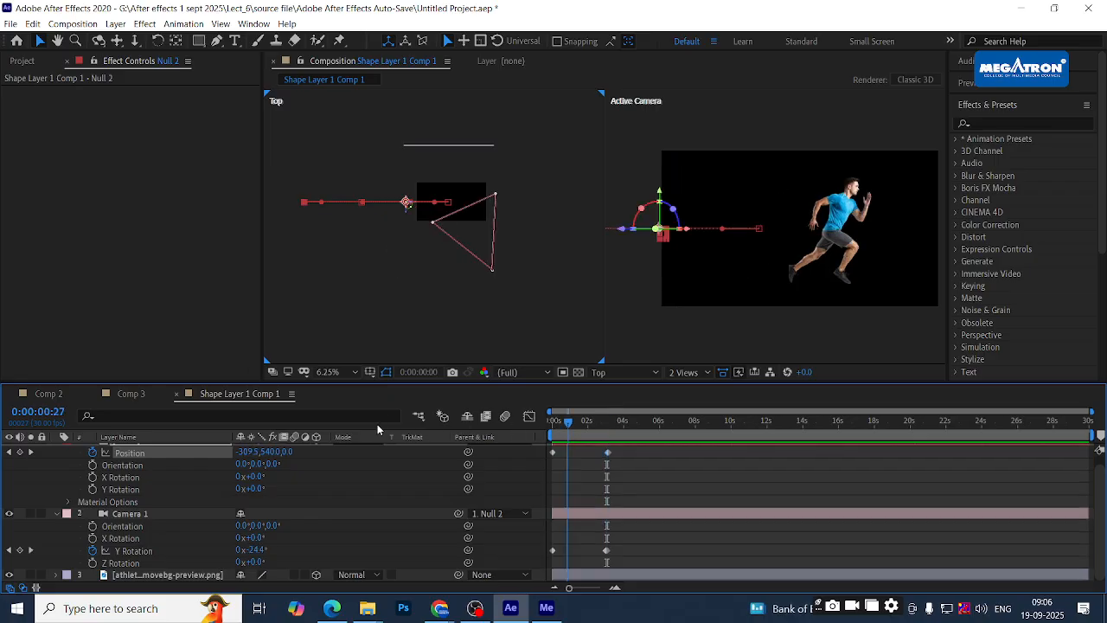
pyautogui.press('space')
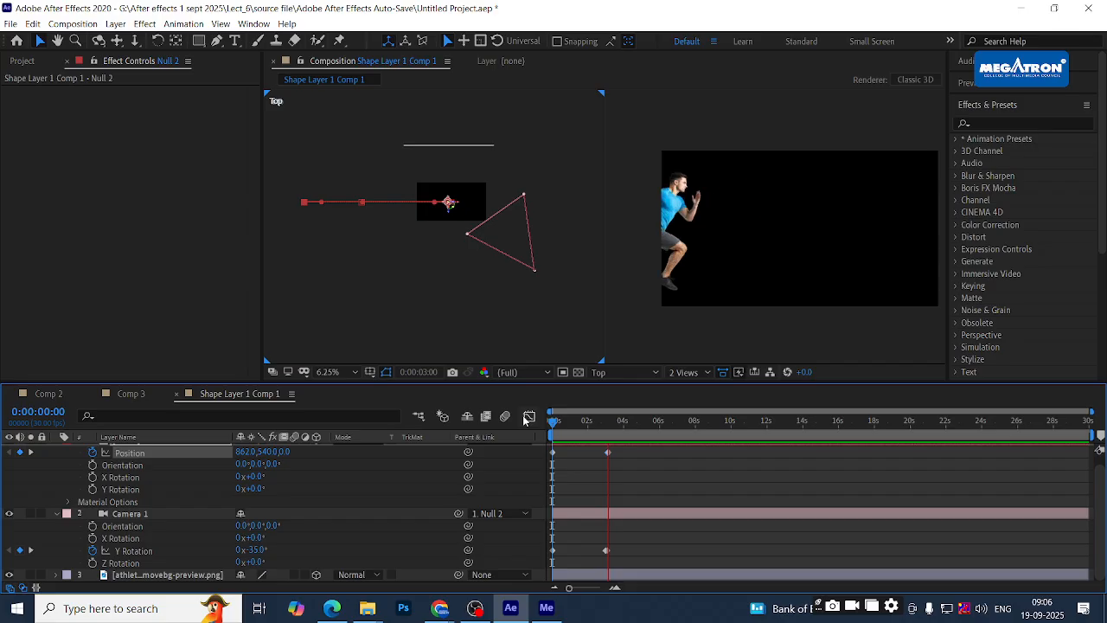
pyautogui.moveTo(595, 426)
pyautogui.mouseDown()
pyautogui.moveTo(581, 435)
pyautogui.moveTo(607, 426)
pyautogui.moveTo(517, 427)
pyautogui.moveTo(580, 424)
pyautogui.moveTo(587, 435)
pyautogui.mouseUp()
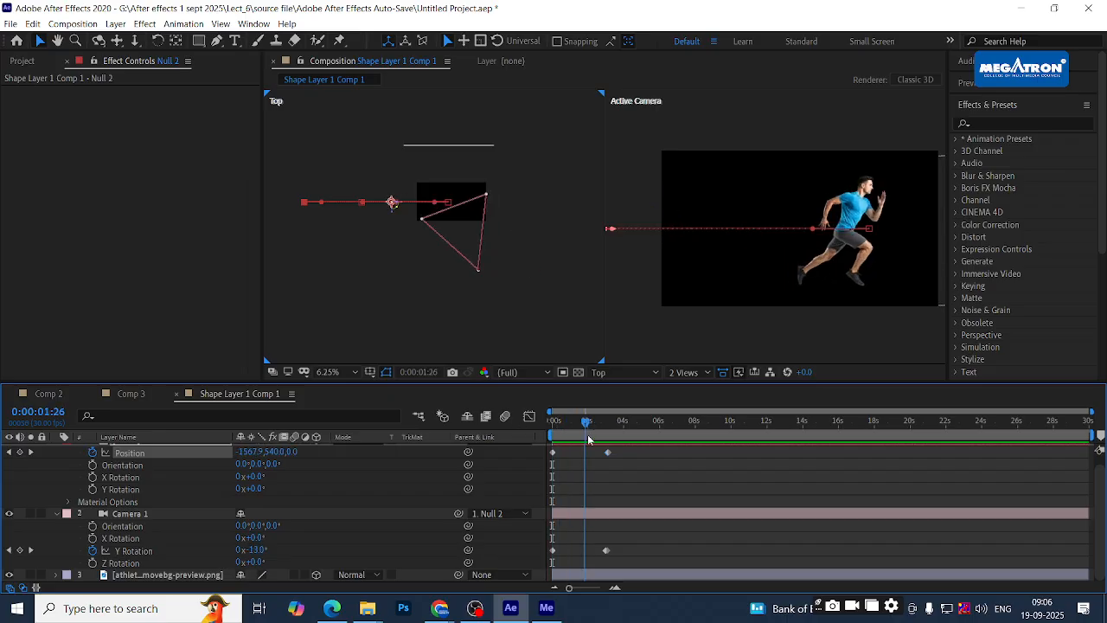
pyautogui.click(588, 512)
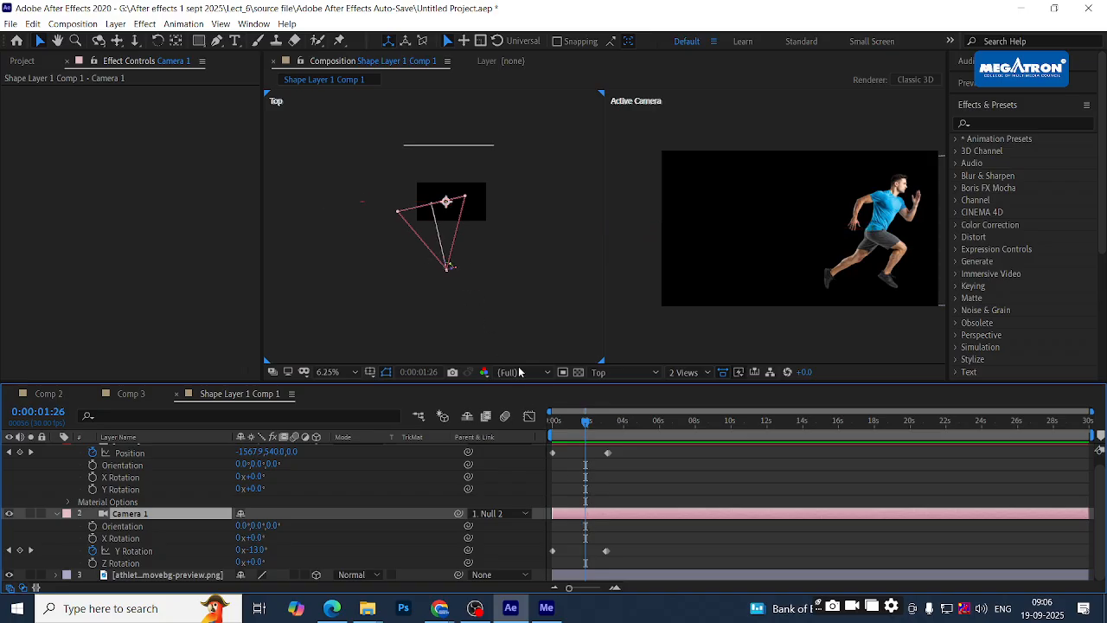
pyautogui.scroll(1, 591, 476)
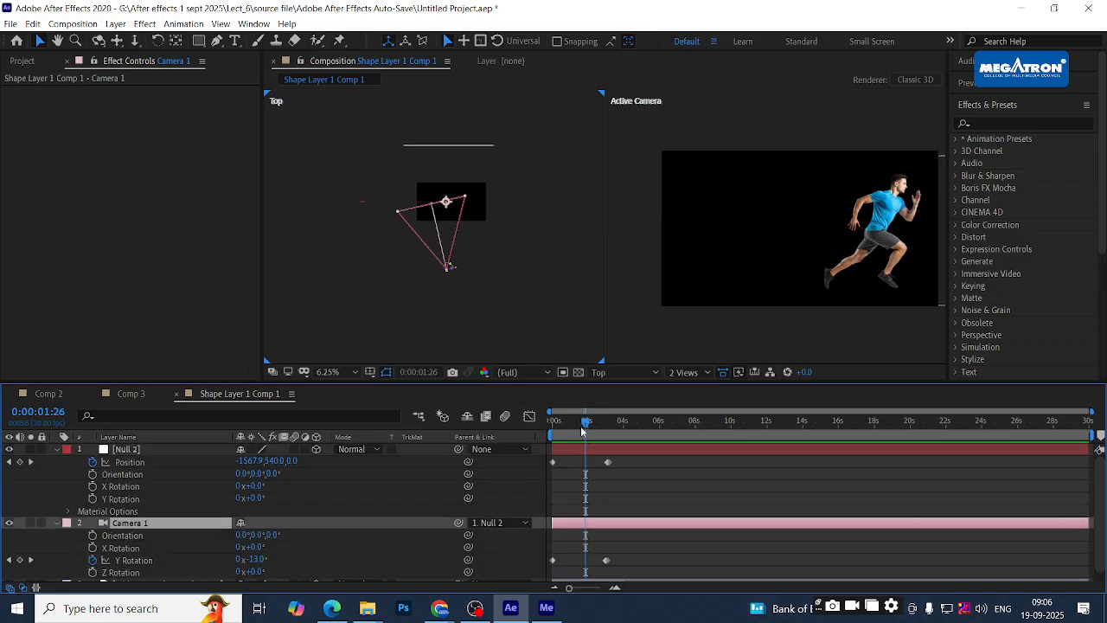
pyautogui.moveTo(587, 422)
pyautogui.mouseDown()
pyautogui.moveTo(569, 424)
pyautogui.moveTo(586, 424)
pyautogui.mouseUp()
# - Bend Null 2's motion path into an arc in the Top view, then return to frame 0
pyautogui.click(597, 449)
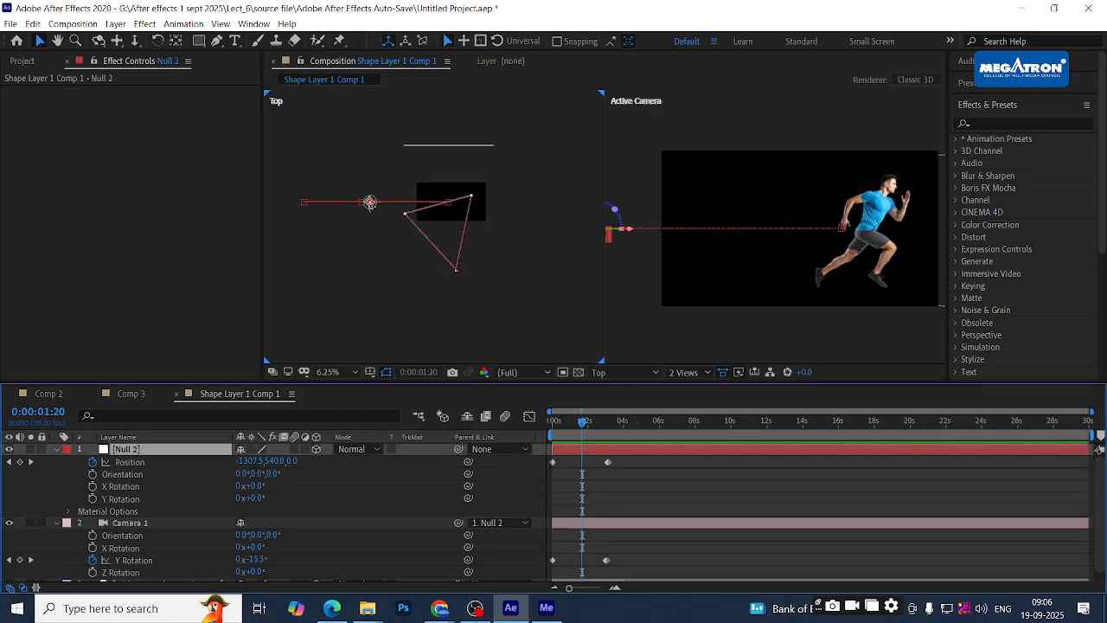
pyautogui.click(363, 204)
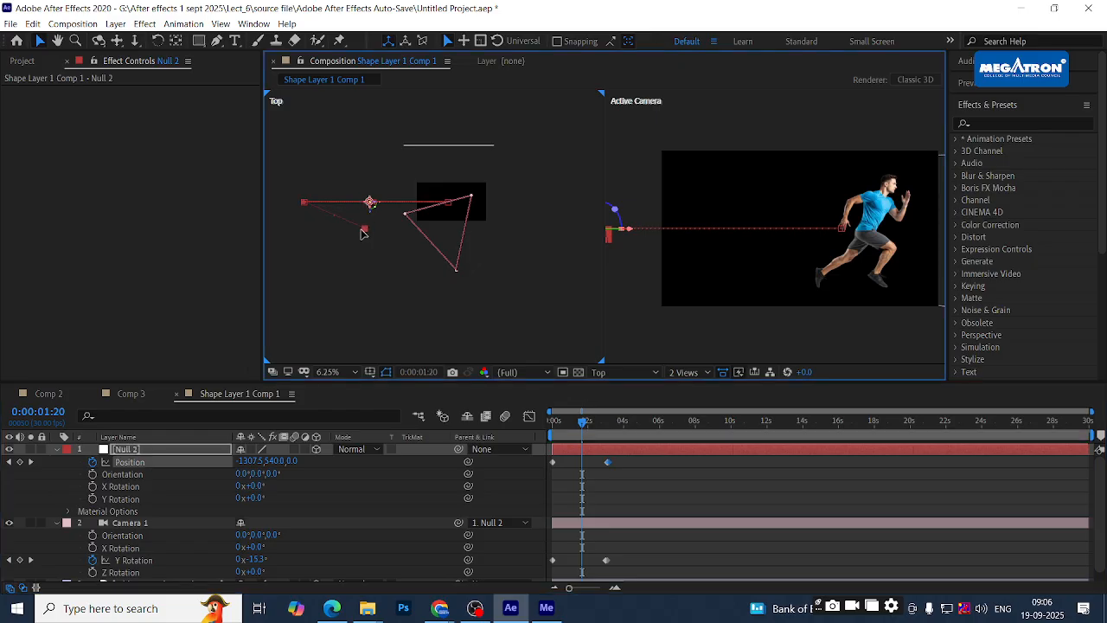
pyautogui.click(447, 203)
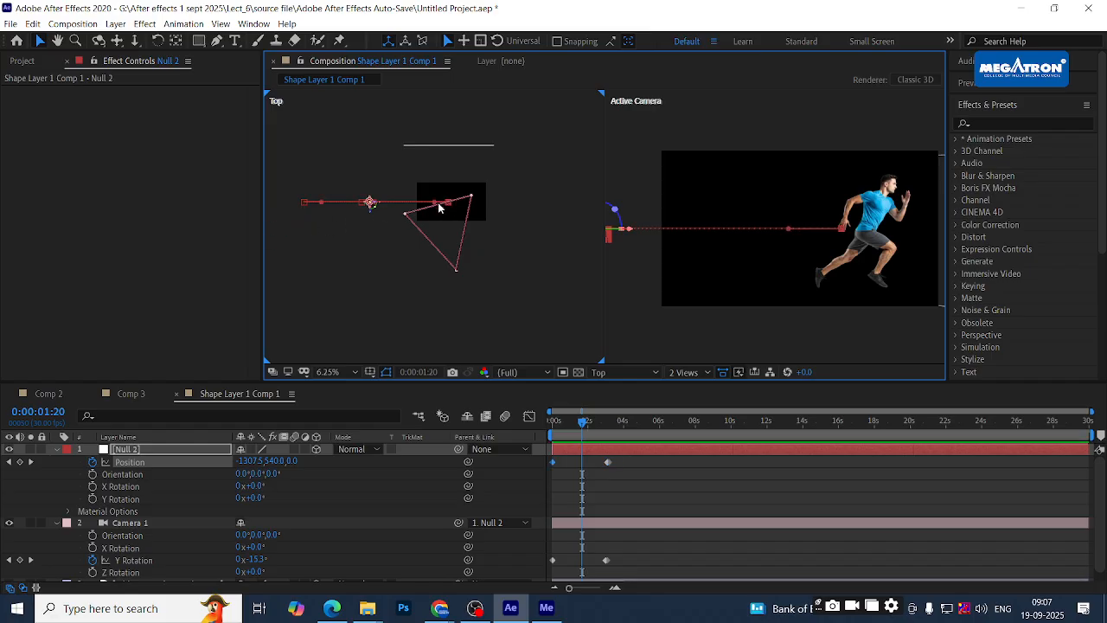
pyautogui.moveTo(436, 208); pyautogui.dragTo(430, 253)
pyautogui.moveTo(321, 203); pyautogui.dragTo(352, 244)
pyautogui.moveTo(432, 253); pyautogui.dragTo(454, 248)
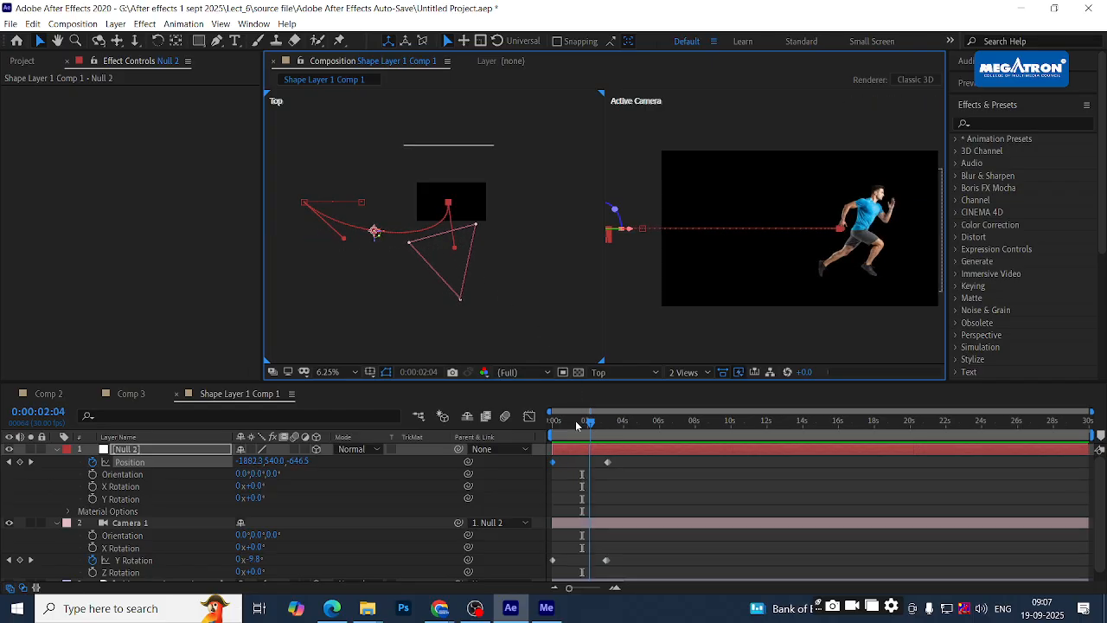
pyautogui.moveTo(584, 424); pyautogui.dragTo(553, 421)
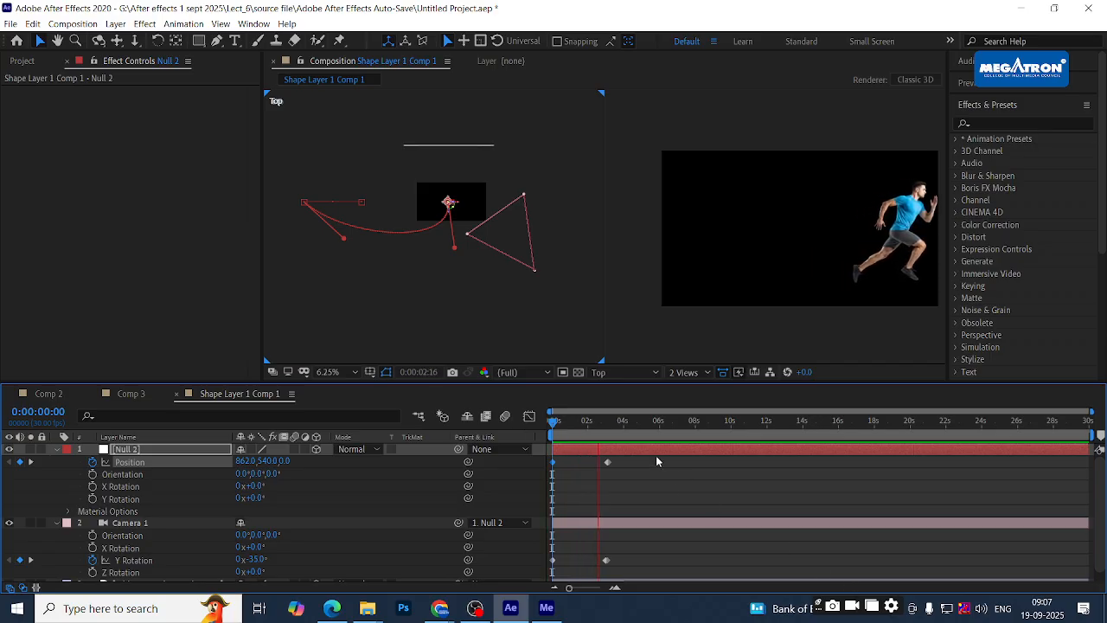
pyautogui.click(593, 429)
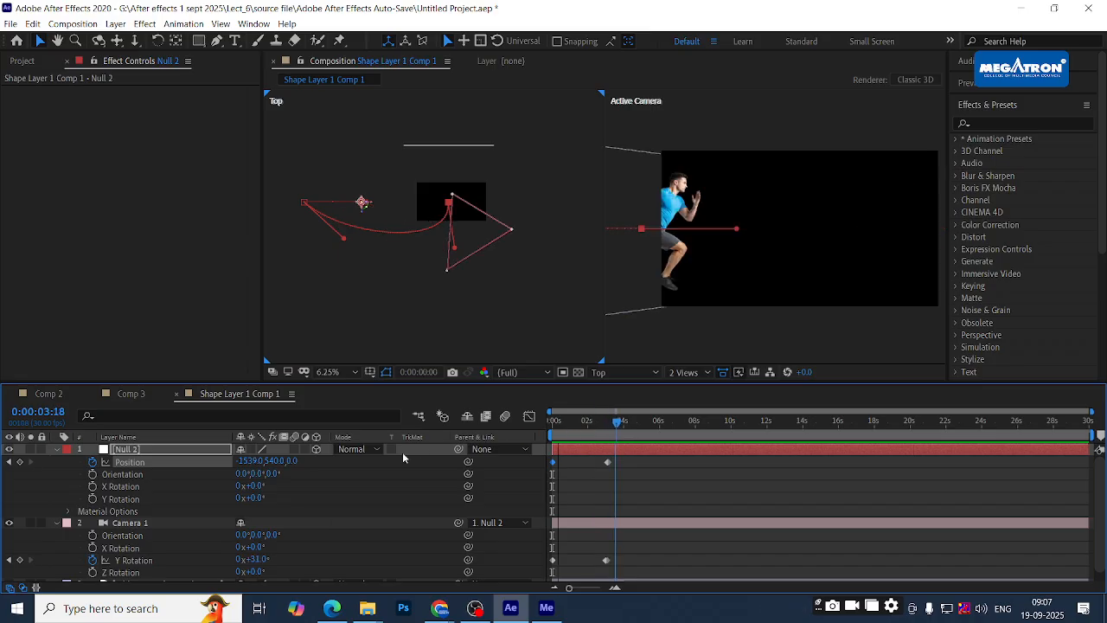
pyautogui.press('Home')
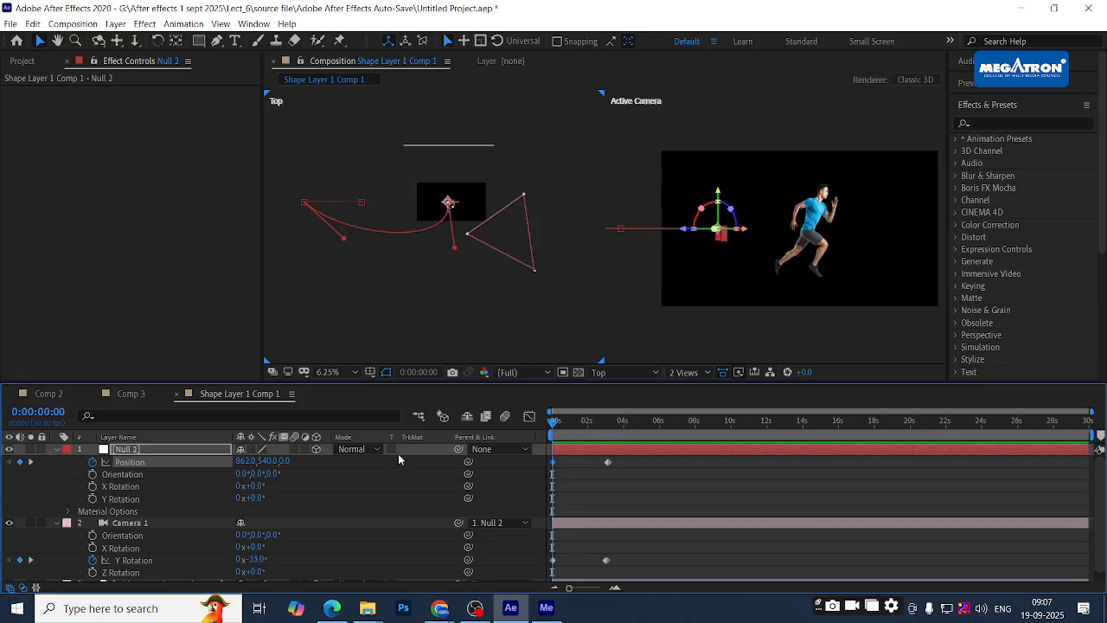
# - Collapse the properties of Null 2 and Camera 1 in the timeline
pyautogui.click(56, 455)
pyautogui.click(55, 450)
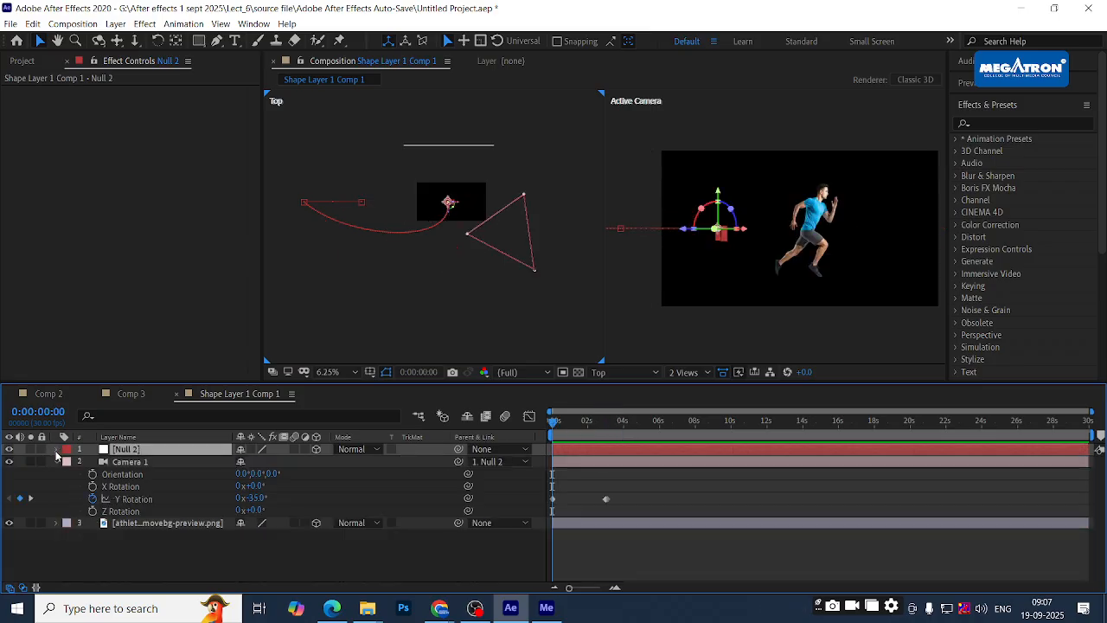
pyautogui.click(55, 461)
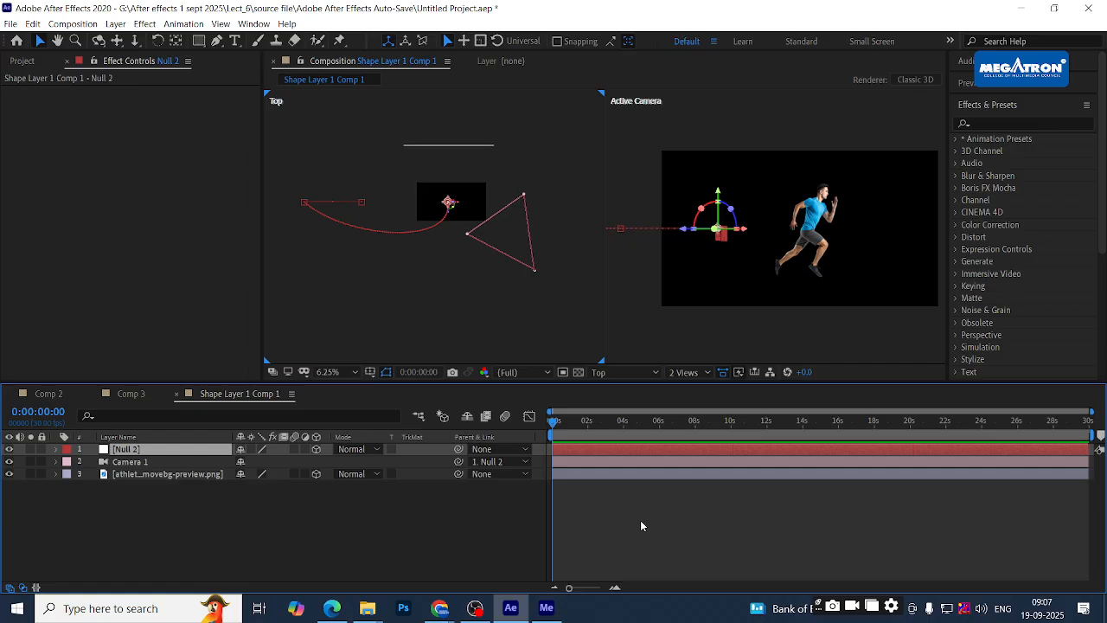
# - Expand Null 2's Transform group and select its Y Rotation, Position and Anchor Point
pyautogui.click(58, 450)
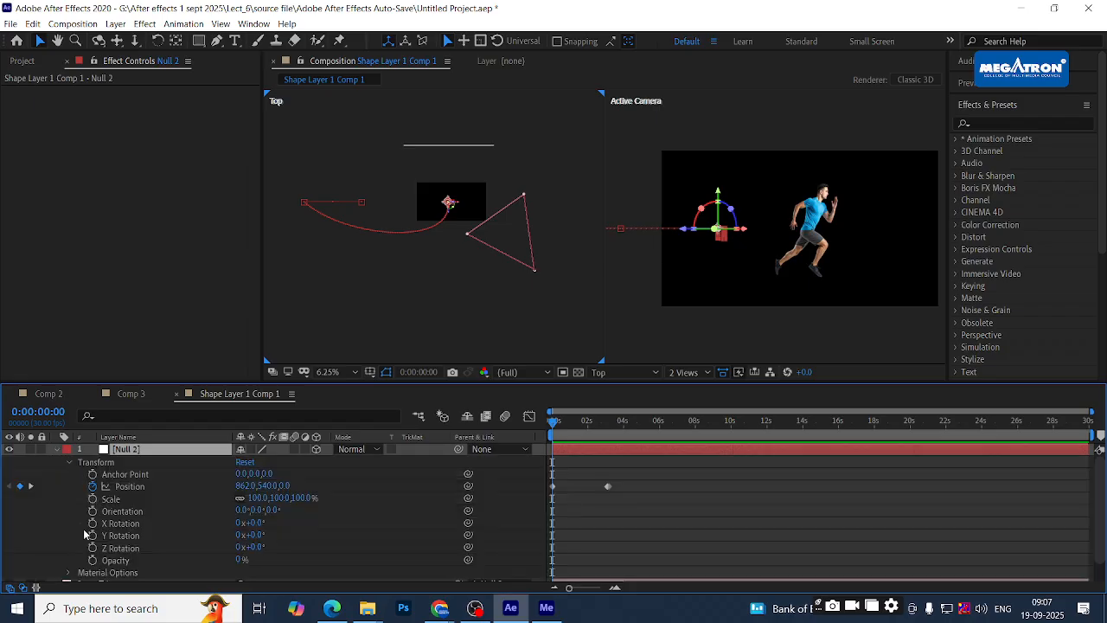
pyautogui.click(116, 535)
pyautogui.click(122, 492)
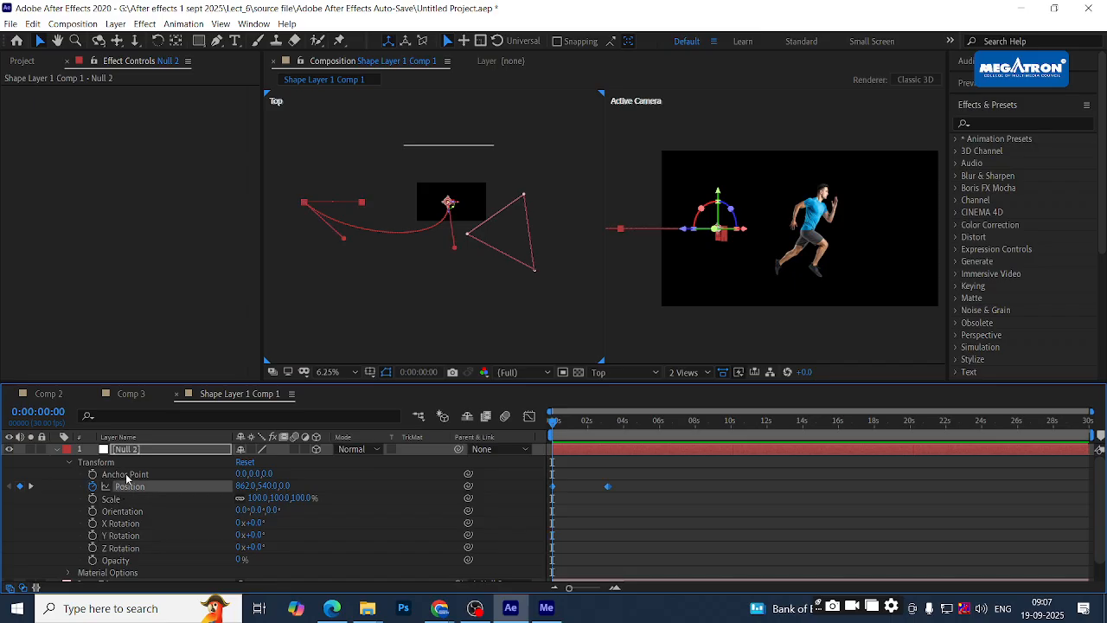
pyautogui.click(130, 476)
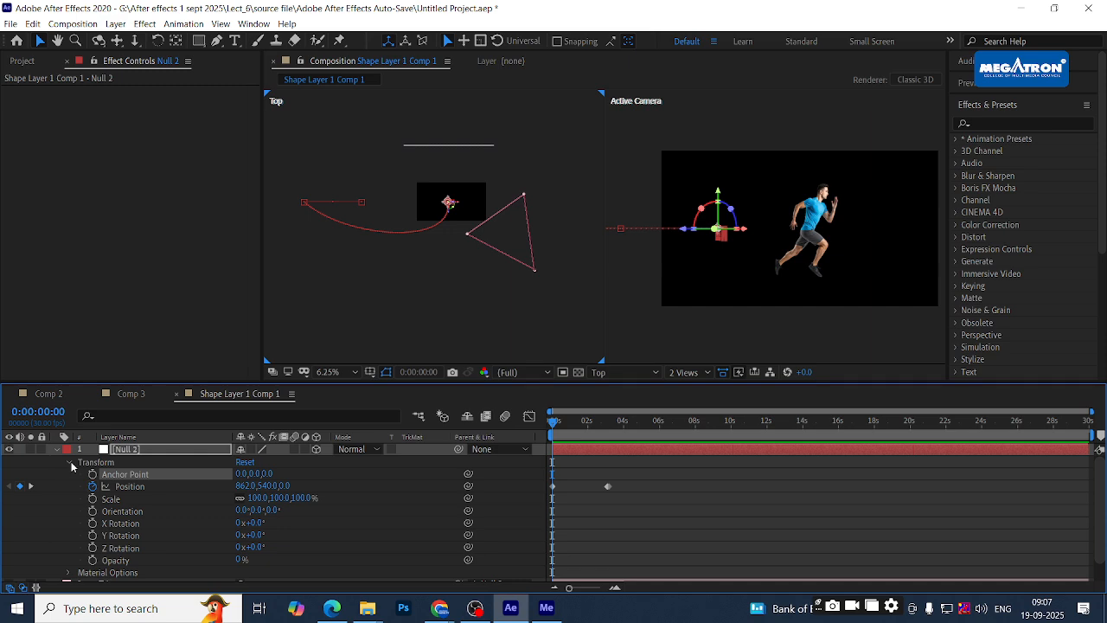
# - Scrub Null 2's Position Z to 2514 and X to 227, giving 227, 540, 2514
pyautogui.click(137, 489)
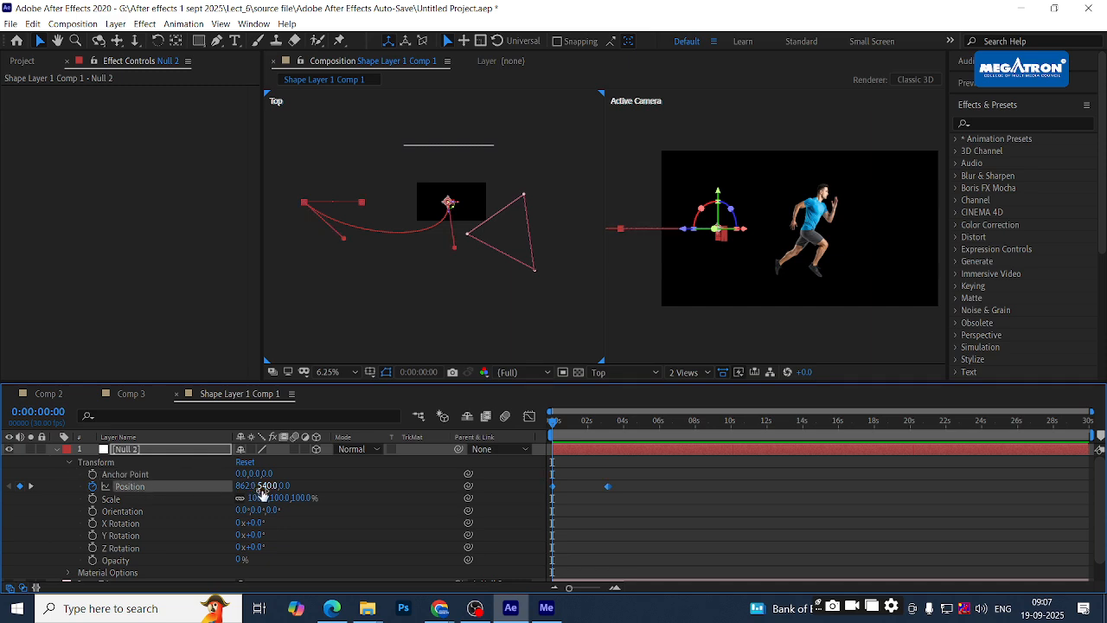
pyautogui.moveTo(289, 489); pyautogui.dragTo(1104, 478)
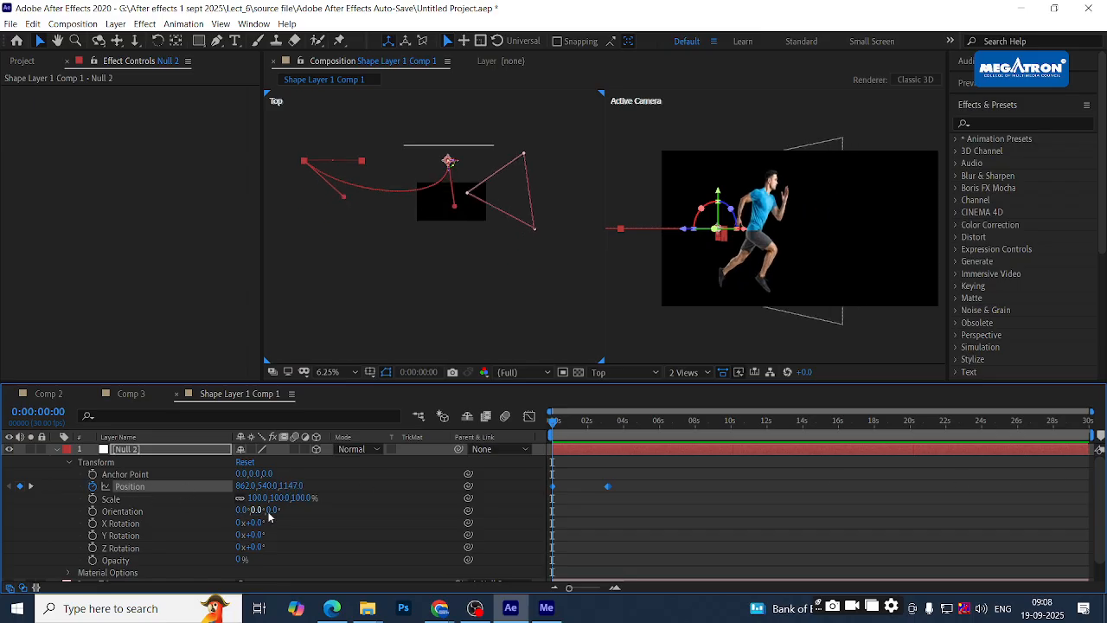
pyautogui.moveTo(292, 486); pyautogui.dragTo(705, 514)
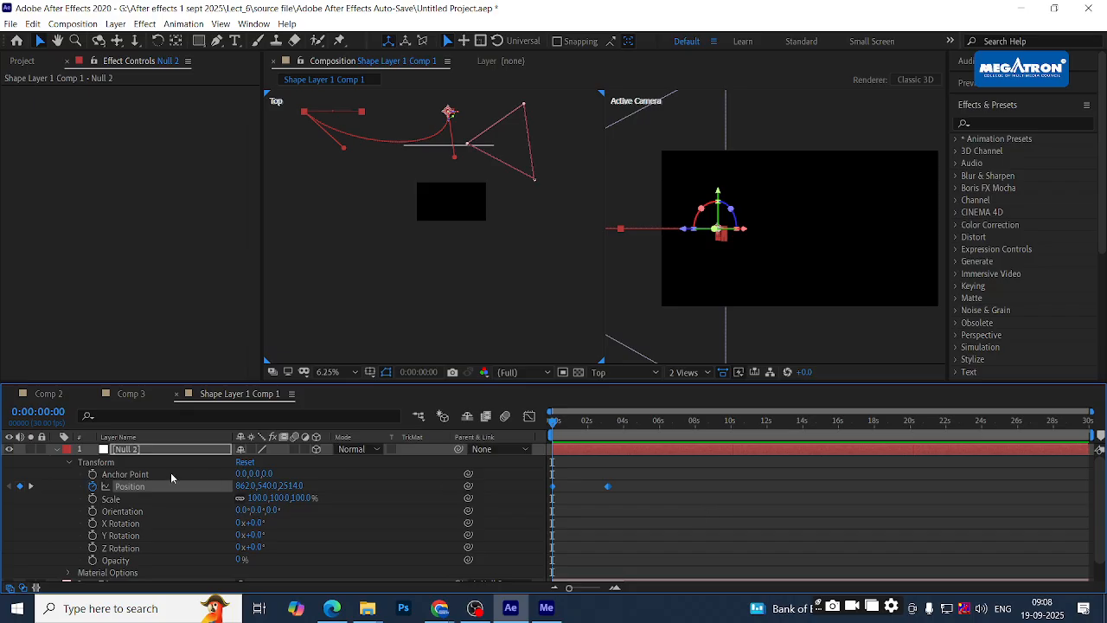
pyautogui.moveTo(244, 485); pyautogui.dragTo(3, 481)
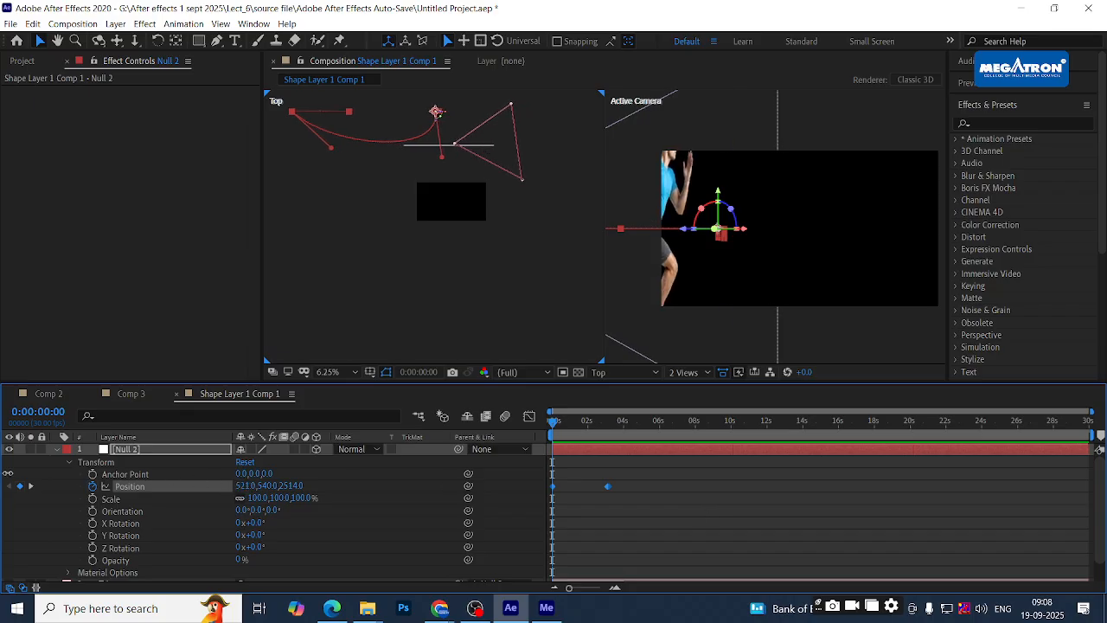
pyautogui.moveTo(242, 485); pyautogui.dragTo(52, 456)
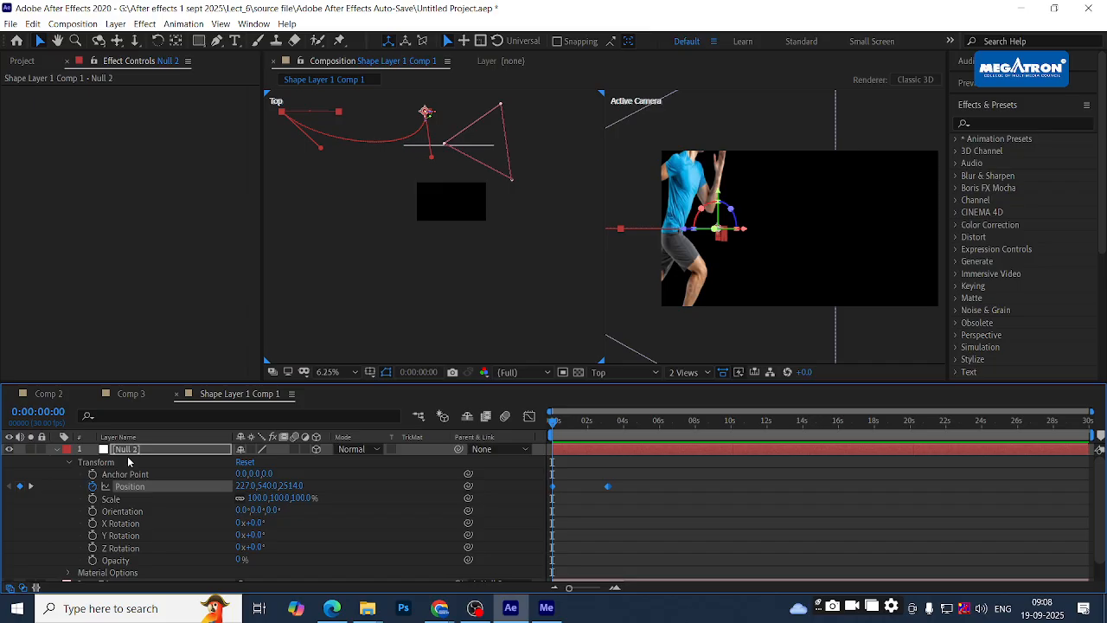
# - Delete Null 2, then select Camera 1 and slide it sideways in the Top view
pyautogui.press('Return')
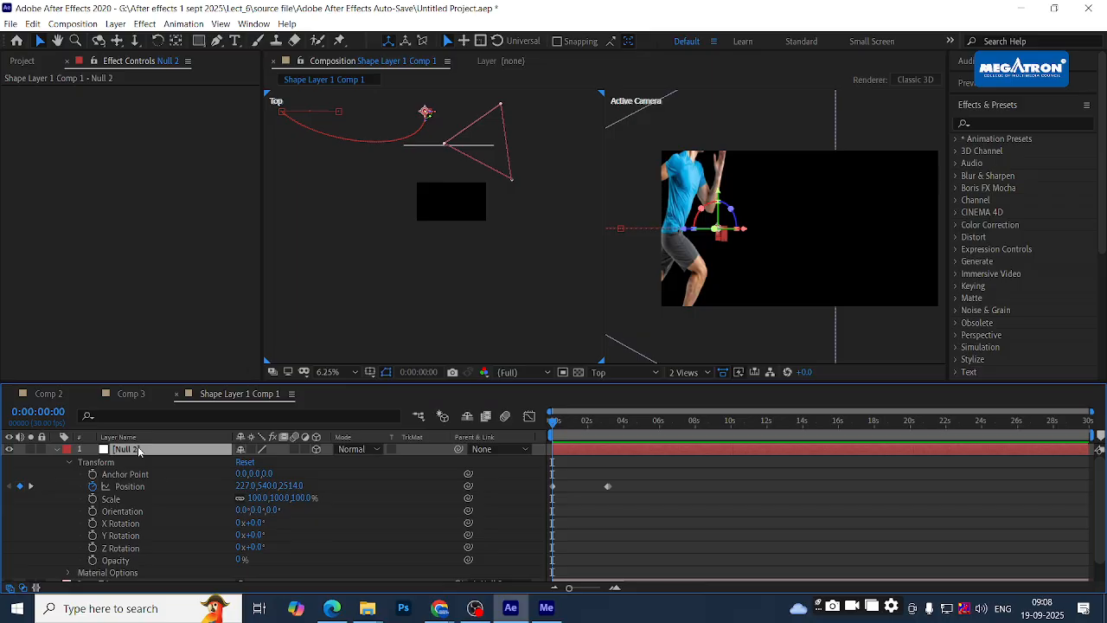
pyautogui.press('Delete')
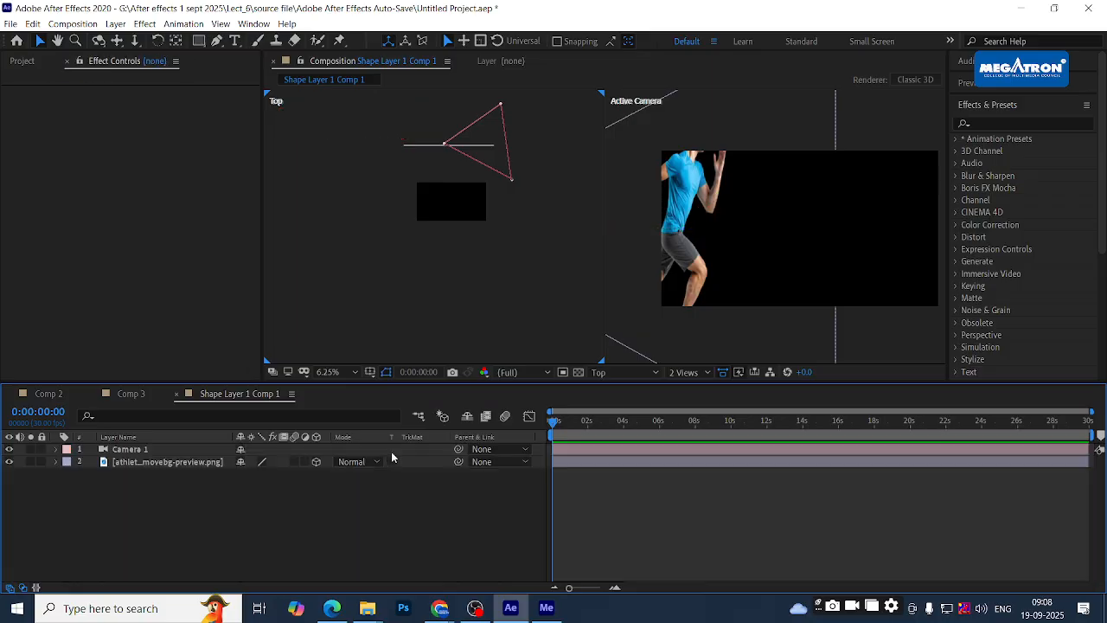
pyautogui.click(579, 452)
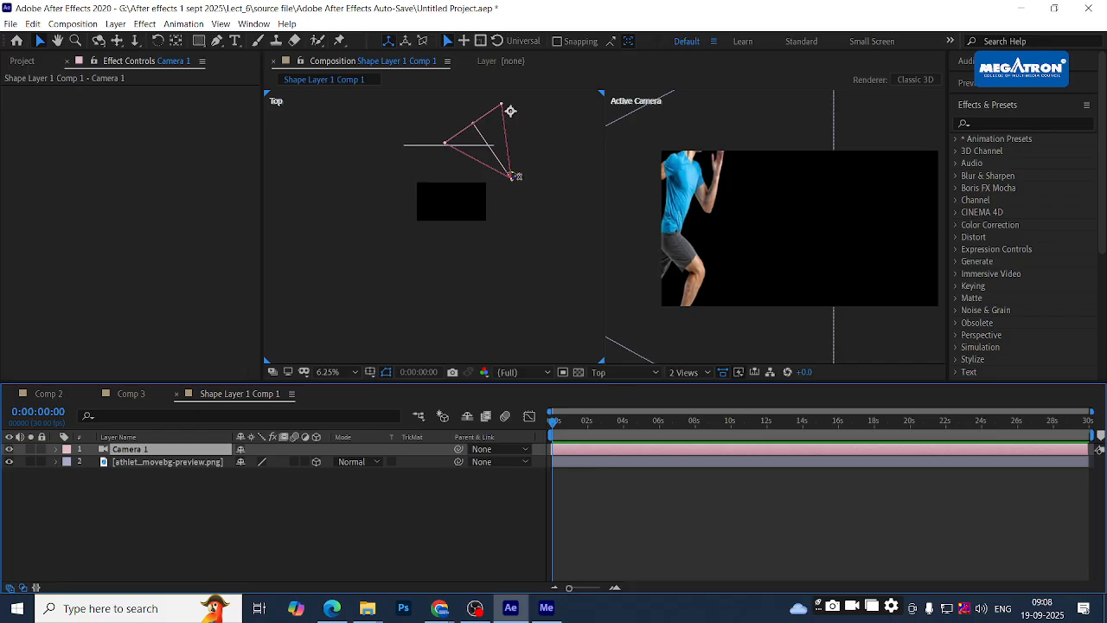
pyautogui.moveTo(520, 175); pyautogui.dragTo(469, 243)
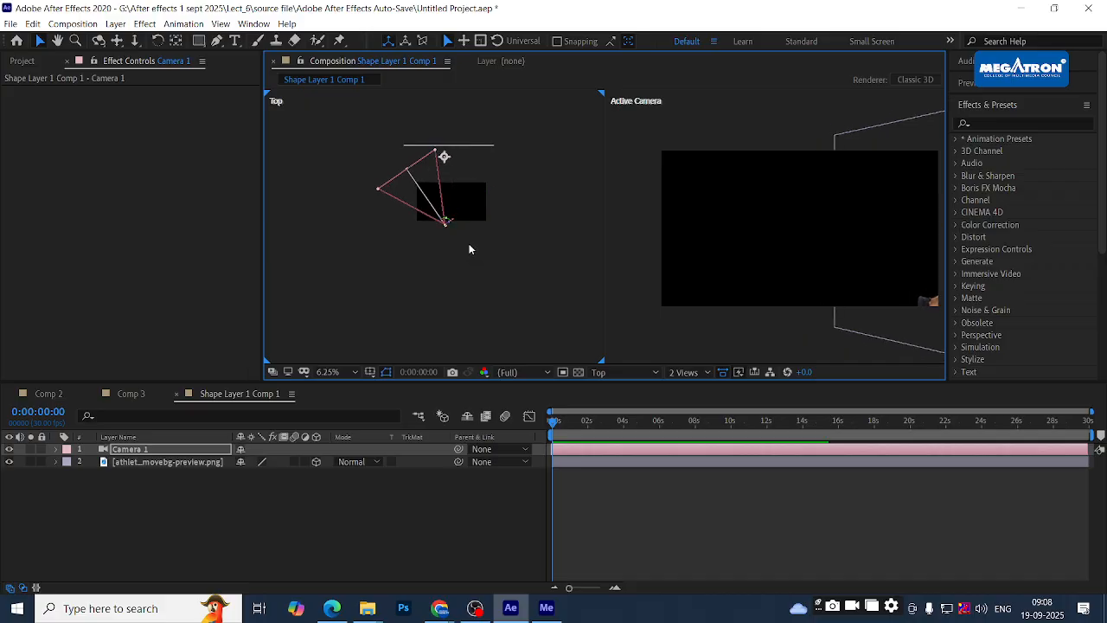
pyautogui.click(150, 463)
pyautogui.click(152, 450)
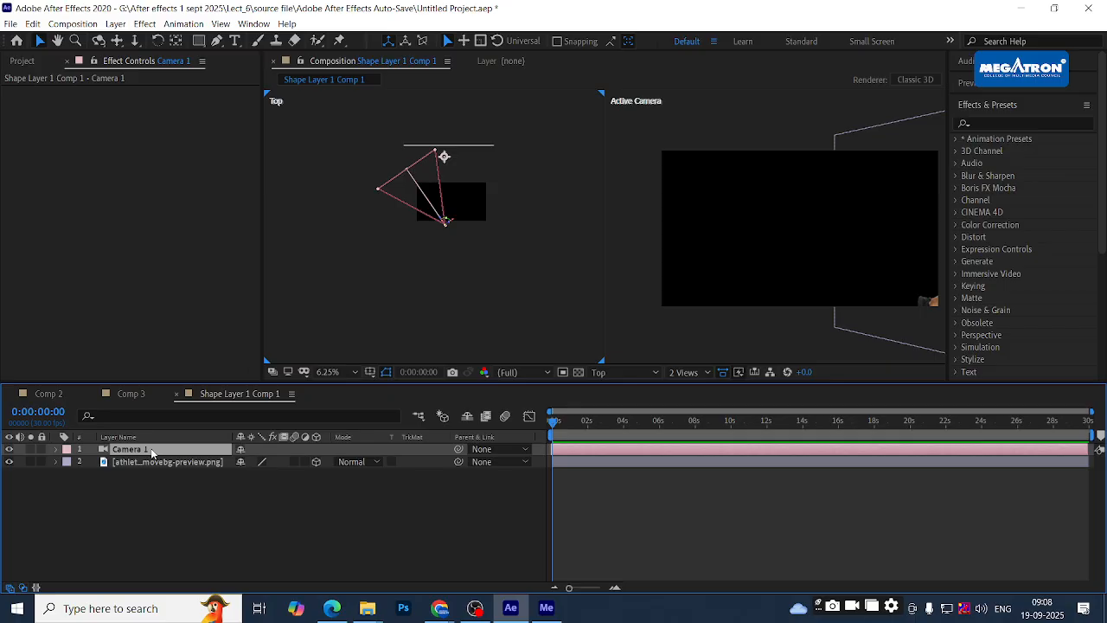
# - Set Camera 1's Y Rotation to 0° and pull the camera back to frame the runner
pyautogui.press('u')
pyautogui.click(254, 459)
pyautogui.write('0x+0.0°')
pyautogui.press('Return')
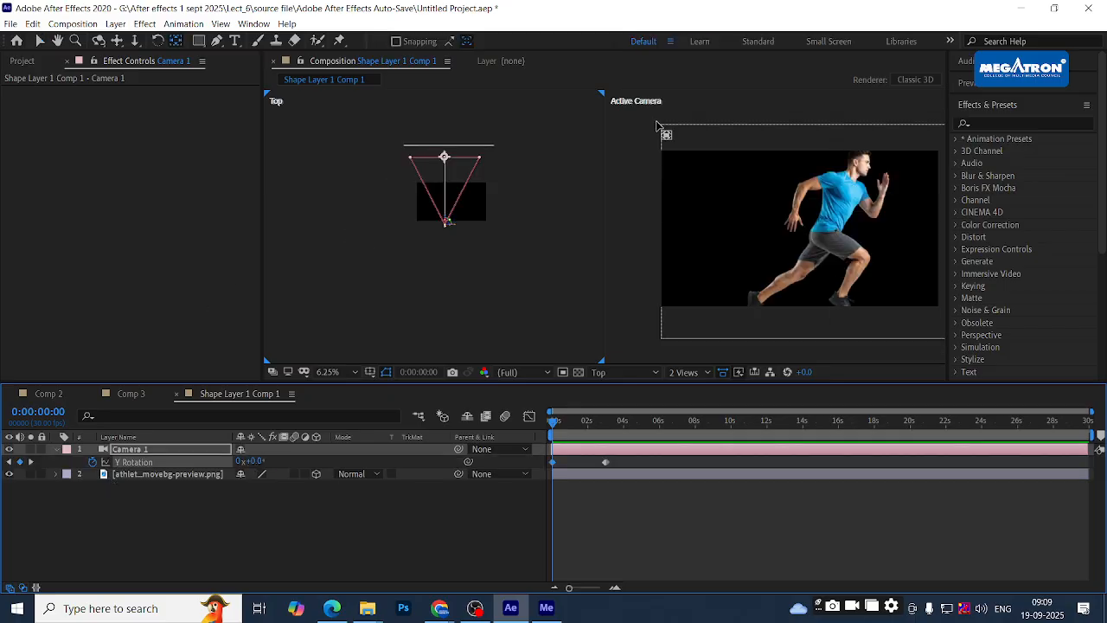
pyautogui.moveTo(446, 218); pyautogui.dragTo(461, 282)
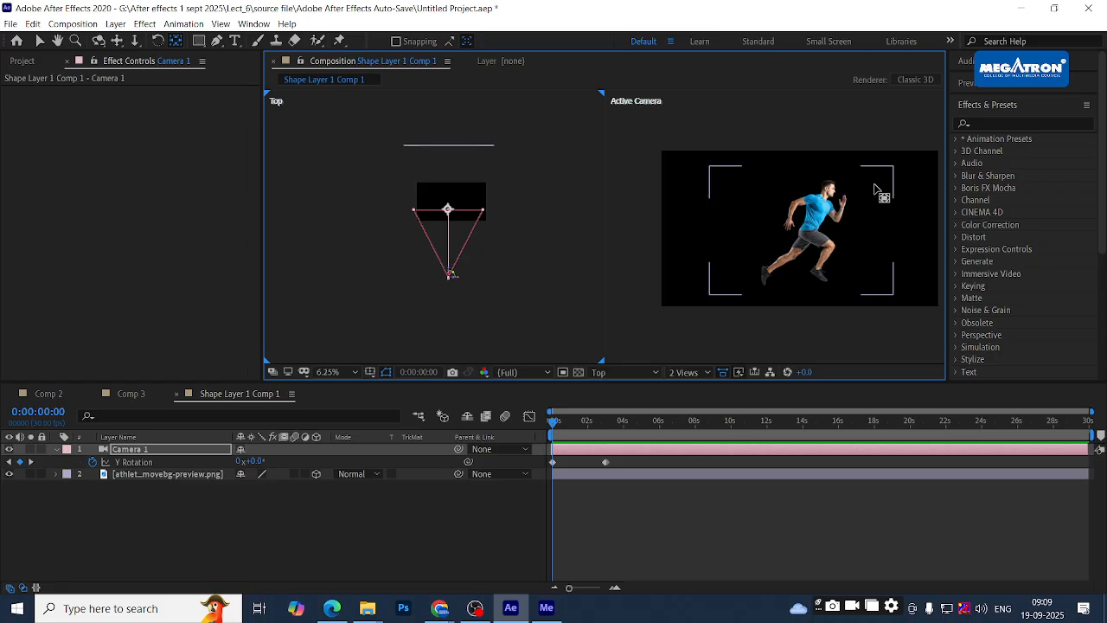
# - Test-rotate the runner image layer around its vertical axis, then undo the rotation
pyautogui.press('v')
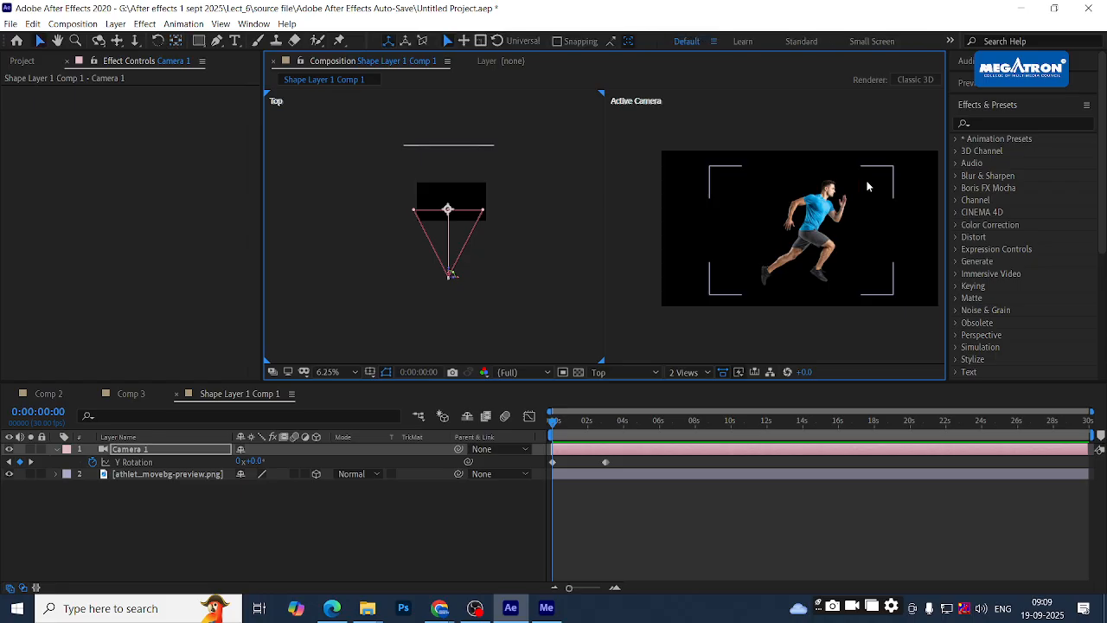
pyautogui.click(831, 210)
pyautogui.moveTo(824, 231)
pyautogui.mouseDown()
pyautogui.moveTo(801, 230)
pyautogui.moveTo(841, 225)
pyautogui.mouseUp()
pyautogui.hotkey('ctrl', 'z')
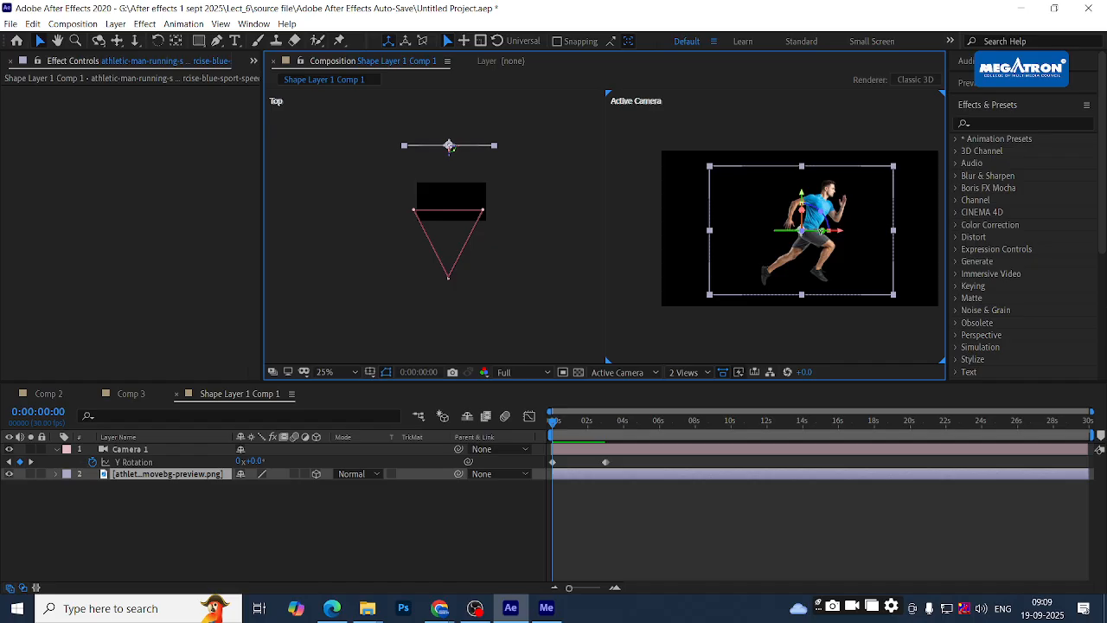
pyautogui.moveTo(819, 231)
pyautogui.mouseDown()
pyautogui.moveTo(805, 235)
pyautogui.moveTo(814, 232)
pyautogui.mouseUp()
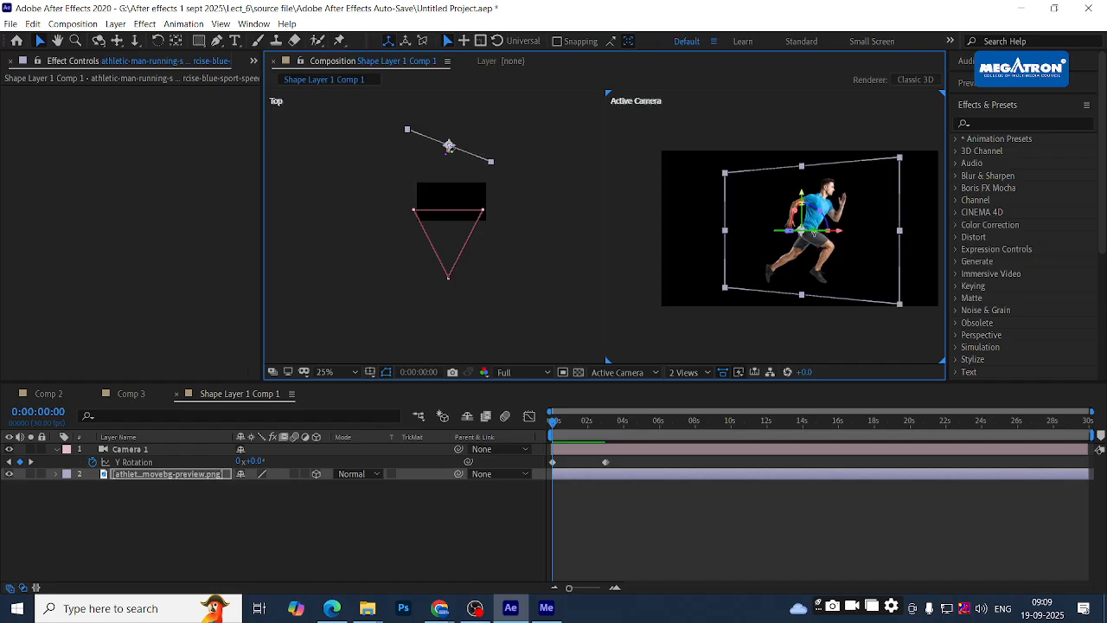
pyautogui.hotkey('ctrl', 'z')
pyautogui.click(783, 317)
pyautogui.click(803, 227)
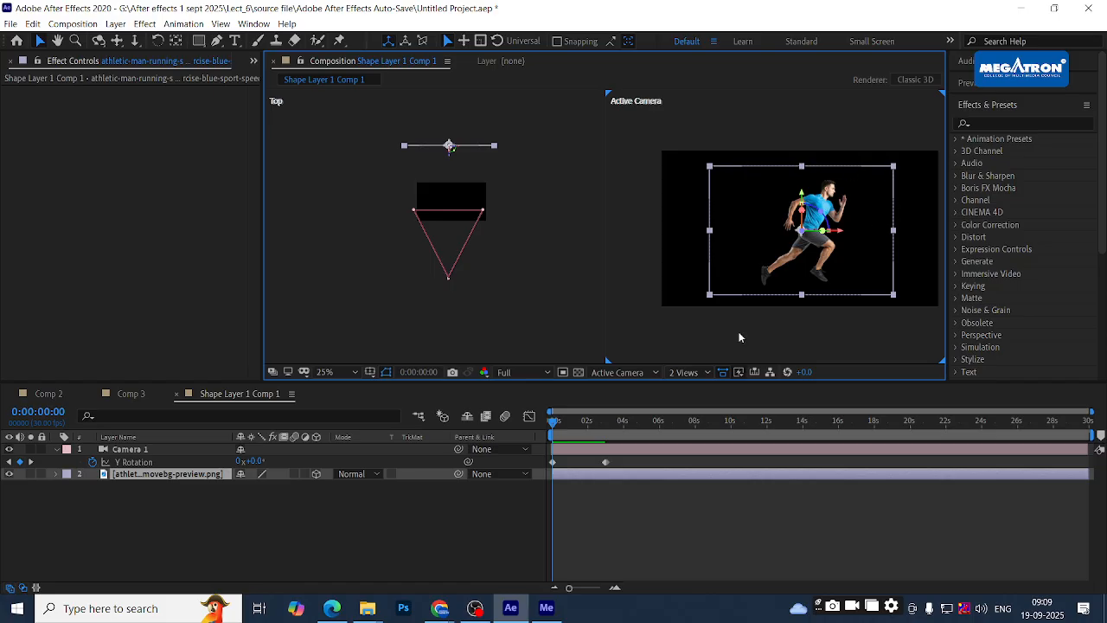
pyautogui.moveTo(560, 427); pyautogui.dragTo(501, 418)
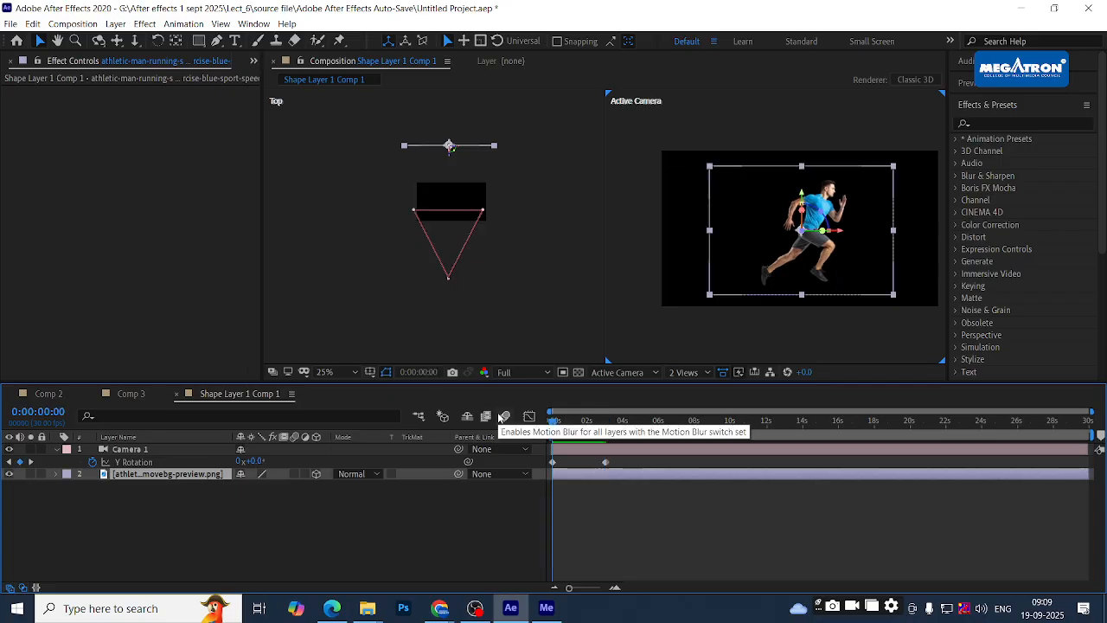
pyautogui.click(403, 507)
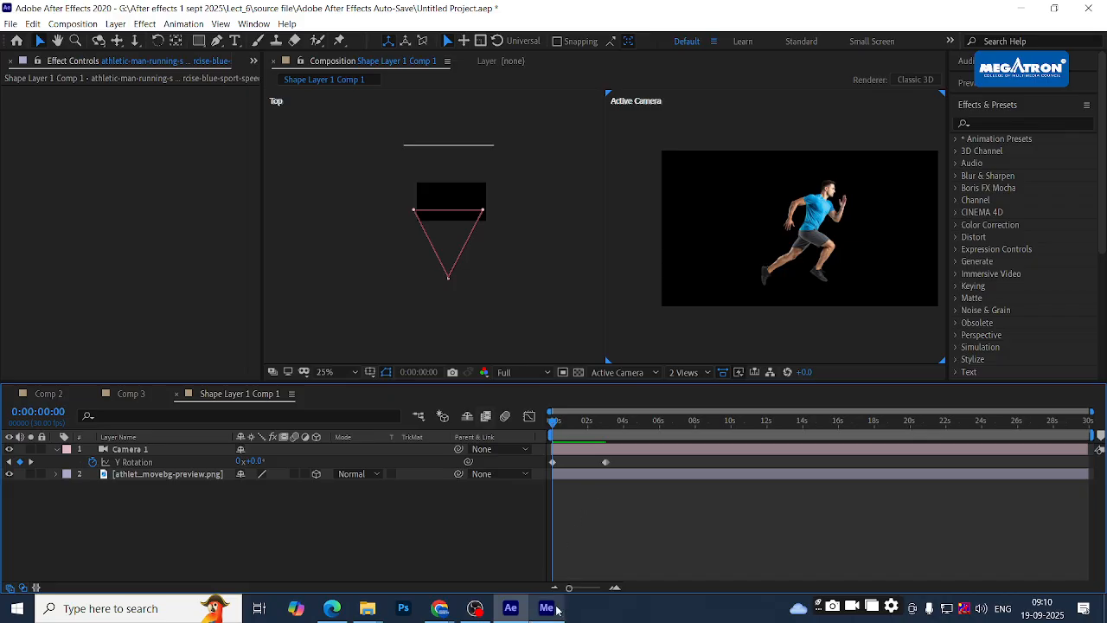
# - Scrub through the first two seconds of the animation, then bring OBS Studio to the front
pyautogui.moveTo(539, 617)
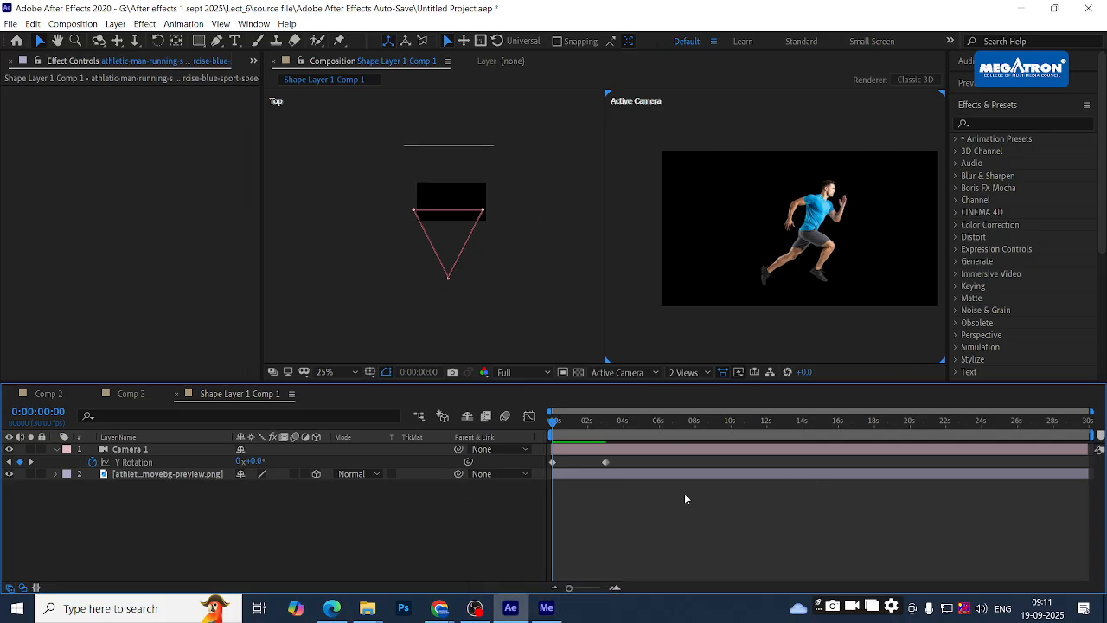
pyautogui.moveTo(555, 423); pyautogui.dragTo(495, 429)
pyautogui.moveTo(559, 423); pyautogui.dragTo(521, 422)
pyautogui.click(476, 608)
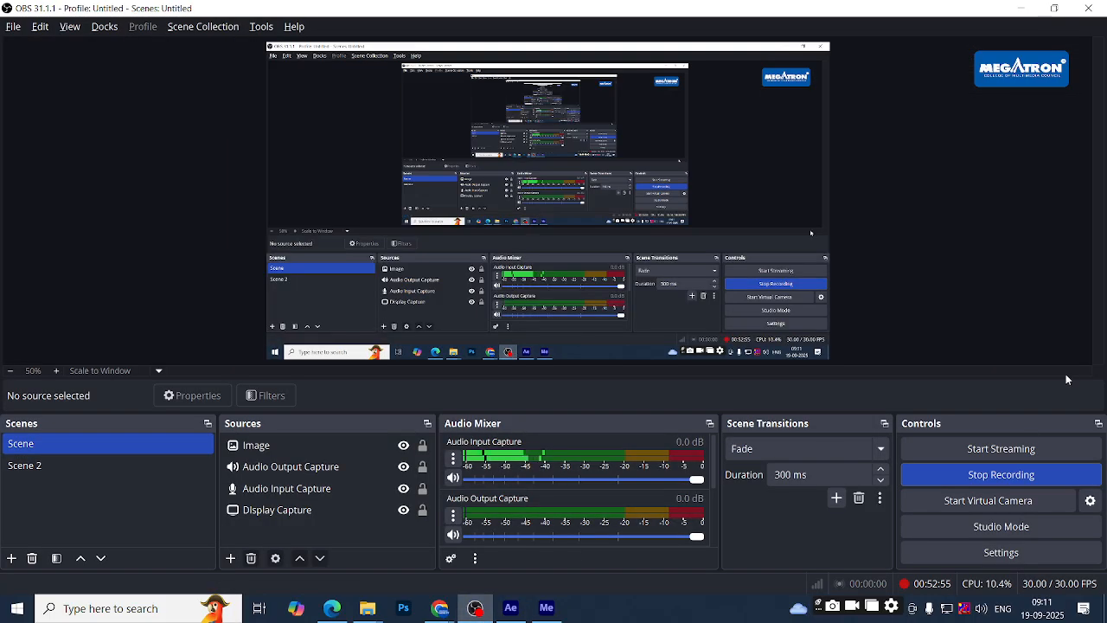